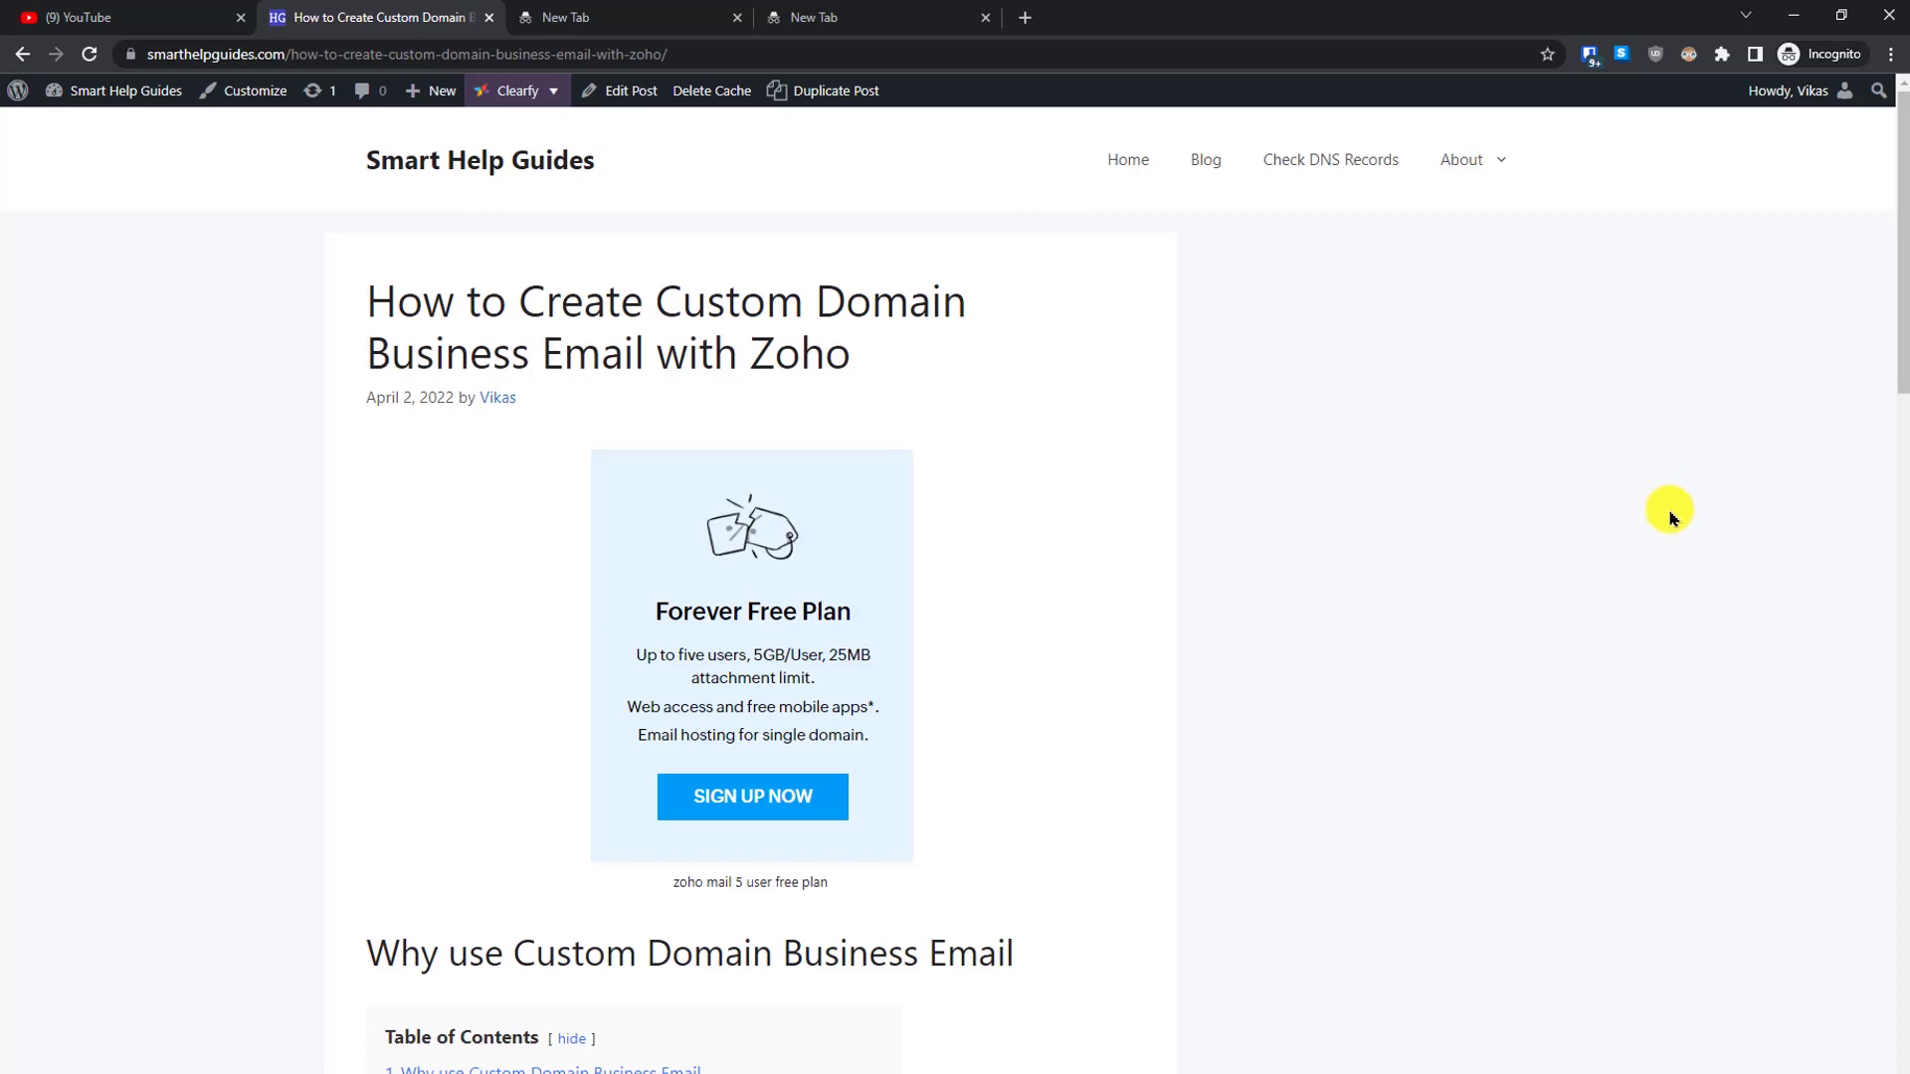
- Open the Zoho Mail Forever Free Plan sign-up page from the Smart Help Guides article
left_click(762, 761)
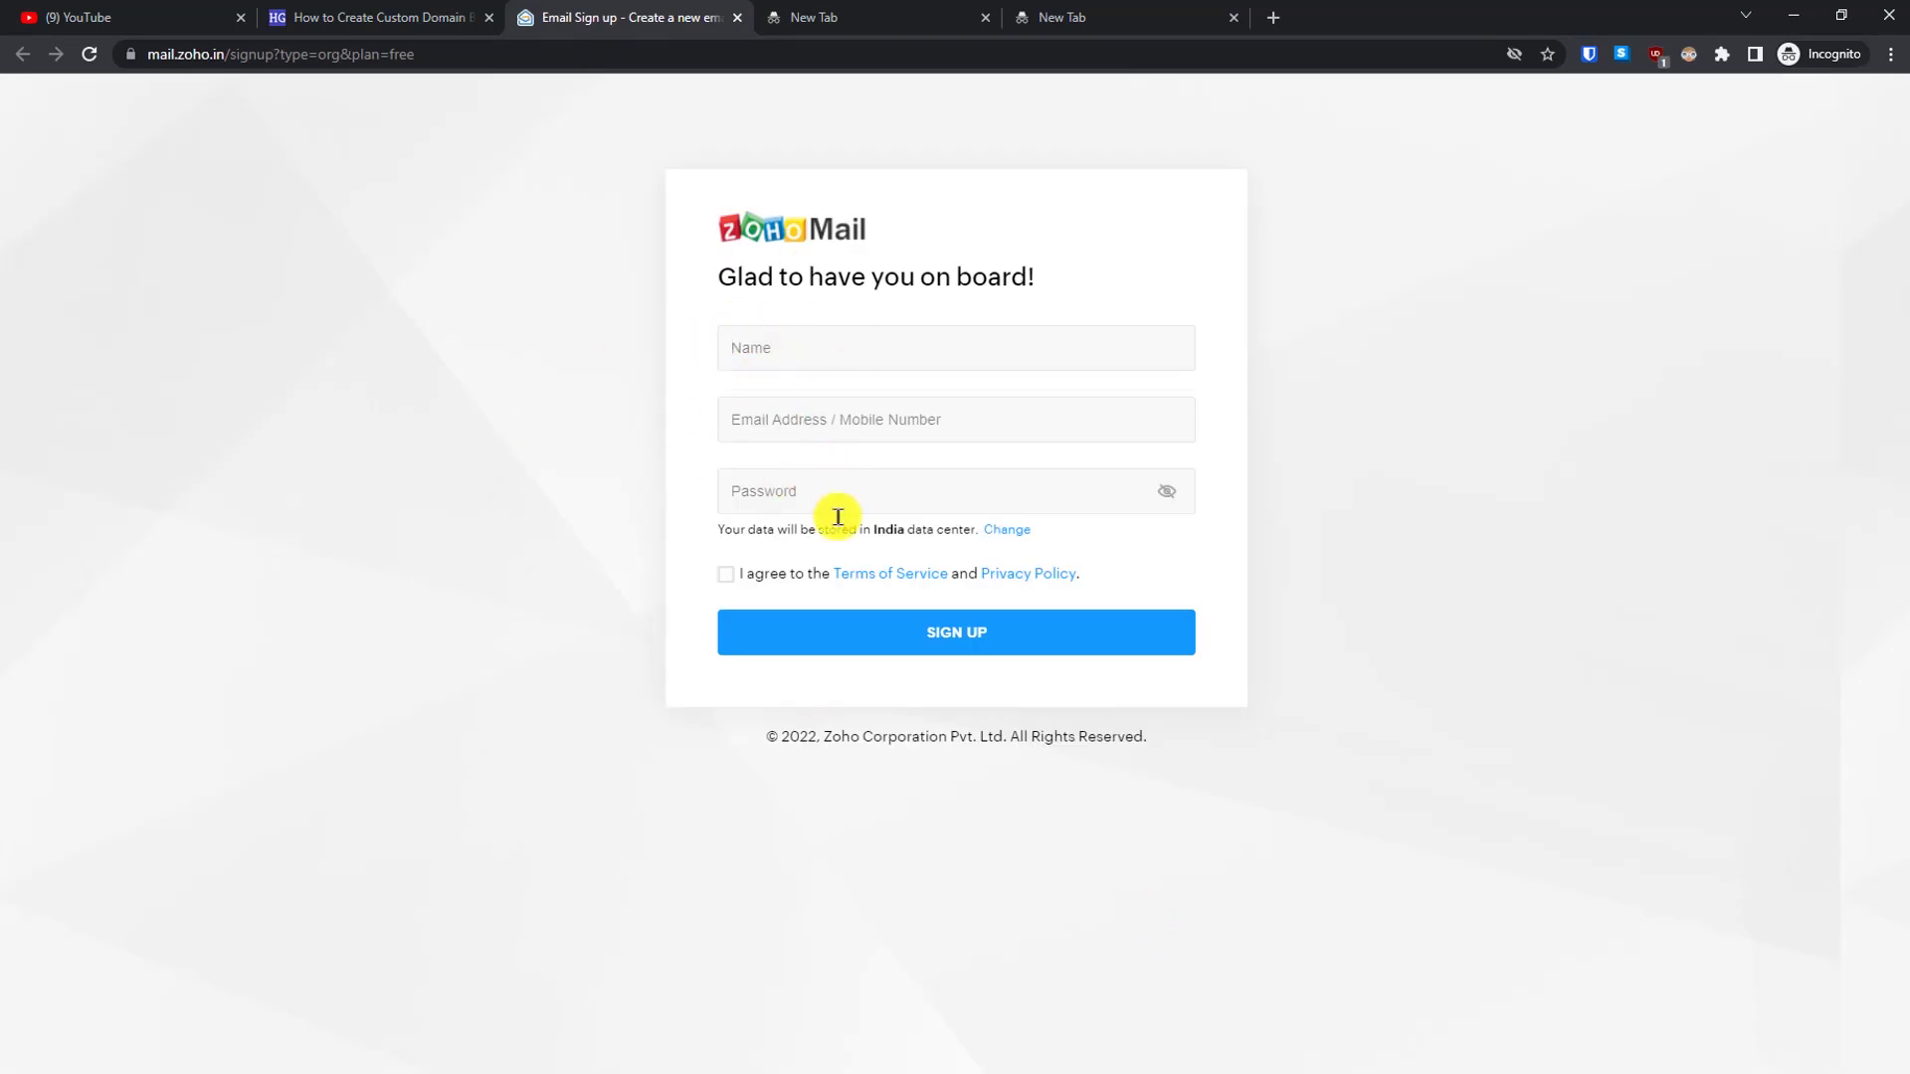
left_click(376, 15)
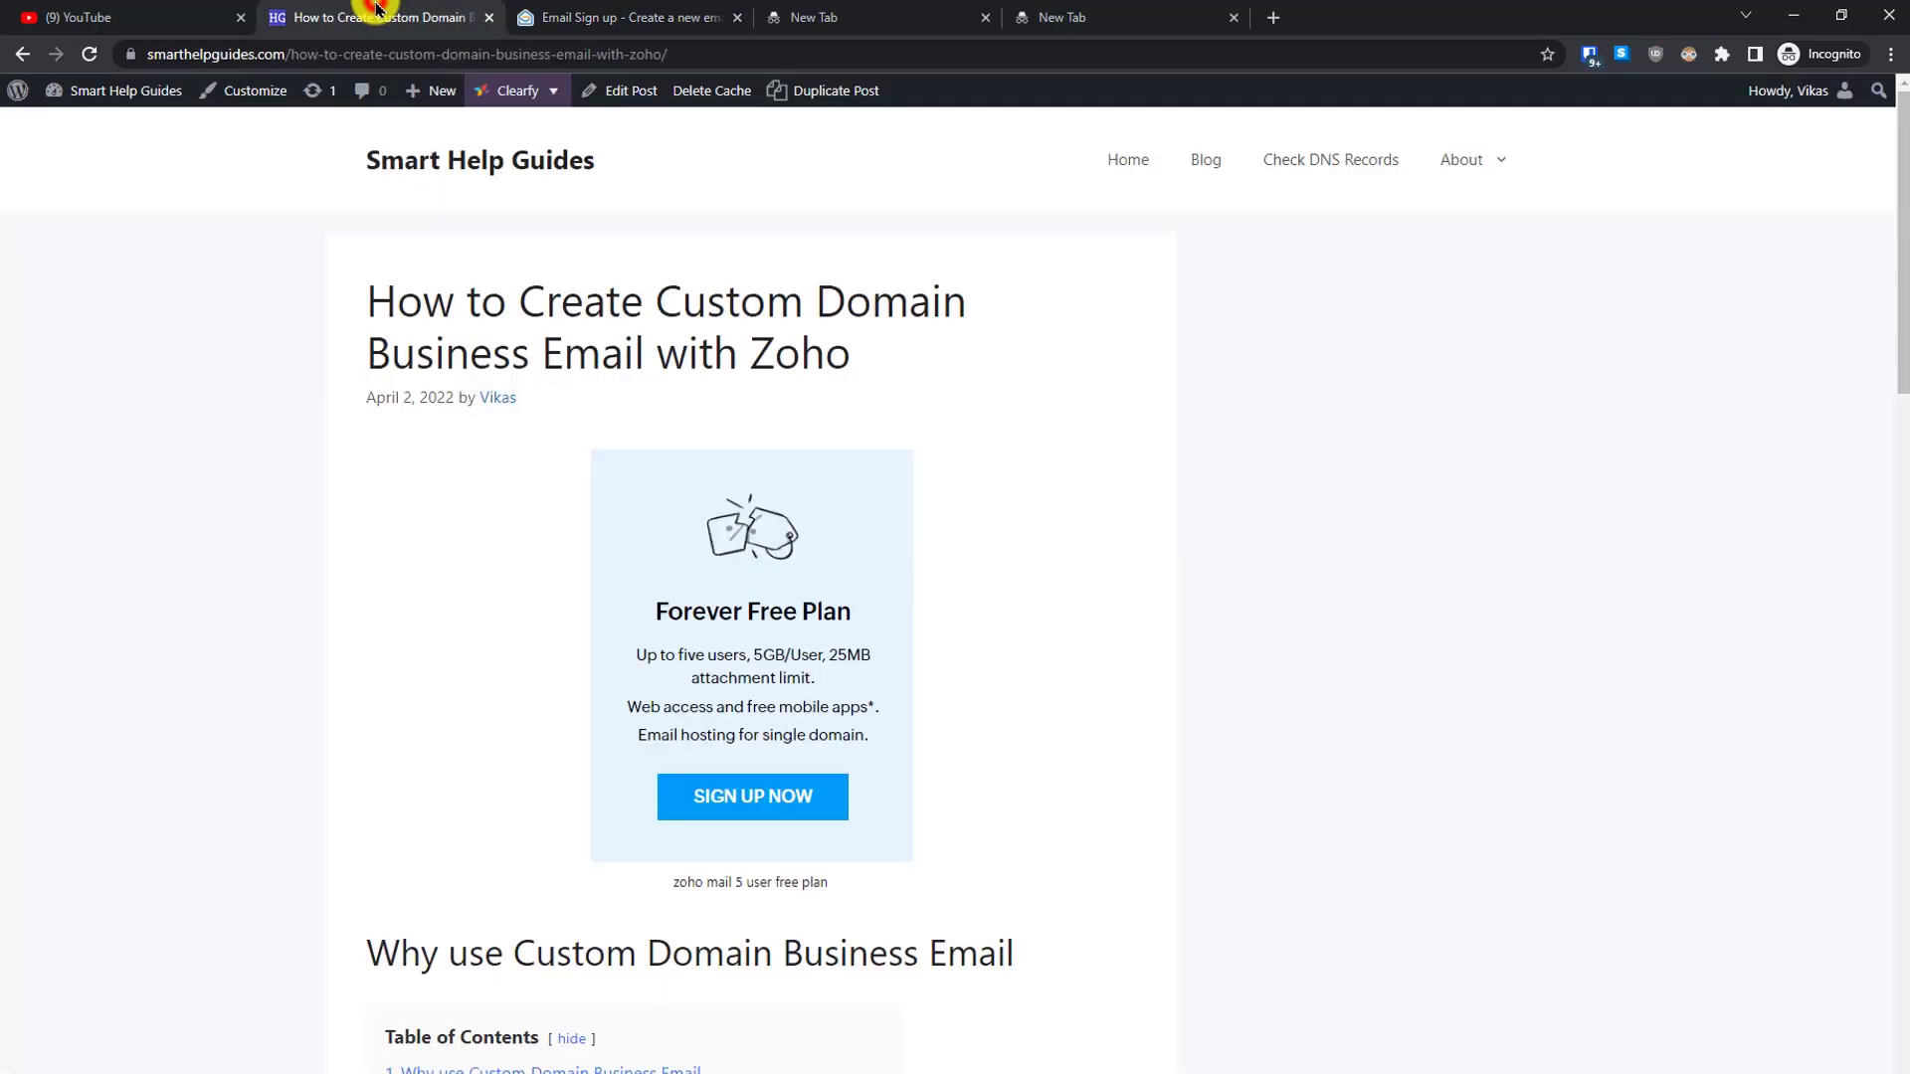
scroll(1894, 307, "down", 8)
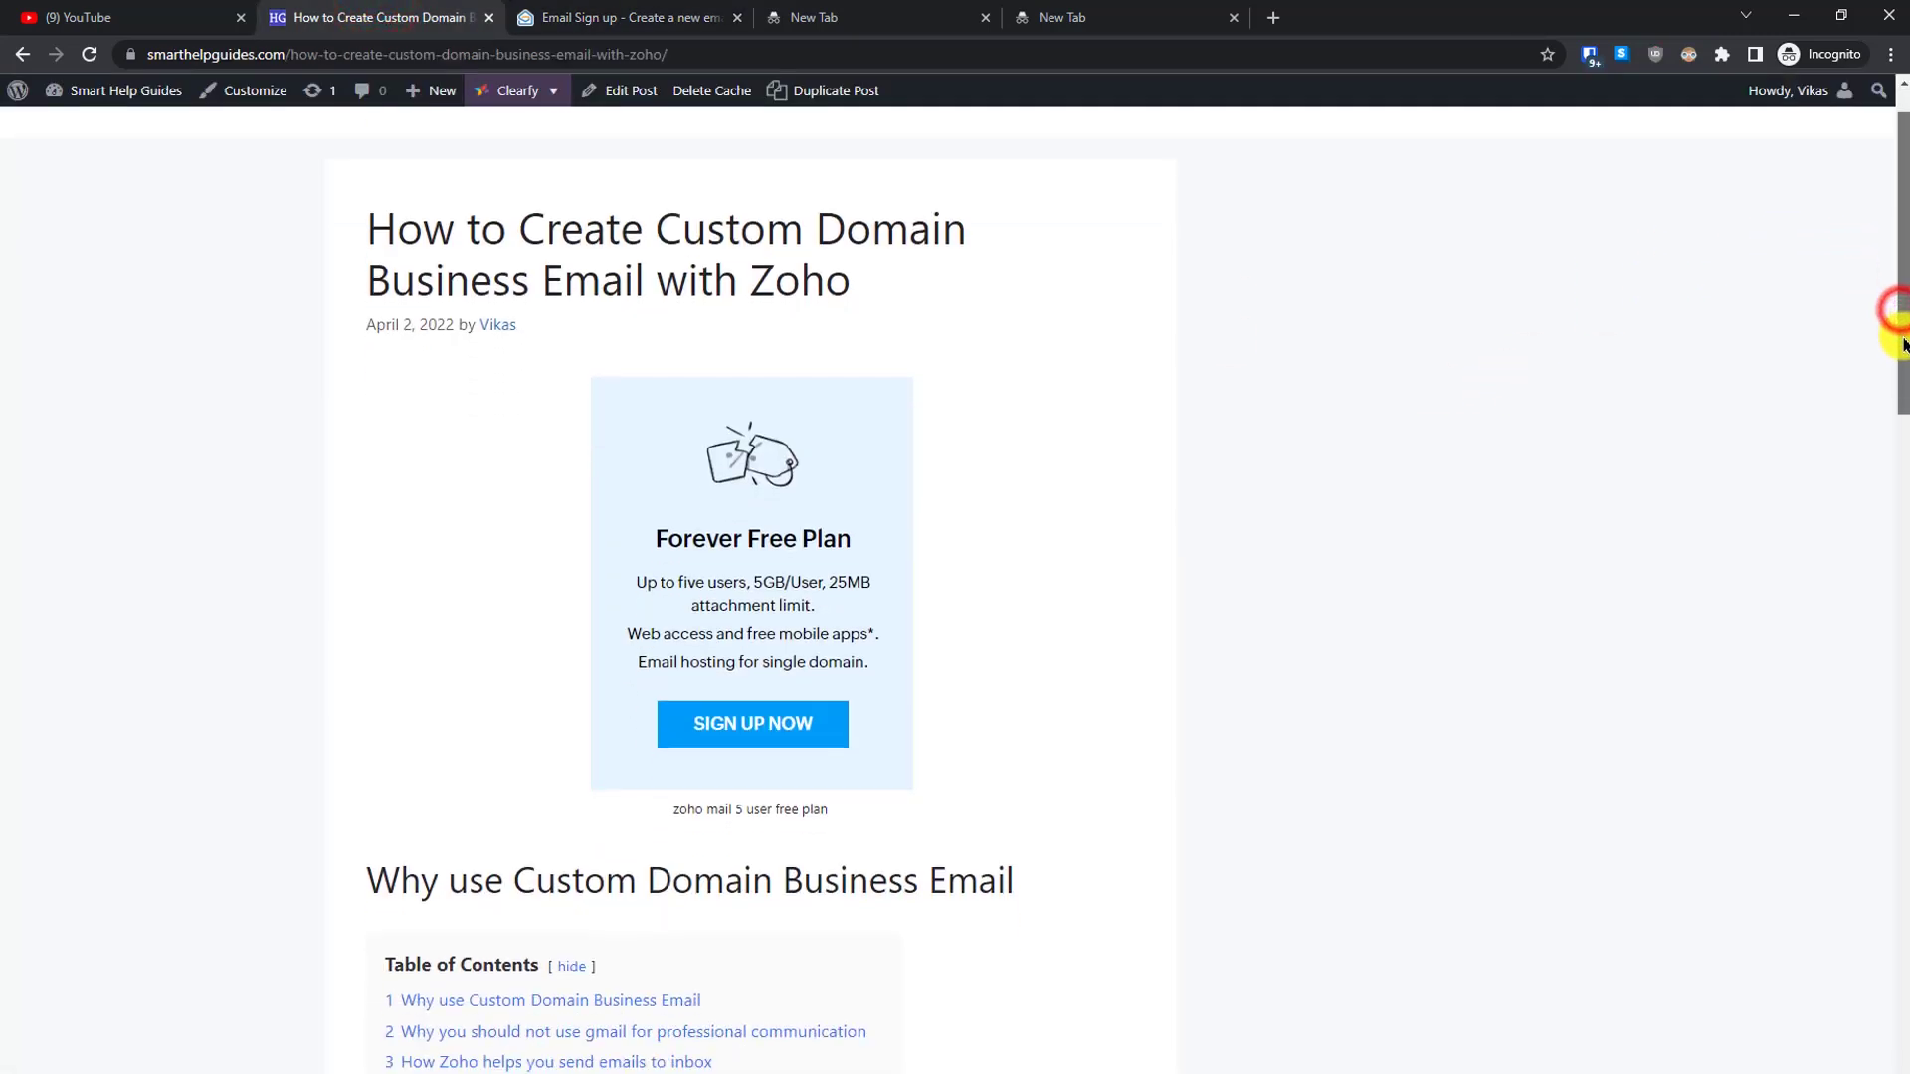
scroll(1875, 557, "down", 2)
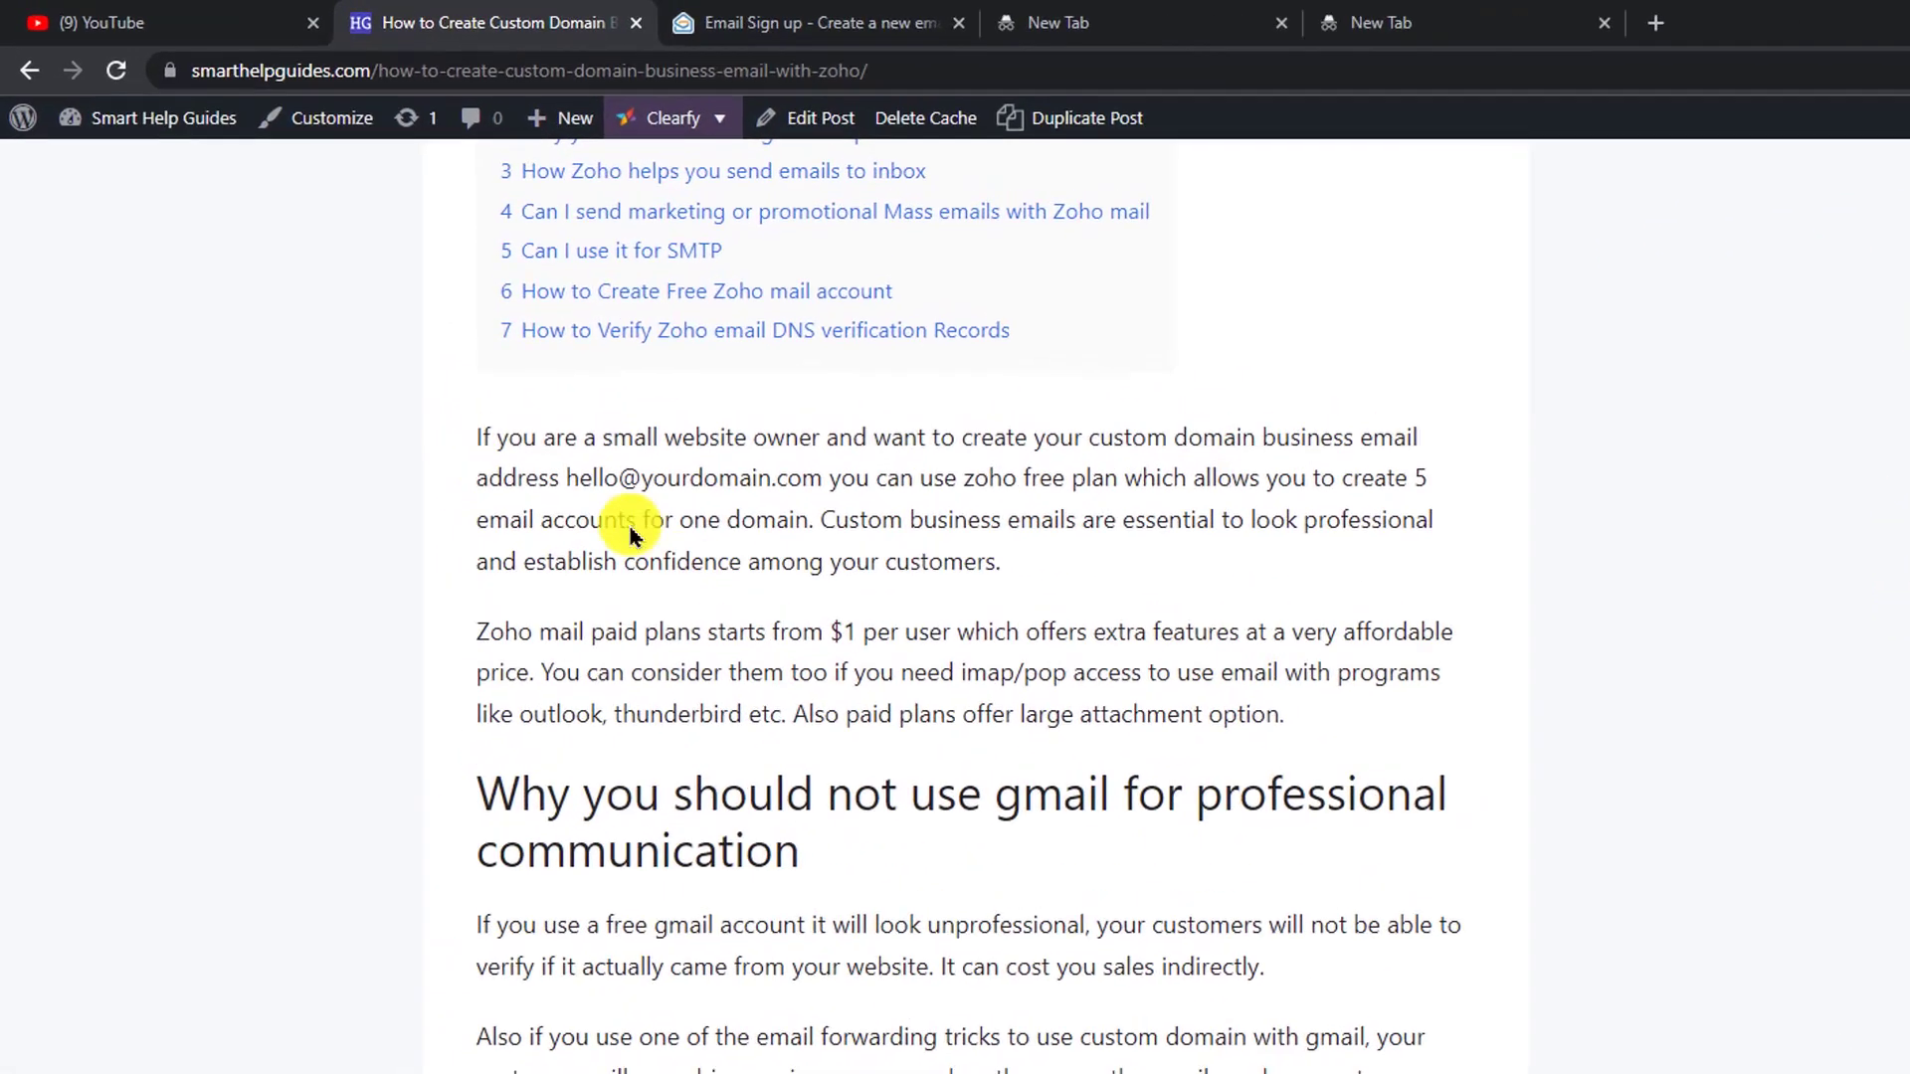
double_click(708, 577)
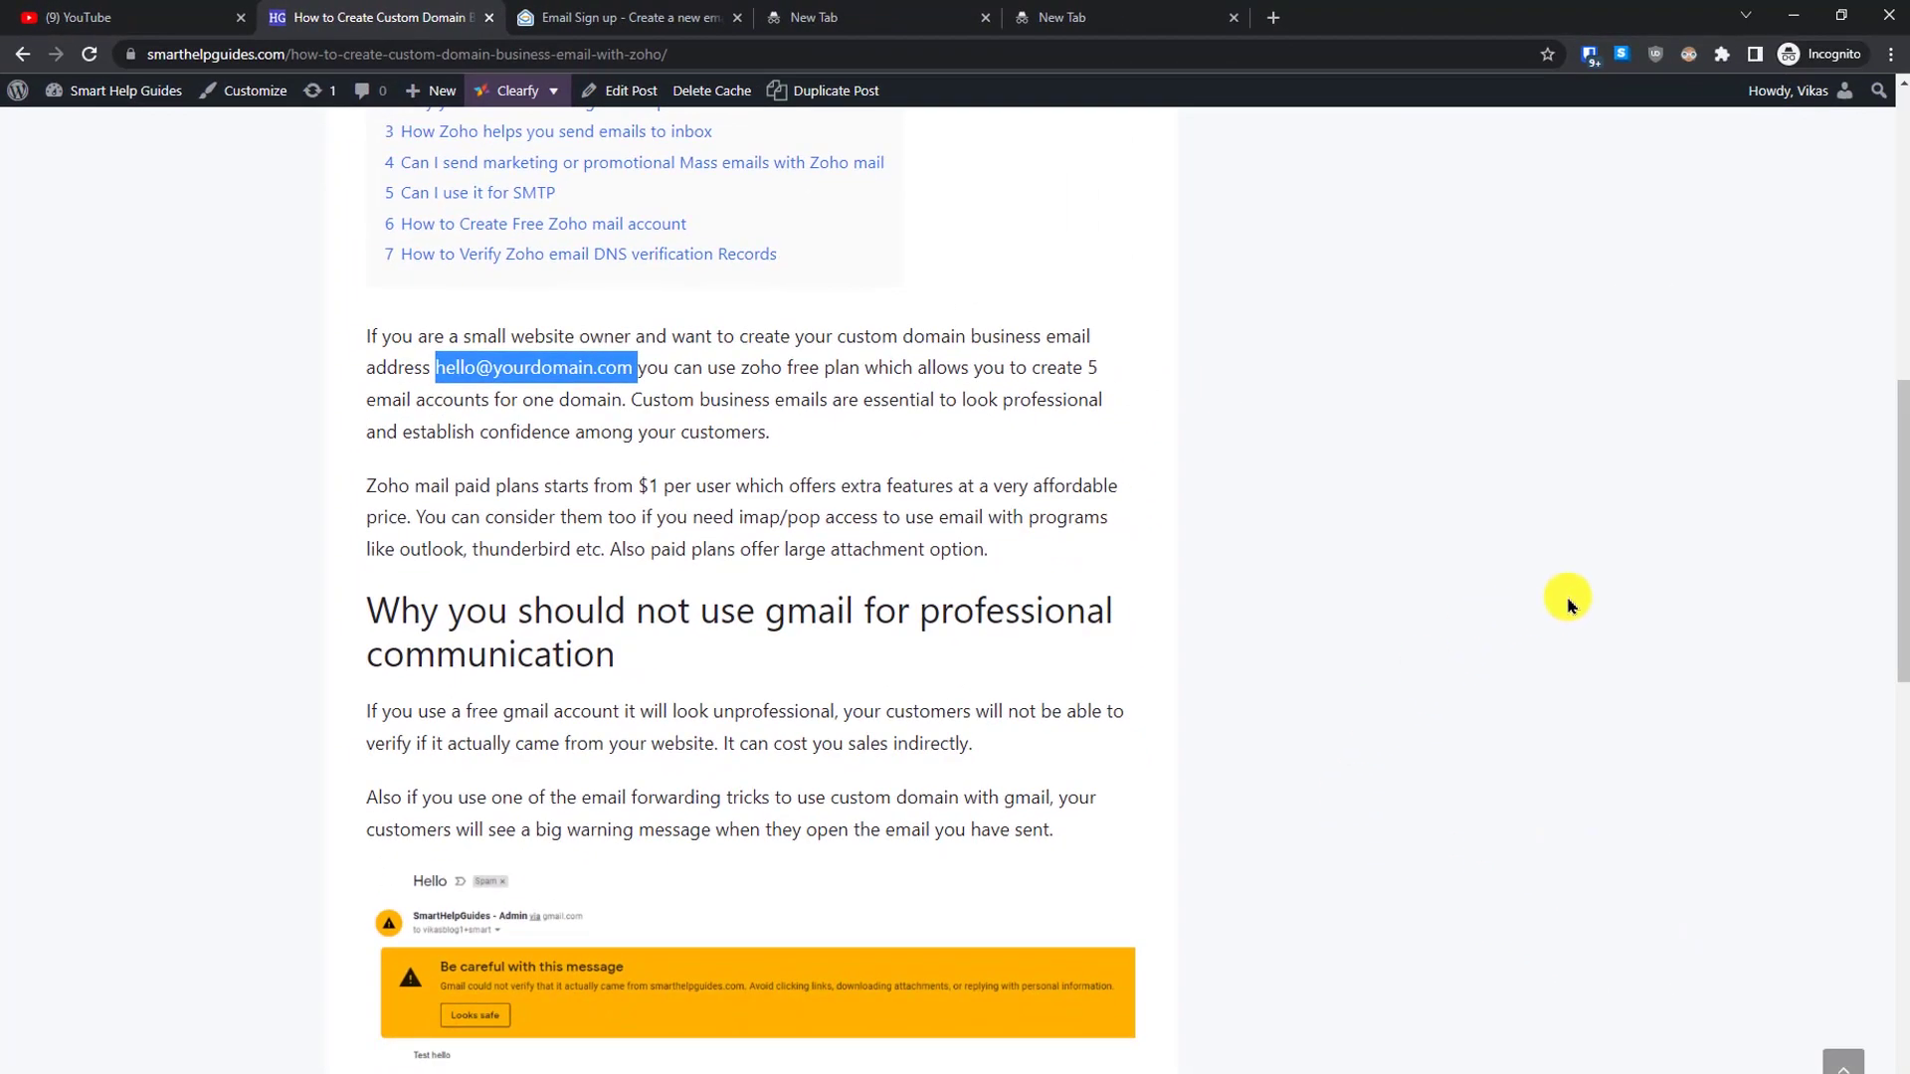
left_click(1568, 599)
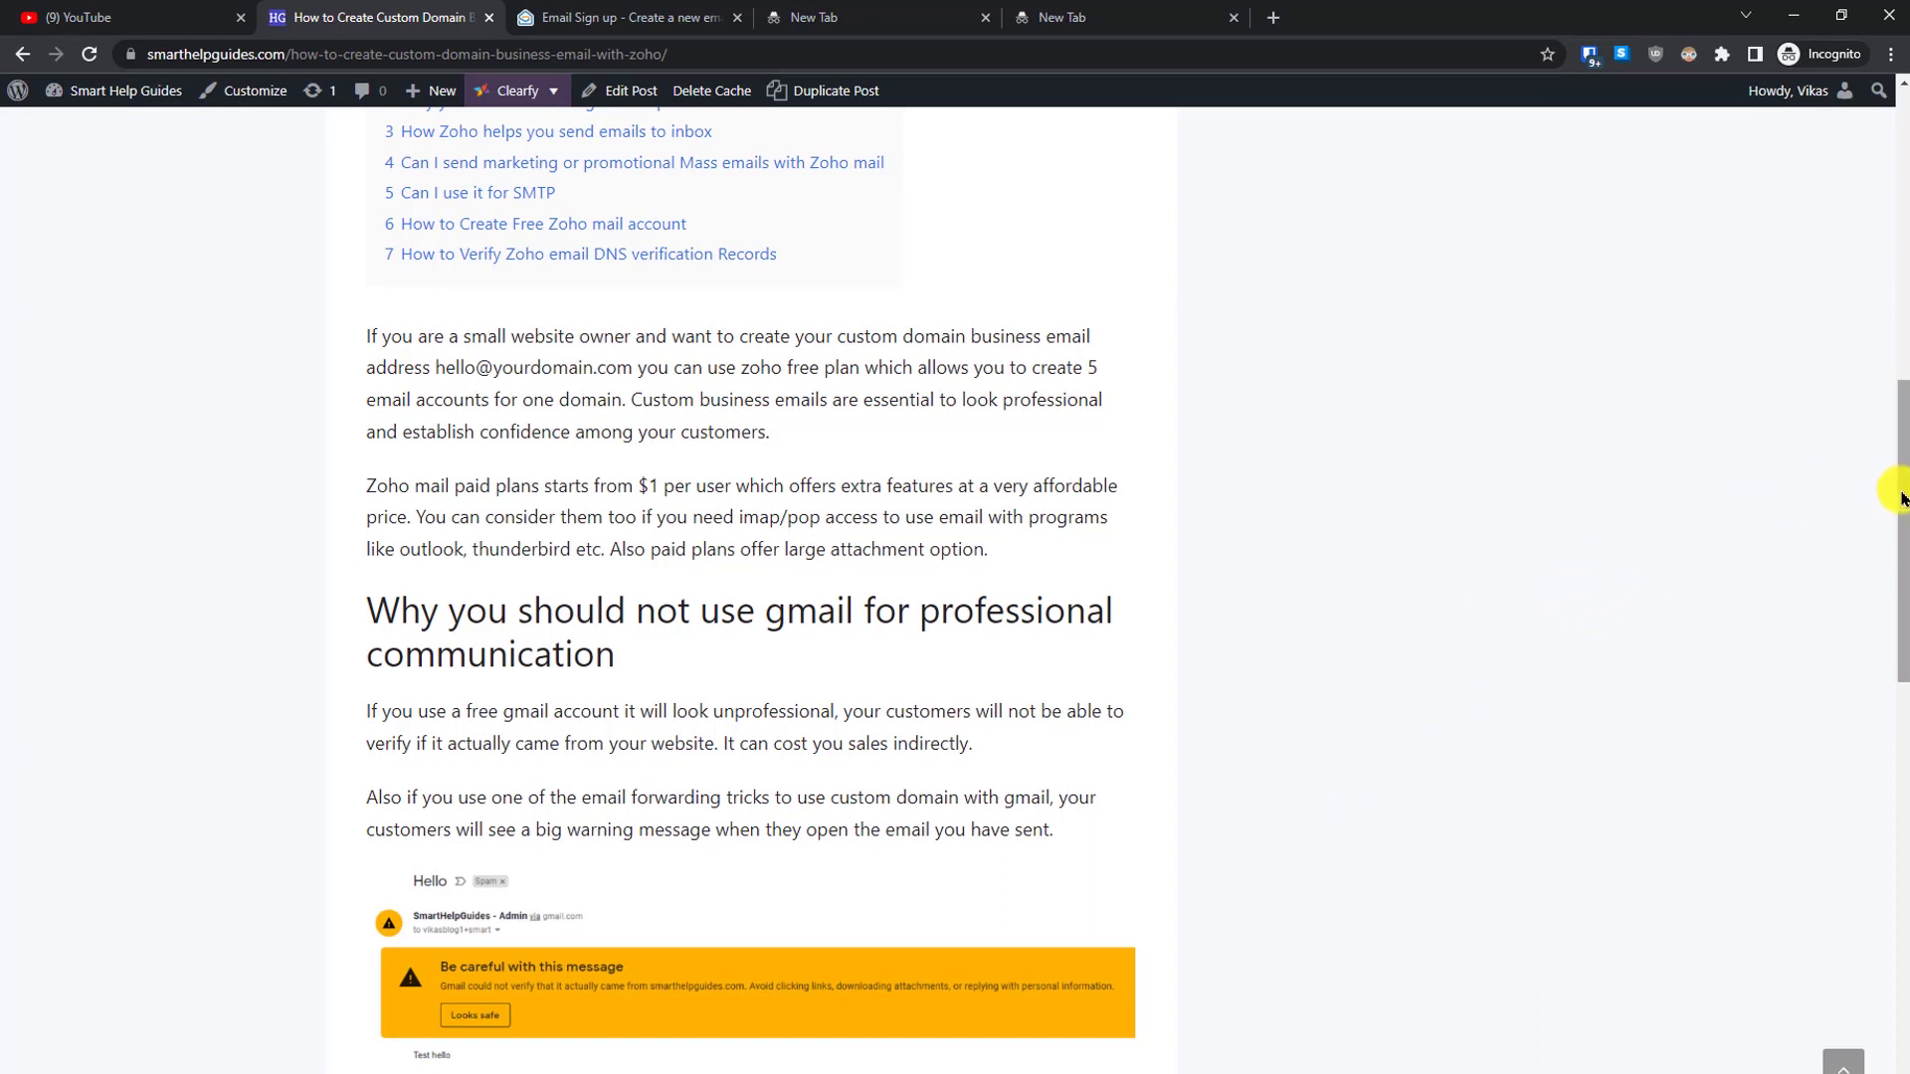
left_click_drag(1900, 497, 1902, 537)
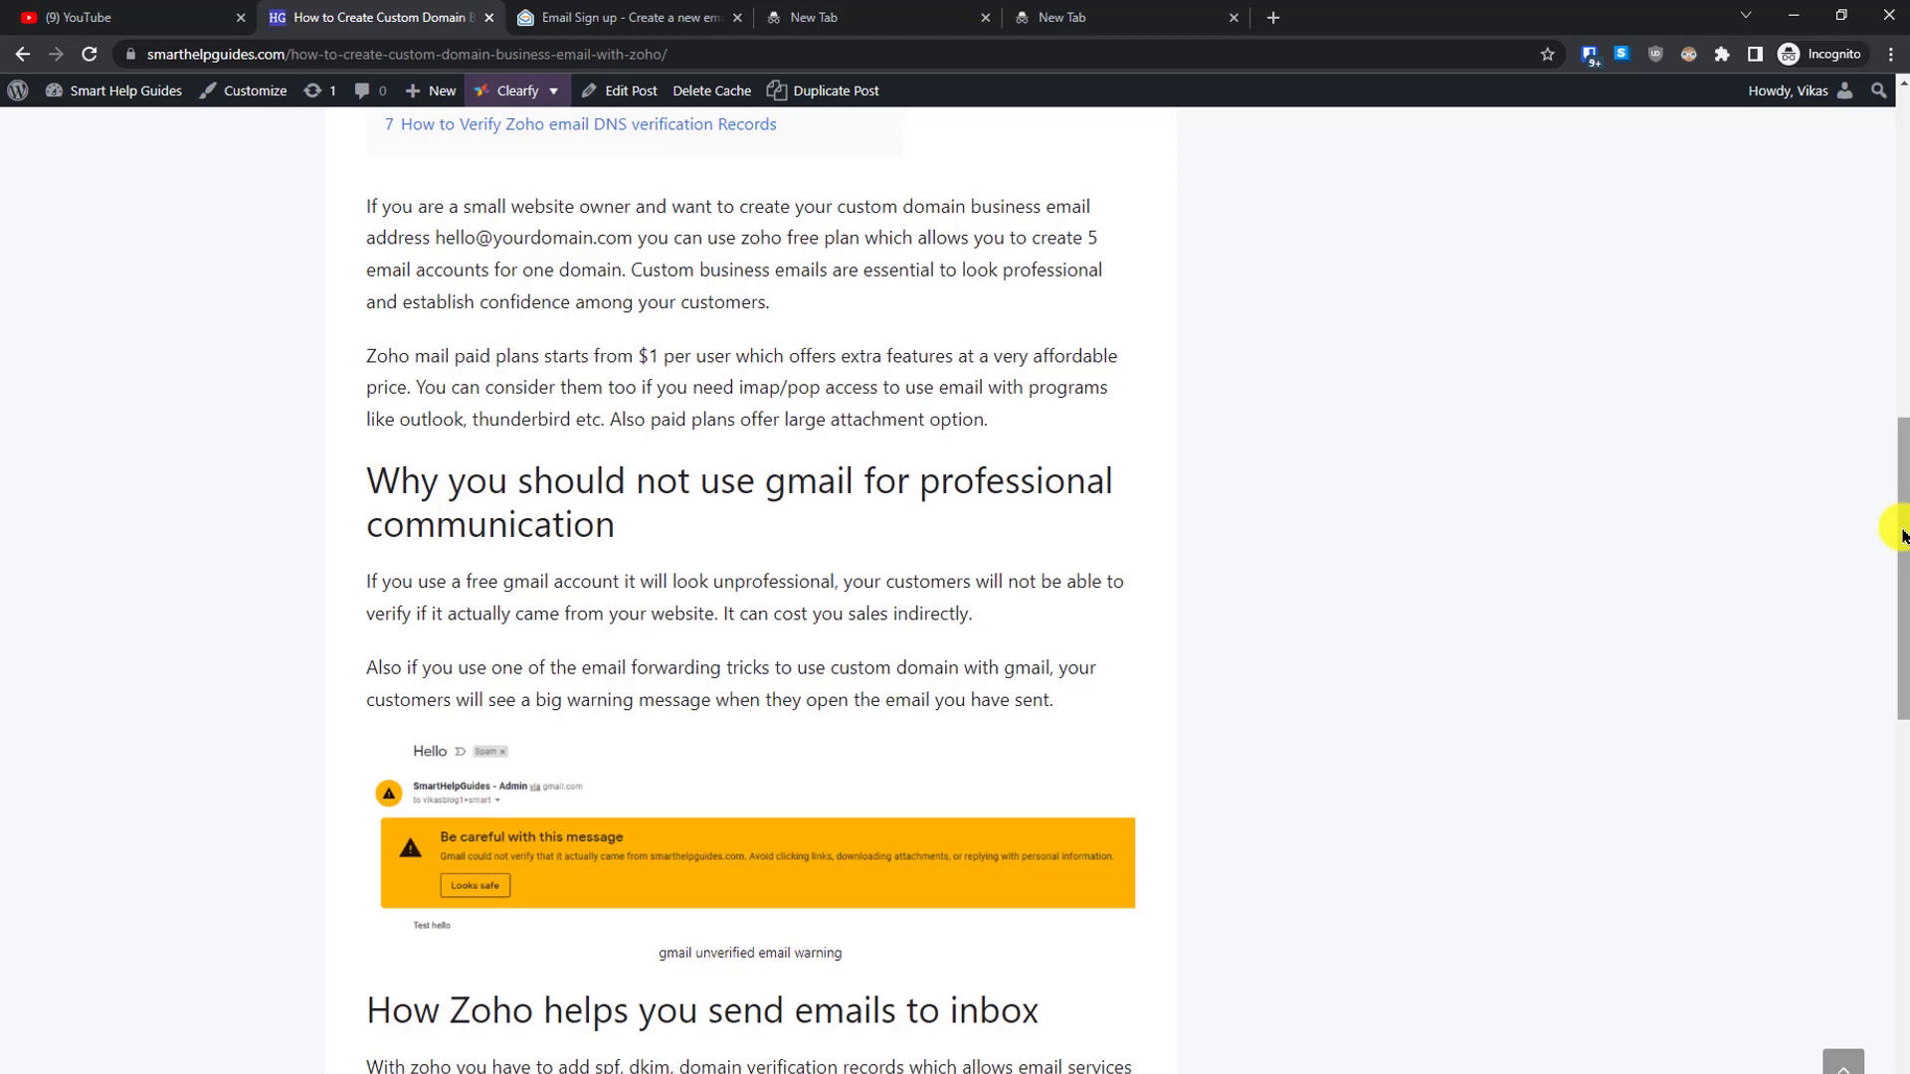
scroll(1900, 532, "down", 1)
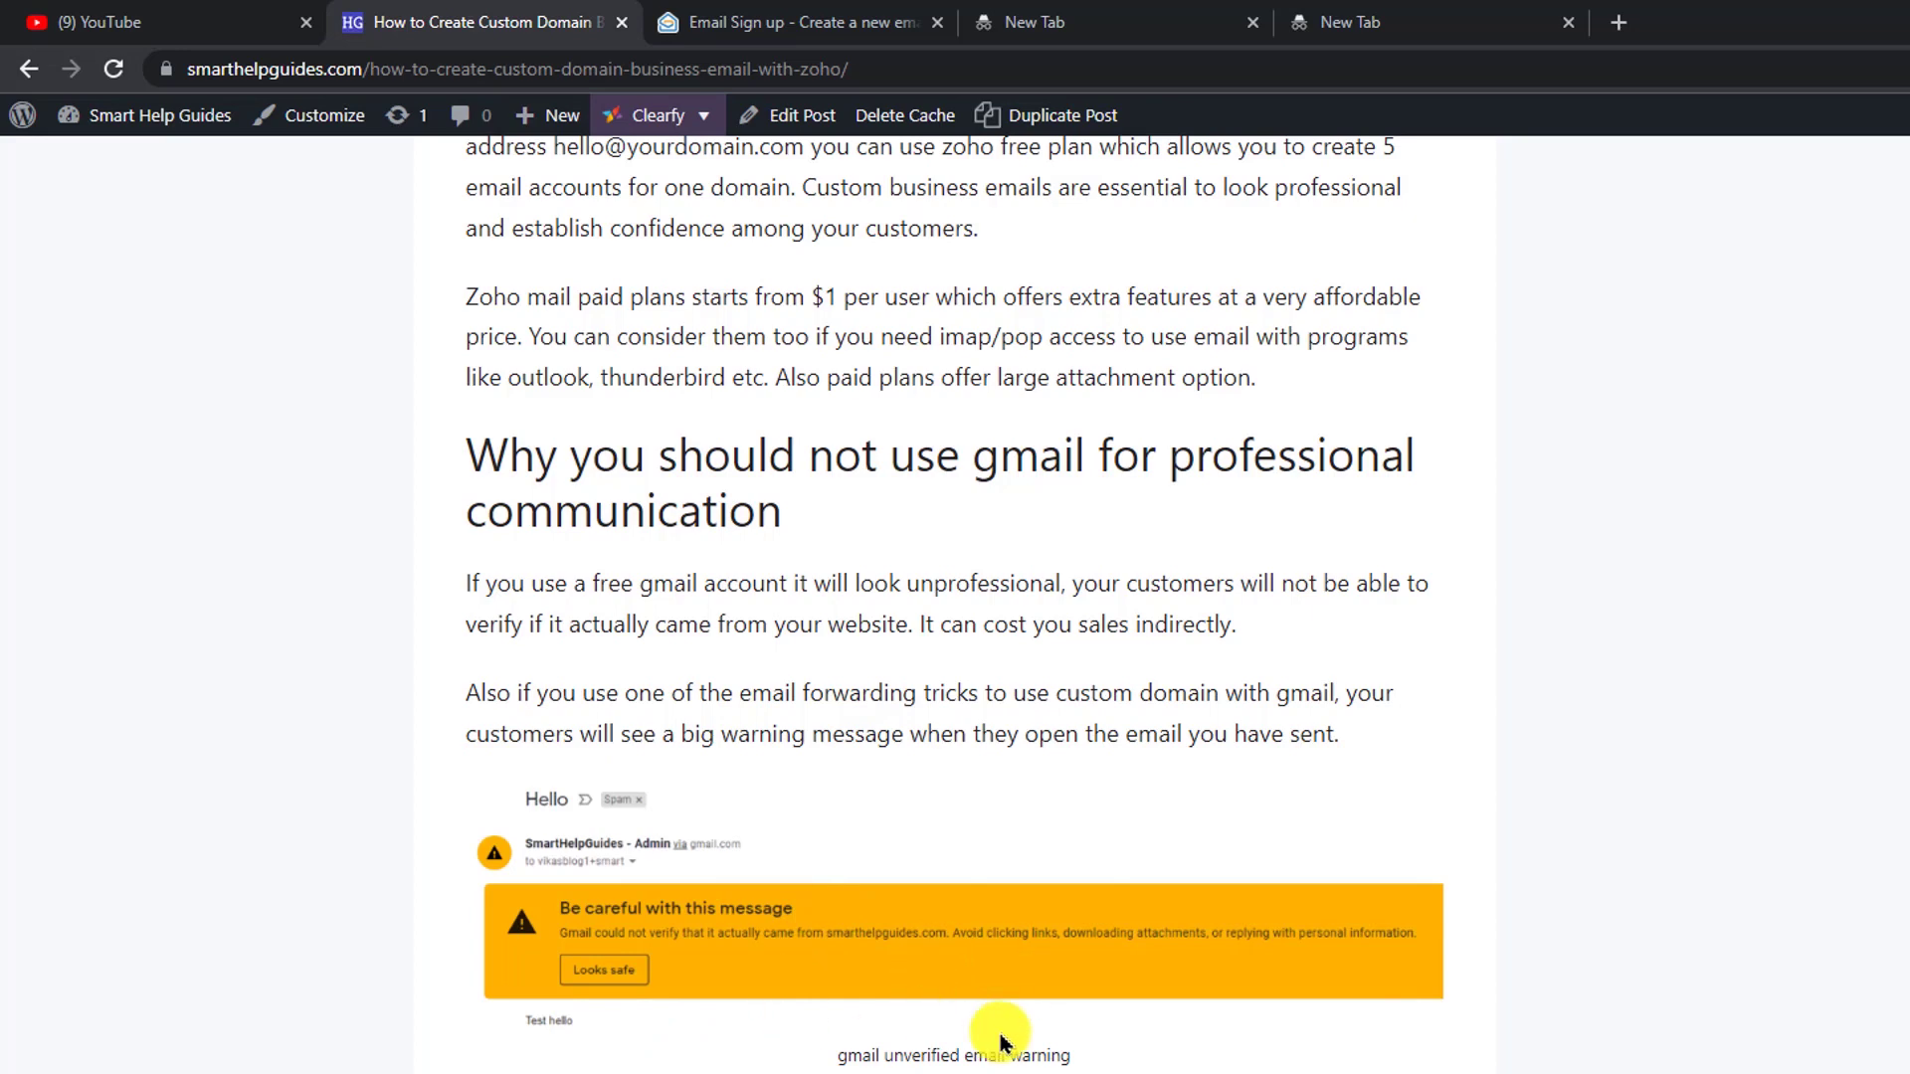
scroll(1269, 708, "down", 8)
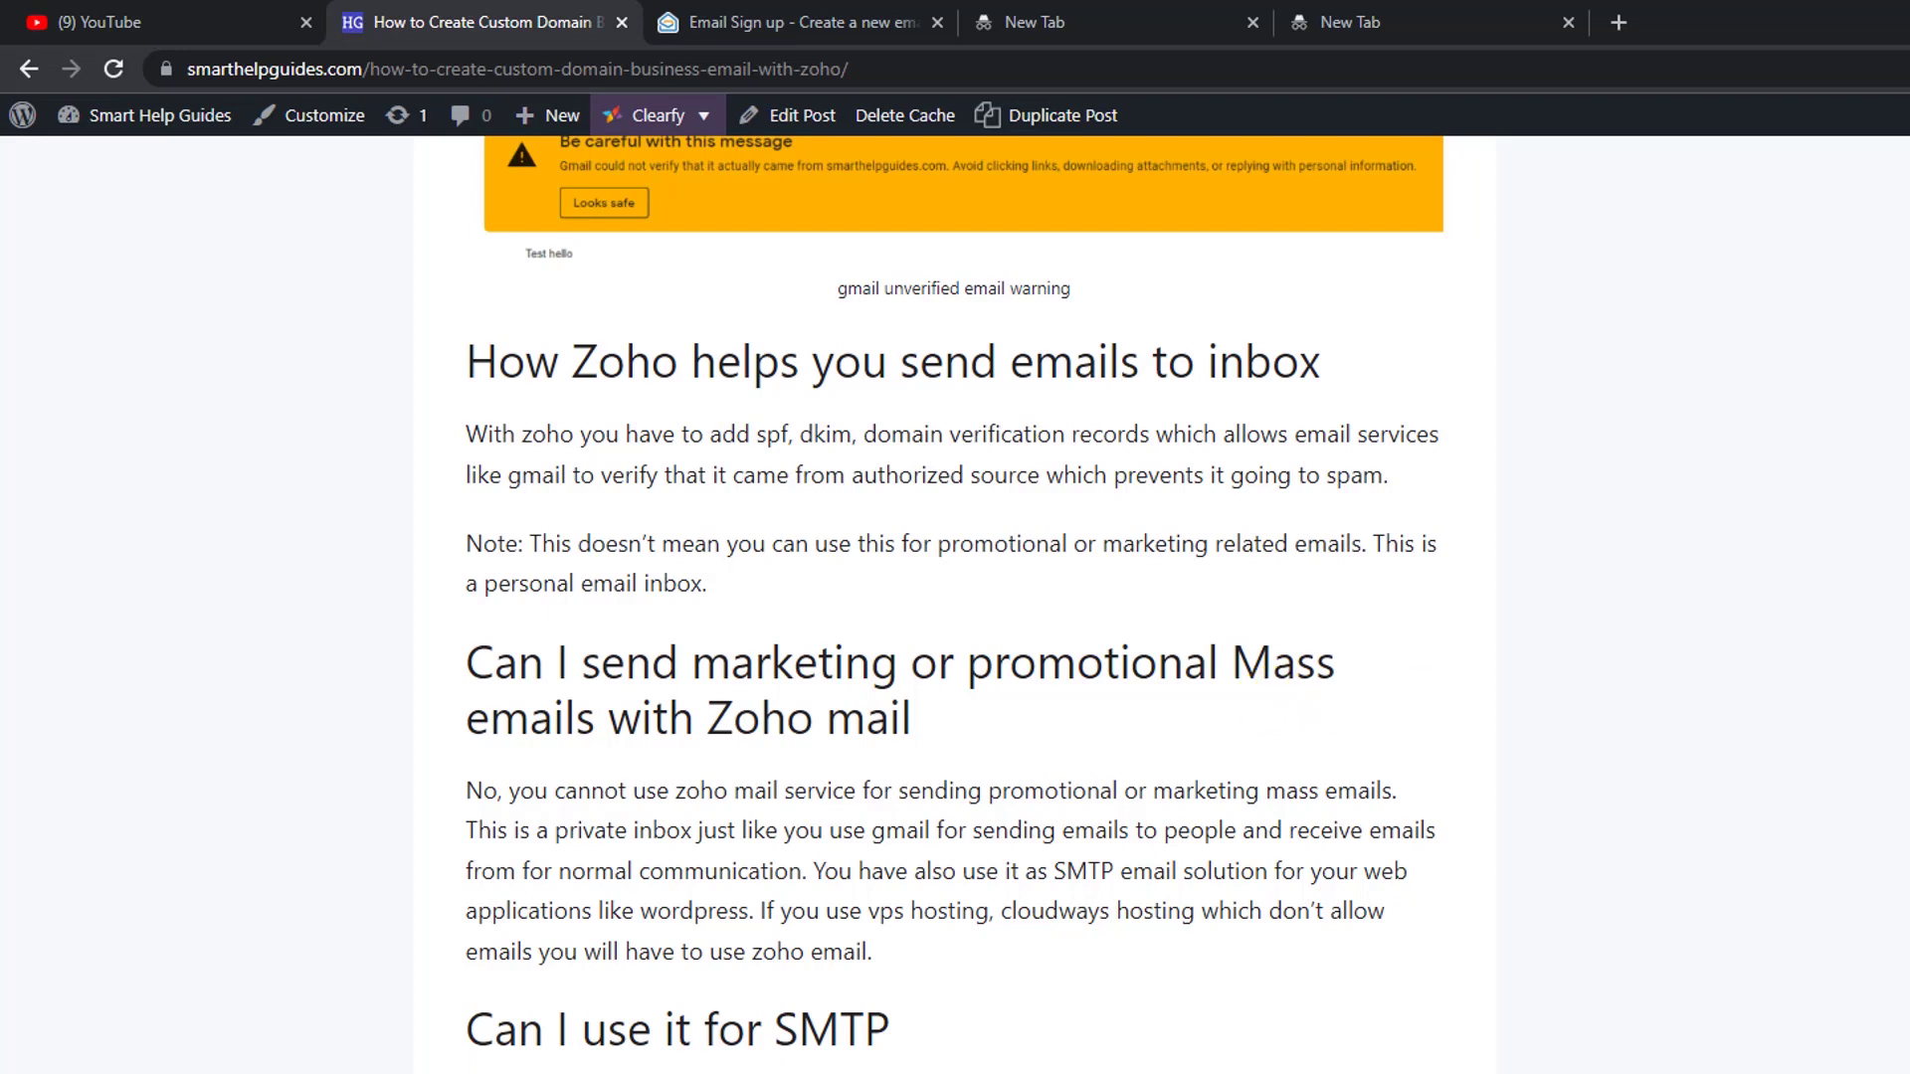
scroll(1535, 878, "down", 3)
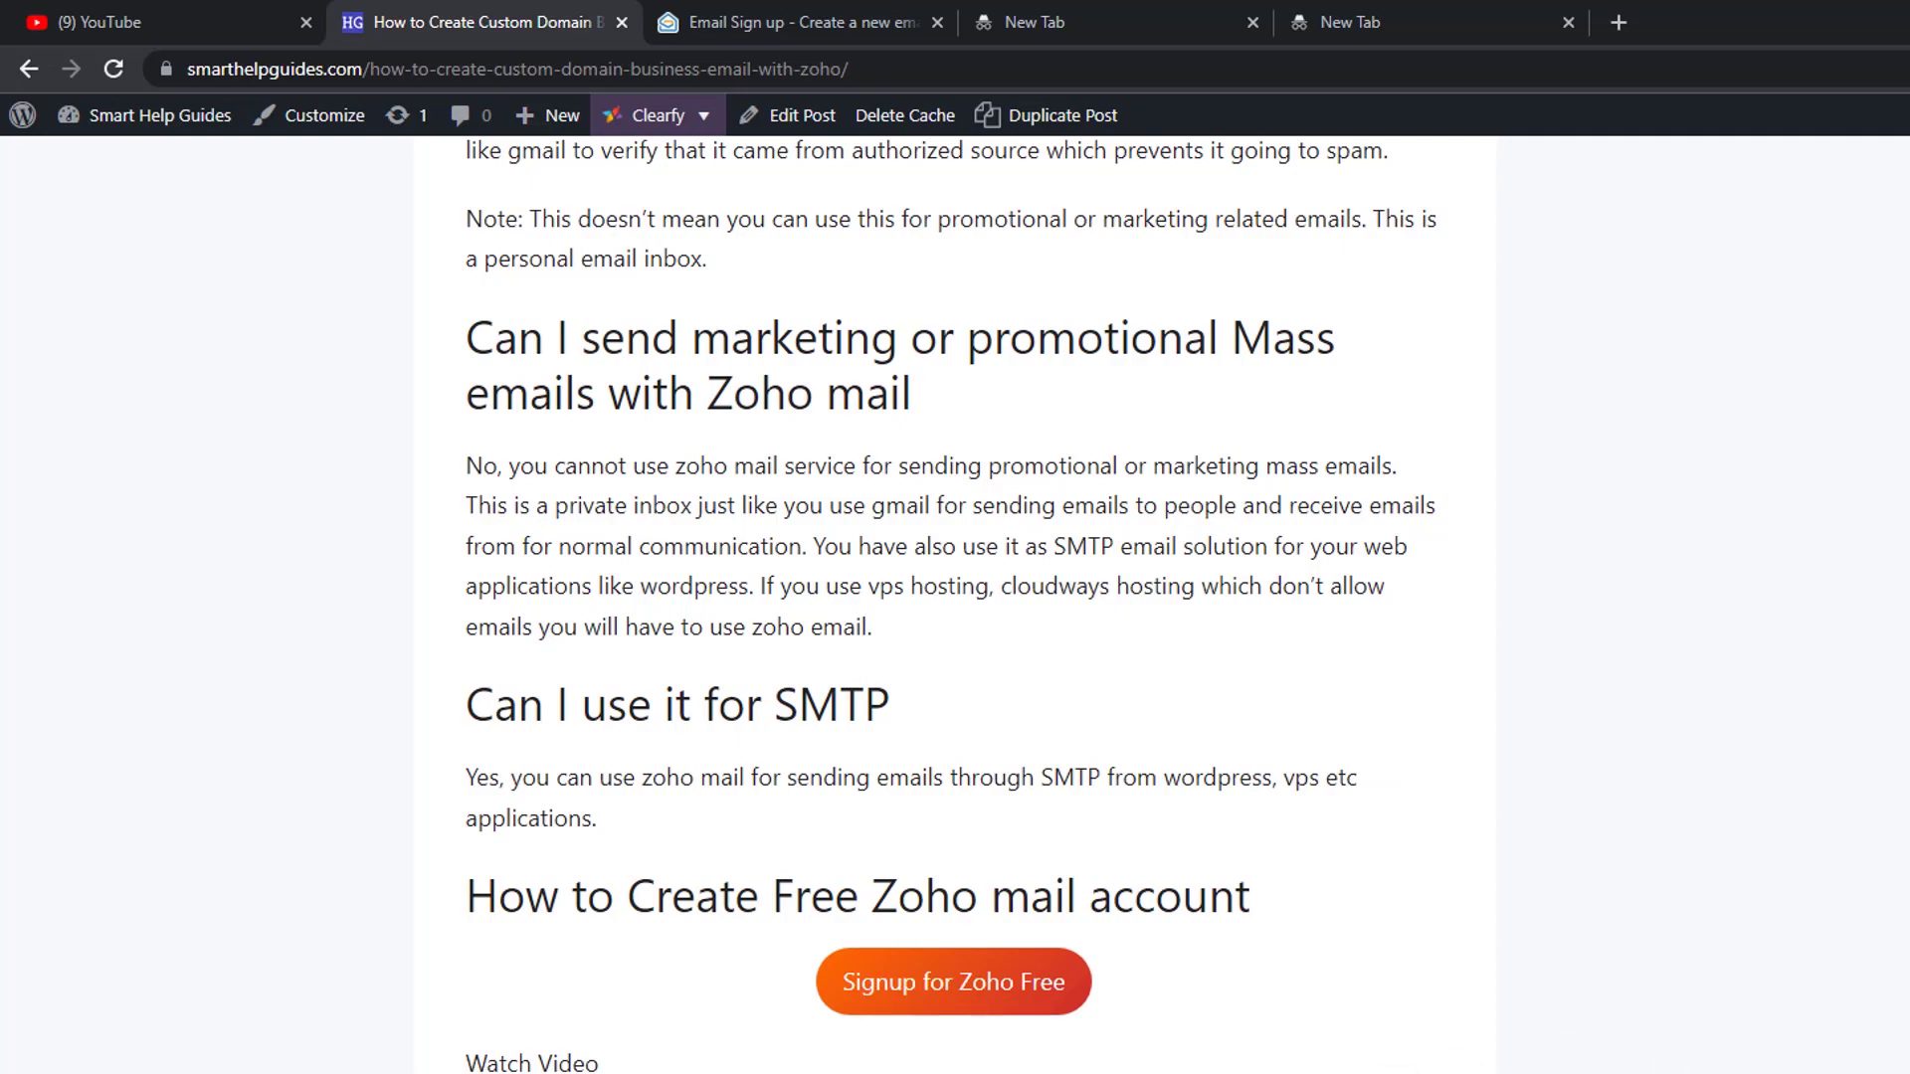
scroll(955, 597, "up", 20)
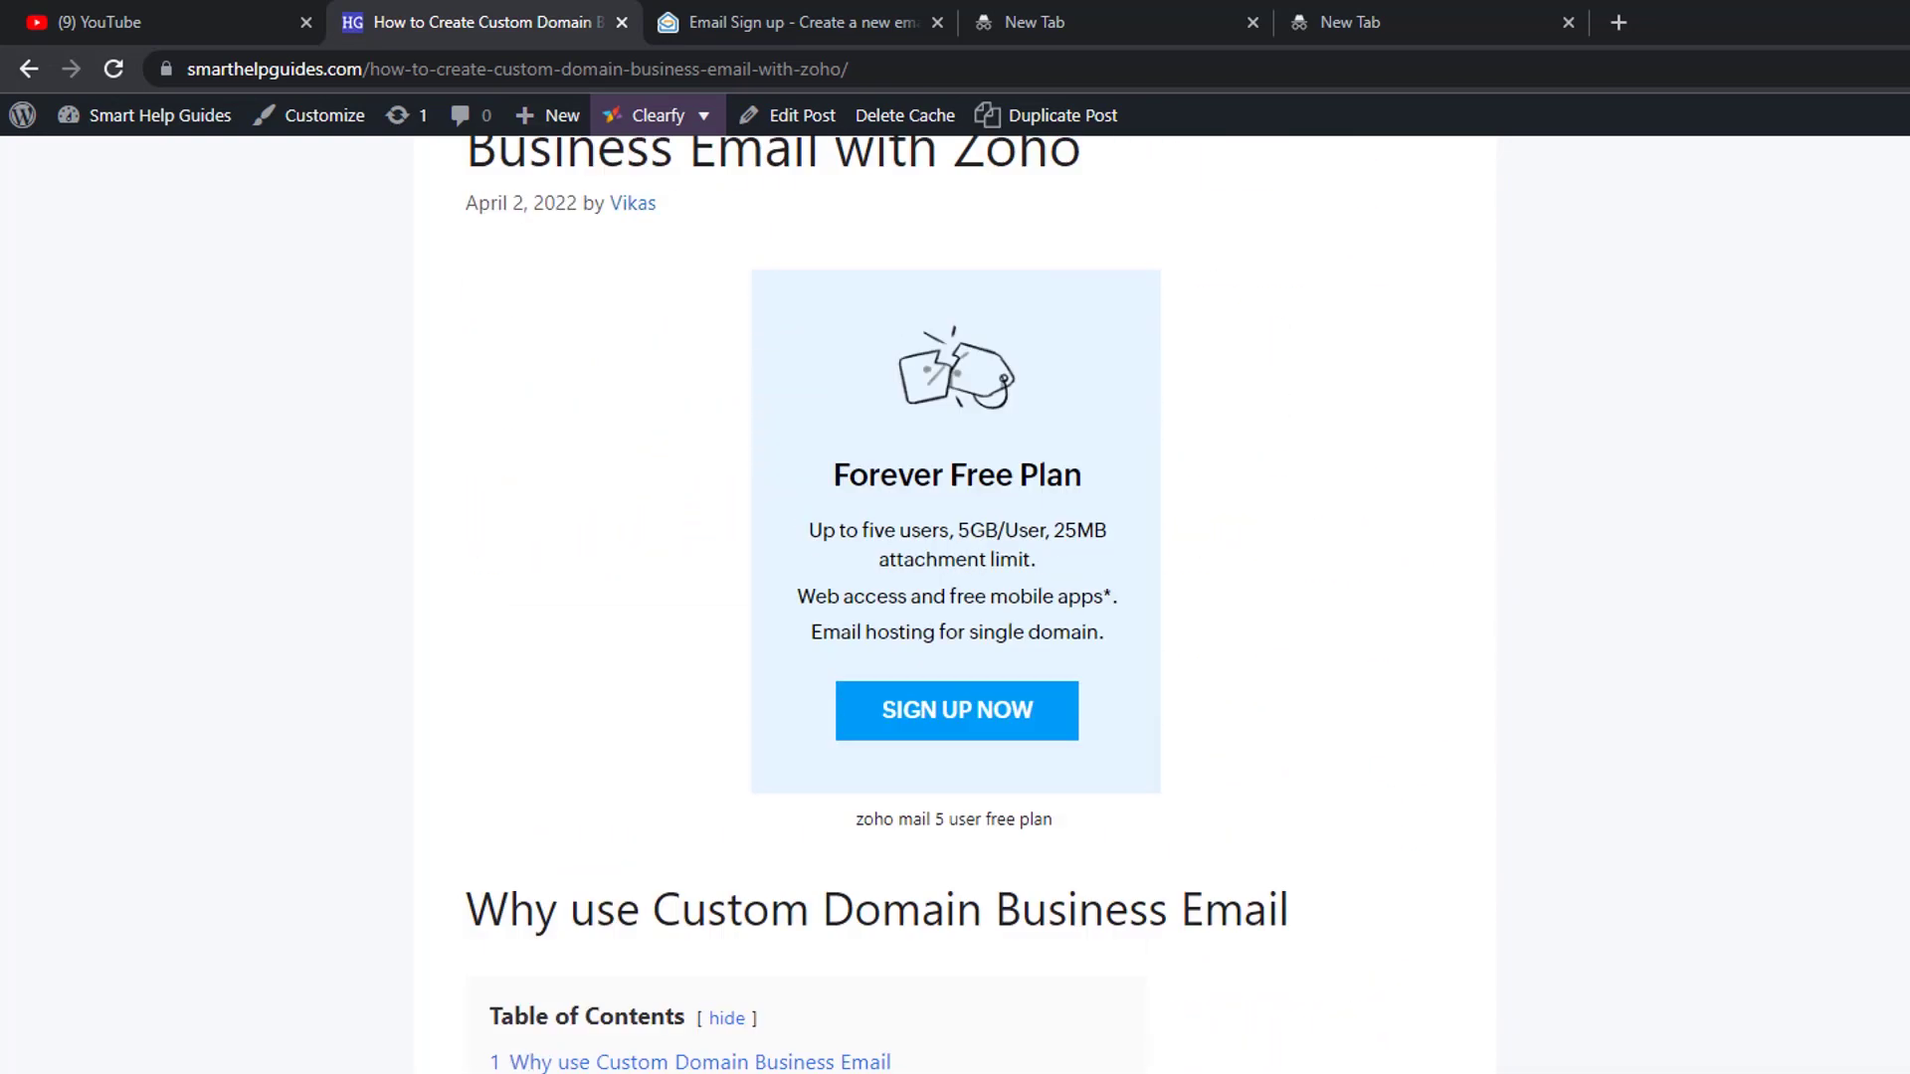
- Sign up for a free Zoho Mail account with name, email and password, then verify the emailed OTP
left_click(810, 20)
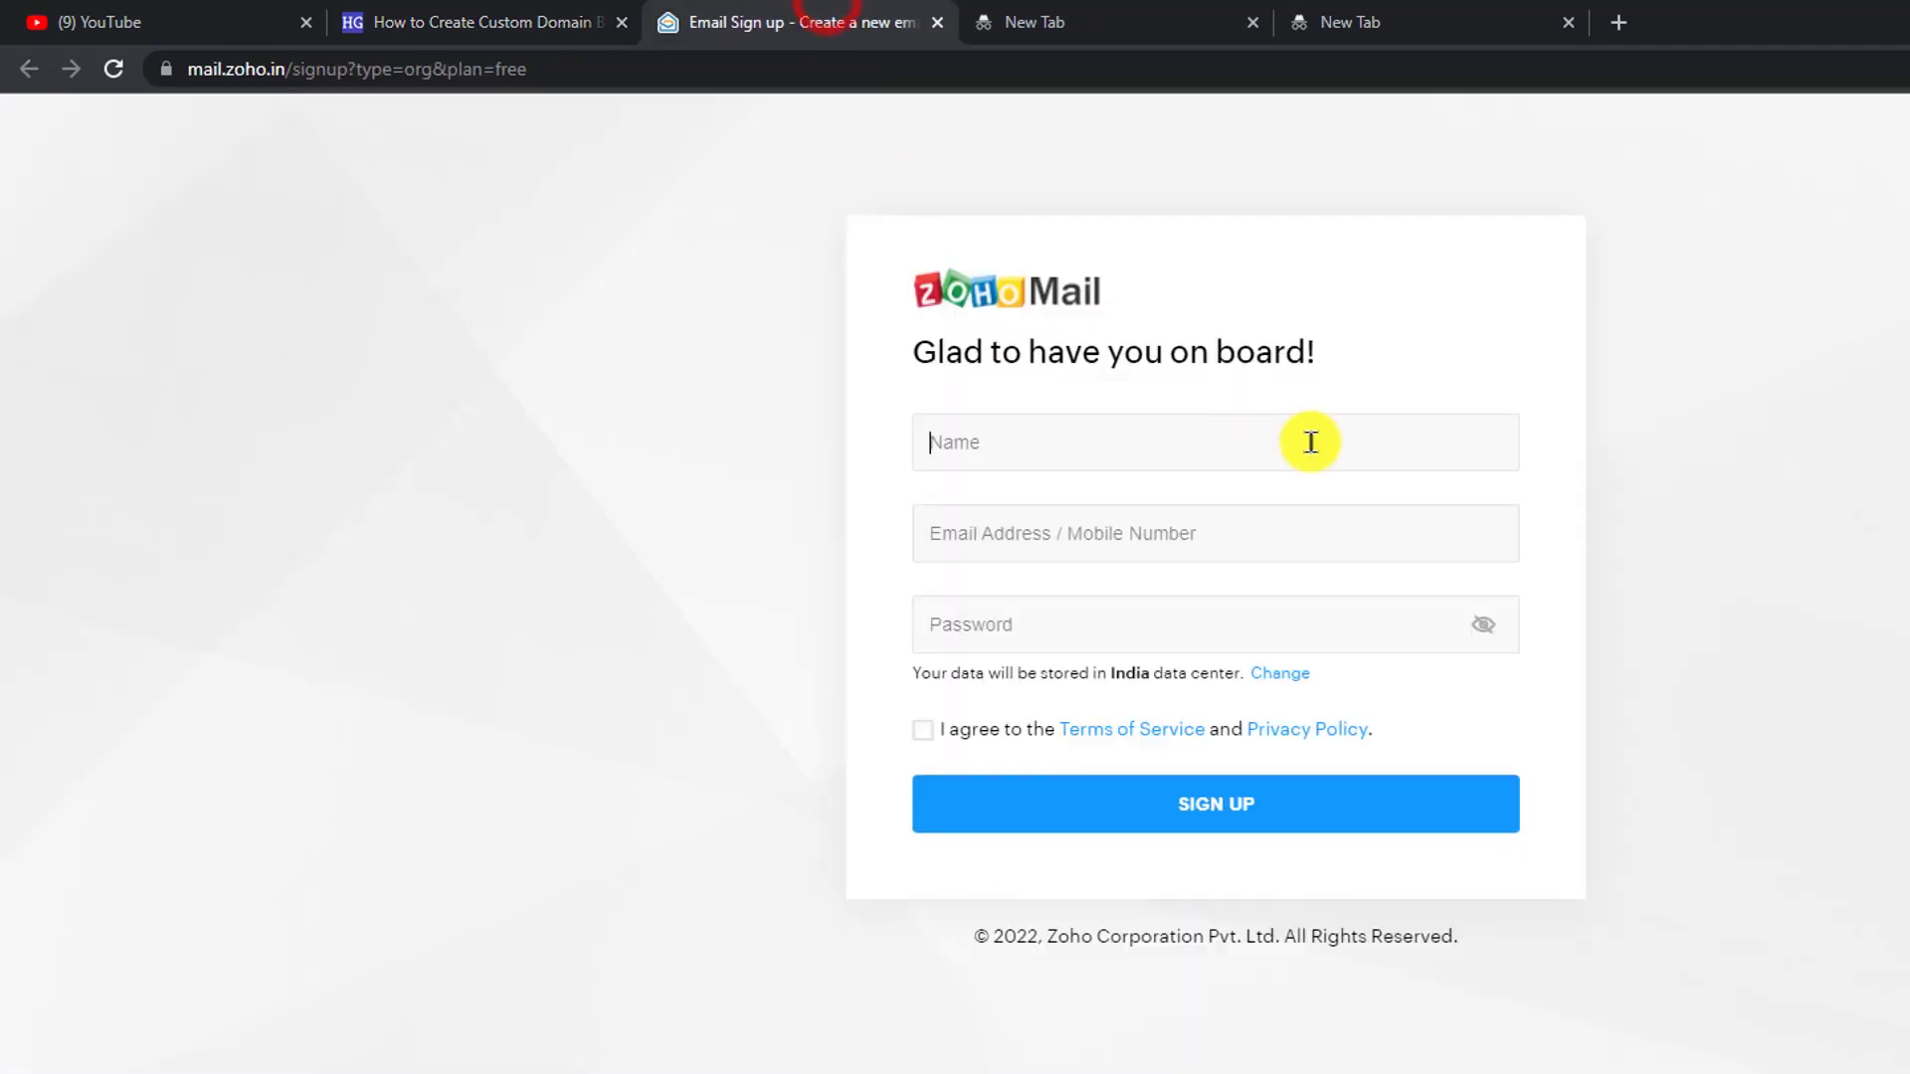
left_click(1263, 466)
type("Vikas")
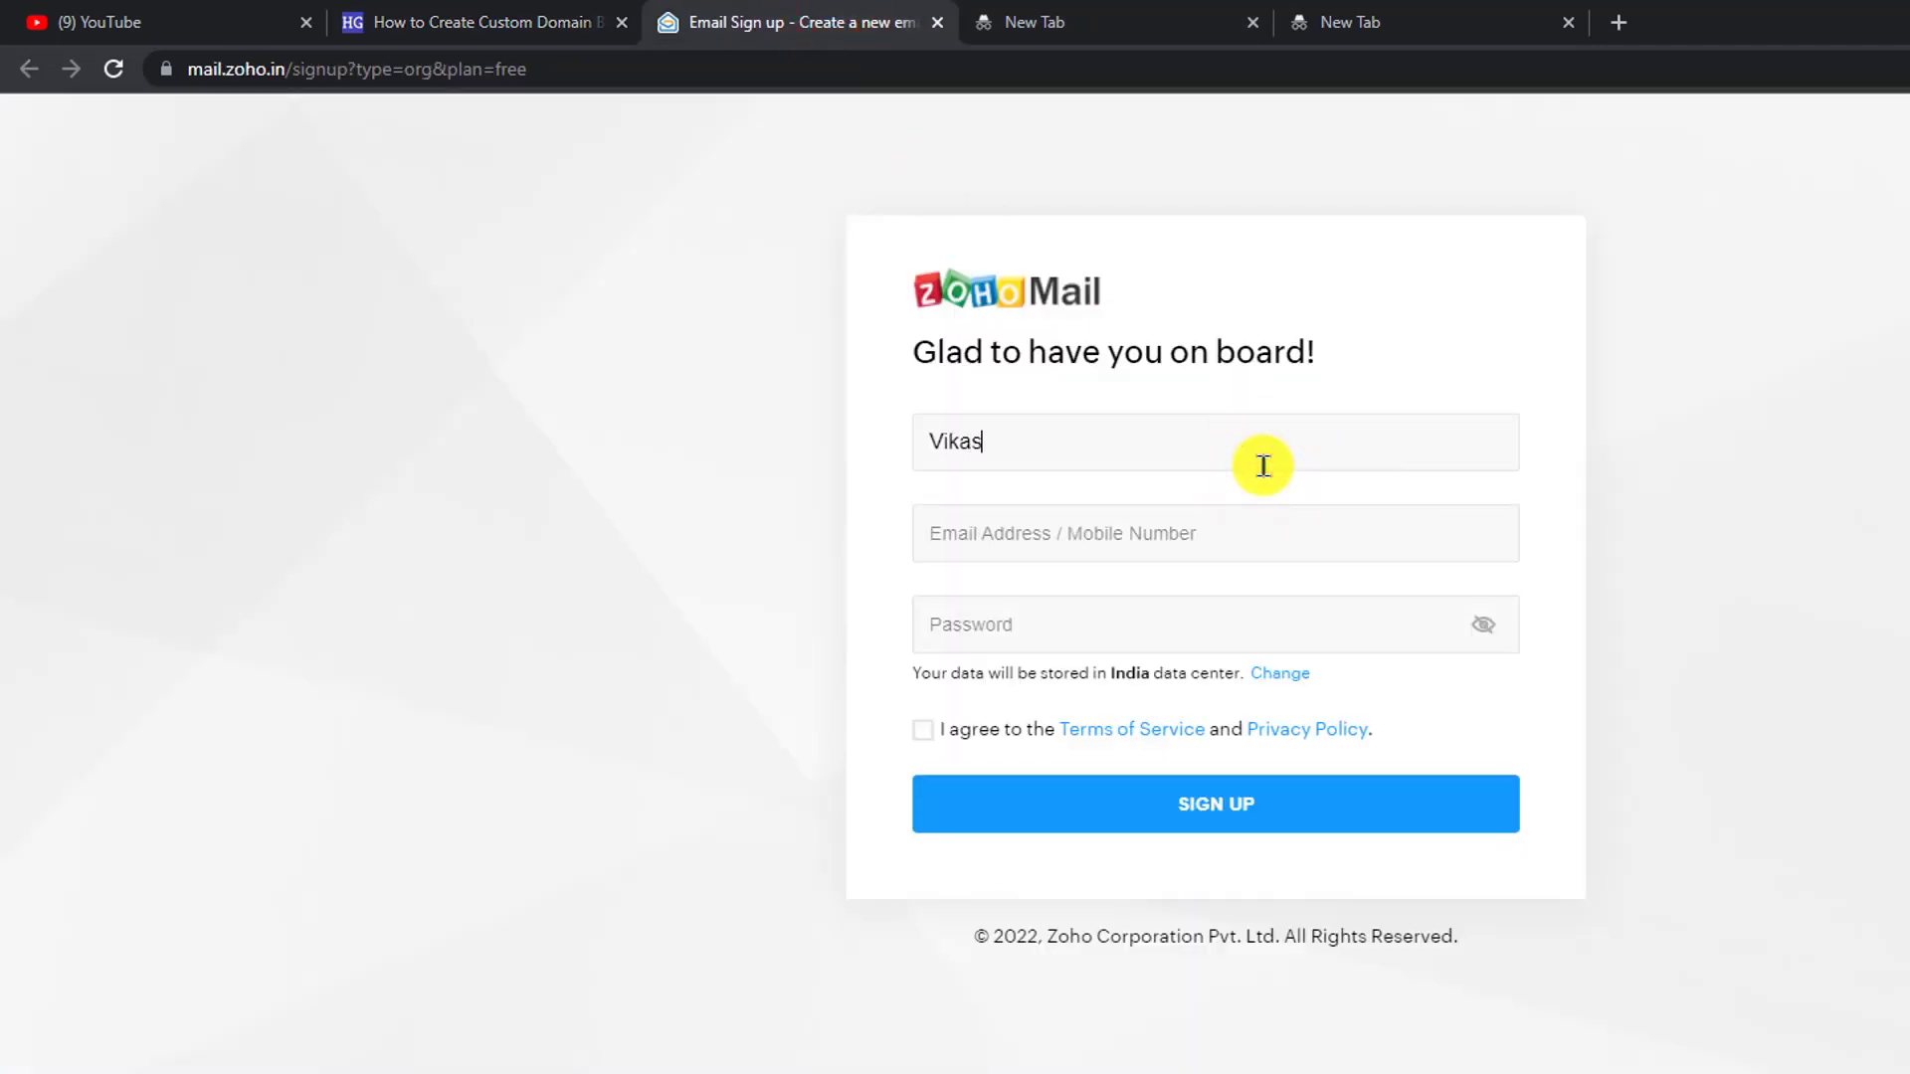
key("Tab")
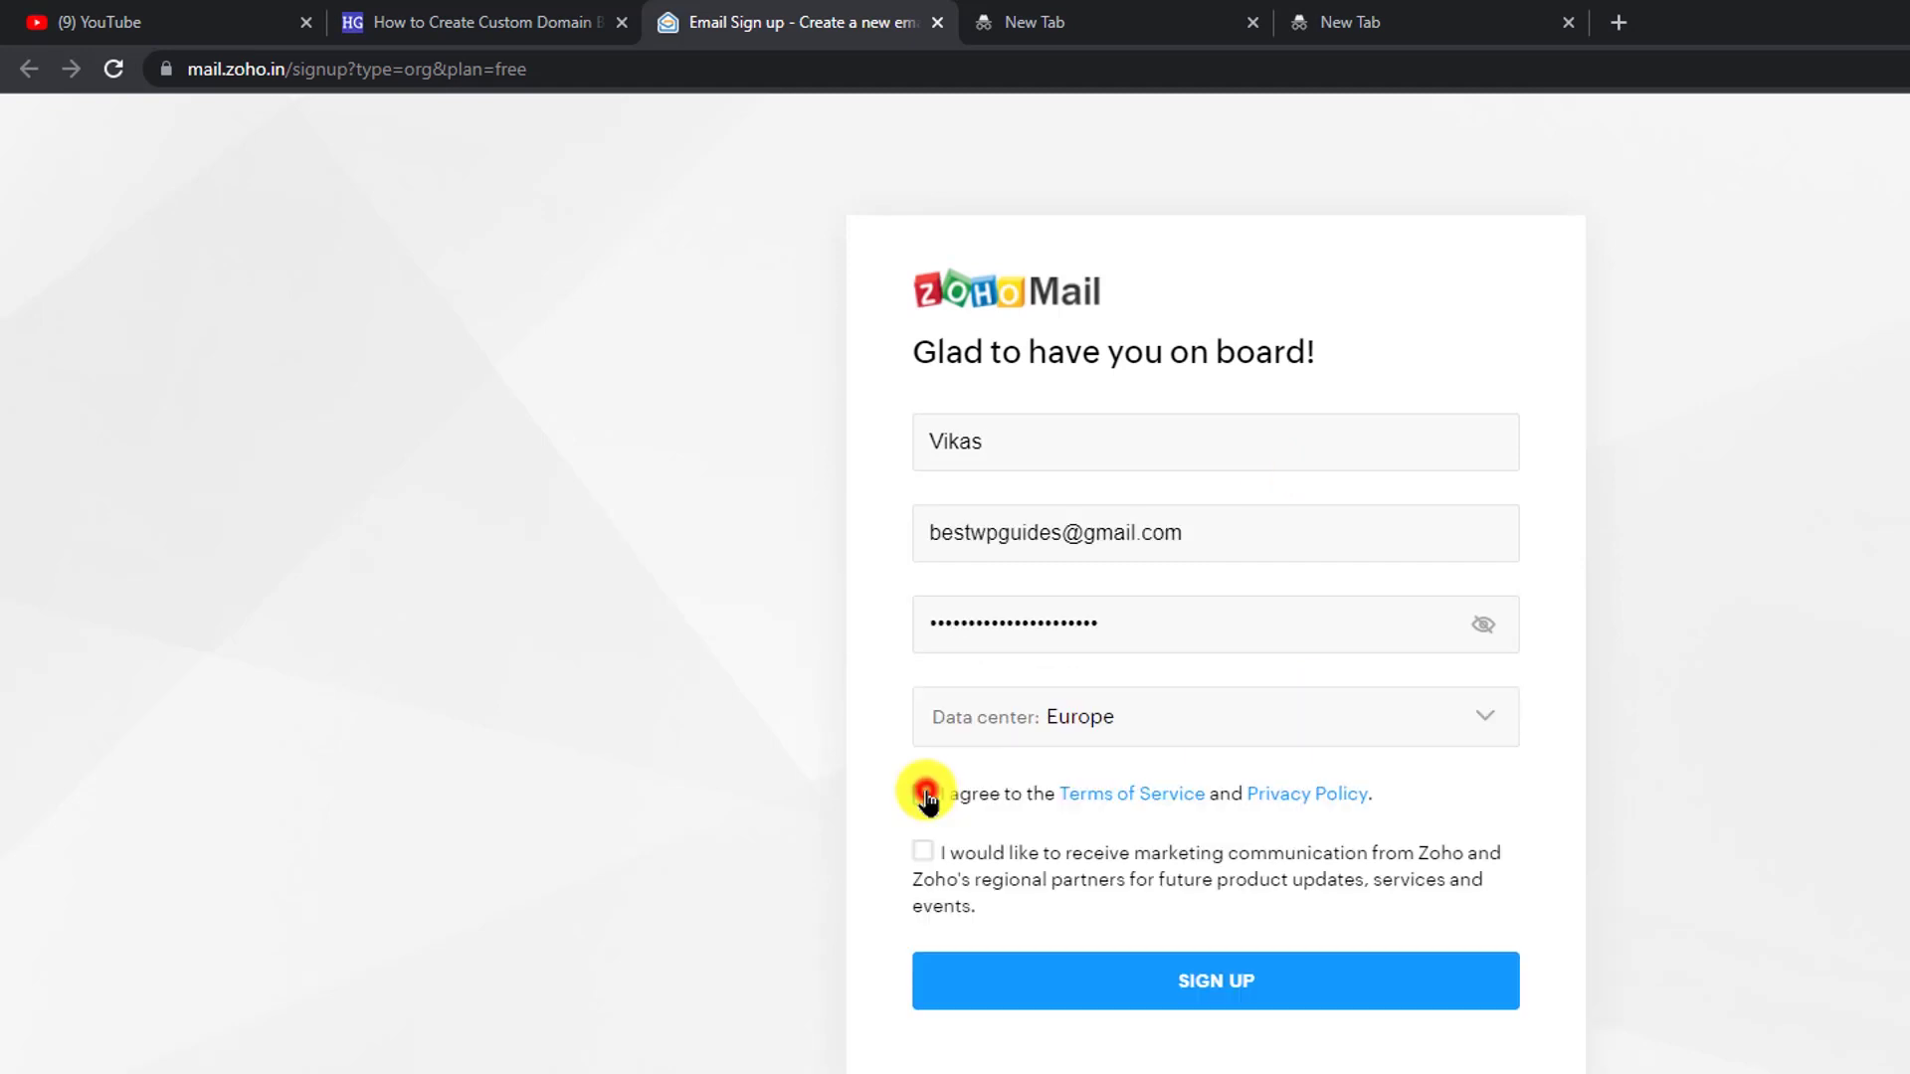
left_click(922, 794)
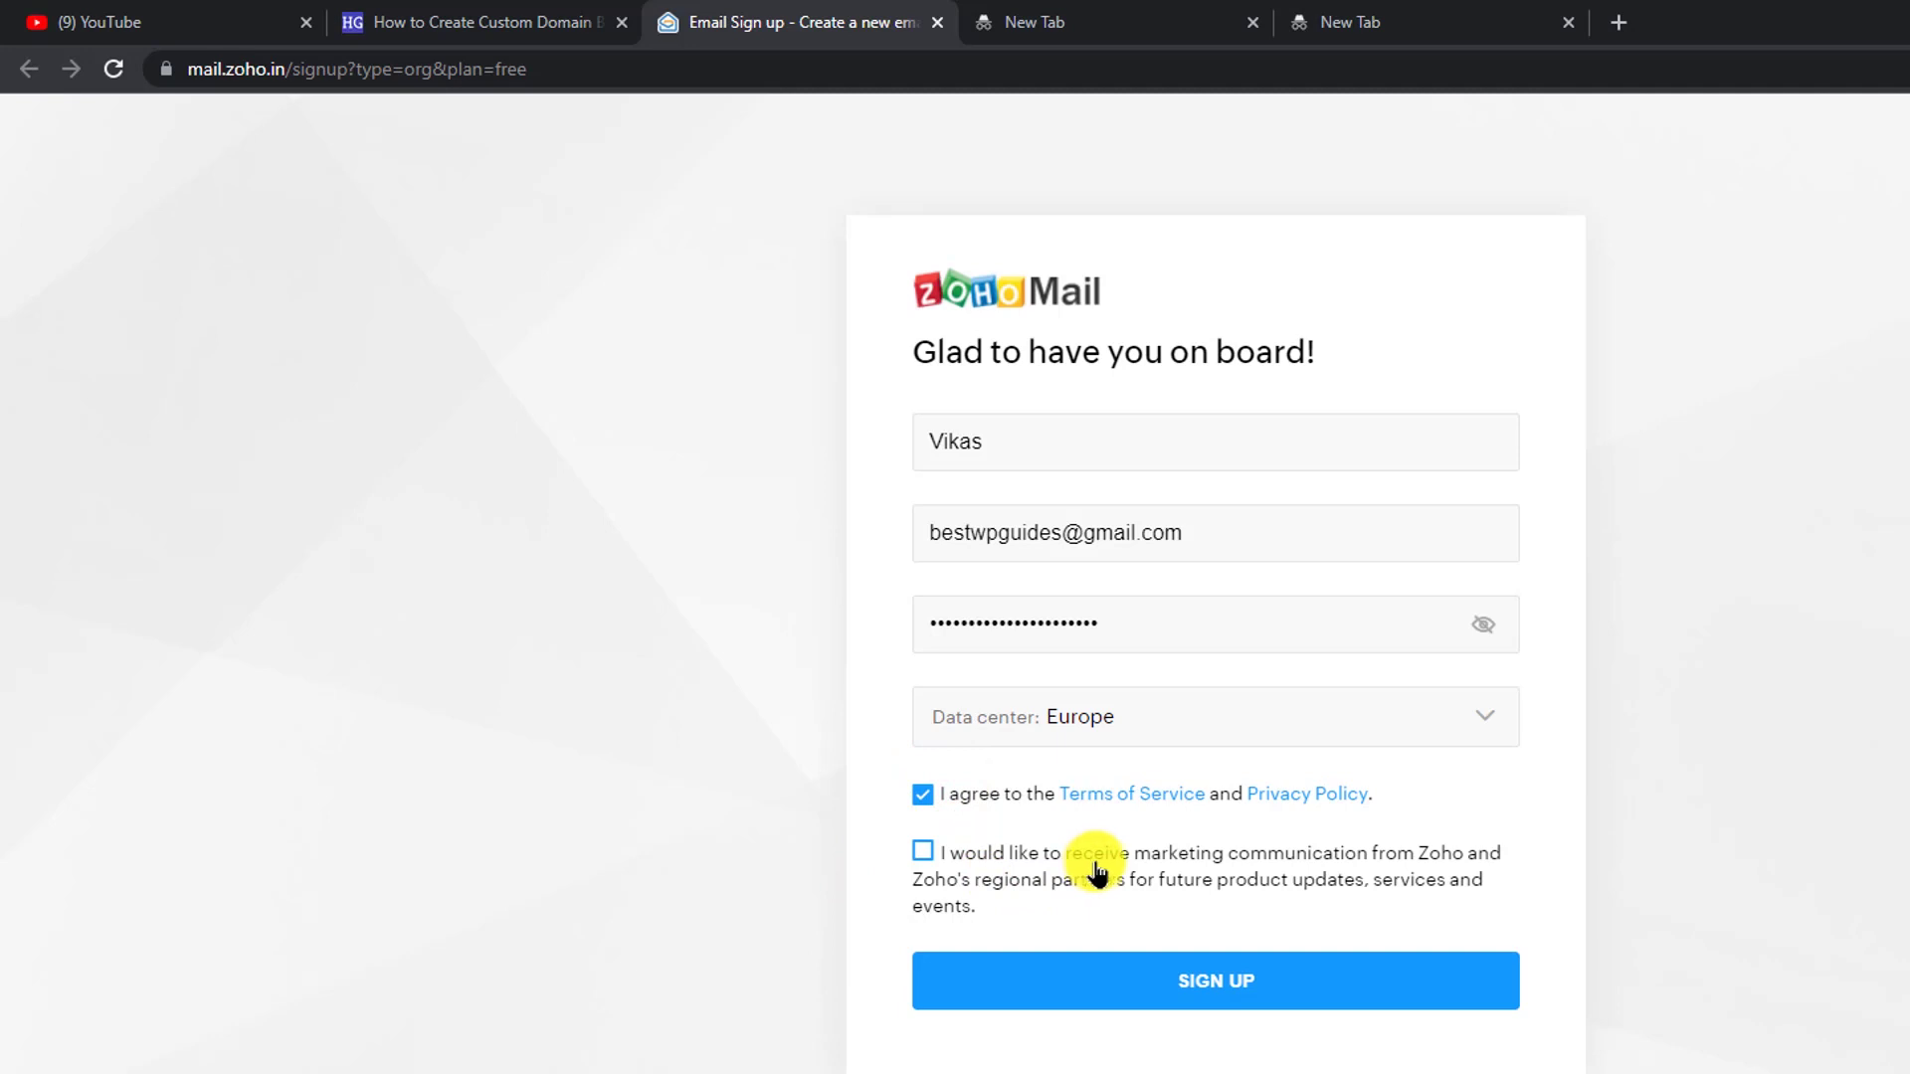
left_click(1211, 987)
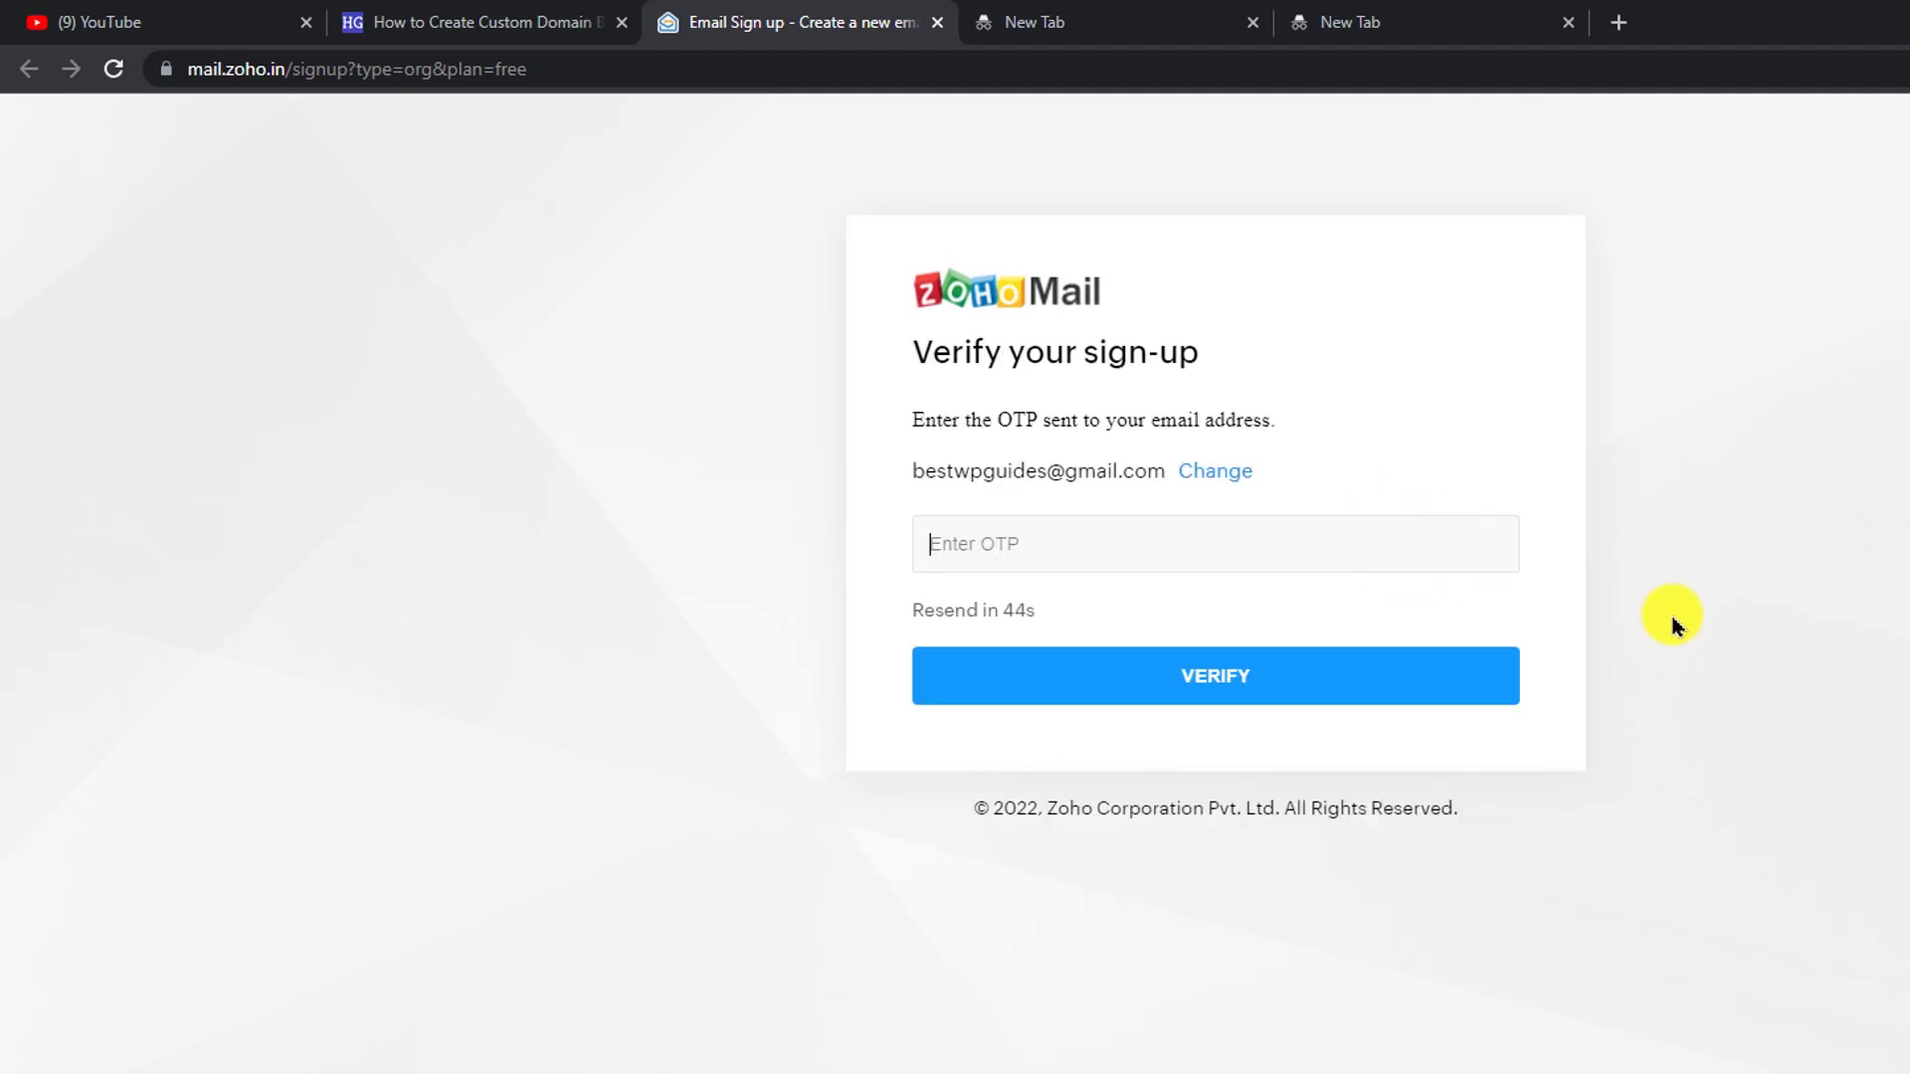
key("ctrl+v")
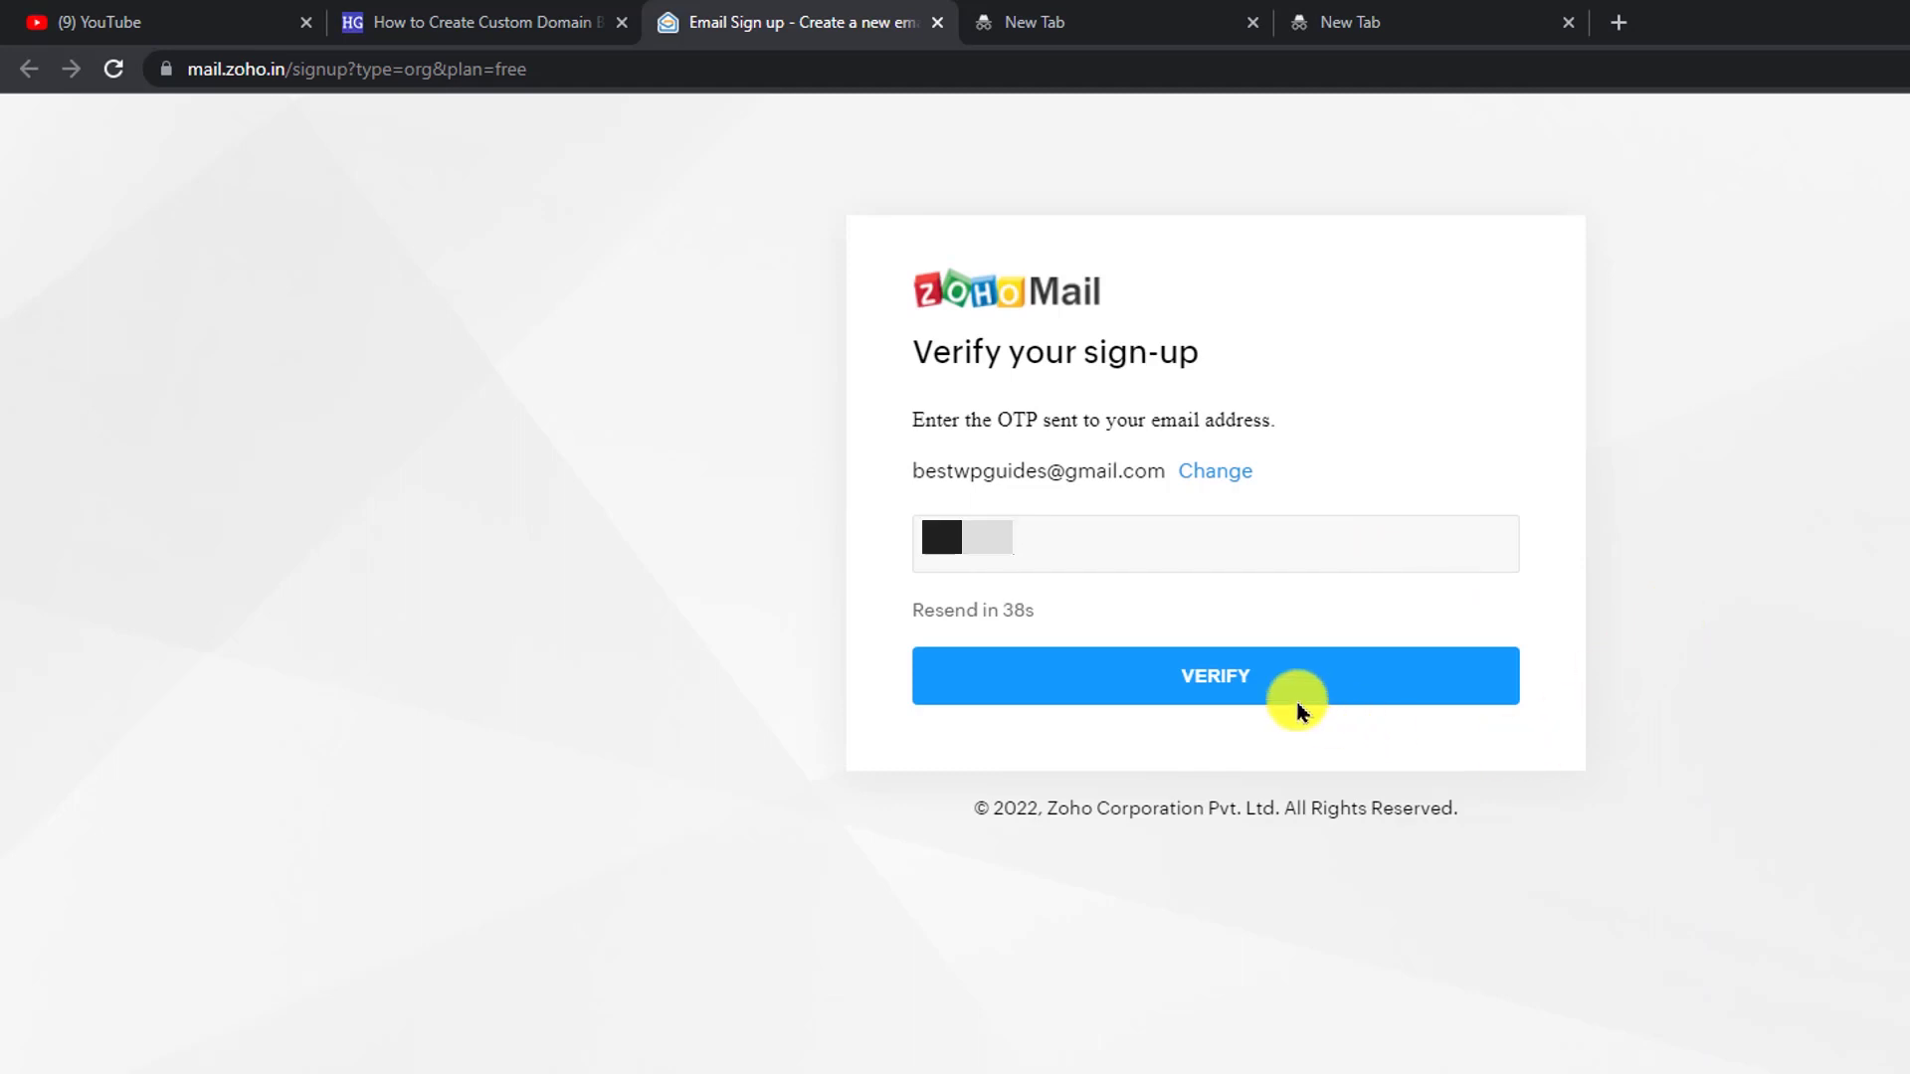
left_click(1166, 675)
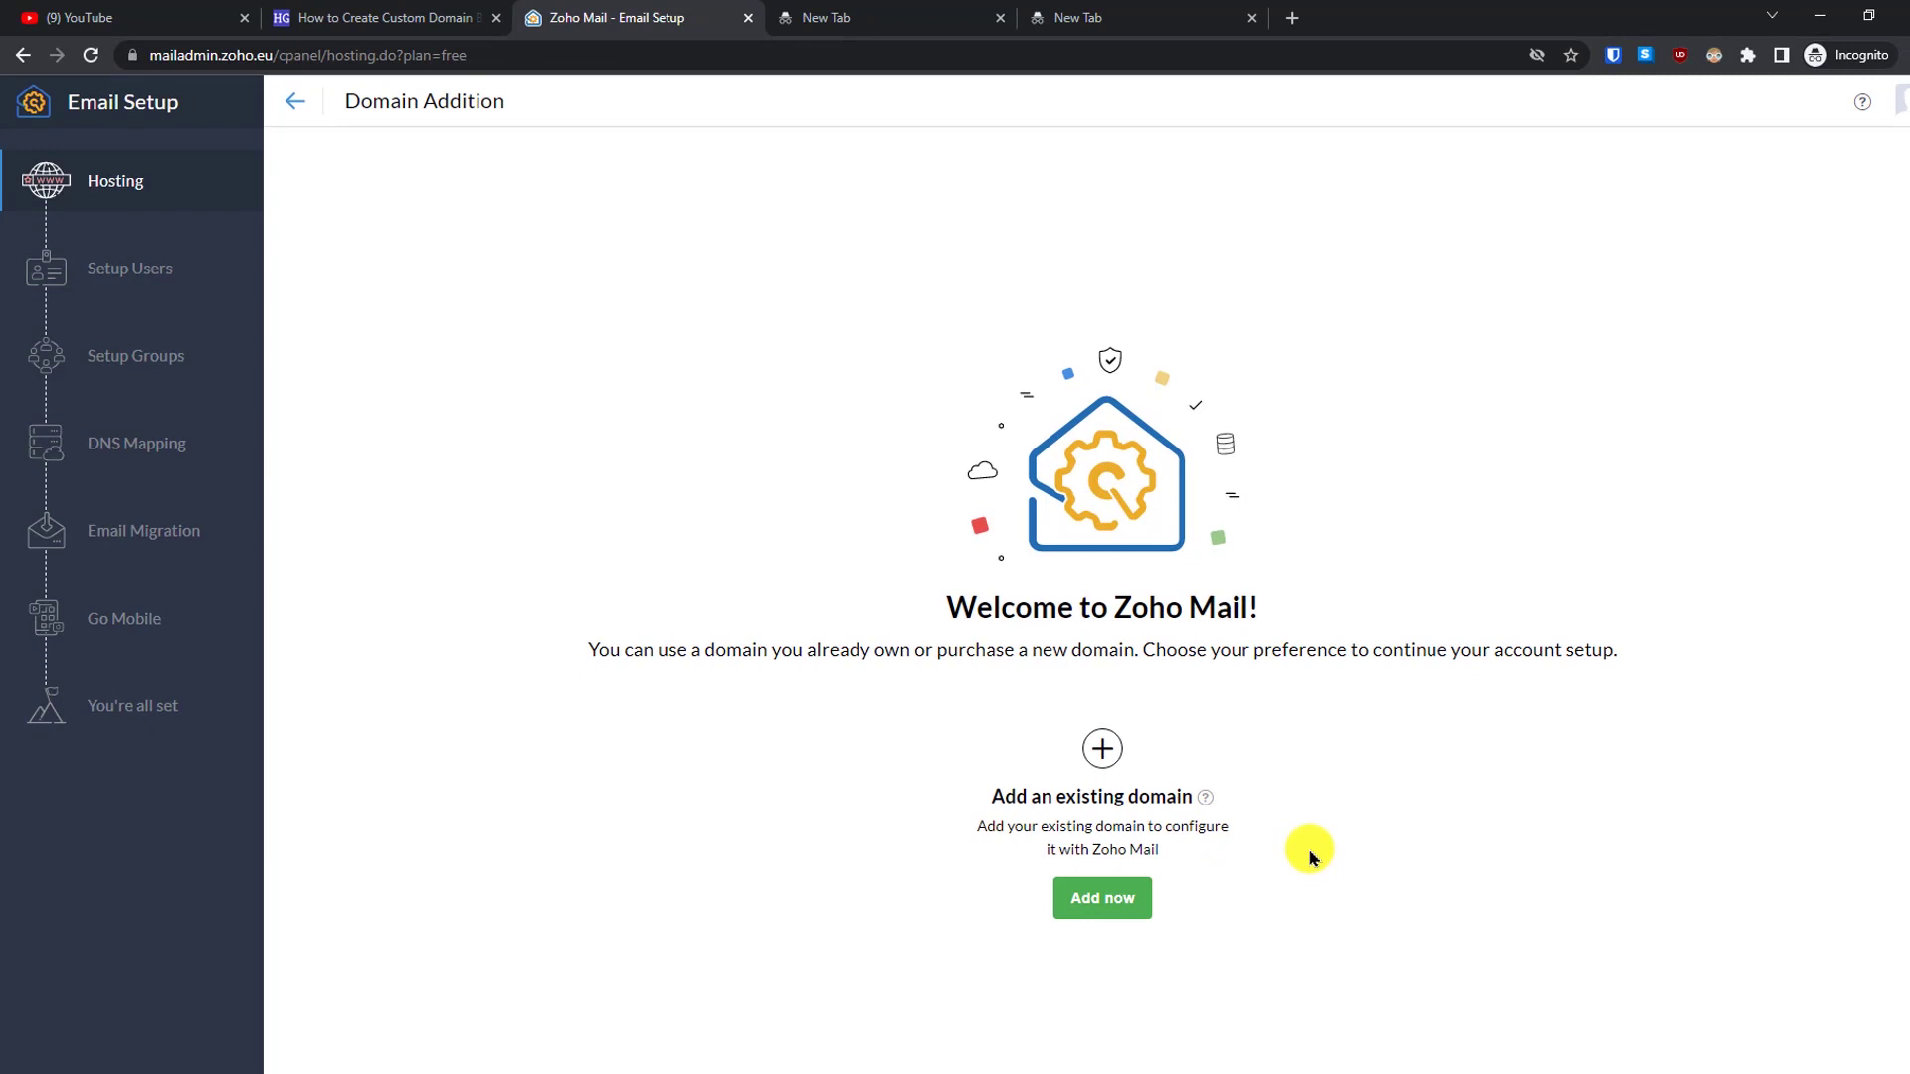
- Add existing domain smarthelpguides.com for the Smart Help Guides organisation and proceed to verification
left_click(1098, 906)
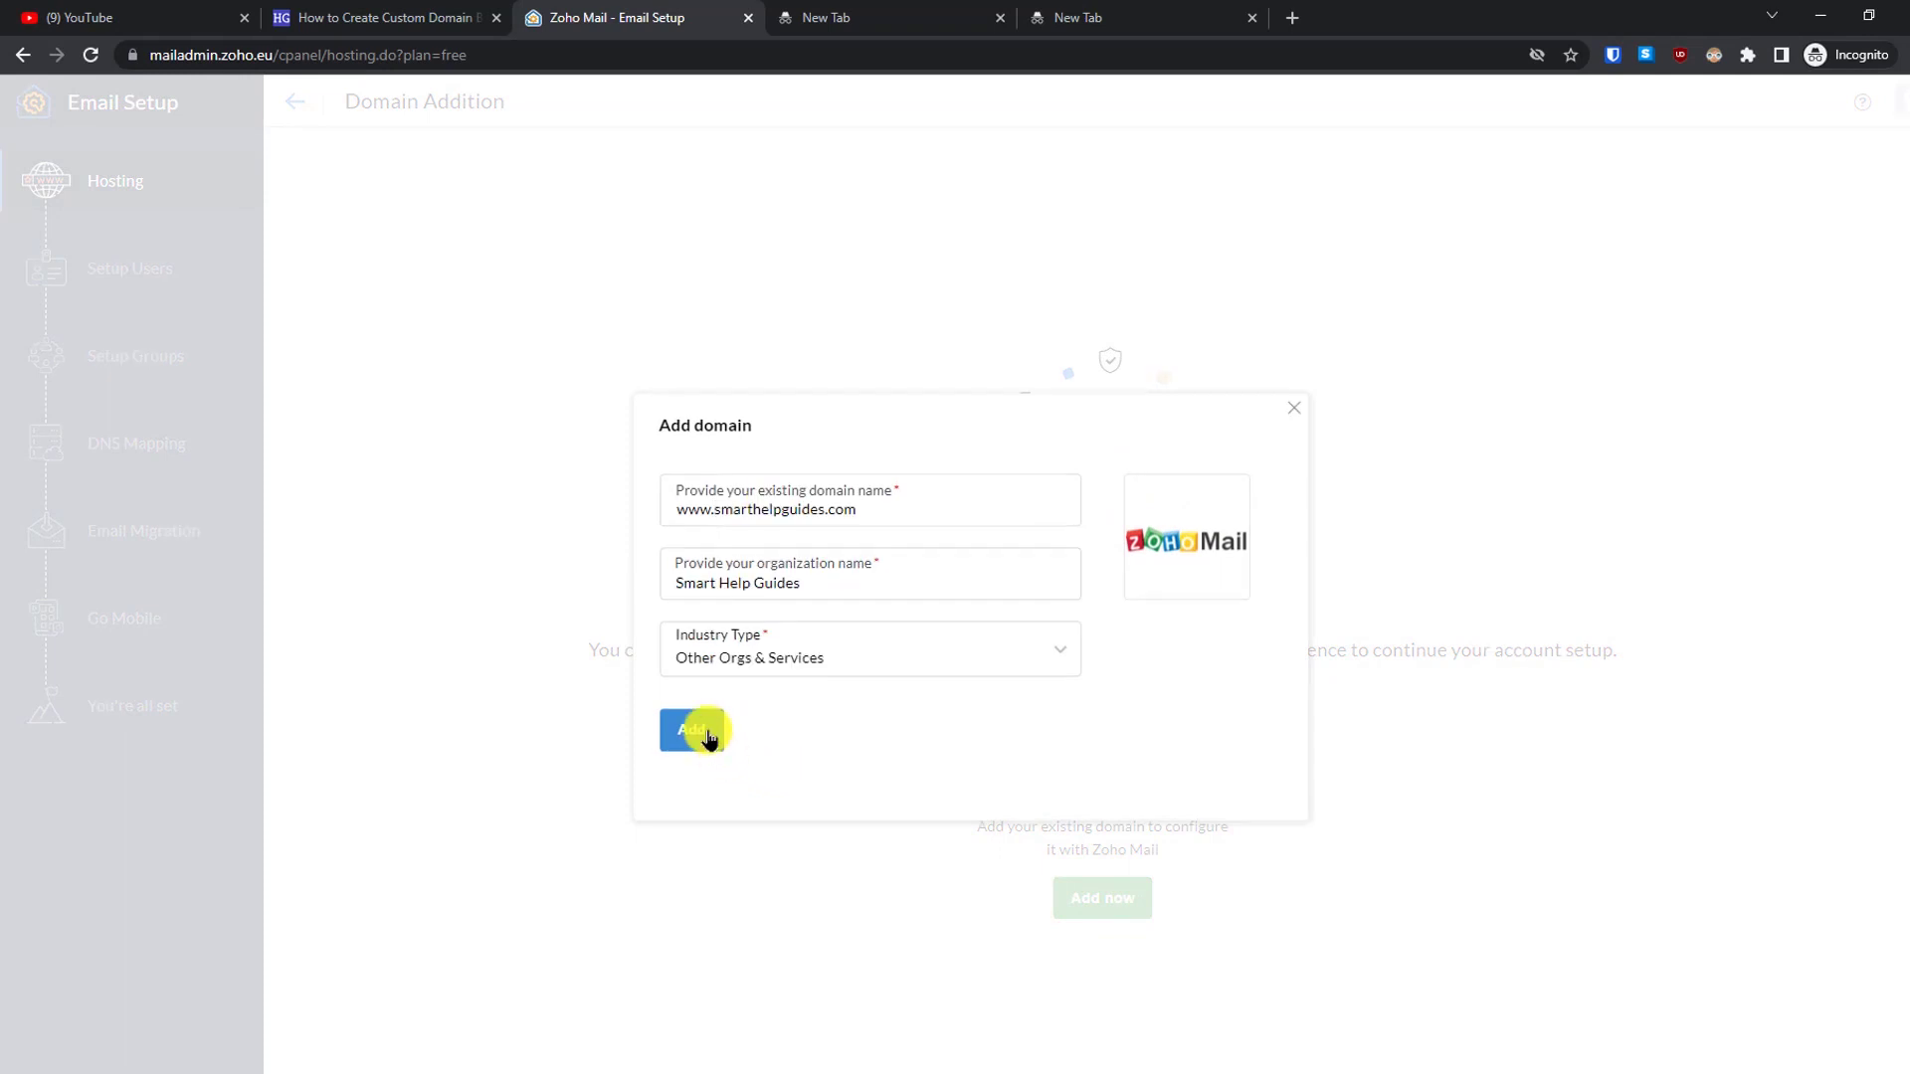
left_click(708, 736)
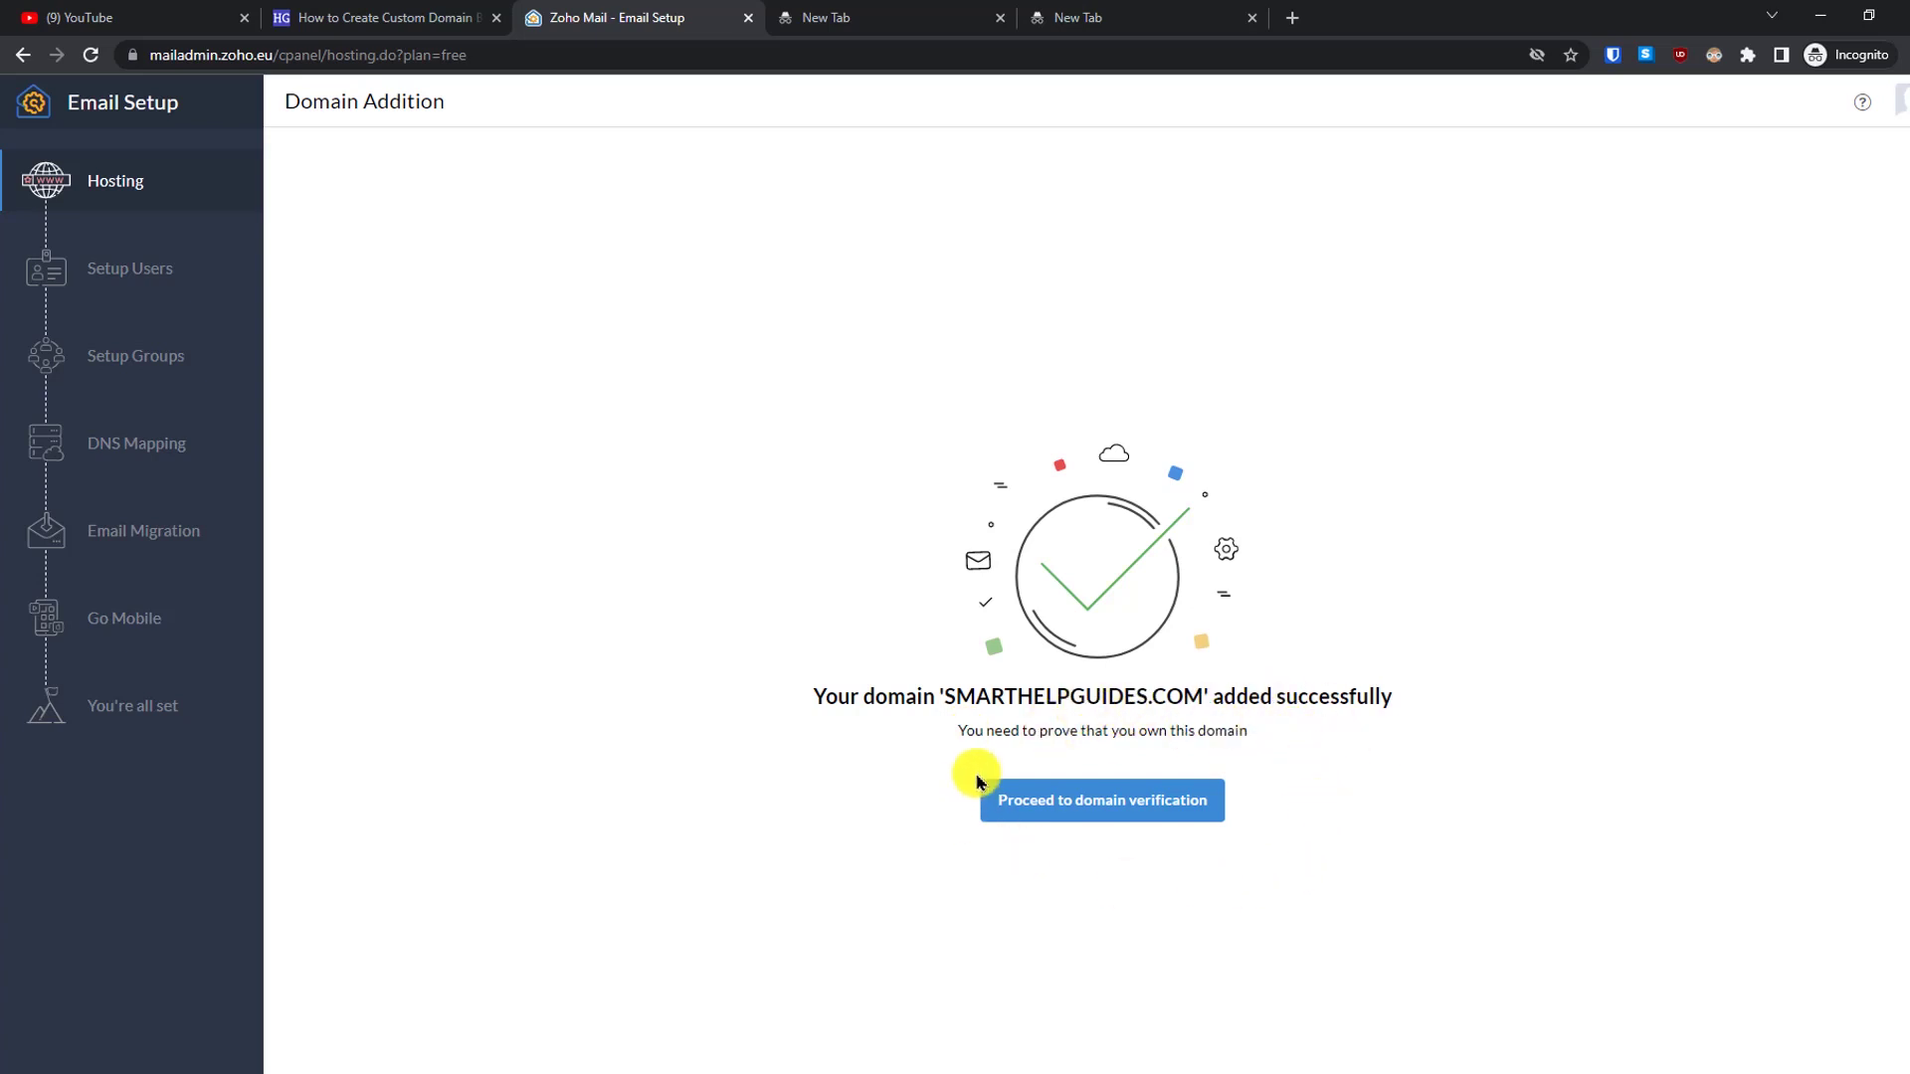
left_click(1144, 818)
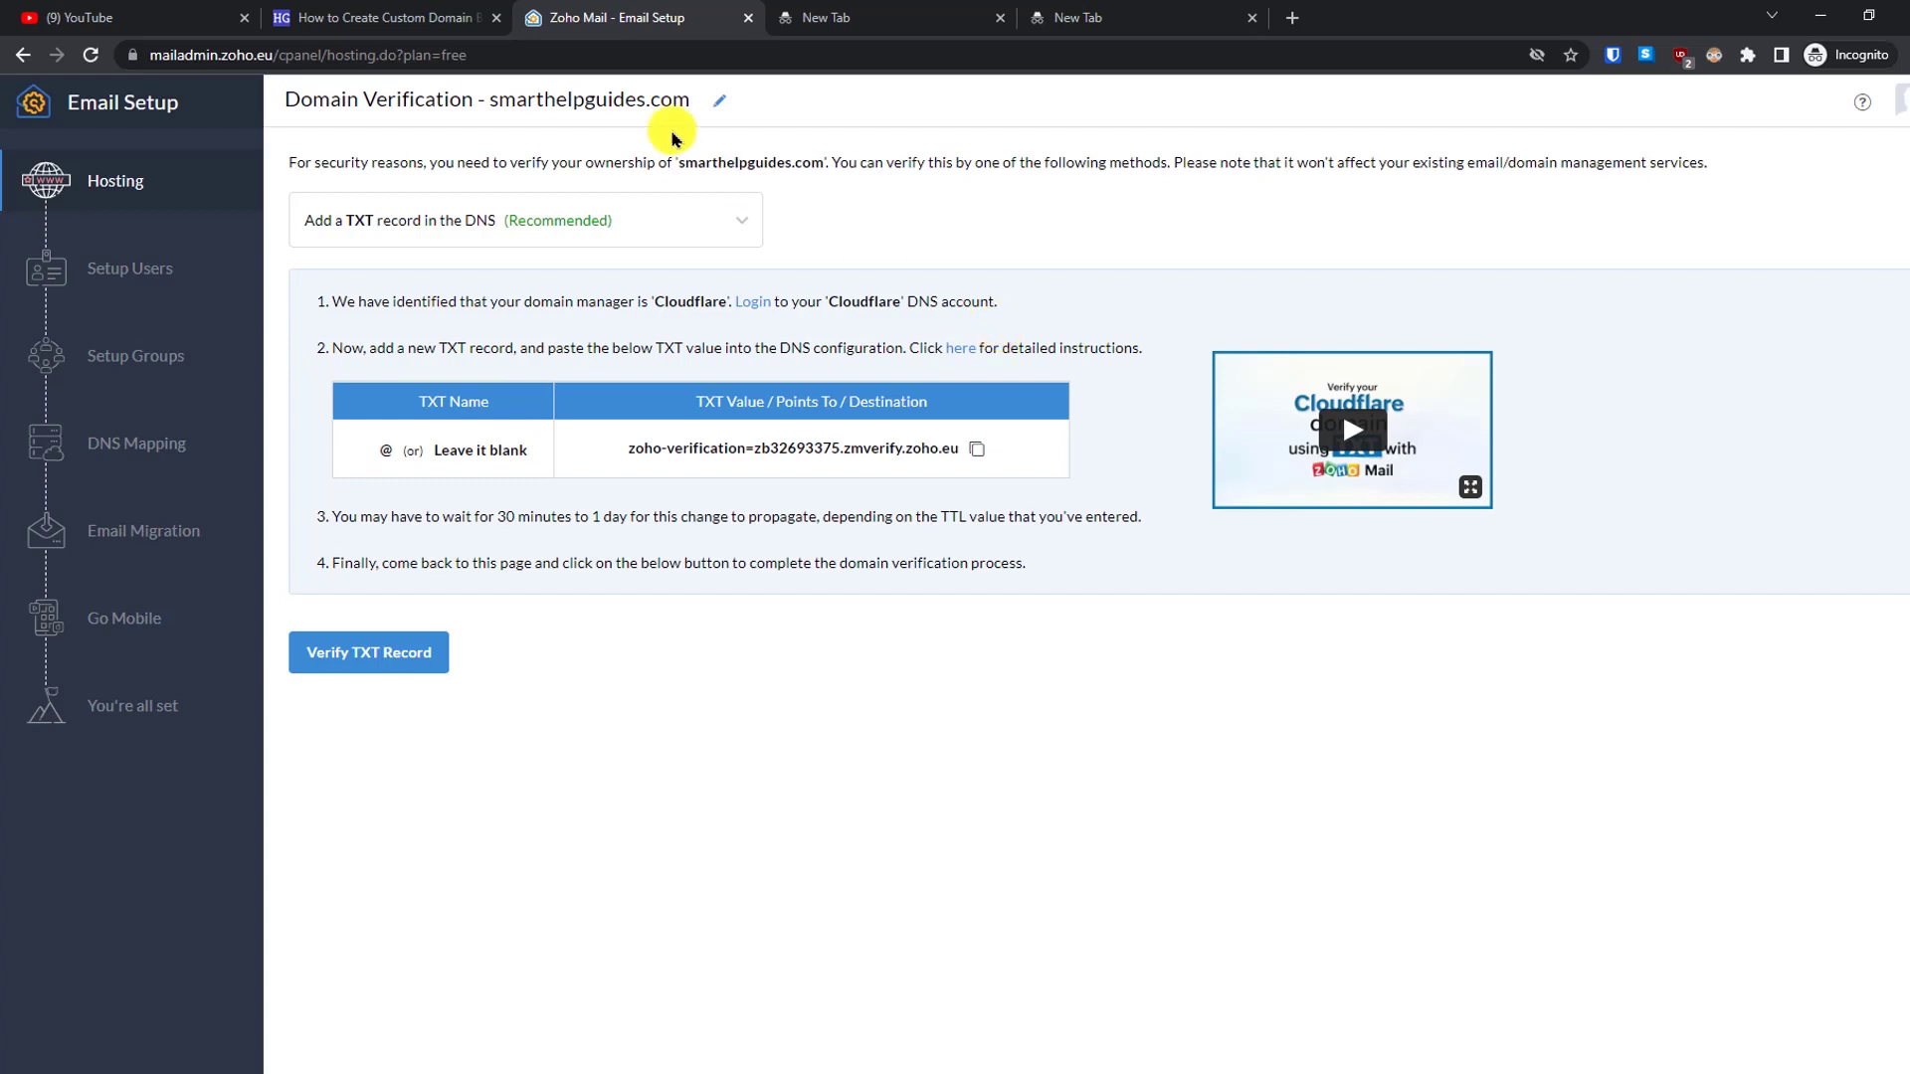
- Open the Lookmydns.com checker linked in the article's DNS verification section
left_click(386, 18)
scroll(1905, 358, "down", 15)
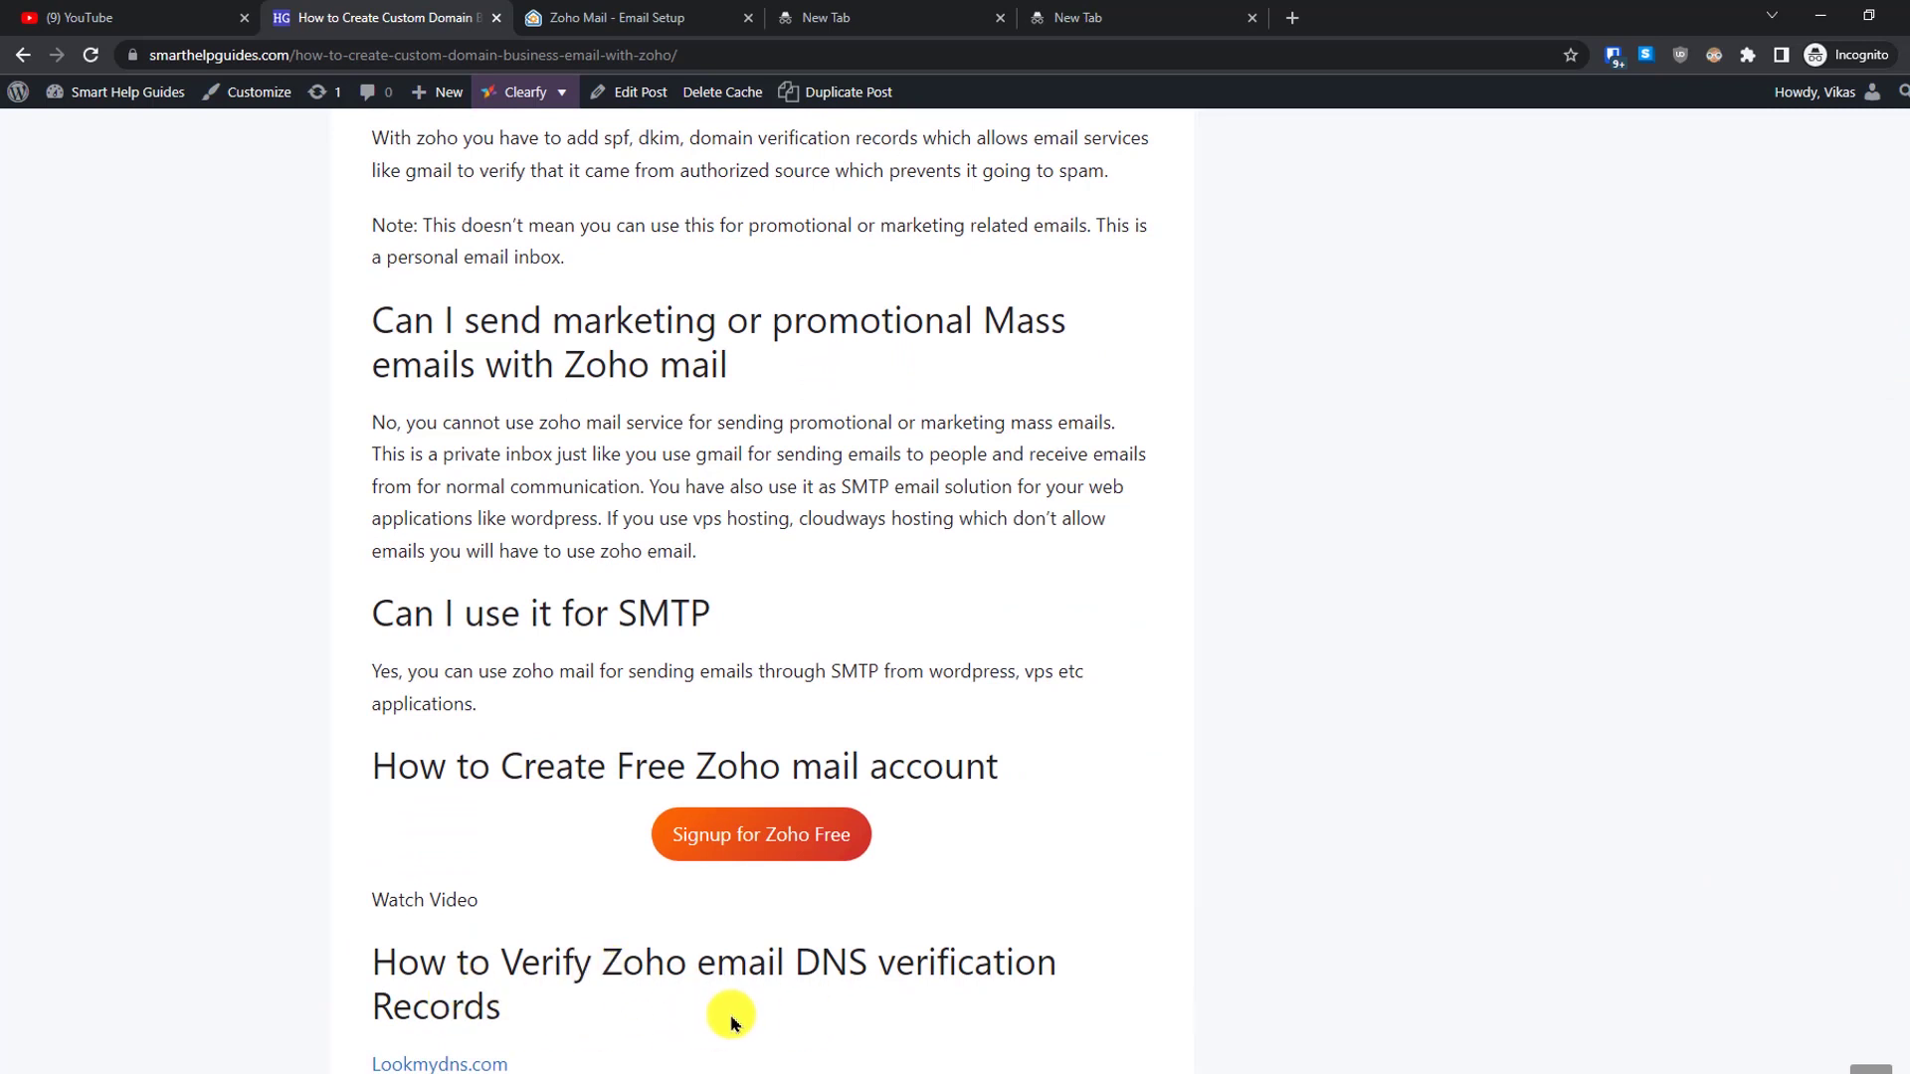
left_click(426, 1061)
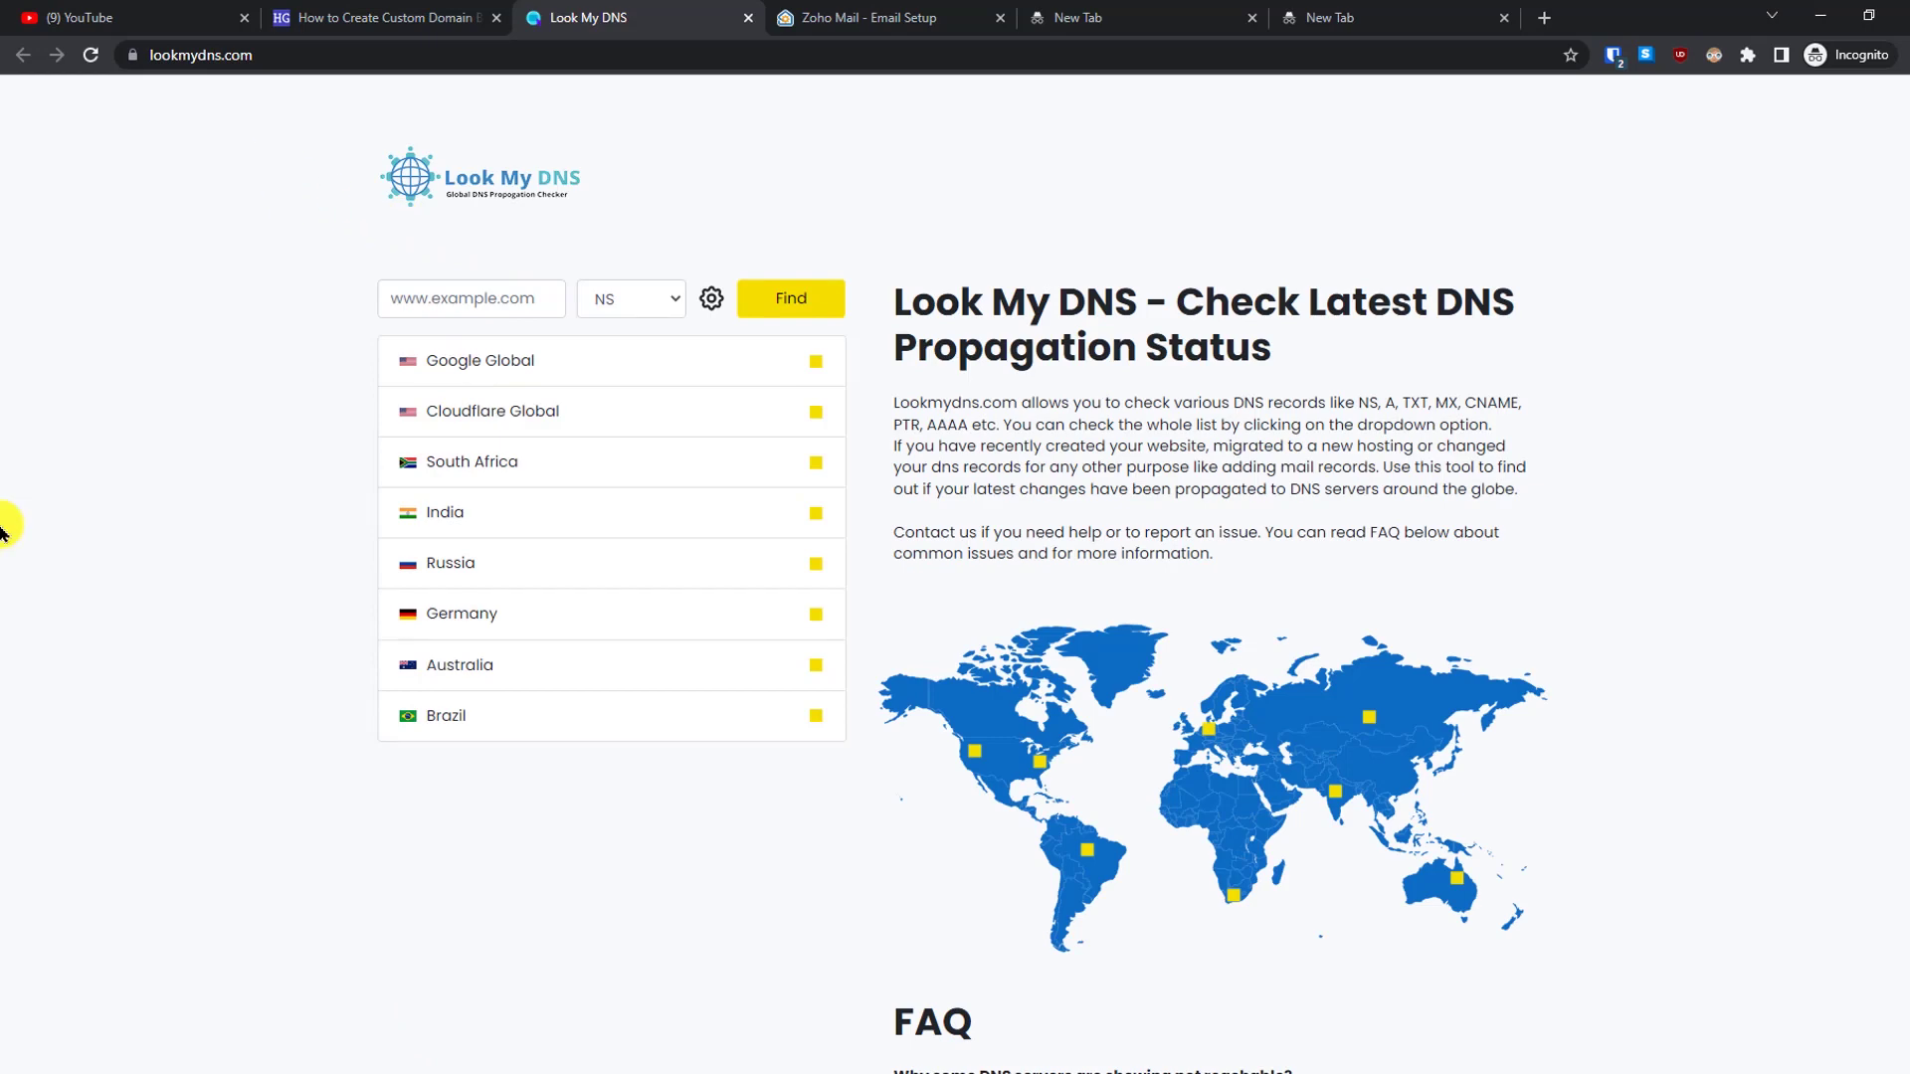
- Browse Look My DNS record types without running a check, then return to Zoho's verification page
left_click(611, 304)
left_click(1111, 334)
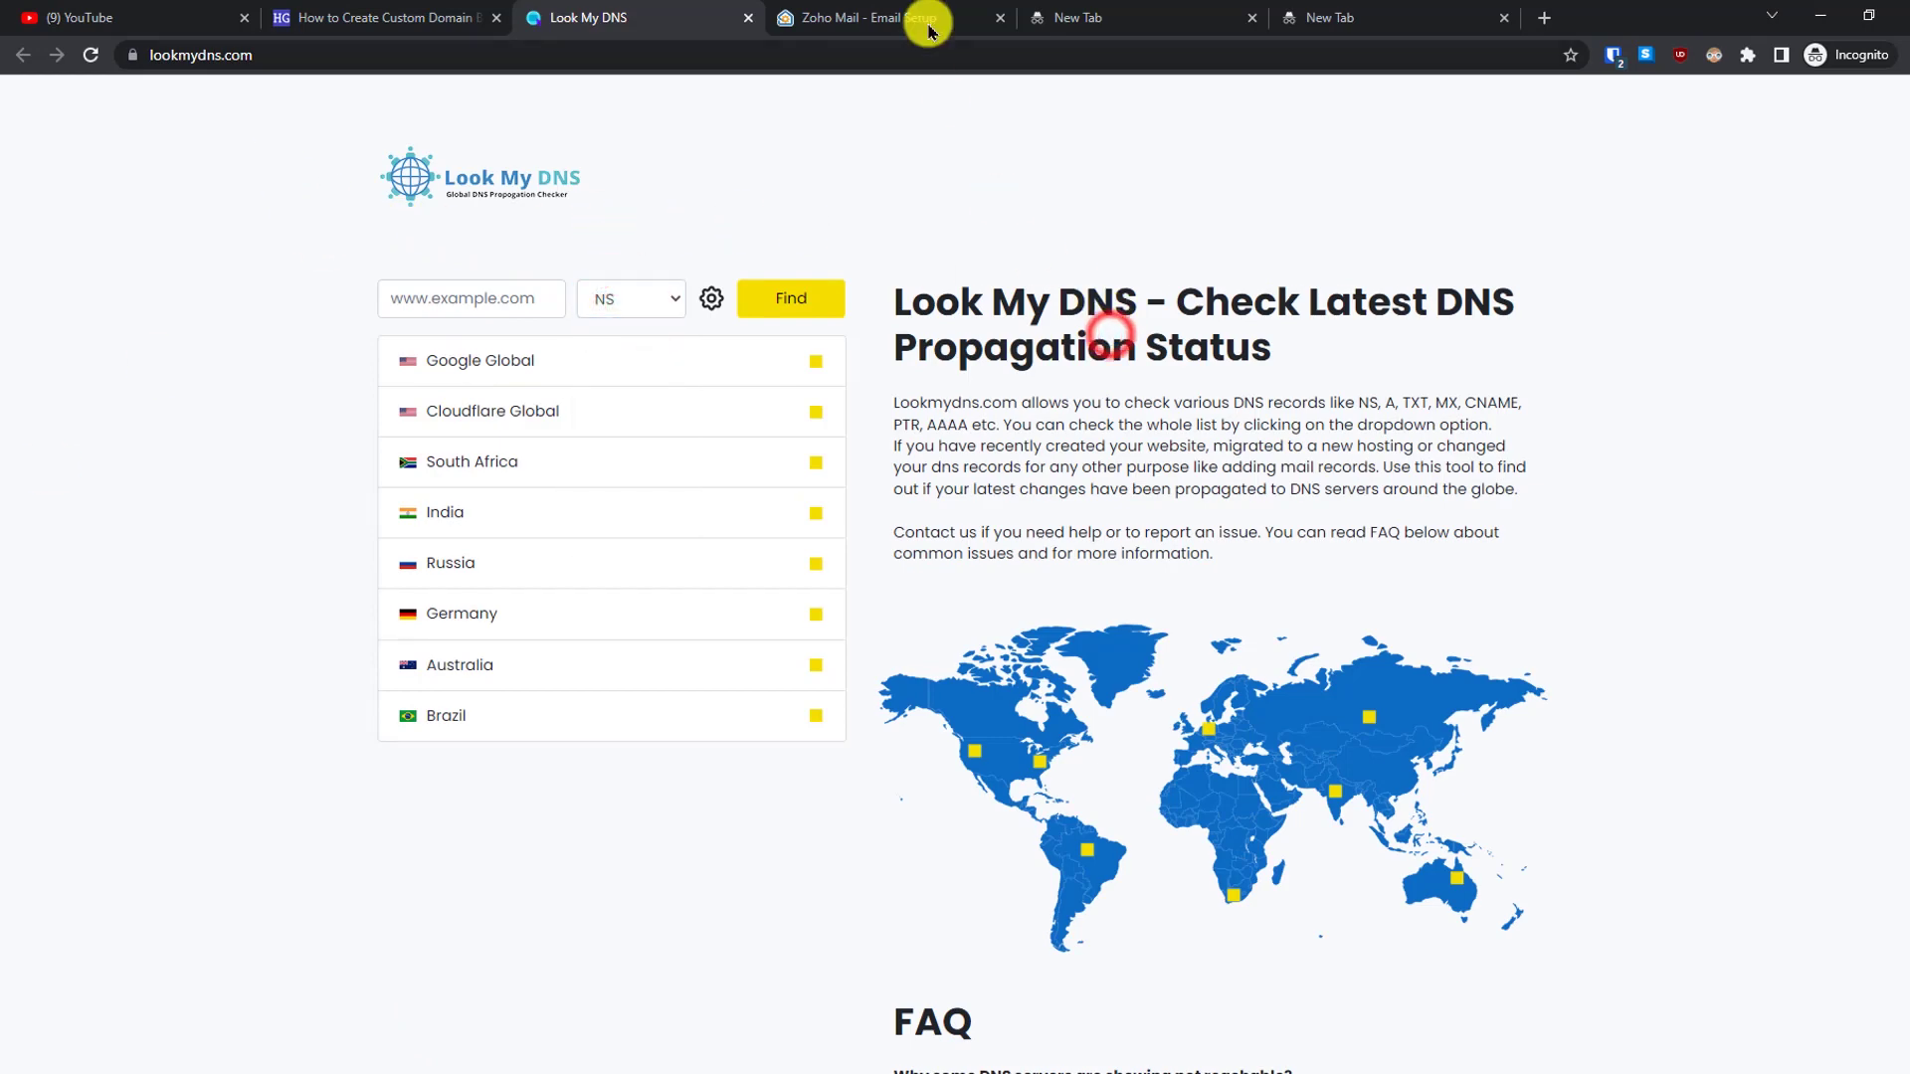
left_click(917, 17)
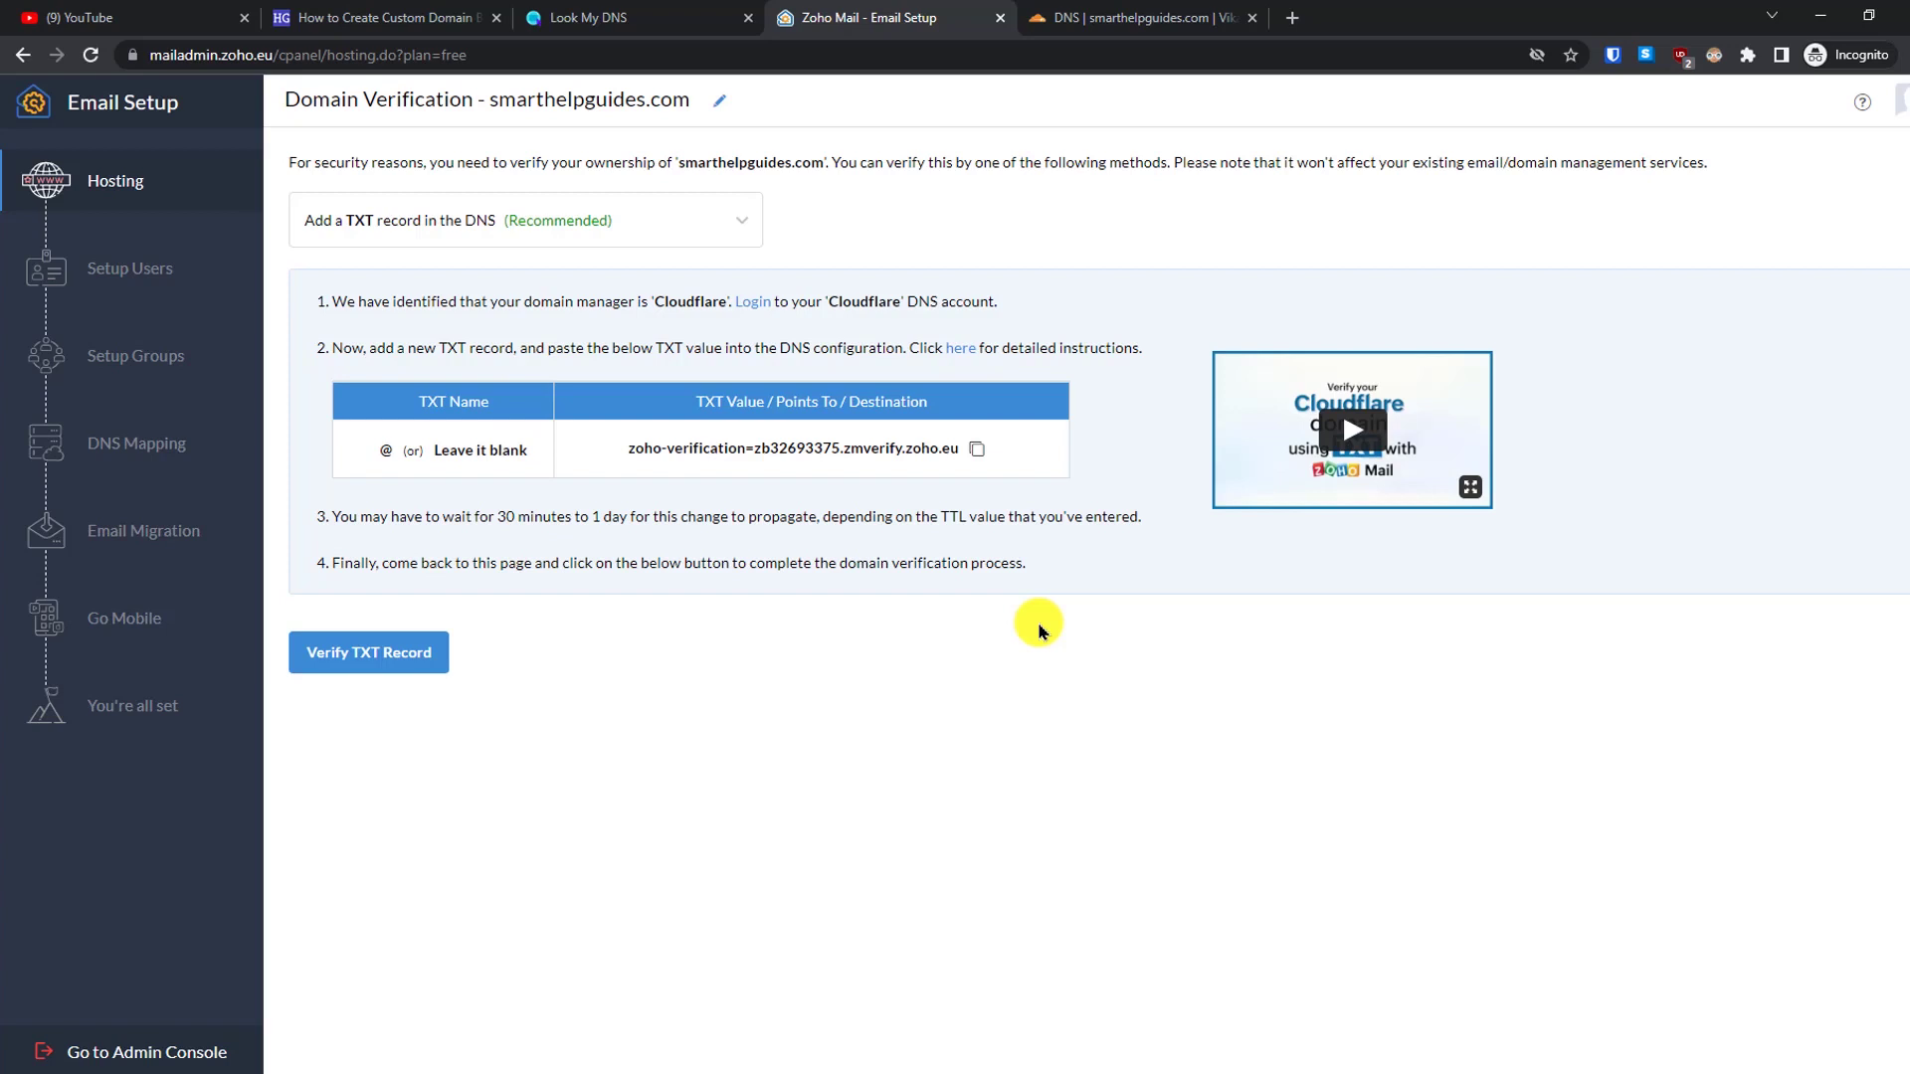
- Copy Zoho's TXT verification value and review Cloudflare's DNS records for smarthelpguides.com
left_click(975, 451)
left_click(1084, 18)
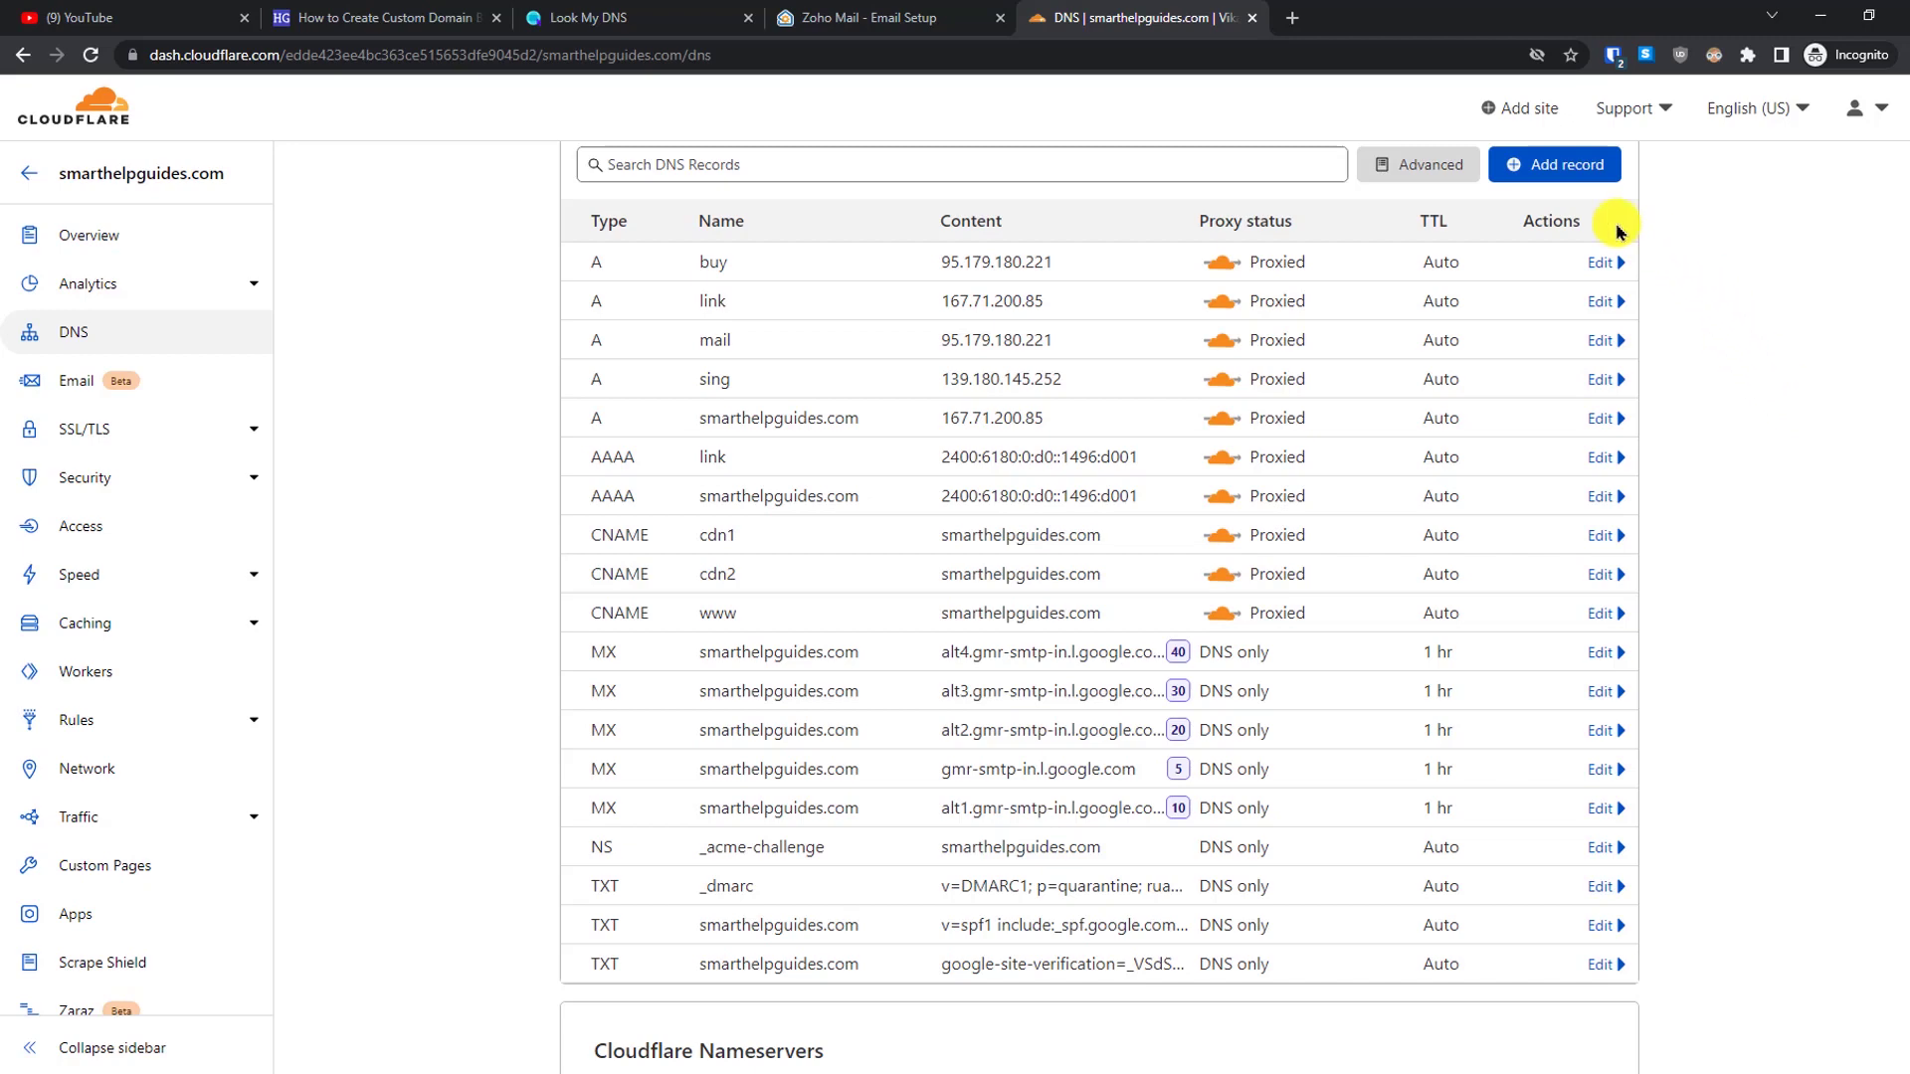
left_click(1399, 159)
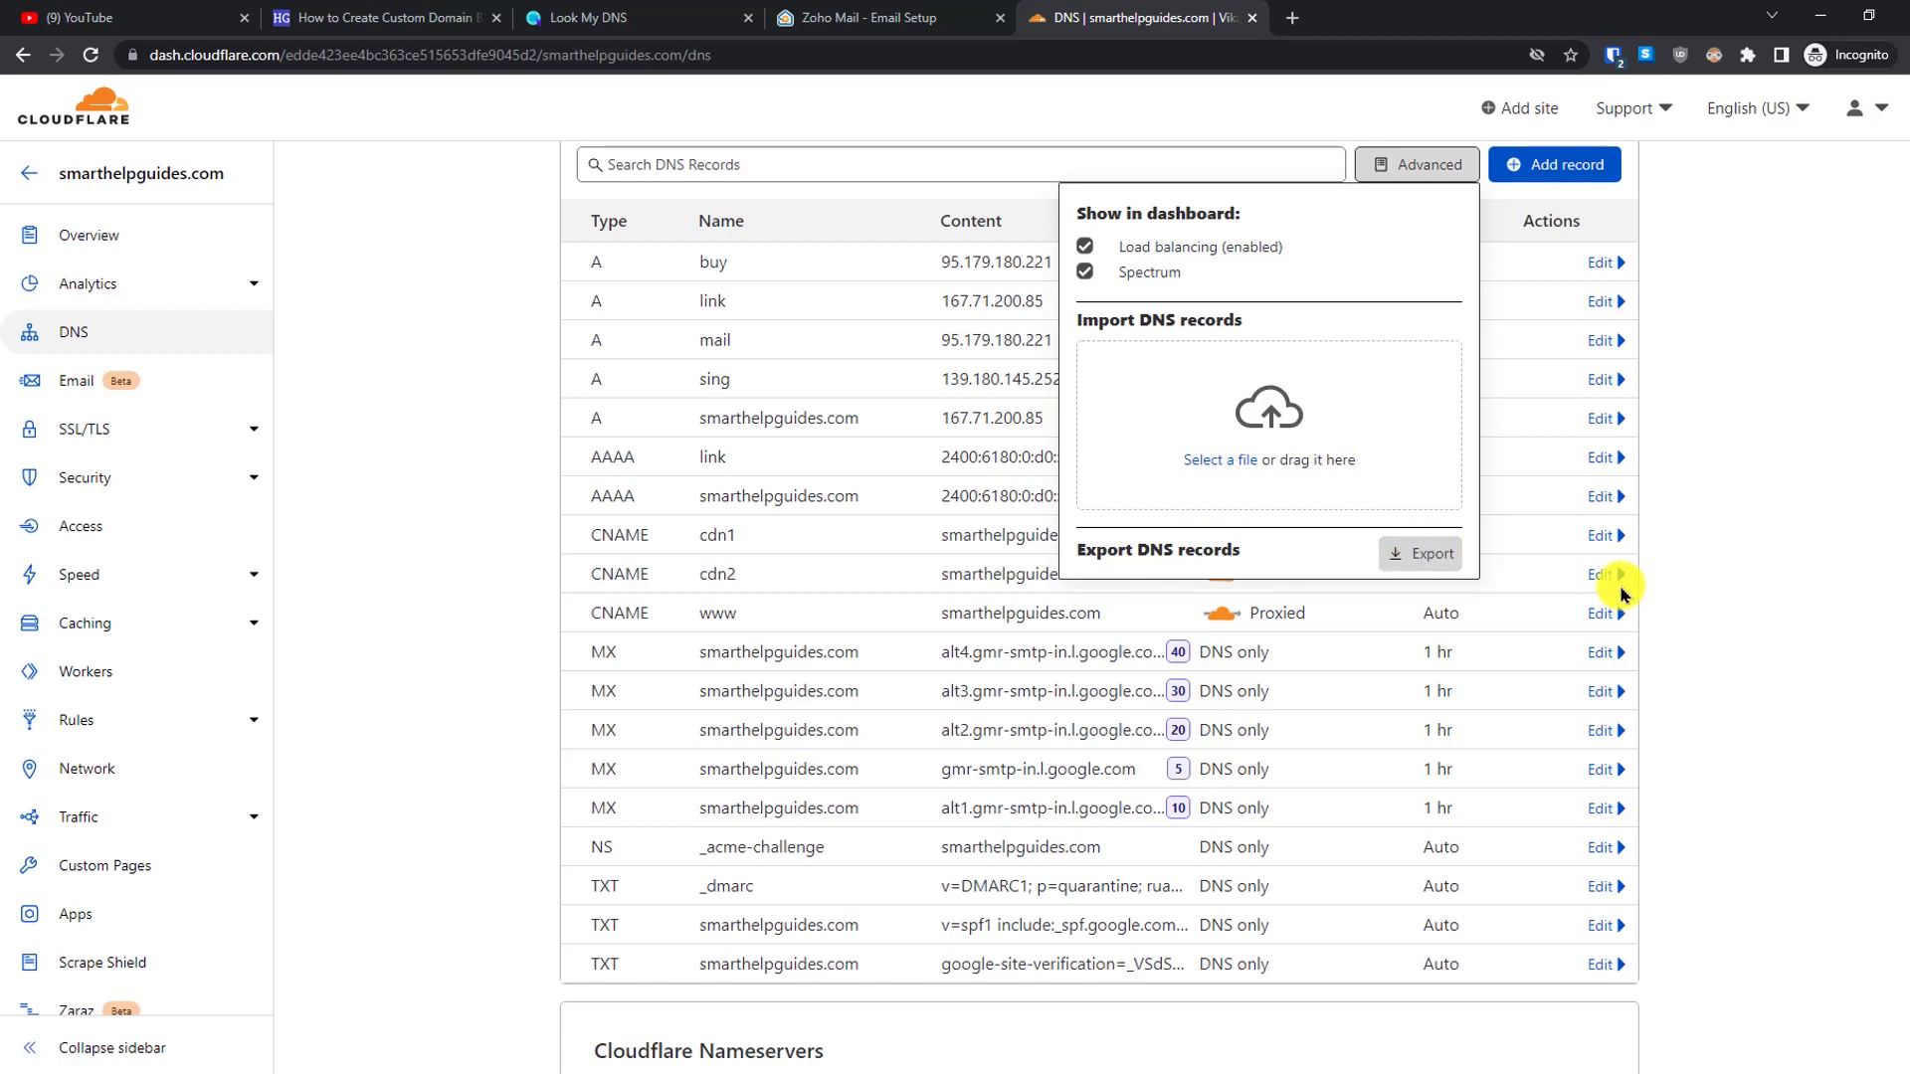
left_click(1787, 587)
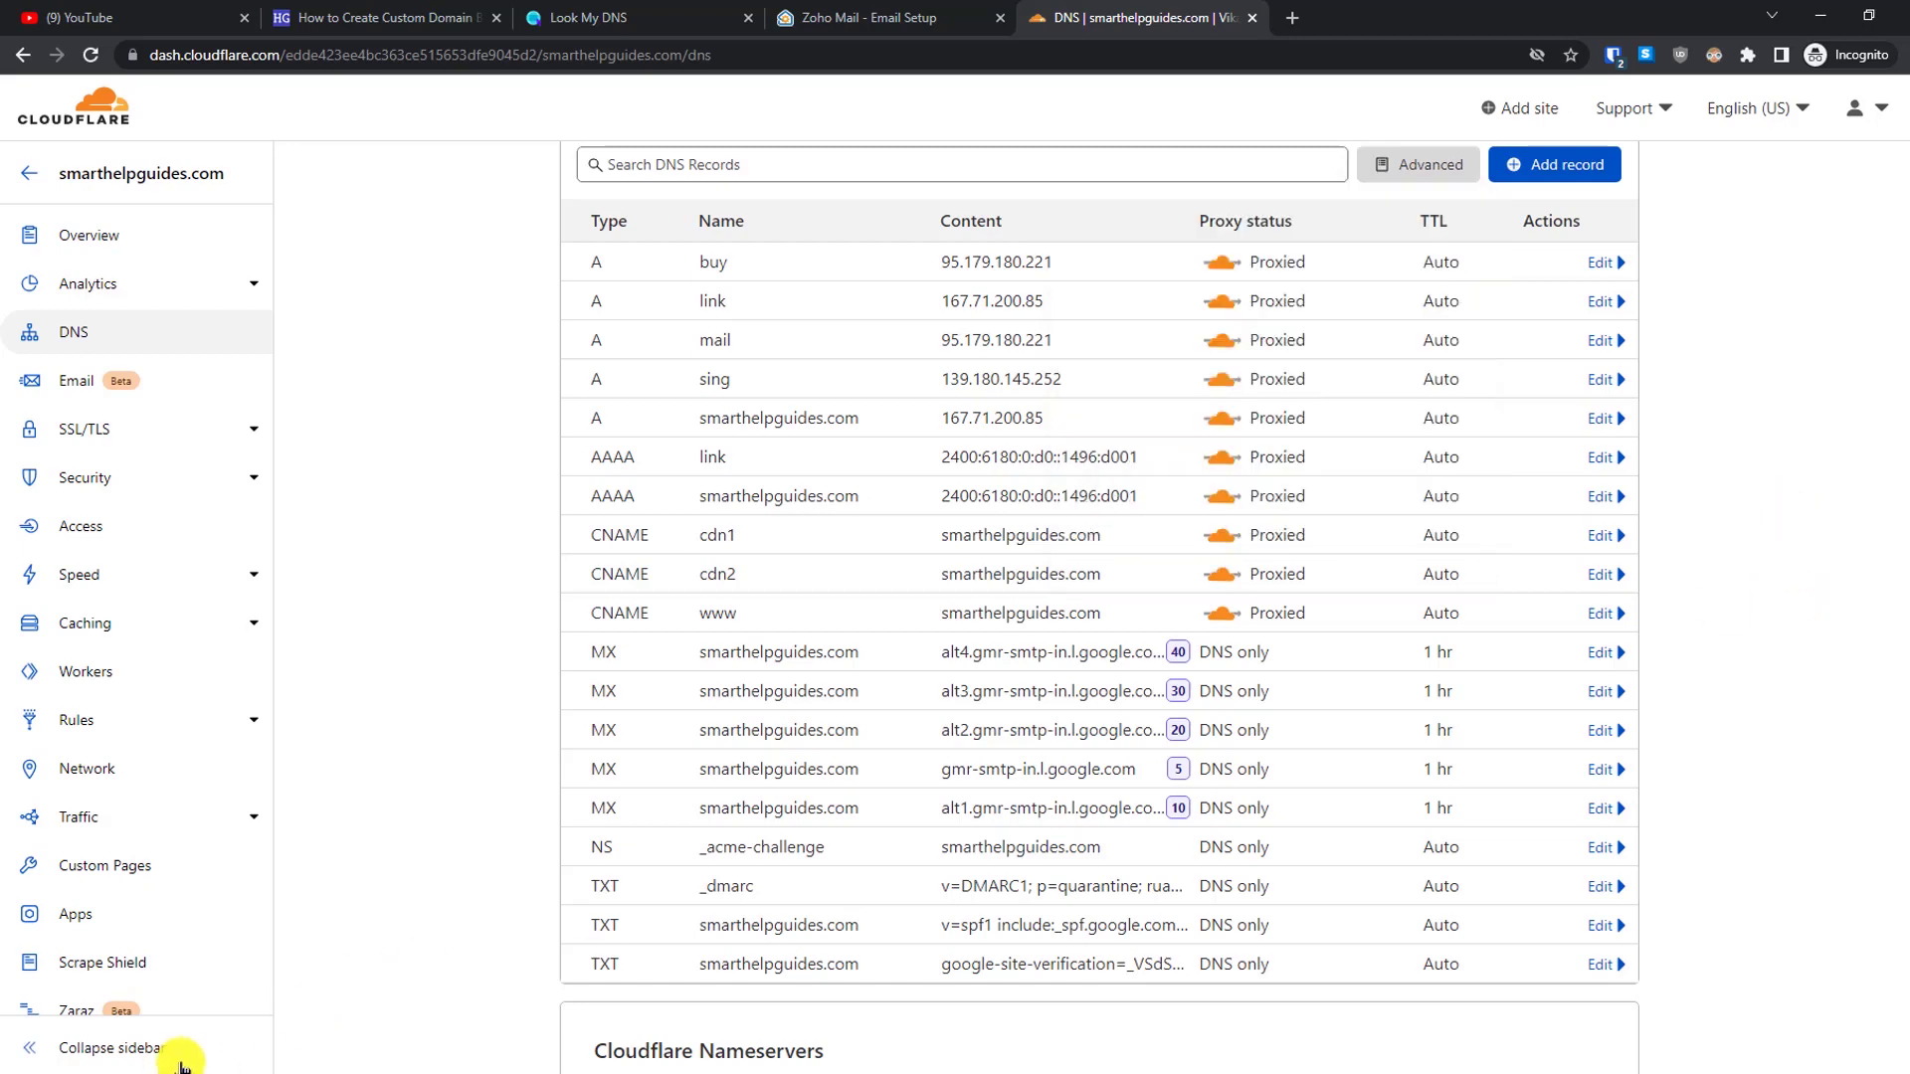
- Start a new Cloudflare DNS record with type TXT
left_click(1551, 163)
left_click(650, 285)
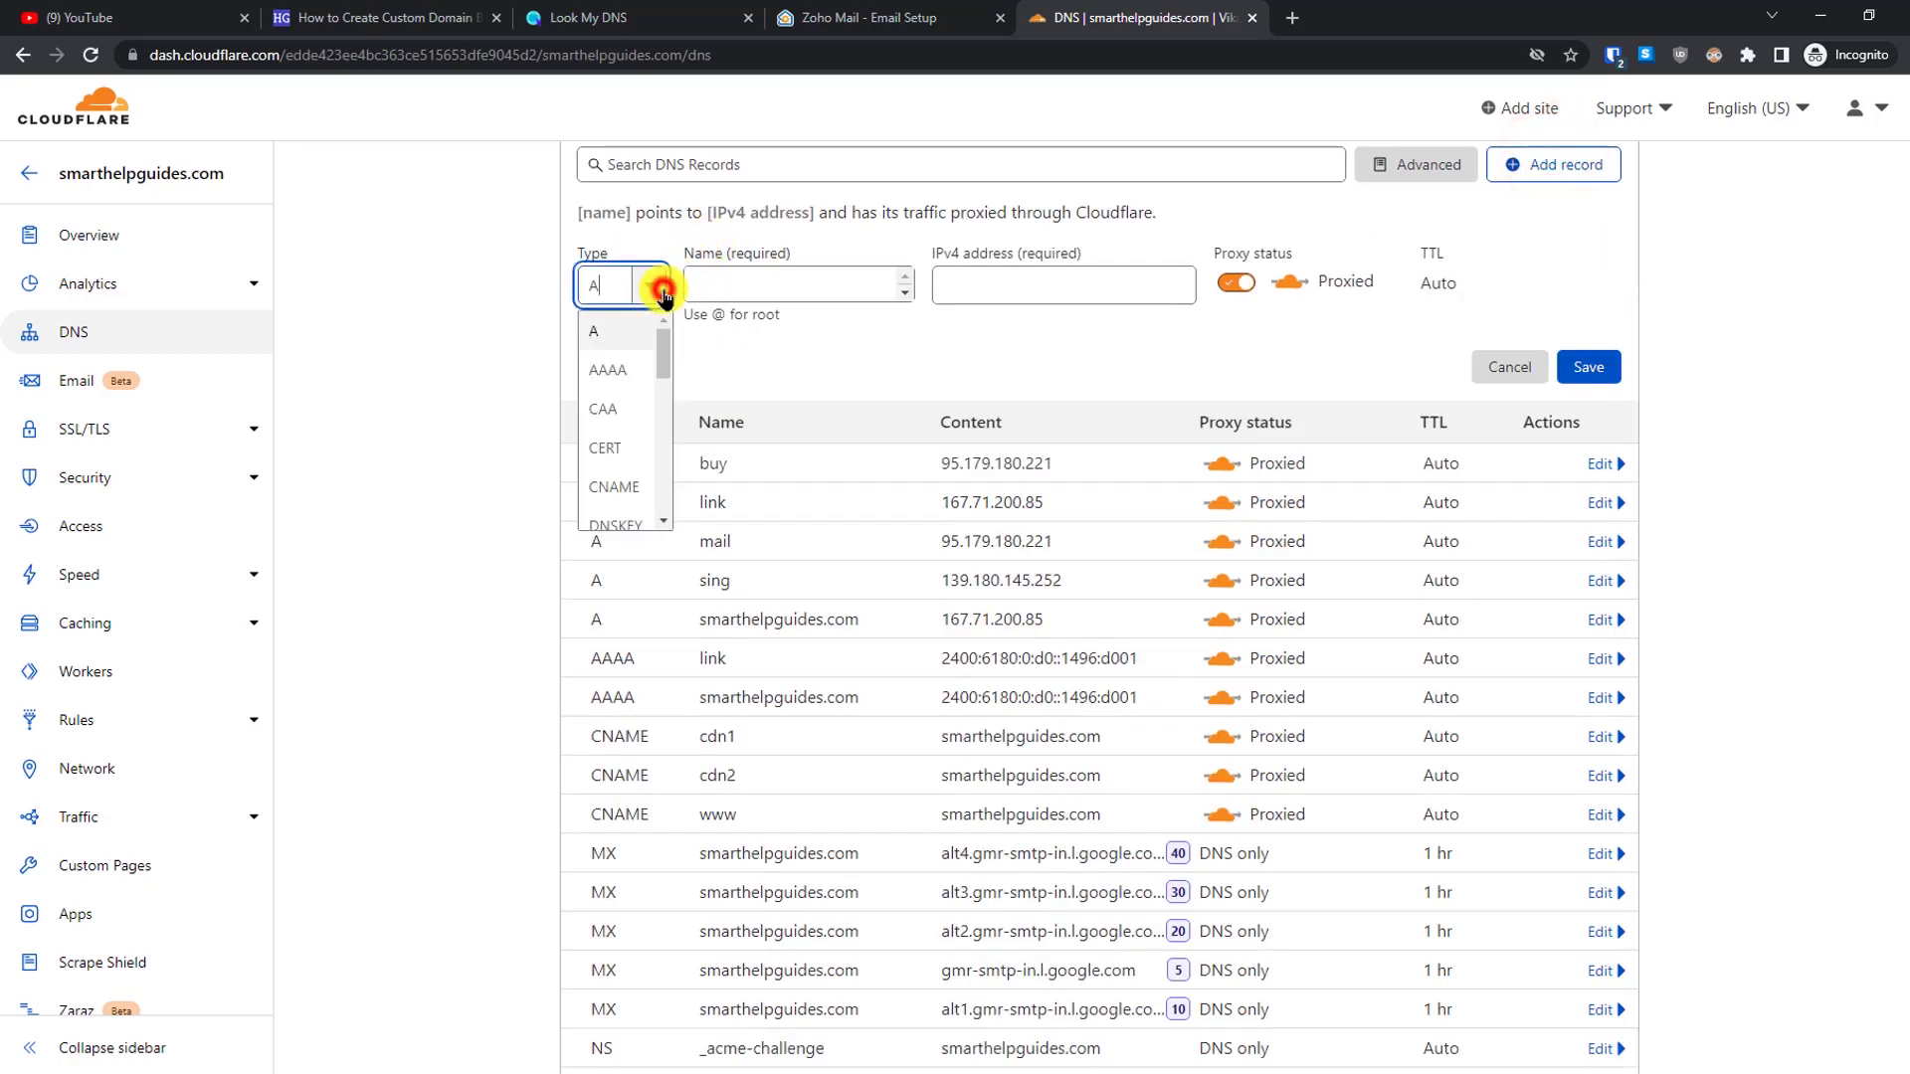
scroll(651, 418, "down", 4)
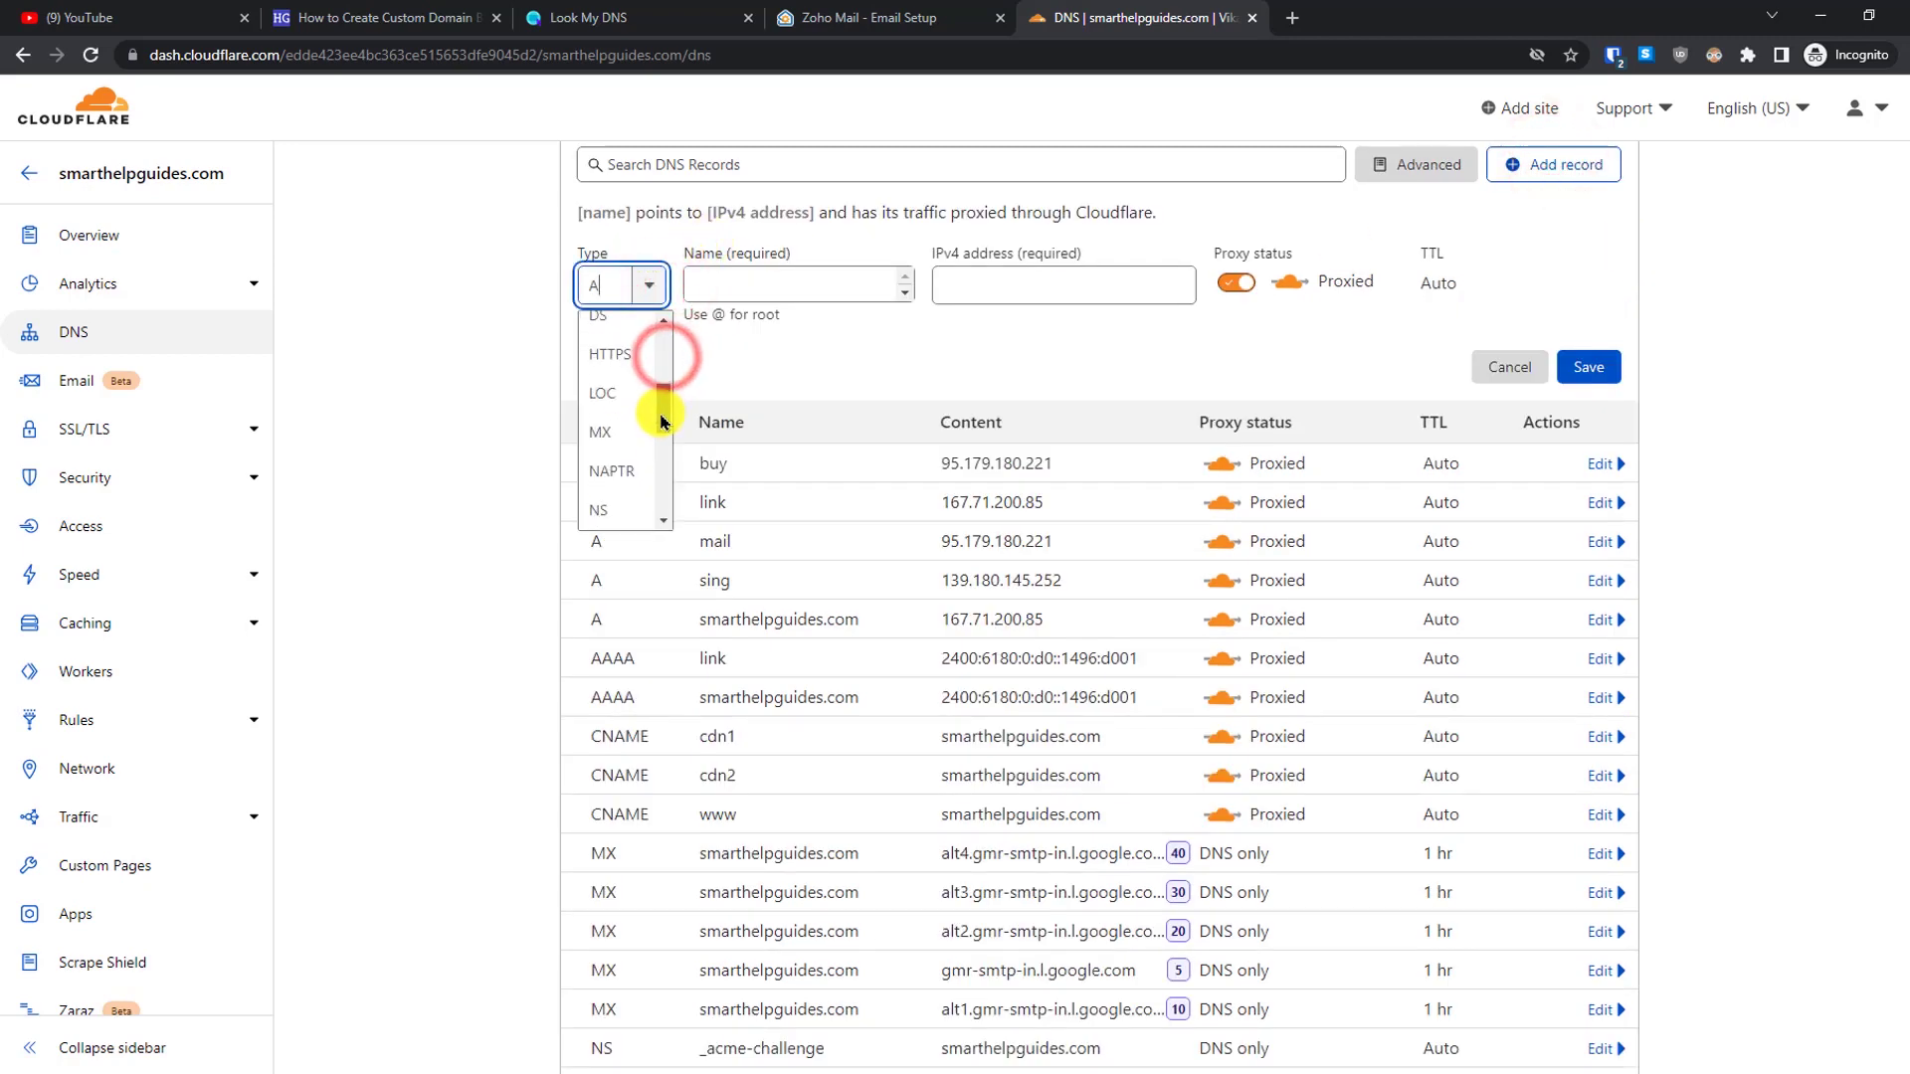
type("NA")
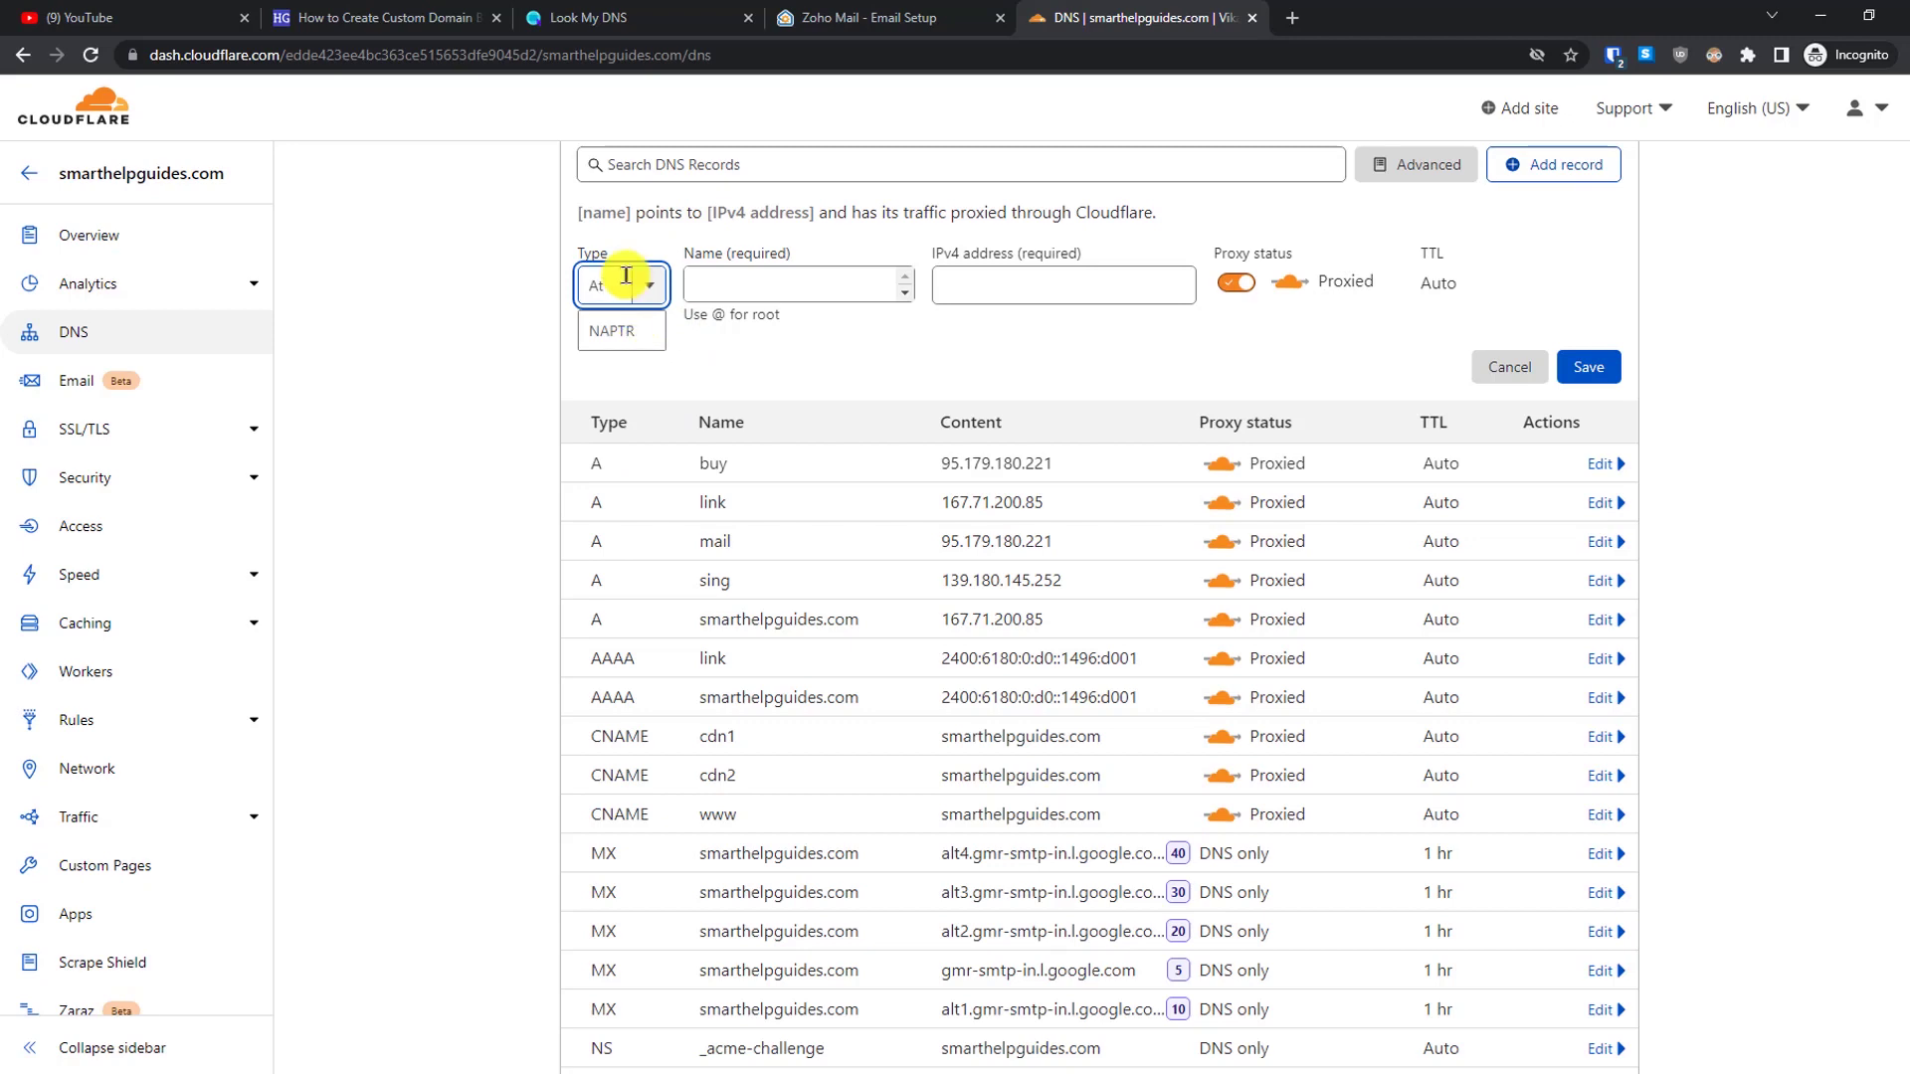
double_click(621, 275)
type("TX")
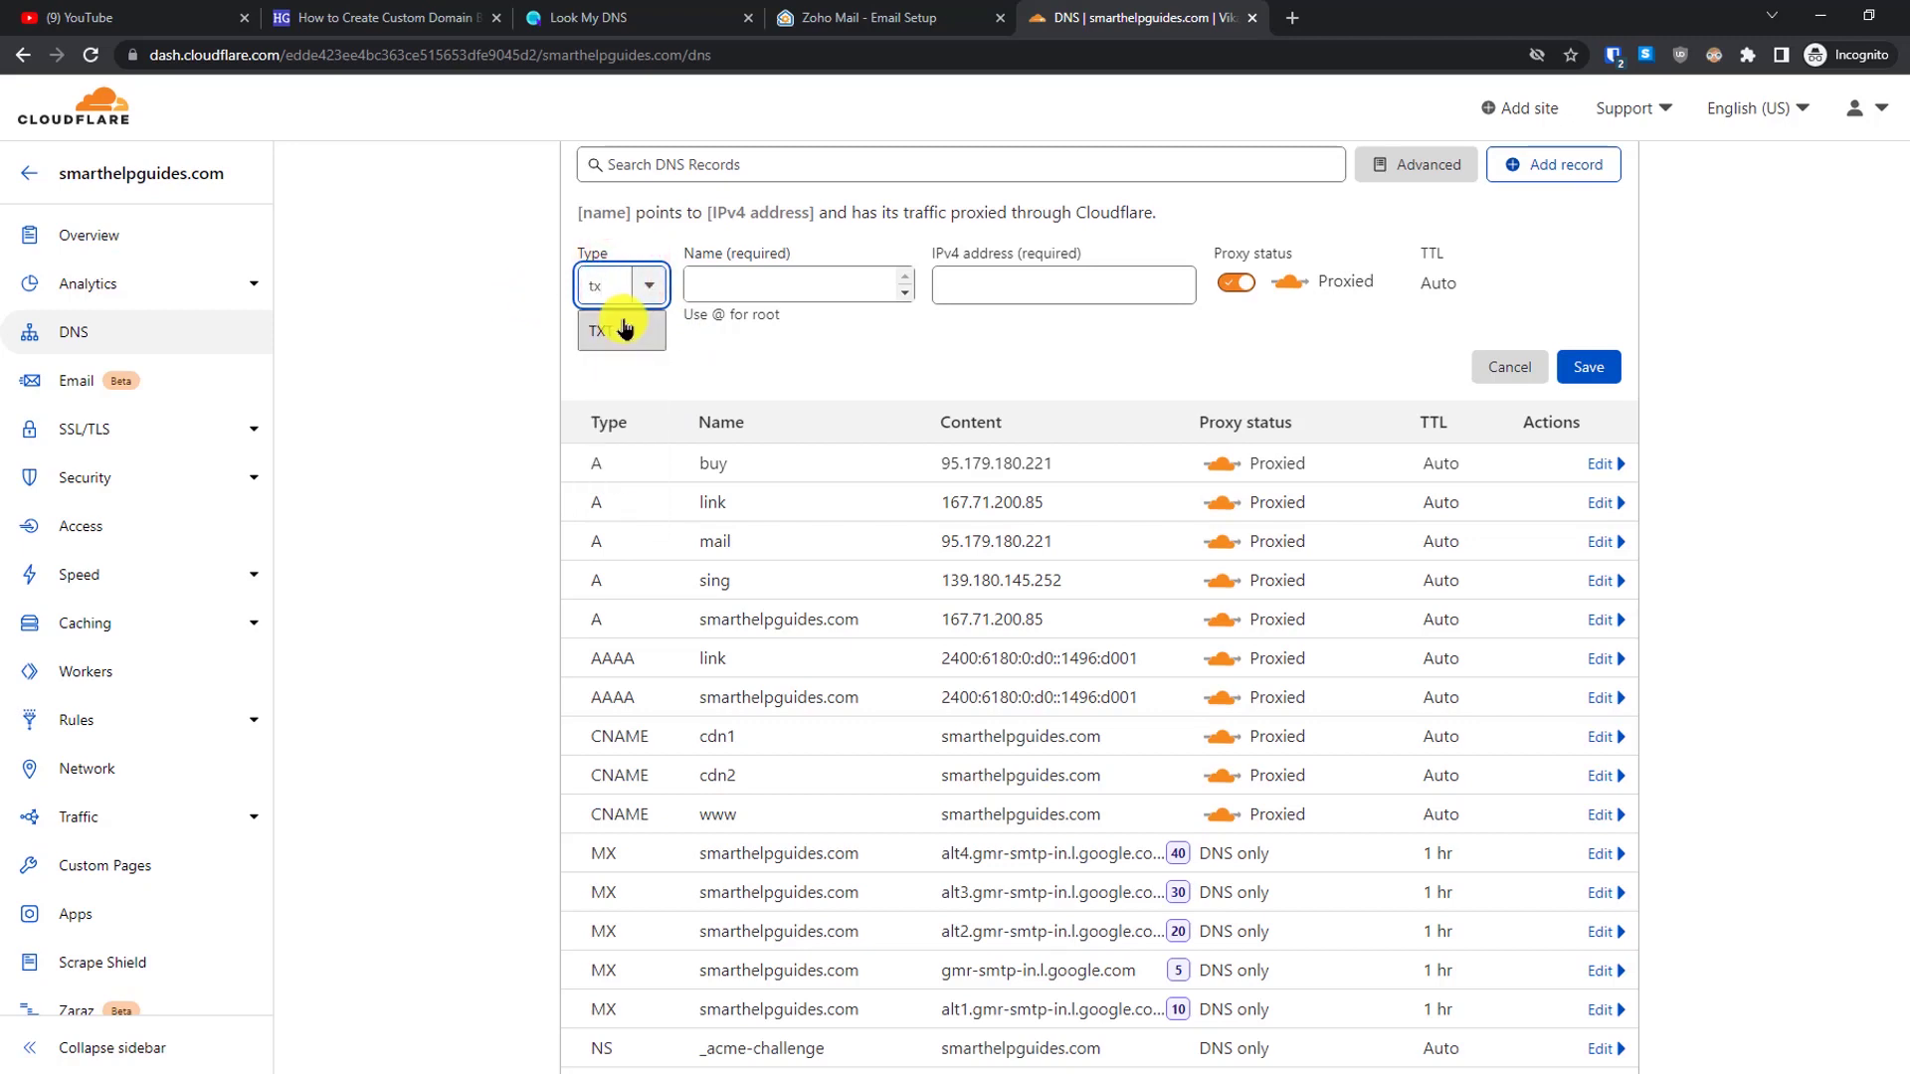
left_click(624, 320)
- Set the TXT record name to @ for the root domain
left_click(726, 298)
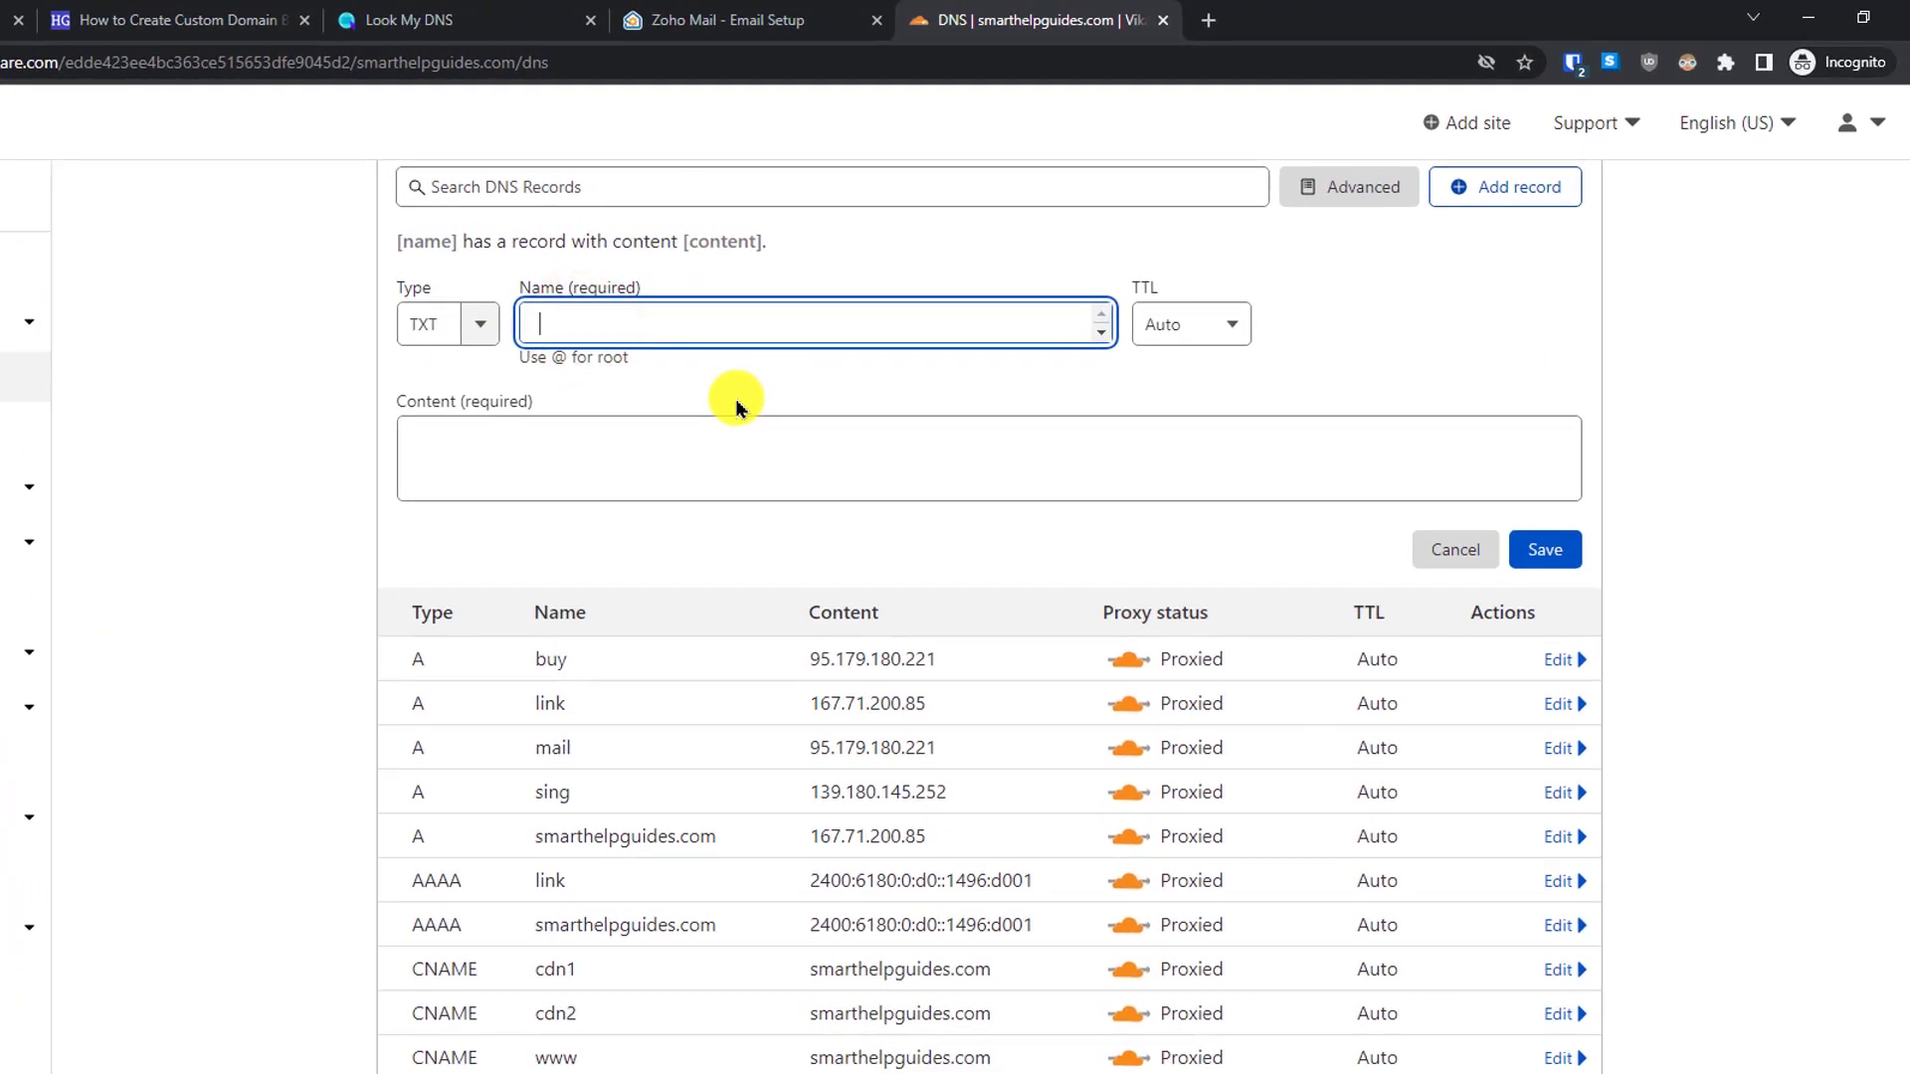
type("@")
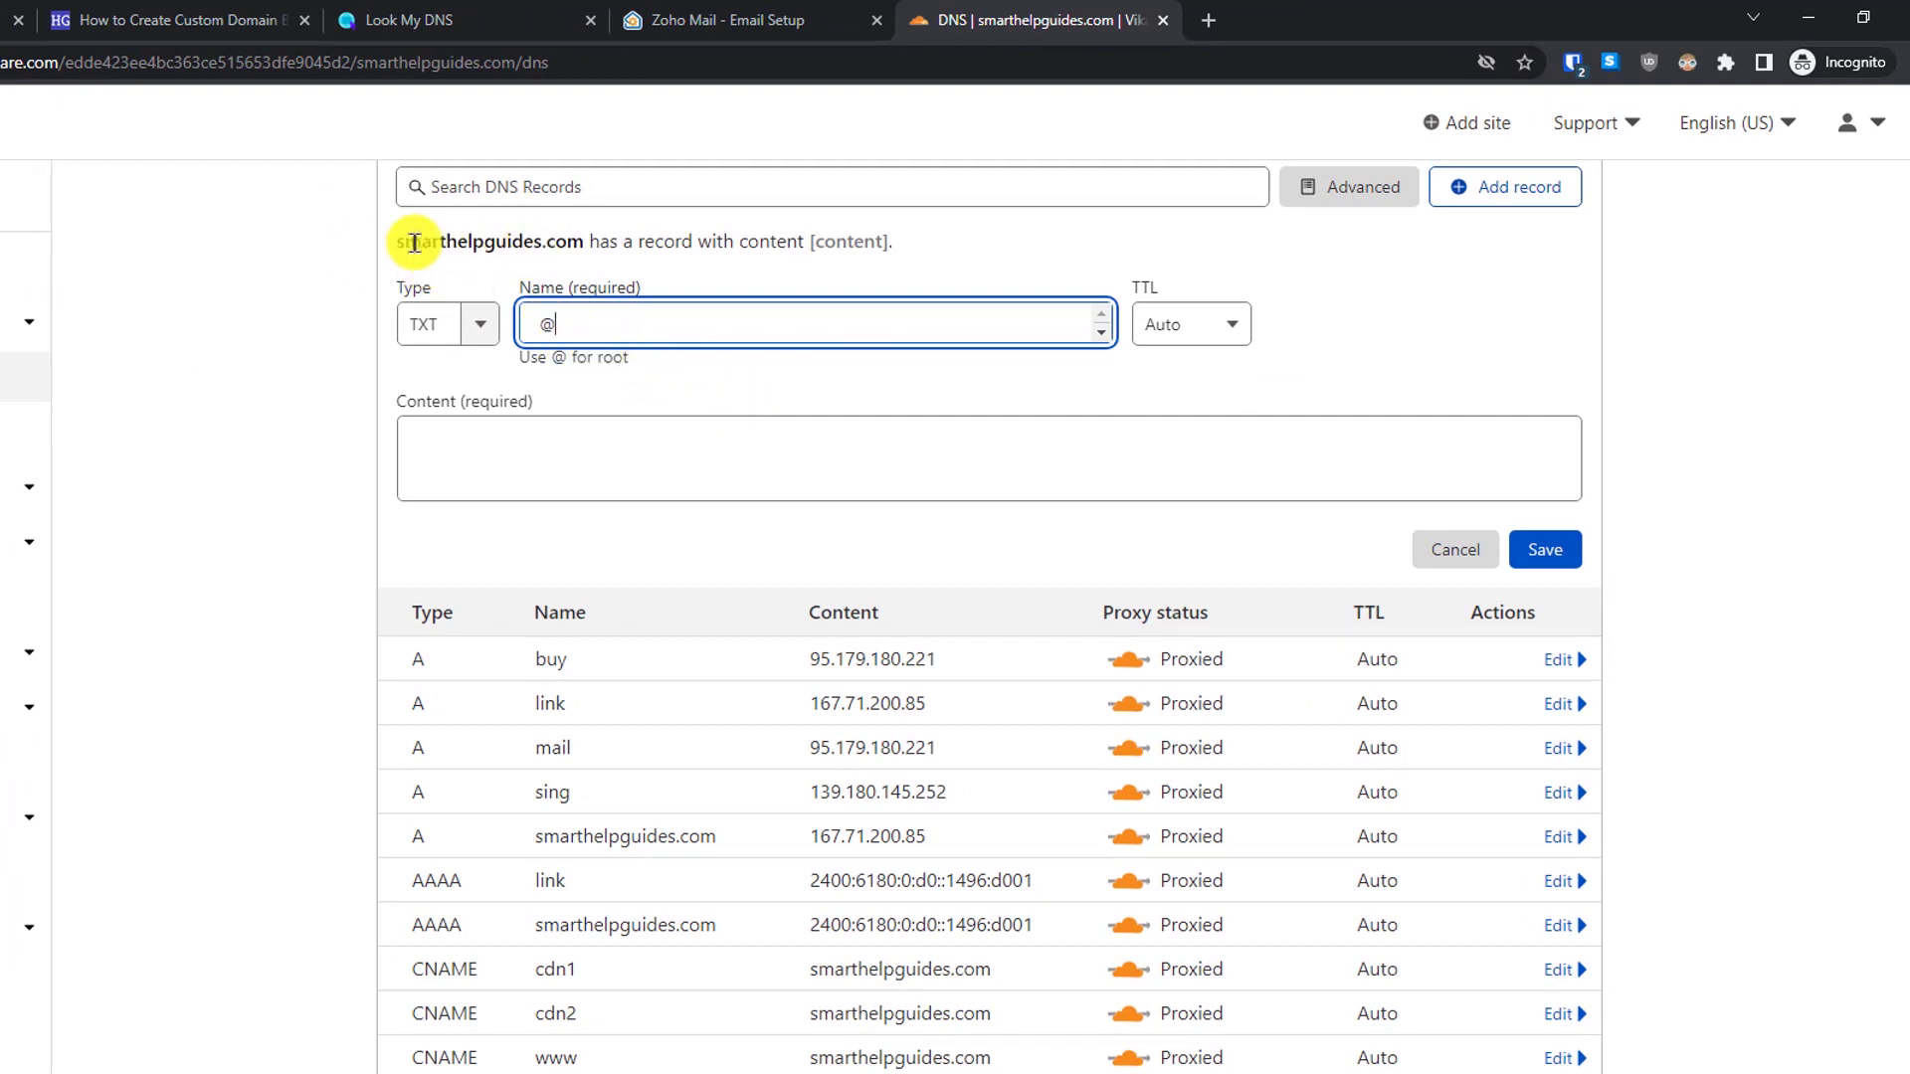
left_click_drag(392, 245, 584, 257)
key("ctrl+c")
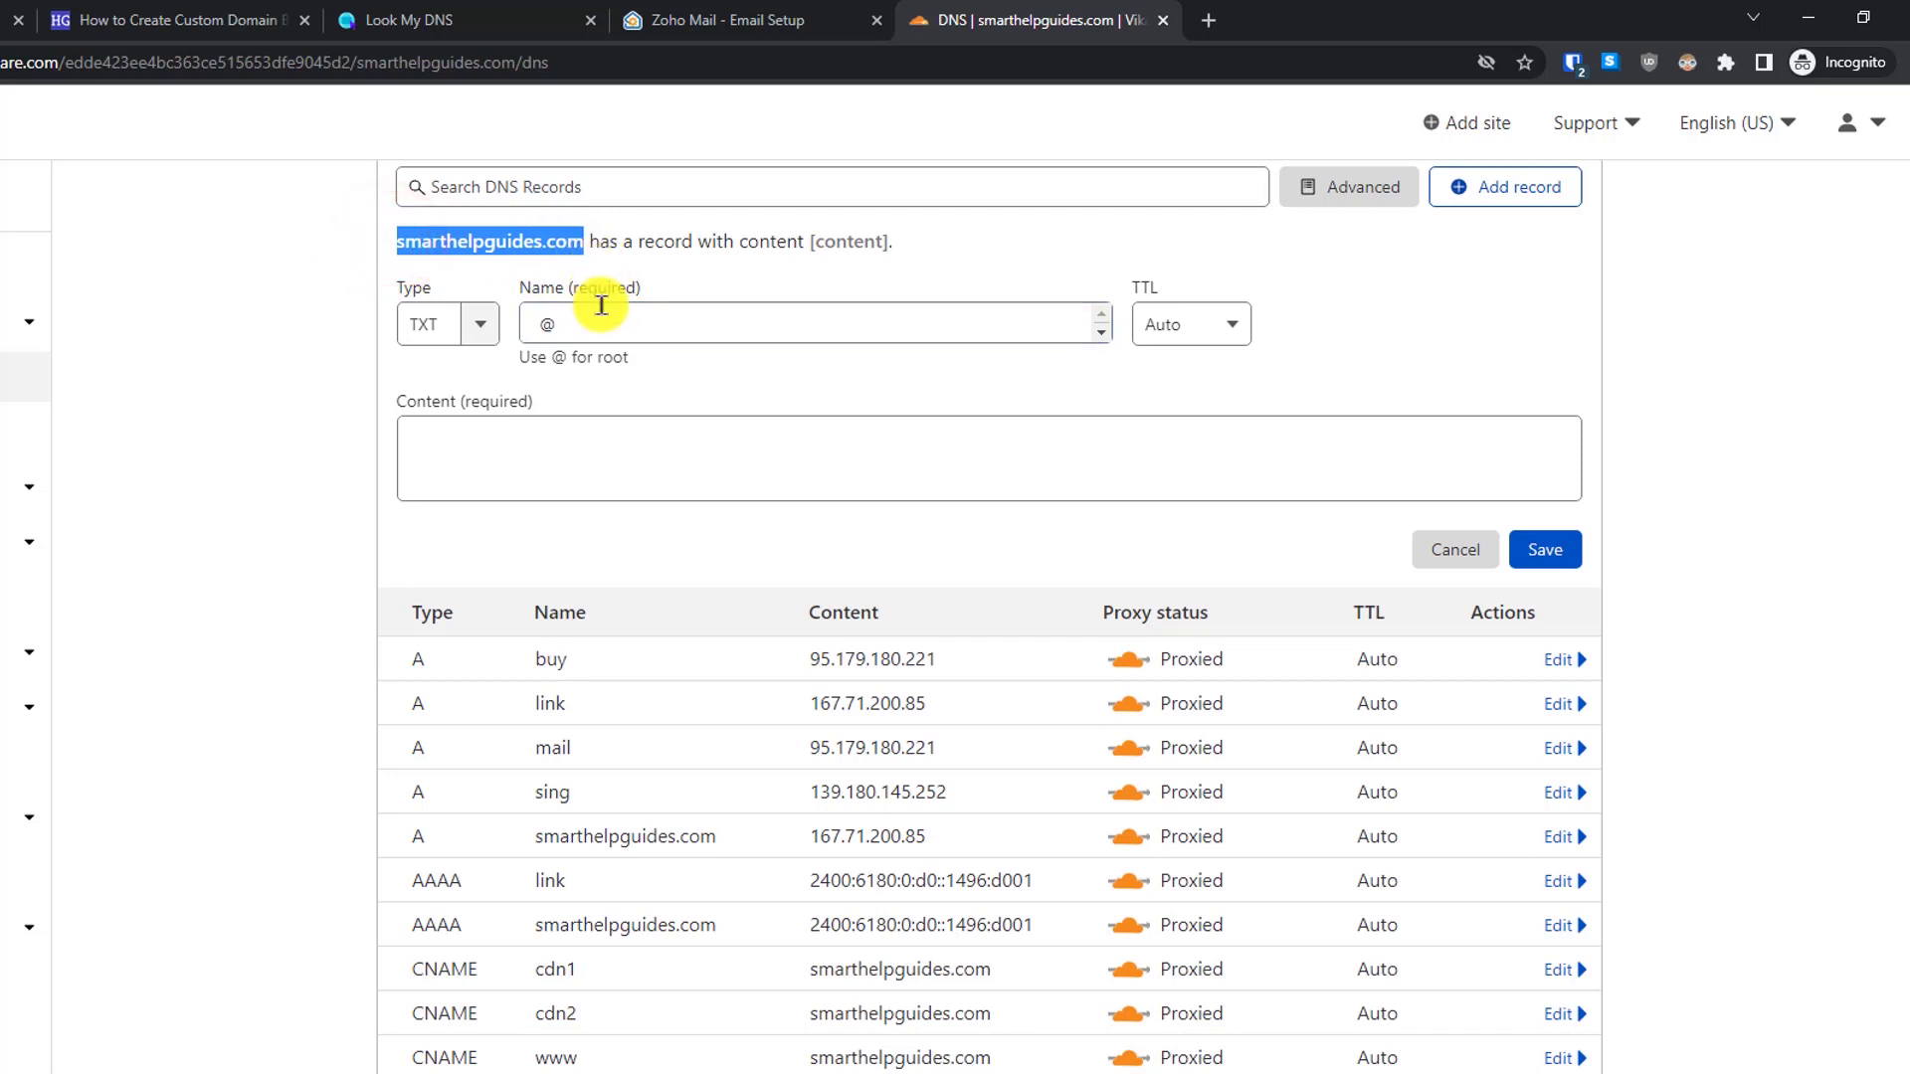
double_click(586, 323)
key("ctrl+v")
left_click(324, 364)
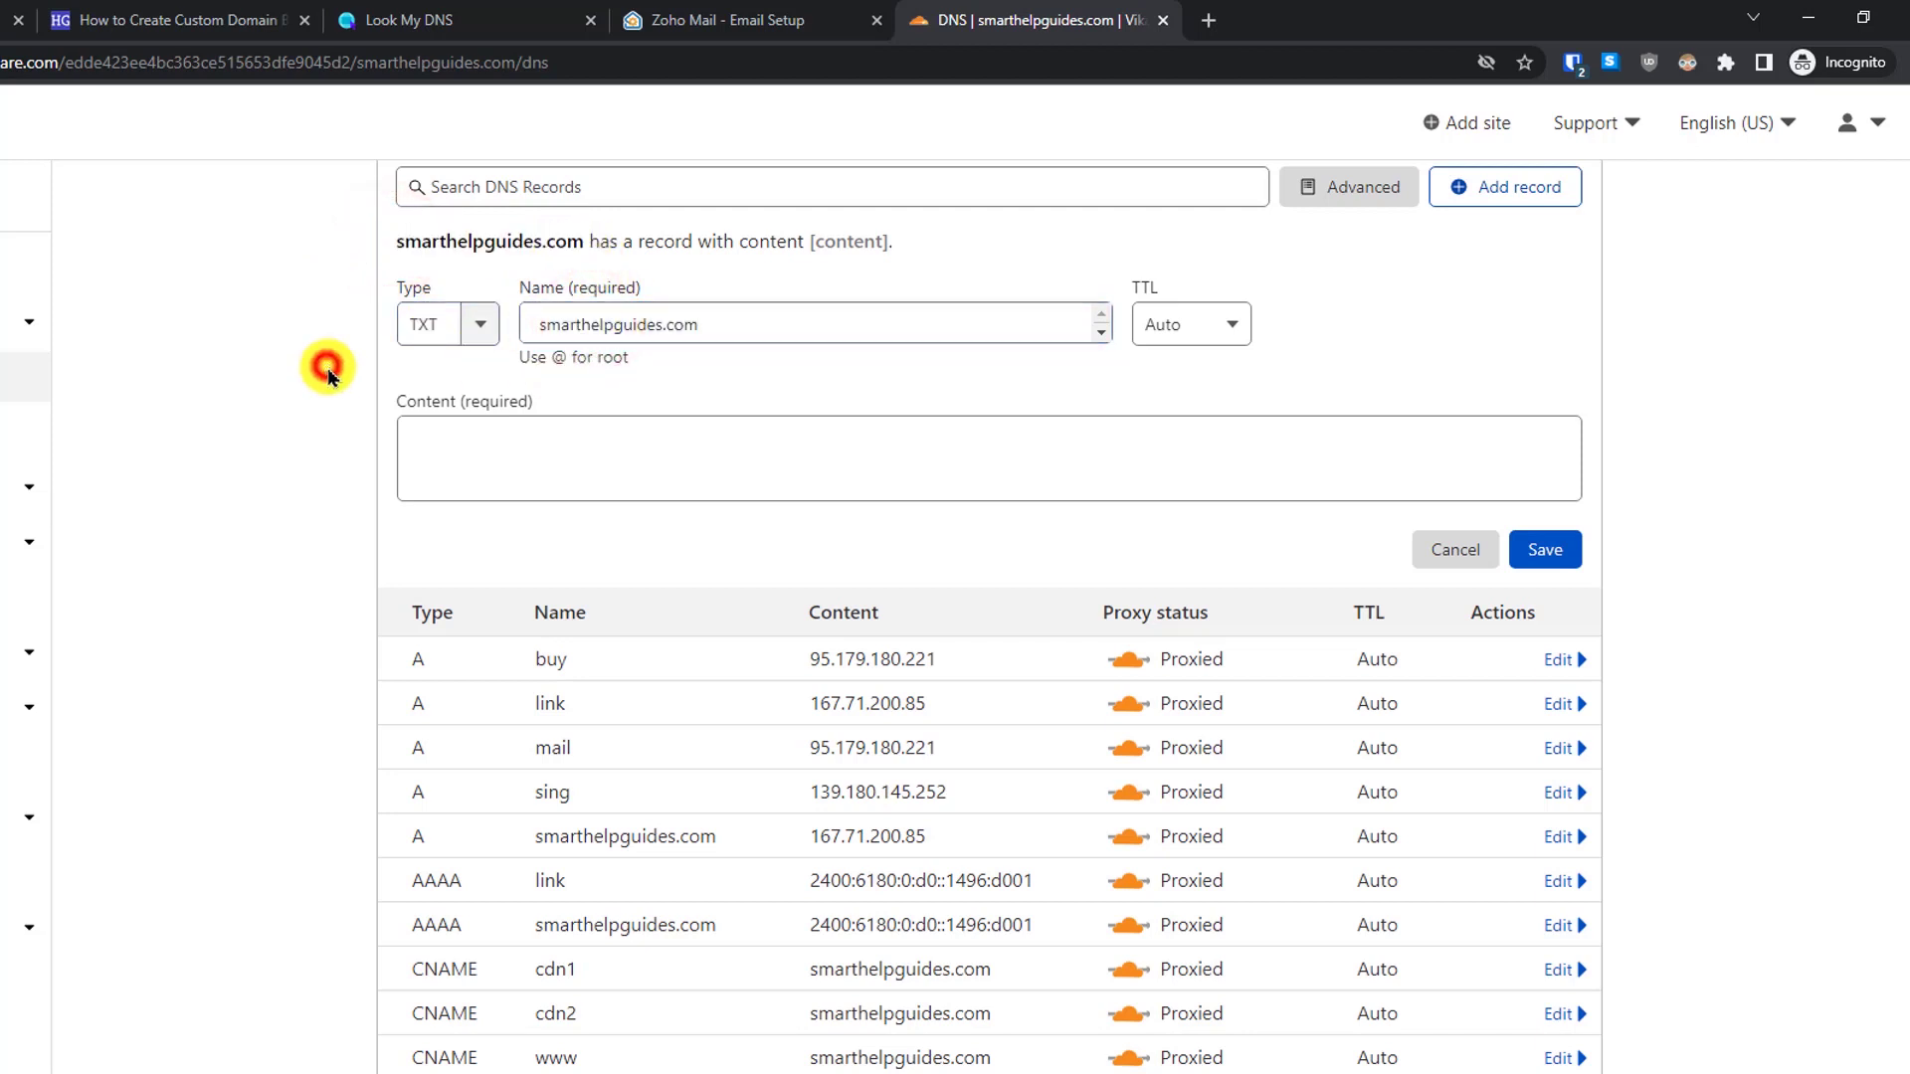
double_click(728, 325)
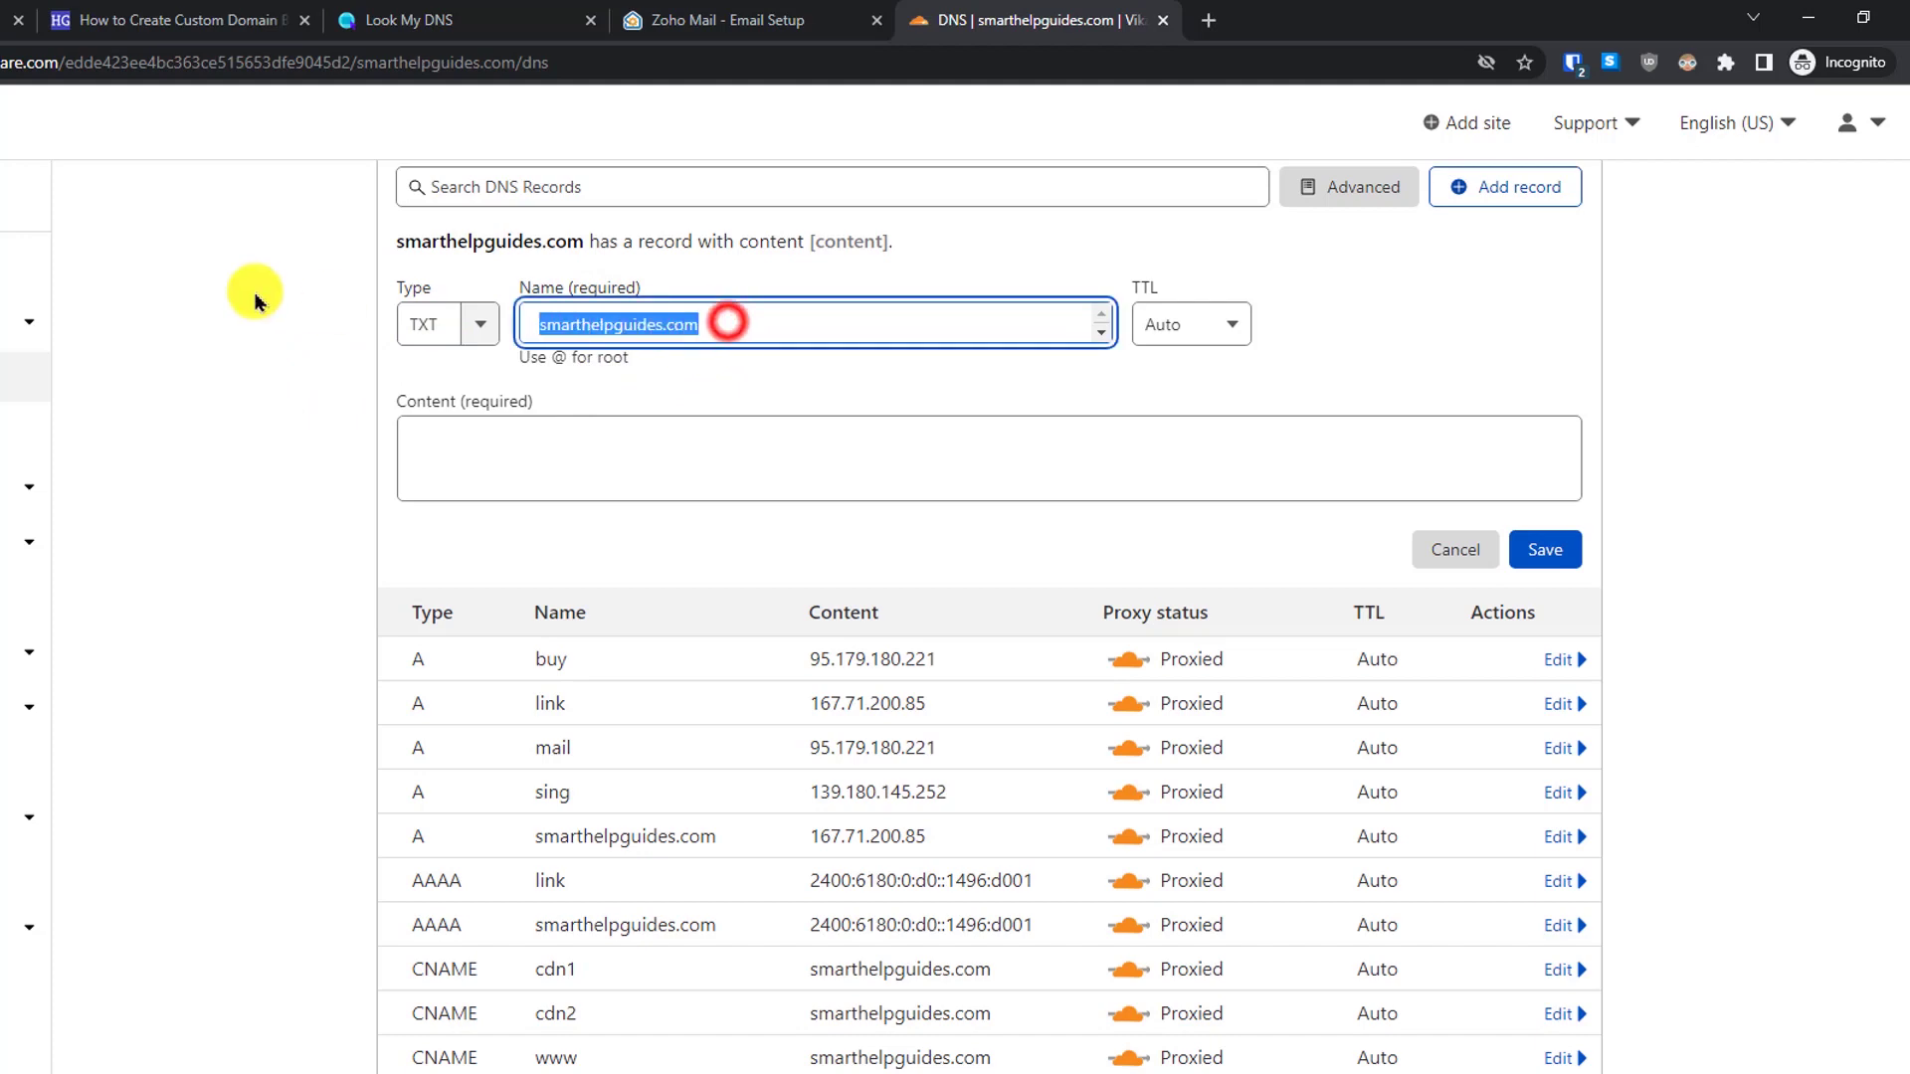
type("@")
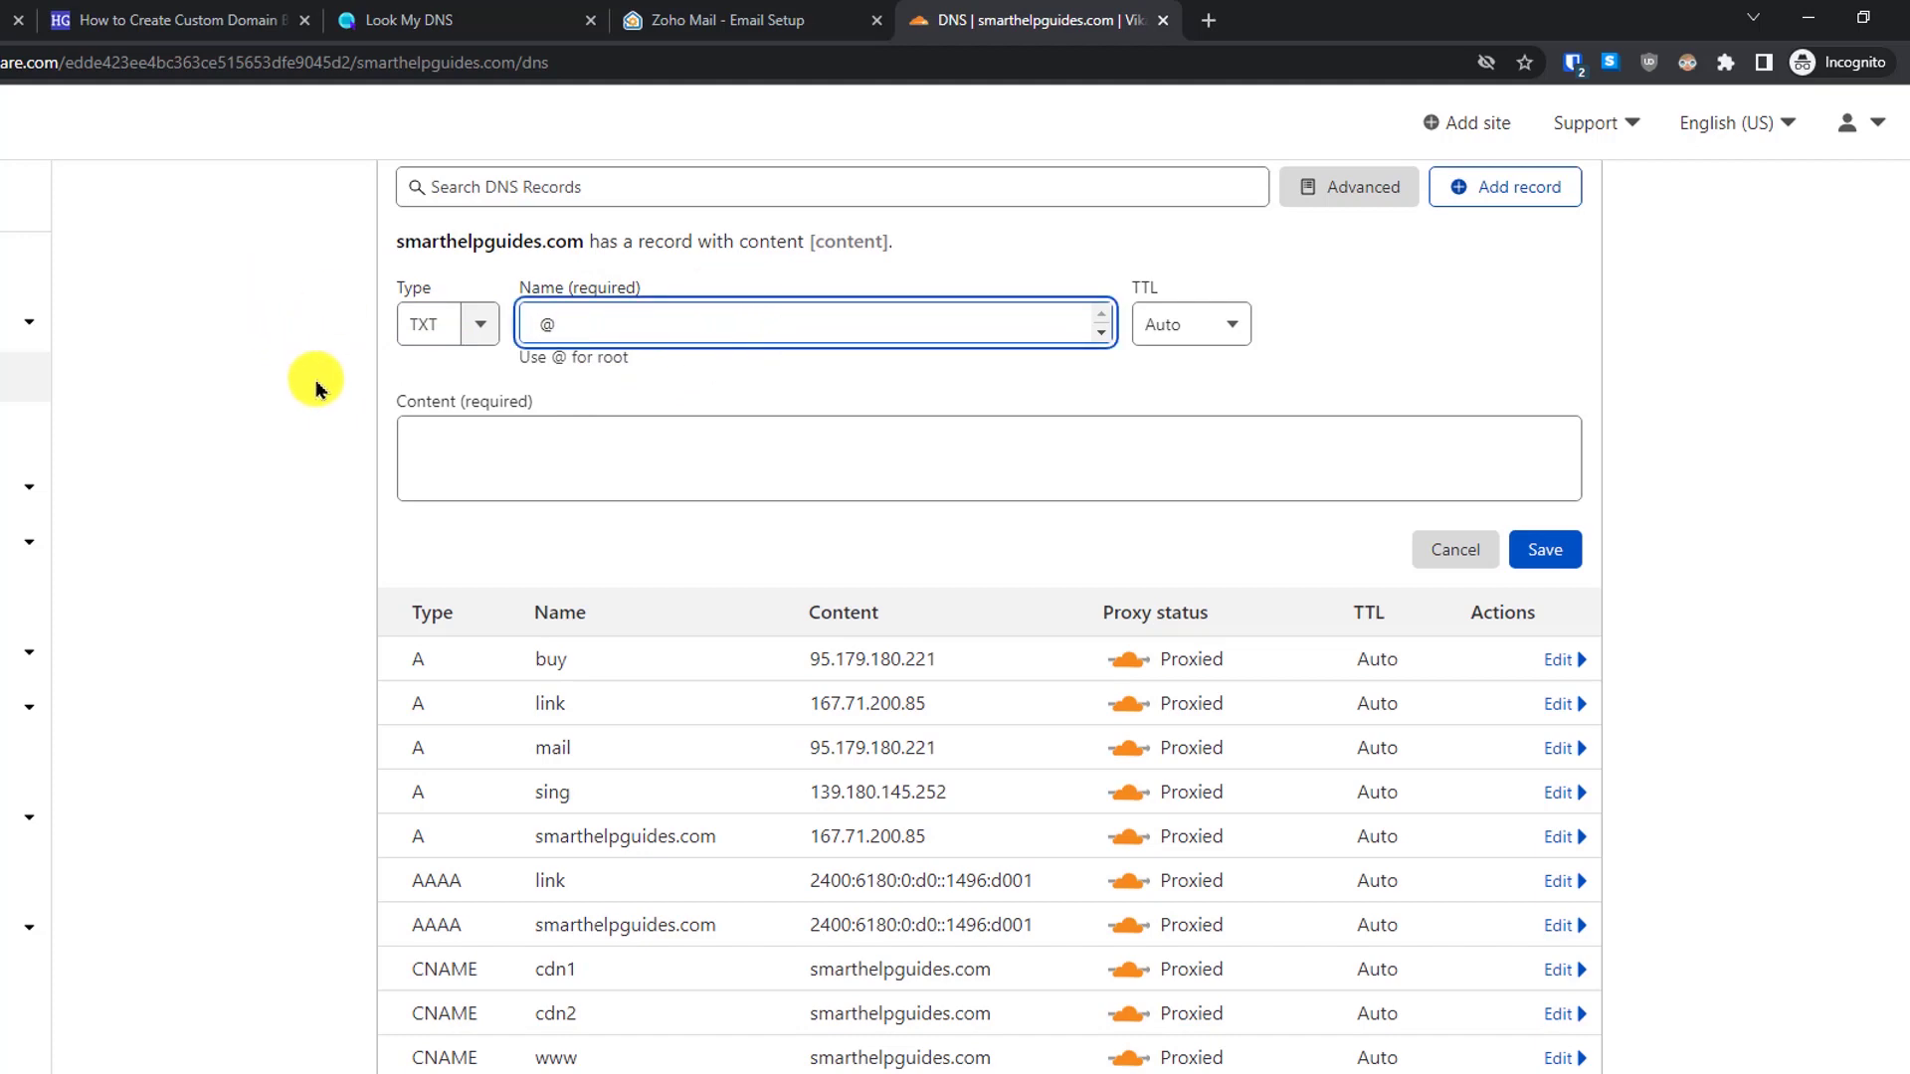
left_click(308, 376)
left_click(712, 319)
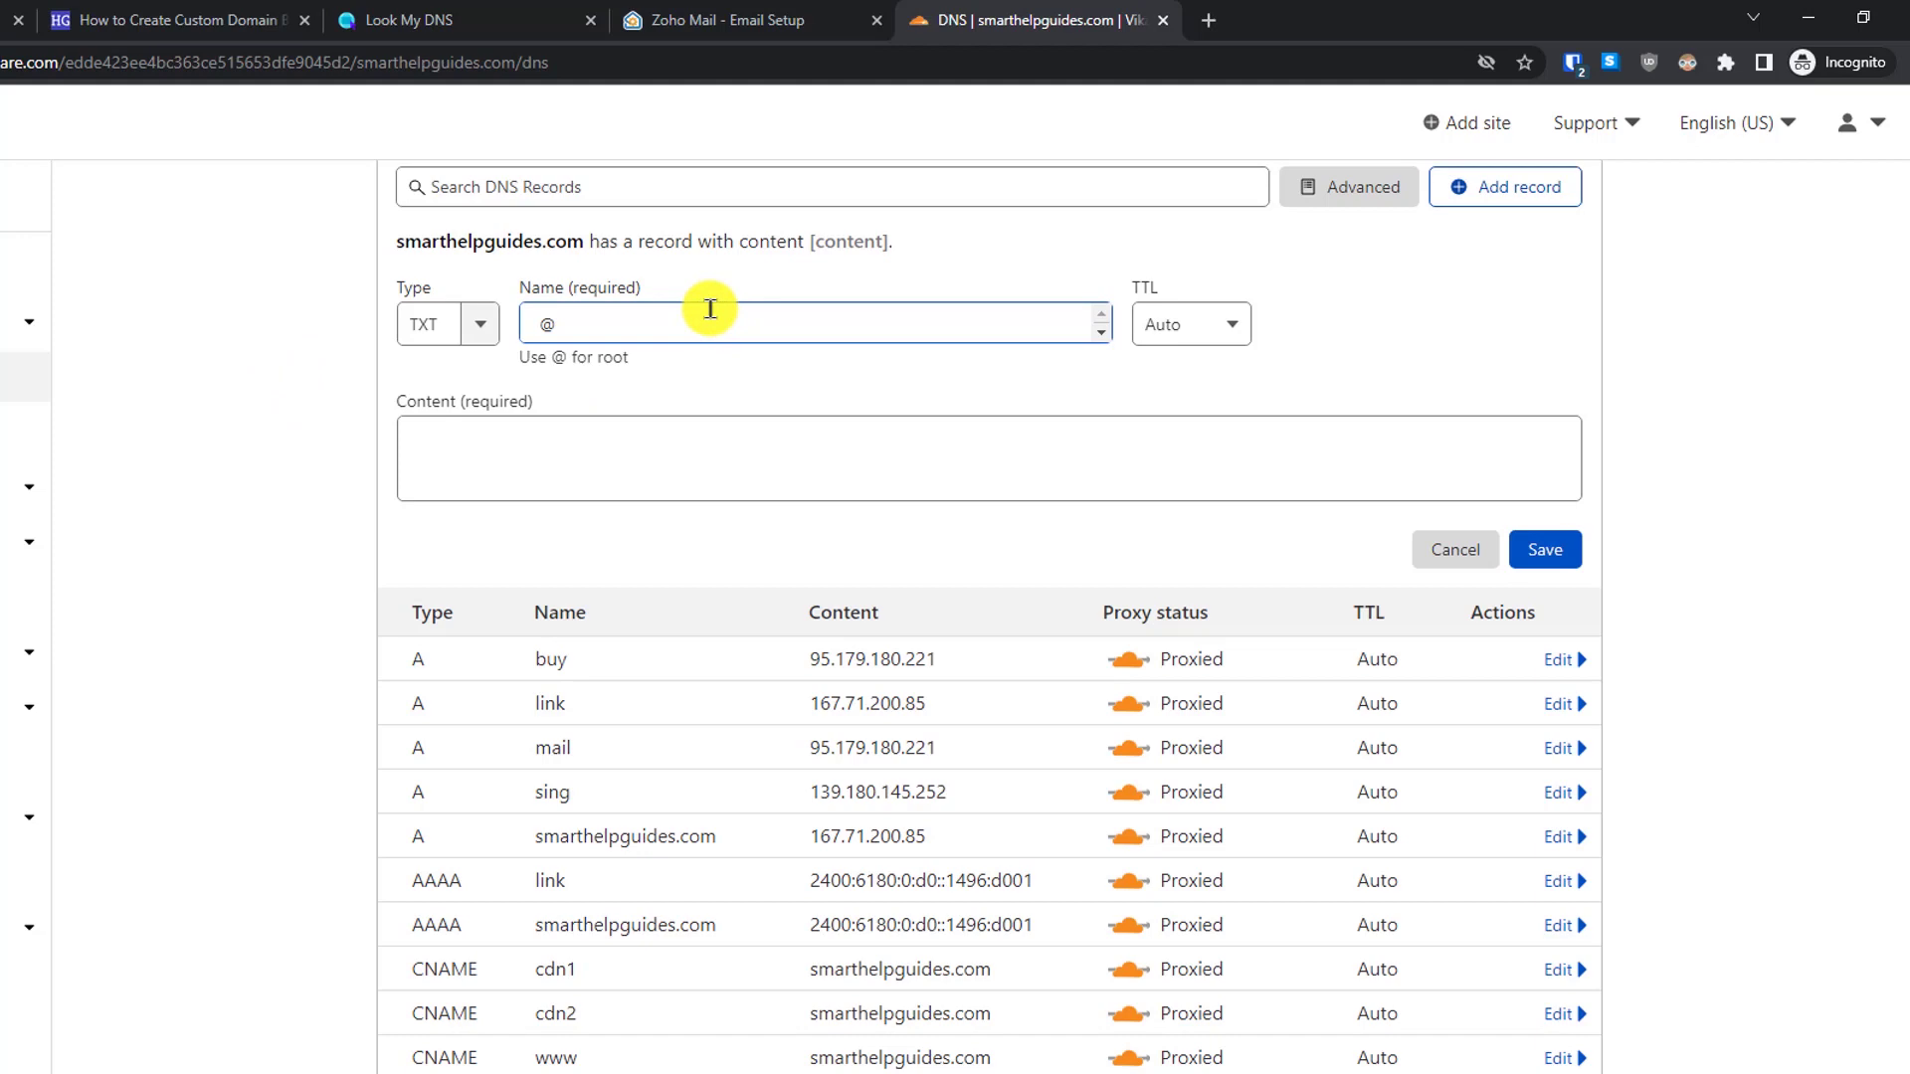
- Paste the Zoho verification value into the record's Content field
left_click(731, 20)
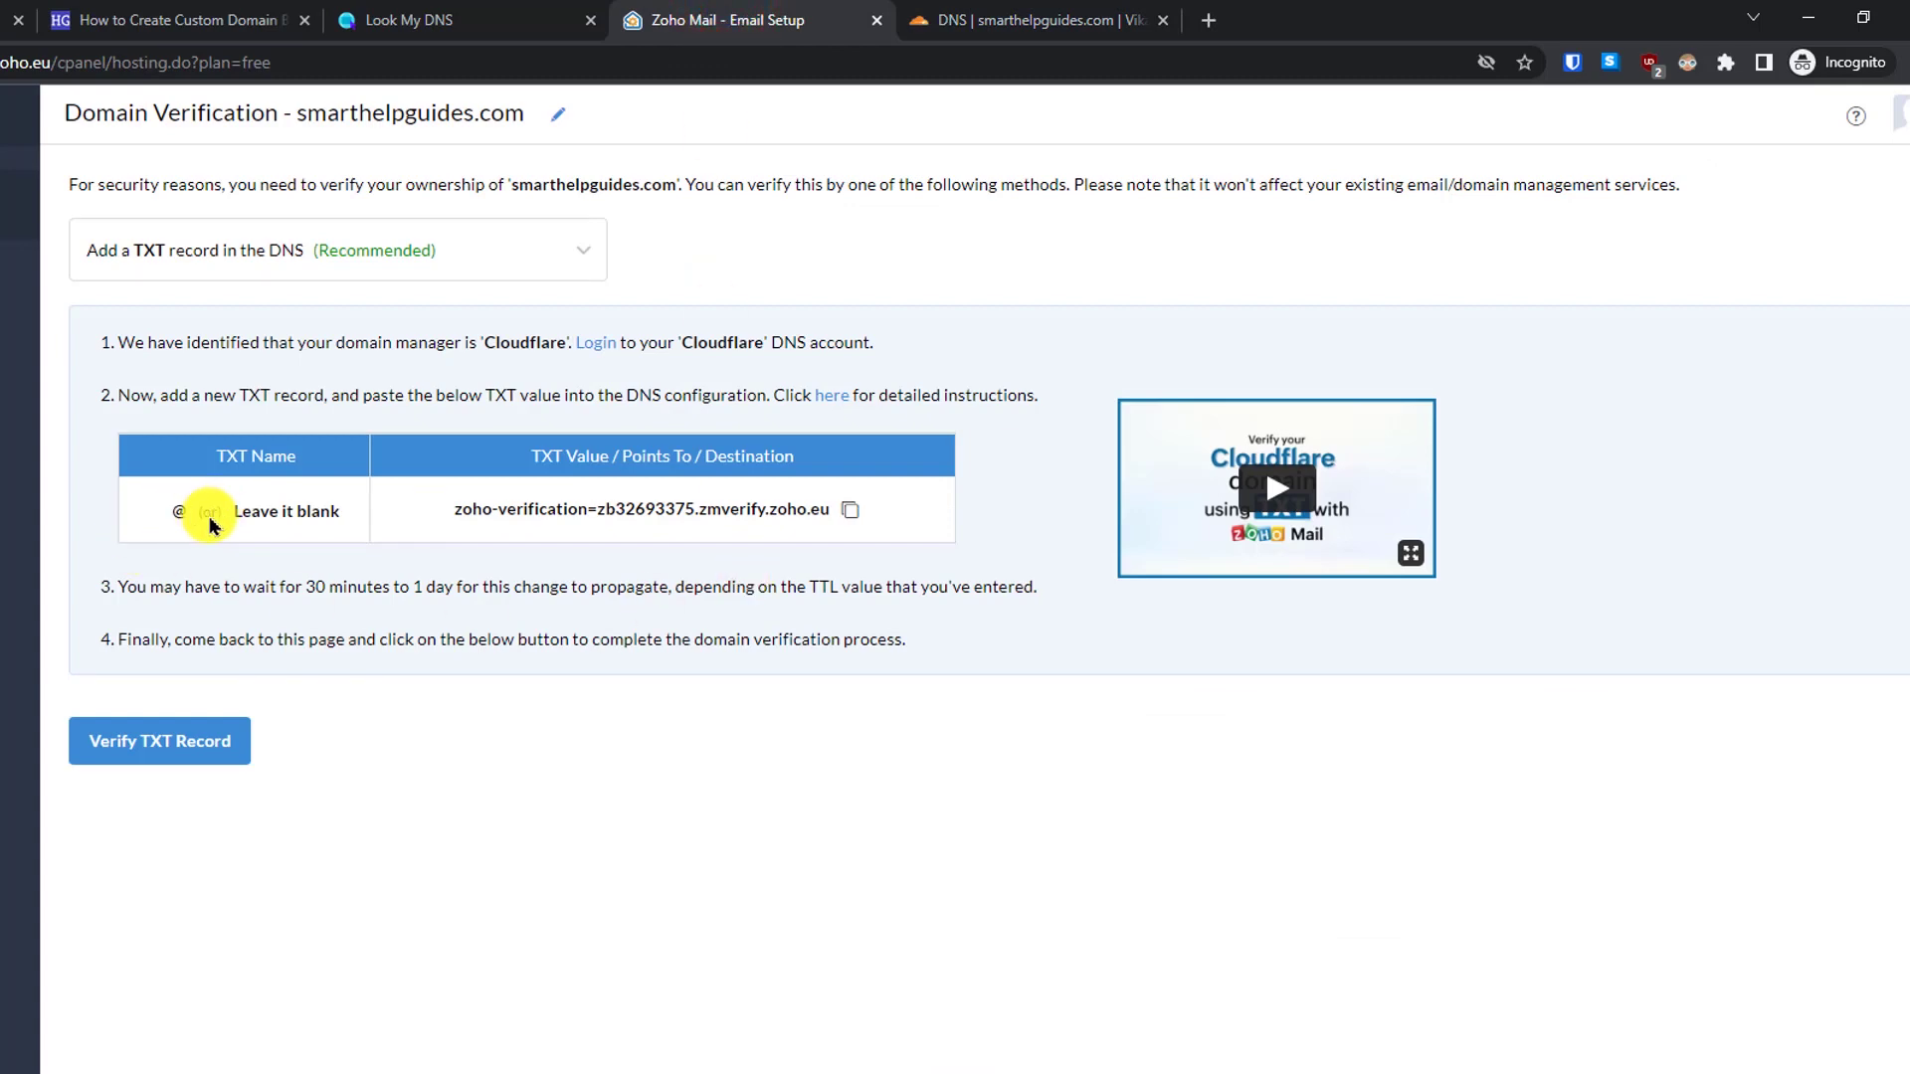
left_click(1014, 20)
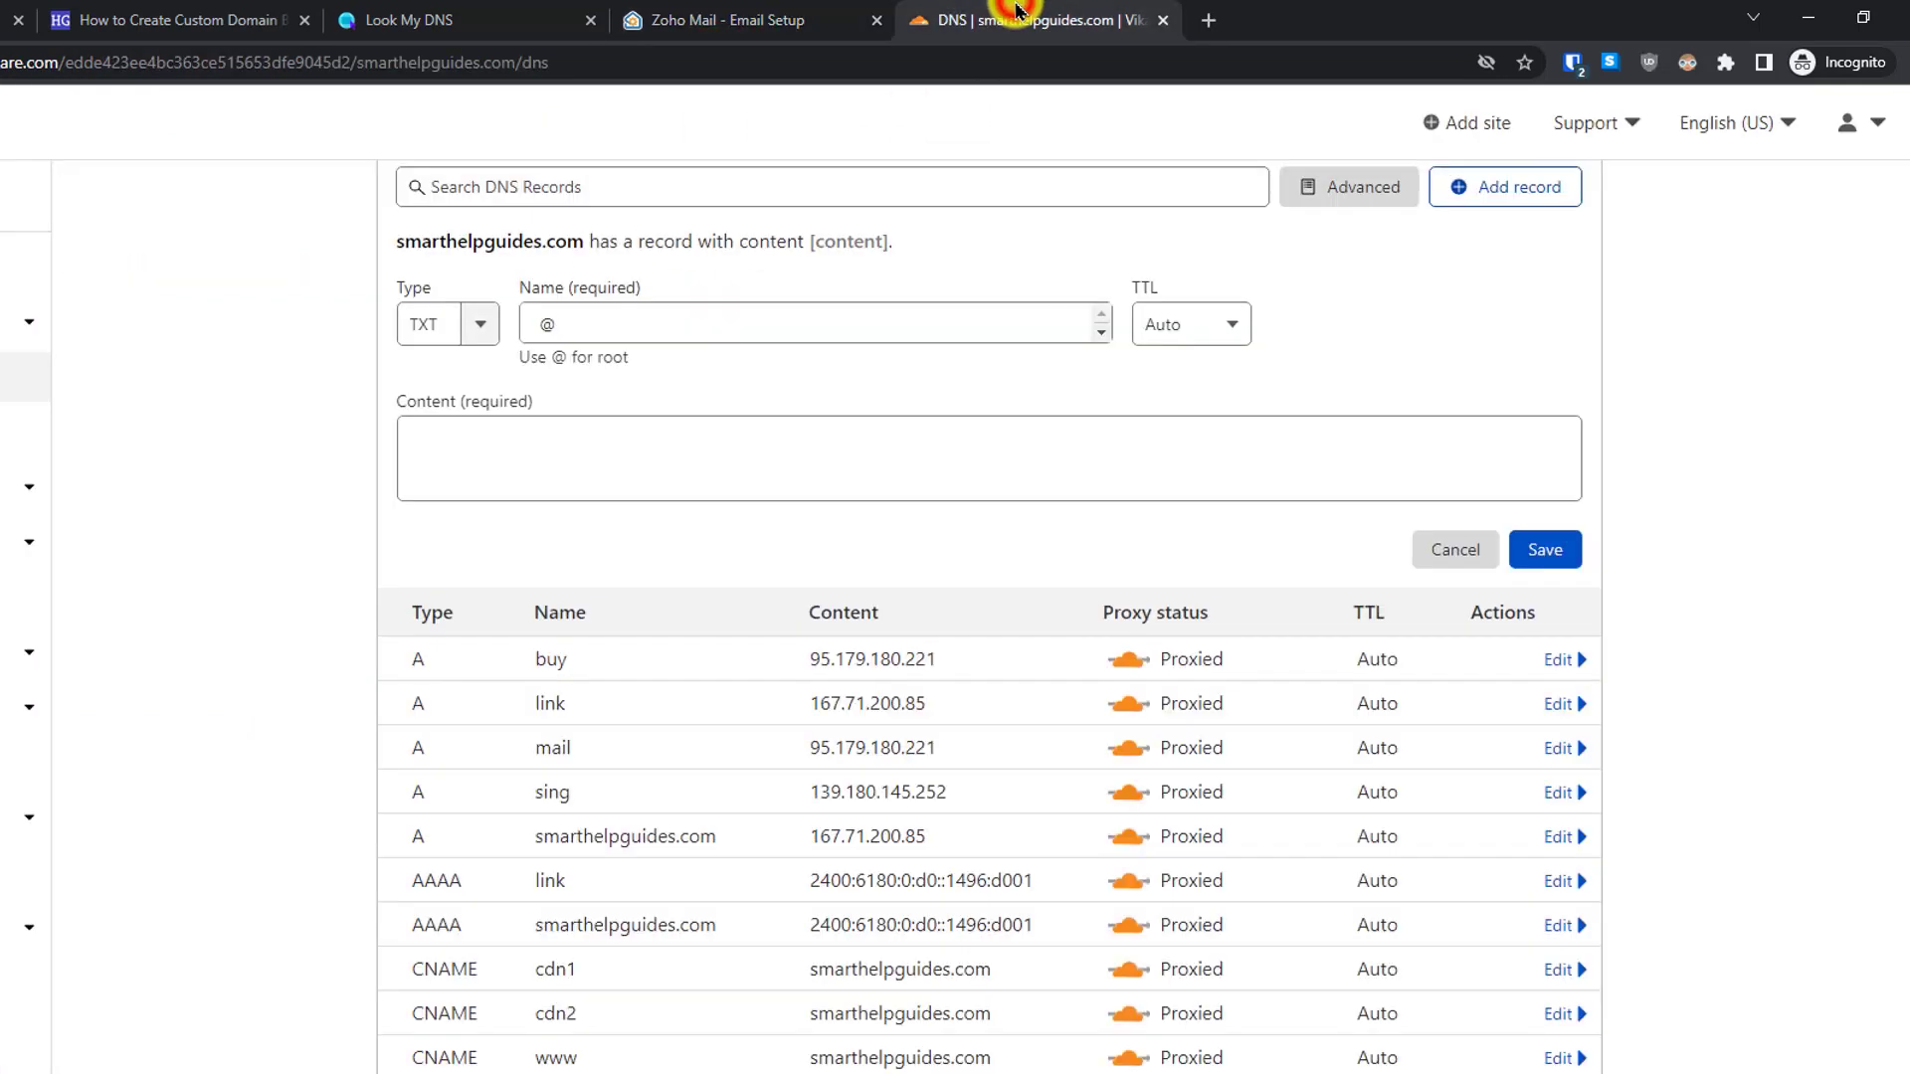
left_click(729, 454)
type("smarthelpguides.com")
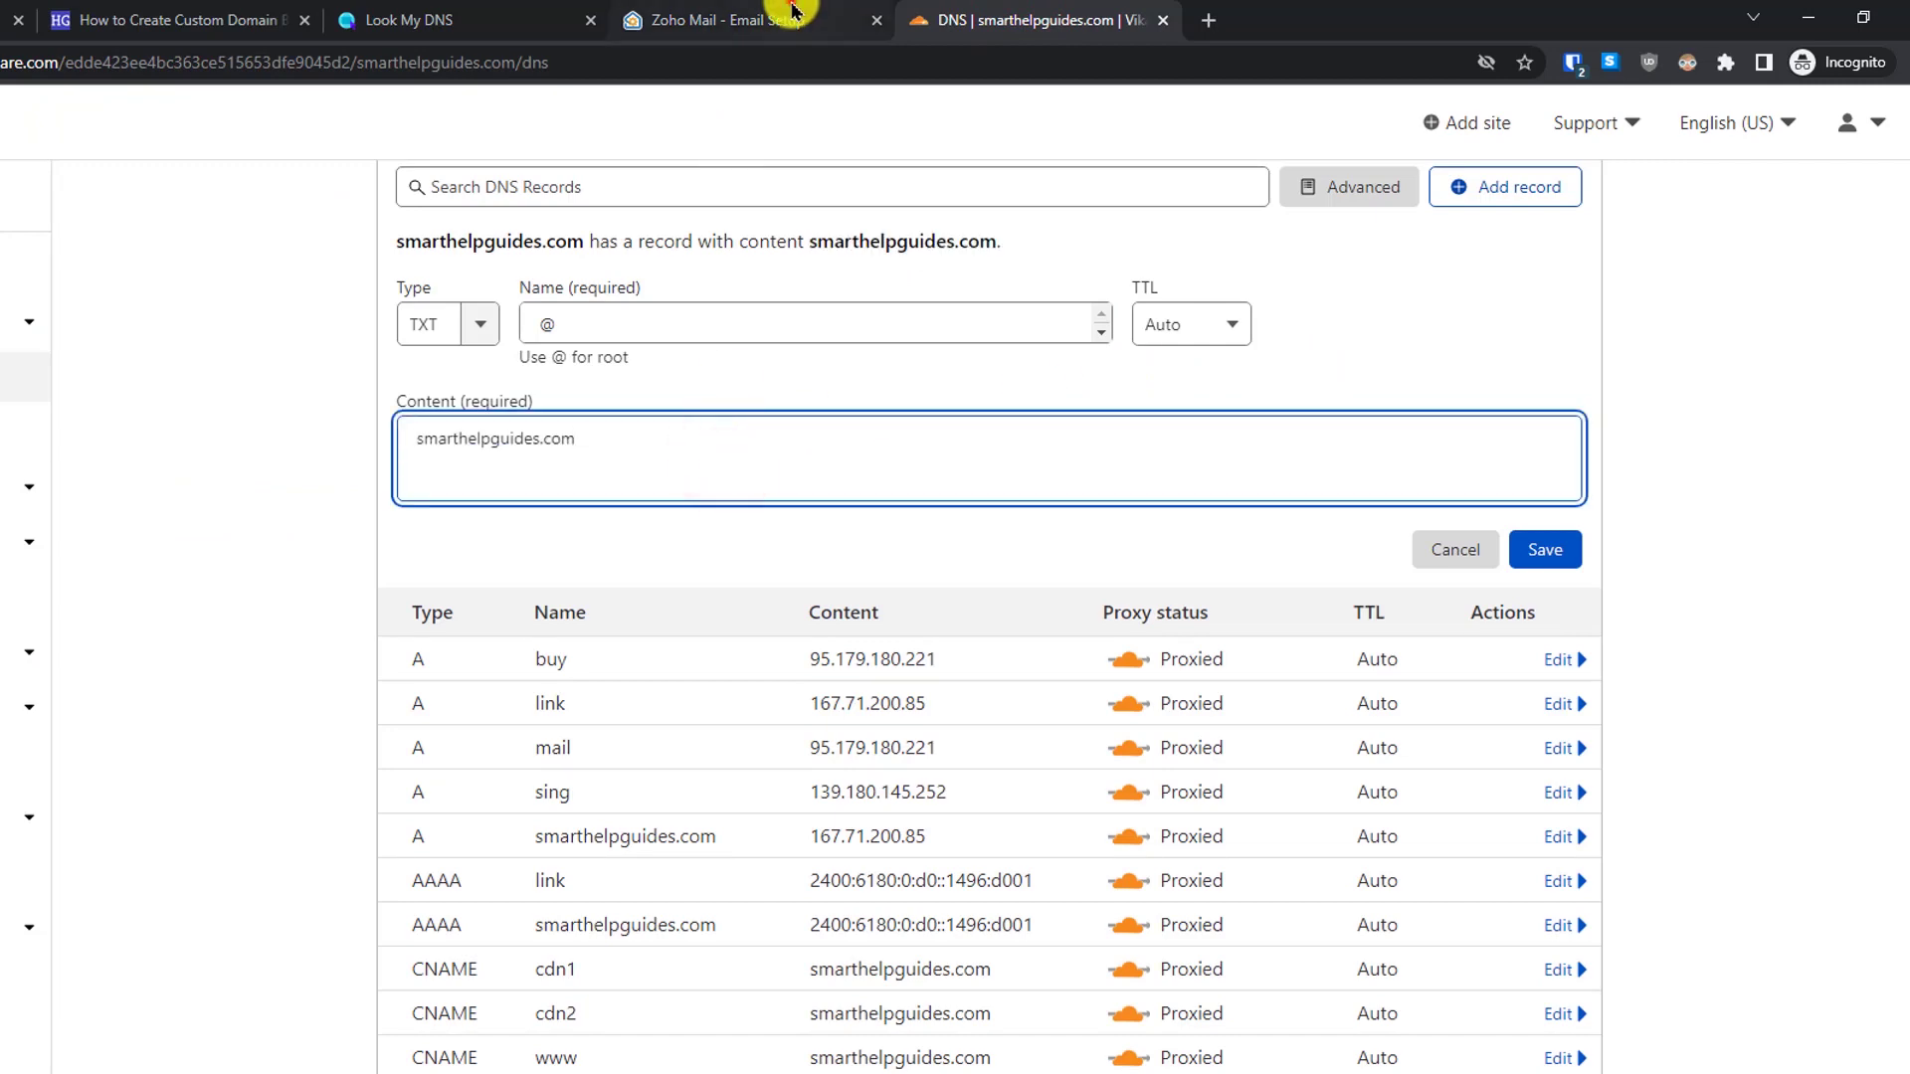
left_click(785, 20)
left_click(849, 507)
left_click(981, 18)
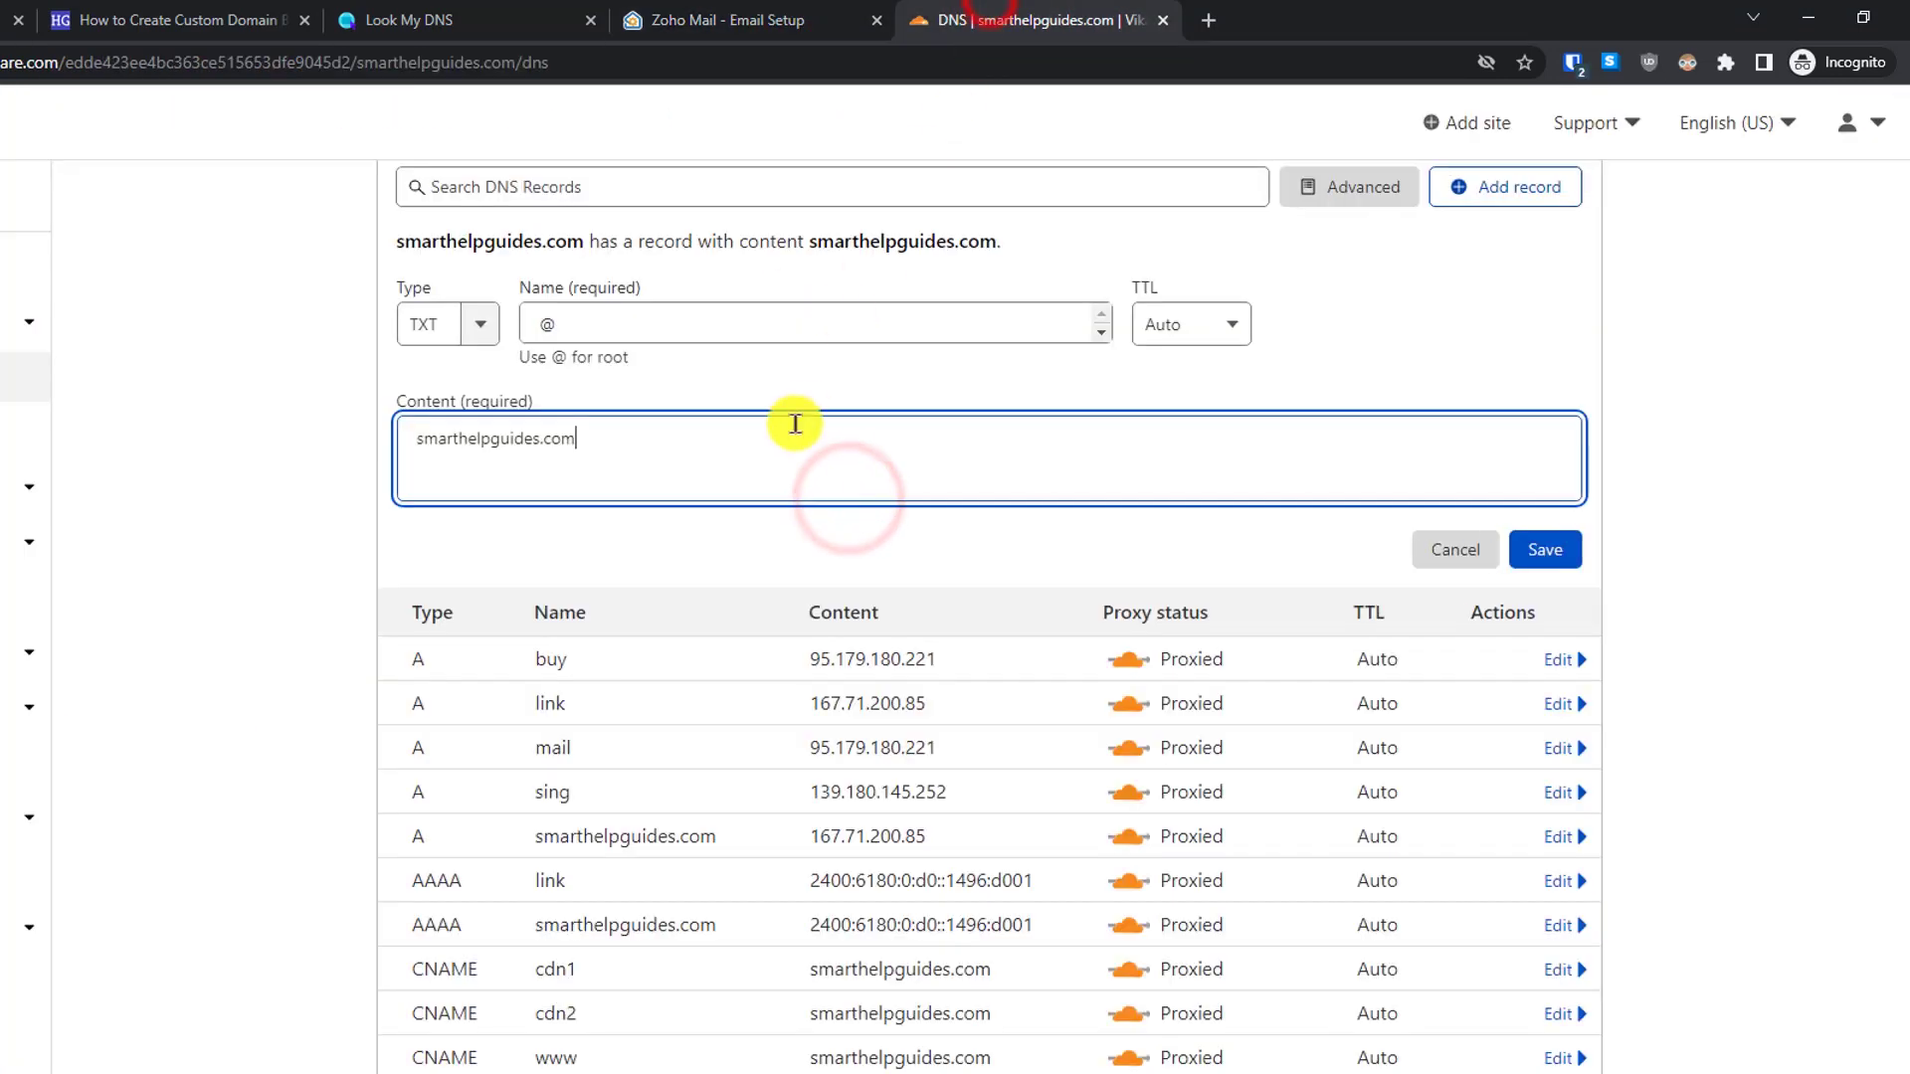
left_click_drag(751, 447, 239, 447)
type("zoho-verification=zb32693375.zmverify.zoho.eu")
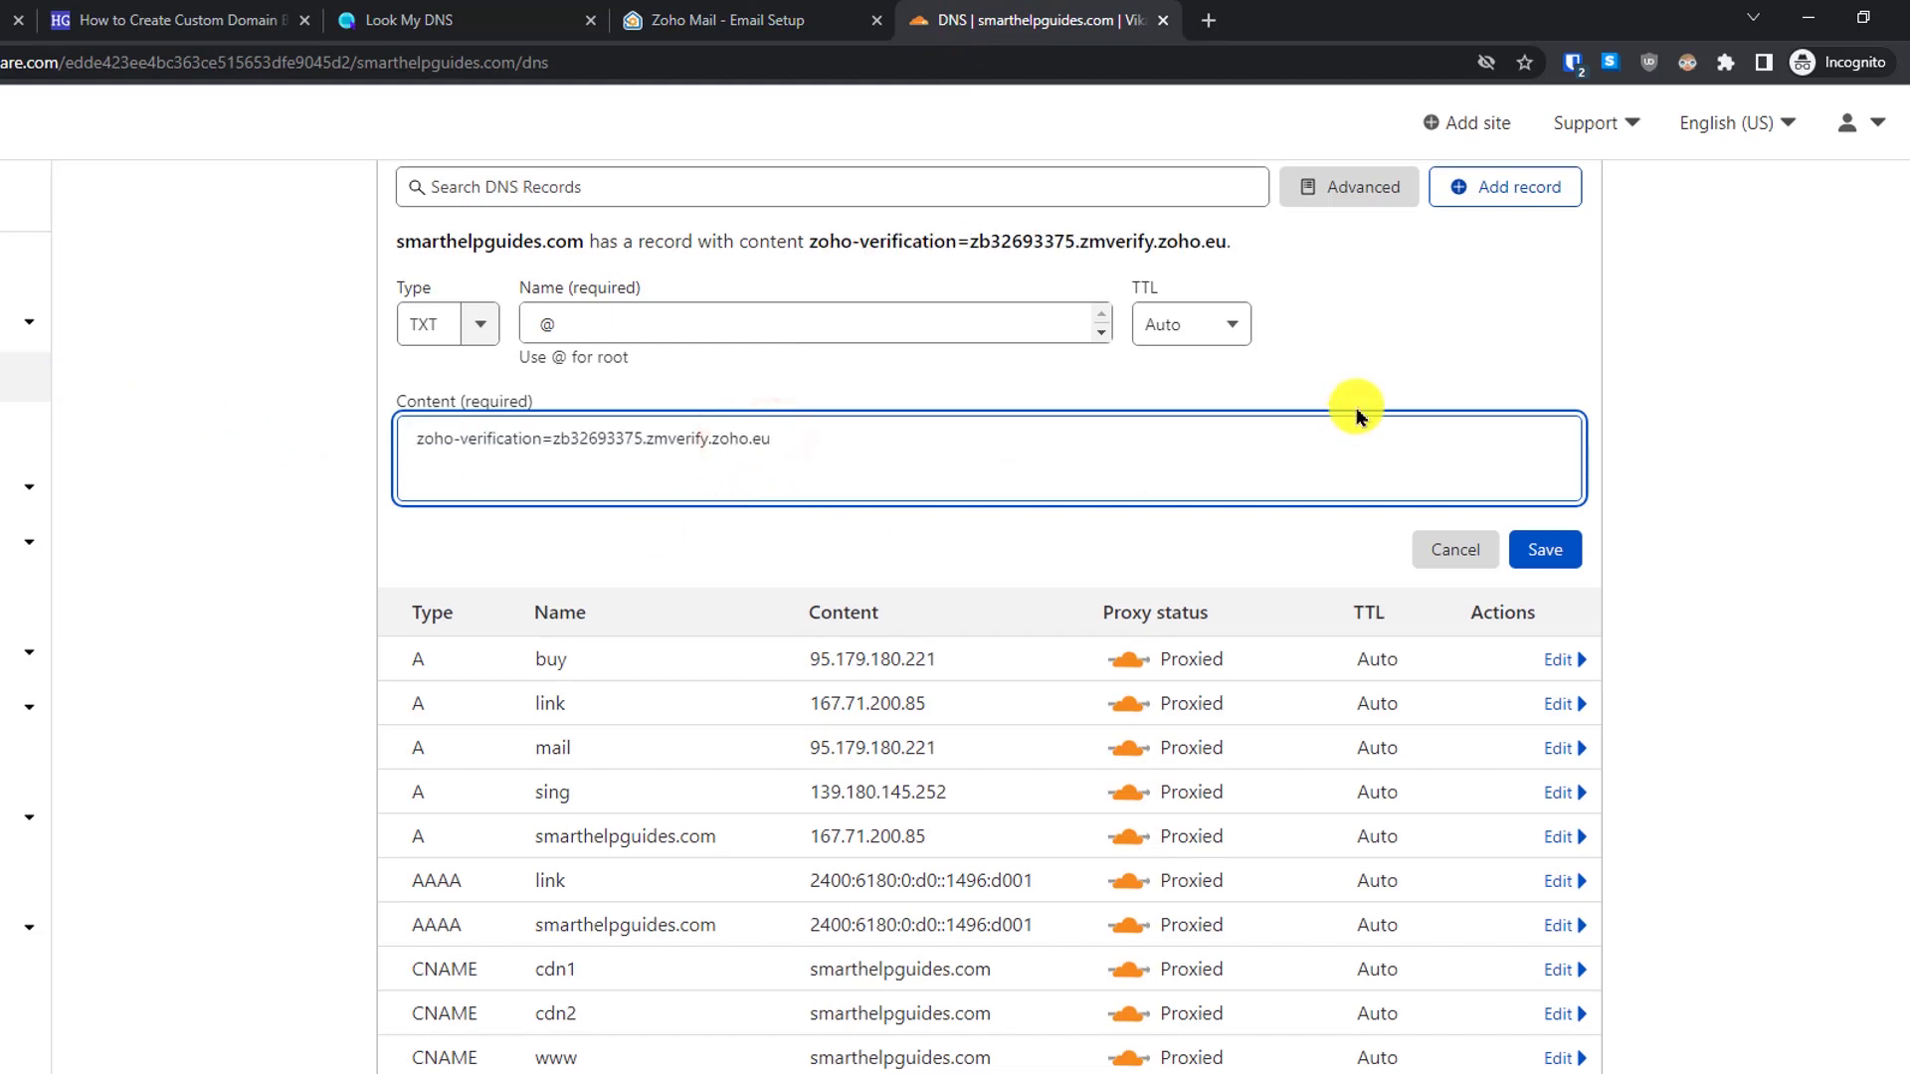
- Check the value against Zoho's instructions and save the TXT record
left_click(741, 12)
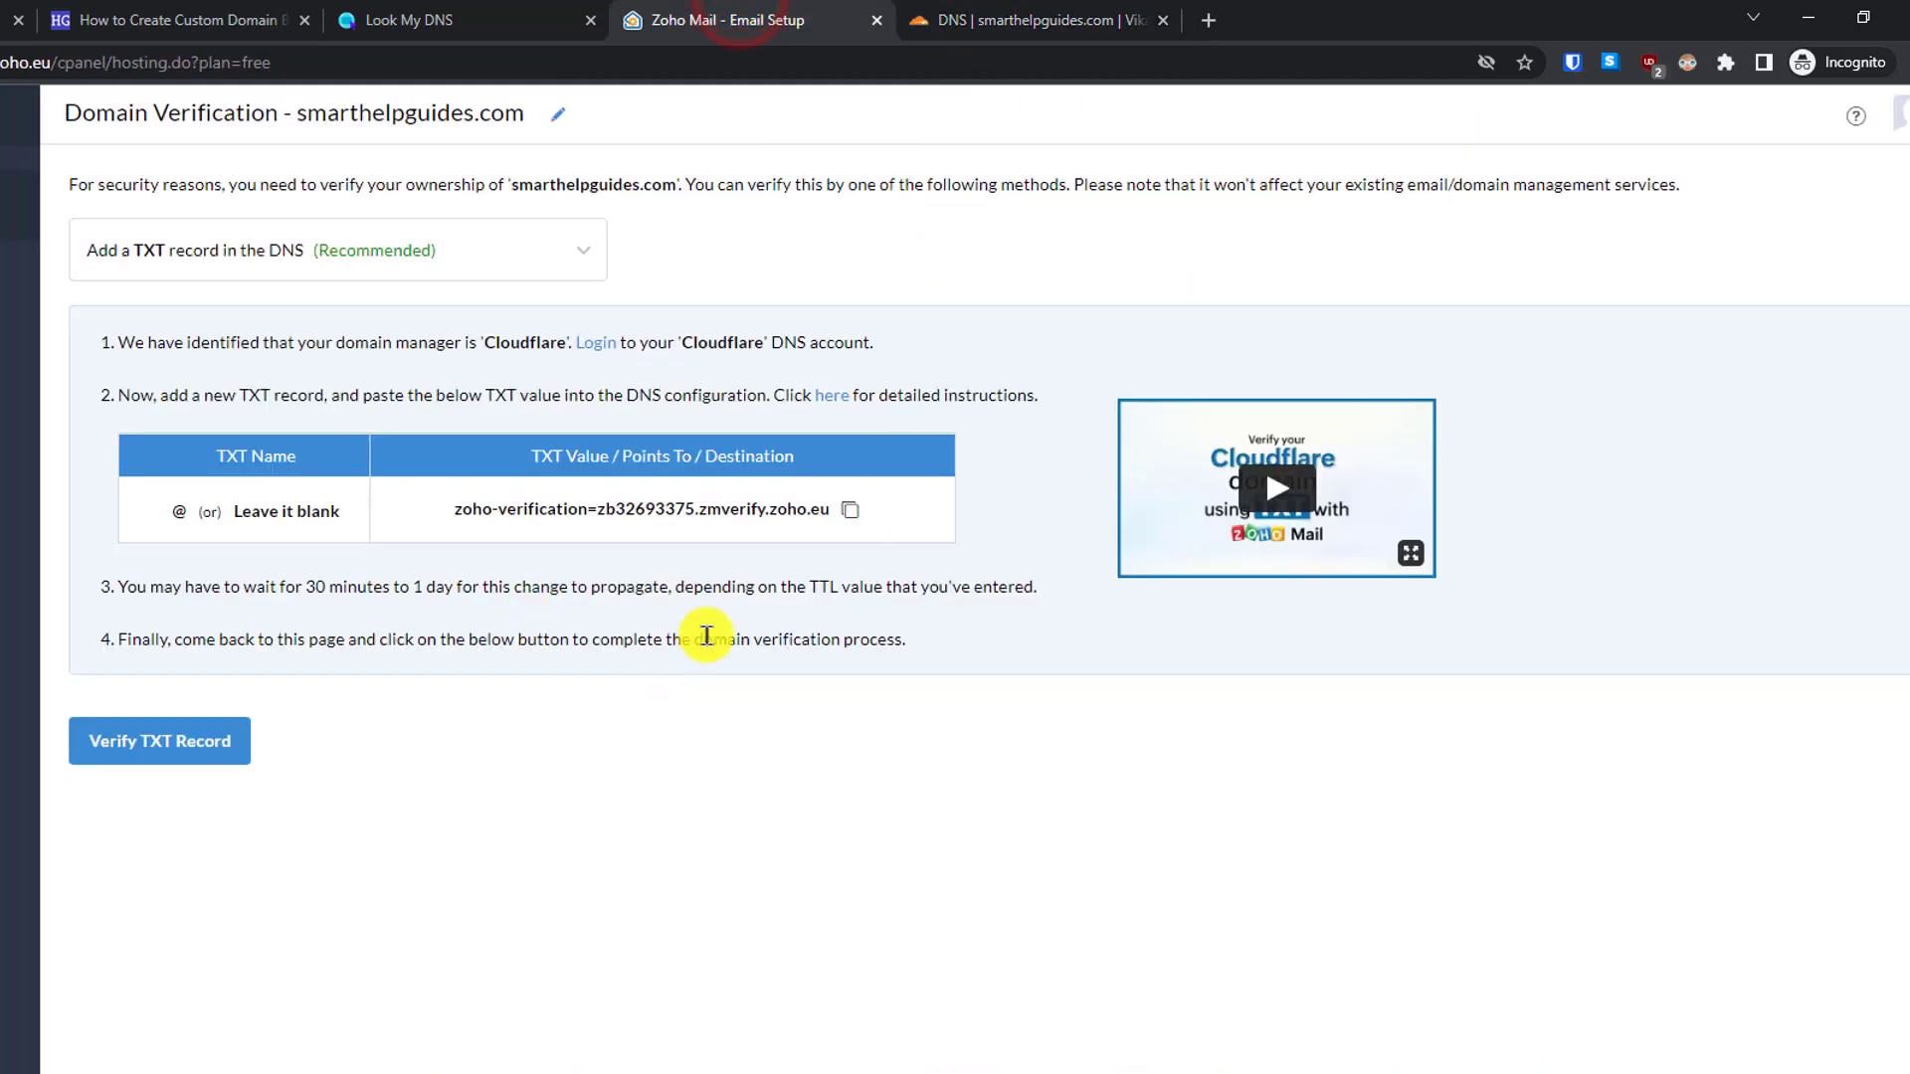
left_click(1007, 12)
left_click(855, 15)
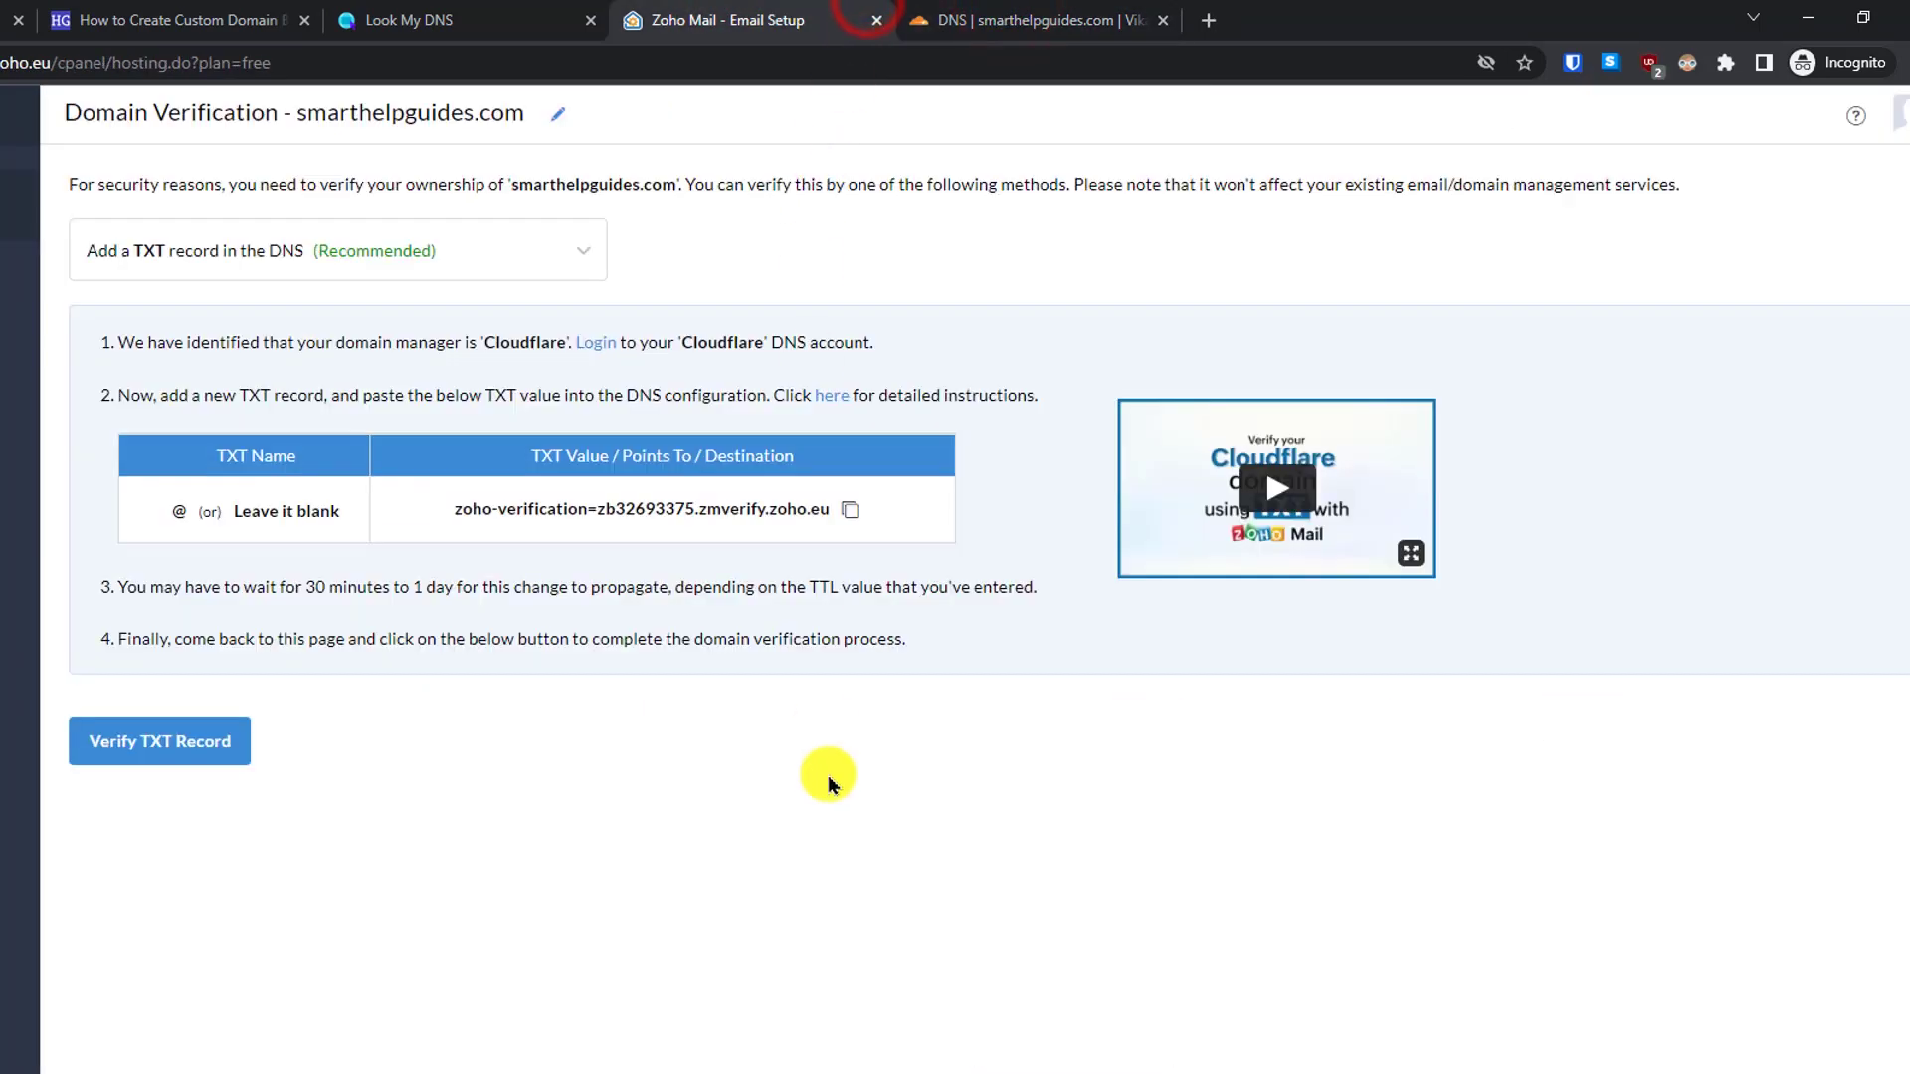
left_click(1094, 15)
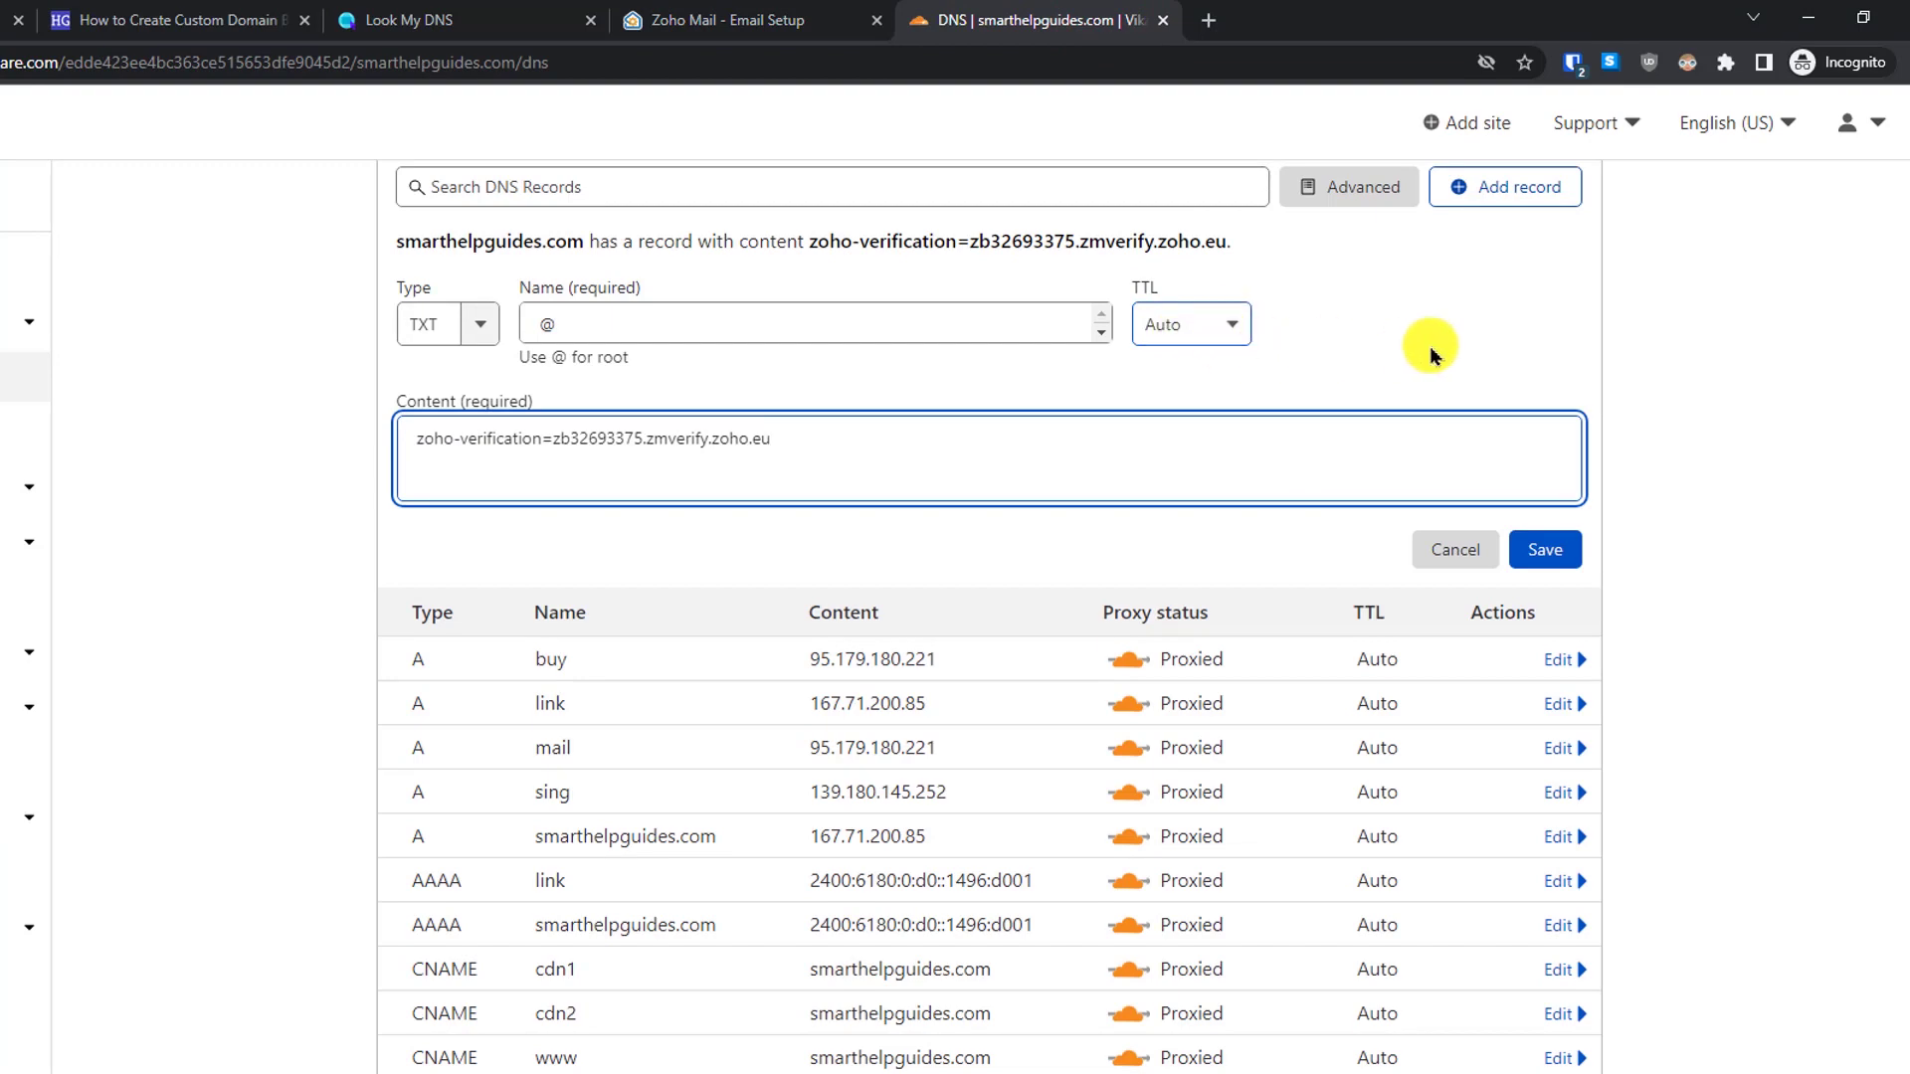
left_click(1543, 555)
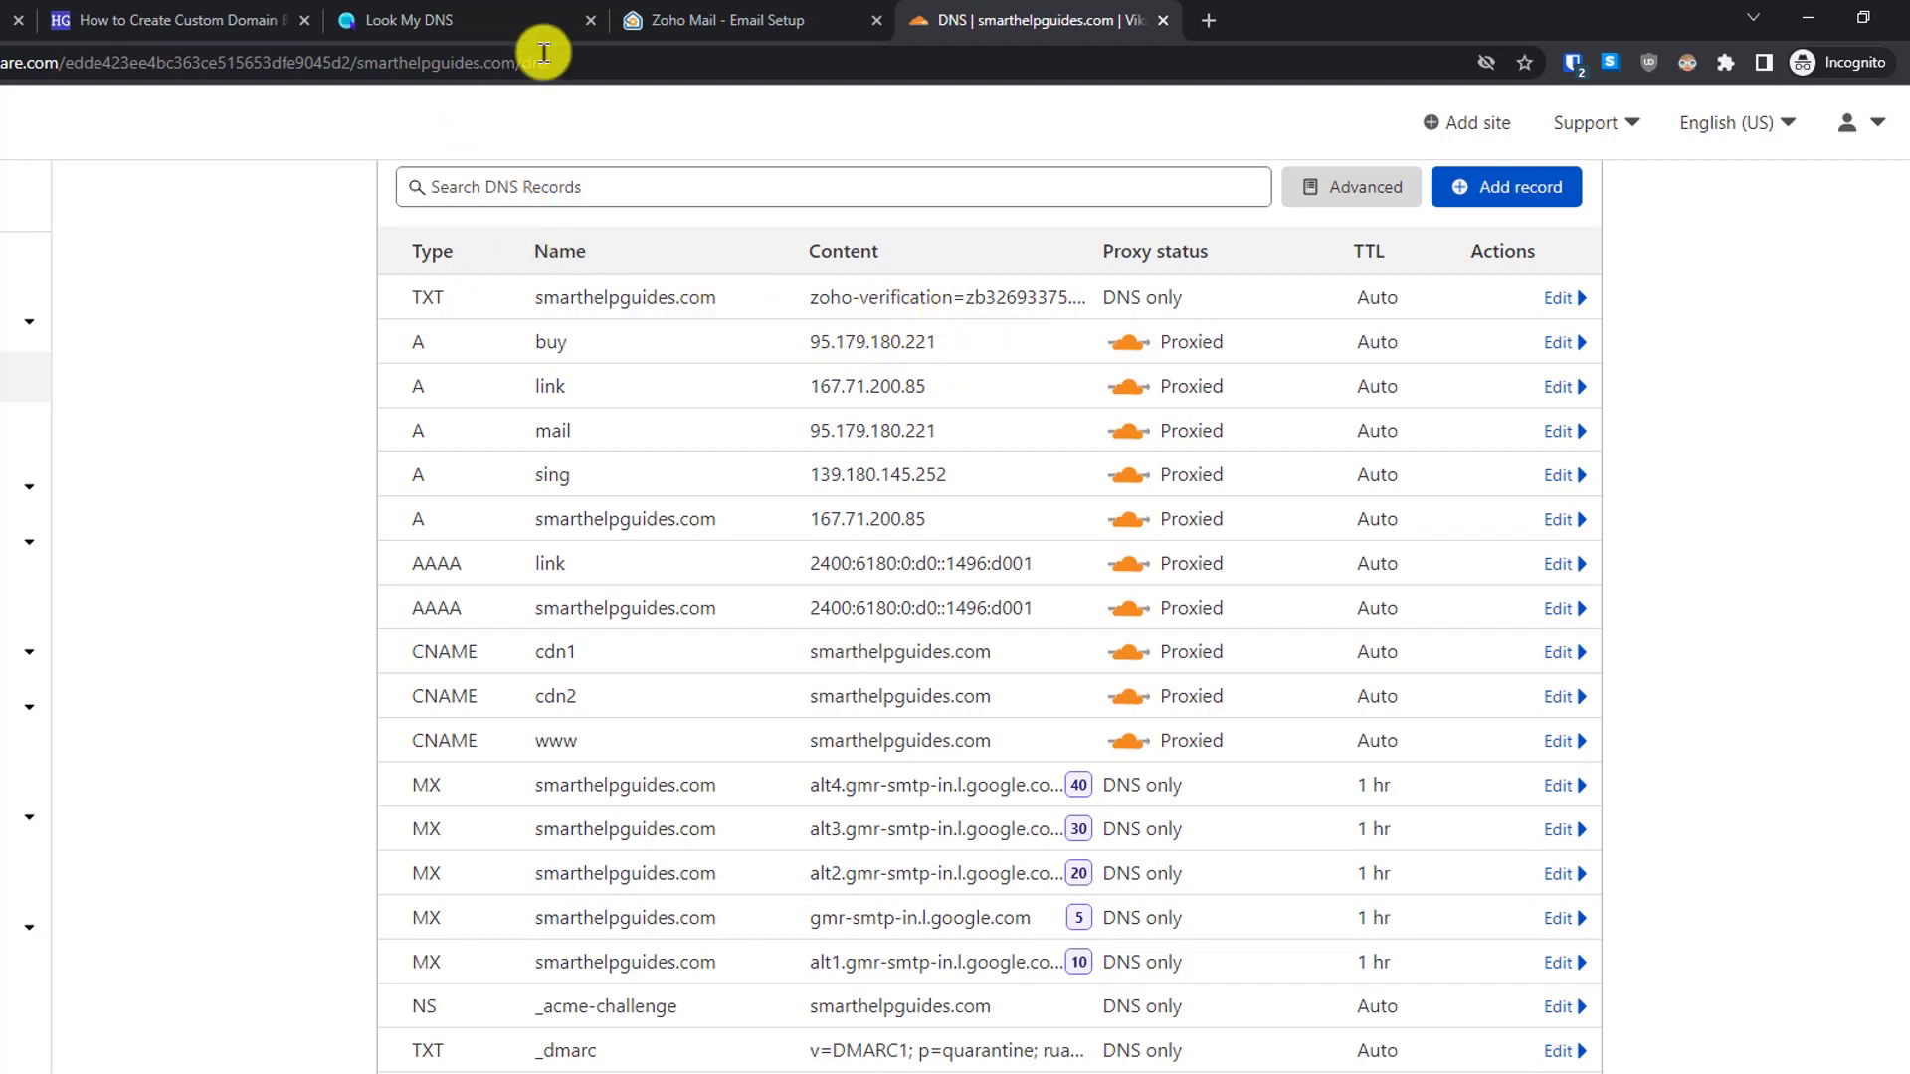
- Run a Look My DNS TXT lookup for smarthelpguides.com and confirm the zoho-verification value appears
left_click(497, 22)
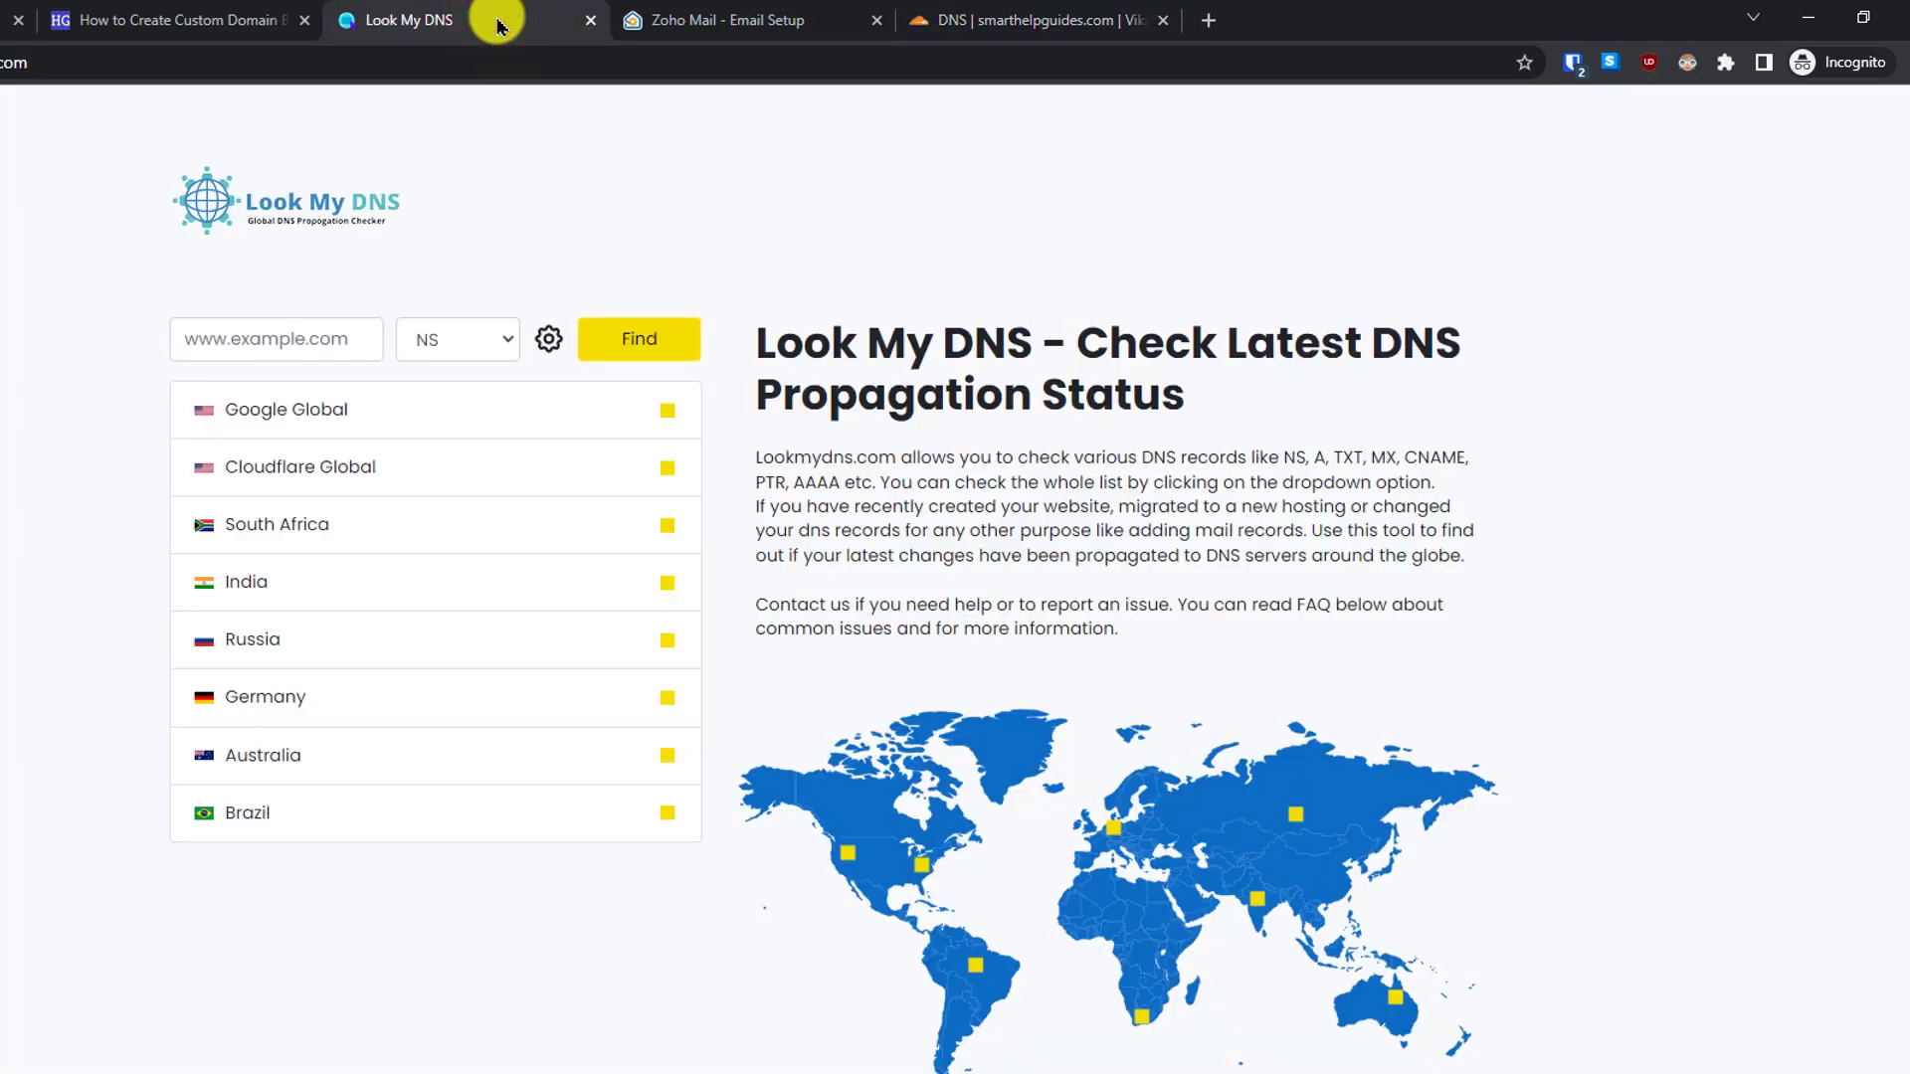
left_click(282, 326)
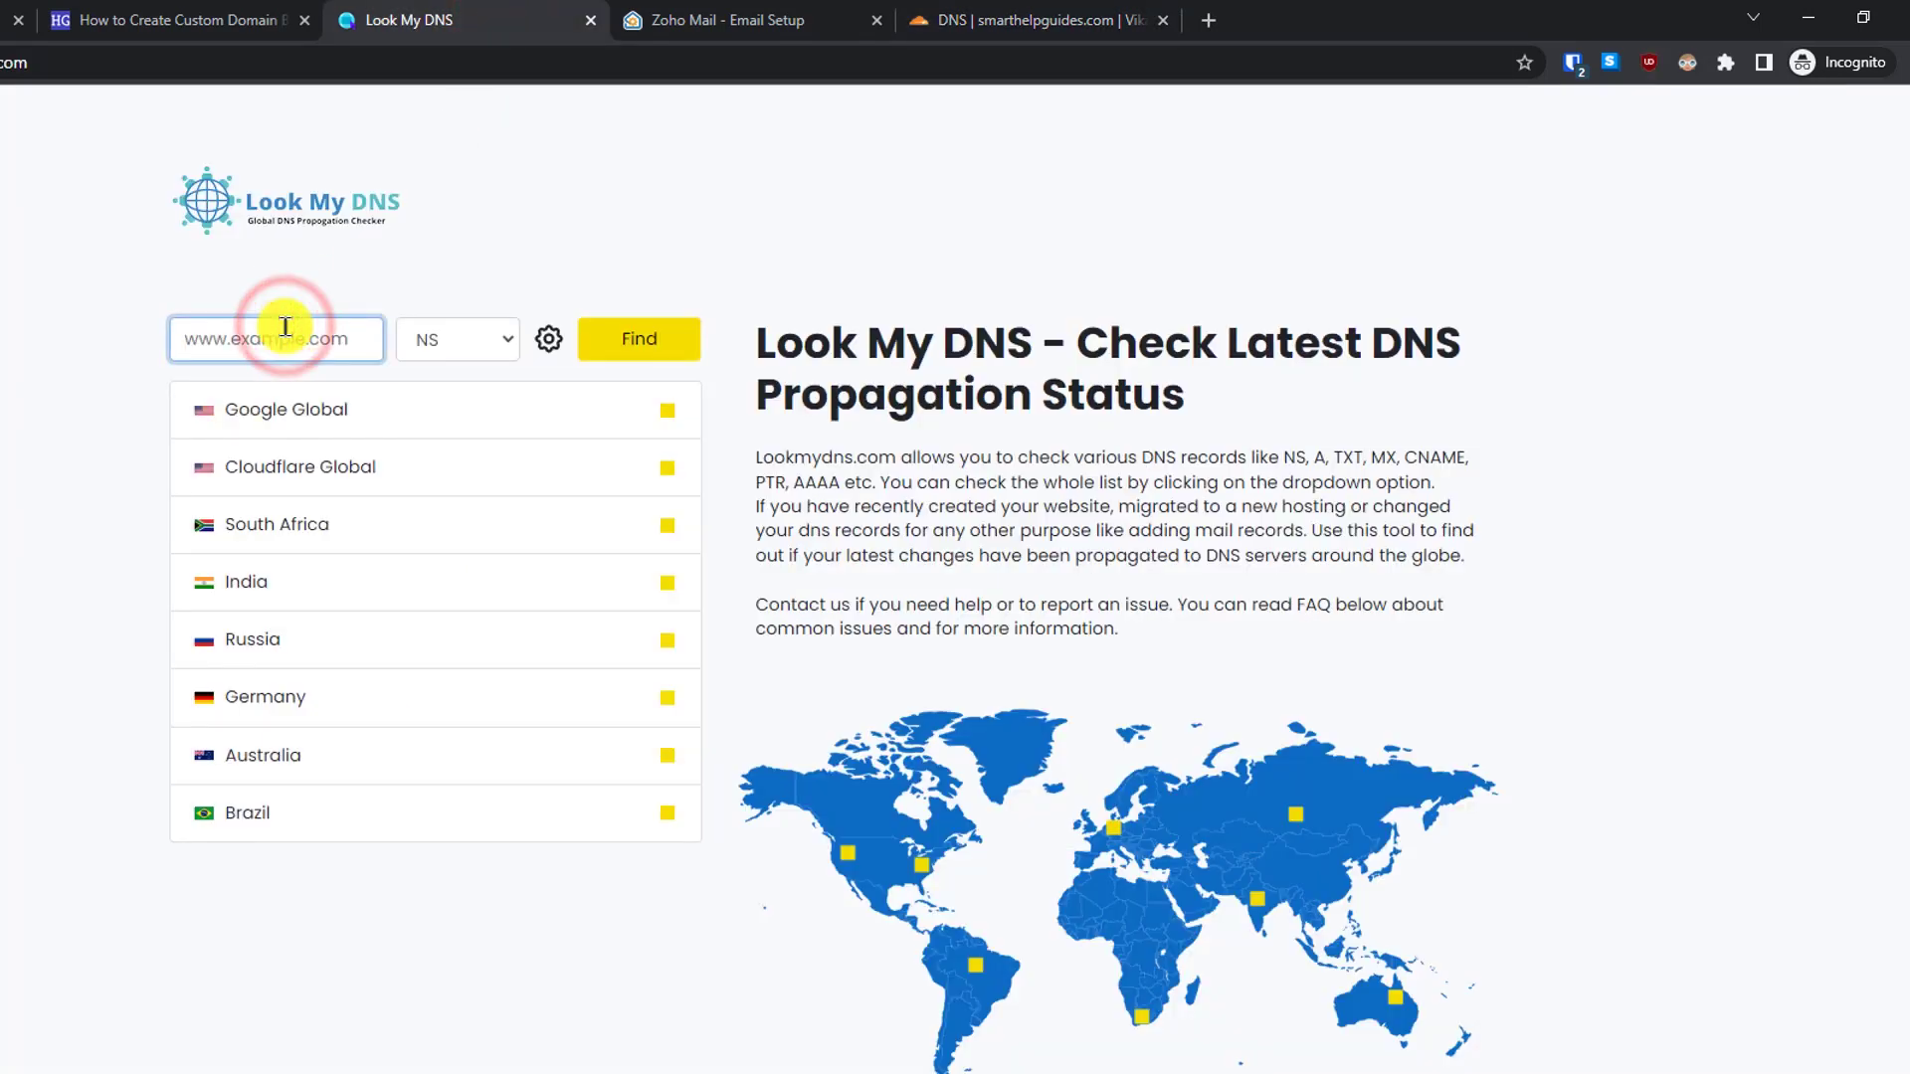
type("smarthelpguides.com")
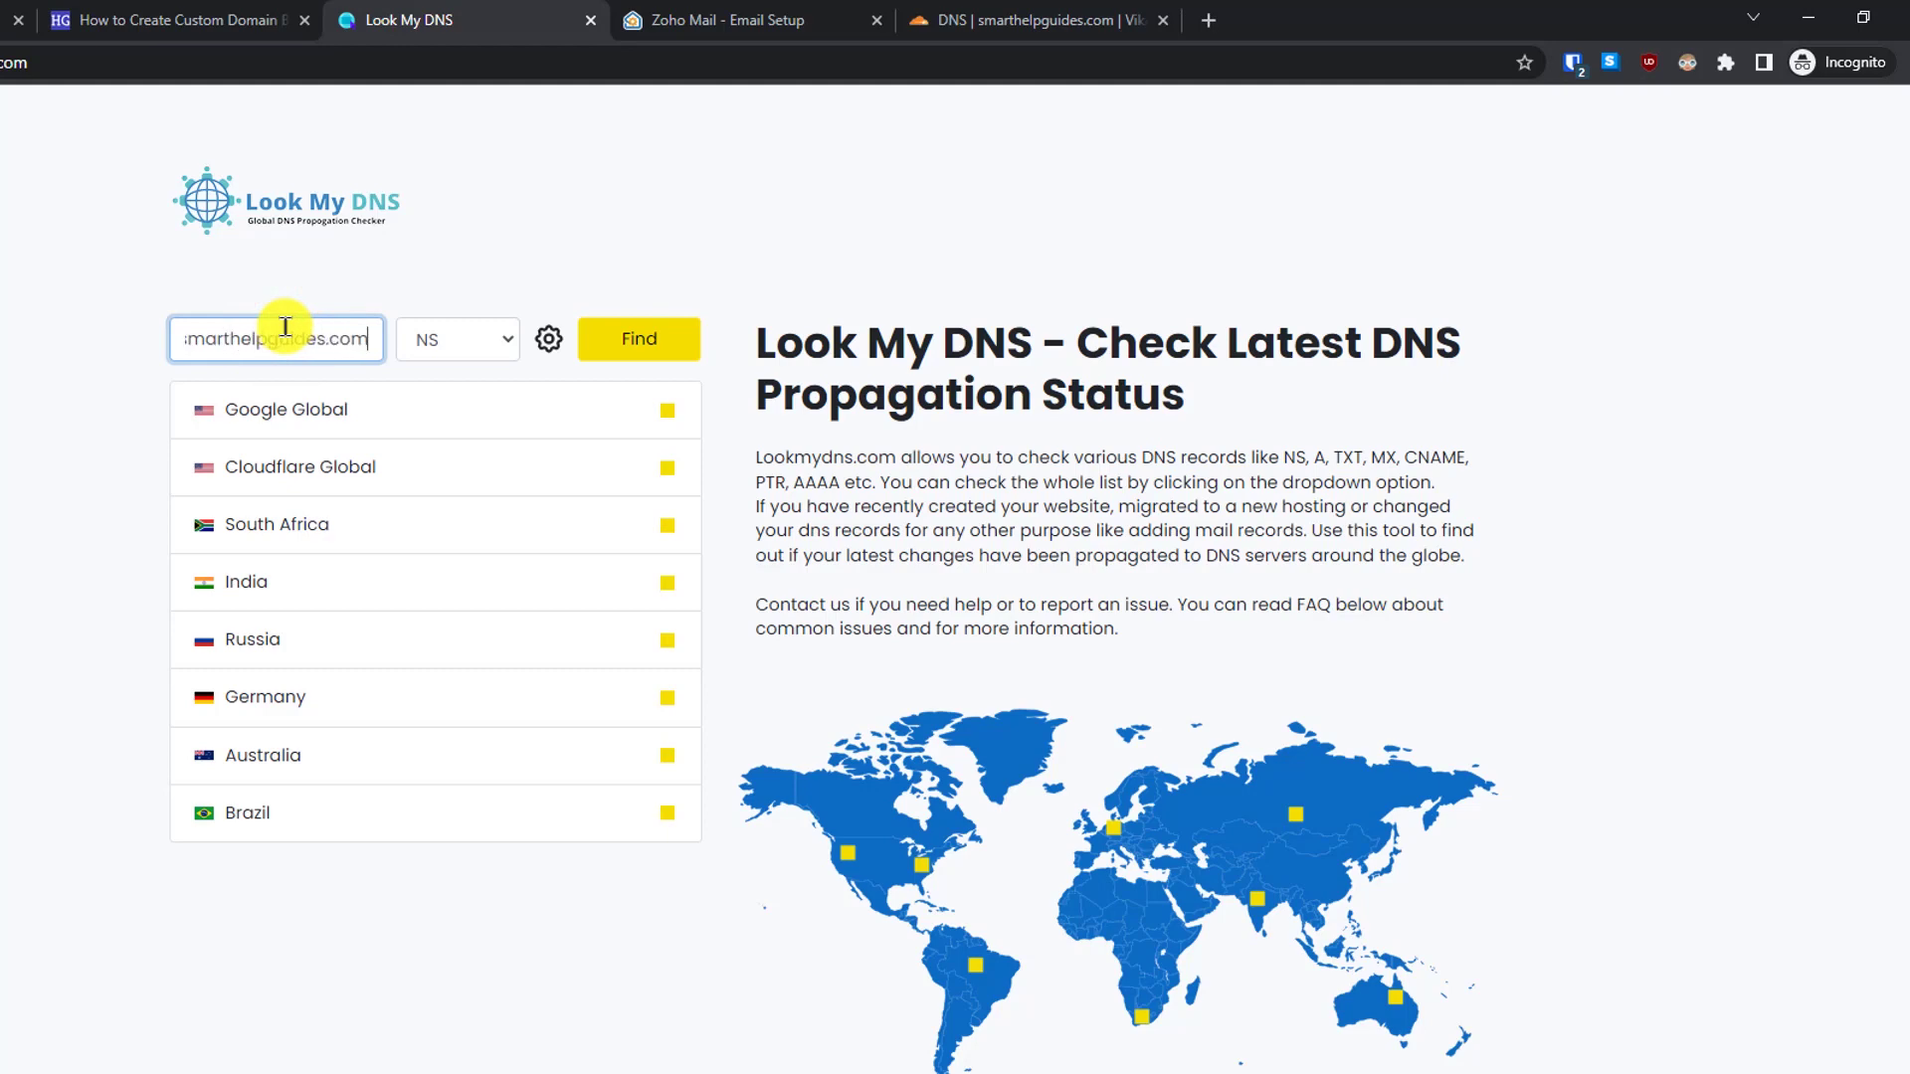
left_click(453, 344)
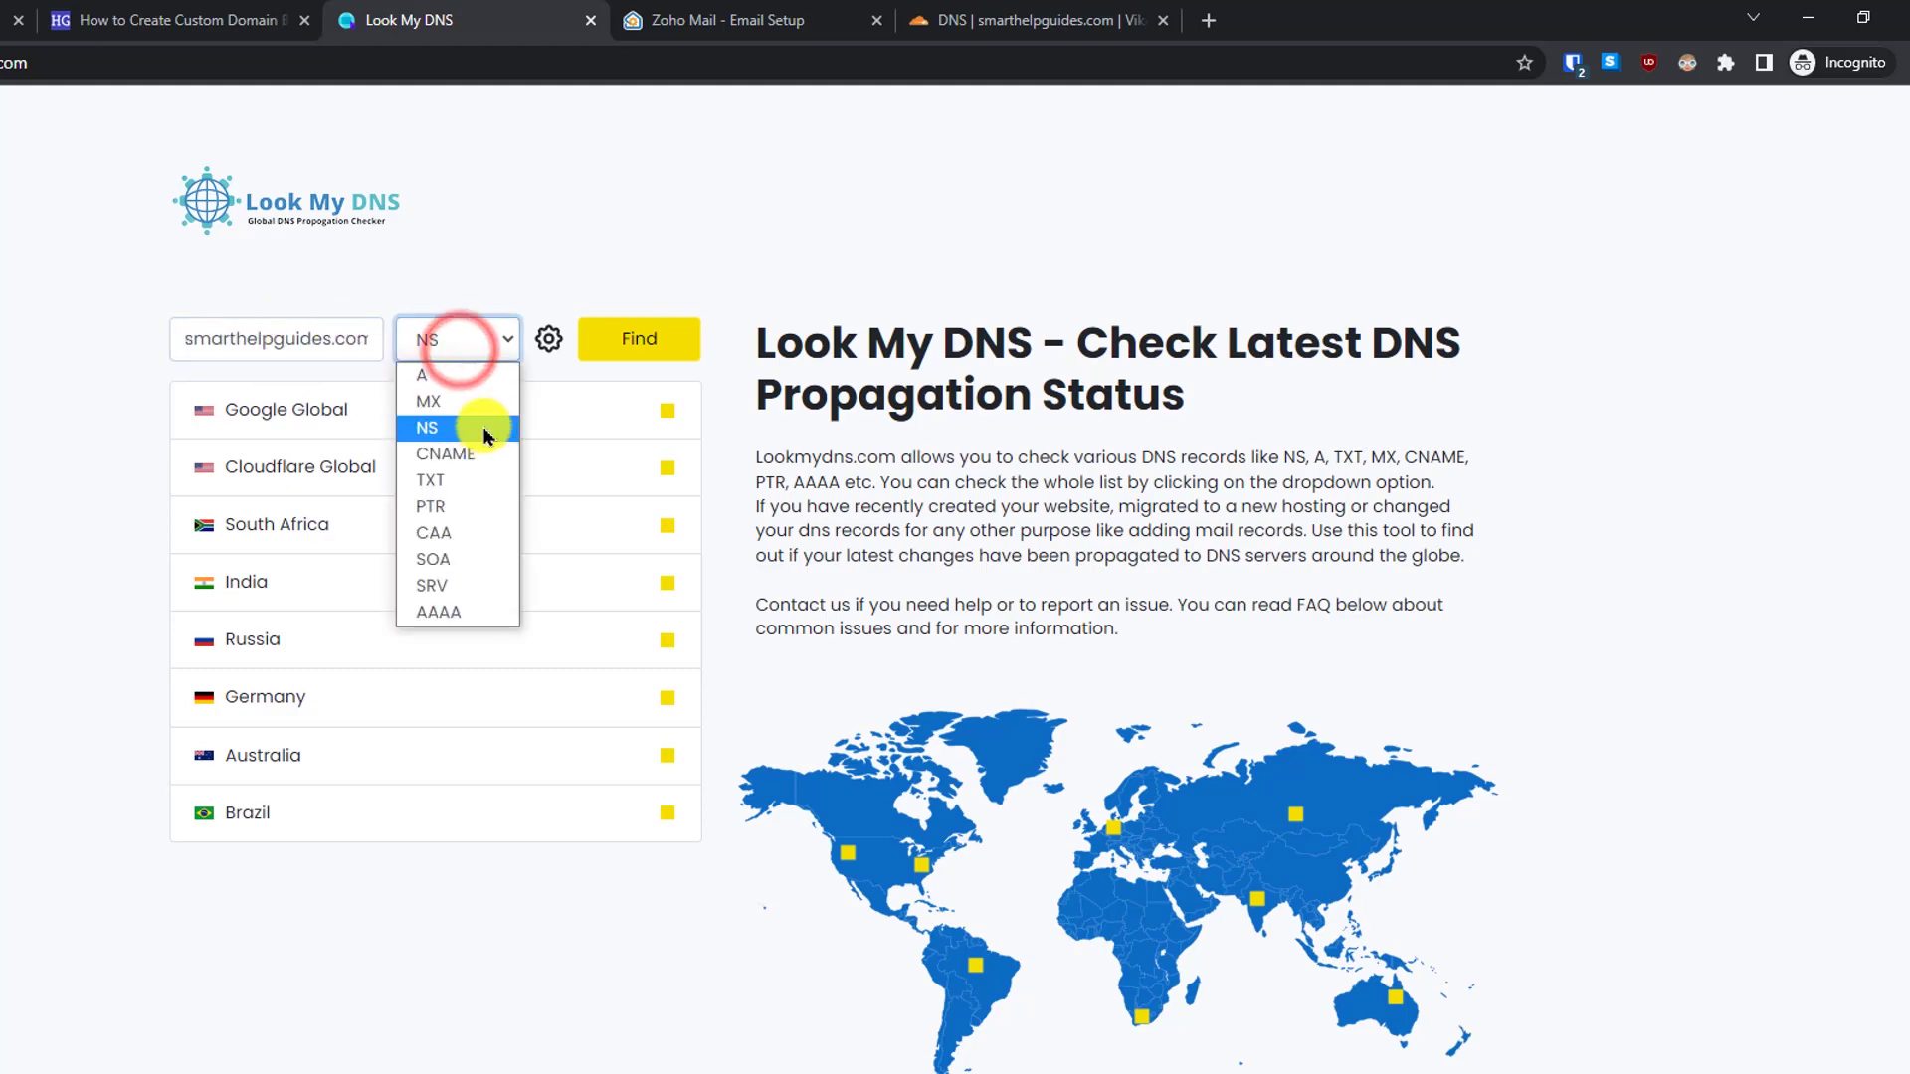
left_click(476, 481)
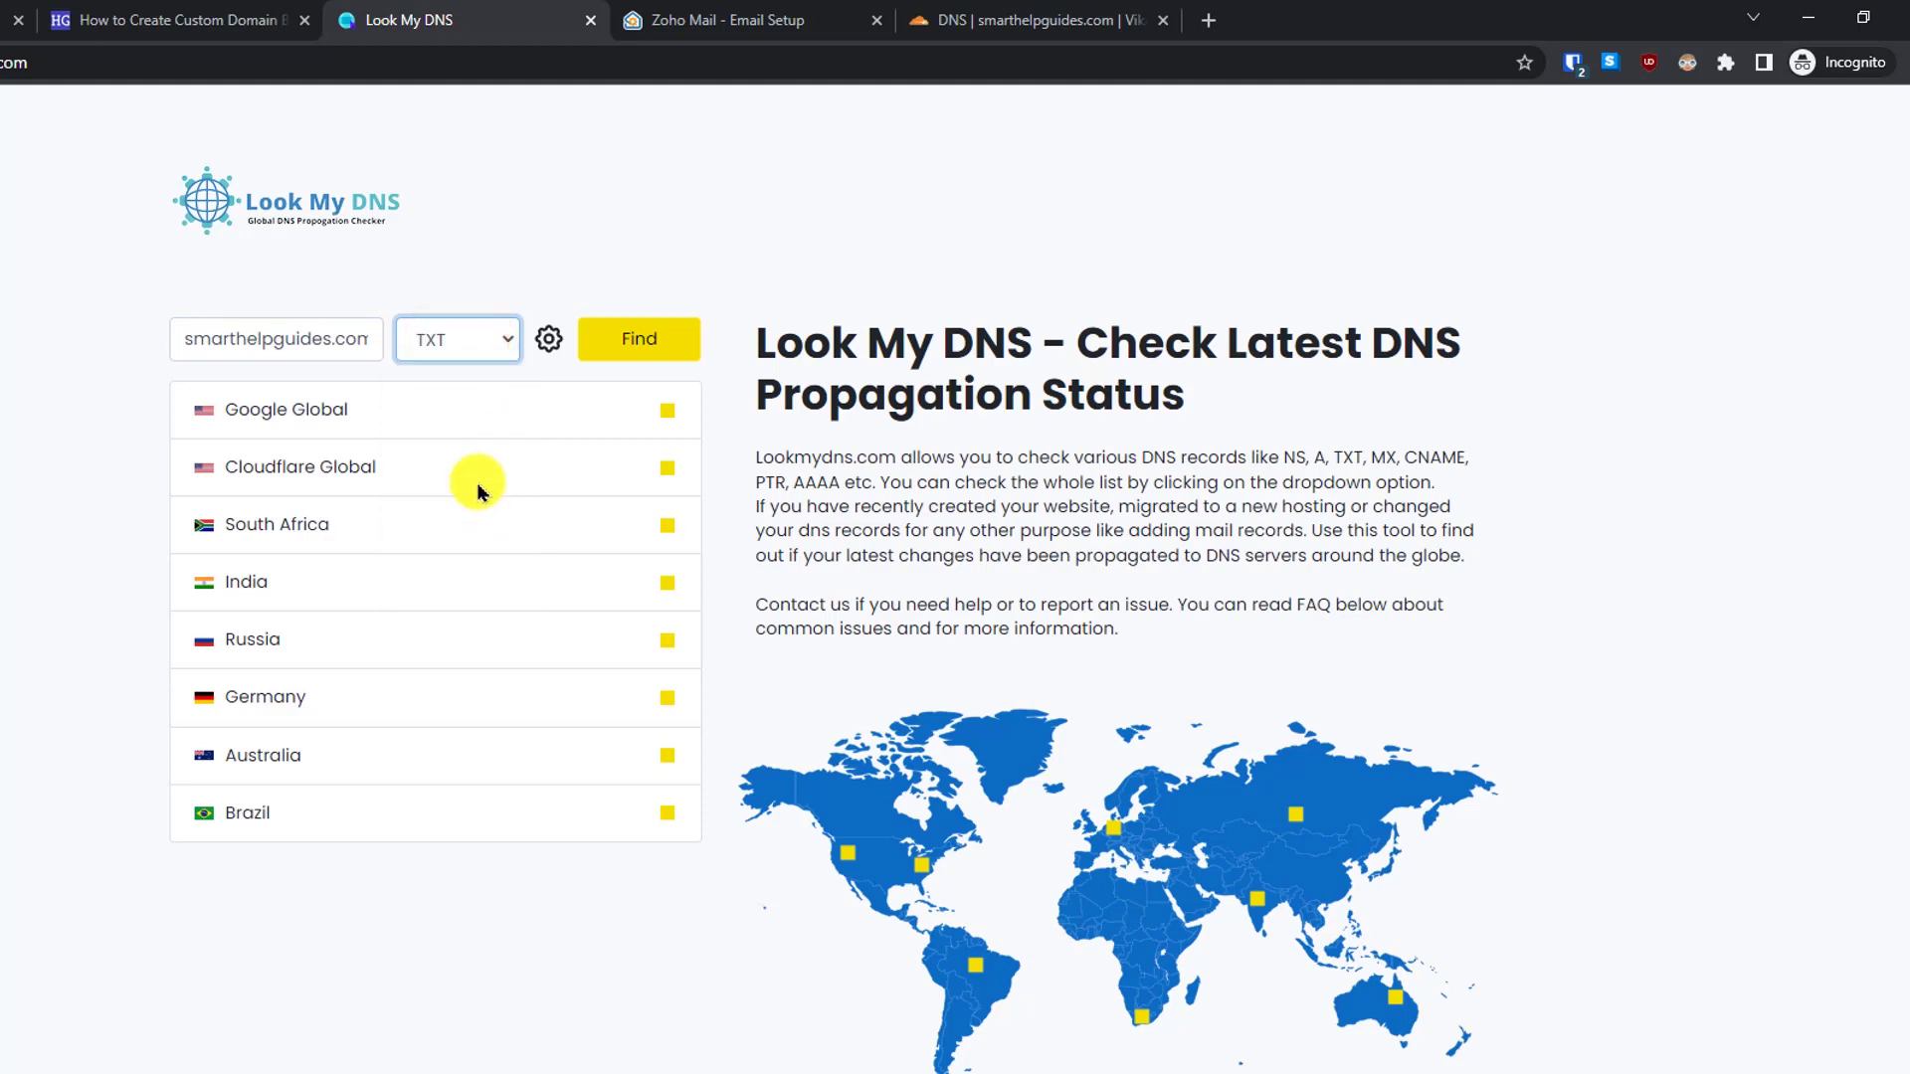
left_click(623, 343)
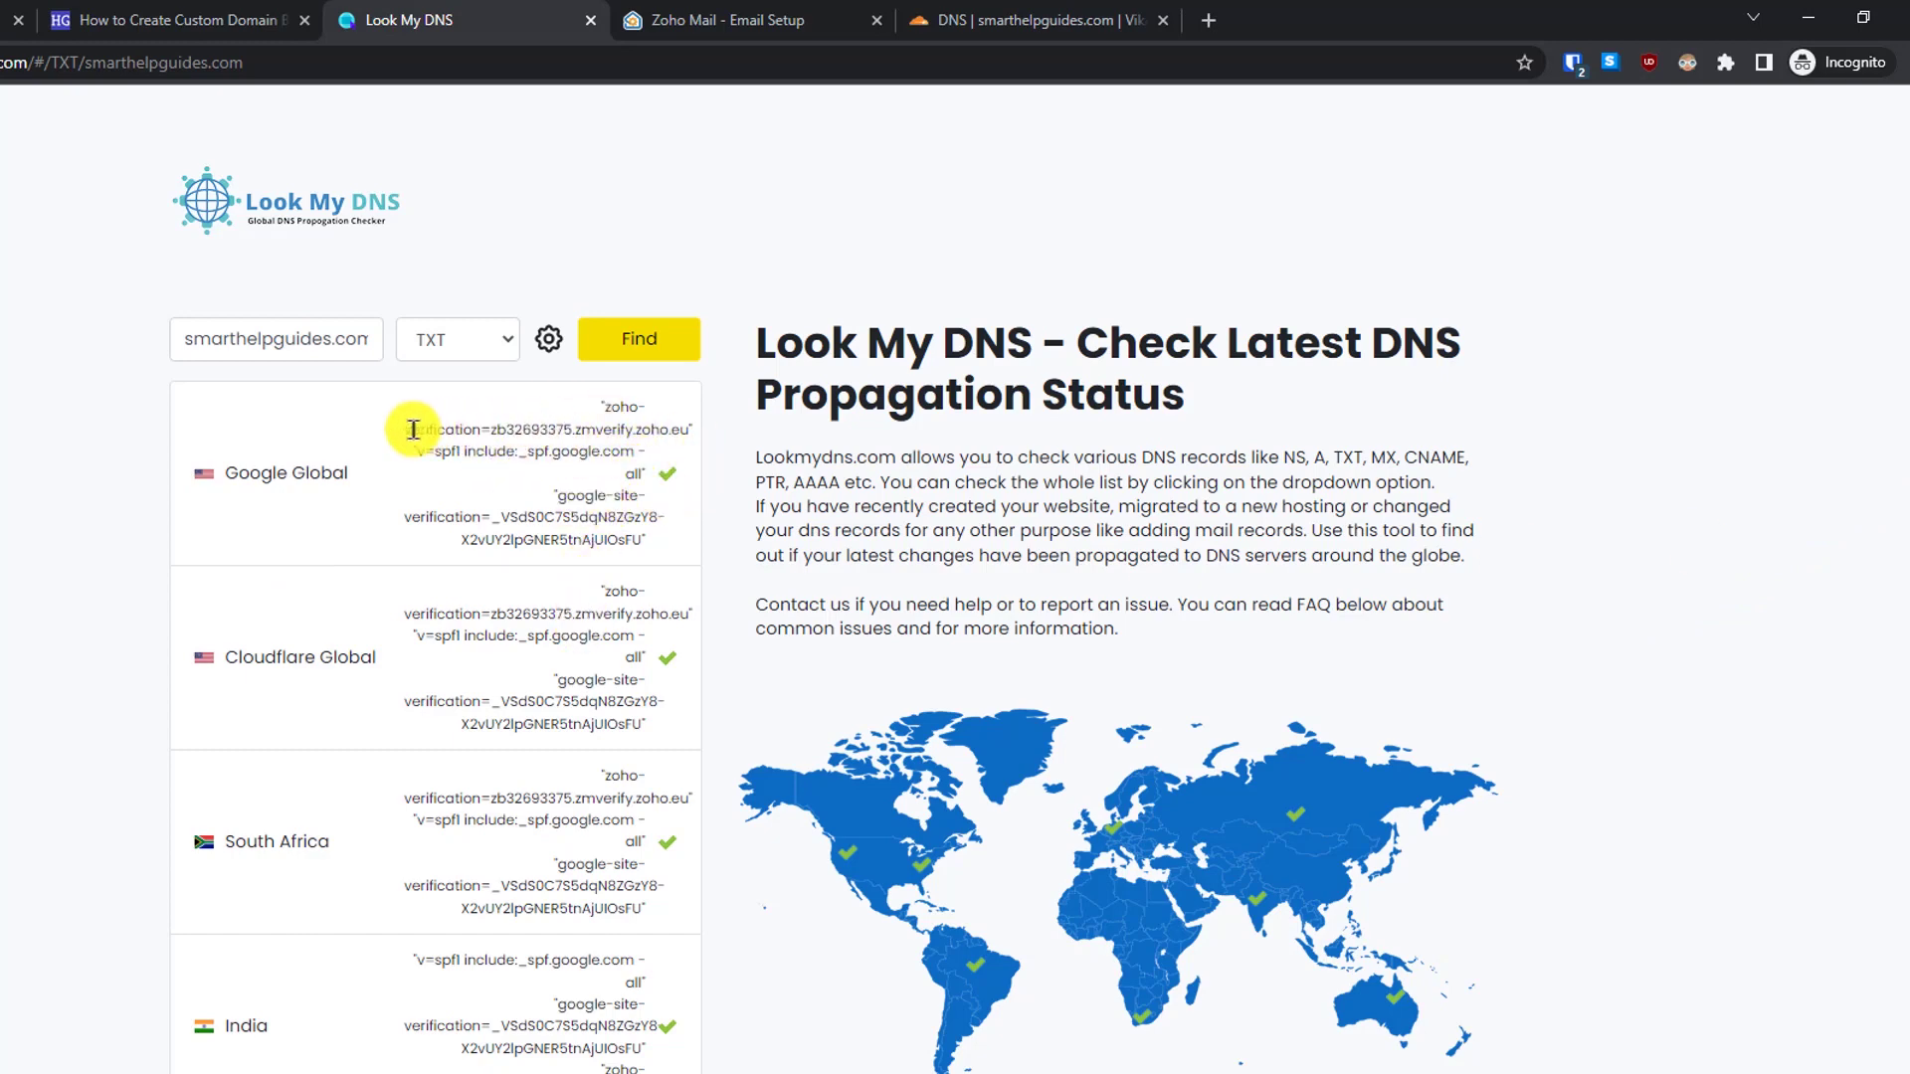
left_click_drag(644, 449, 607, 408)
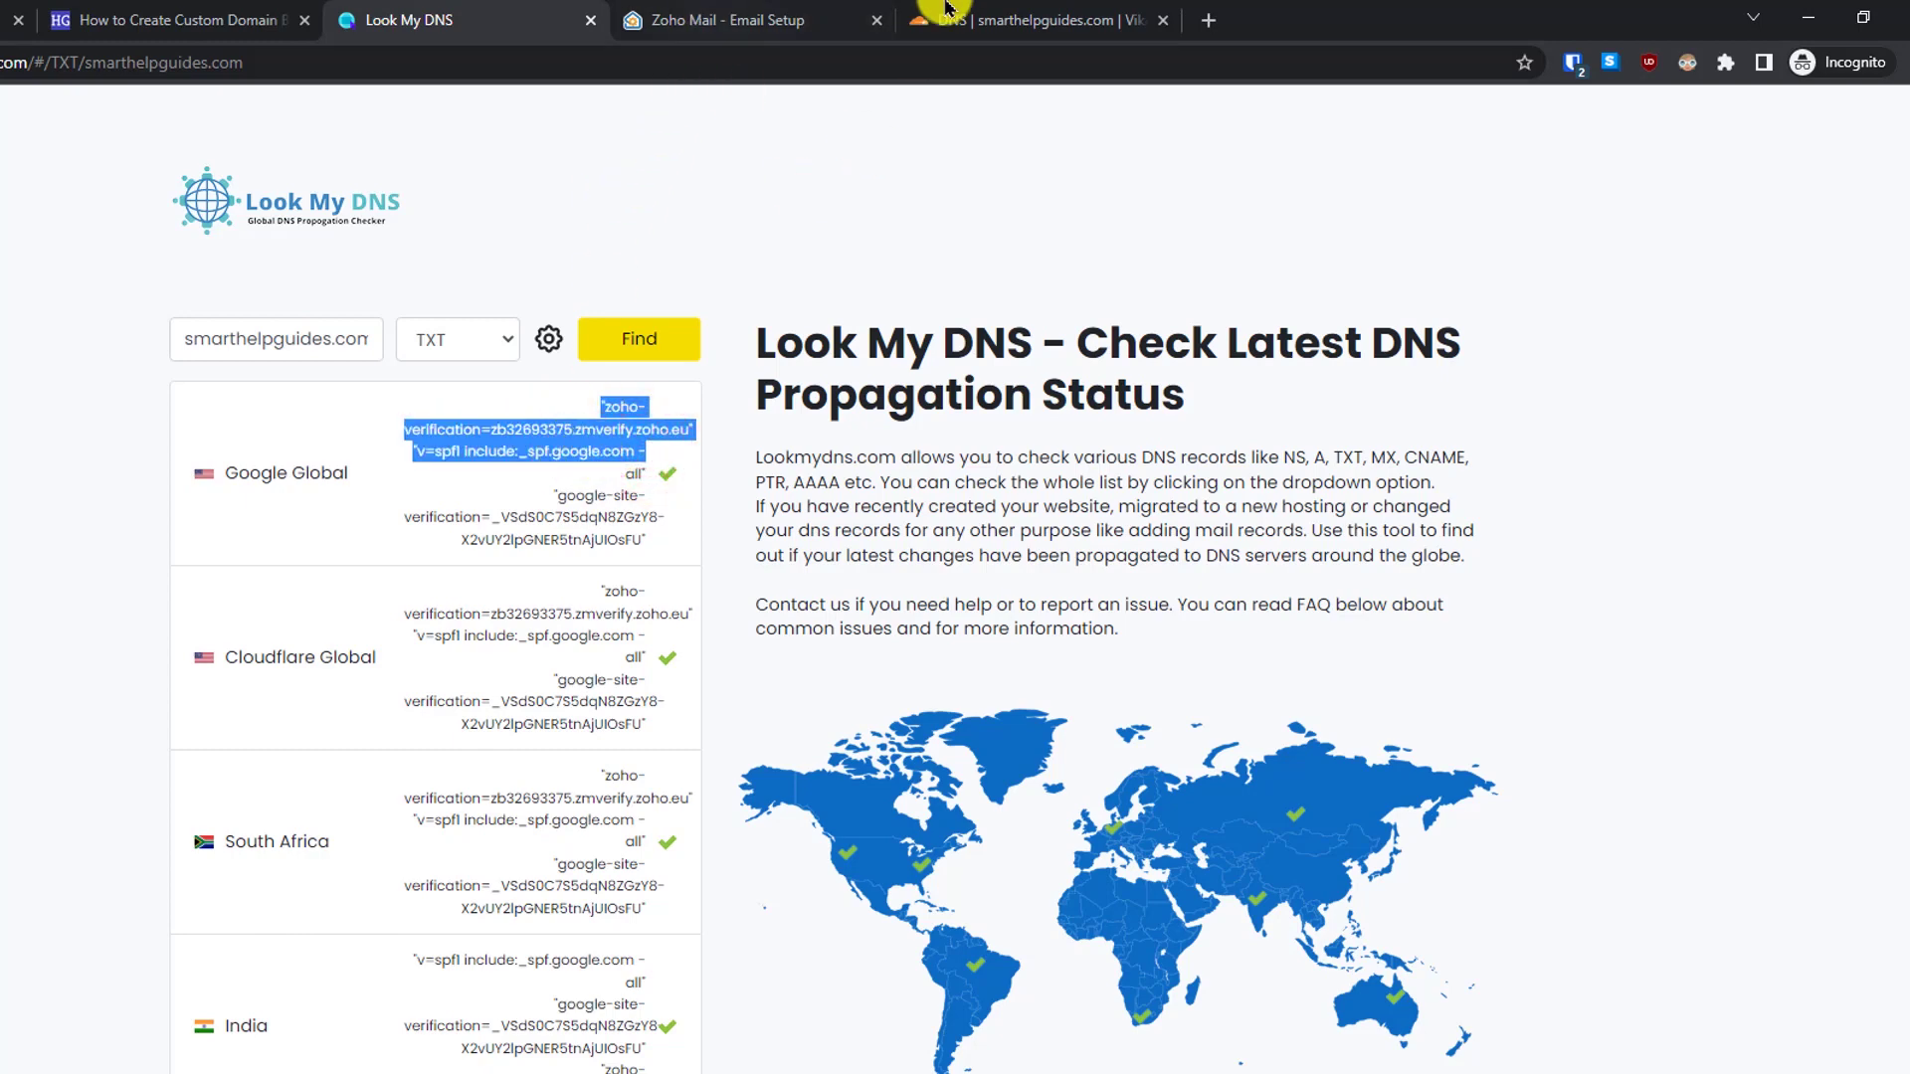
left_click(944, 383)
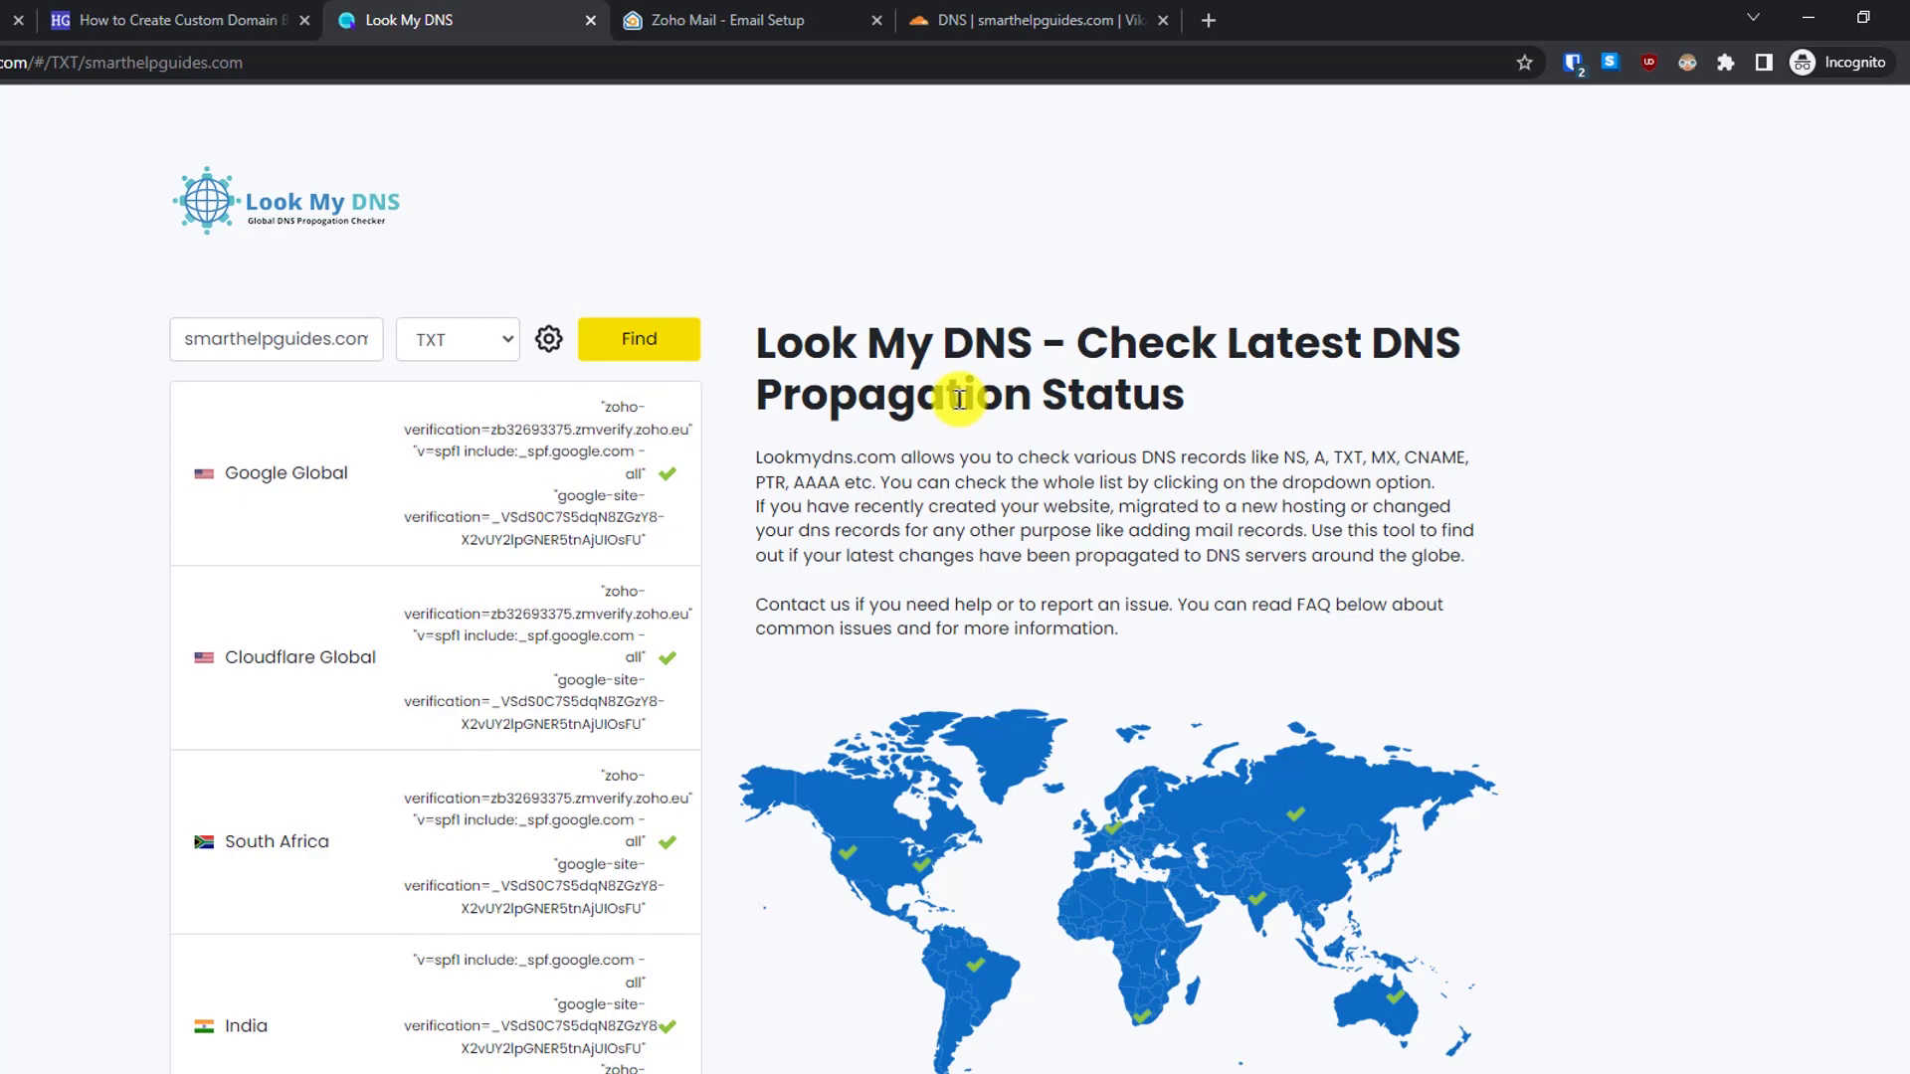
- Verify the smarthelpguides.com TXT record in Zoho's domain verification
left_click(779, 9)
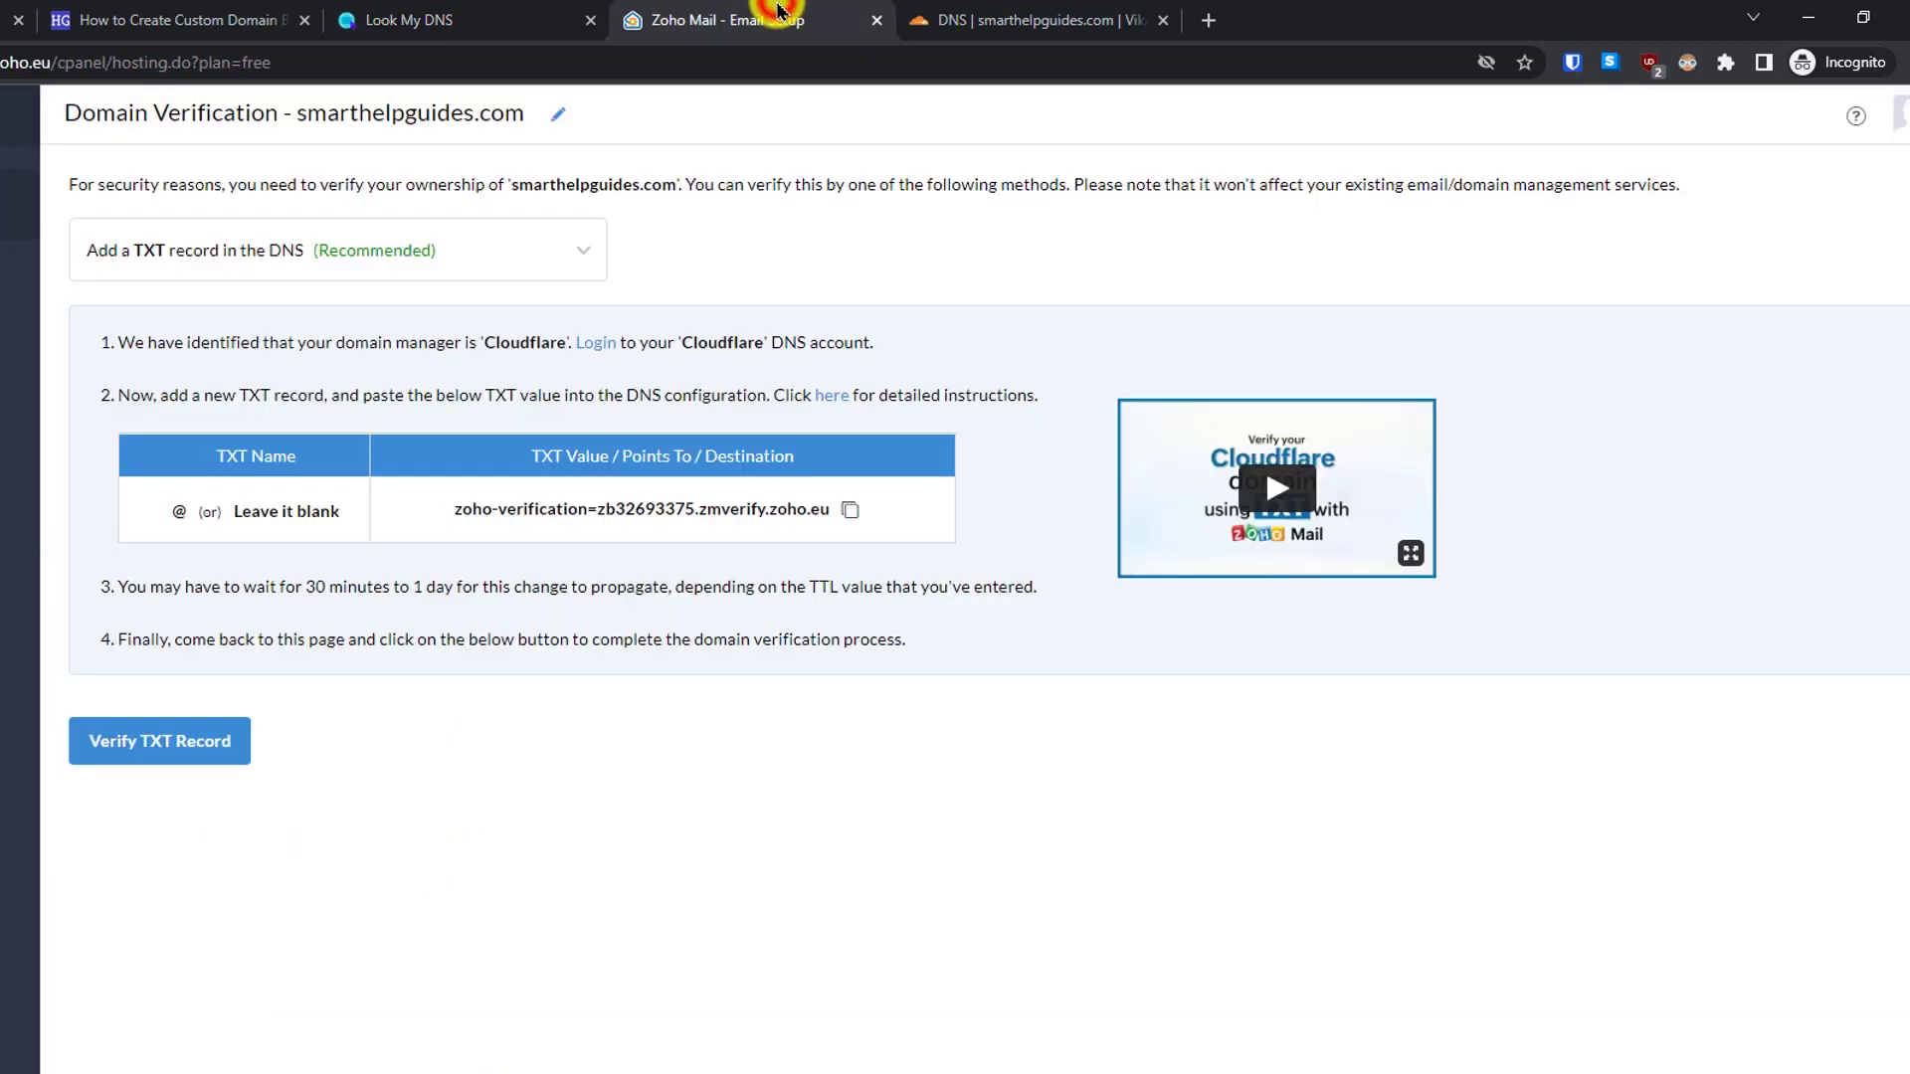
left_click(360, 12)
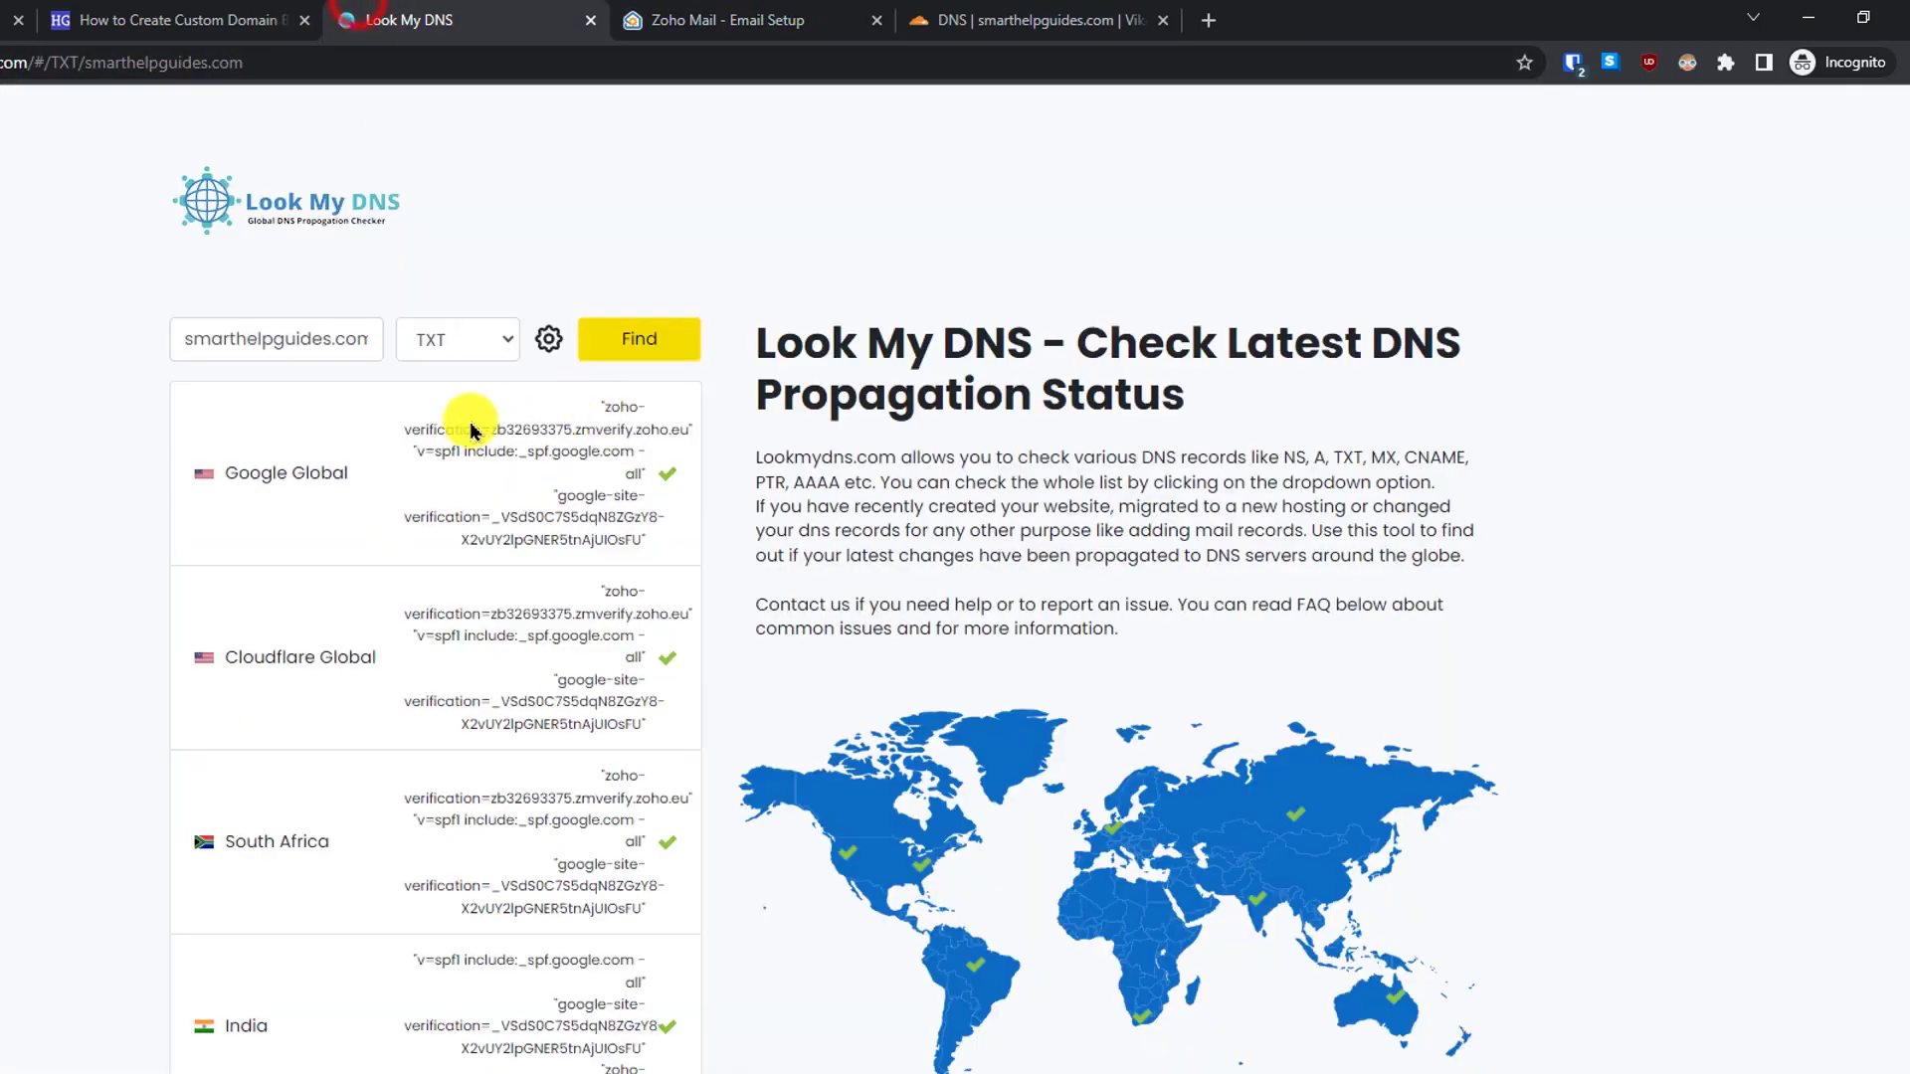
left_click(680, 14)
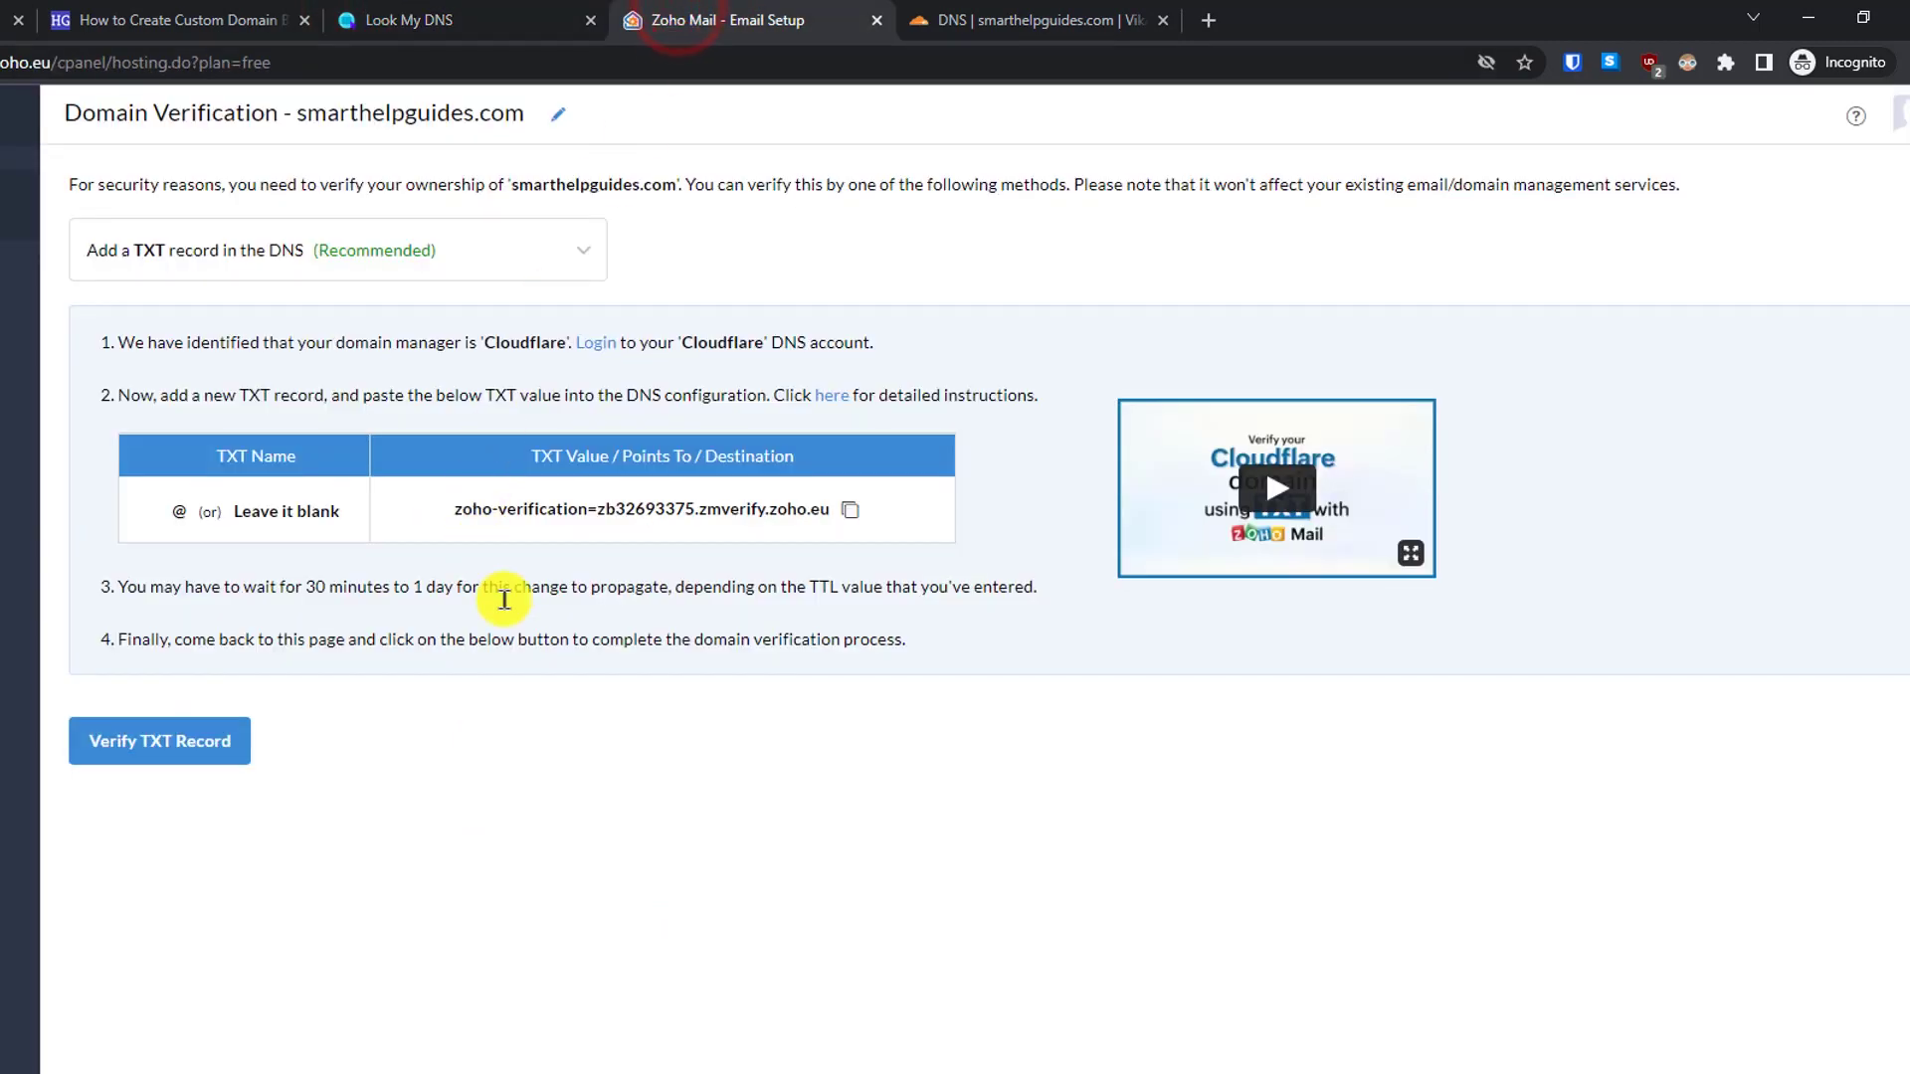
left_click(145, 744)
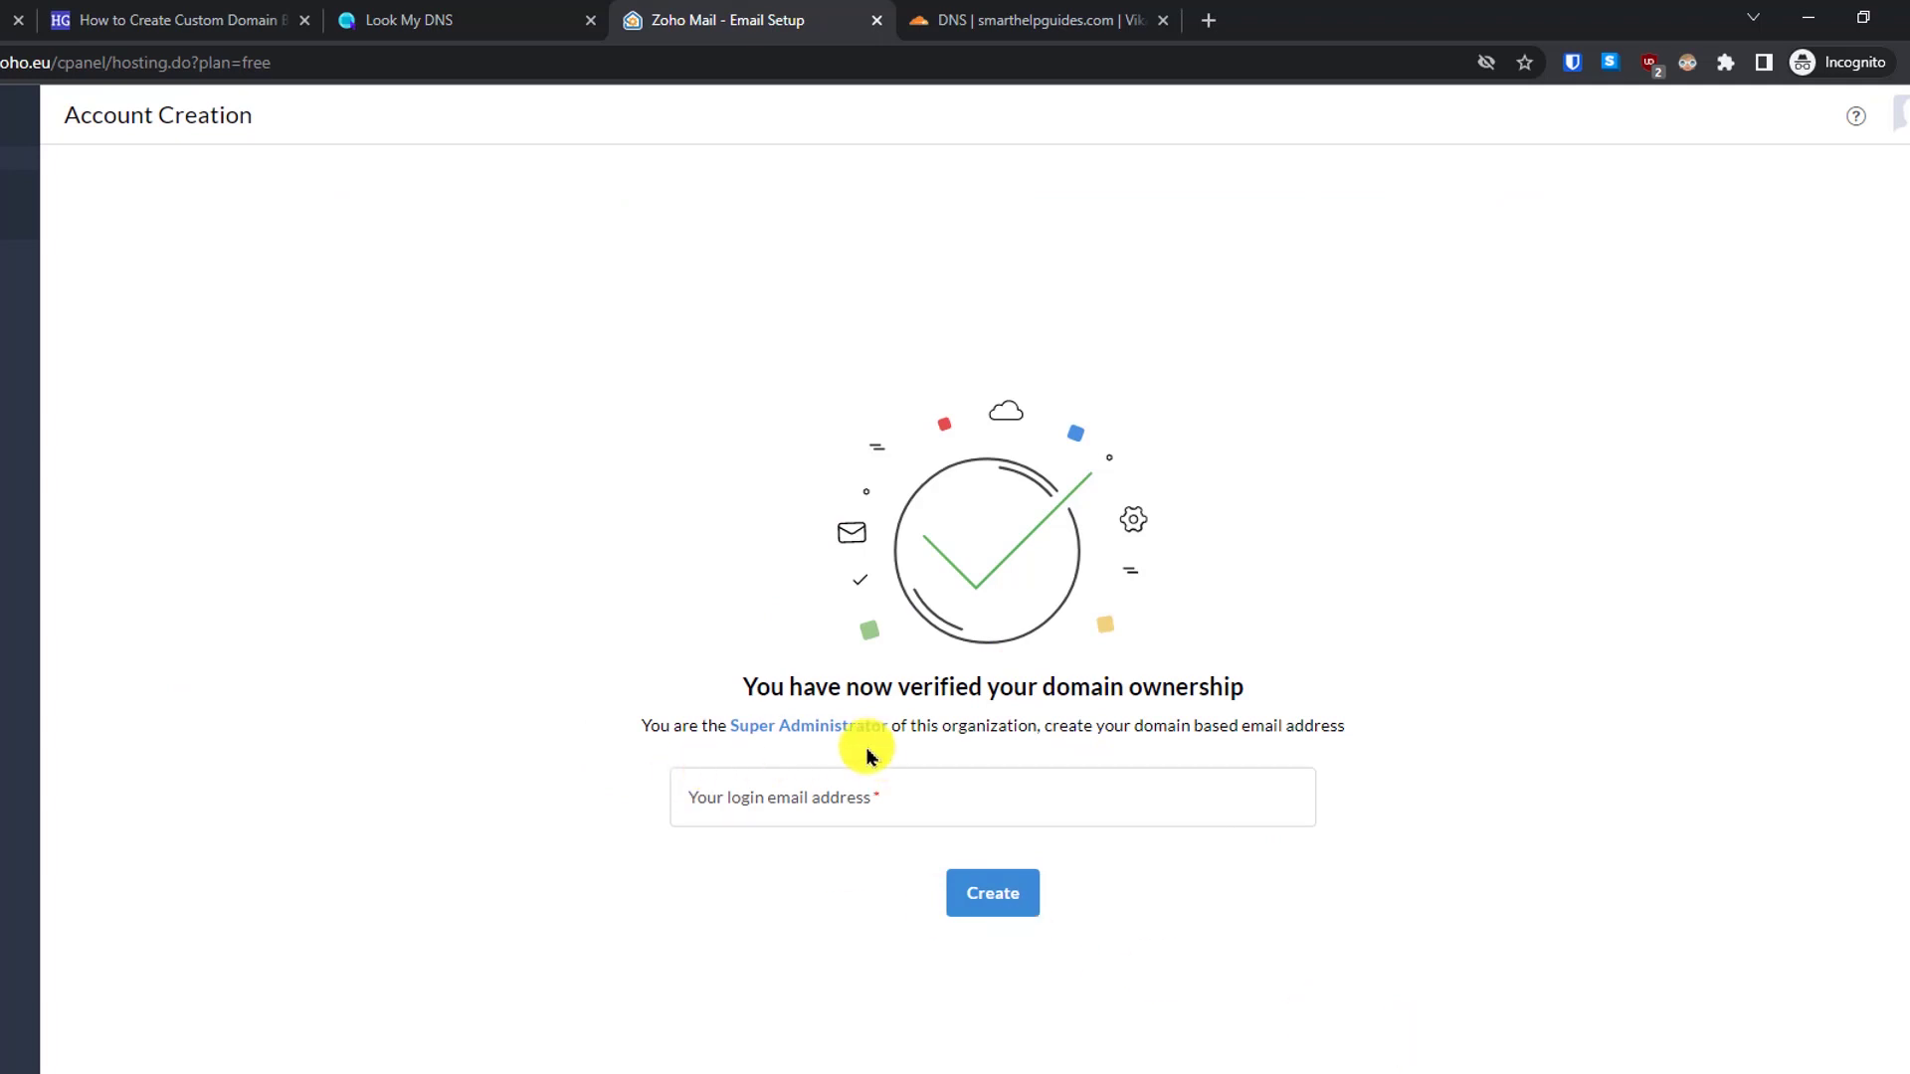
- Create the super-administrator login address on smarthelpguides.com
left_click(1375, 1030)
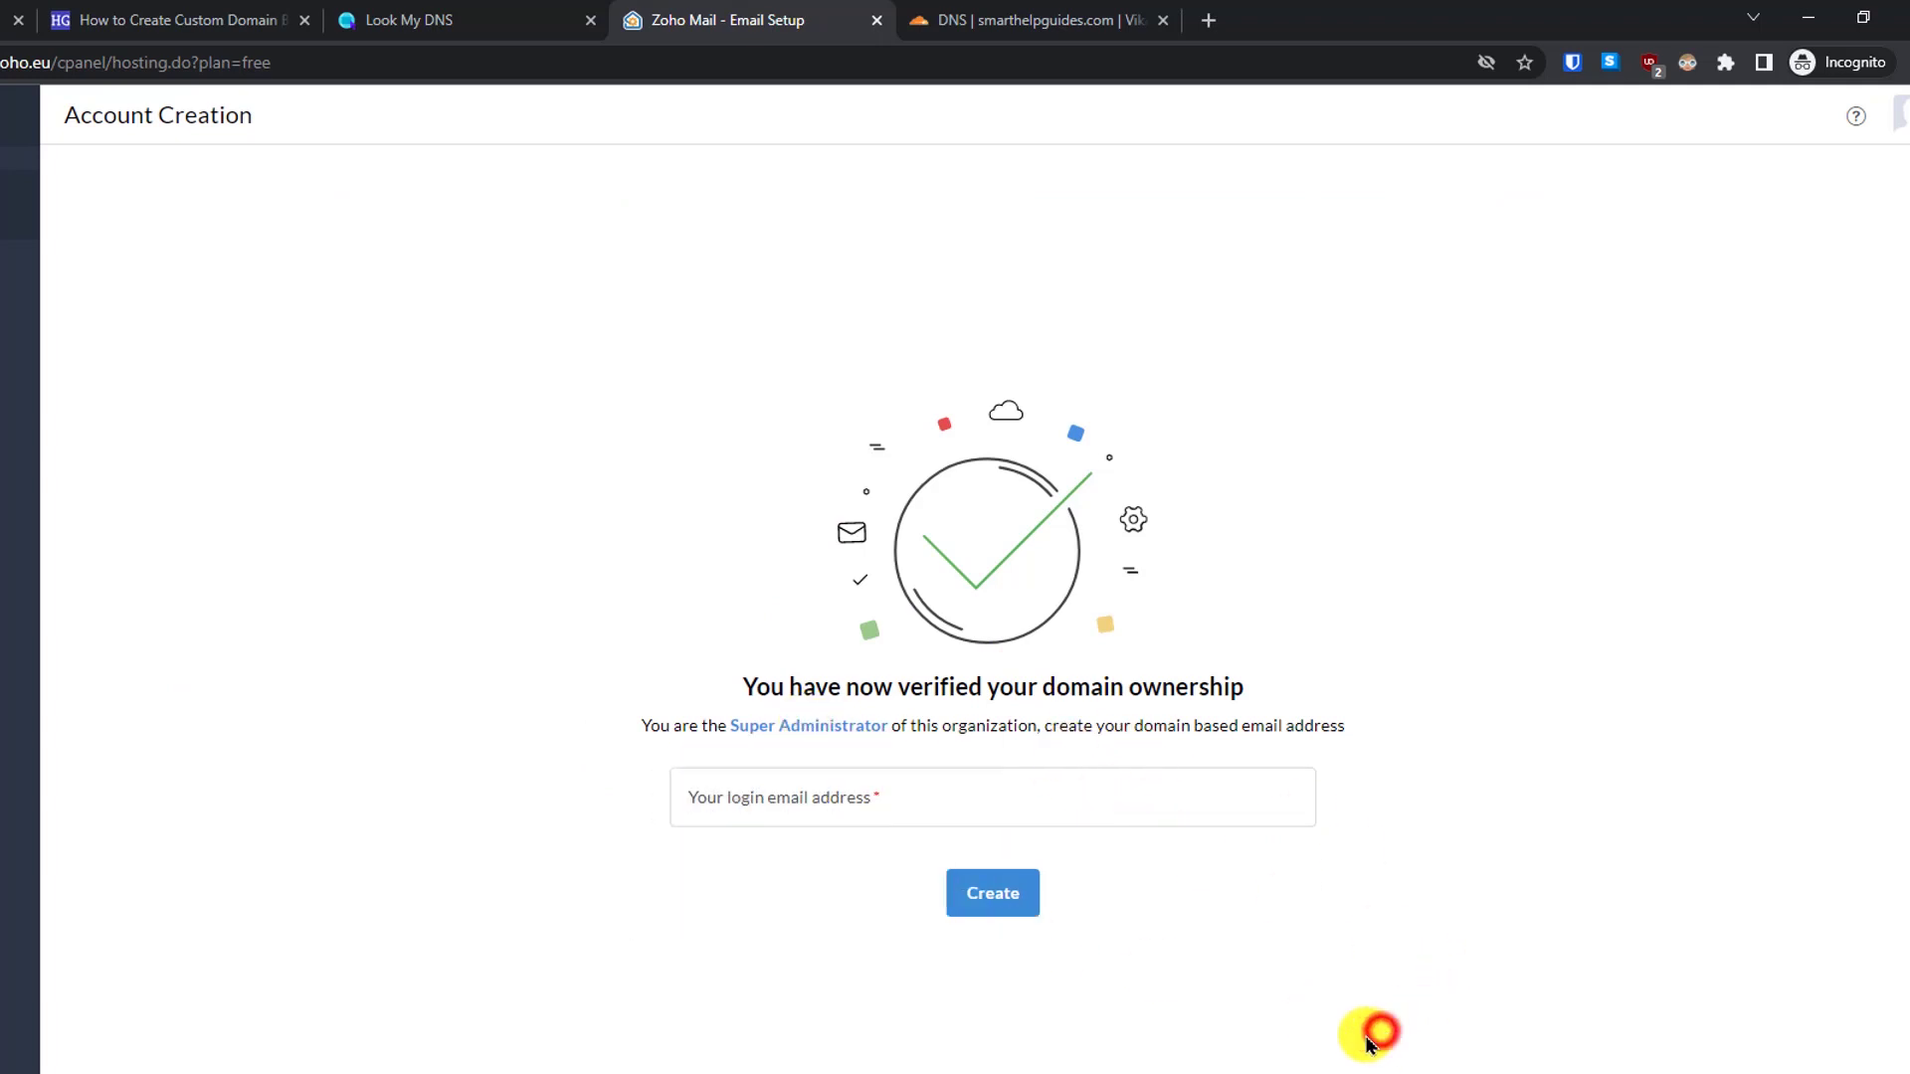
left_click(841, 766)
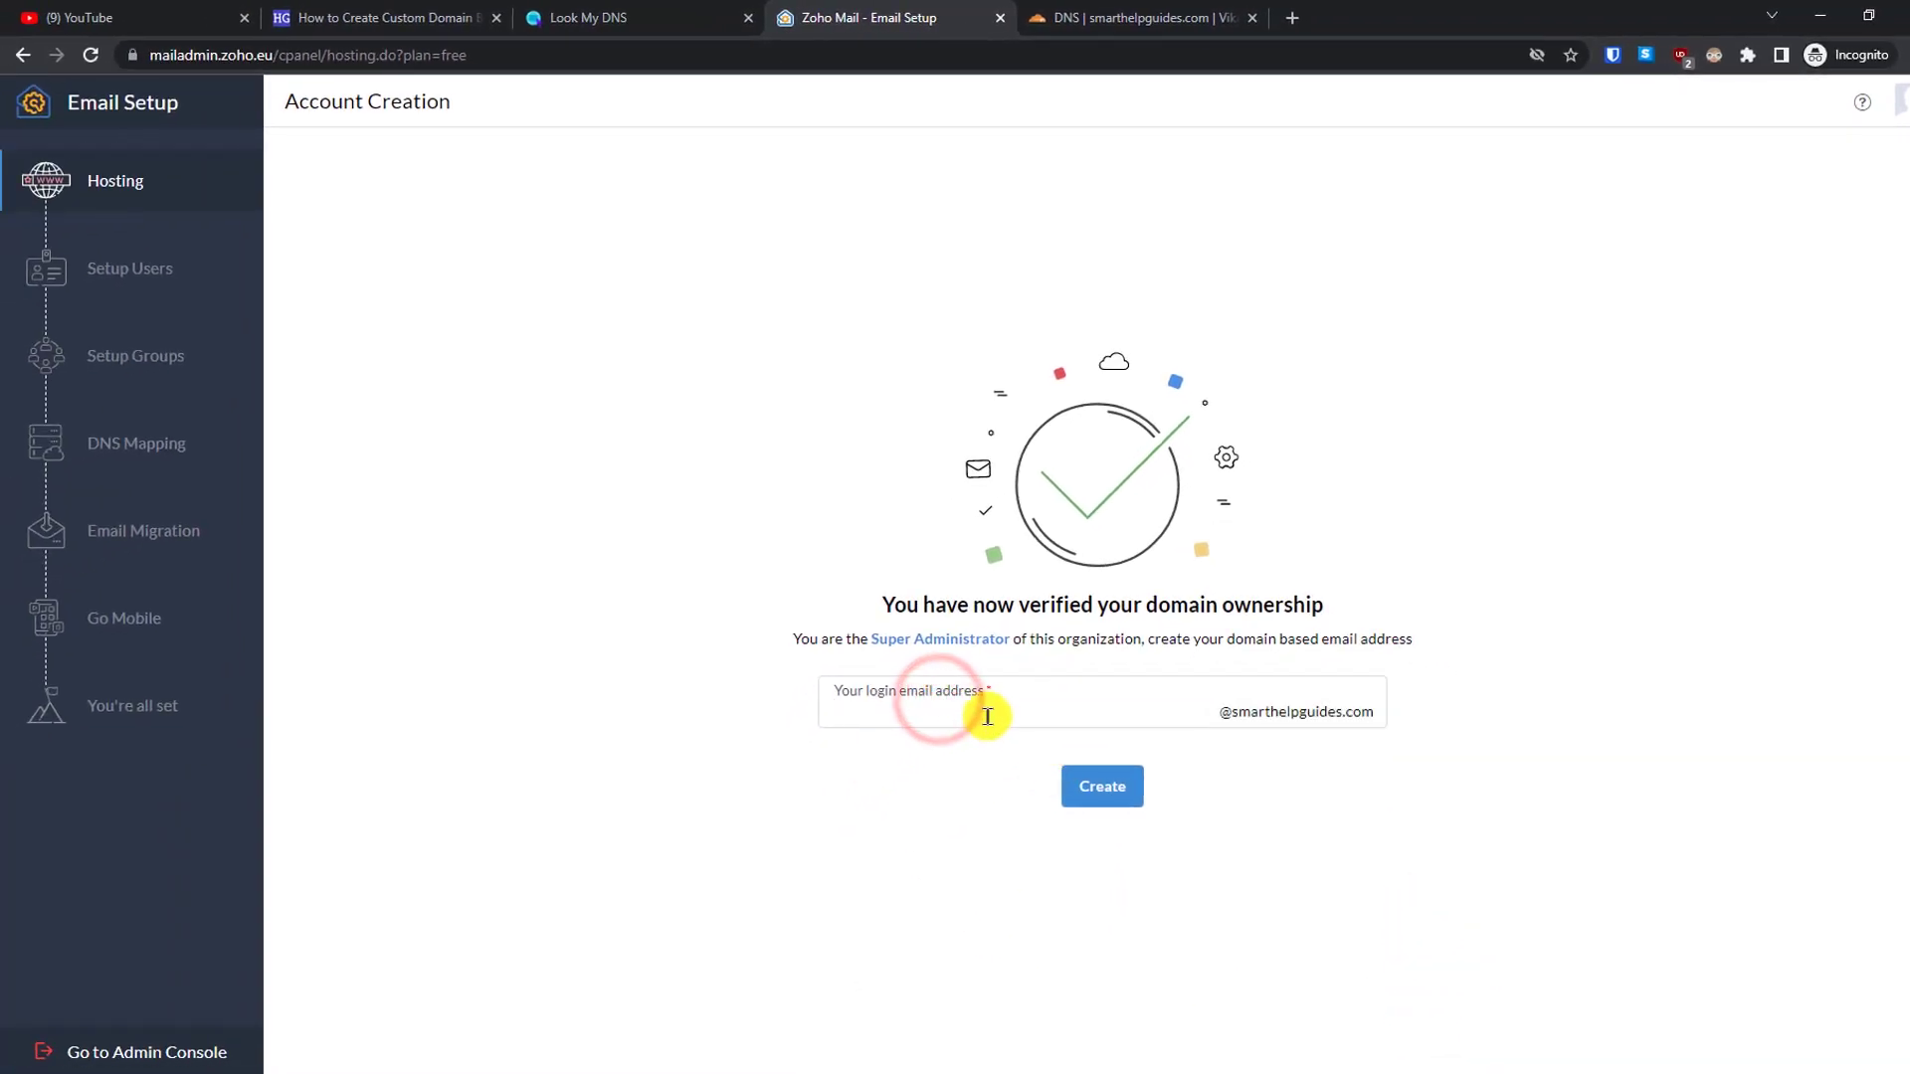
left_click(1444, 892)
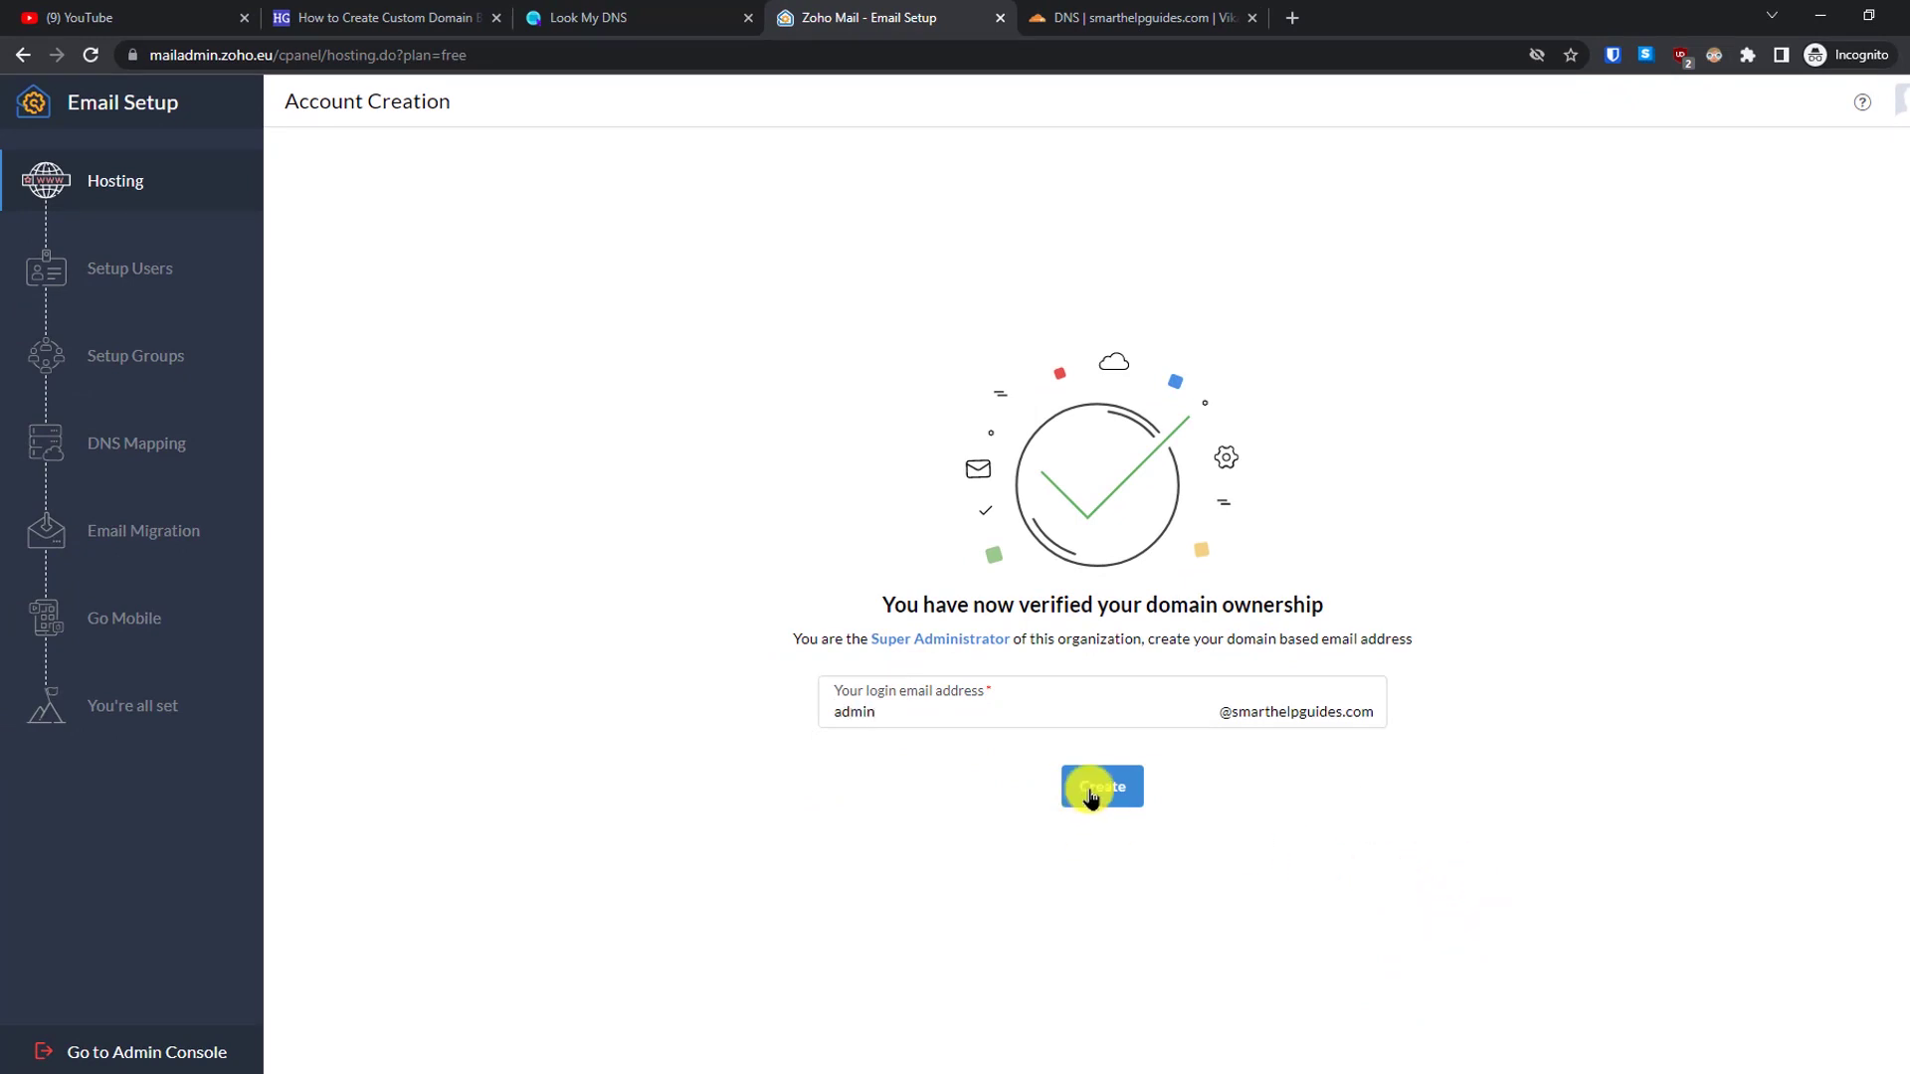
left_click(1091, 793)
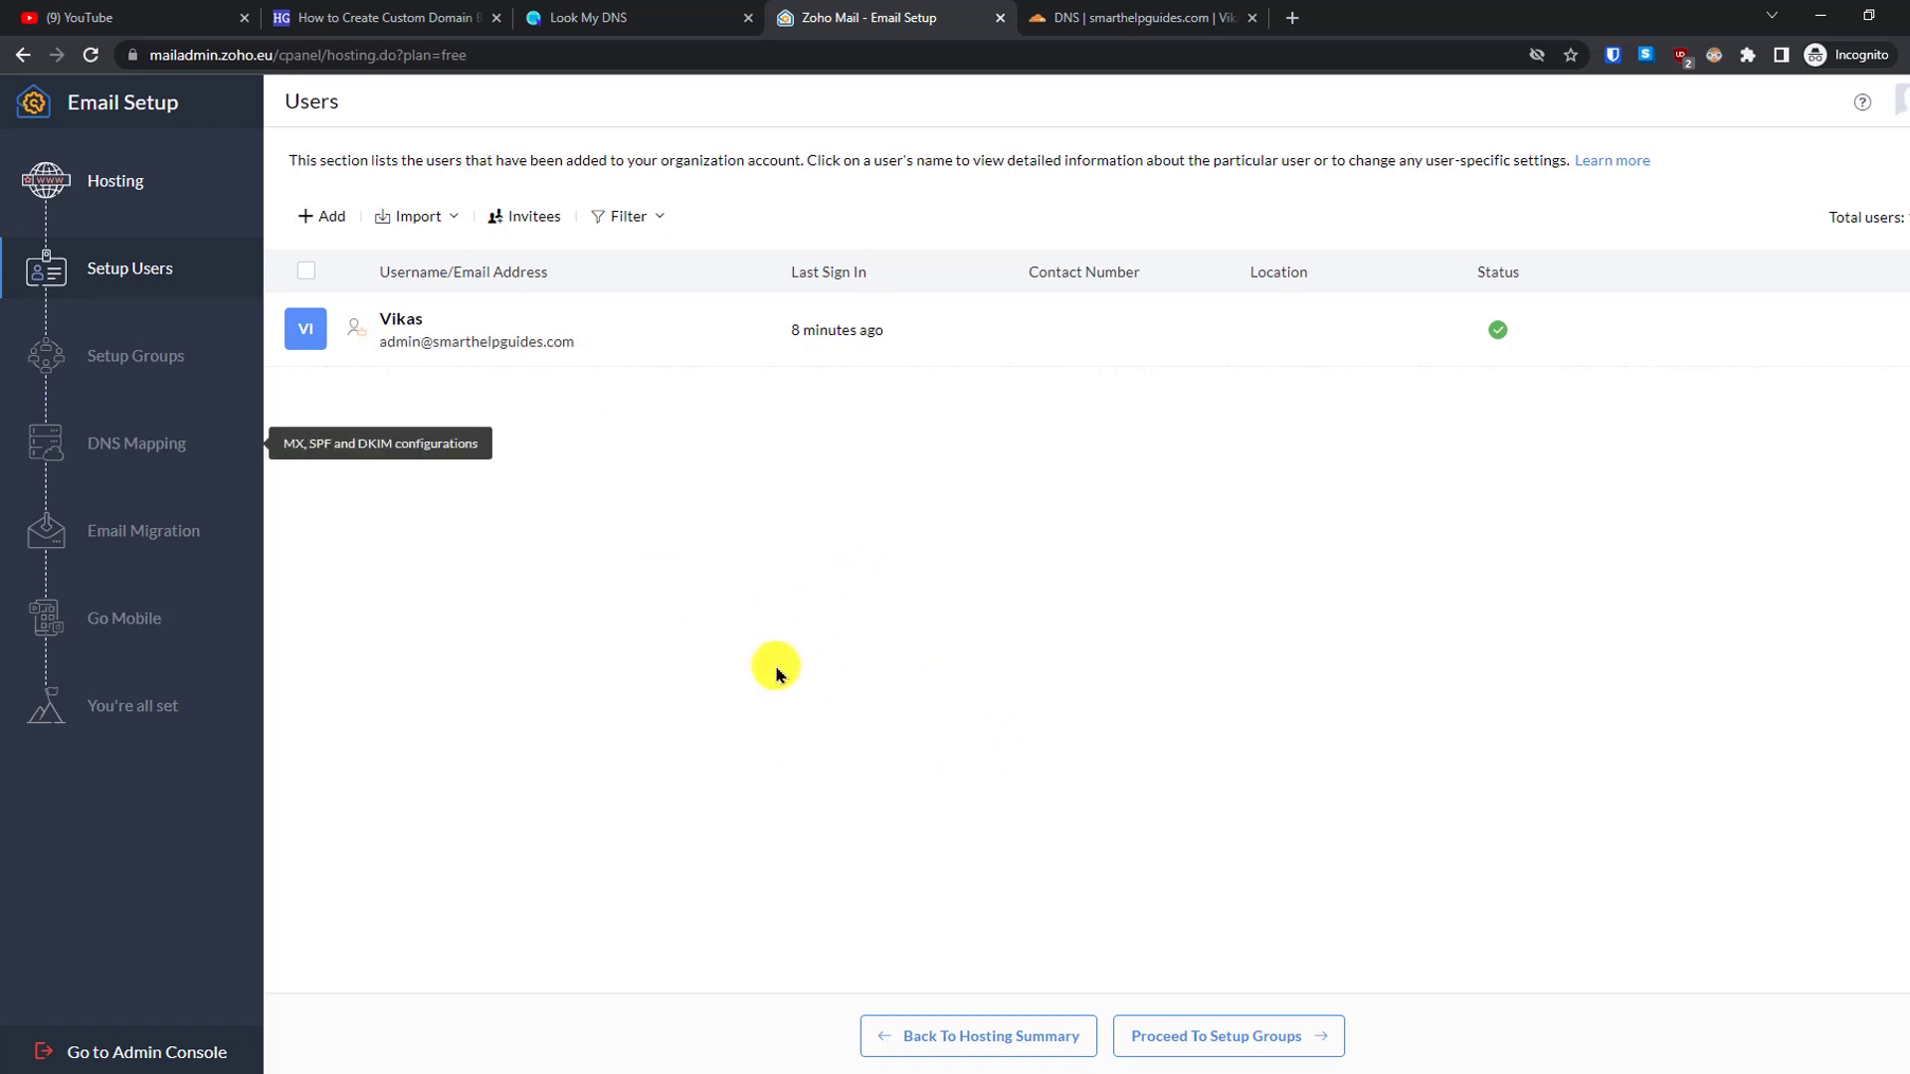
- Move past Setup Groups without creating any group to reach DNS Mapping
left_click(1243, 1037)
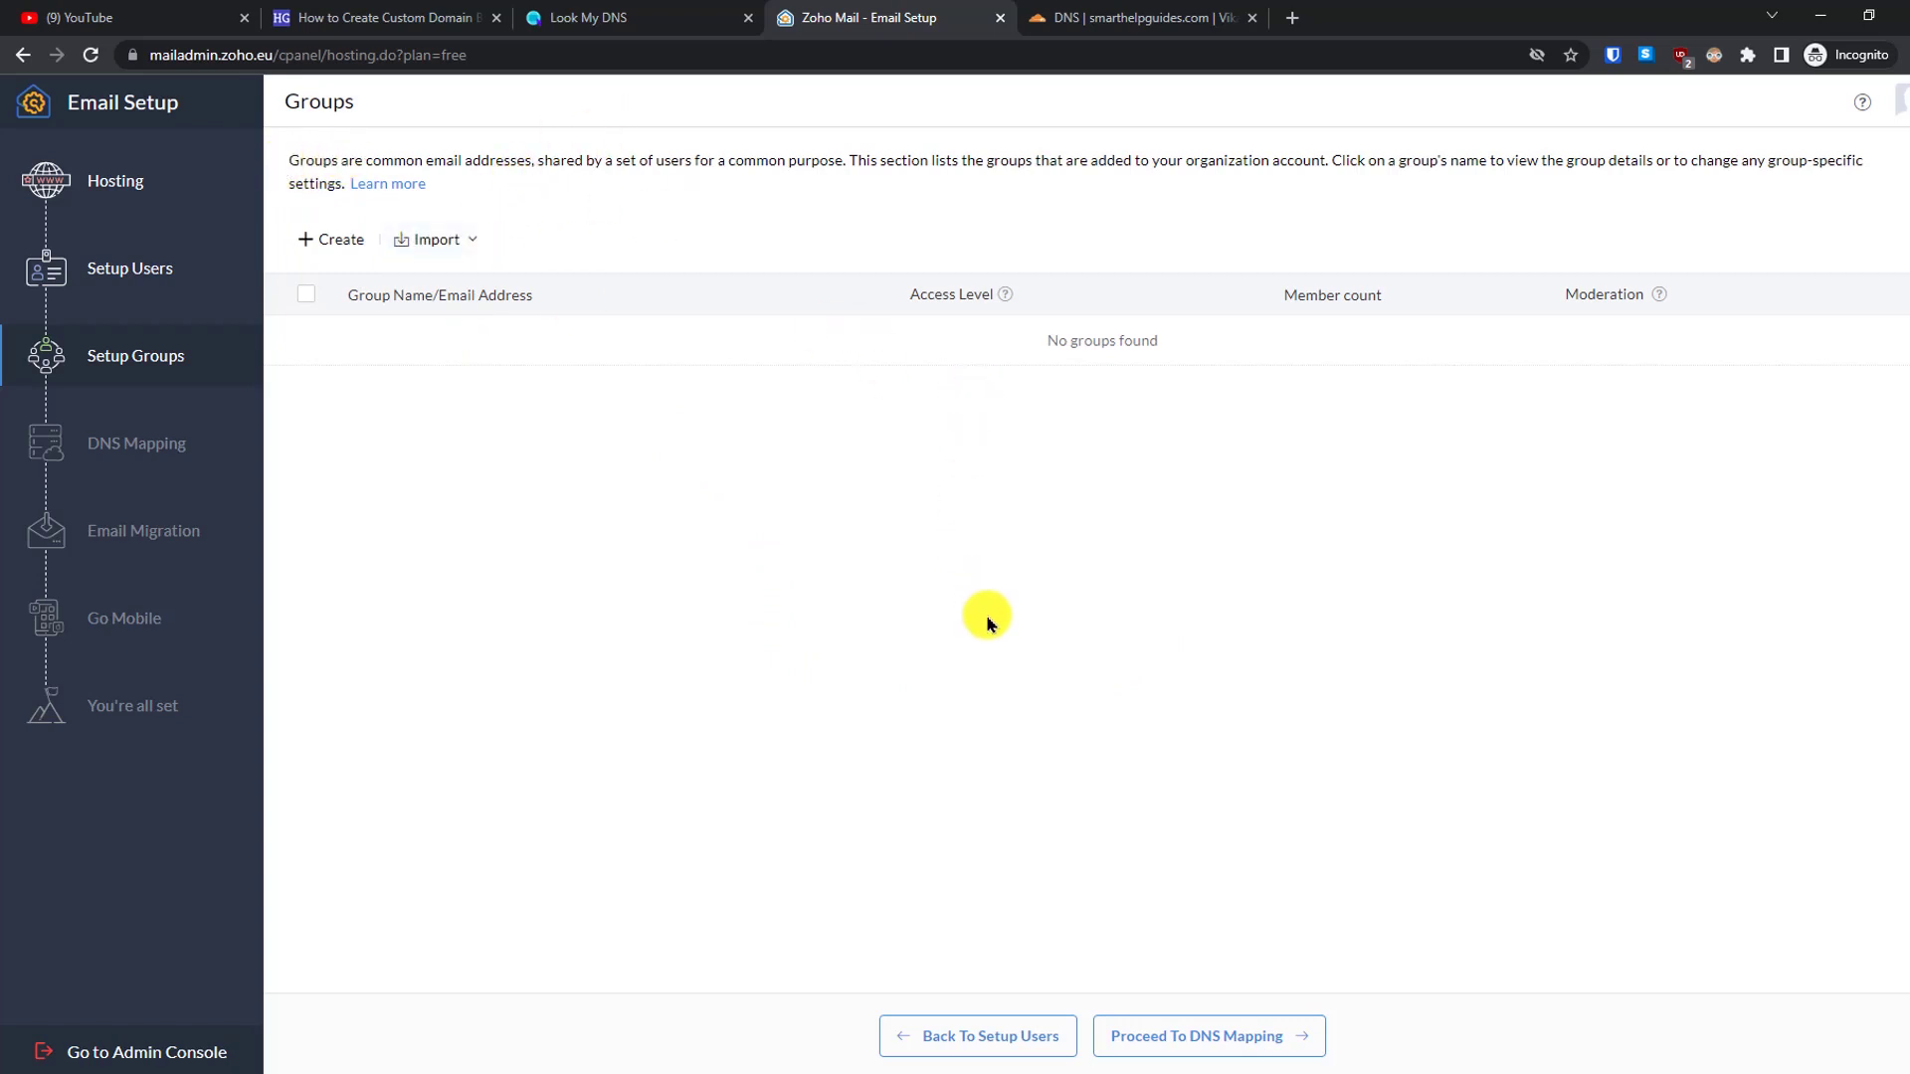
left_click(1181, 1038)
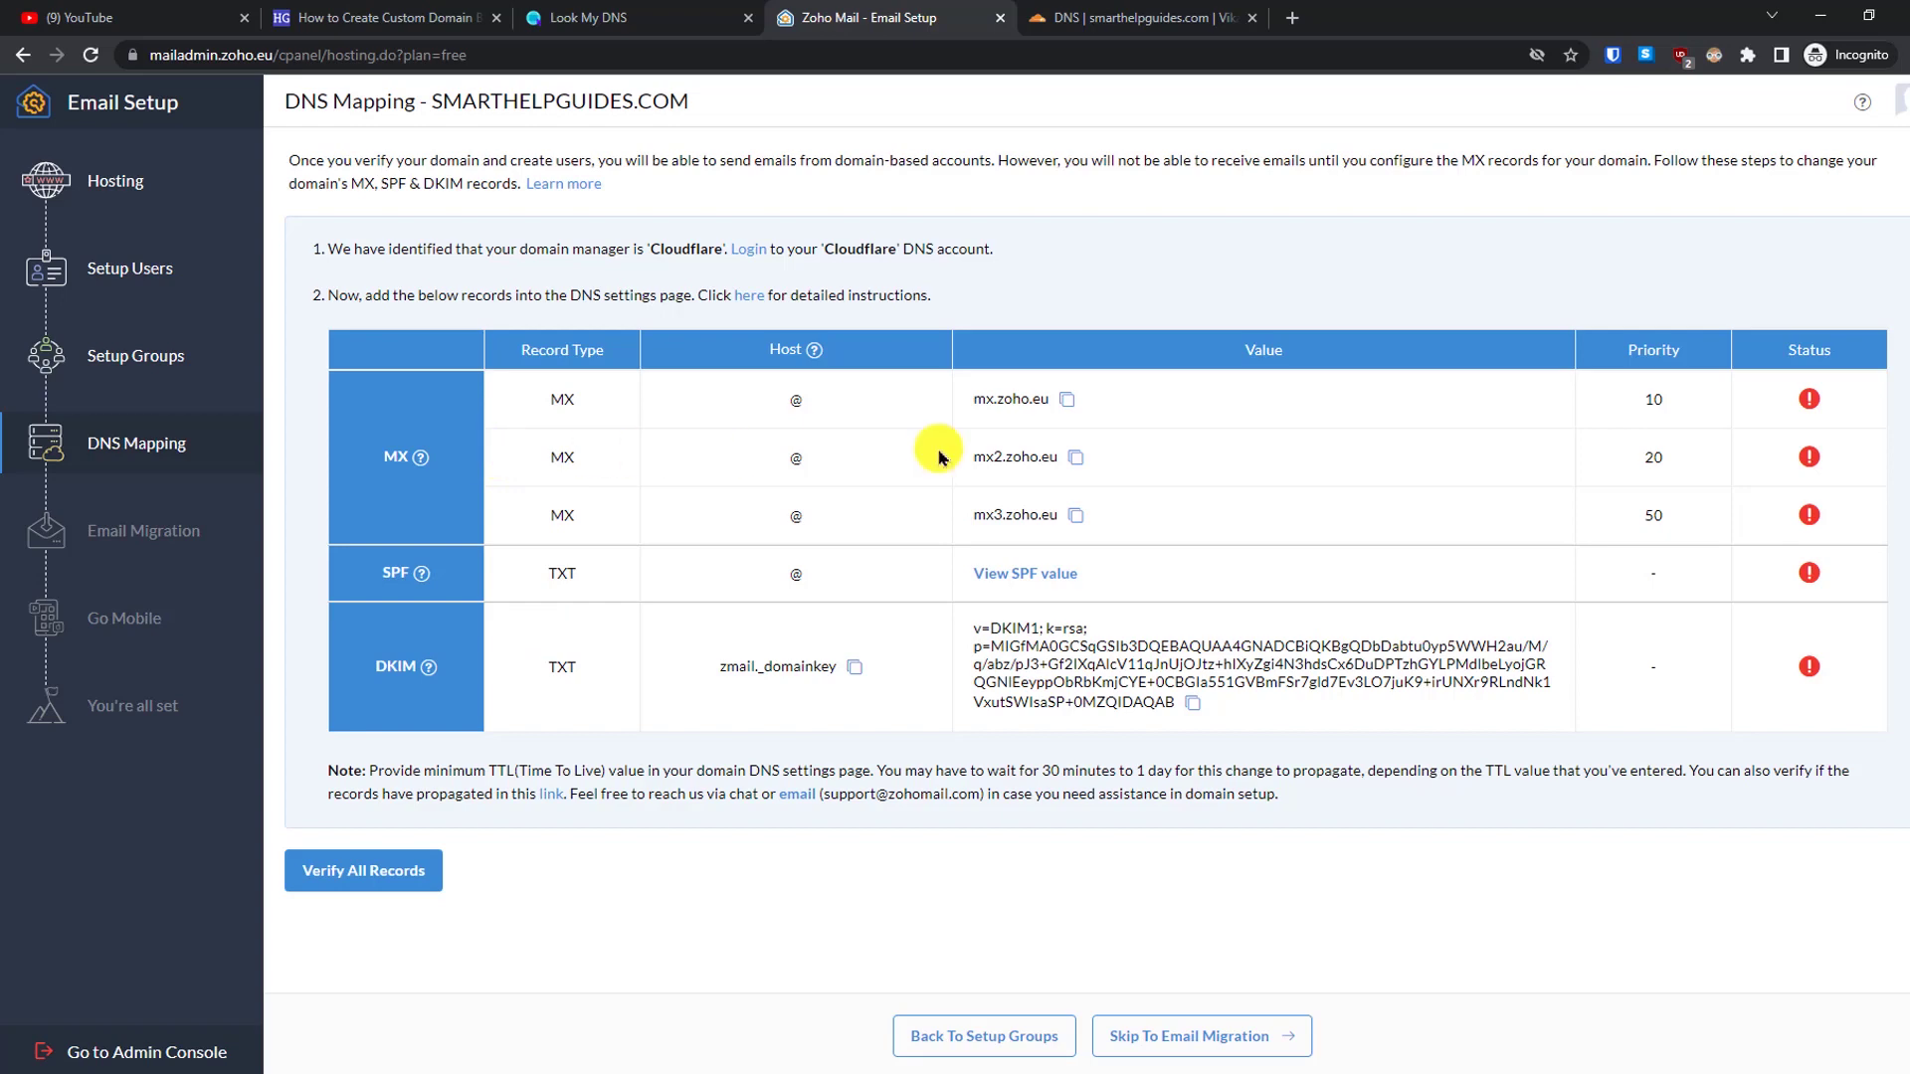
- Add a Cloudflare MX record for @ pointing to mx.zoho.eu with priority 10
left_click(1066, 397)
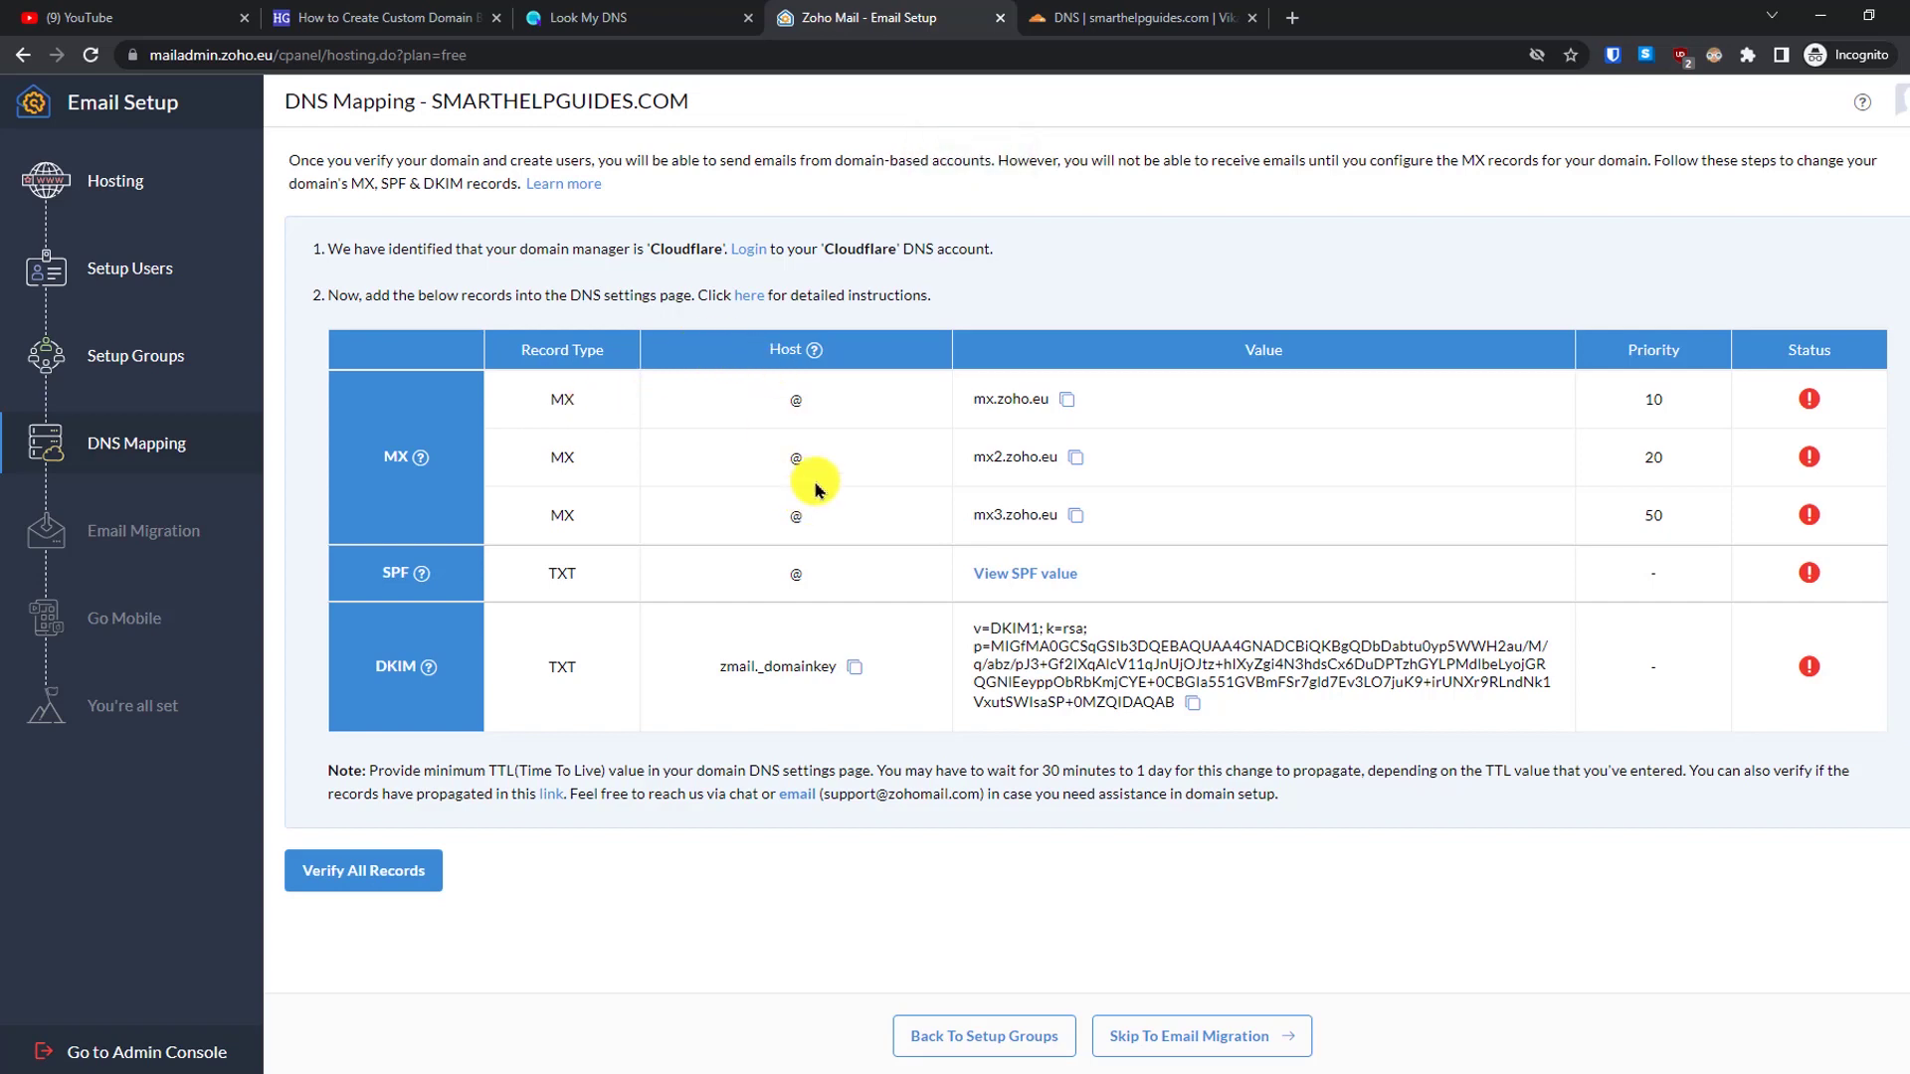
left_click(1091, 27)
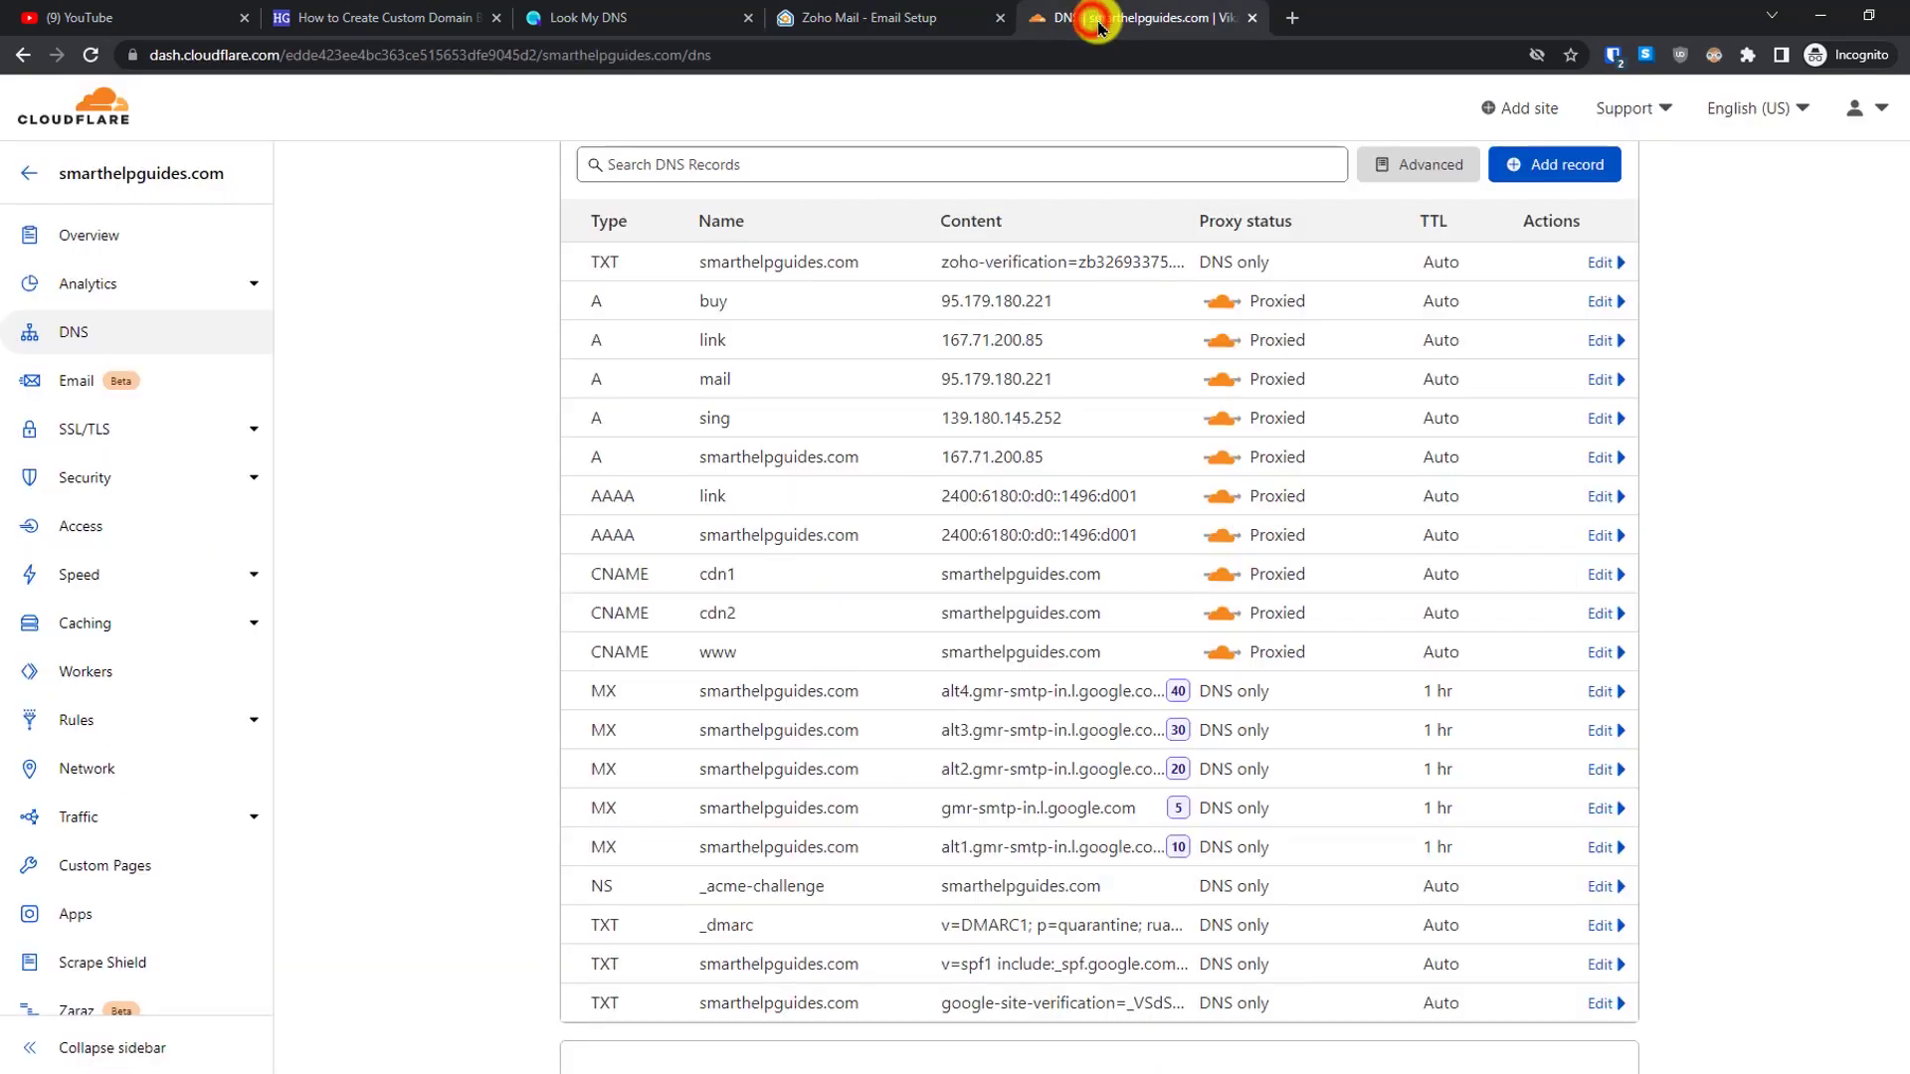
left_click(1596, 172)
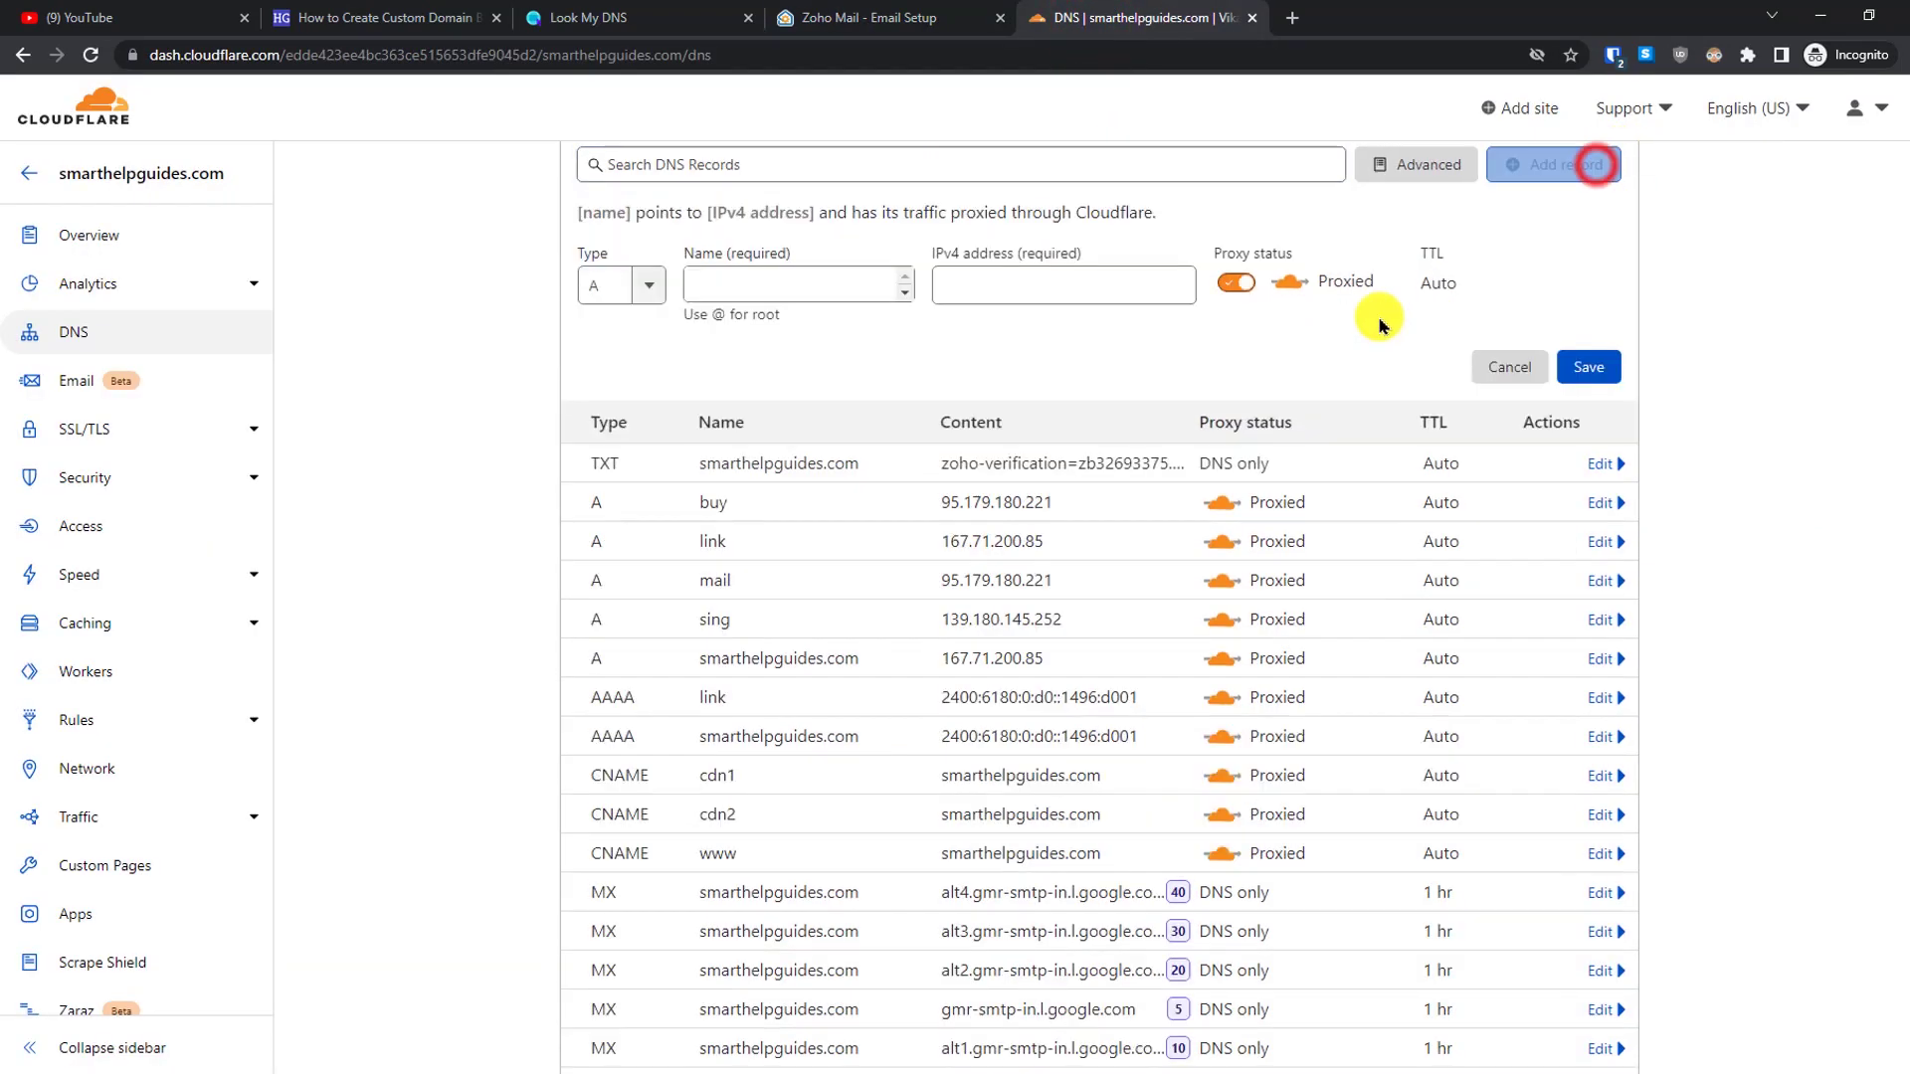
left_click(657, 296)
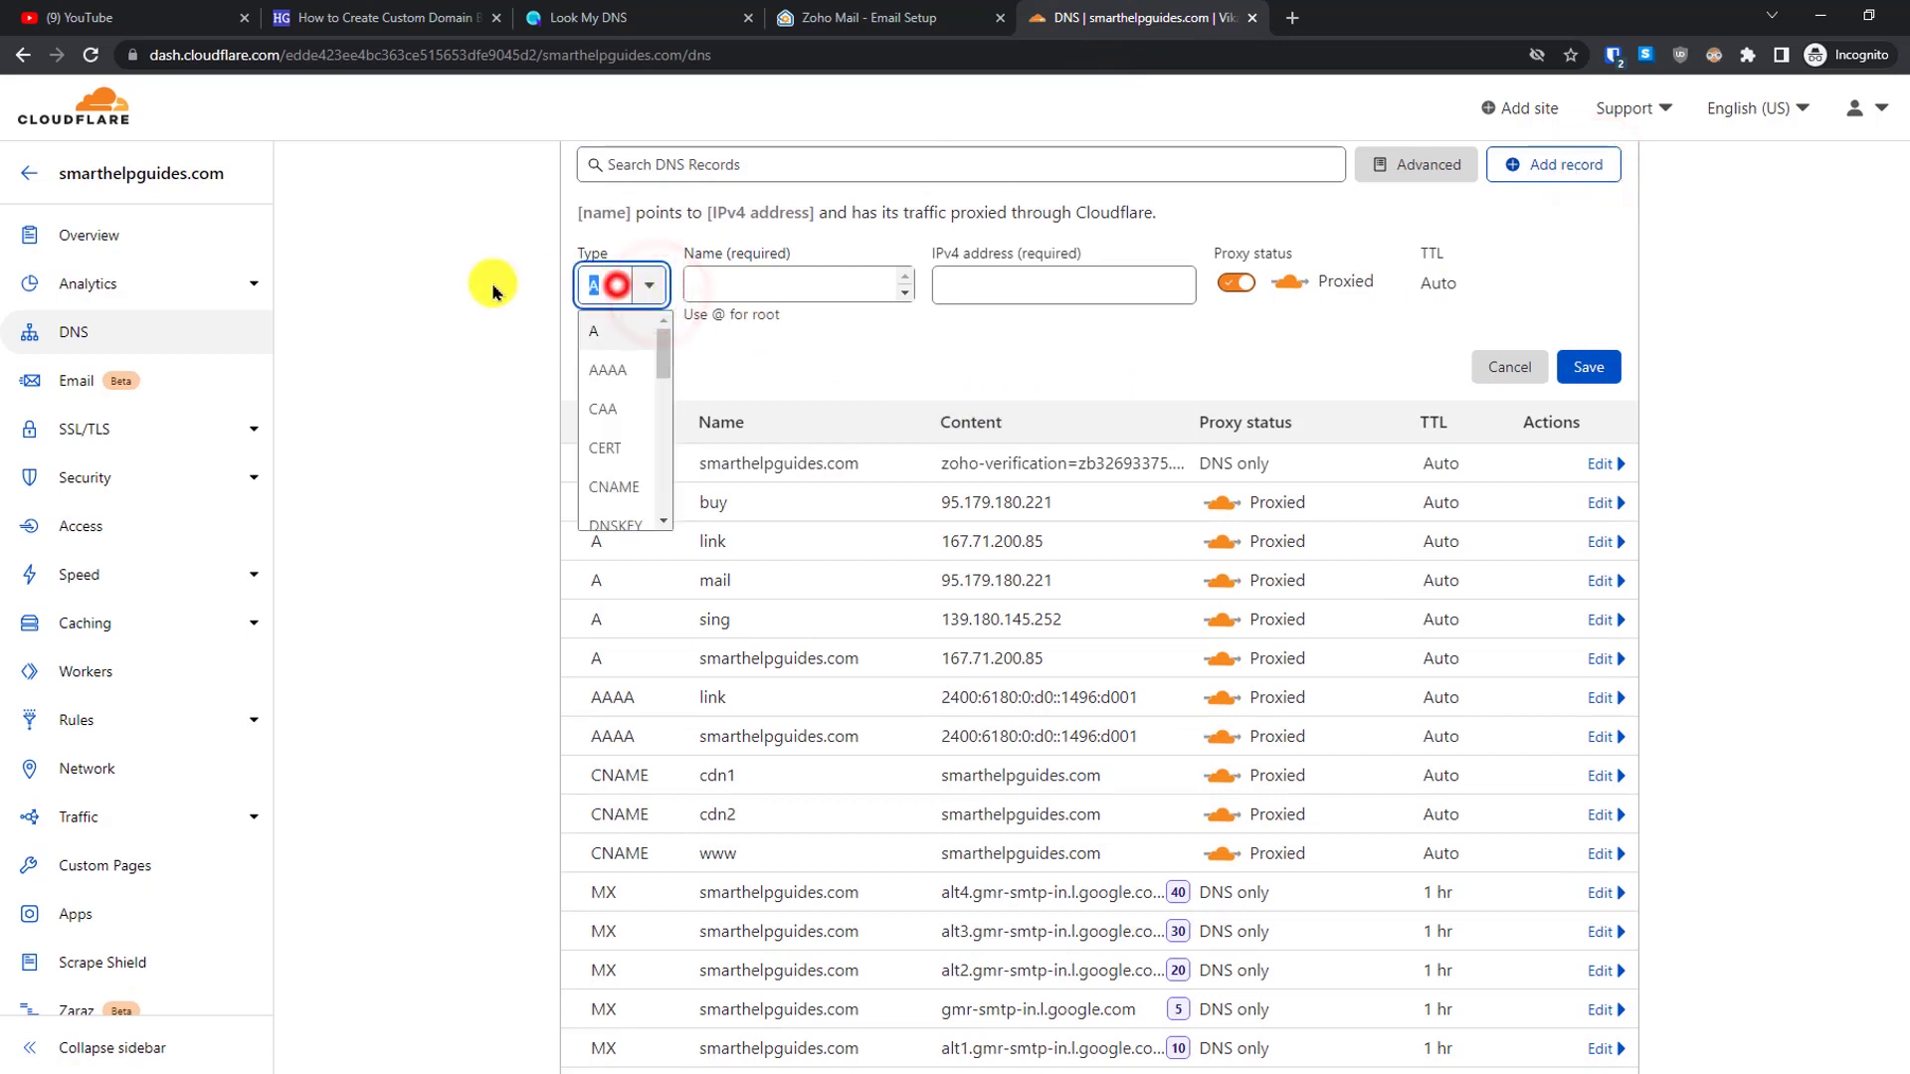
type("mx")
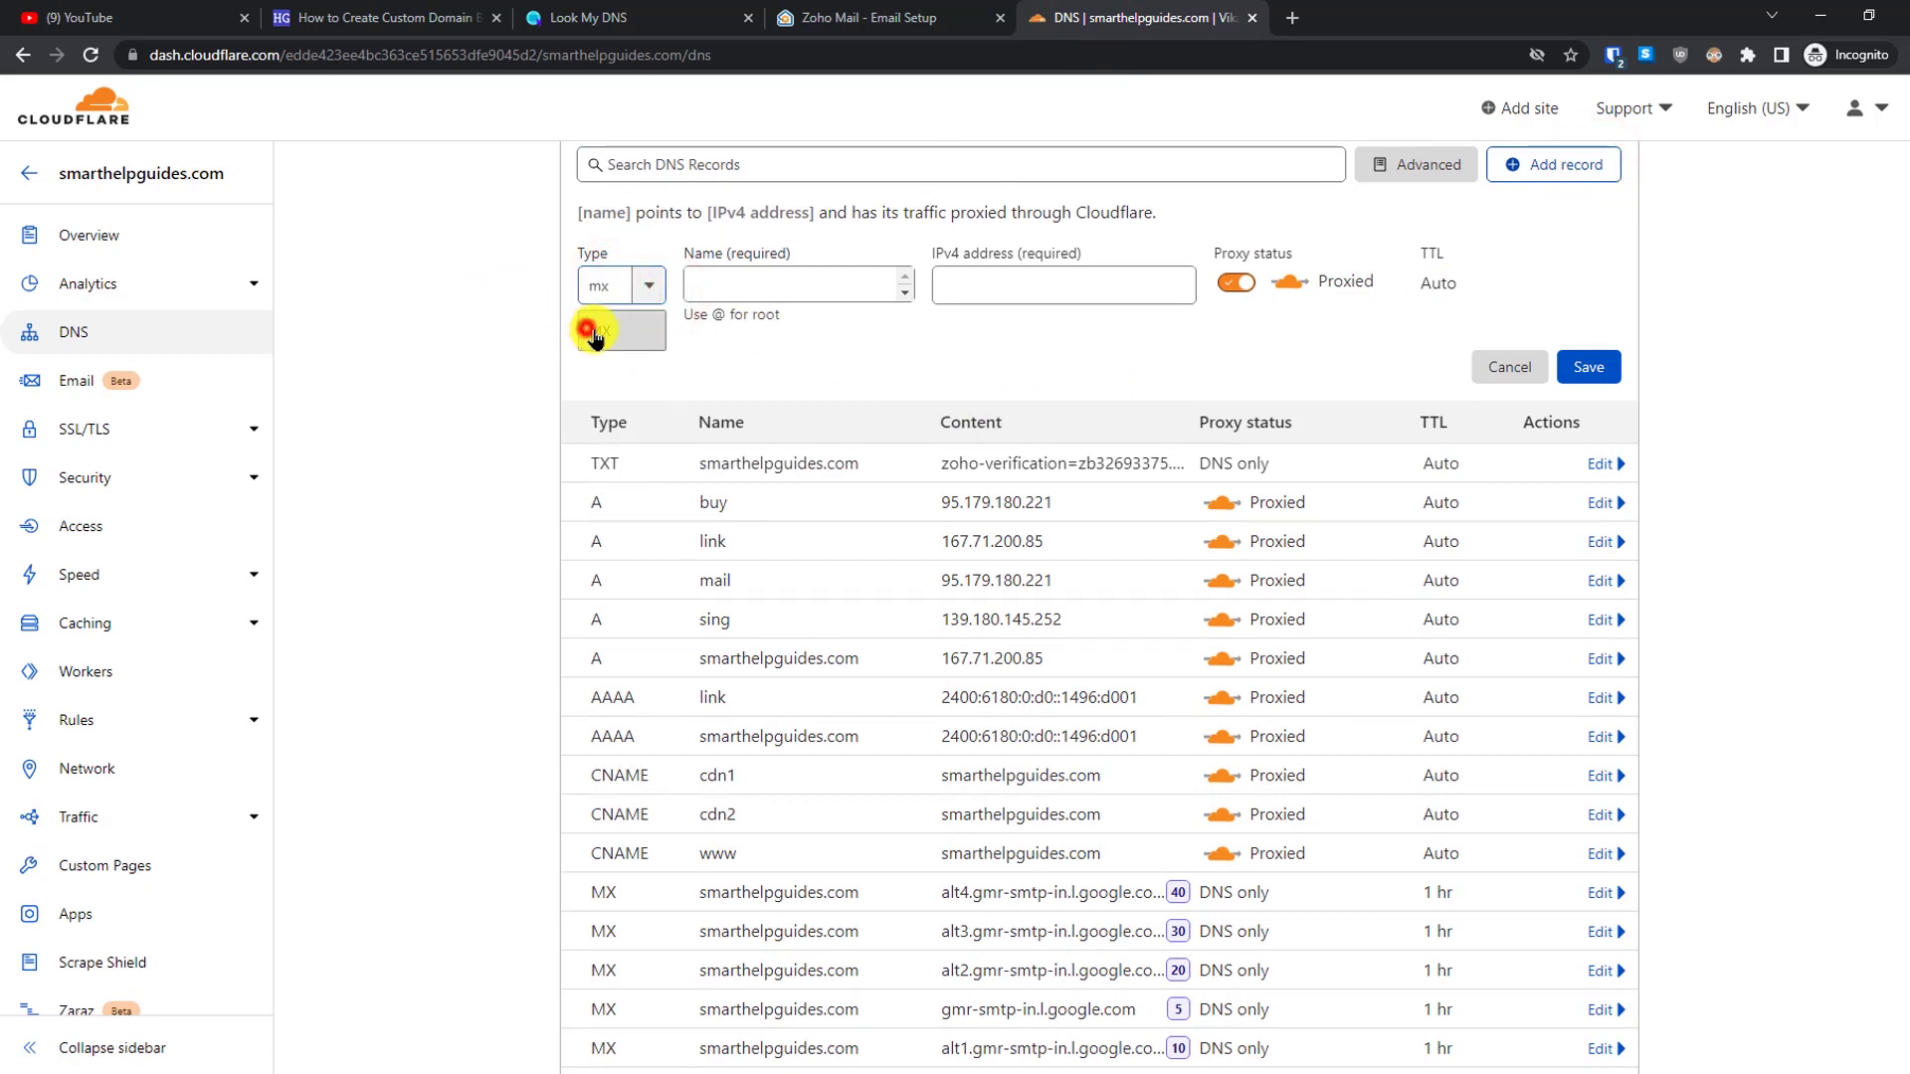
left_click(600, 330)
left_click(853, 278)
type("@")
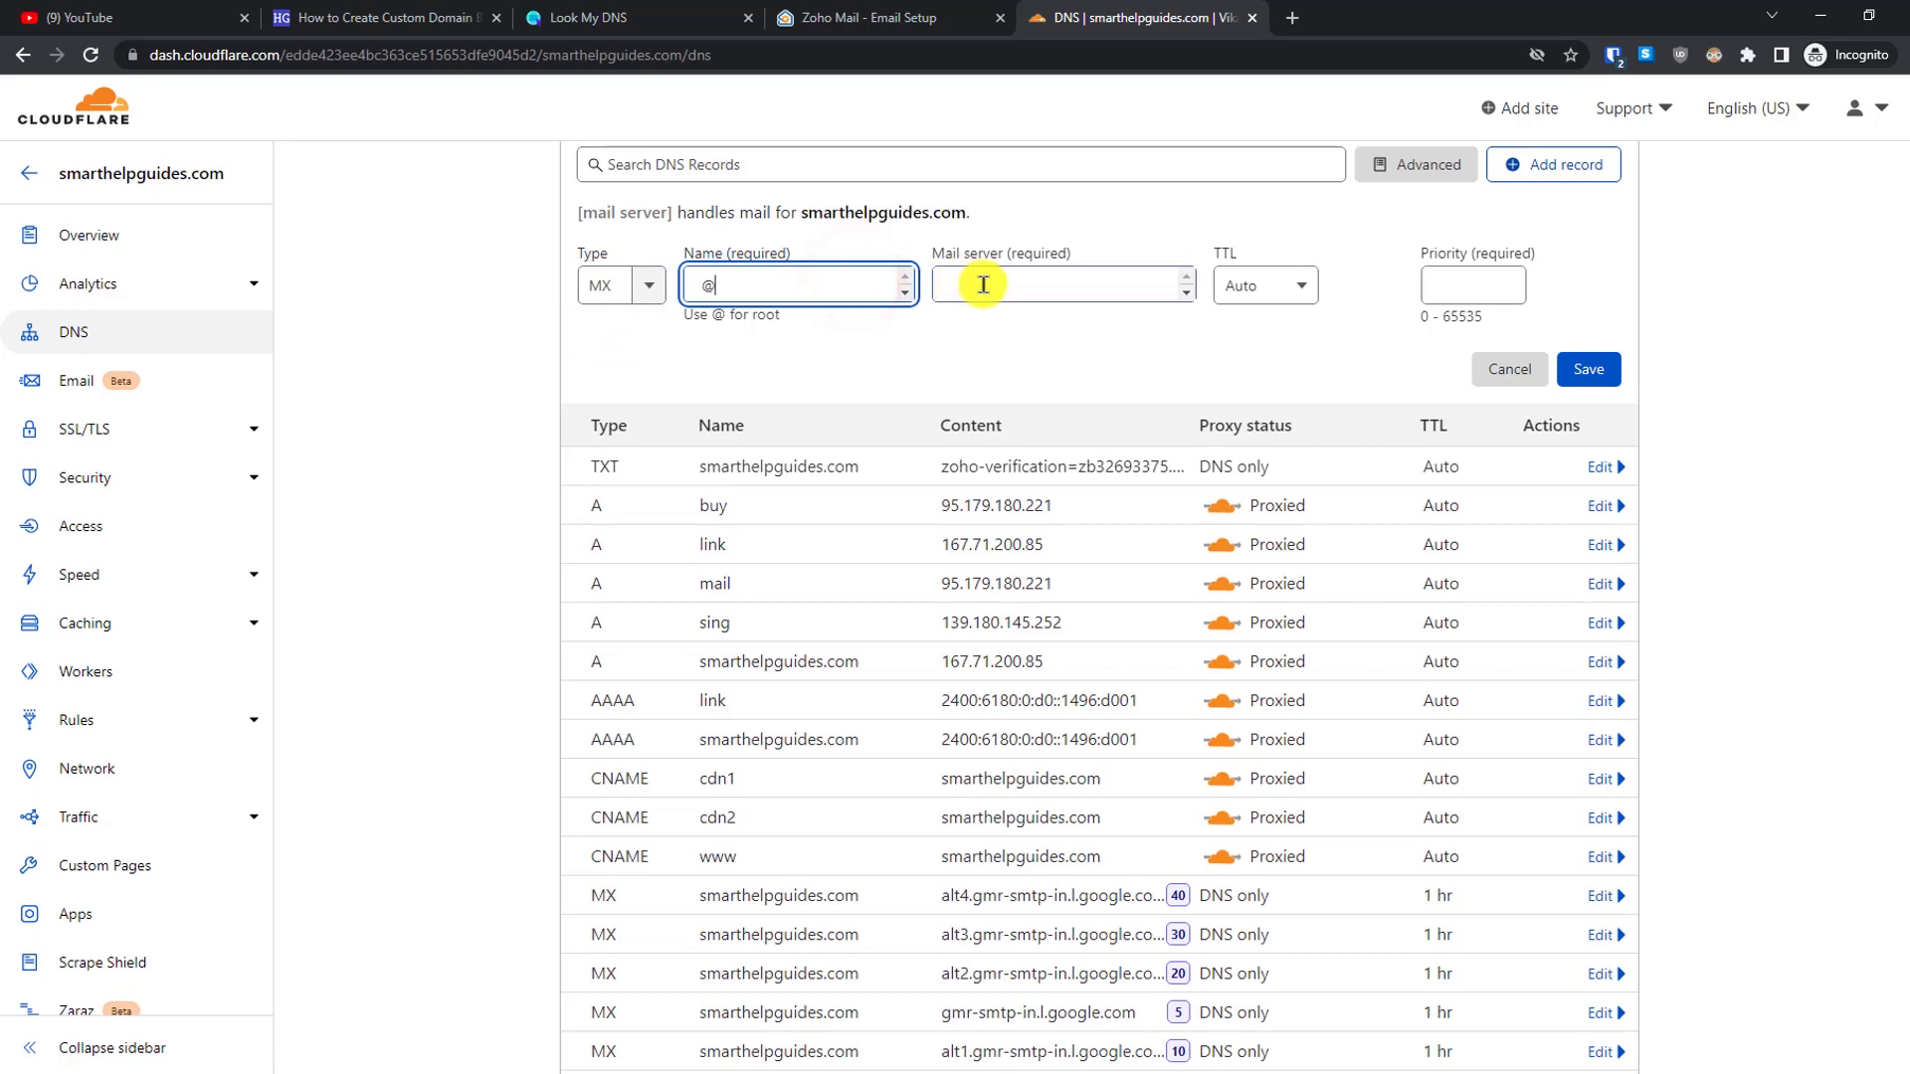
left_click(995, 285)
type("mx.zoho.eu")
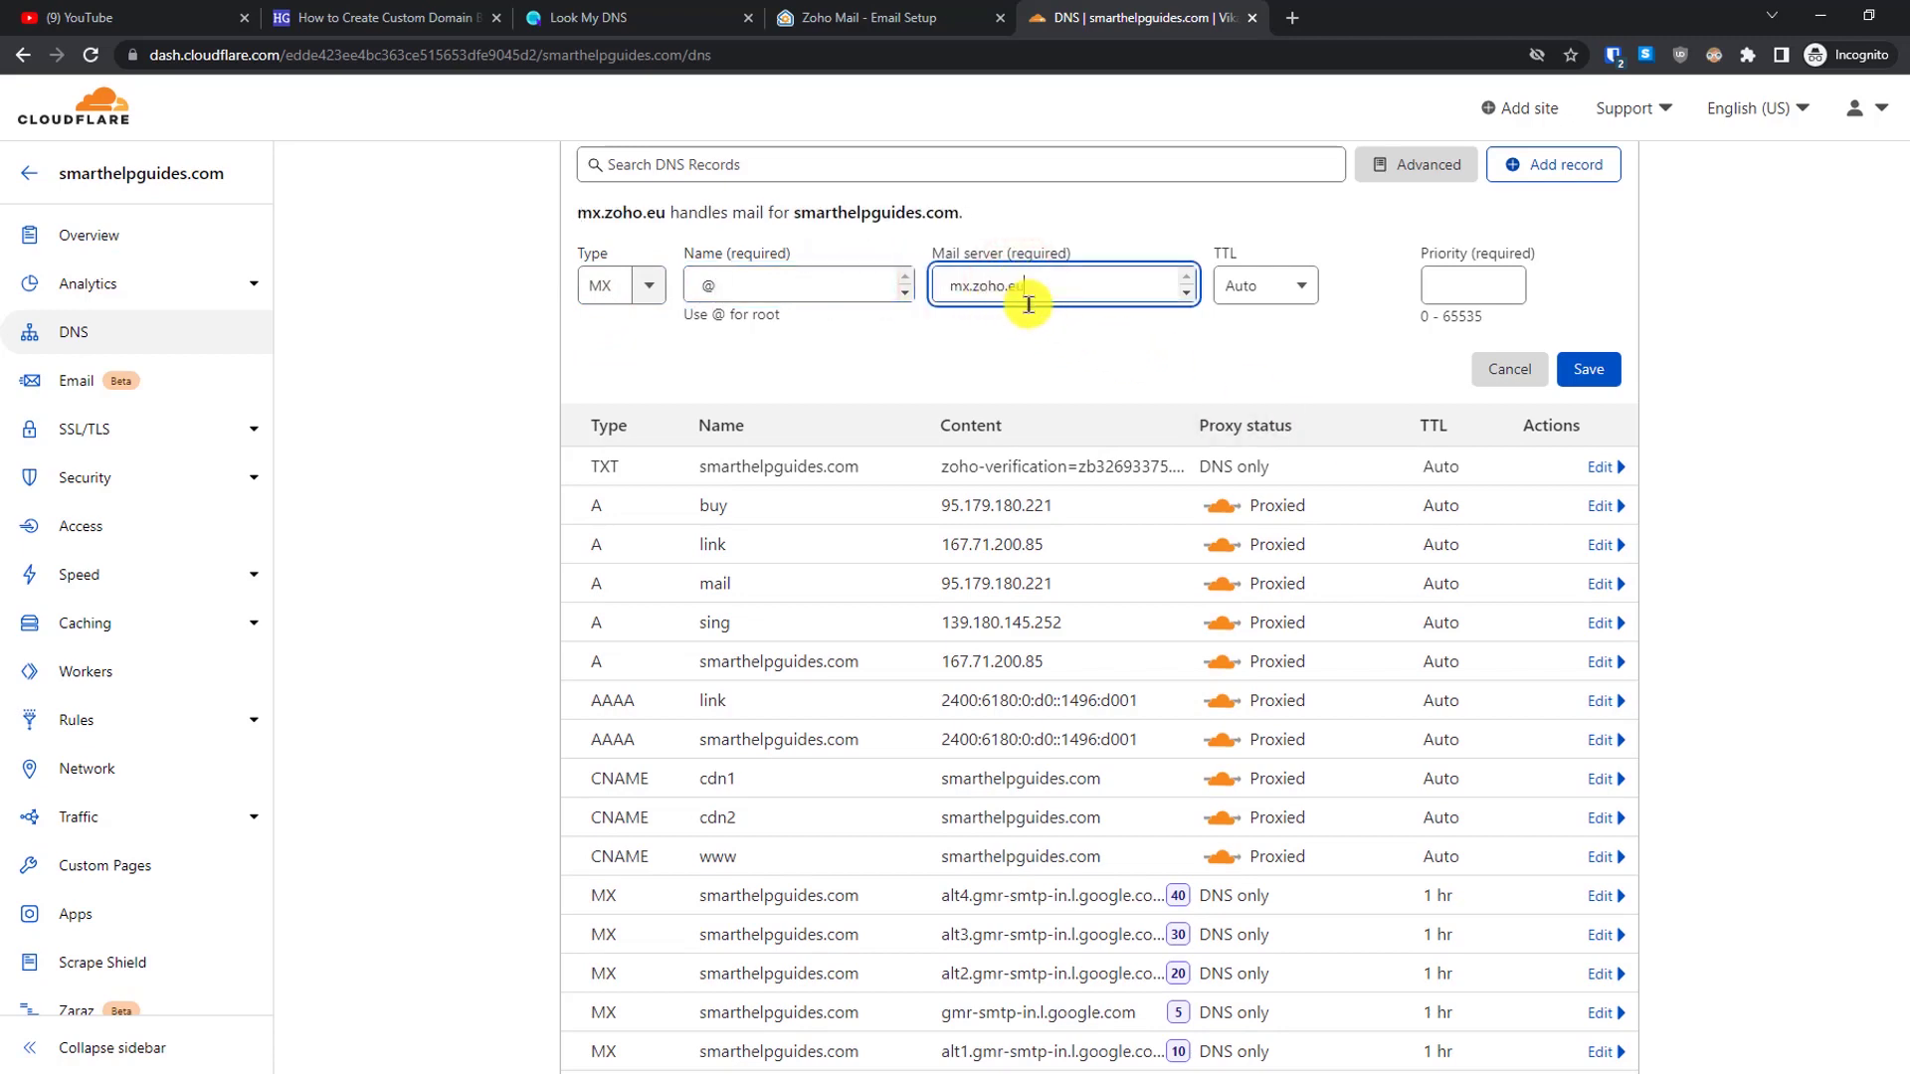
left_click(845, 17)
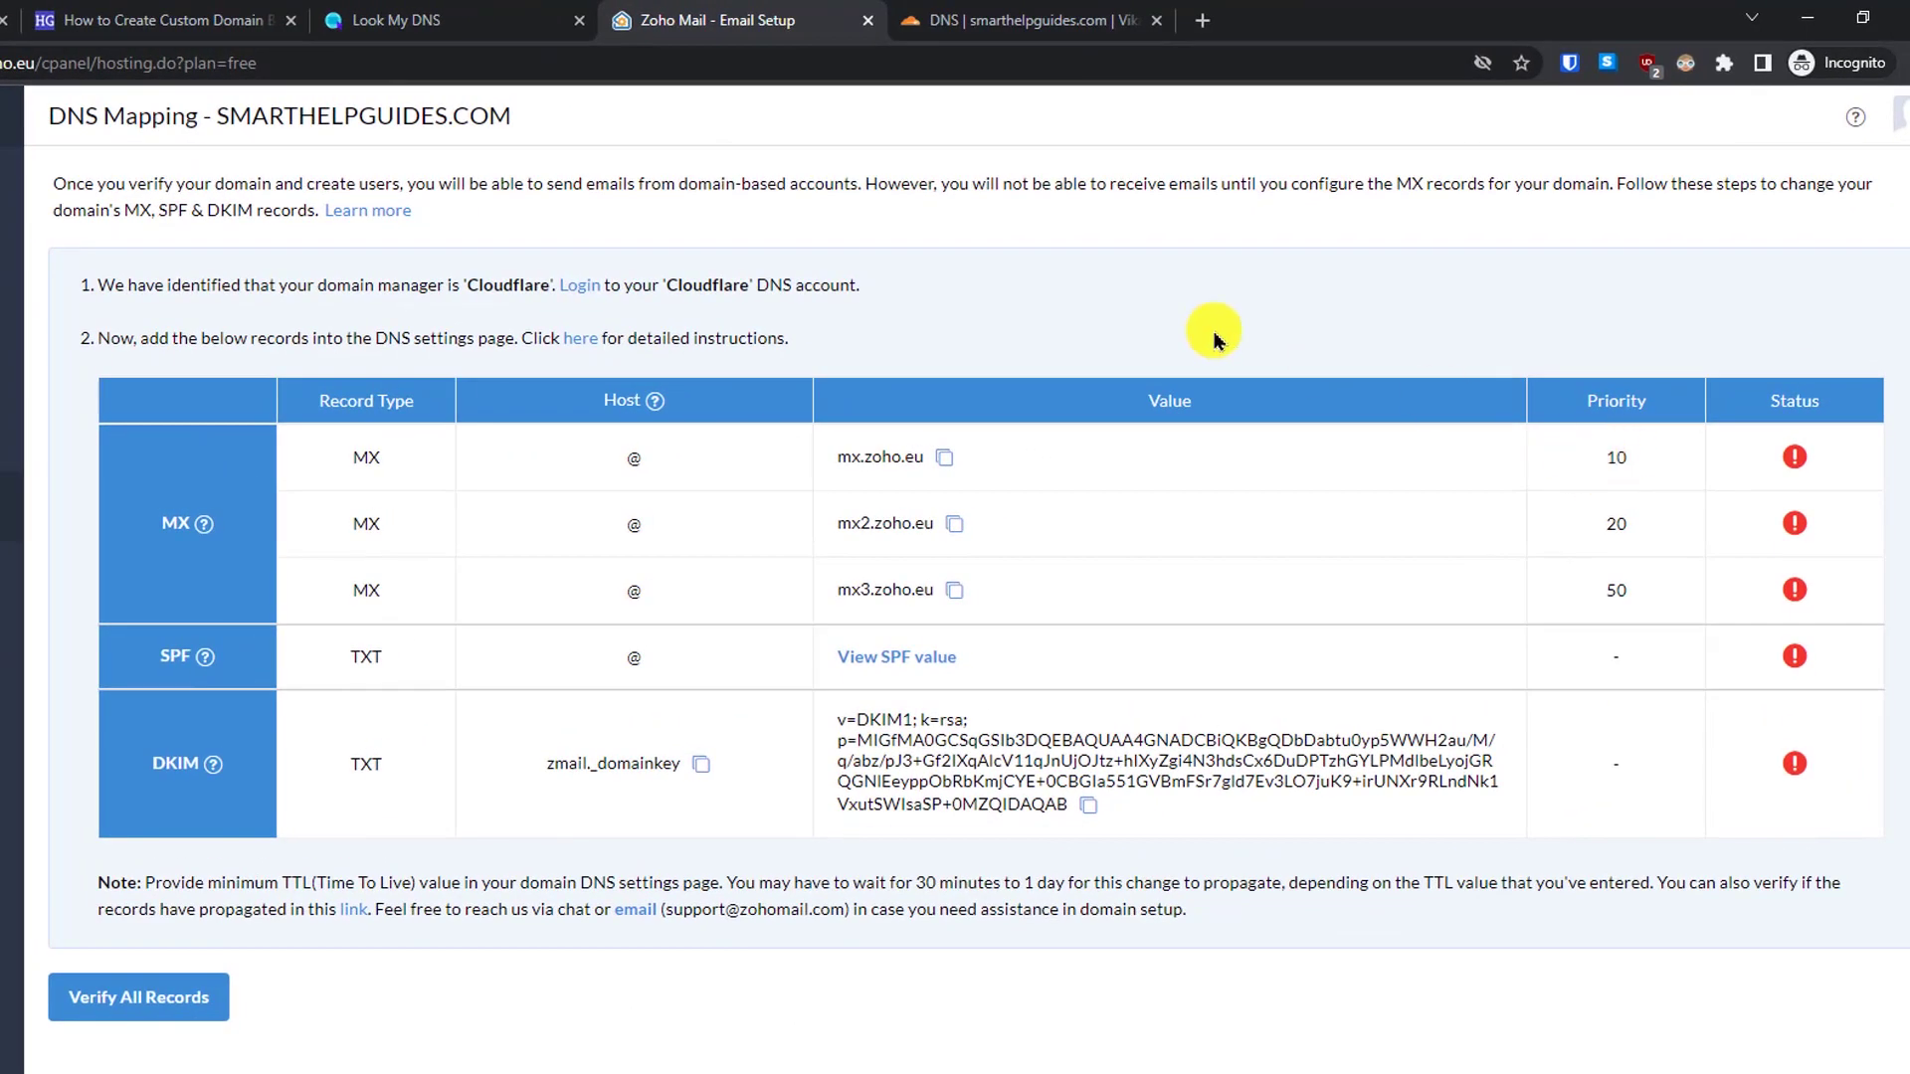
left_click(1109, 18)
left_click(1404, 328)
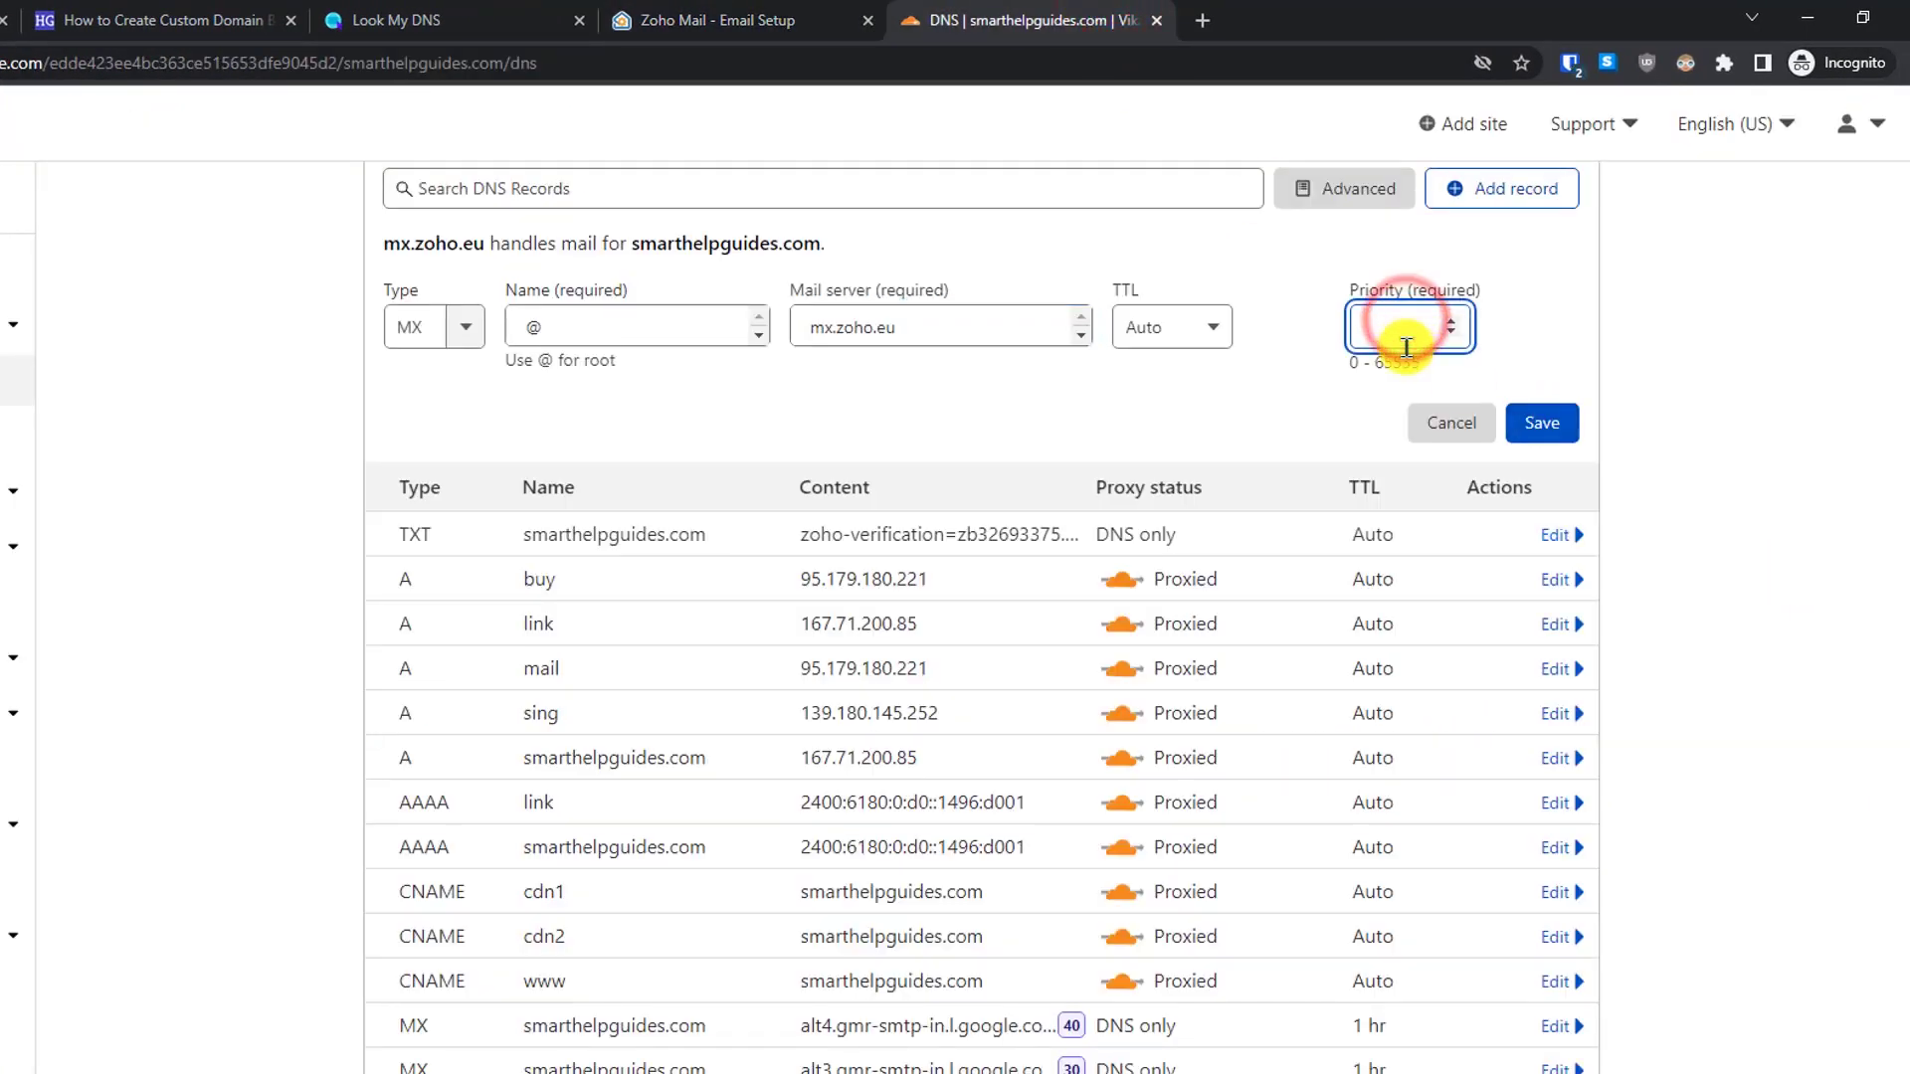
type("10")
left_click(1541, 423)
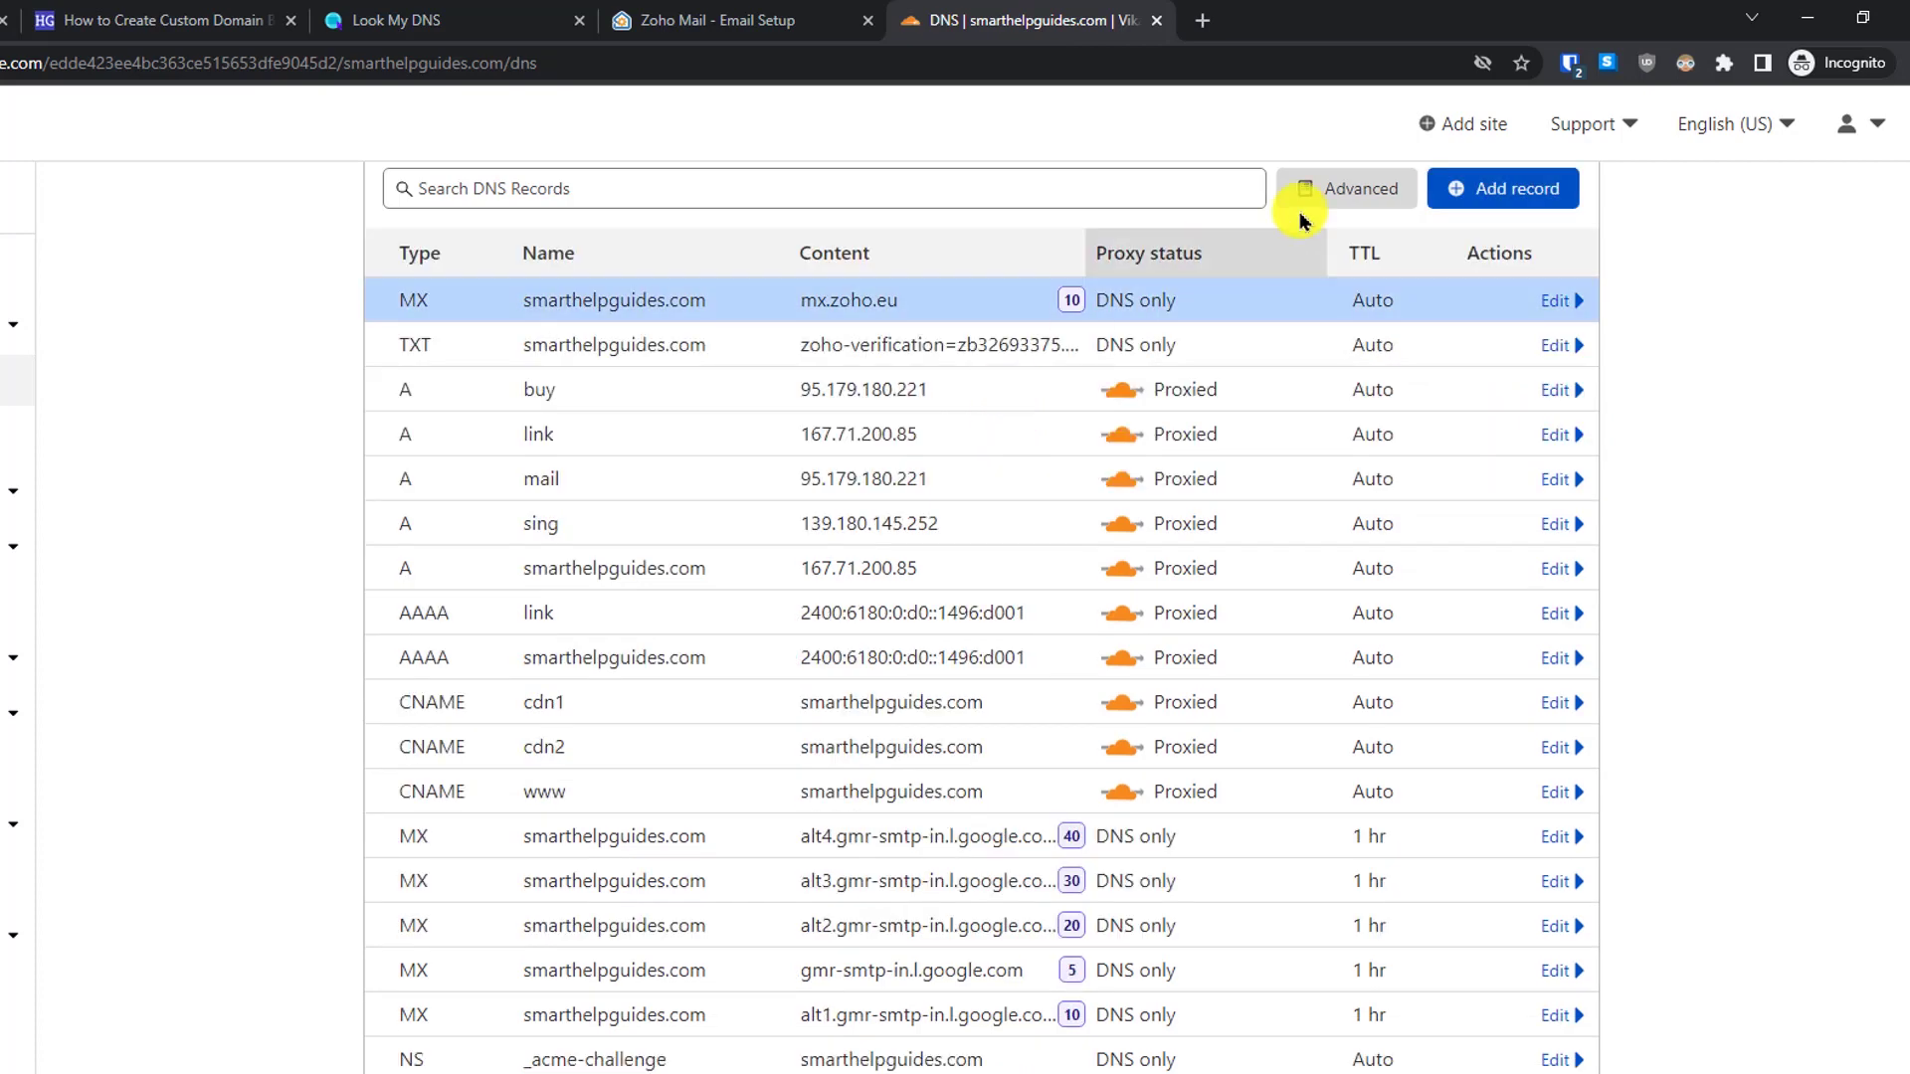
- Add a second MX record for @ pointing to mx2.zoho.eu with priority 20
left_click(1454, 185)
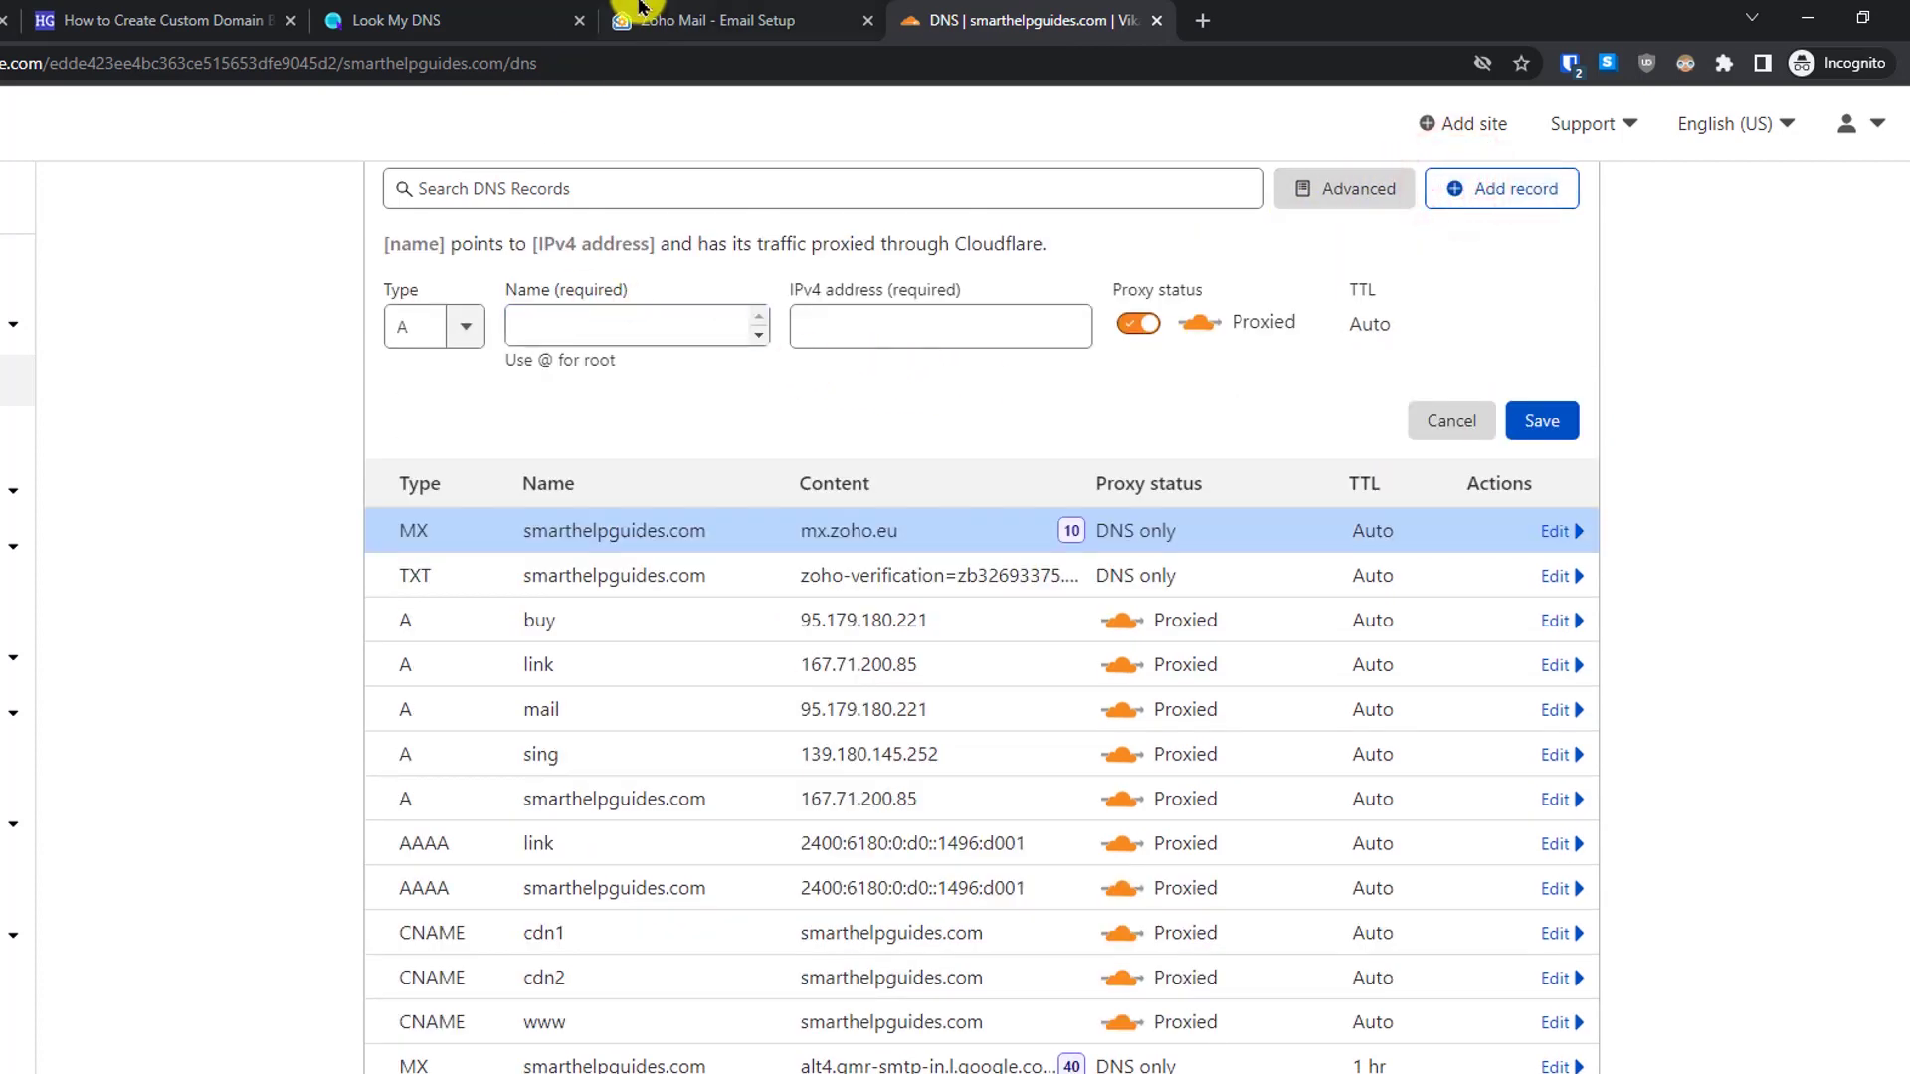
type("mx")
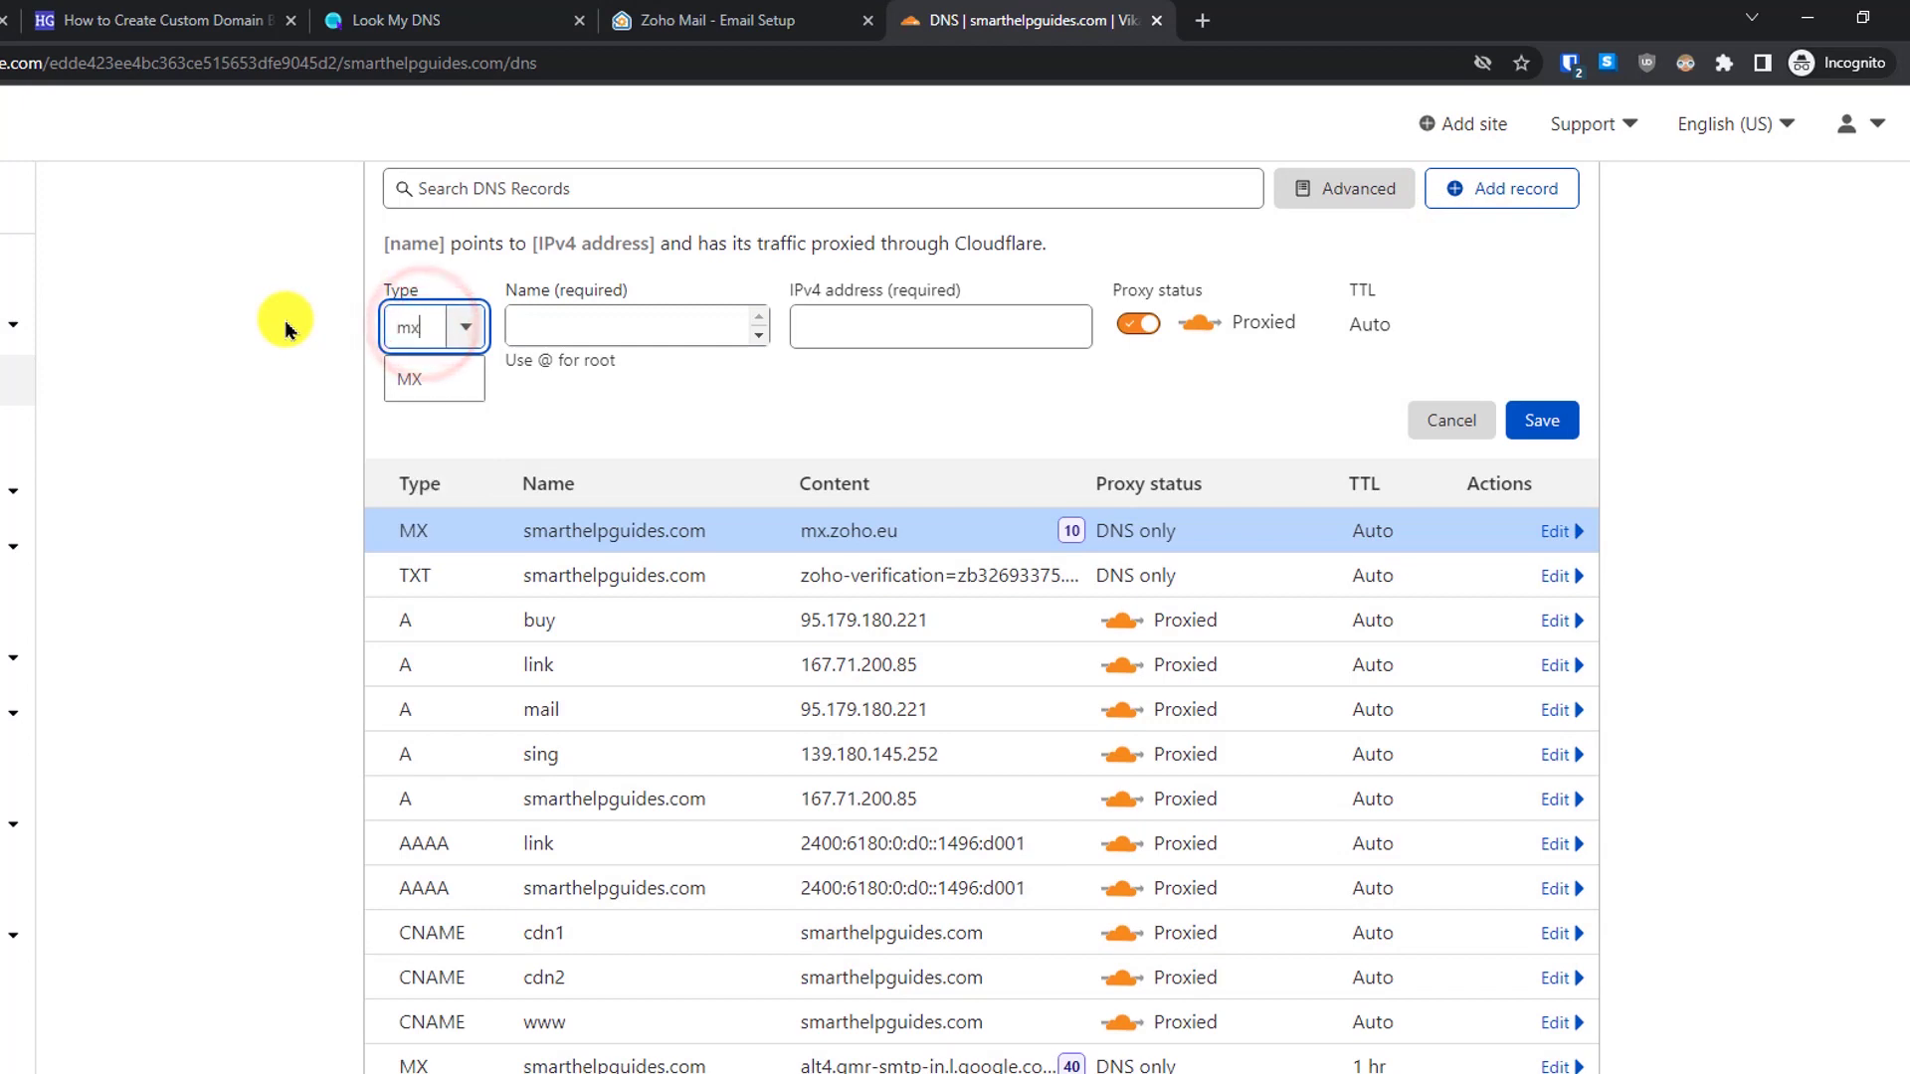
left_click(412, 378)
left_click(736, 20)
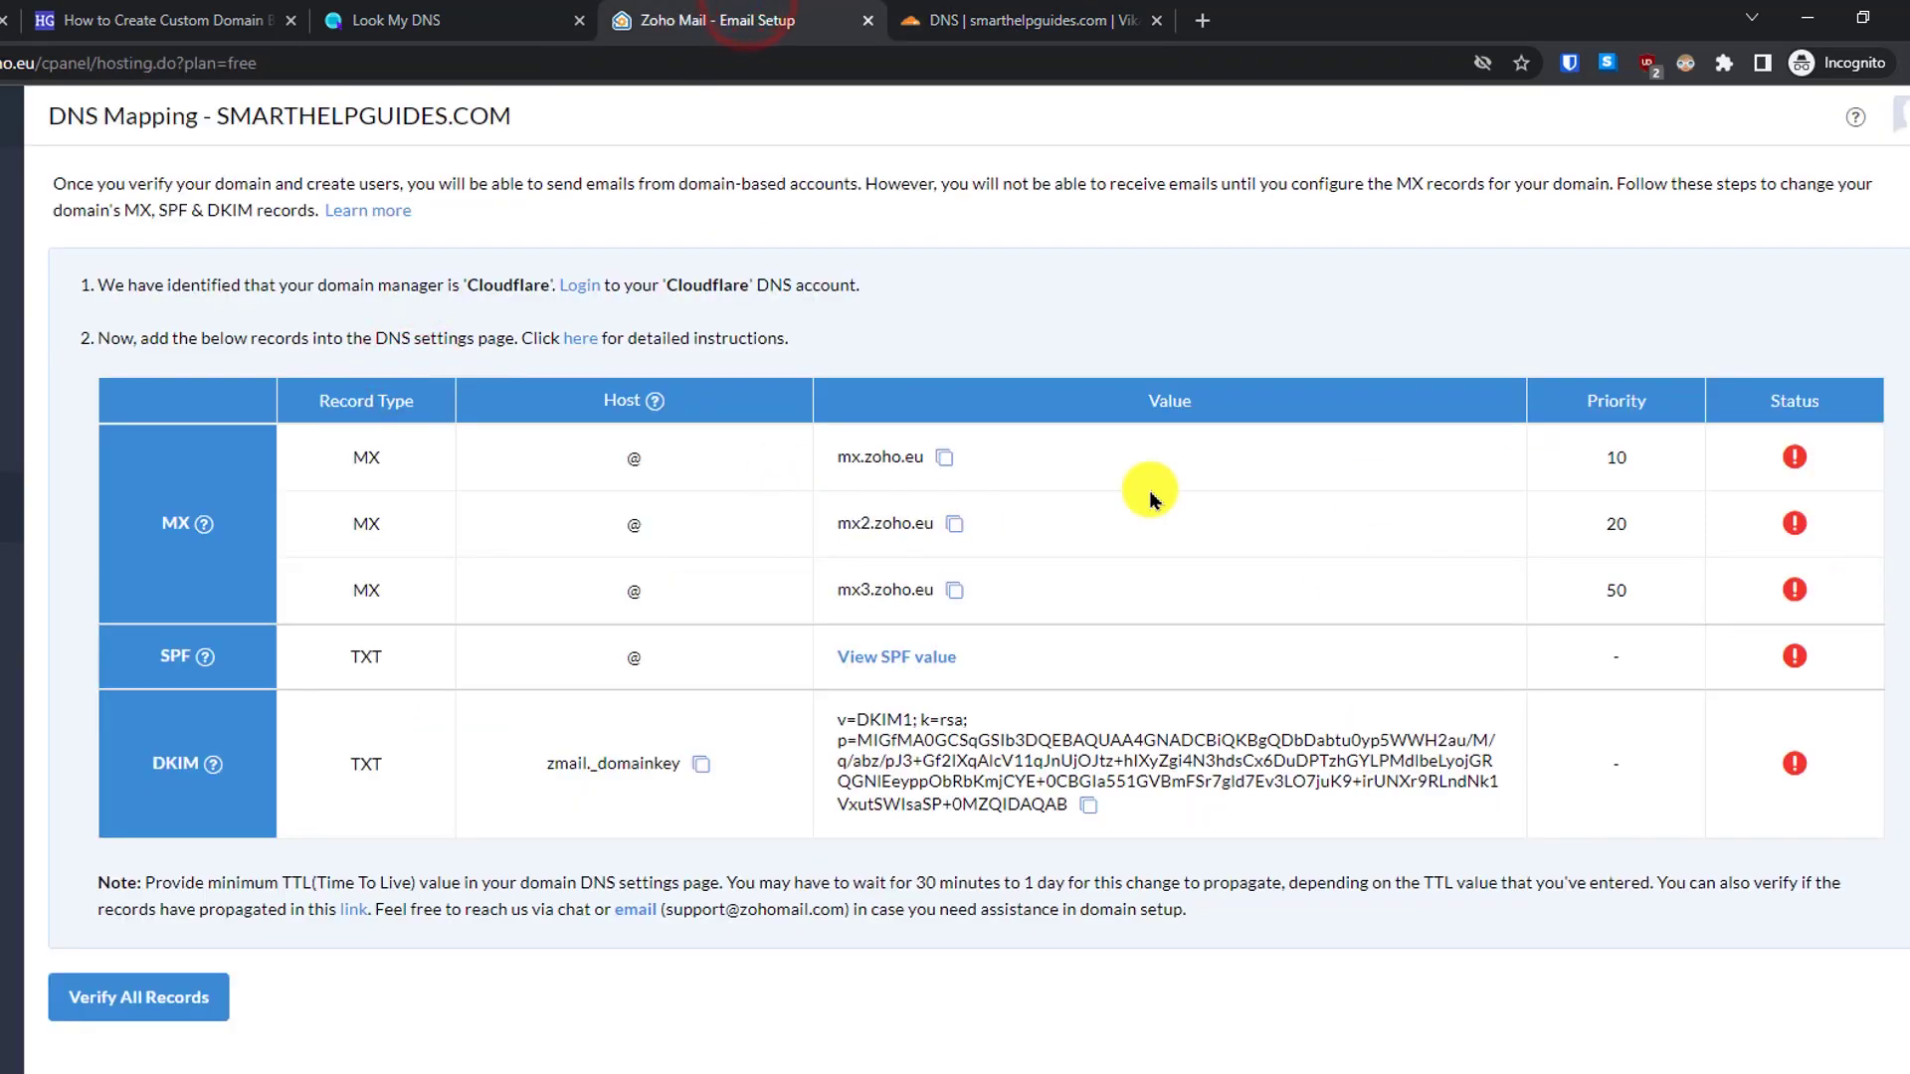
left_click(954, 523)
left_click(995, 20)
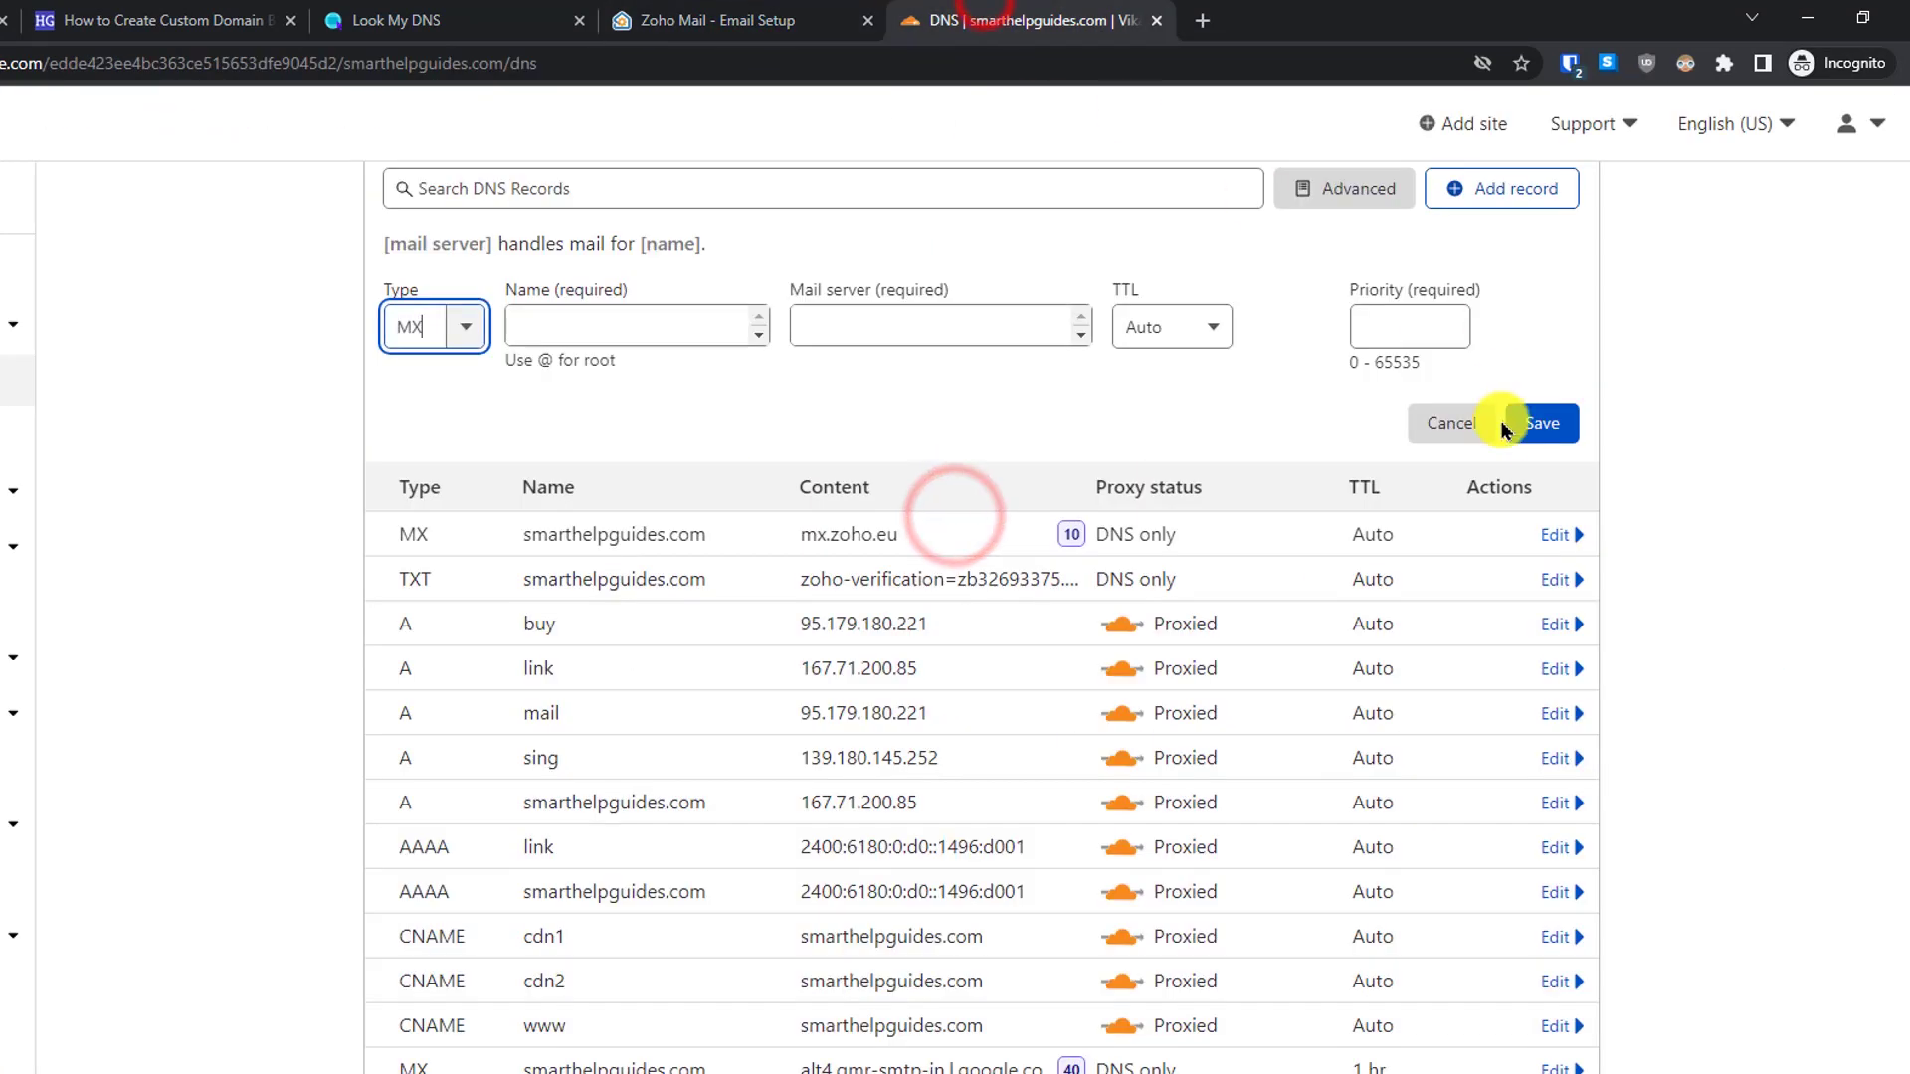
left_click(998, 342)
left_click(557, 326)
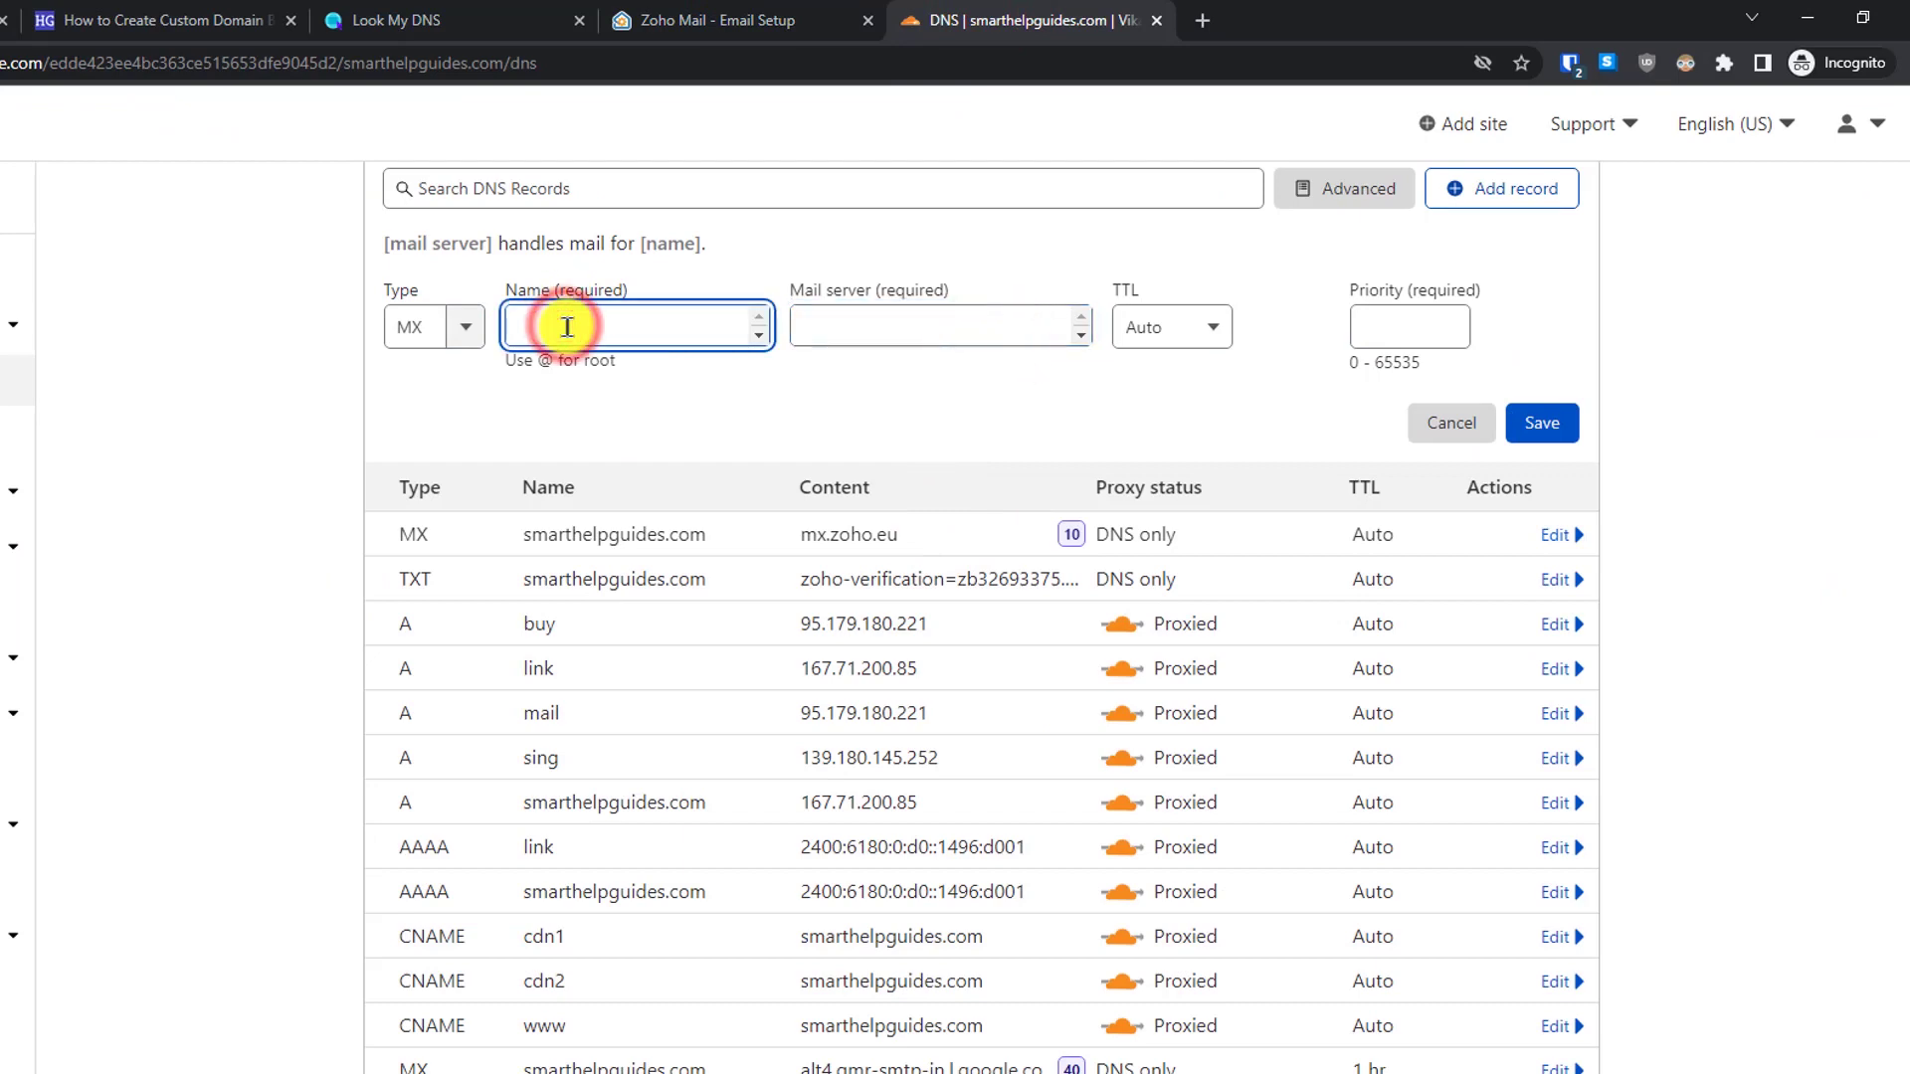
type("@")
left_click(875, 330)
key("ctrl+v")
left_click(1401, 324)
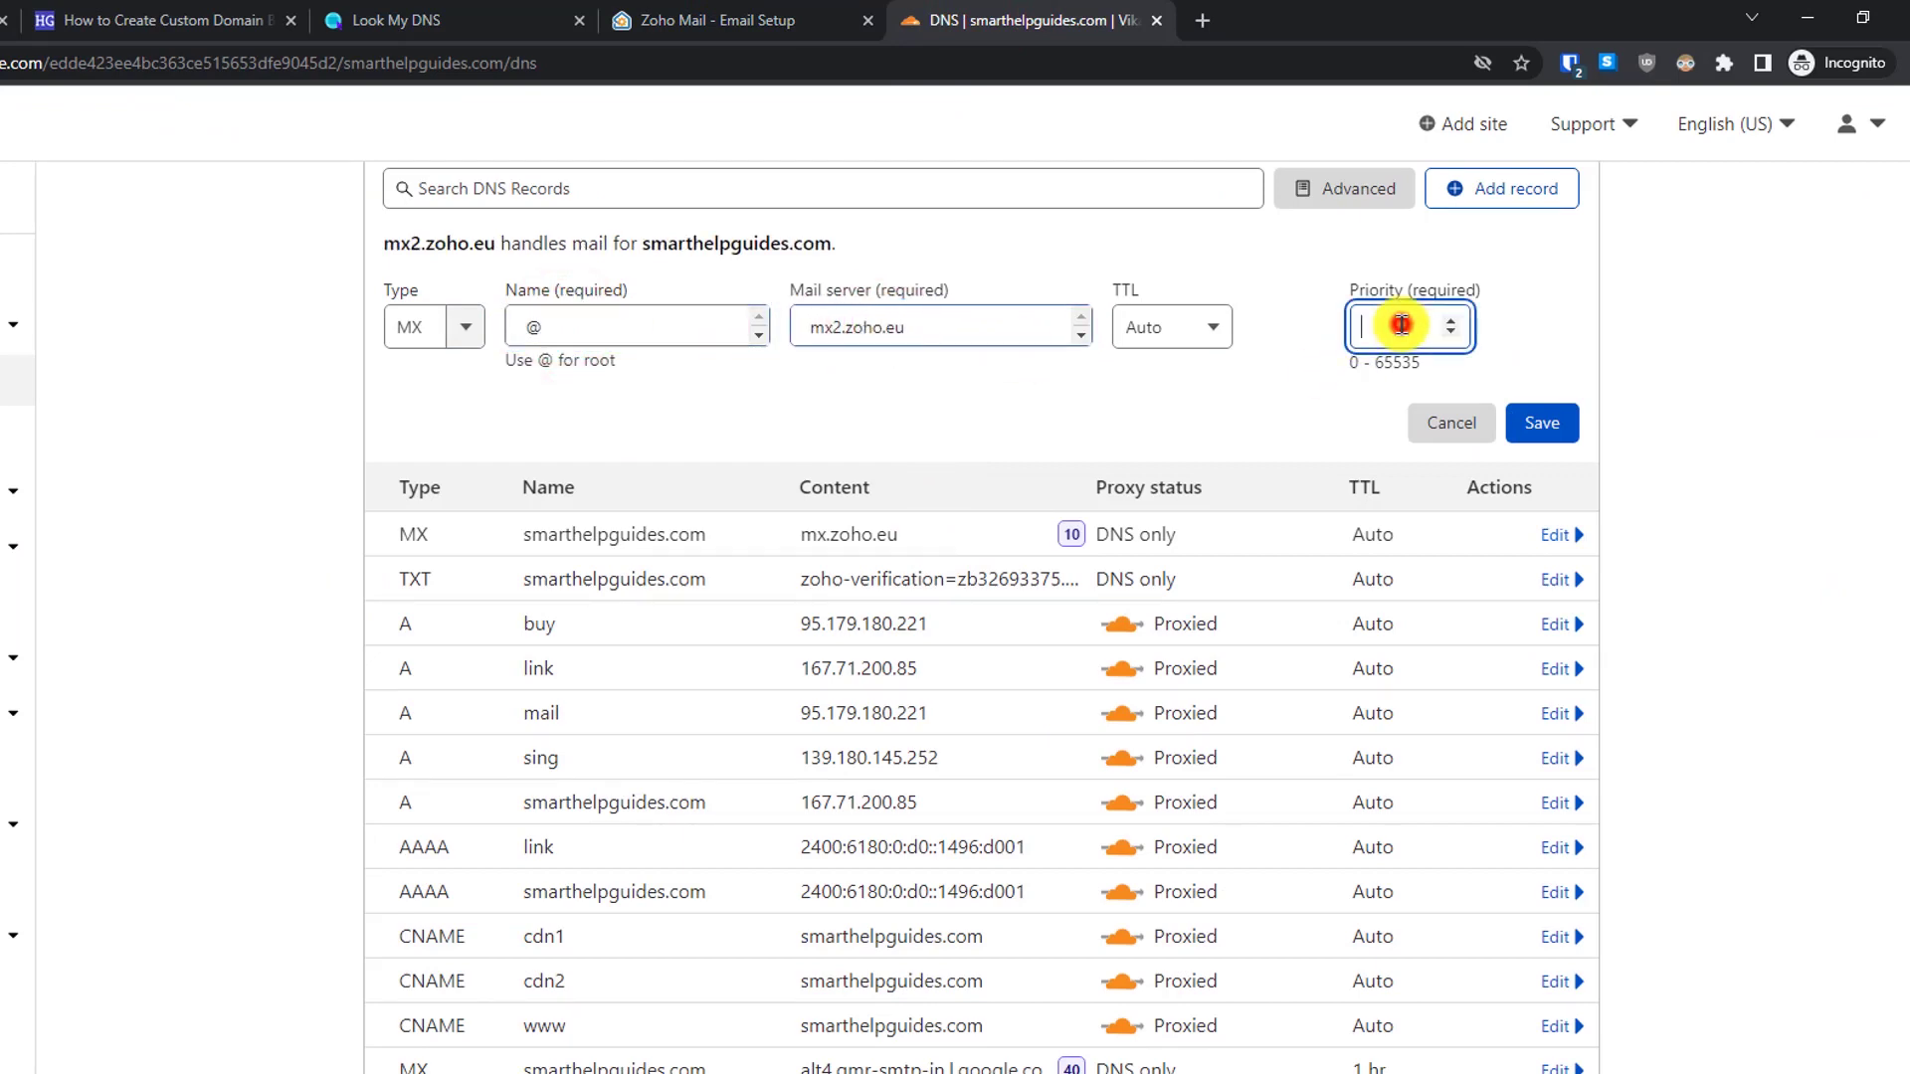
type("20")
left_click(701, 20)
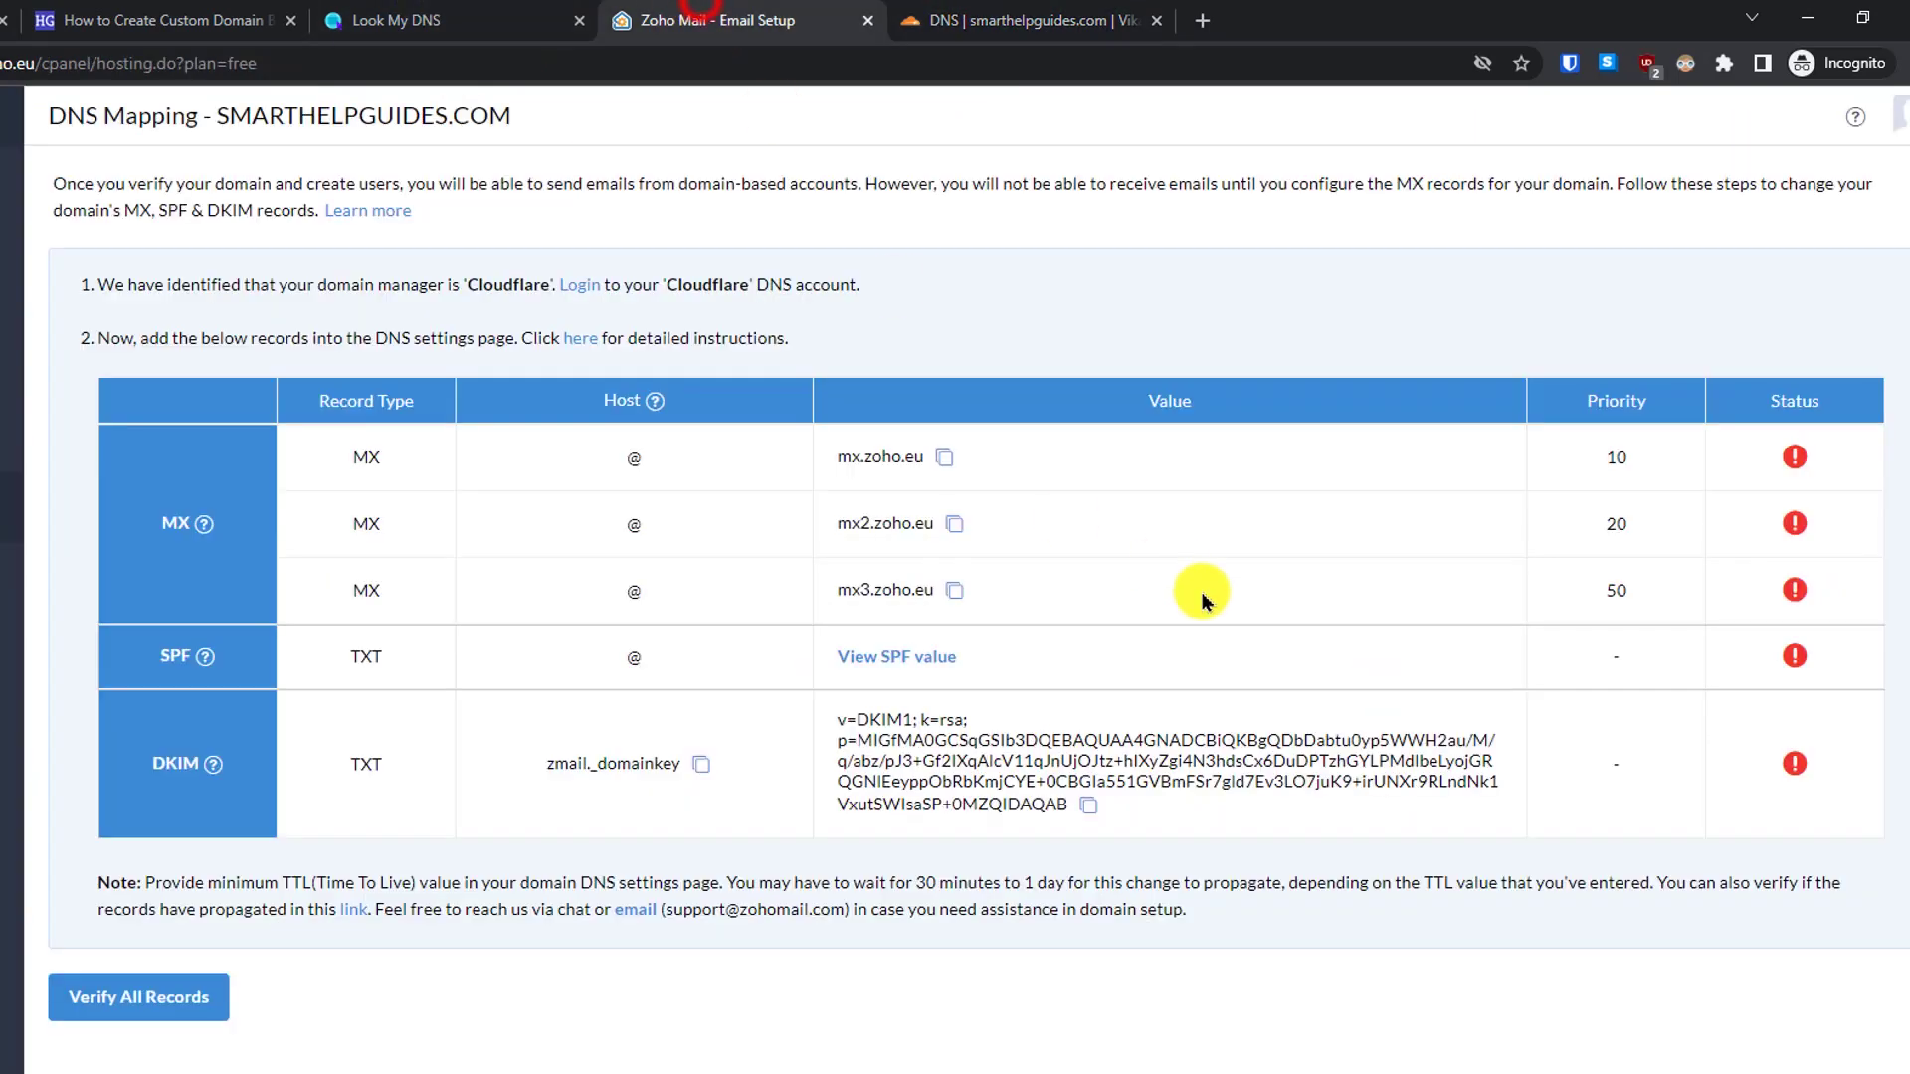
left_click(954, 590)
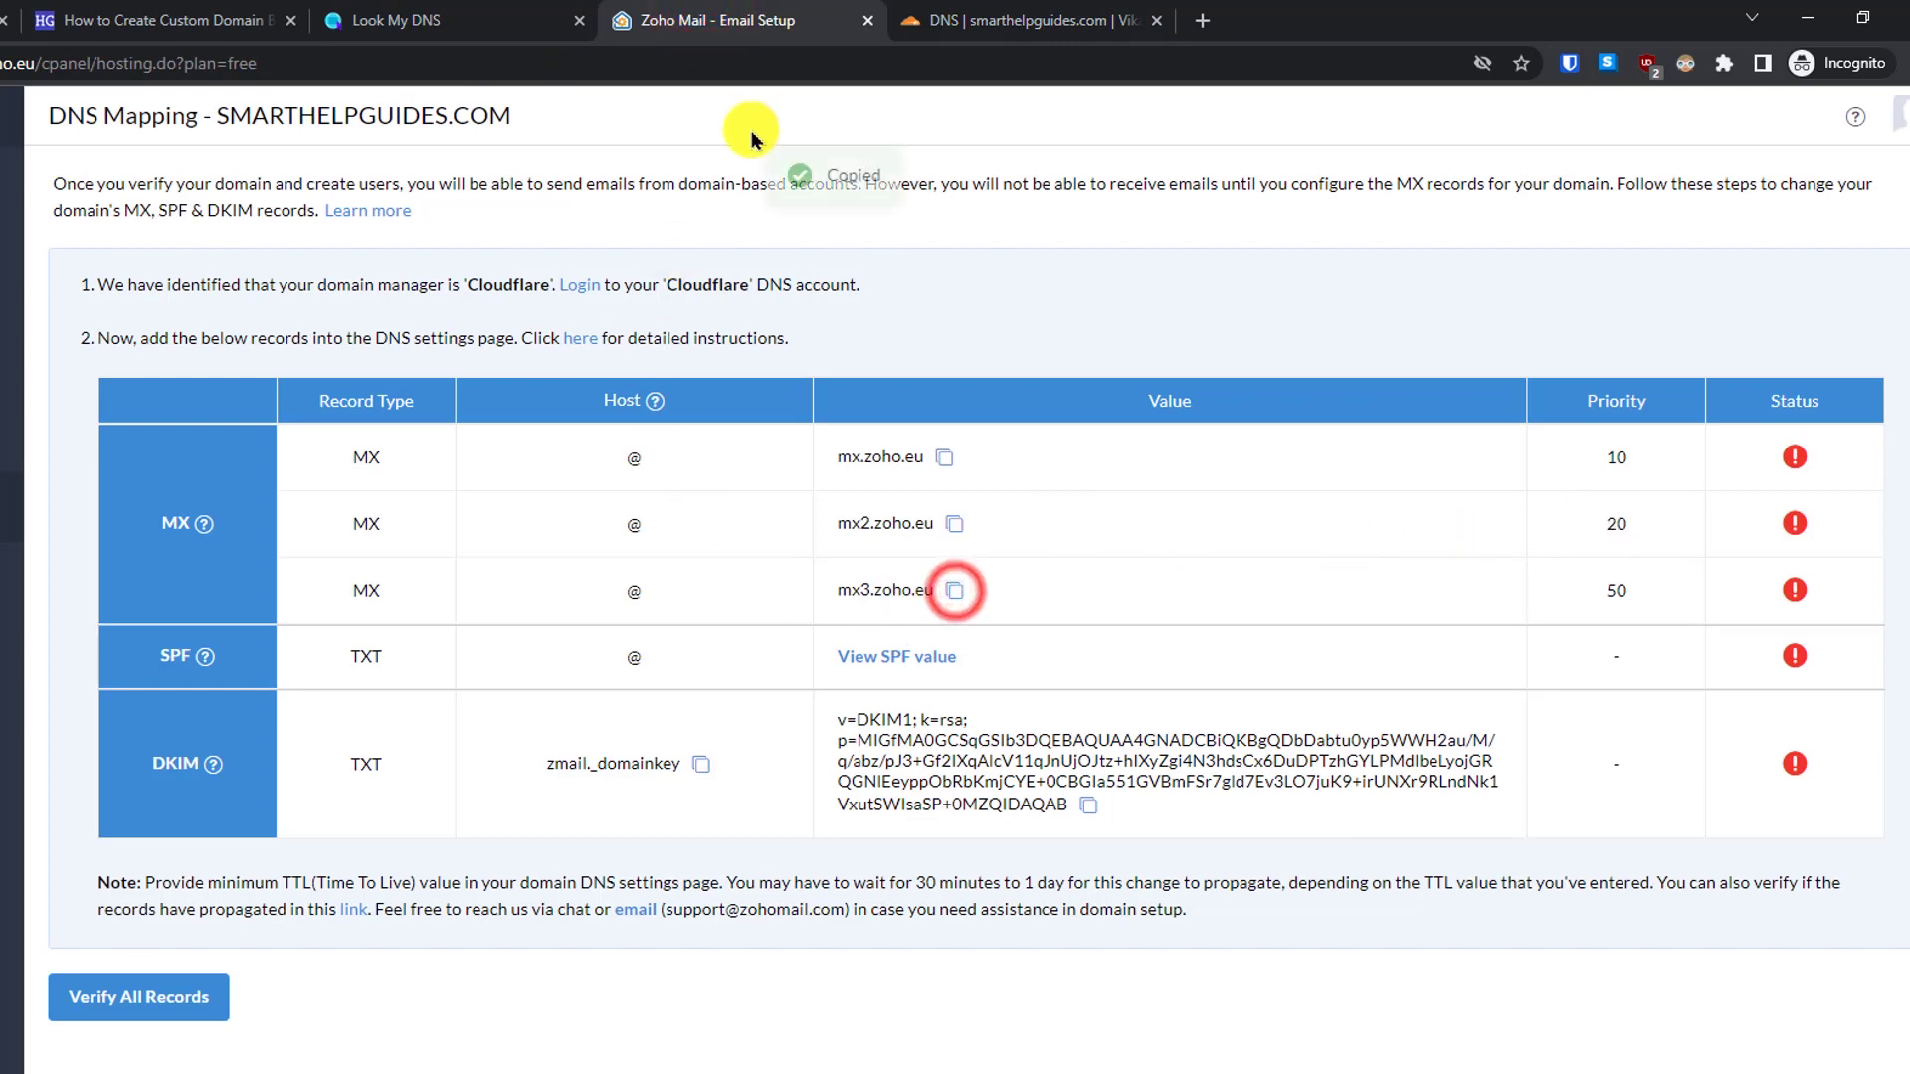
left_click(945, 20)
left_click(1537, 422)
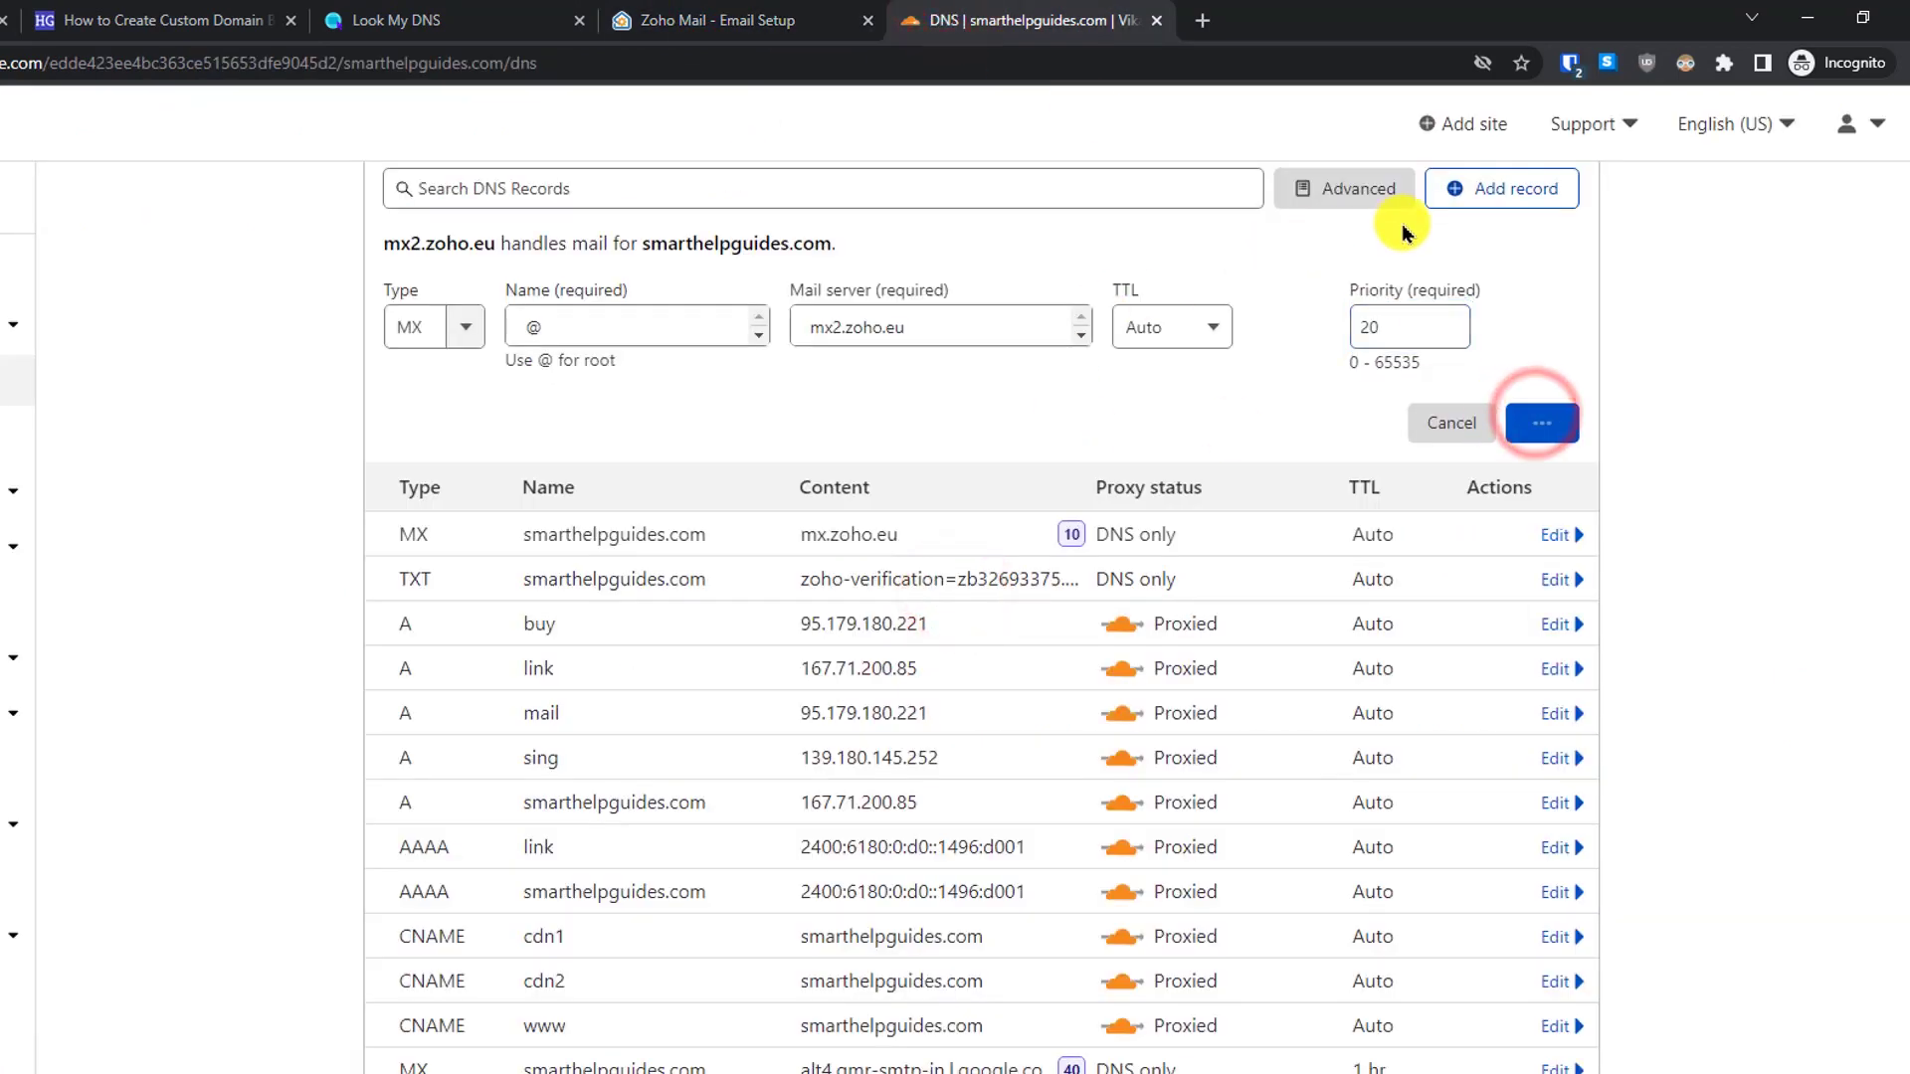
- Add a third MX record for @ pointing to mx3.zoho.eu with priority 50
left_click(1492, 199)
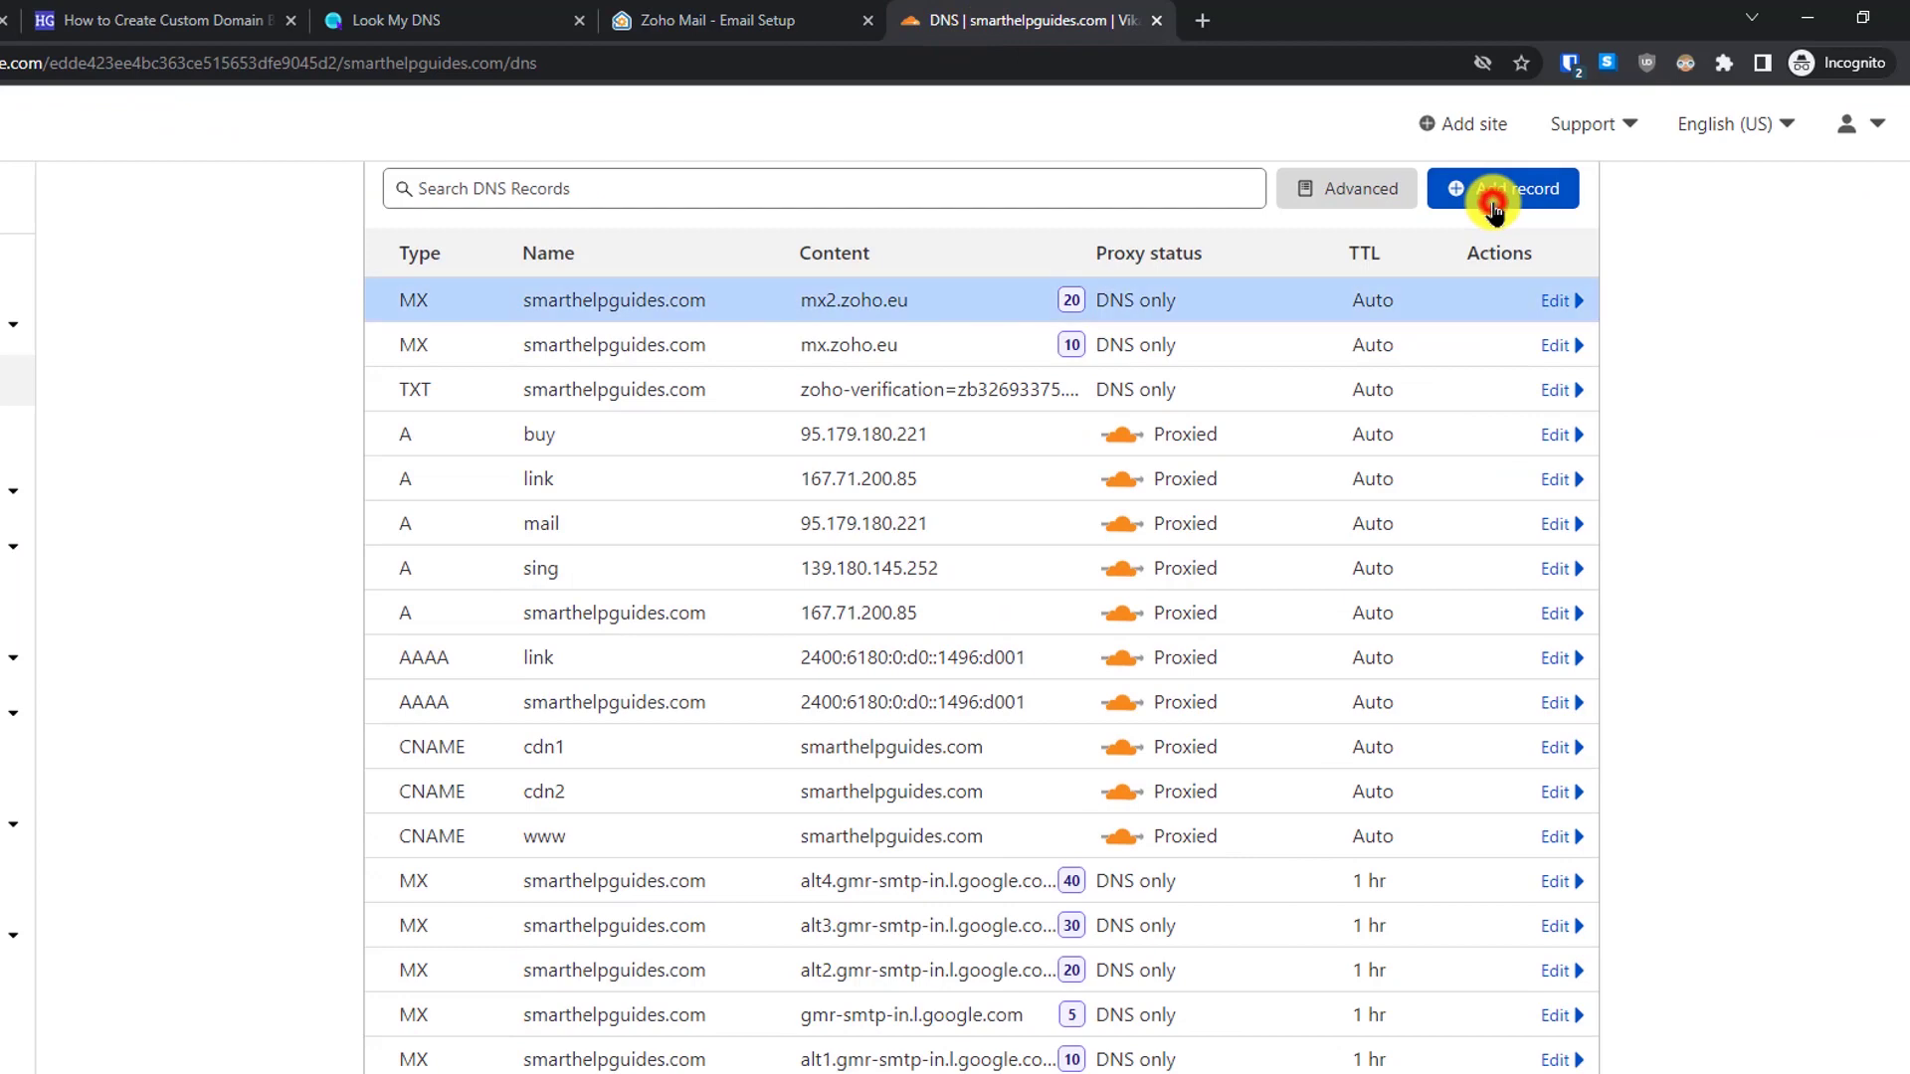
left_click(633, 309)
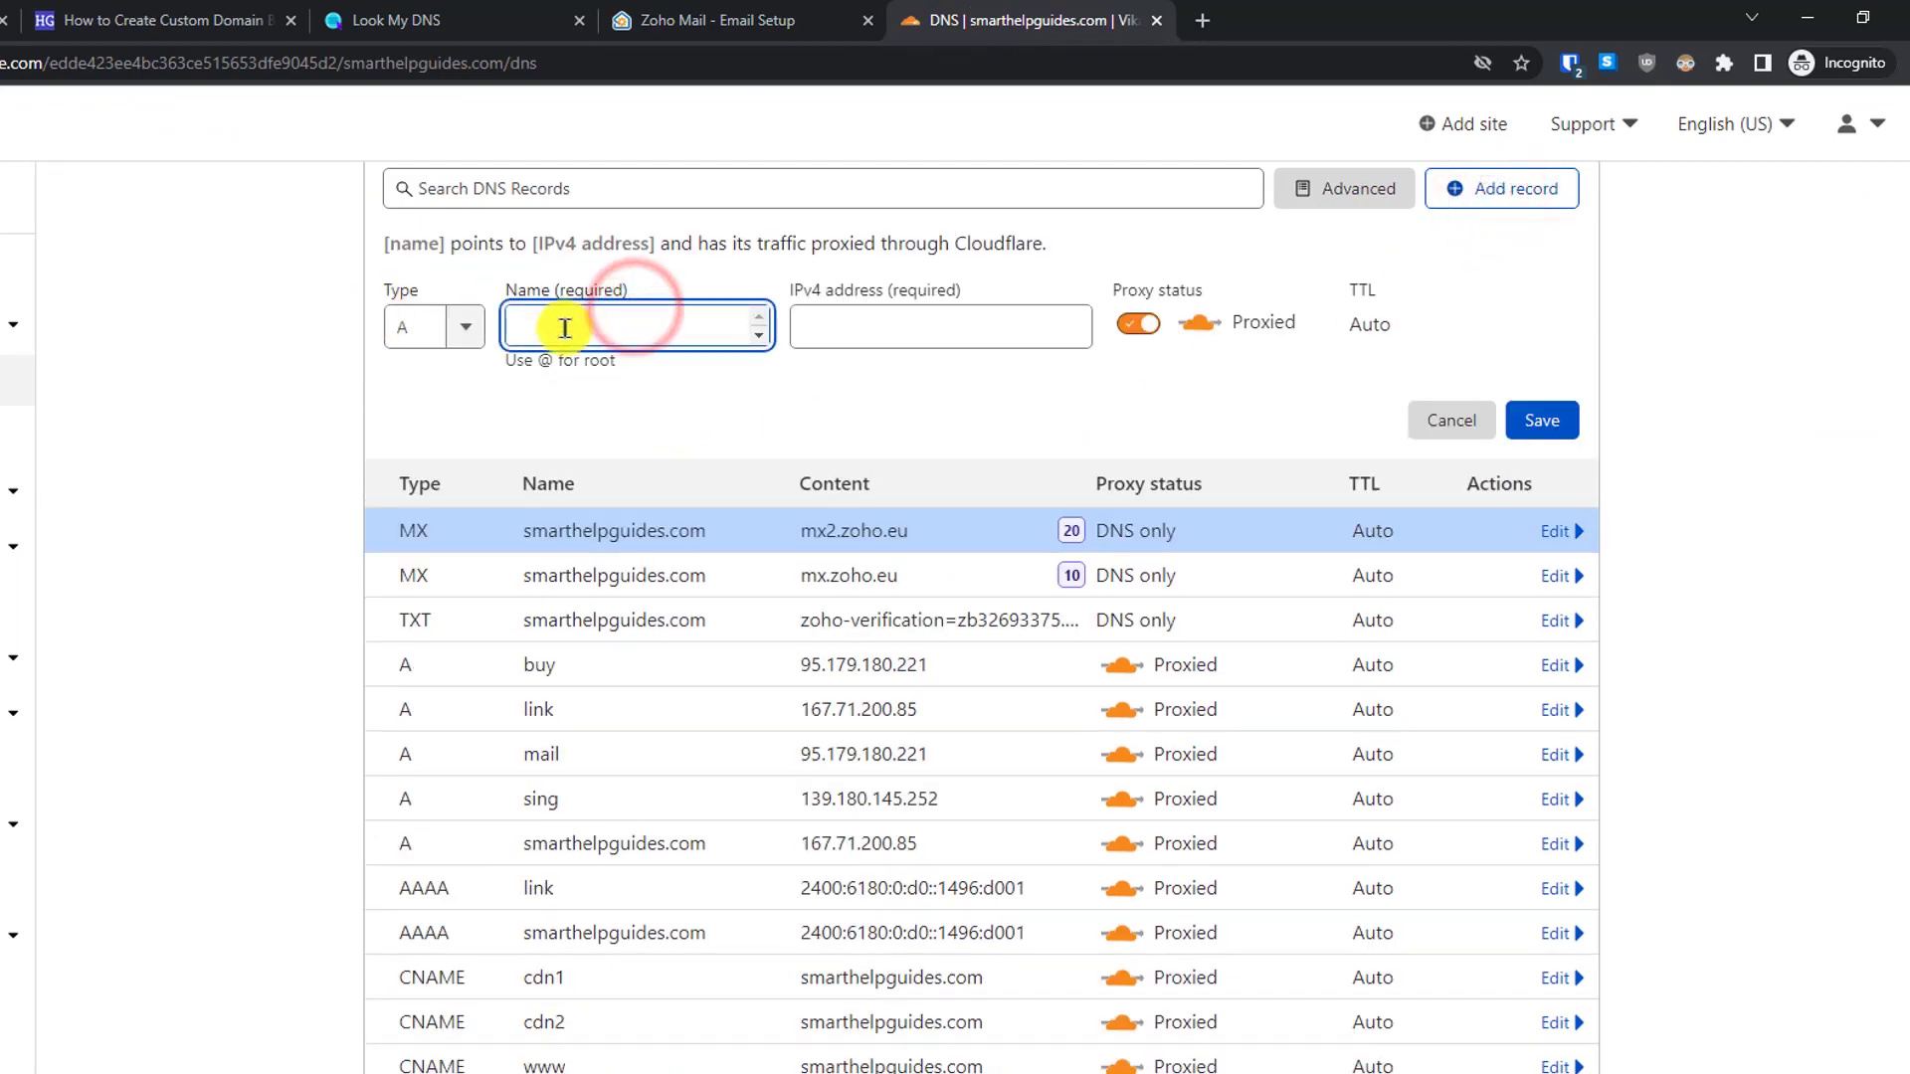
type("@")
left_click(419, 331)
type("mx")
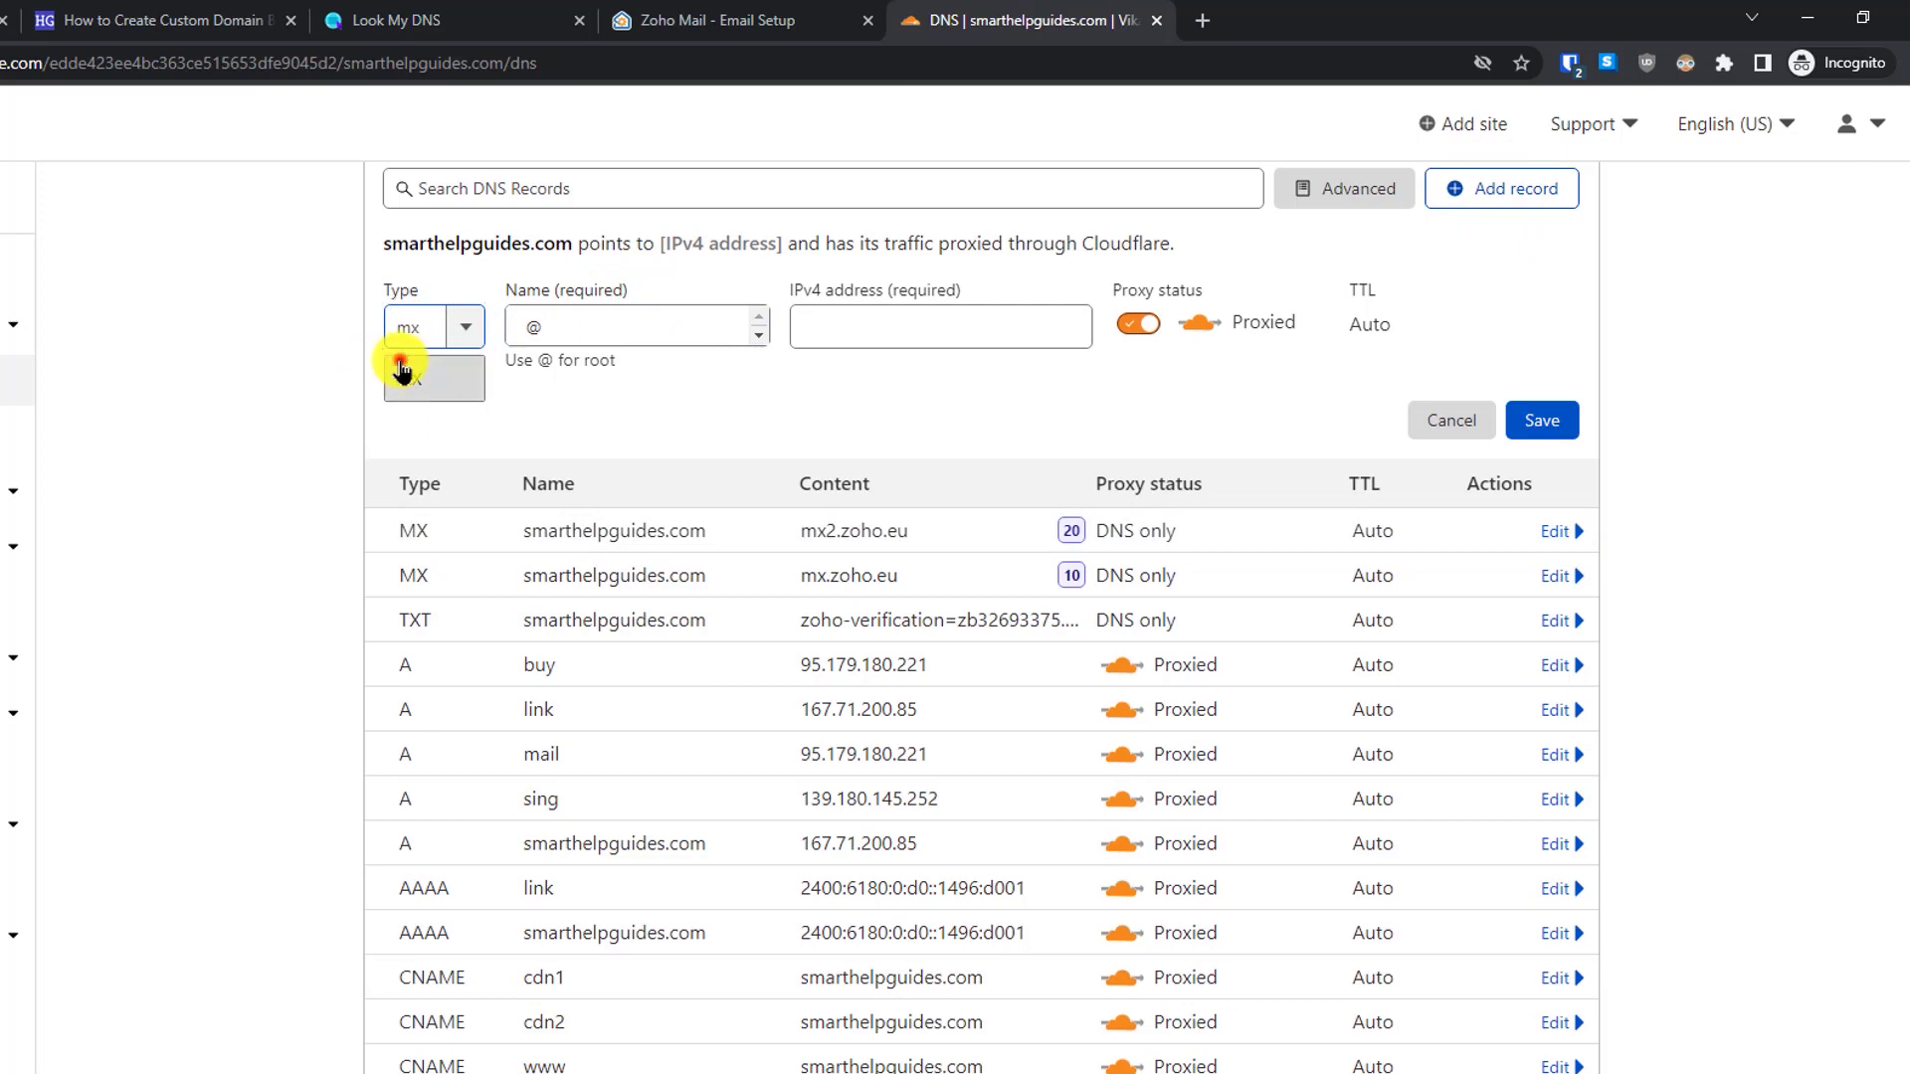
left_click(407, 376)
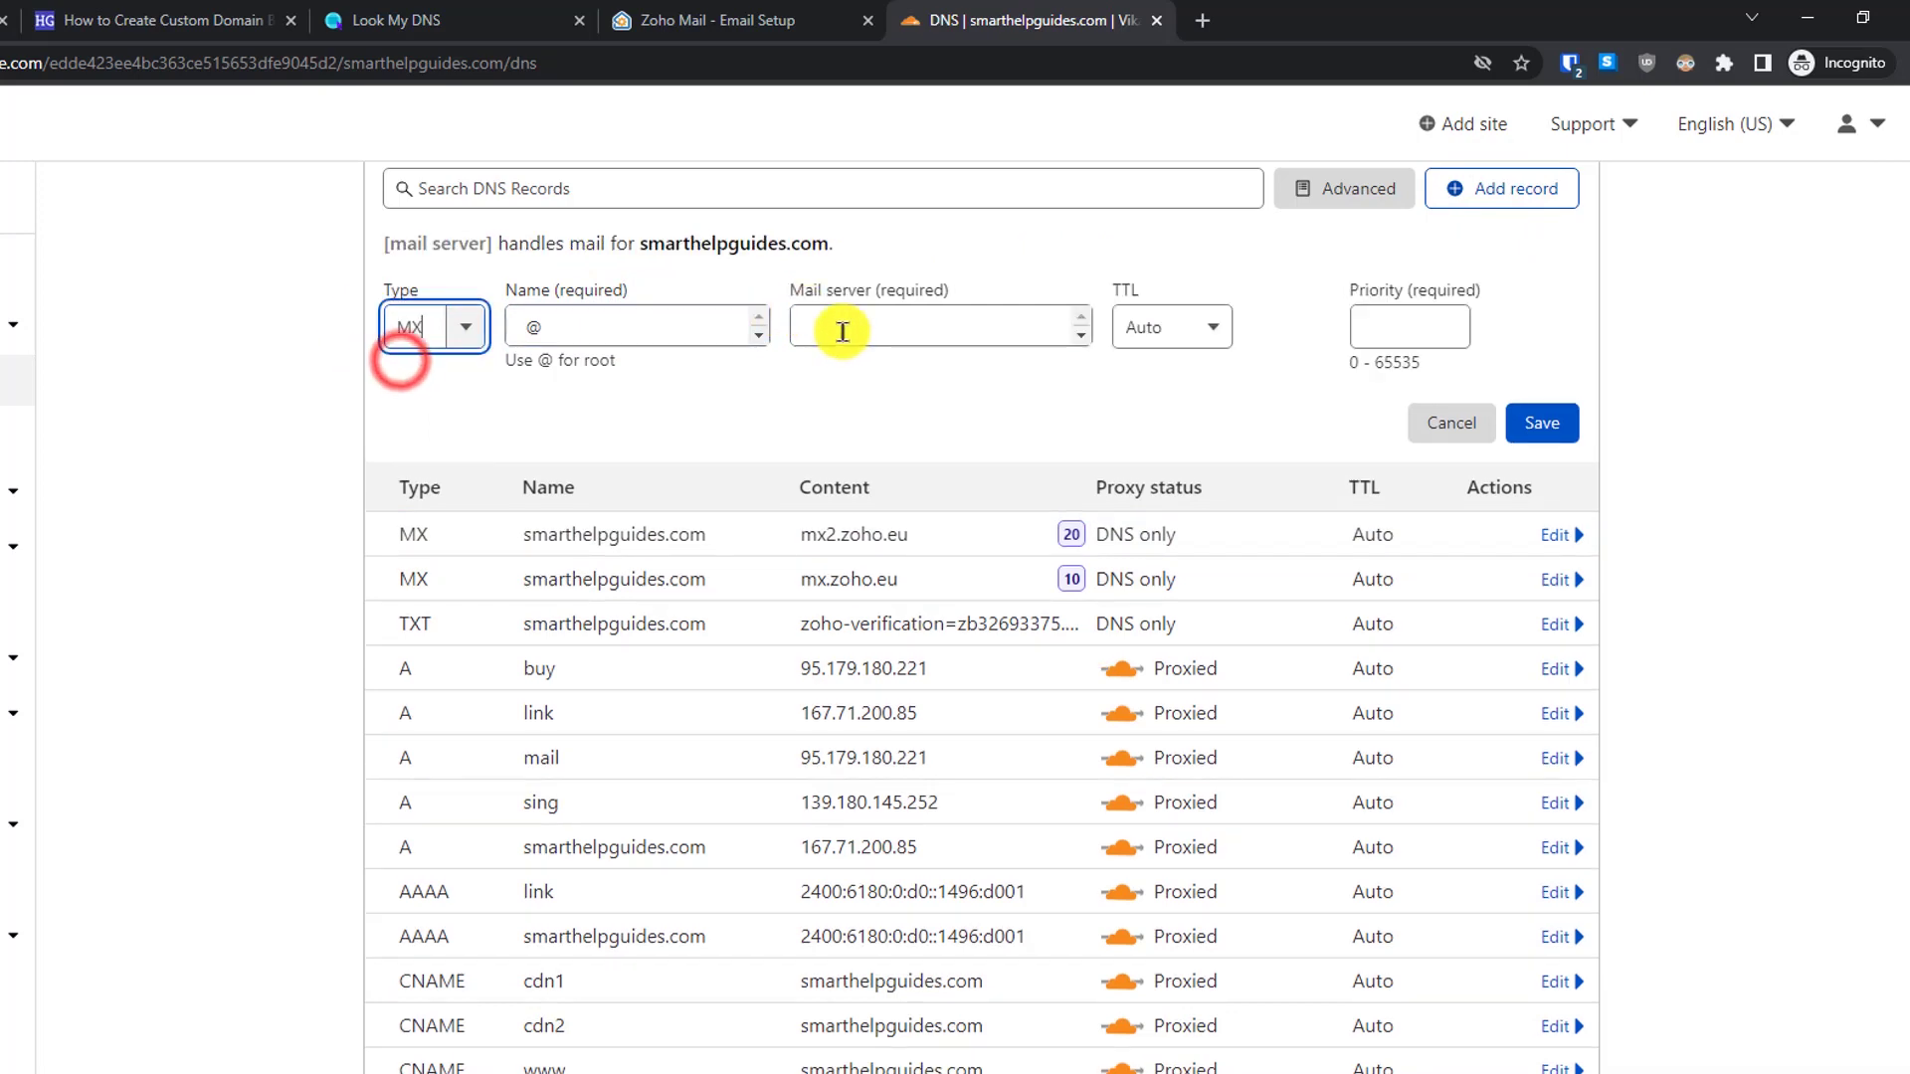
left_click(845, 328)
type("mx3.zoho.eu")
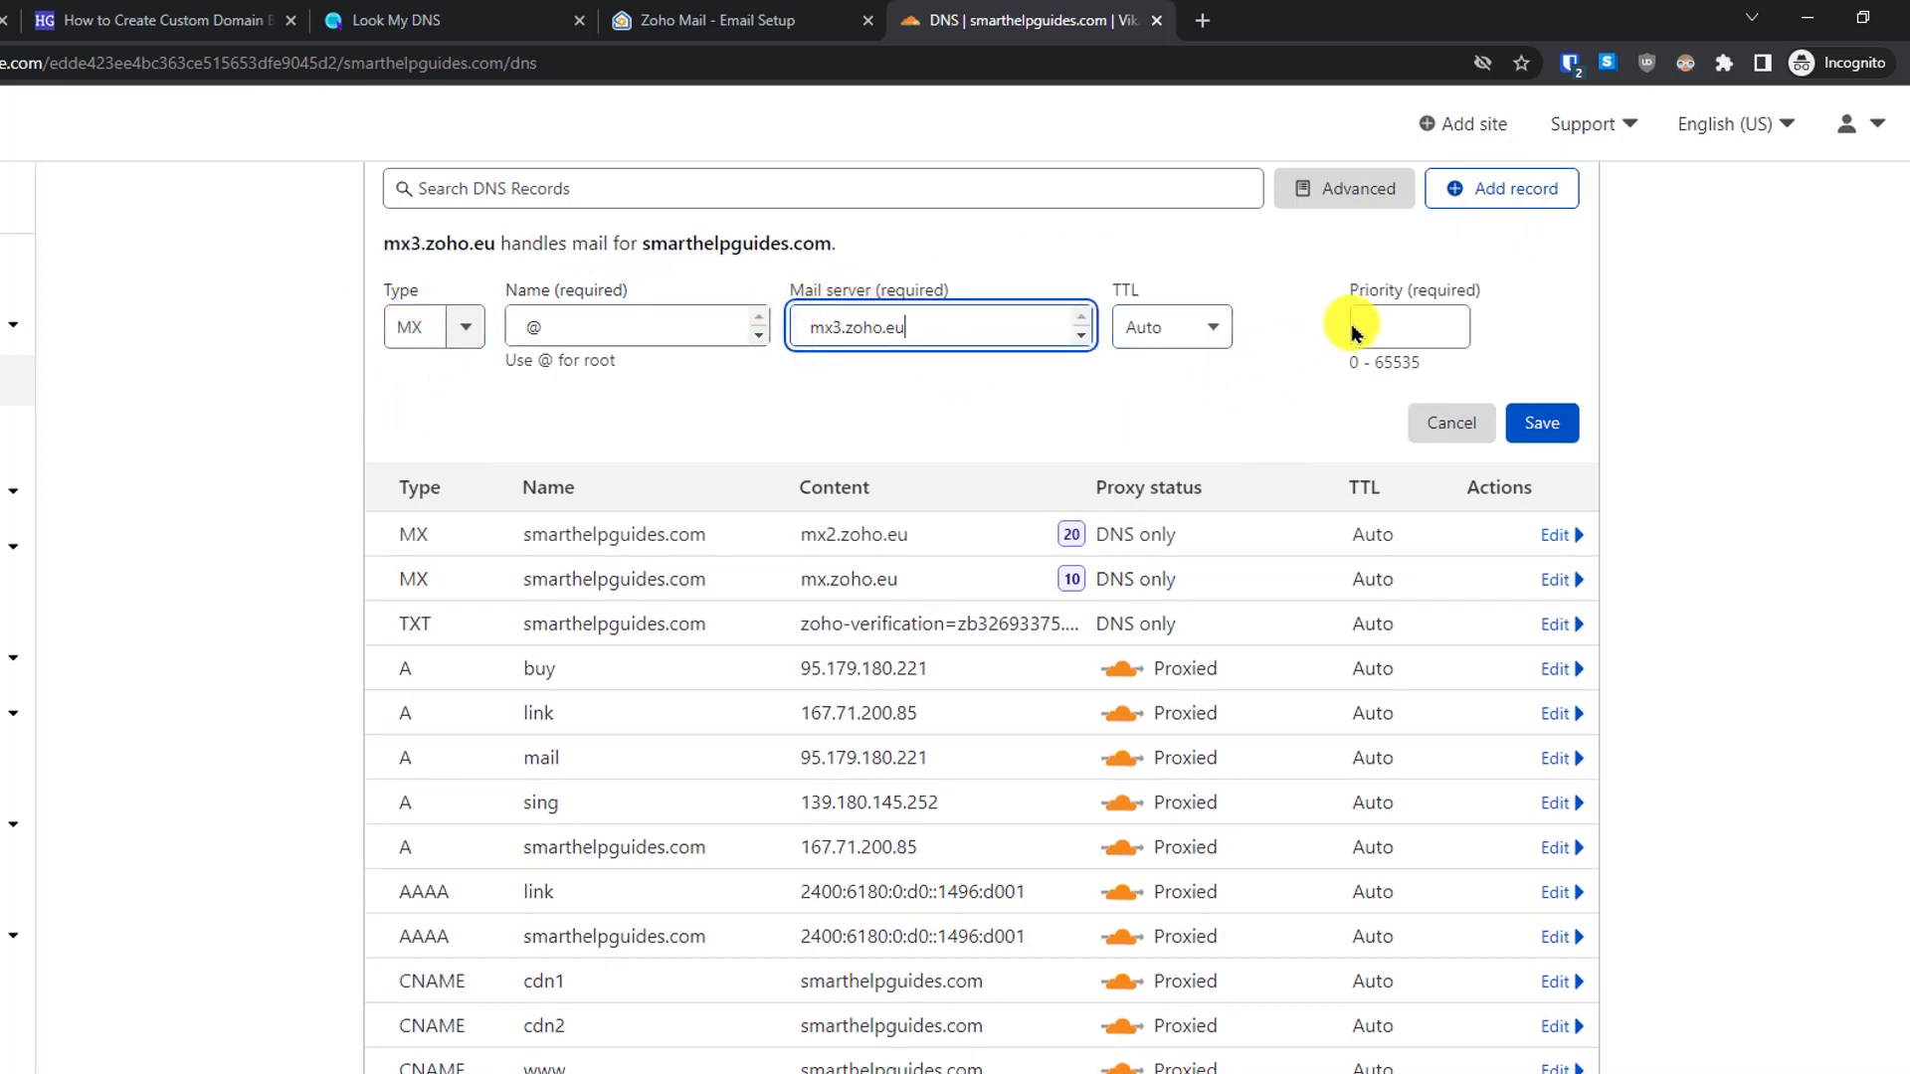
left_click(1353, 323)
type("50")
left_click(658, 19)
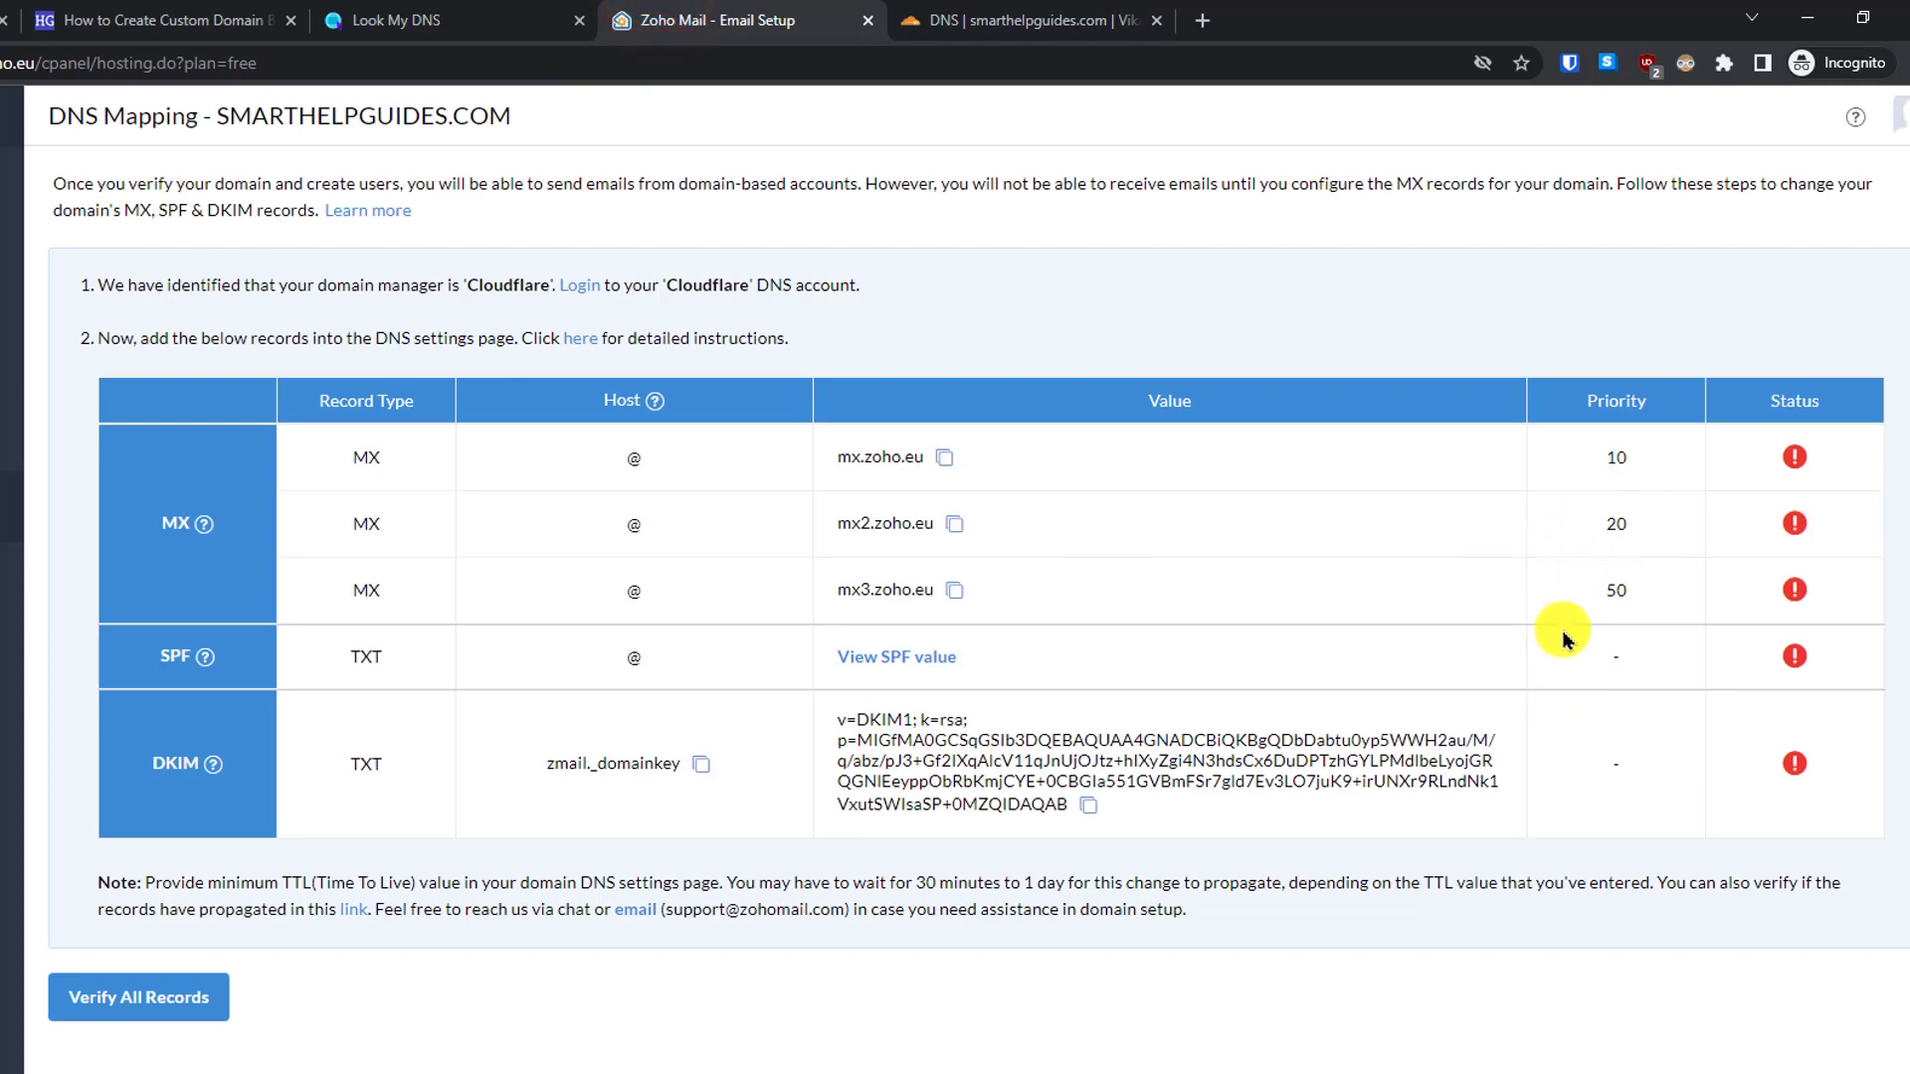
left_click(1049, 18)
left_click(1539, 423)
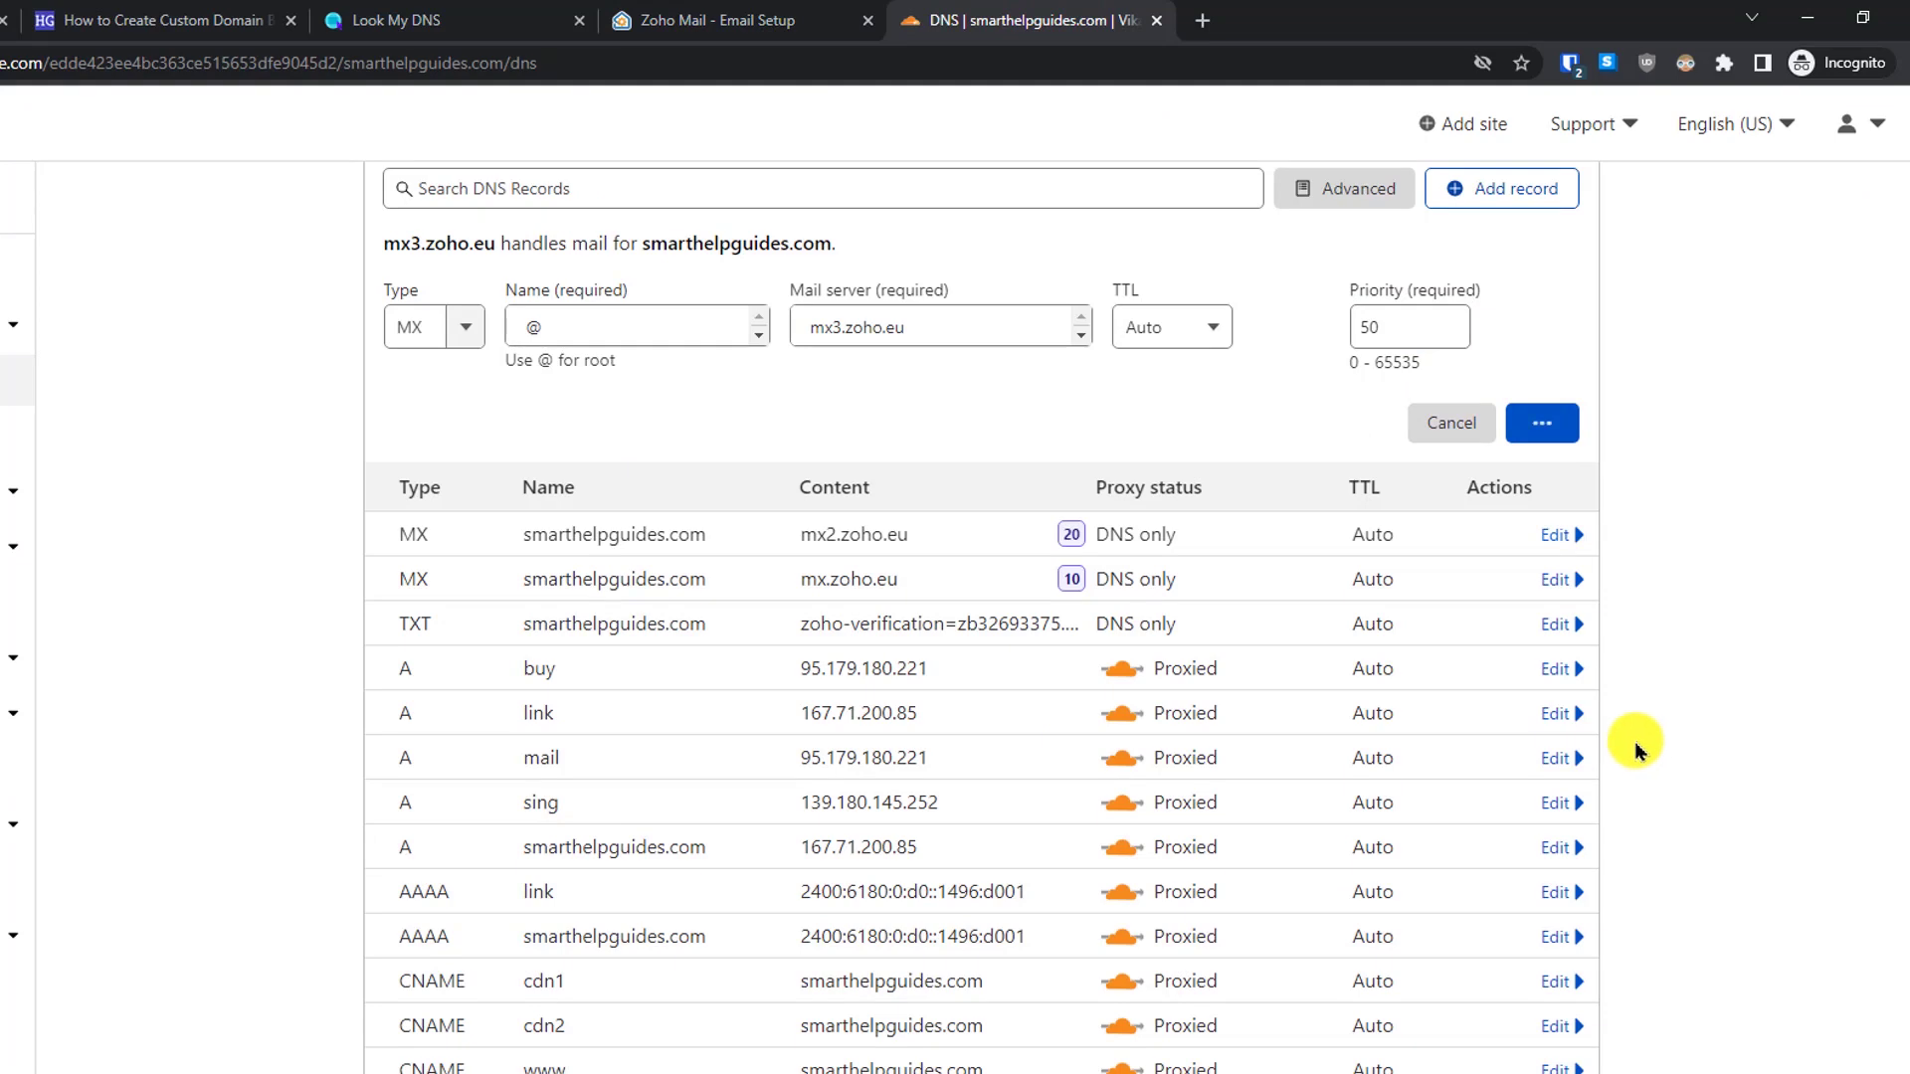
left_click(712, 18)
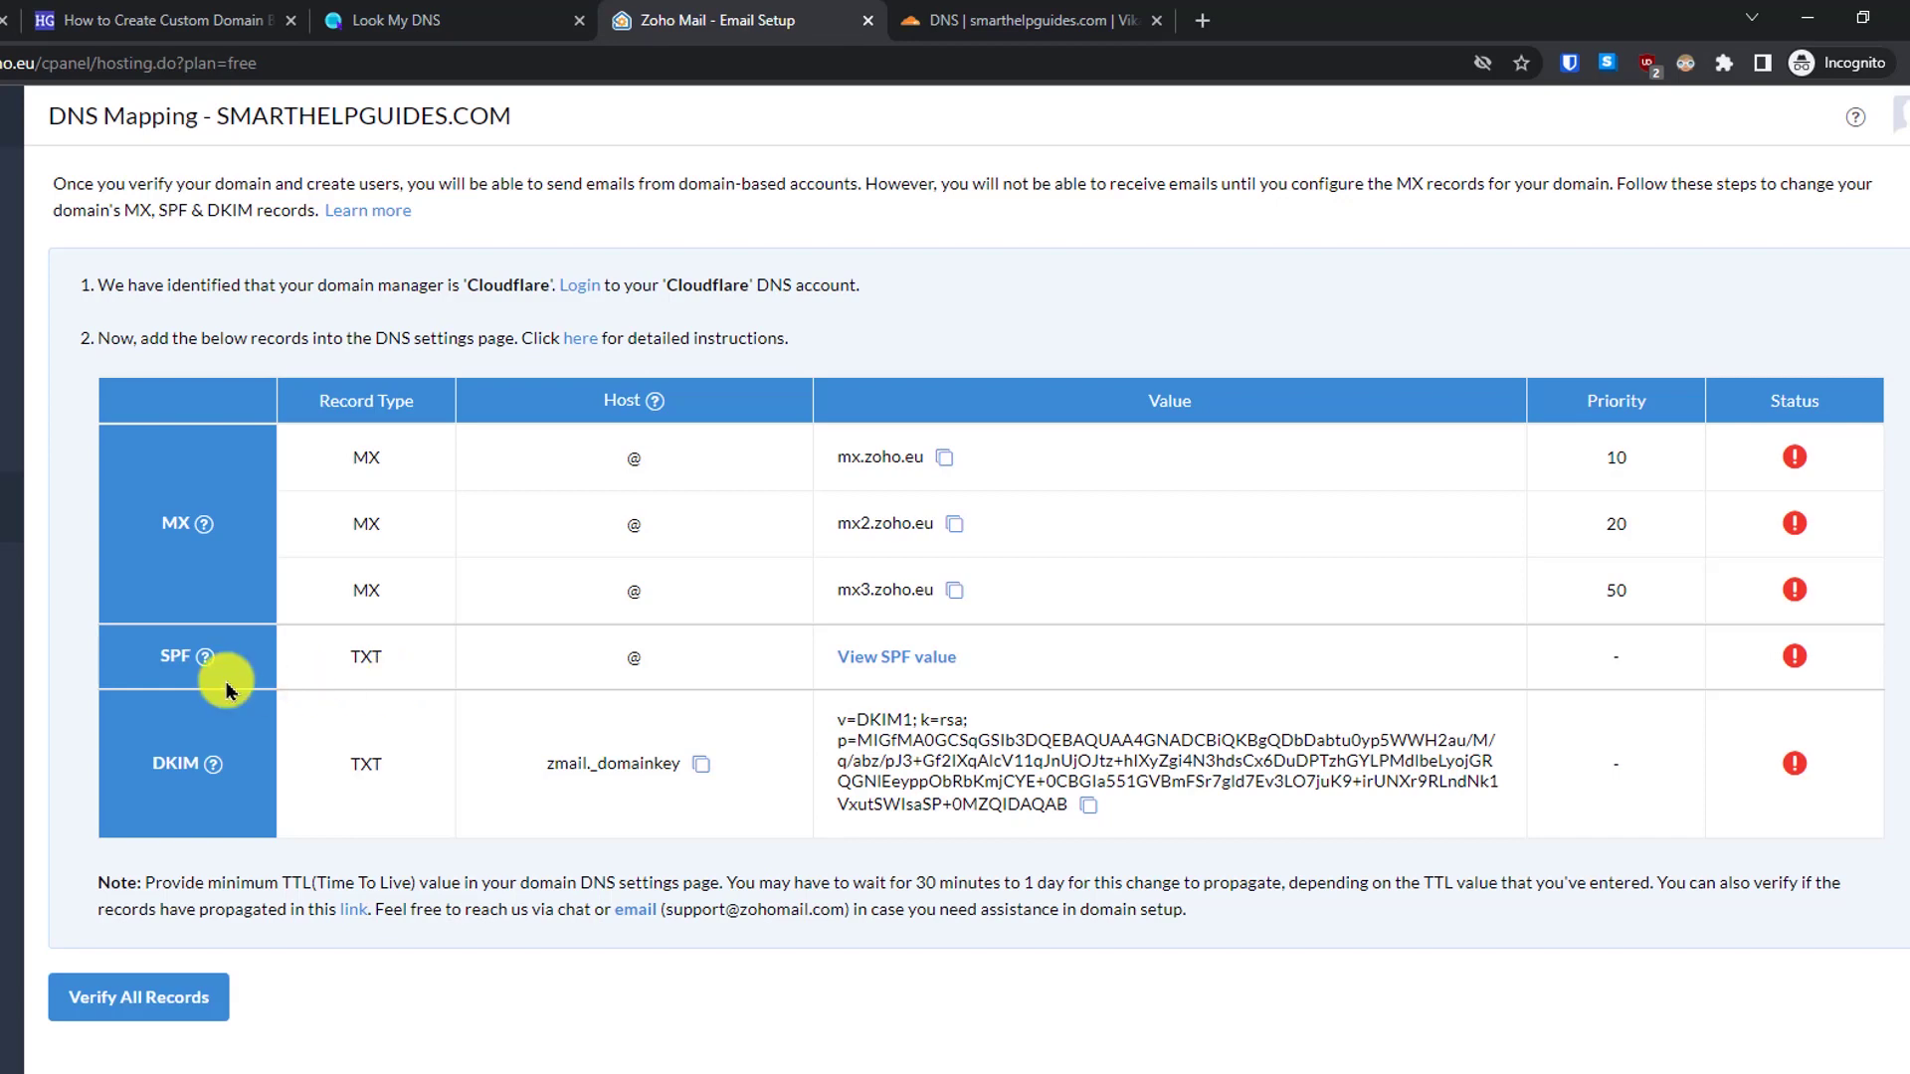
- Copy Zoho's recommended merged SPF value from the View SPF value dialog
left_click(886, 658)
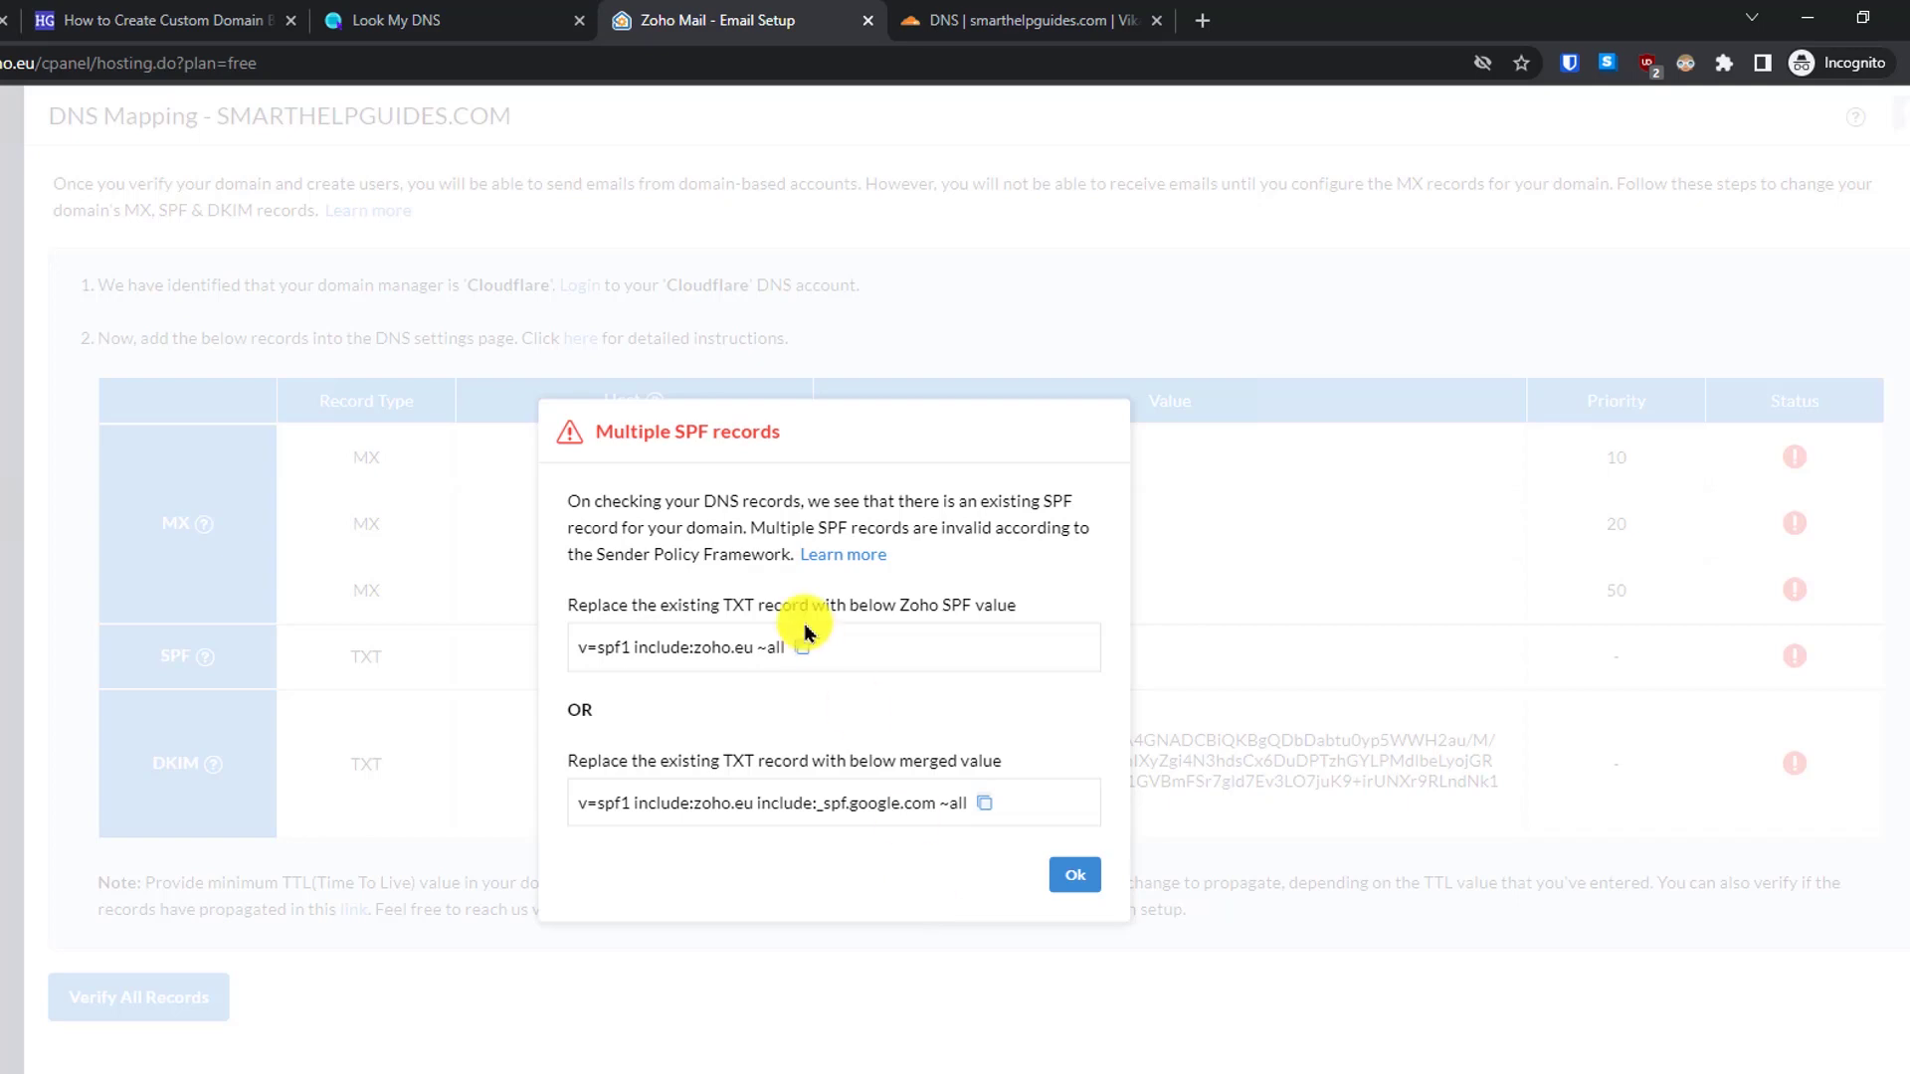
left_click(984, 803)
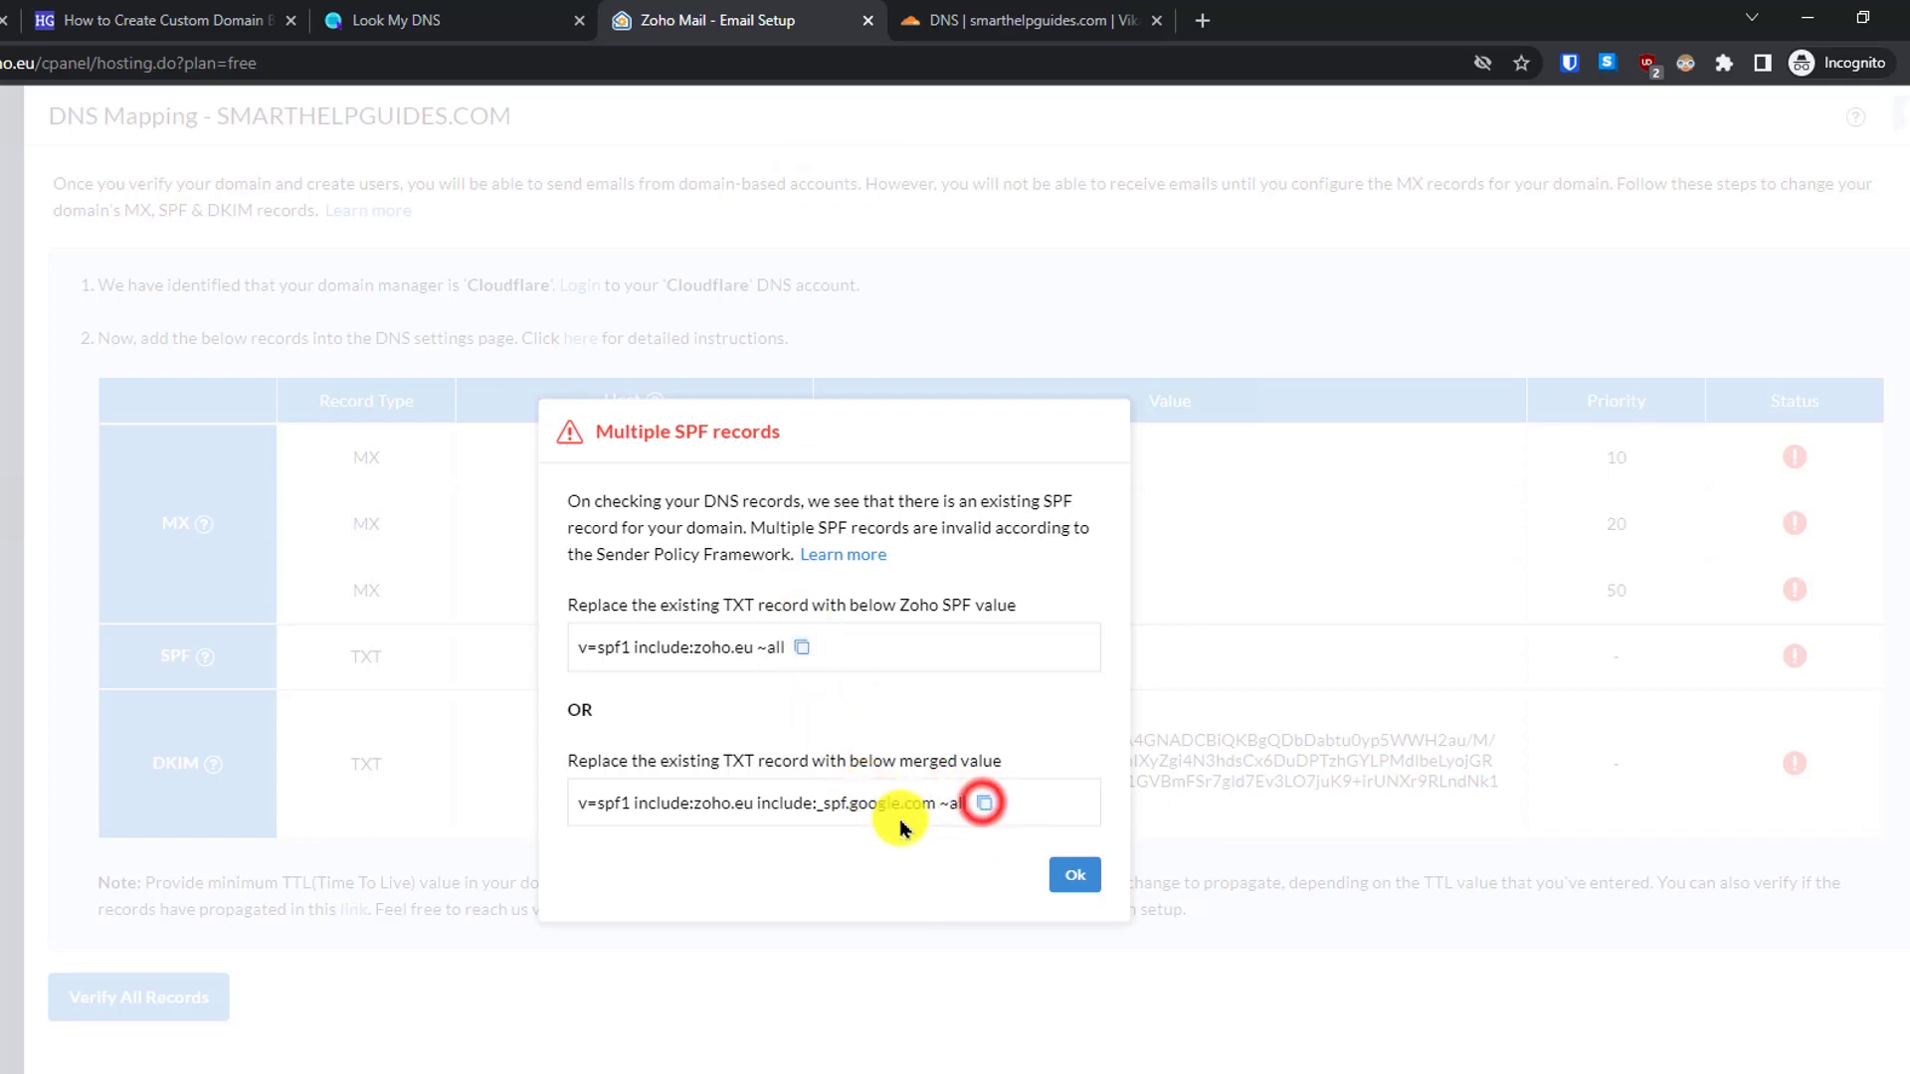
left_click(953, 12)
scroll(1051, 159, "down", 1)
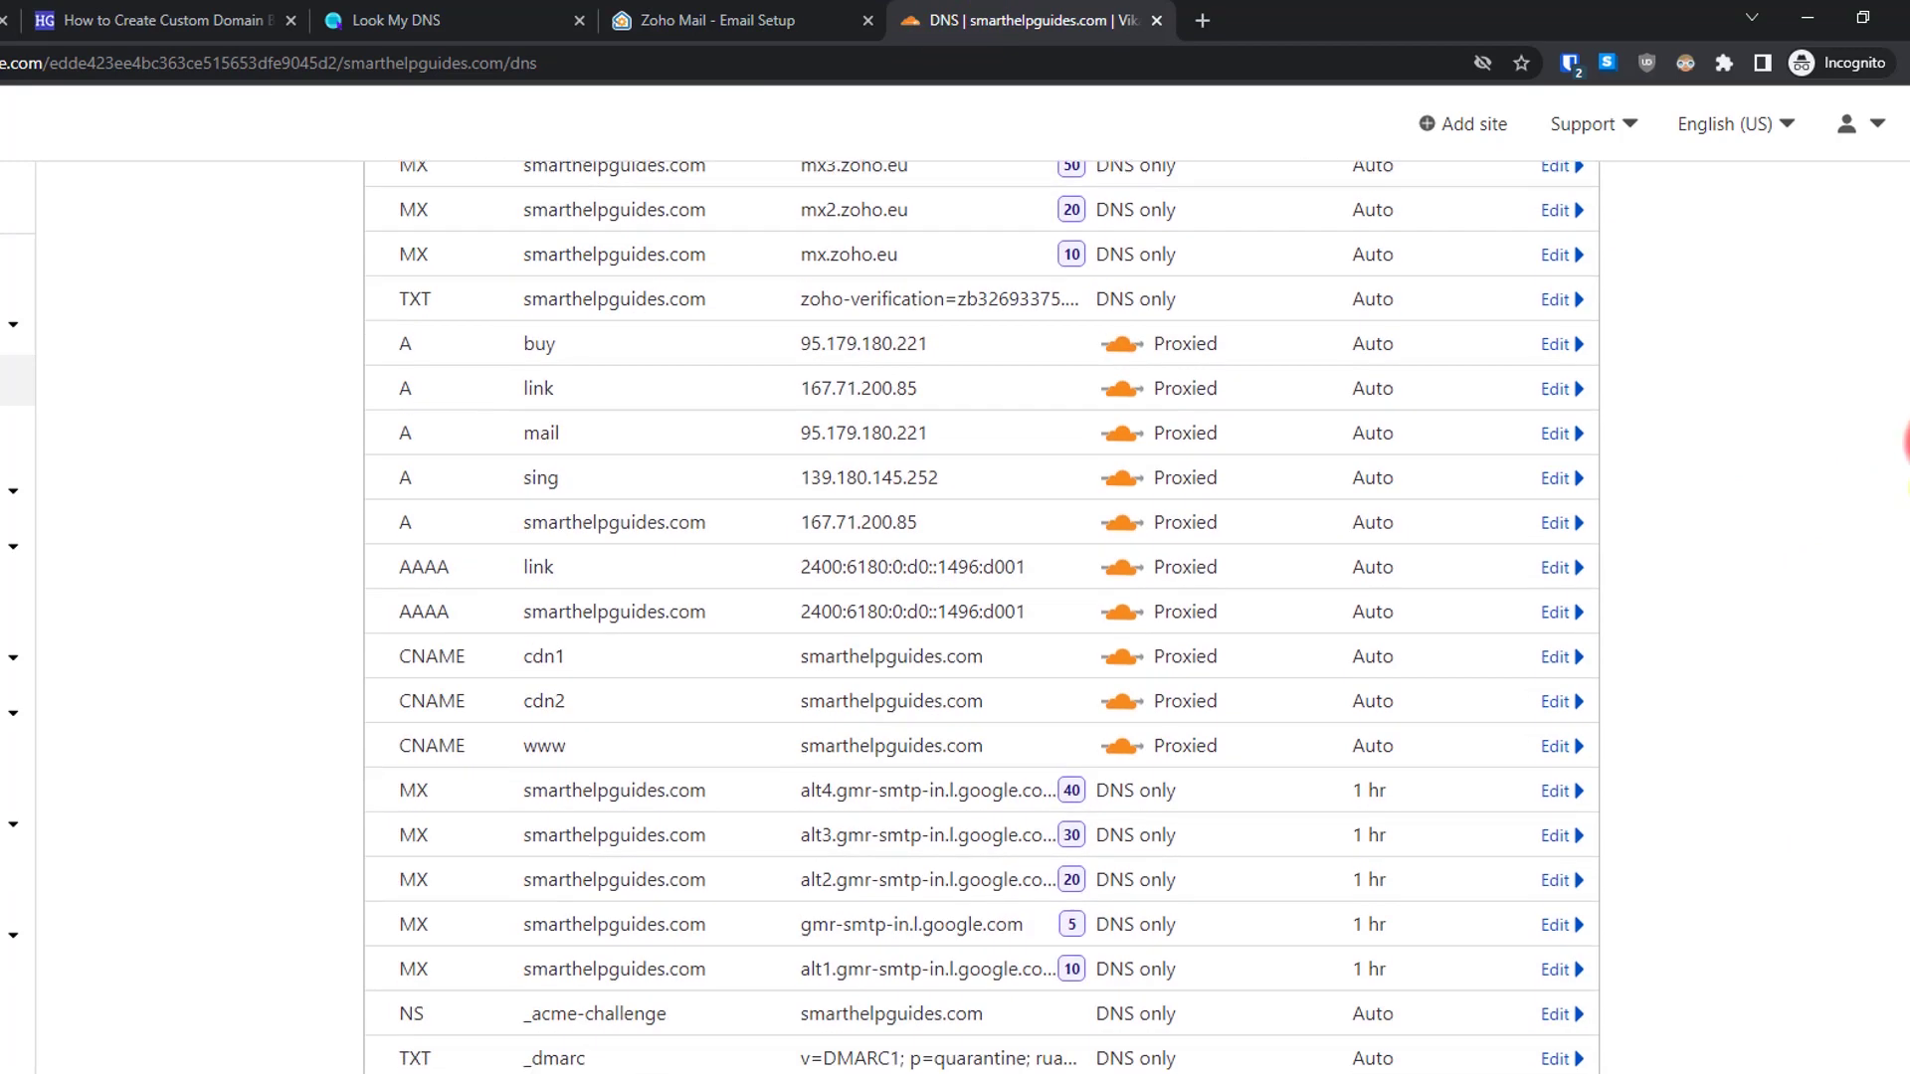
scroll(1051, 159, "up", 3)
left_click(761, 12)
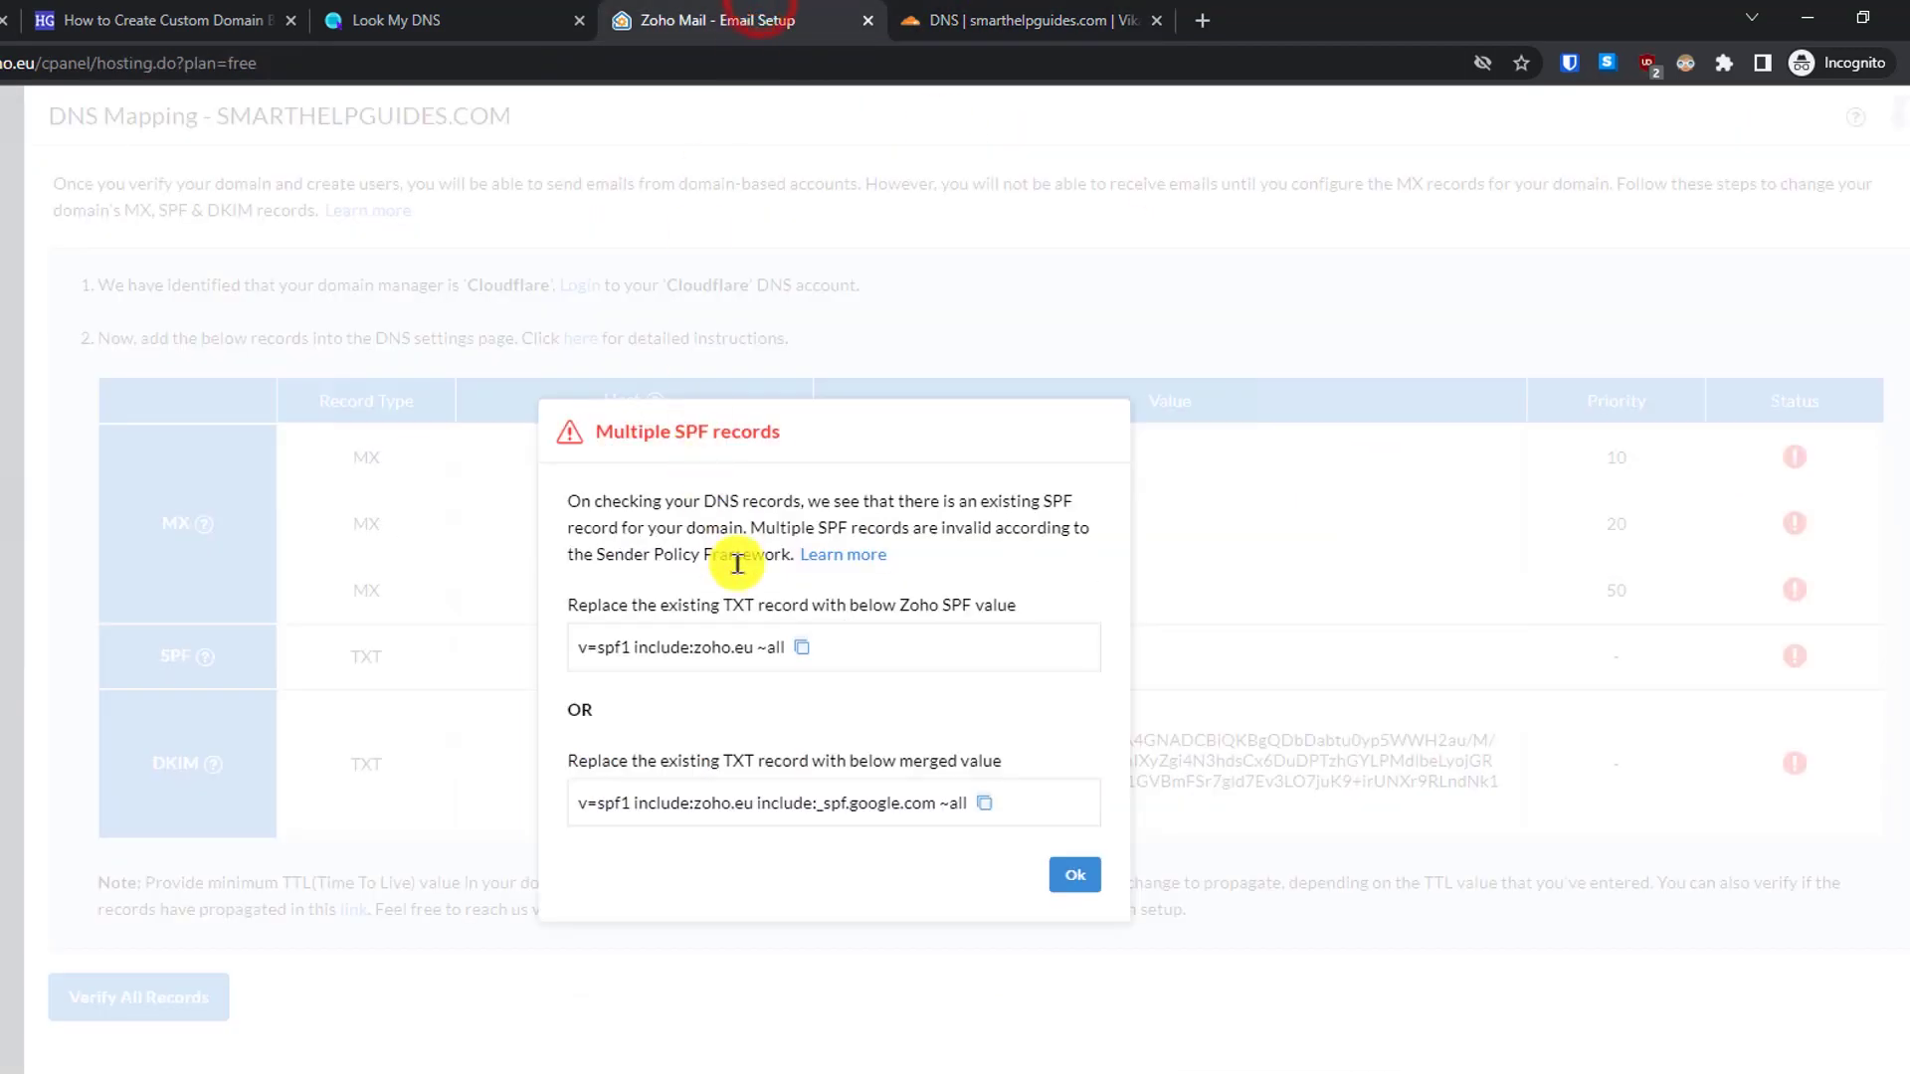
left_click(1014, 12)
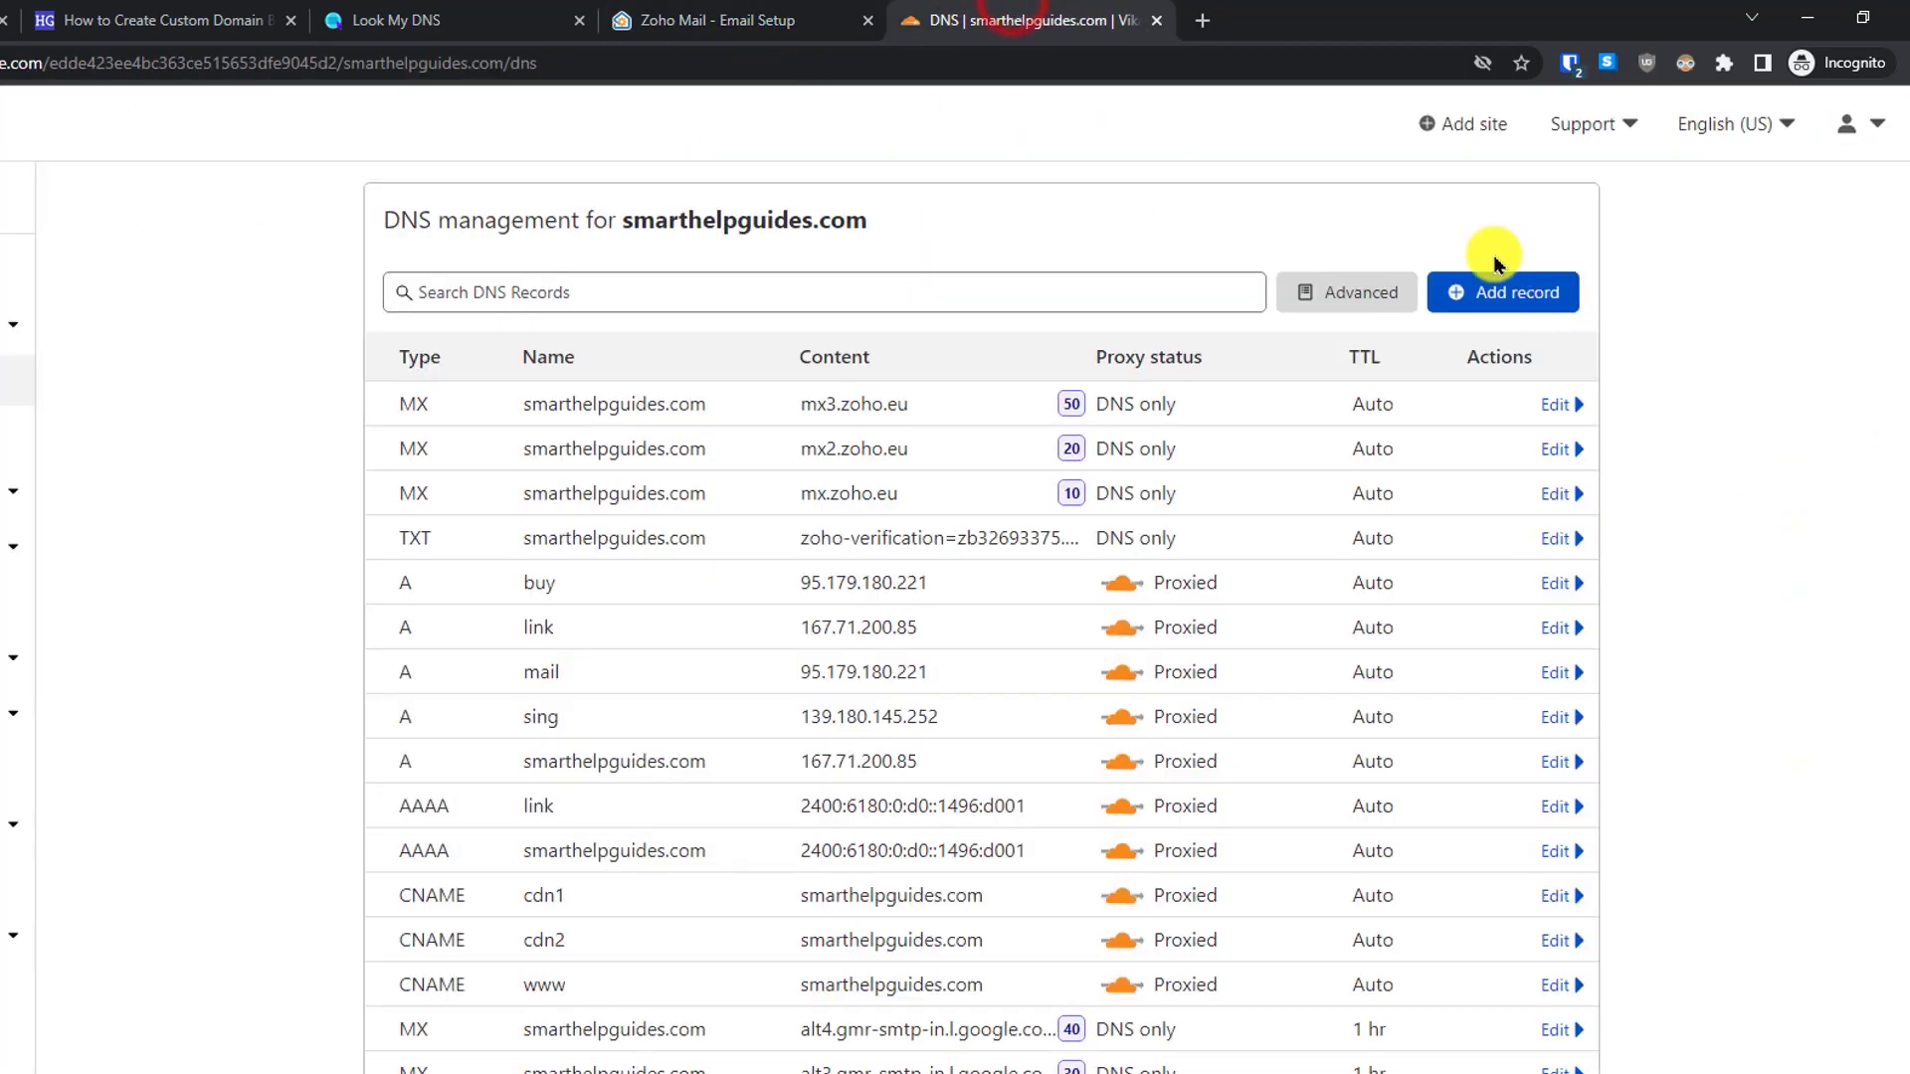
- Draft a new TXT record for @ with the merged SPF value, then discard it unsaved
left_click(1489, 299)
left_click(456, 430)
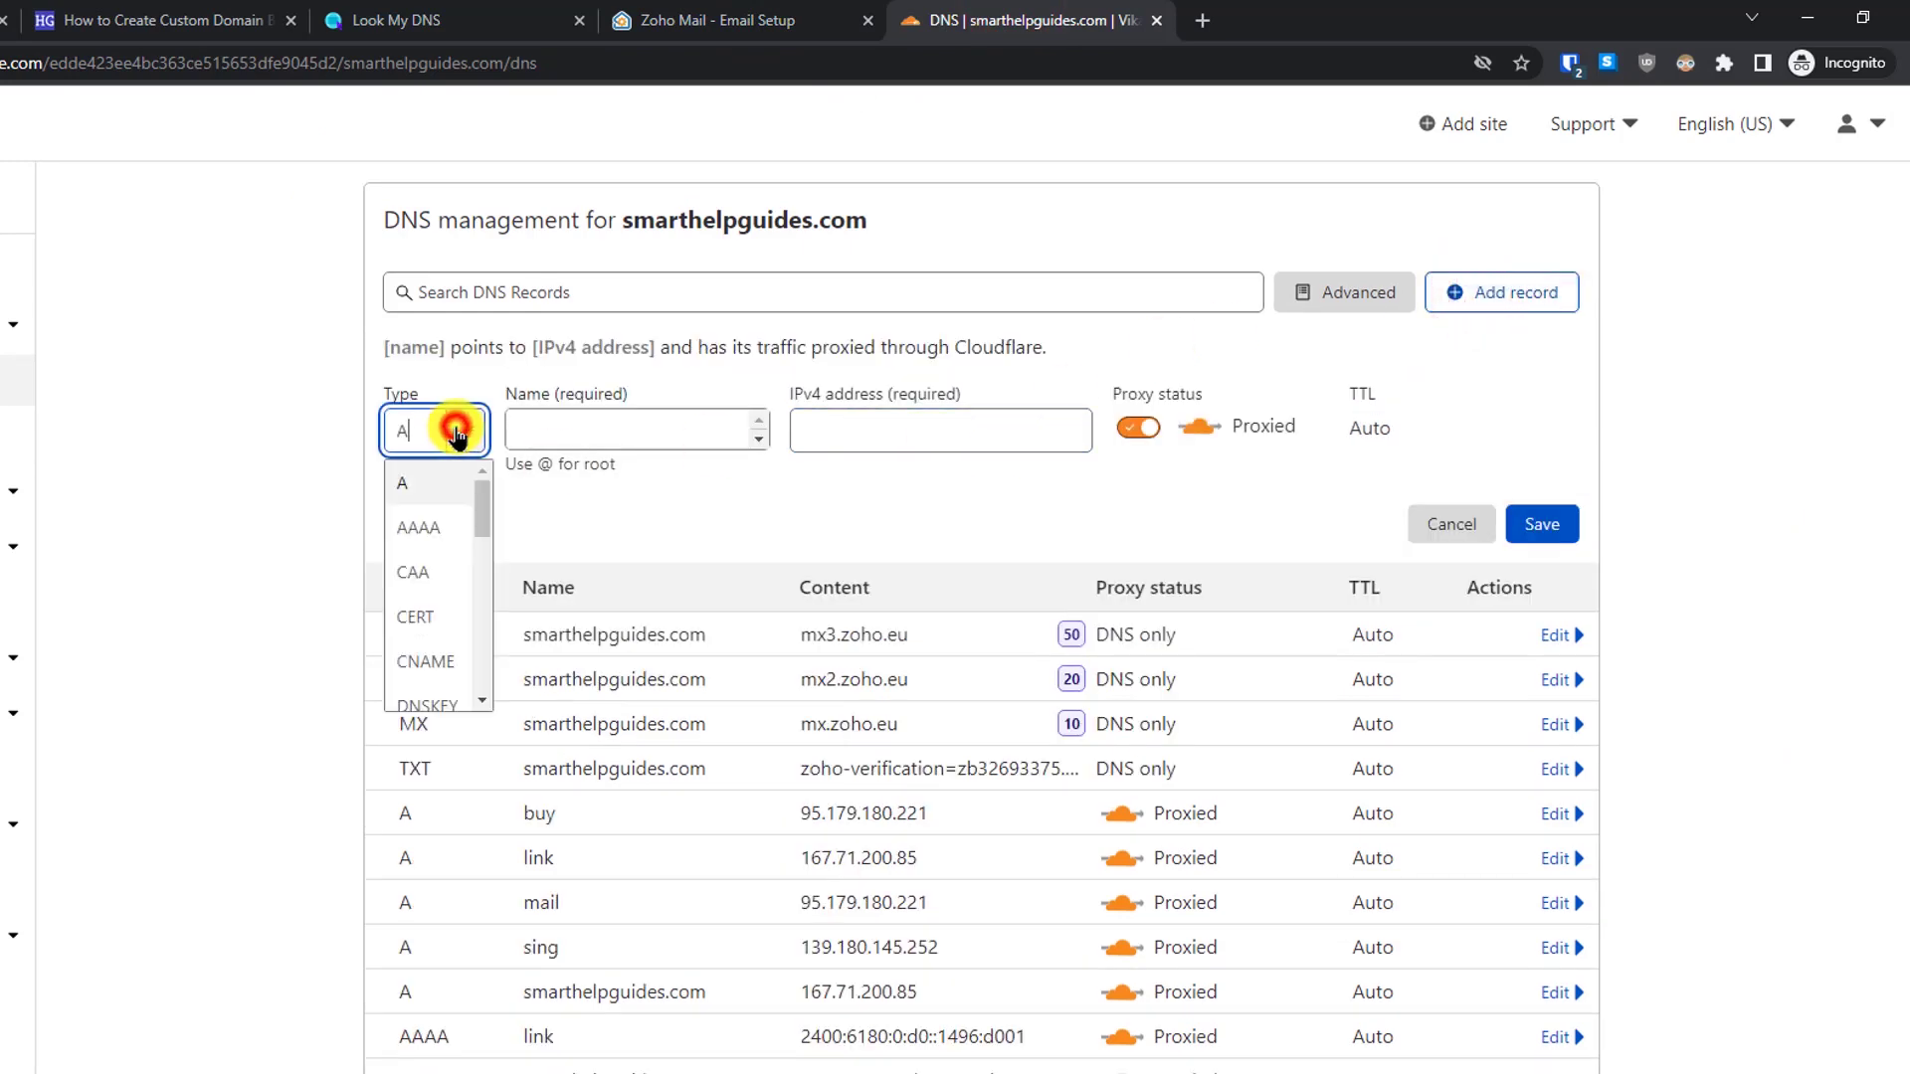
left_click(647, 20)
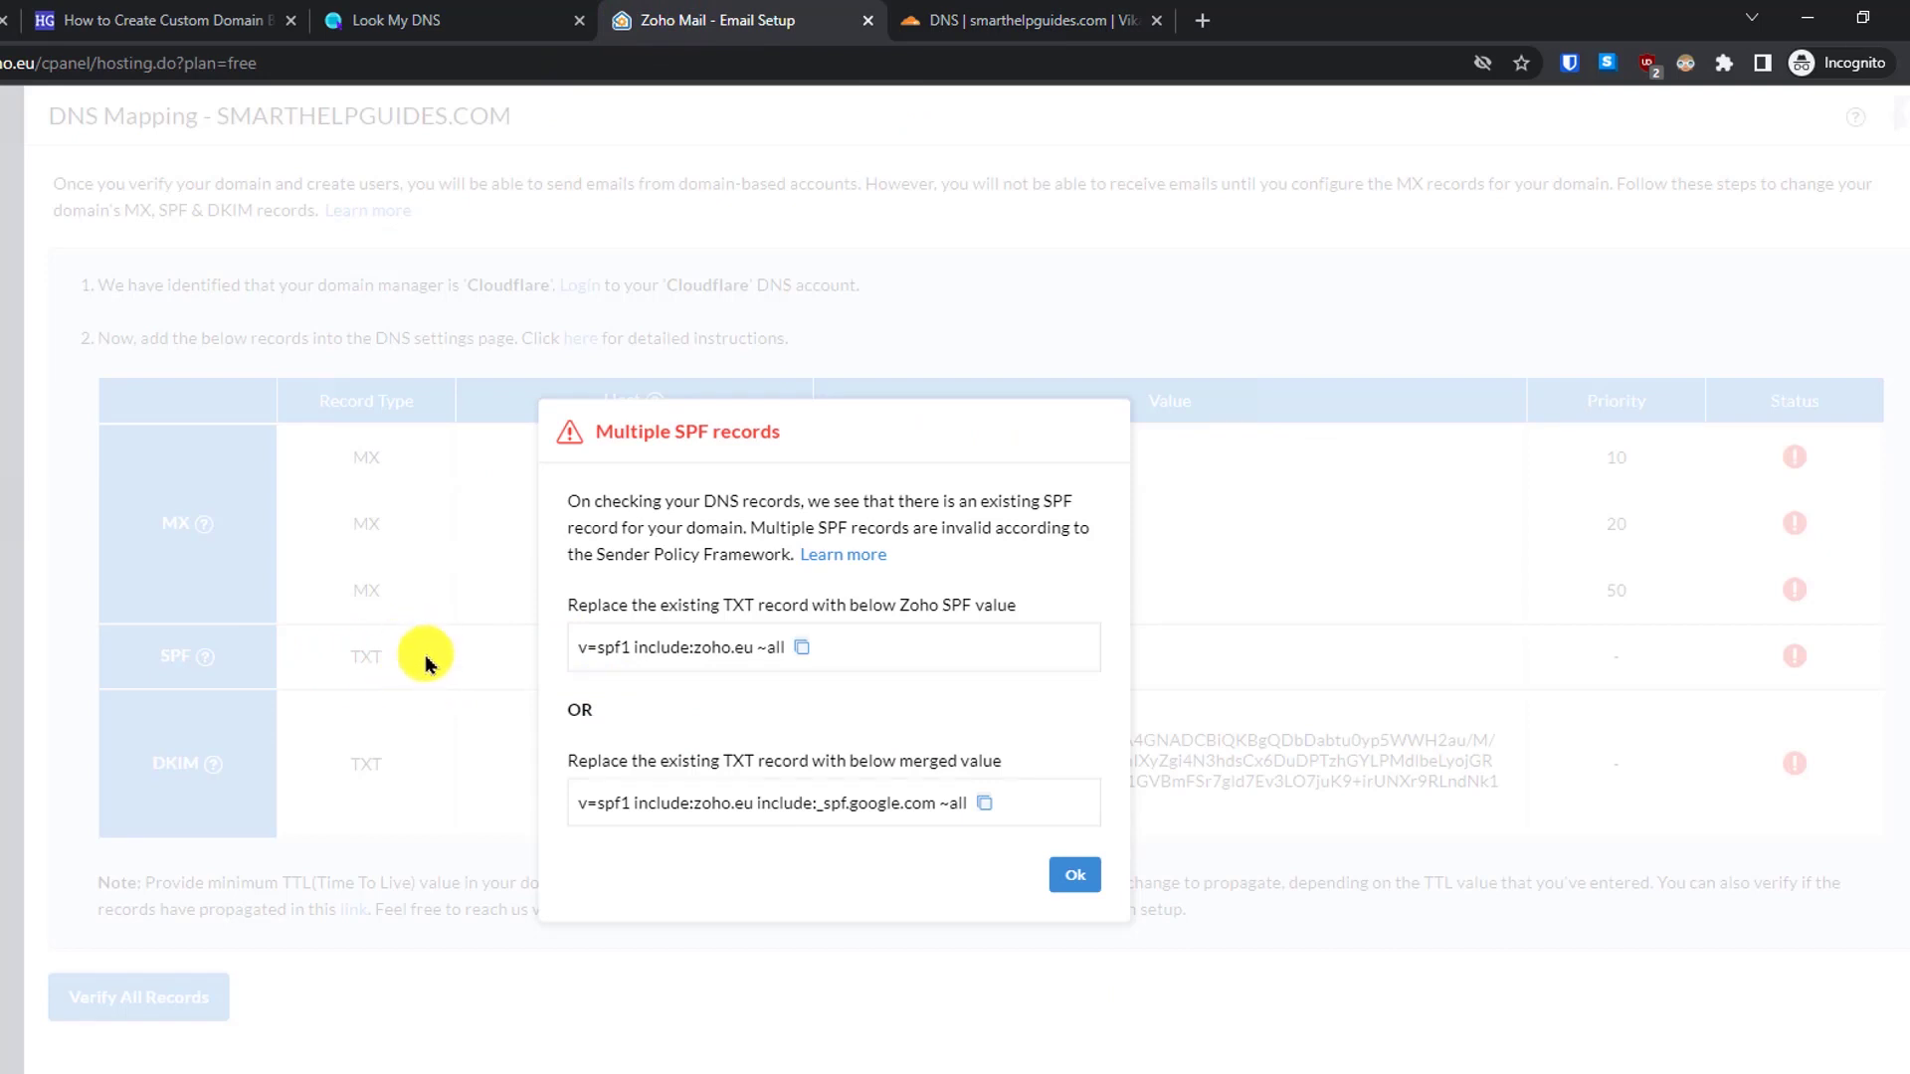
left_click(925, 12)
left_click(438, 429)
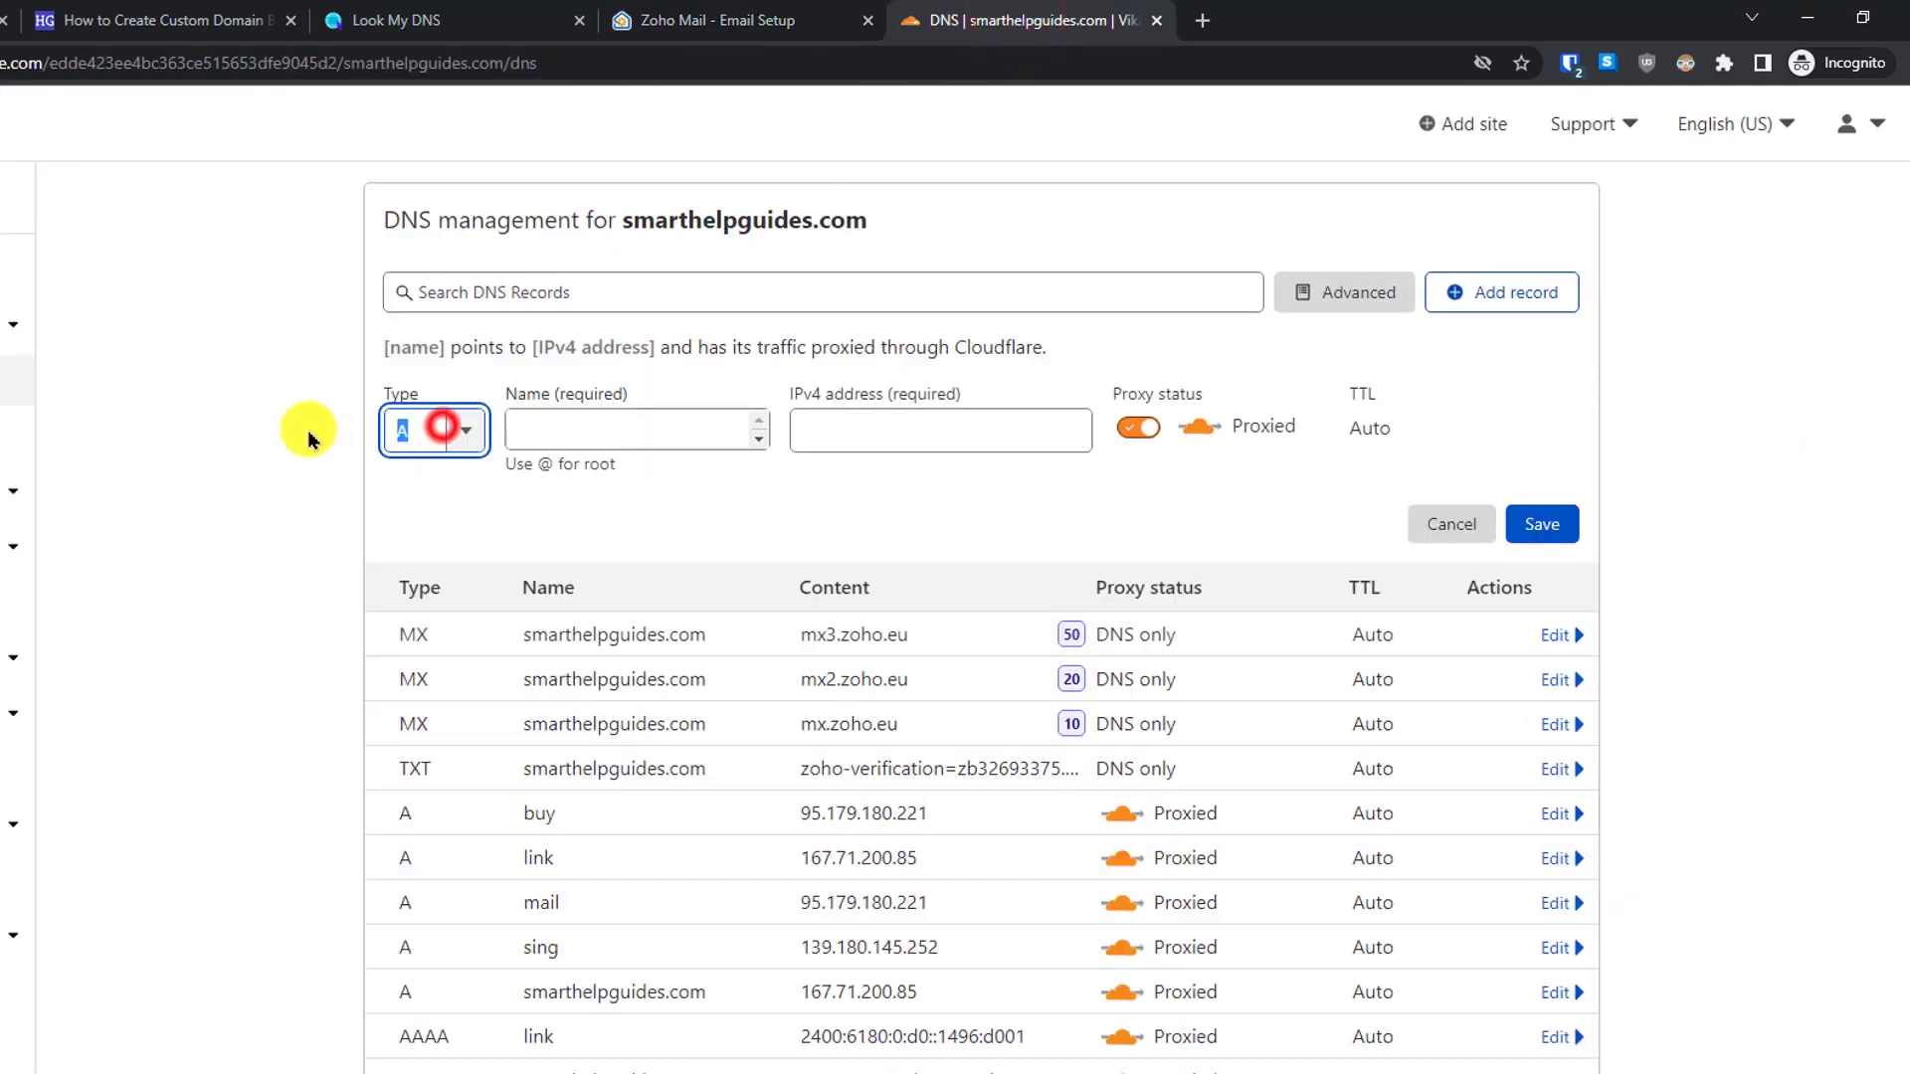
type("tx")
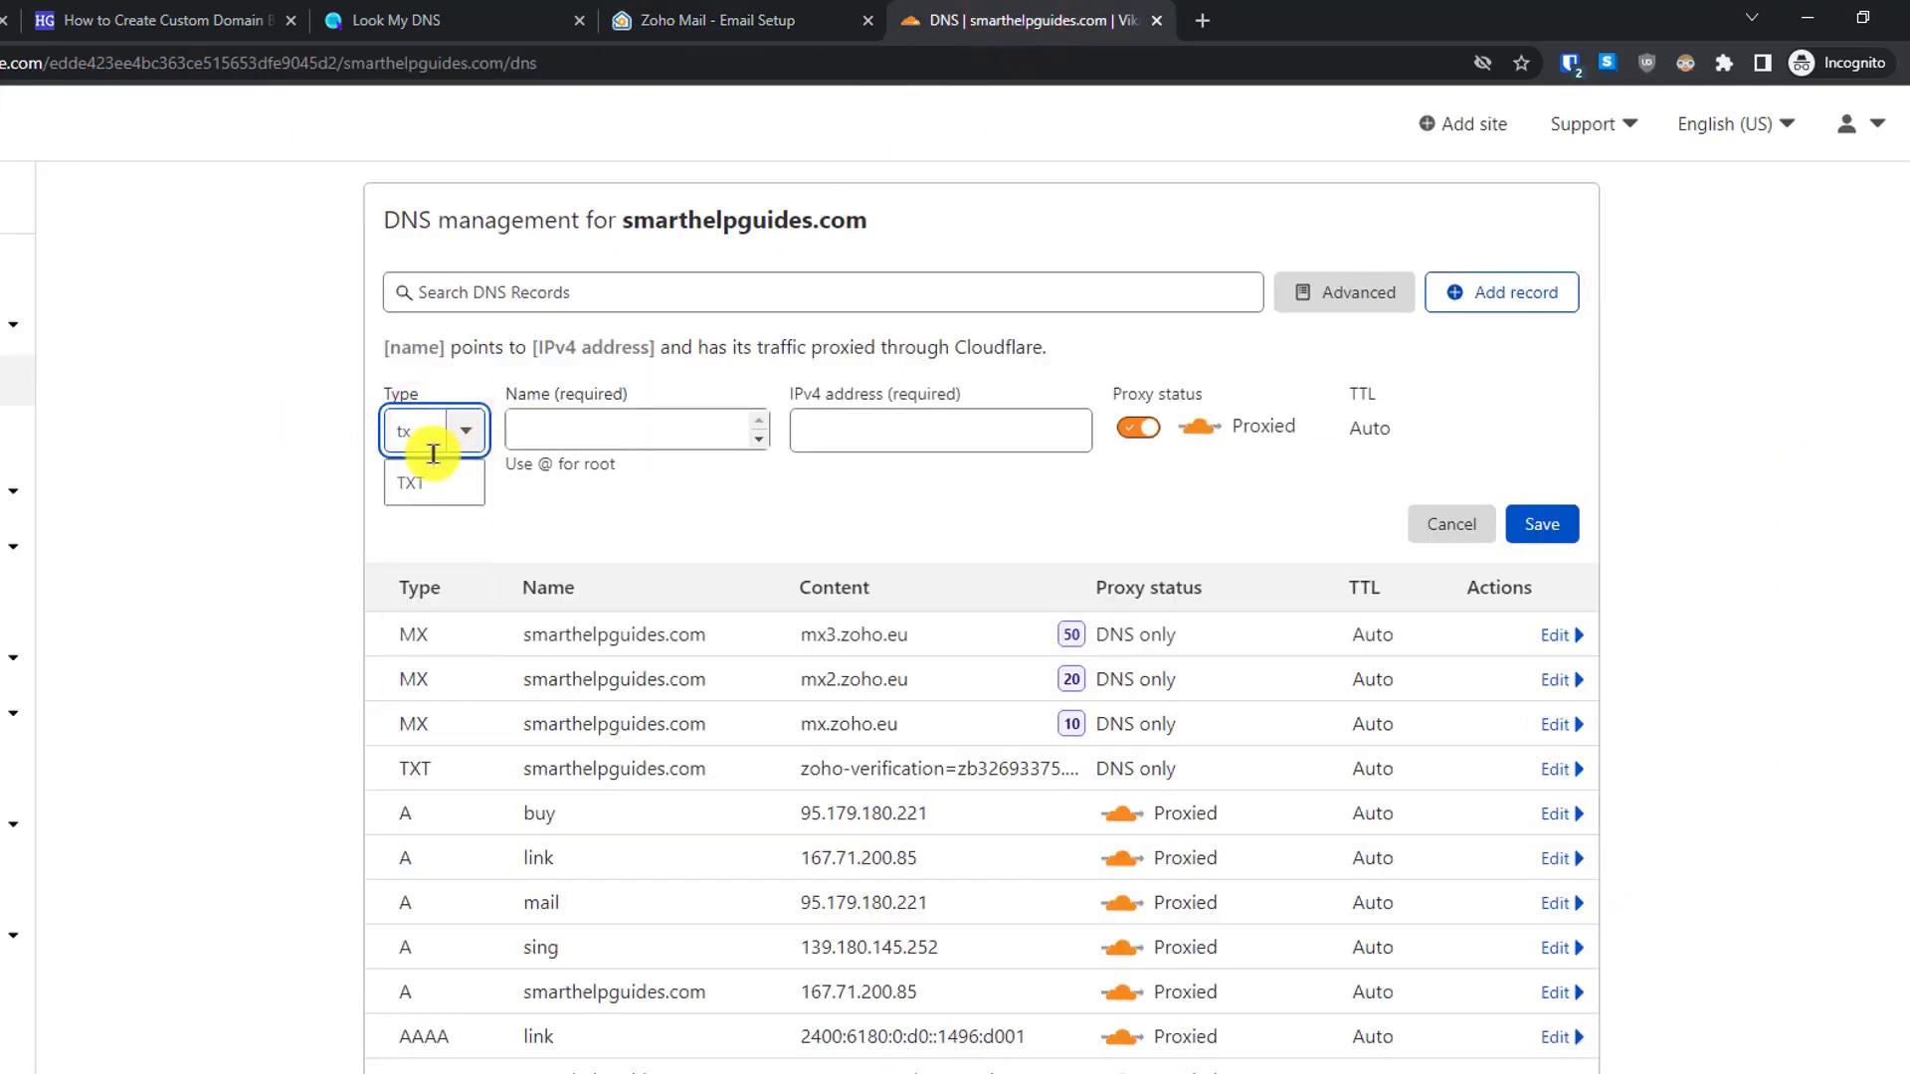
left_click(428, 484)
left_click(632, 425)
type("@")
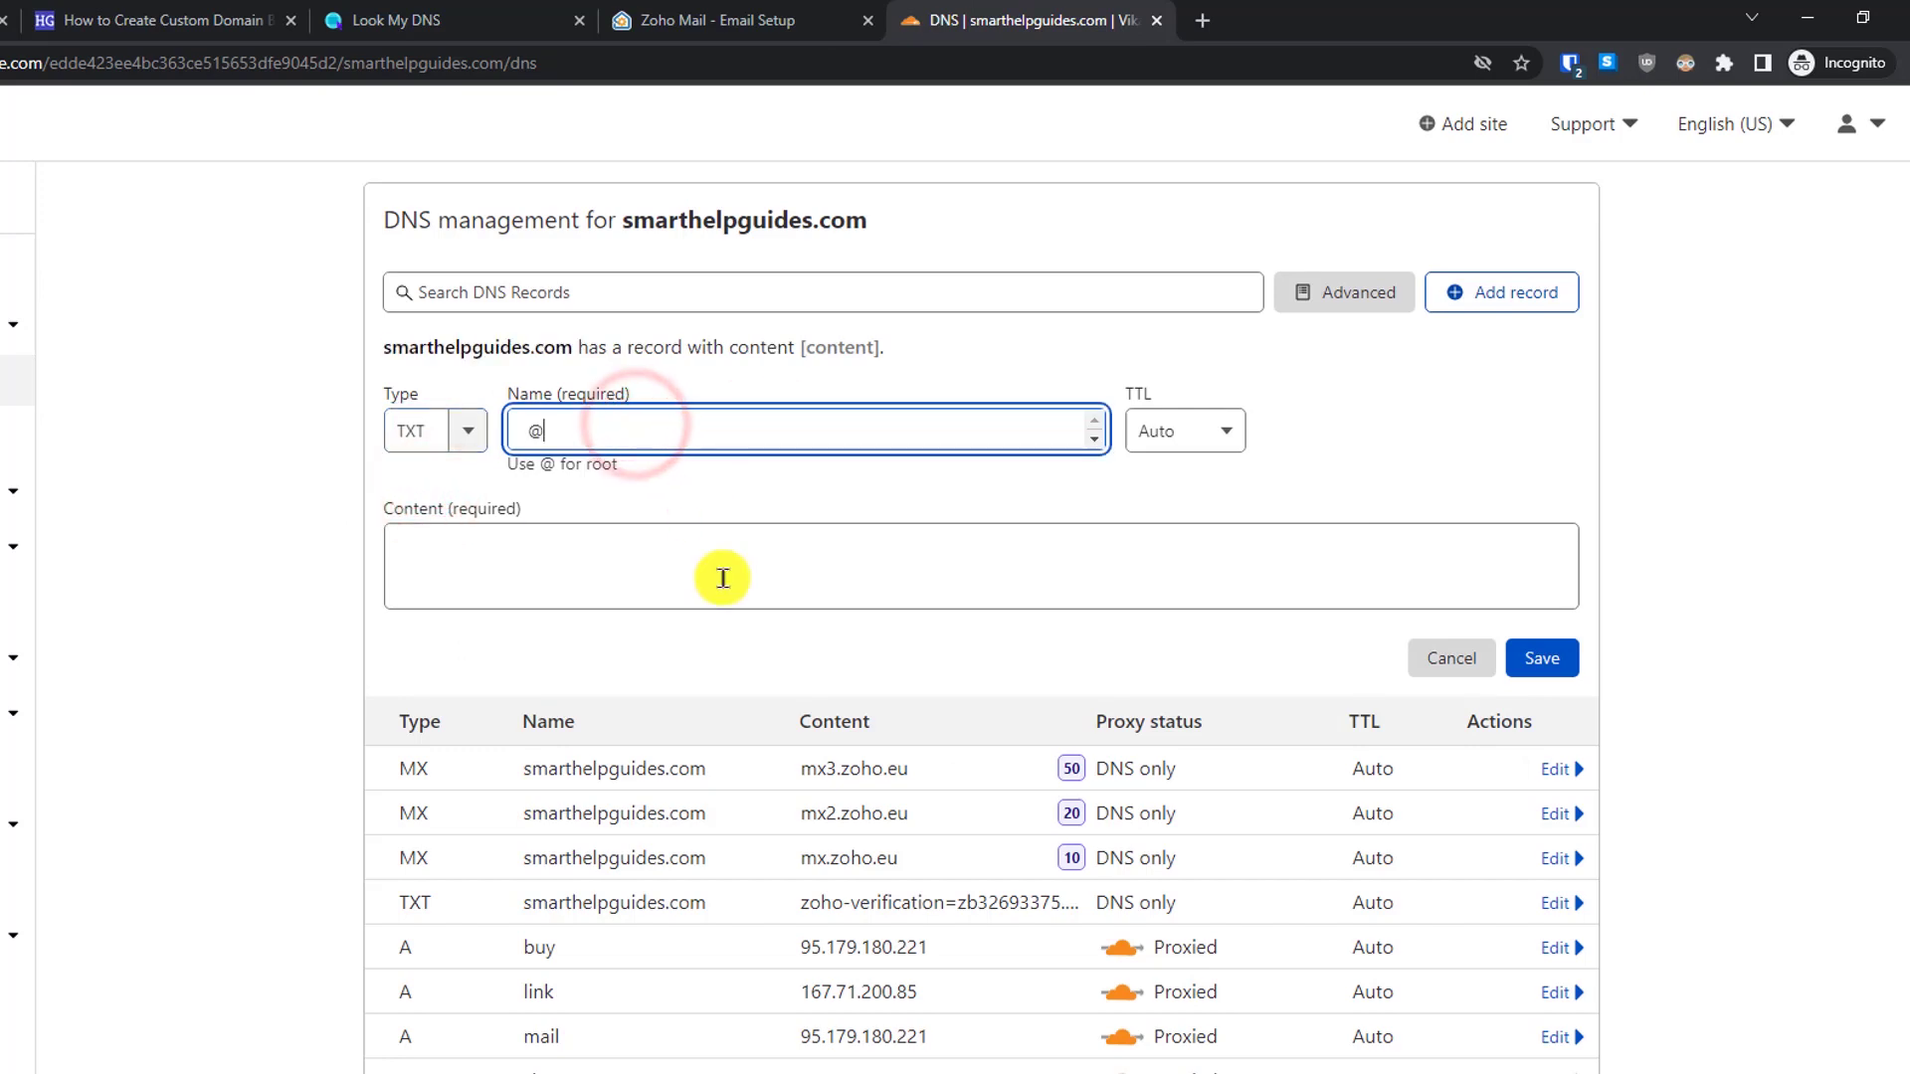
left_click(720, 584)
type("v=spf1 include:zoho.eu include:_spf.google.com ~all")
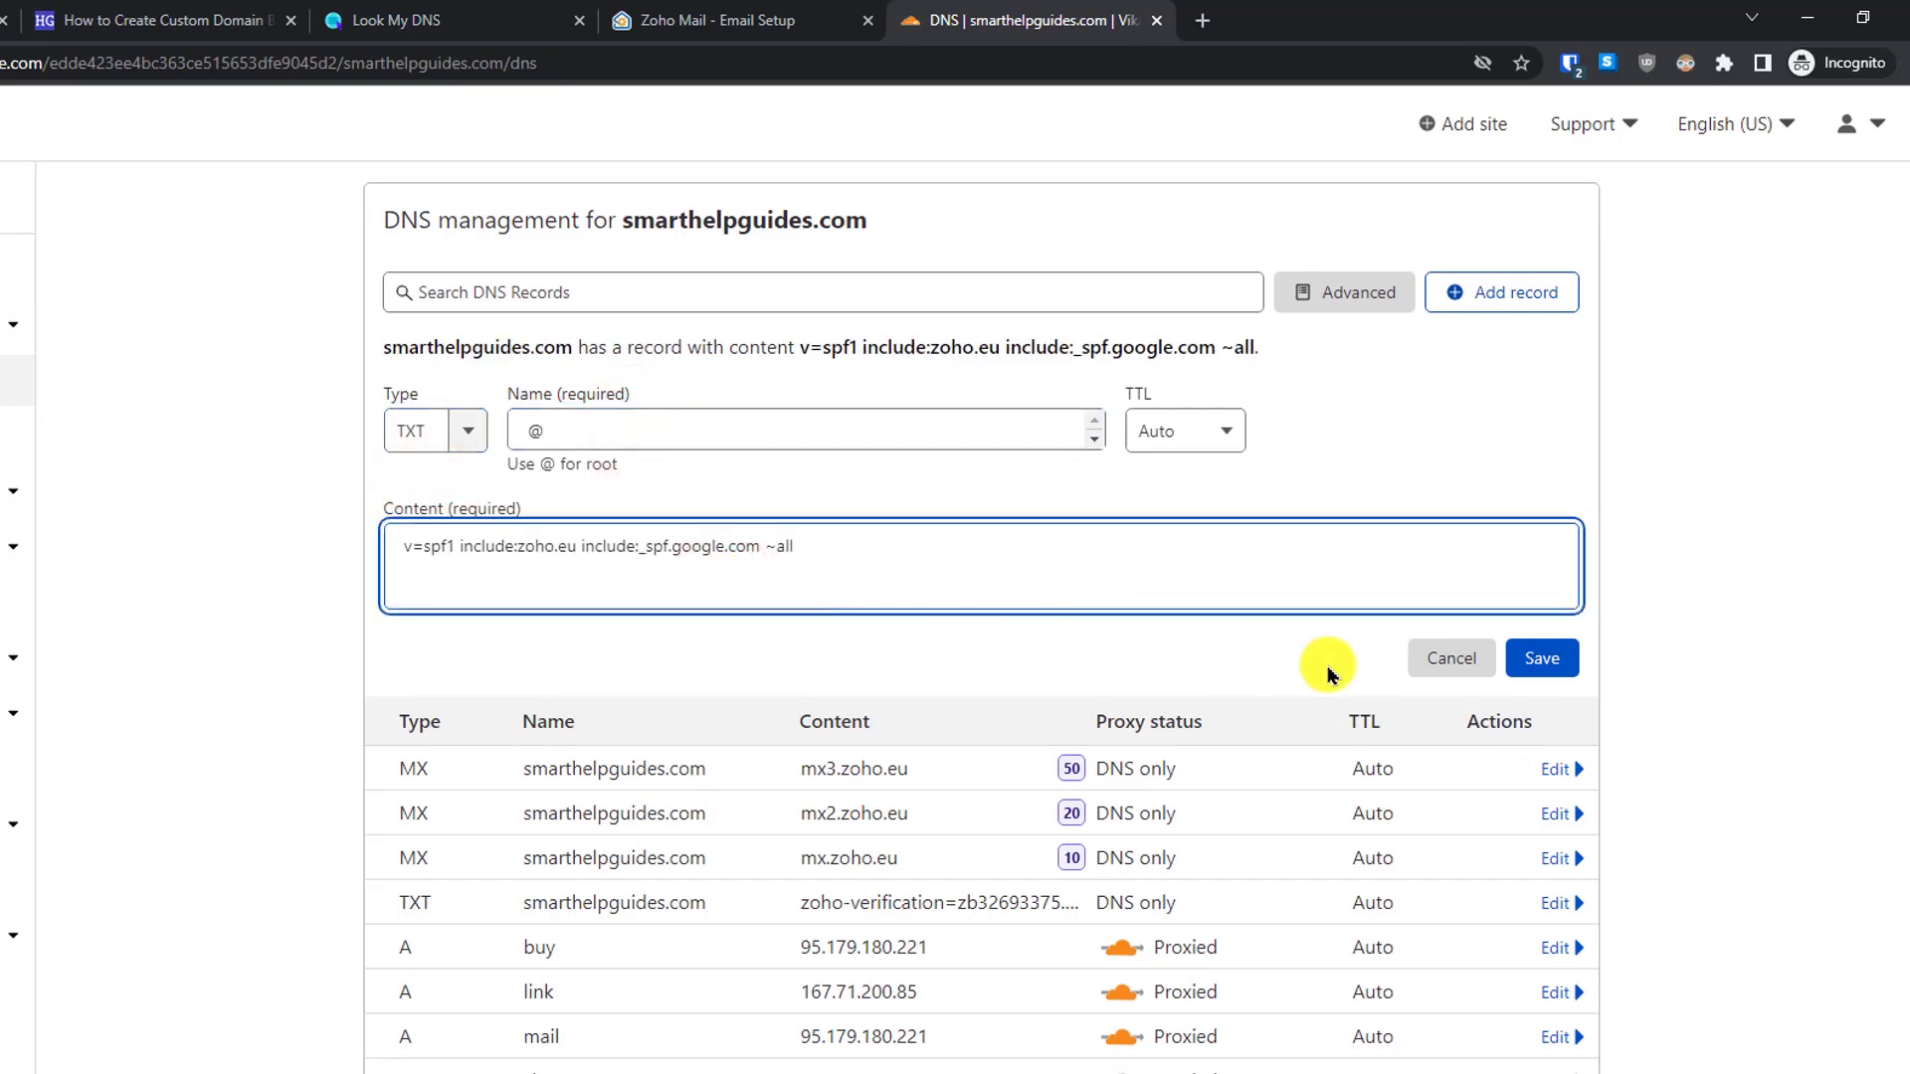
left_click(1439, 658)
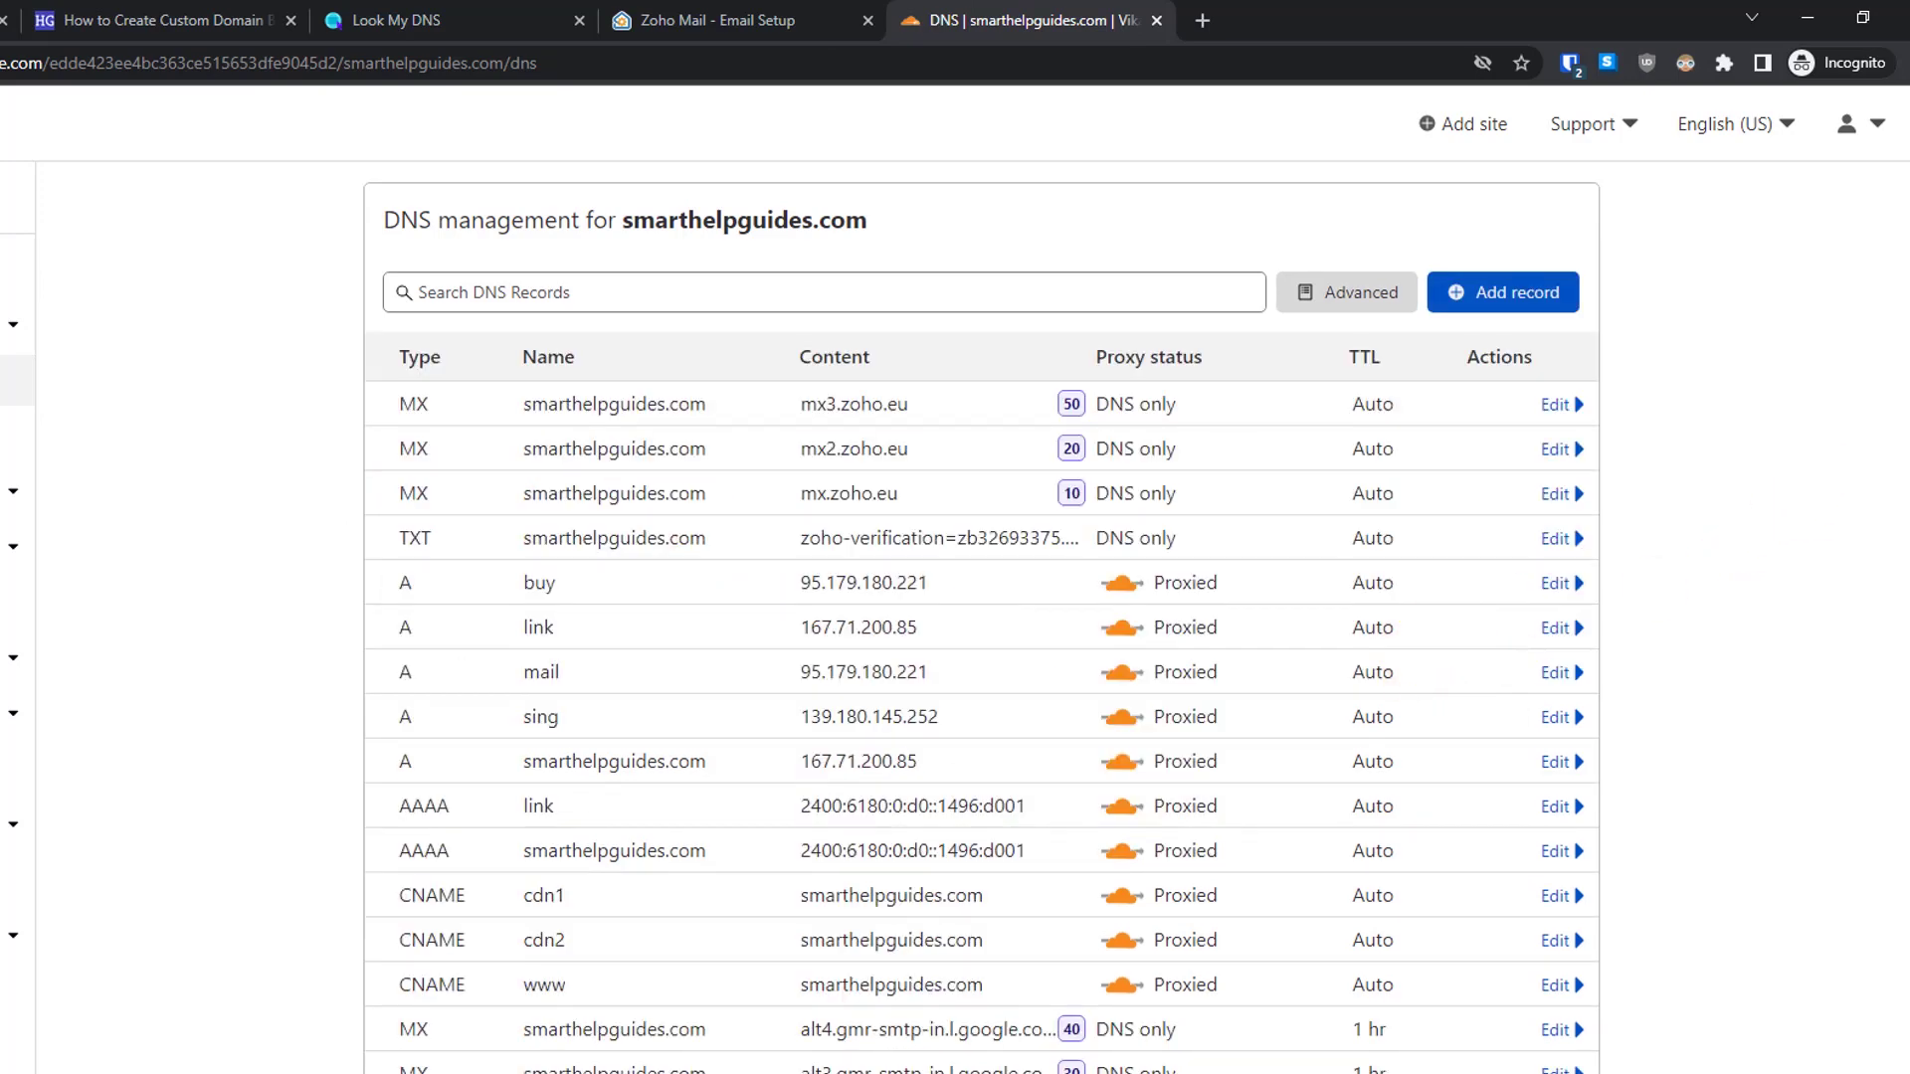
- Replace the existing v=spf1 TXT content with v=spf1 include:zoho.eu include:_spf.google.com ~all
scroll(1903, 487, "down", 5)
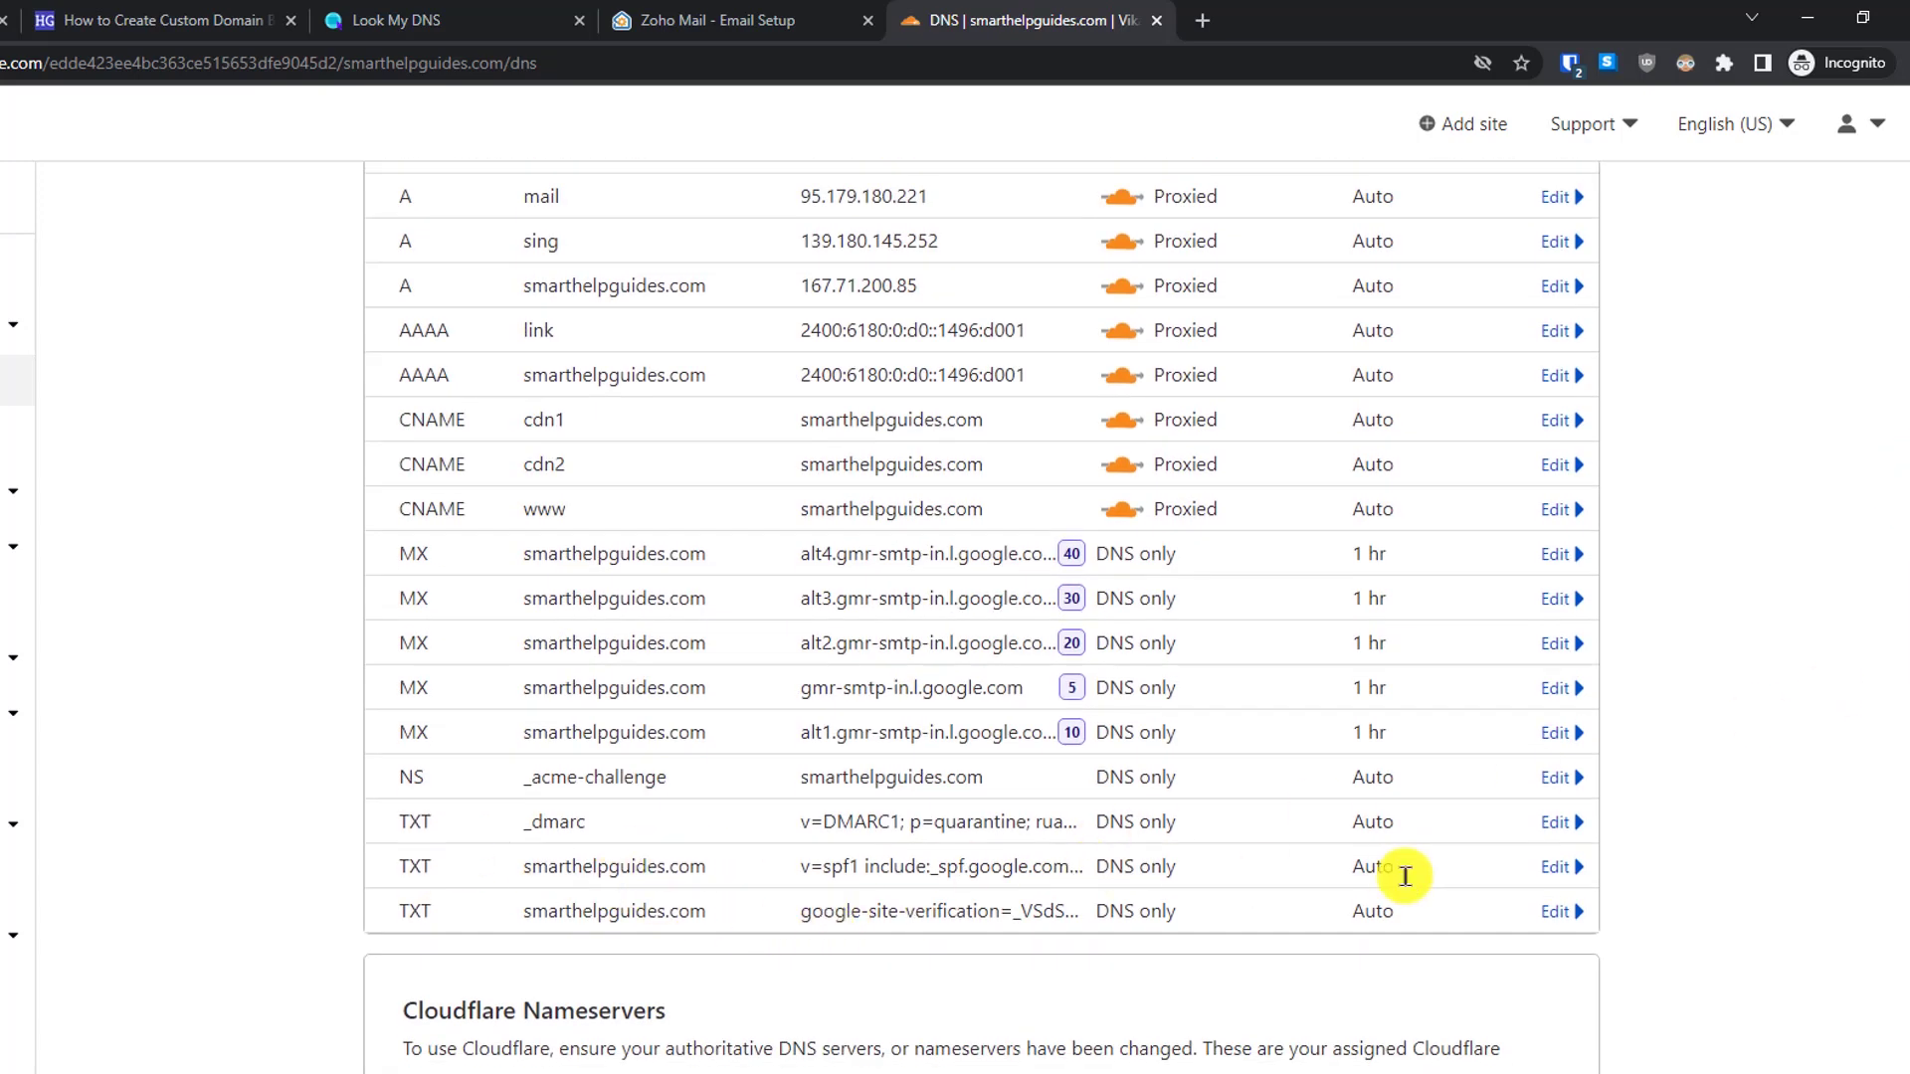
left_click(1556, 867)
left_click(720, 1062)
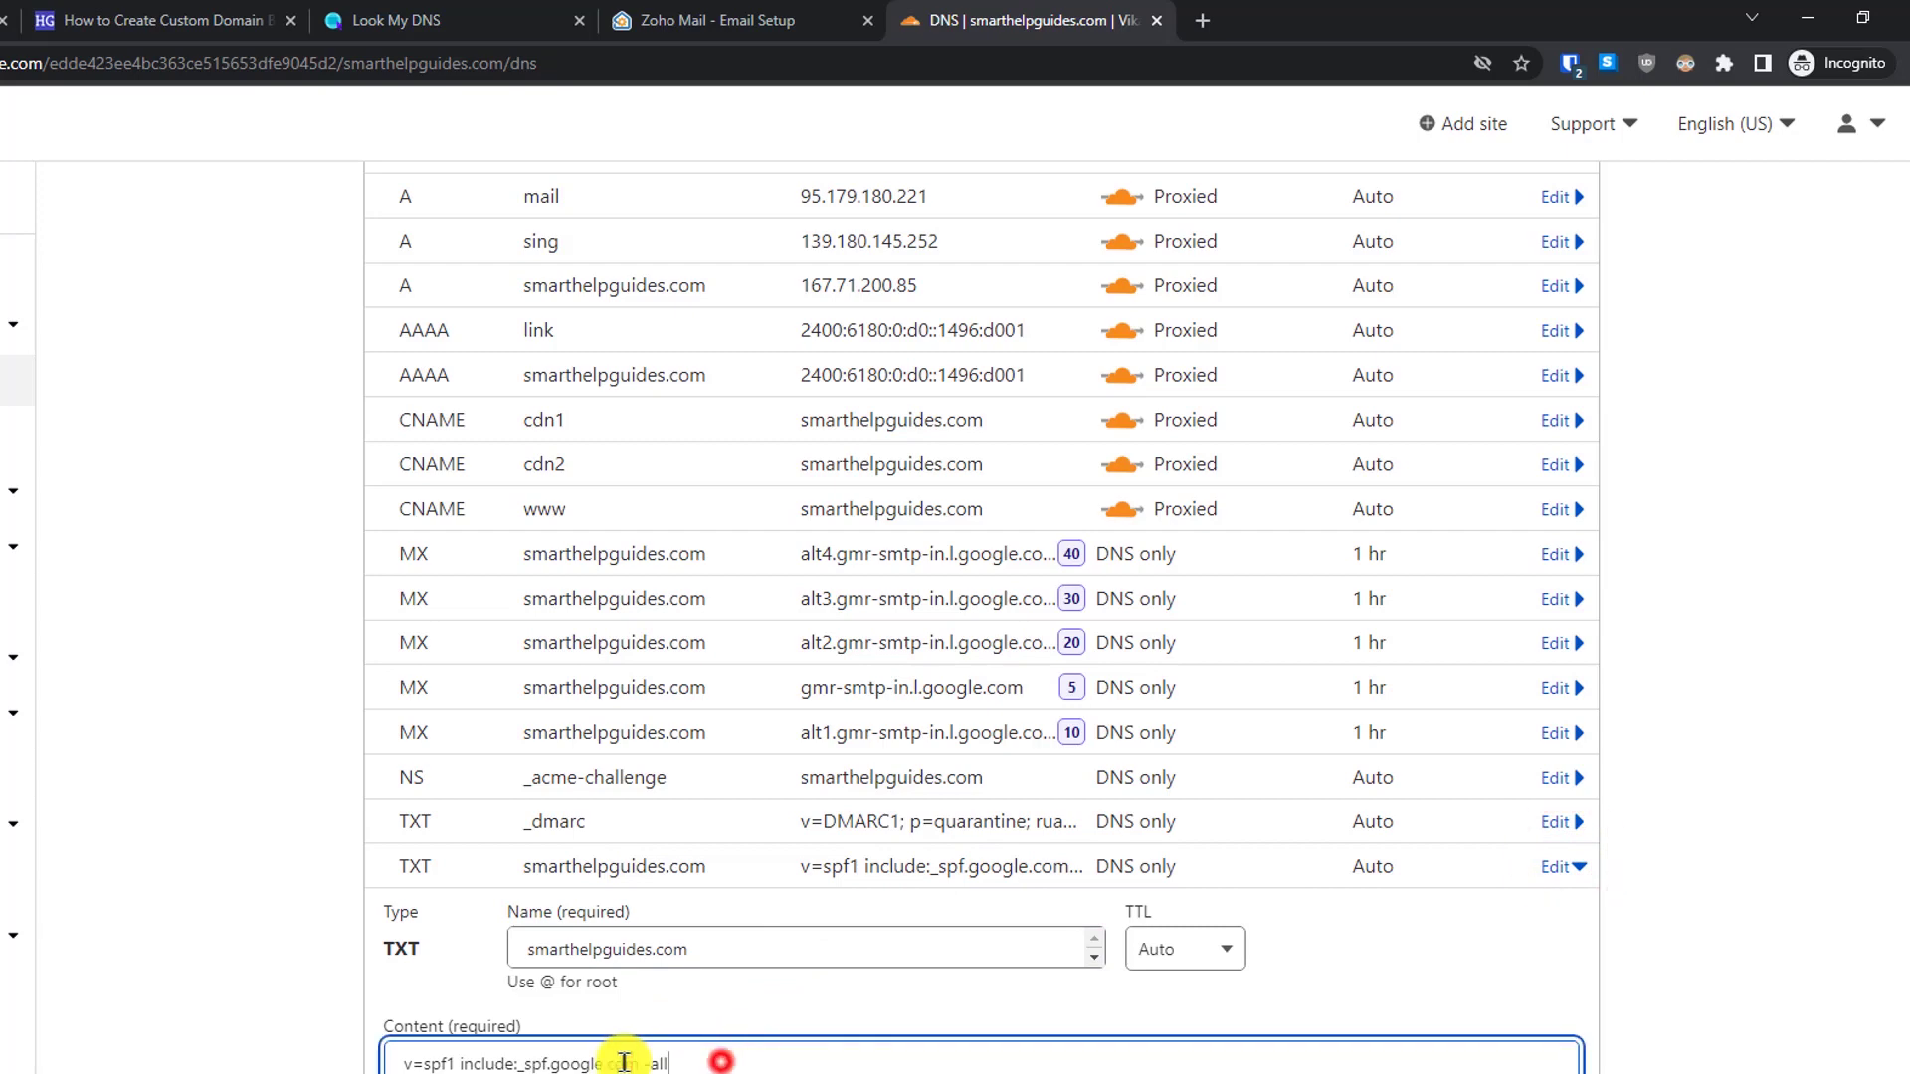
key("ctrl+a")
type("v=spf1 include:zoho.eu include:_spf.google.com ~all")
key("Tab")
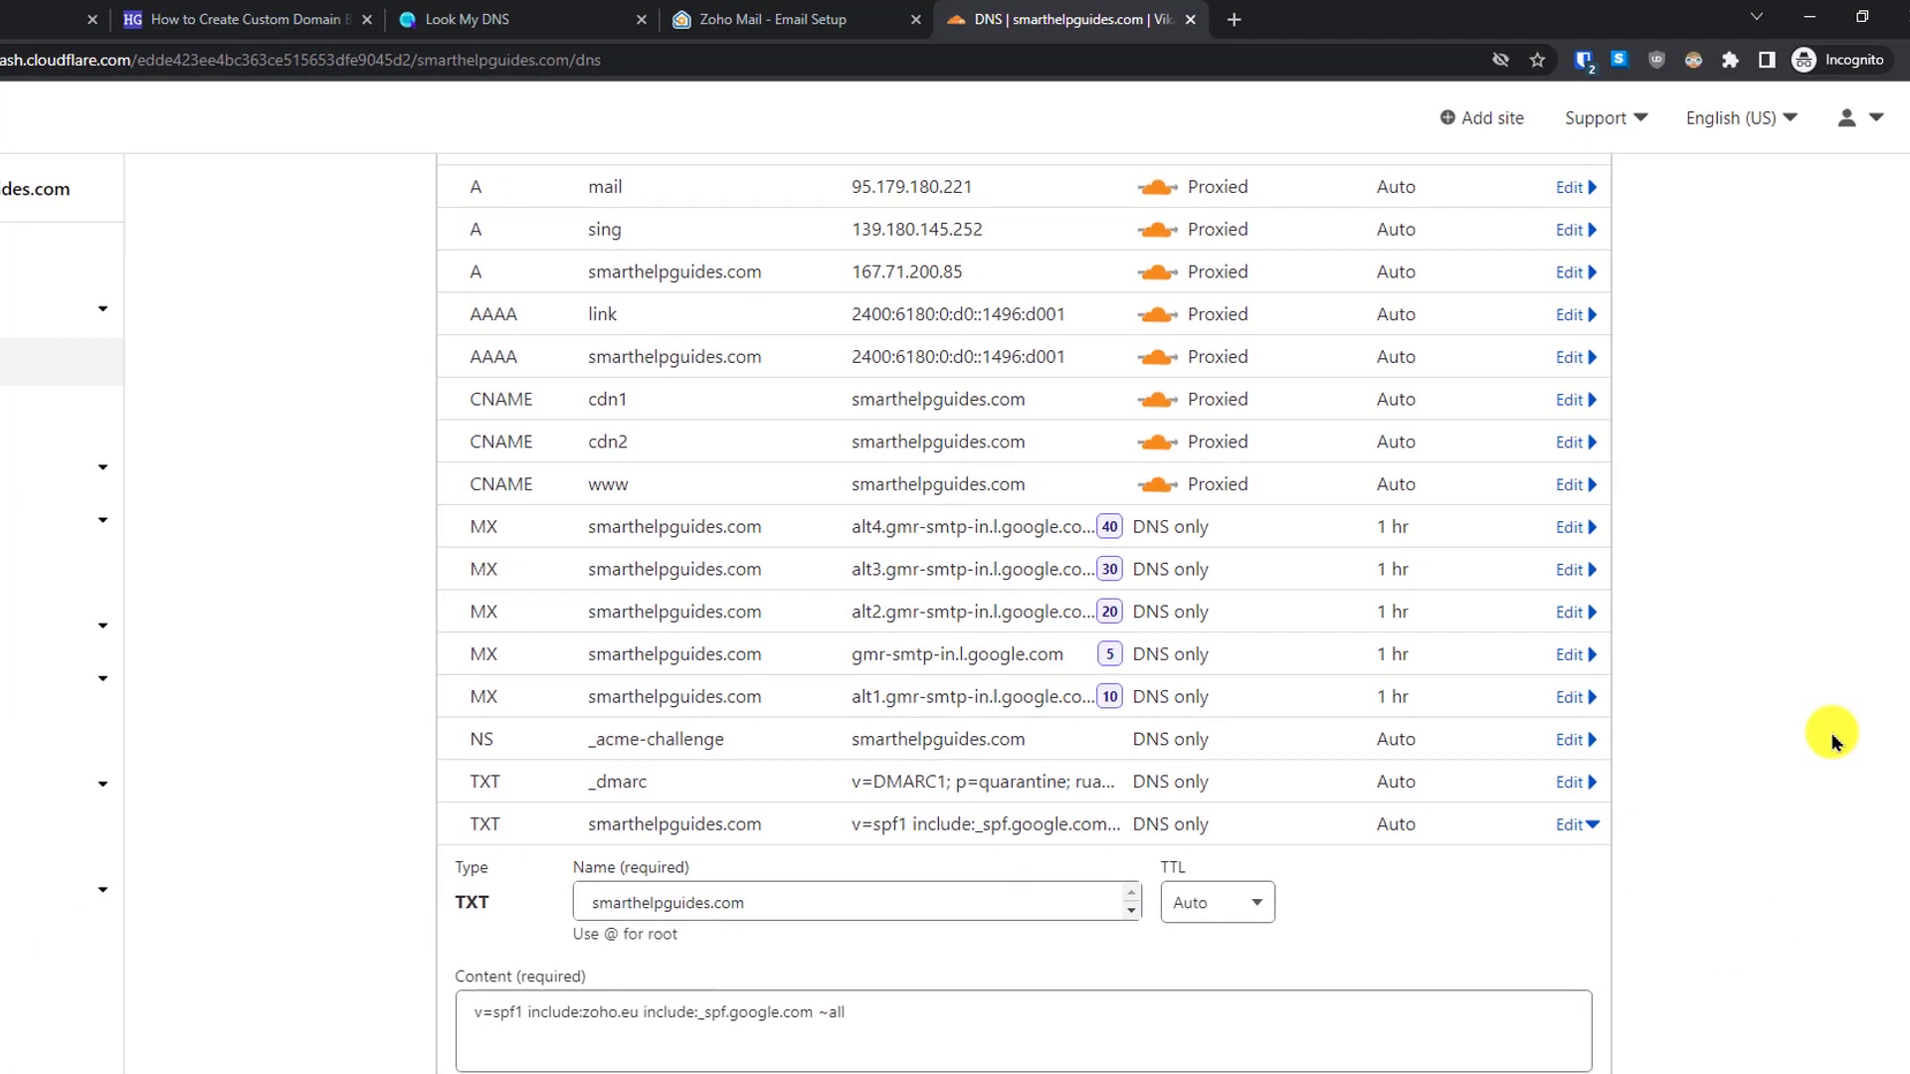
key("Return")
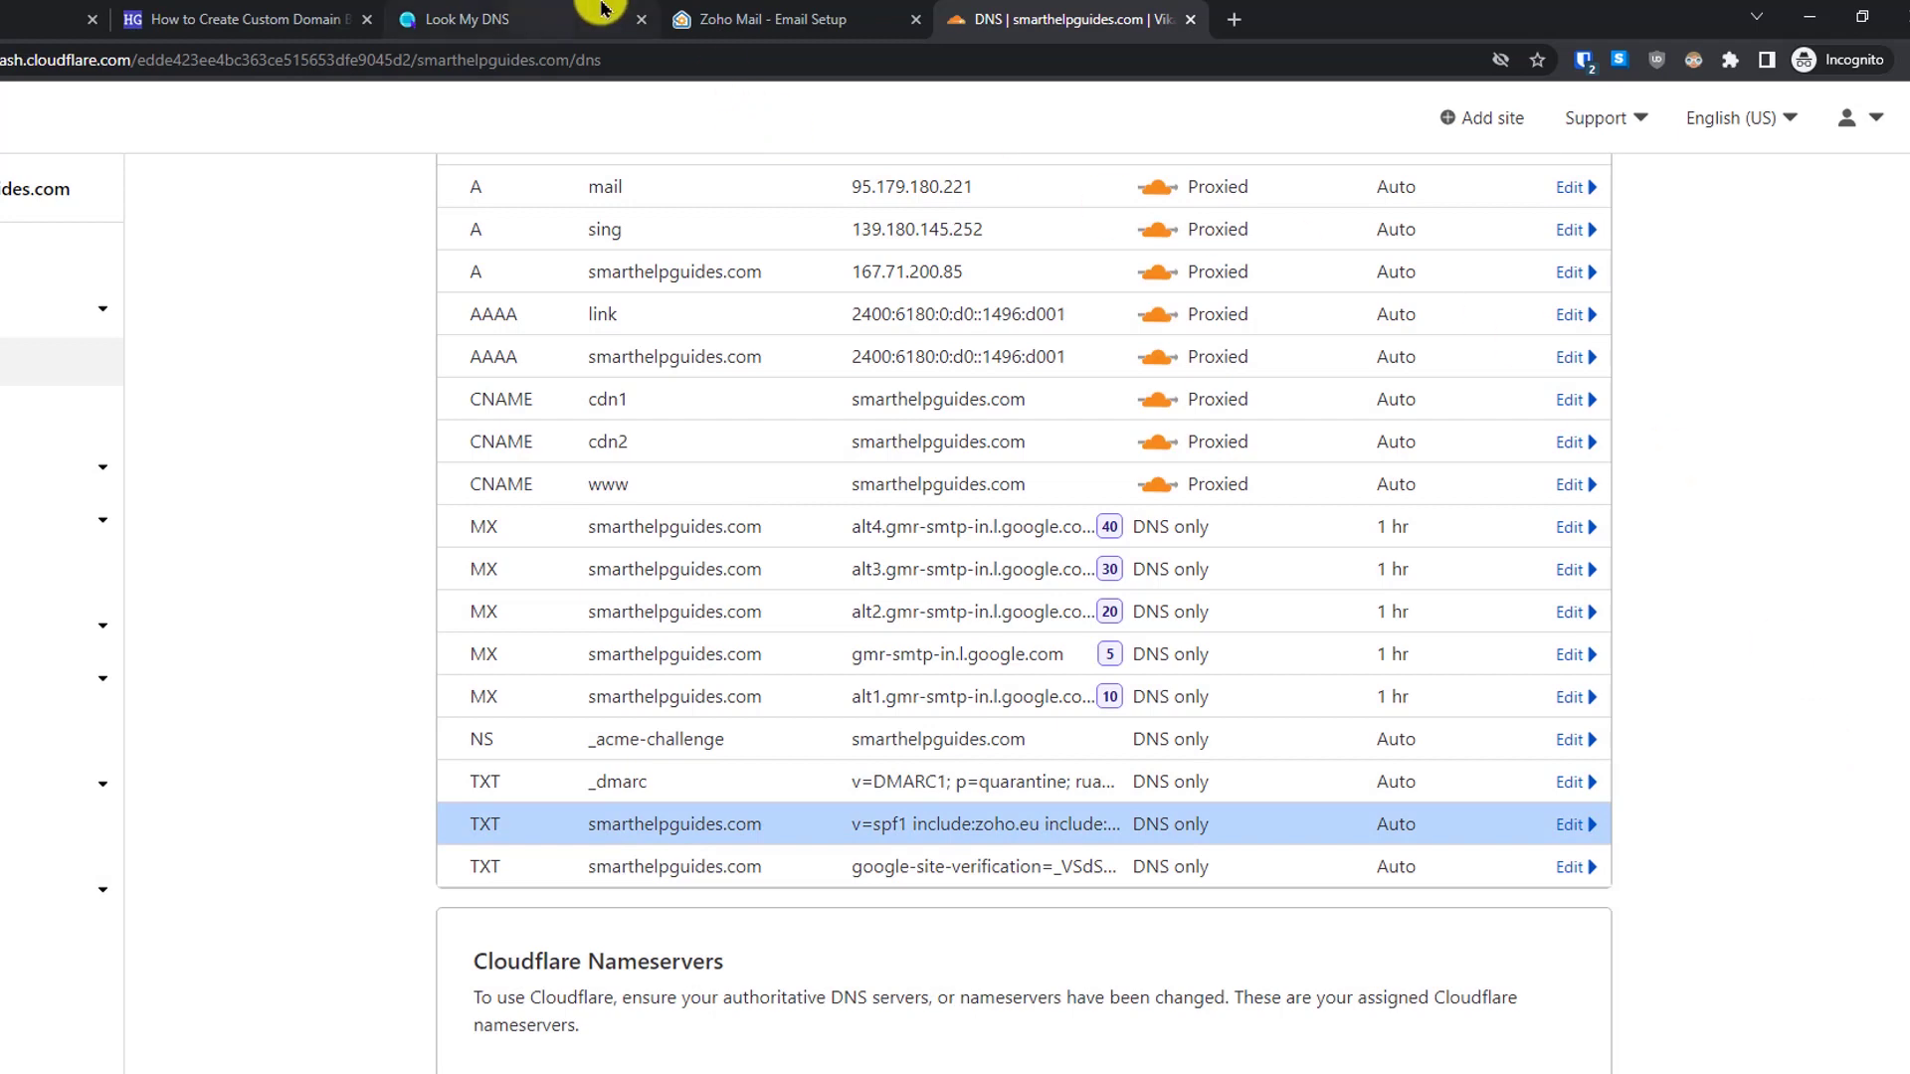
left_click(699, 19)
- Start a new Cloudflare TXT record named with Zoho's DKIM host zmail._domainkey
left_click(1113, 830)
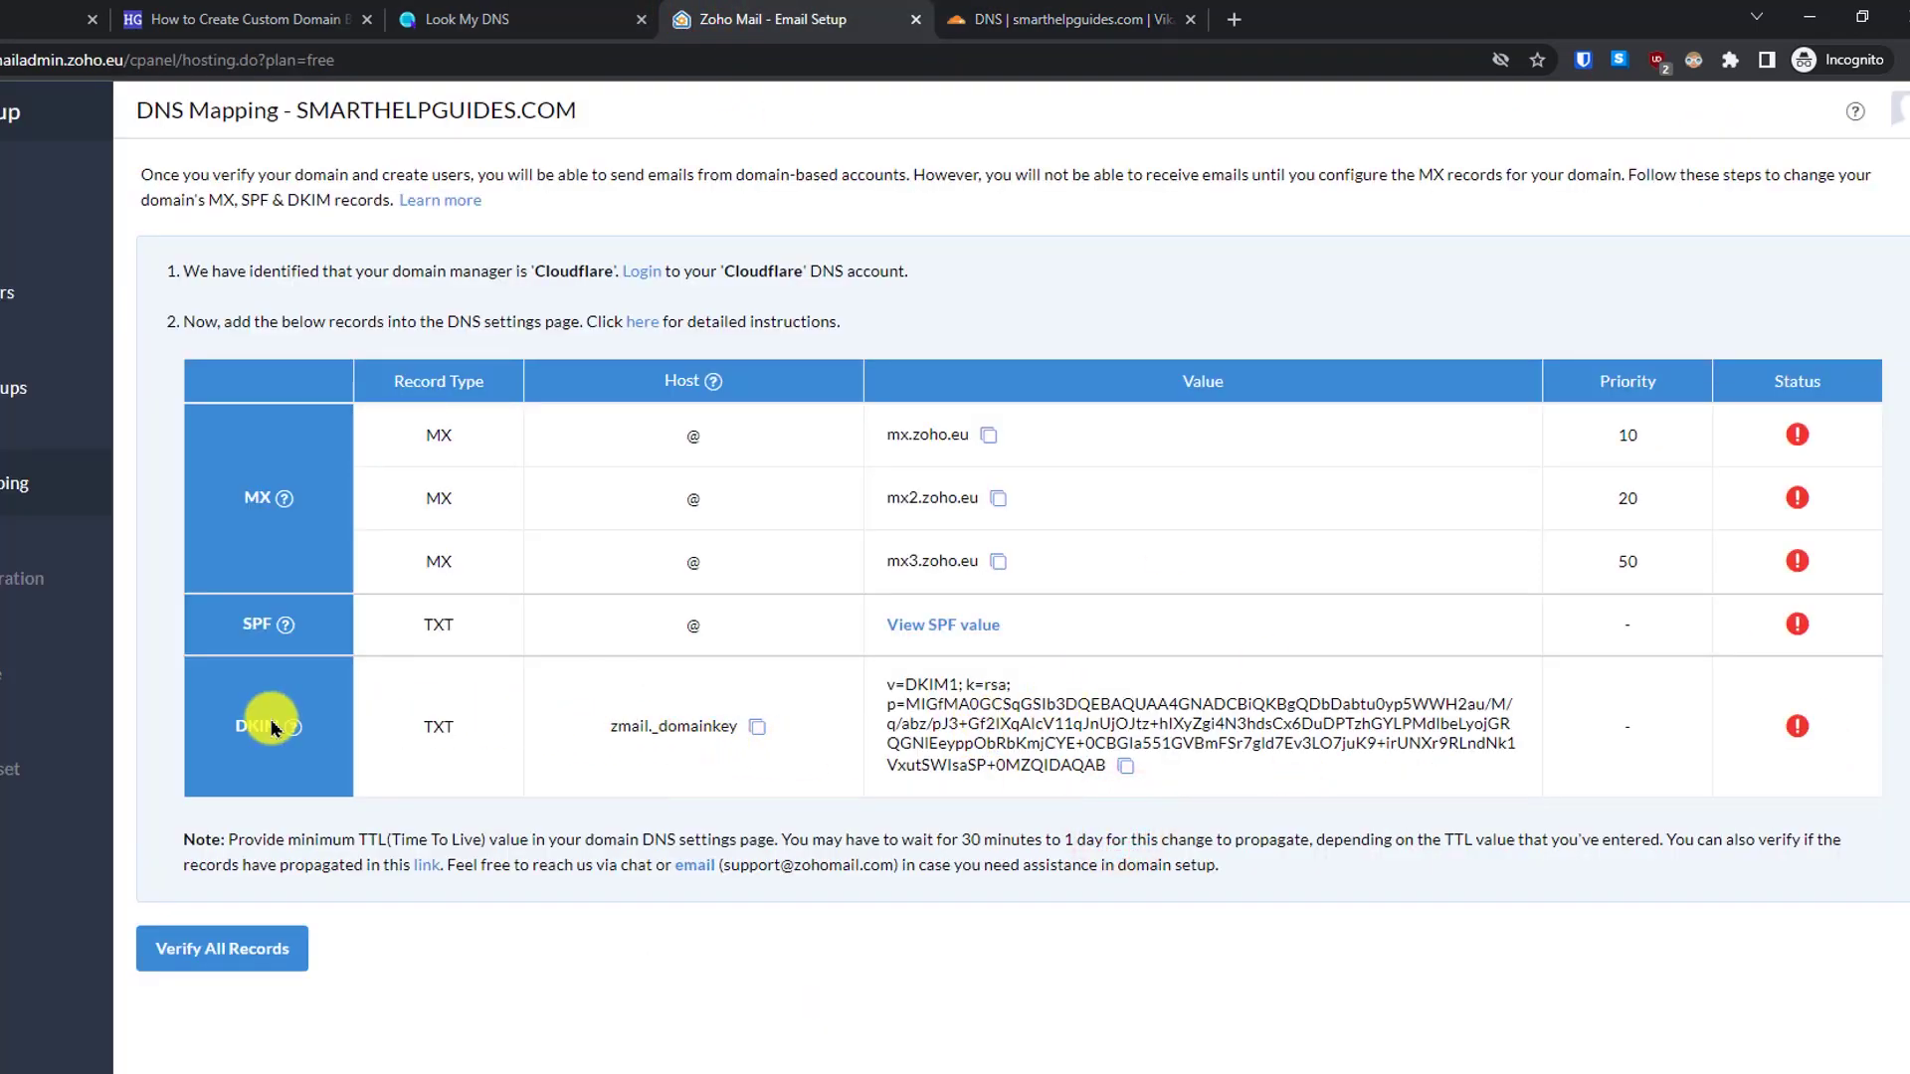
mouse_move(288, 734)
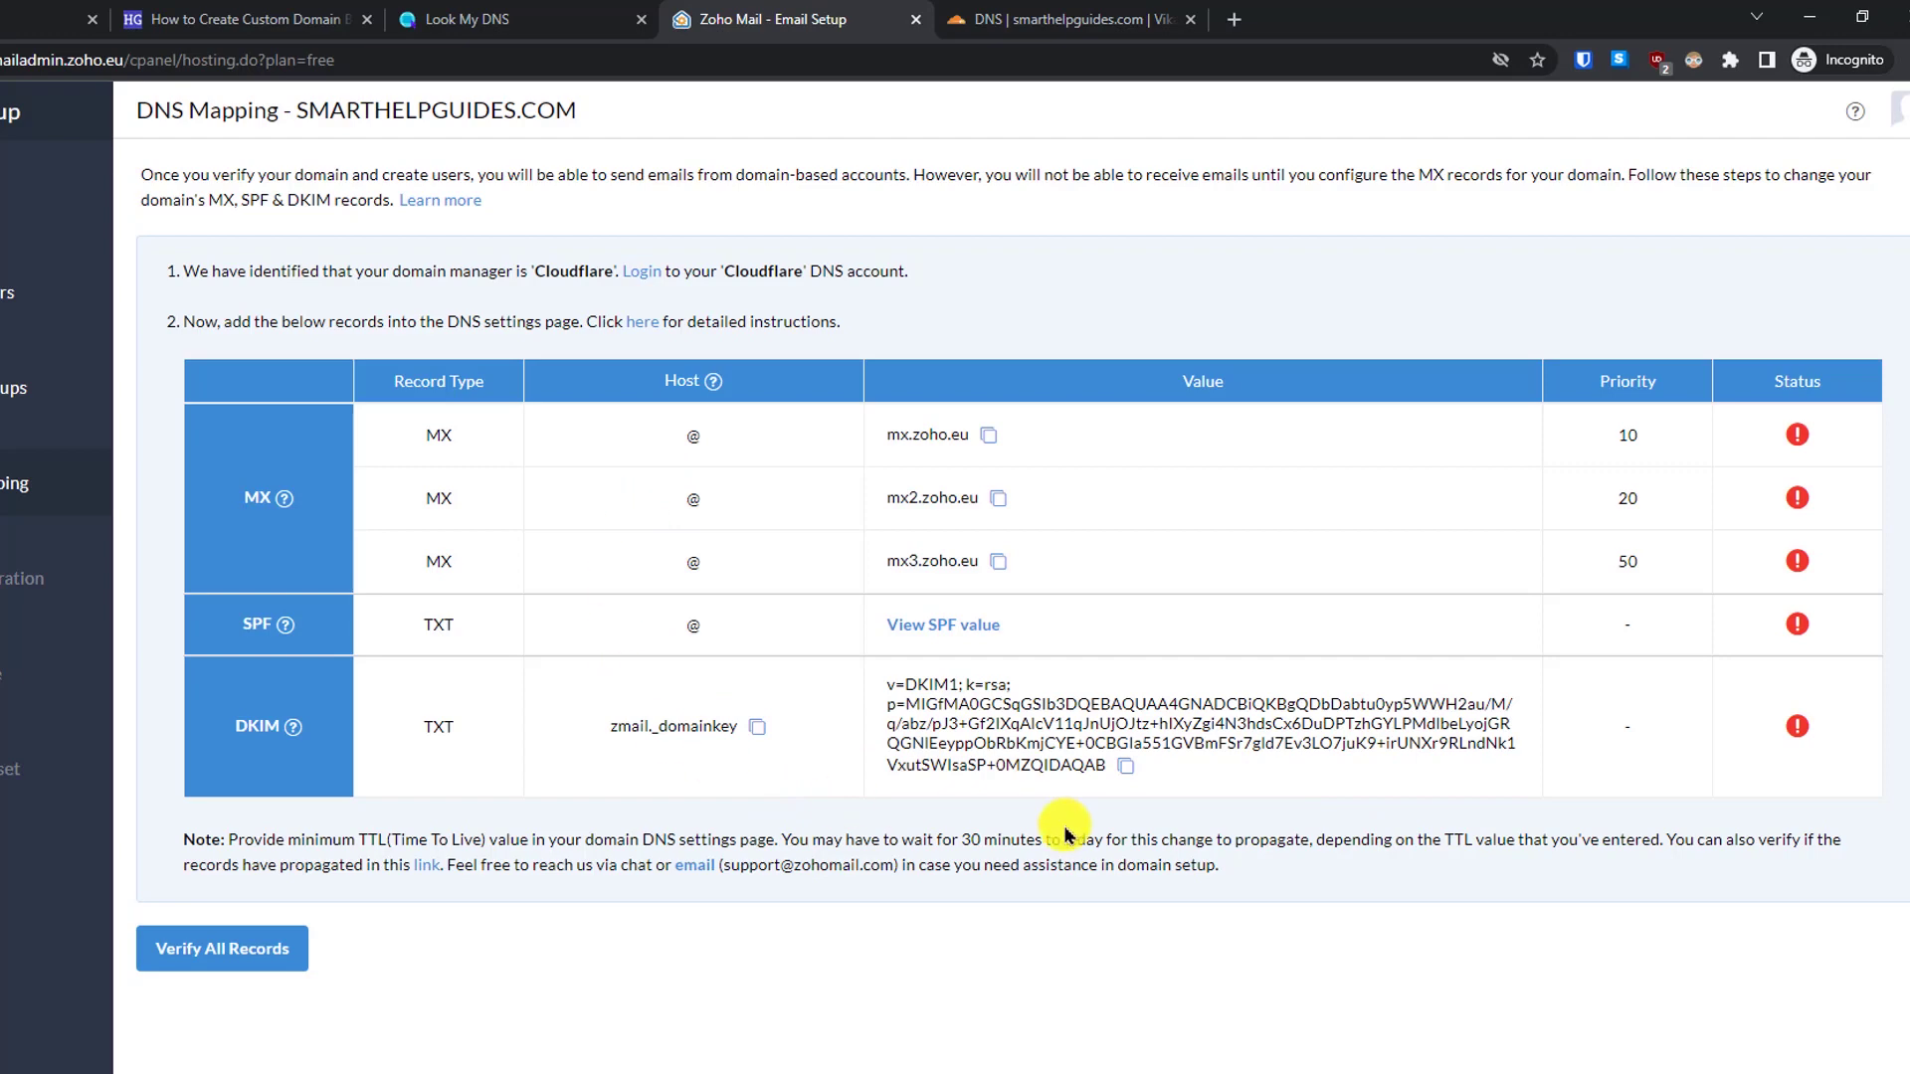
left_click(757, 727)
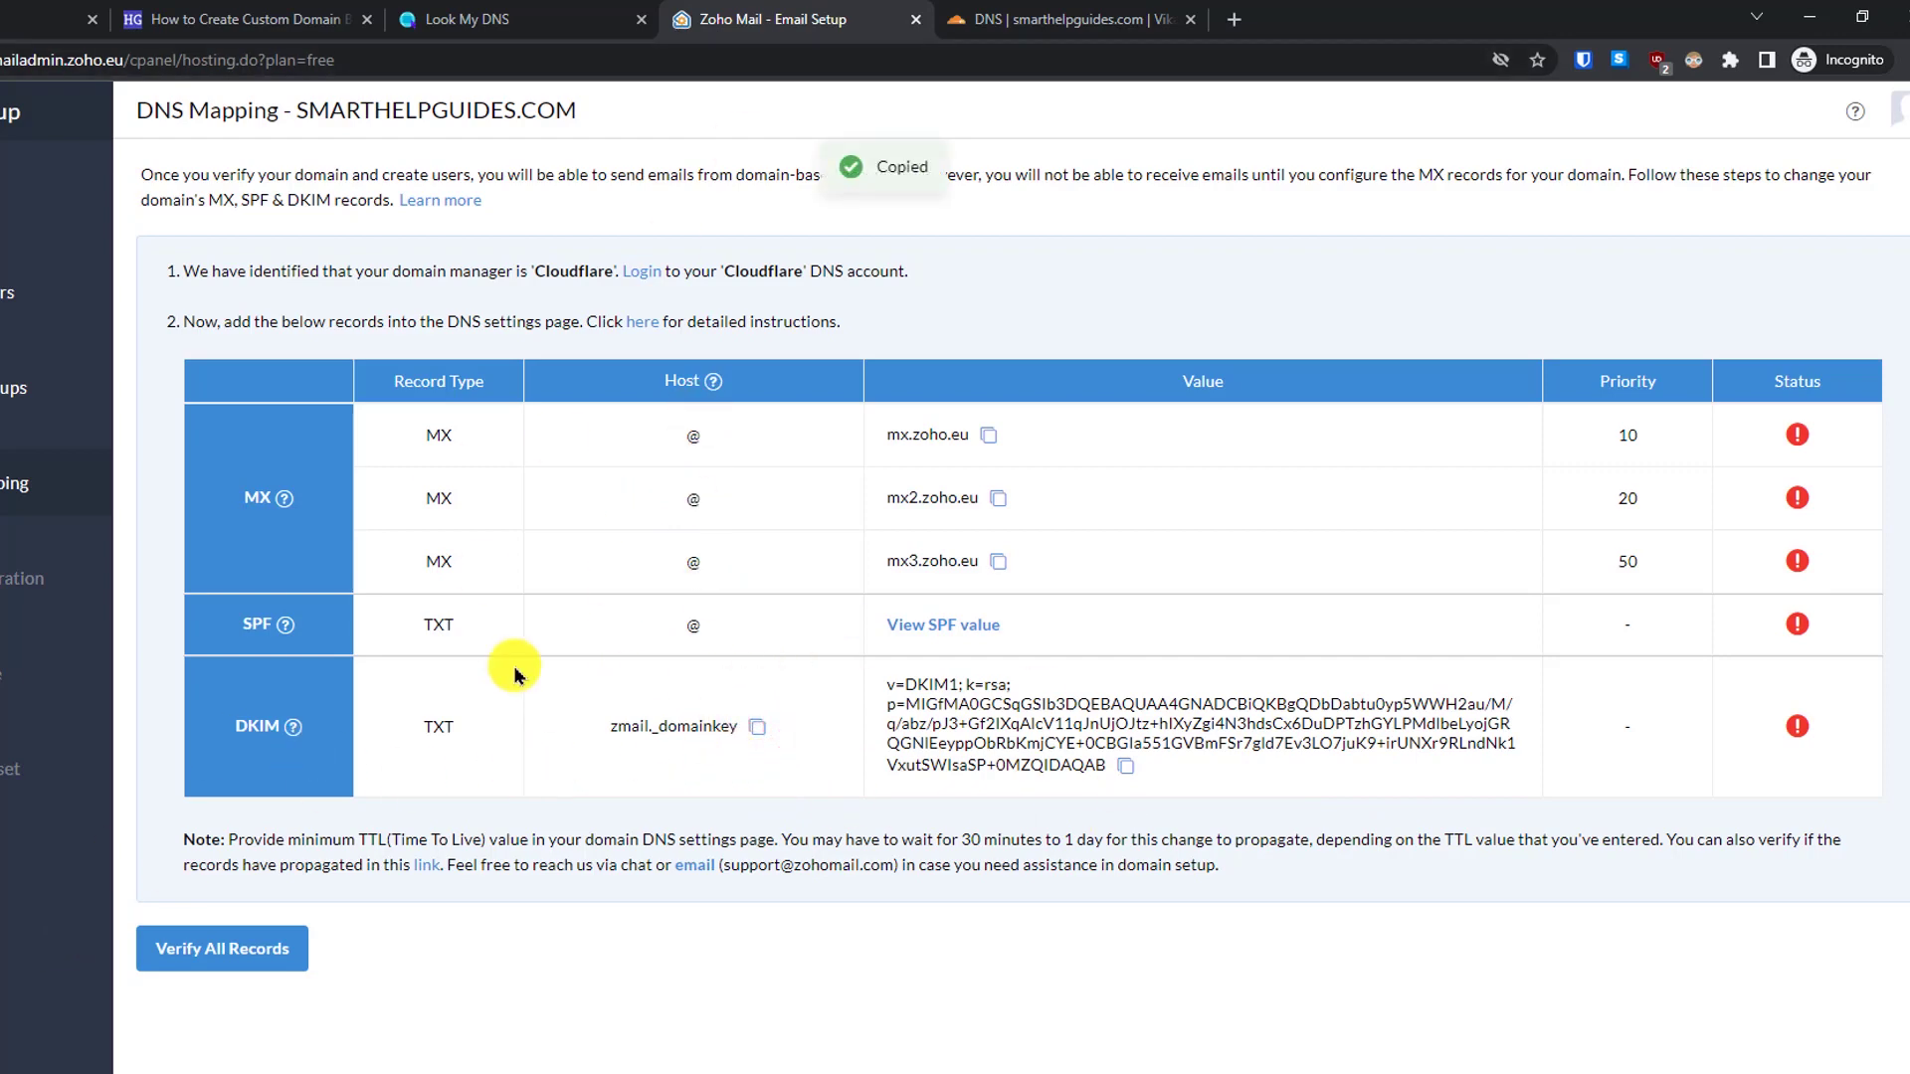
left_click(983, 20)
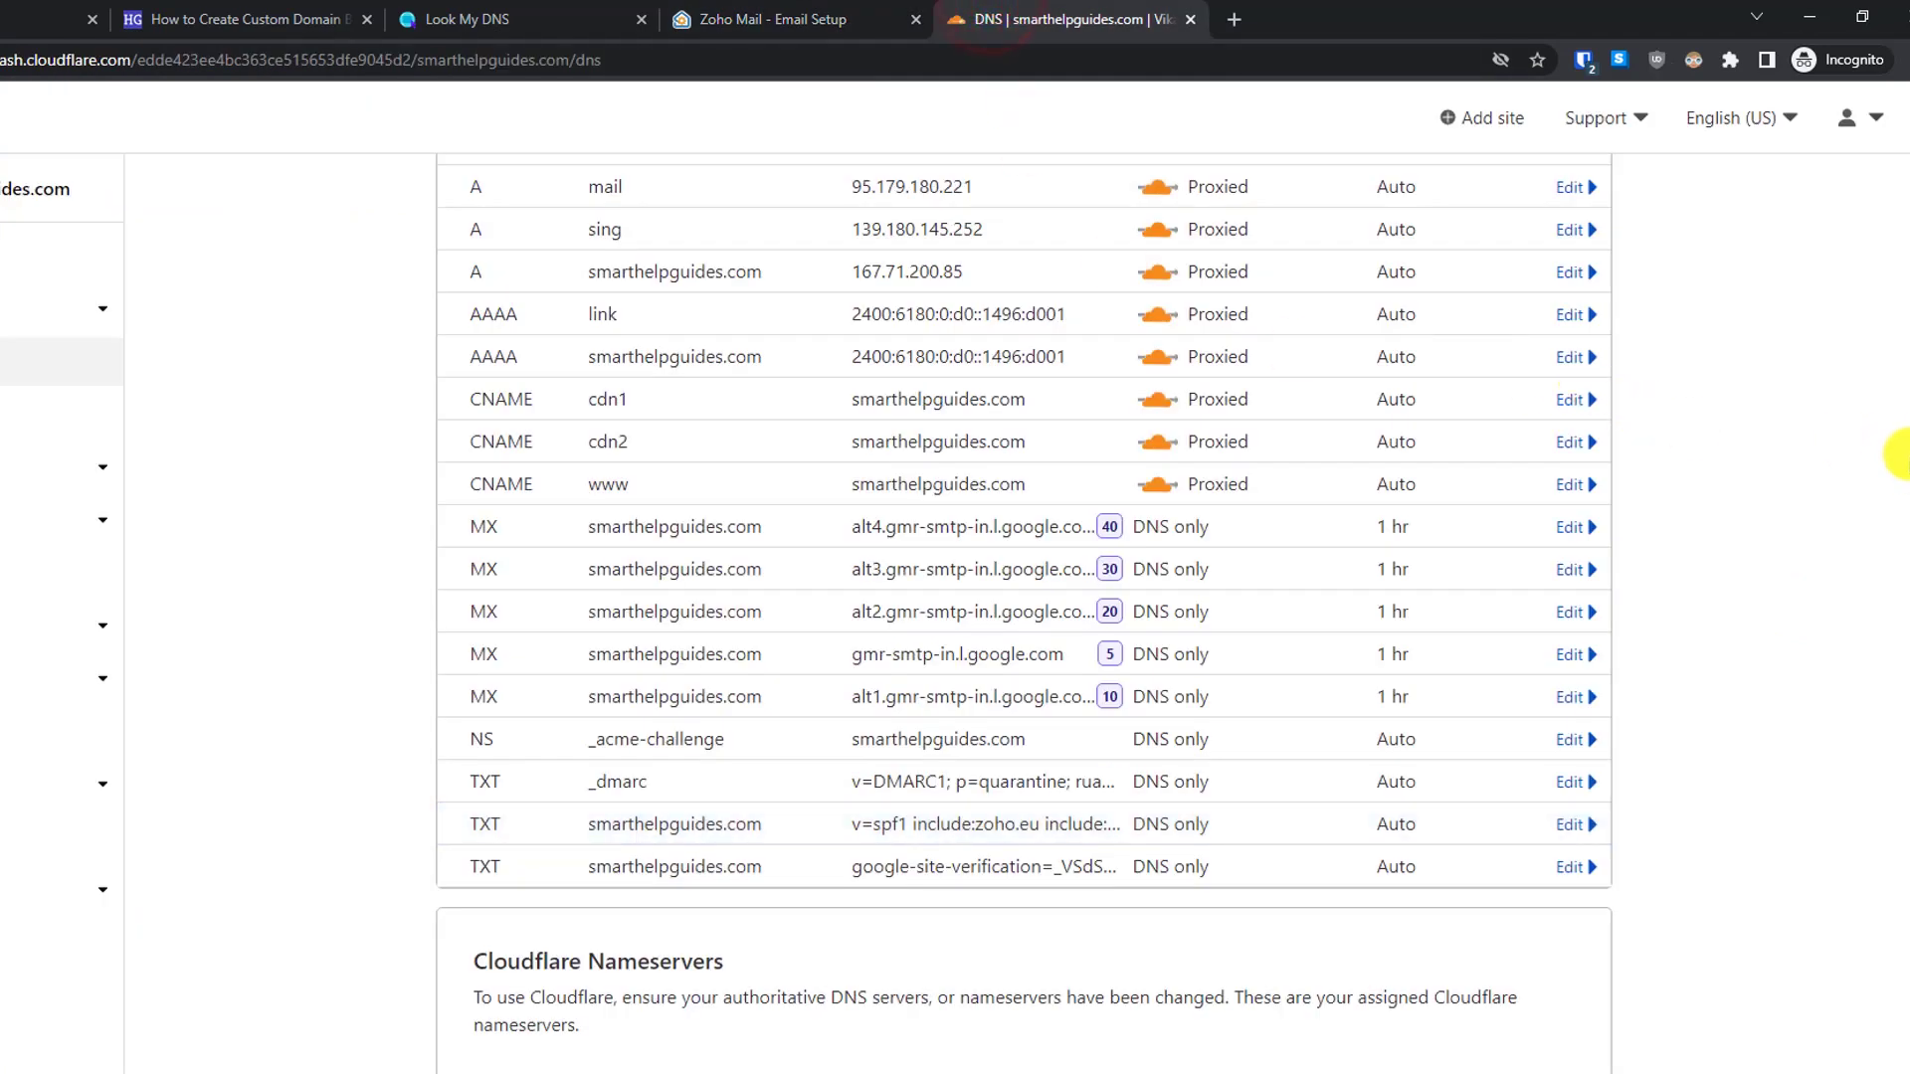
scroll(1900, 507, "up", 6)
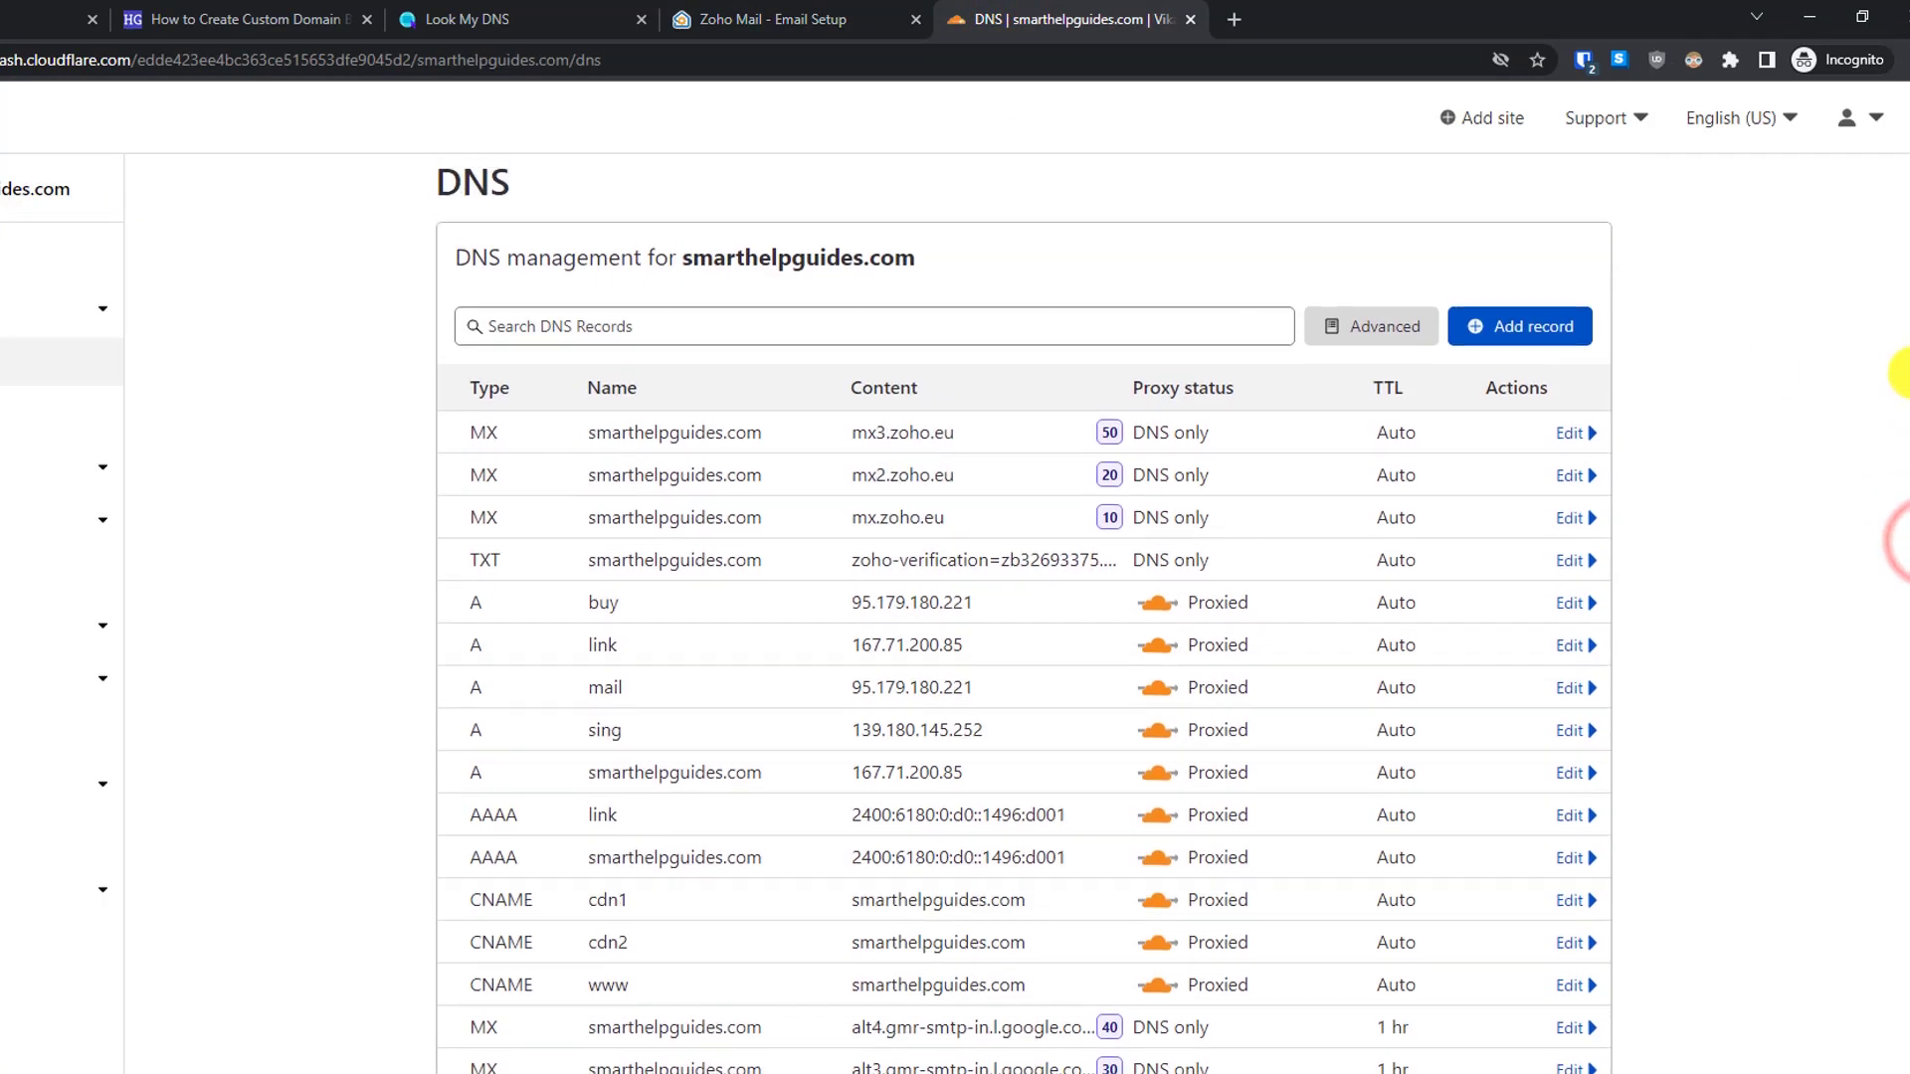
left_click(1473, 326)
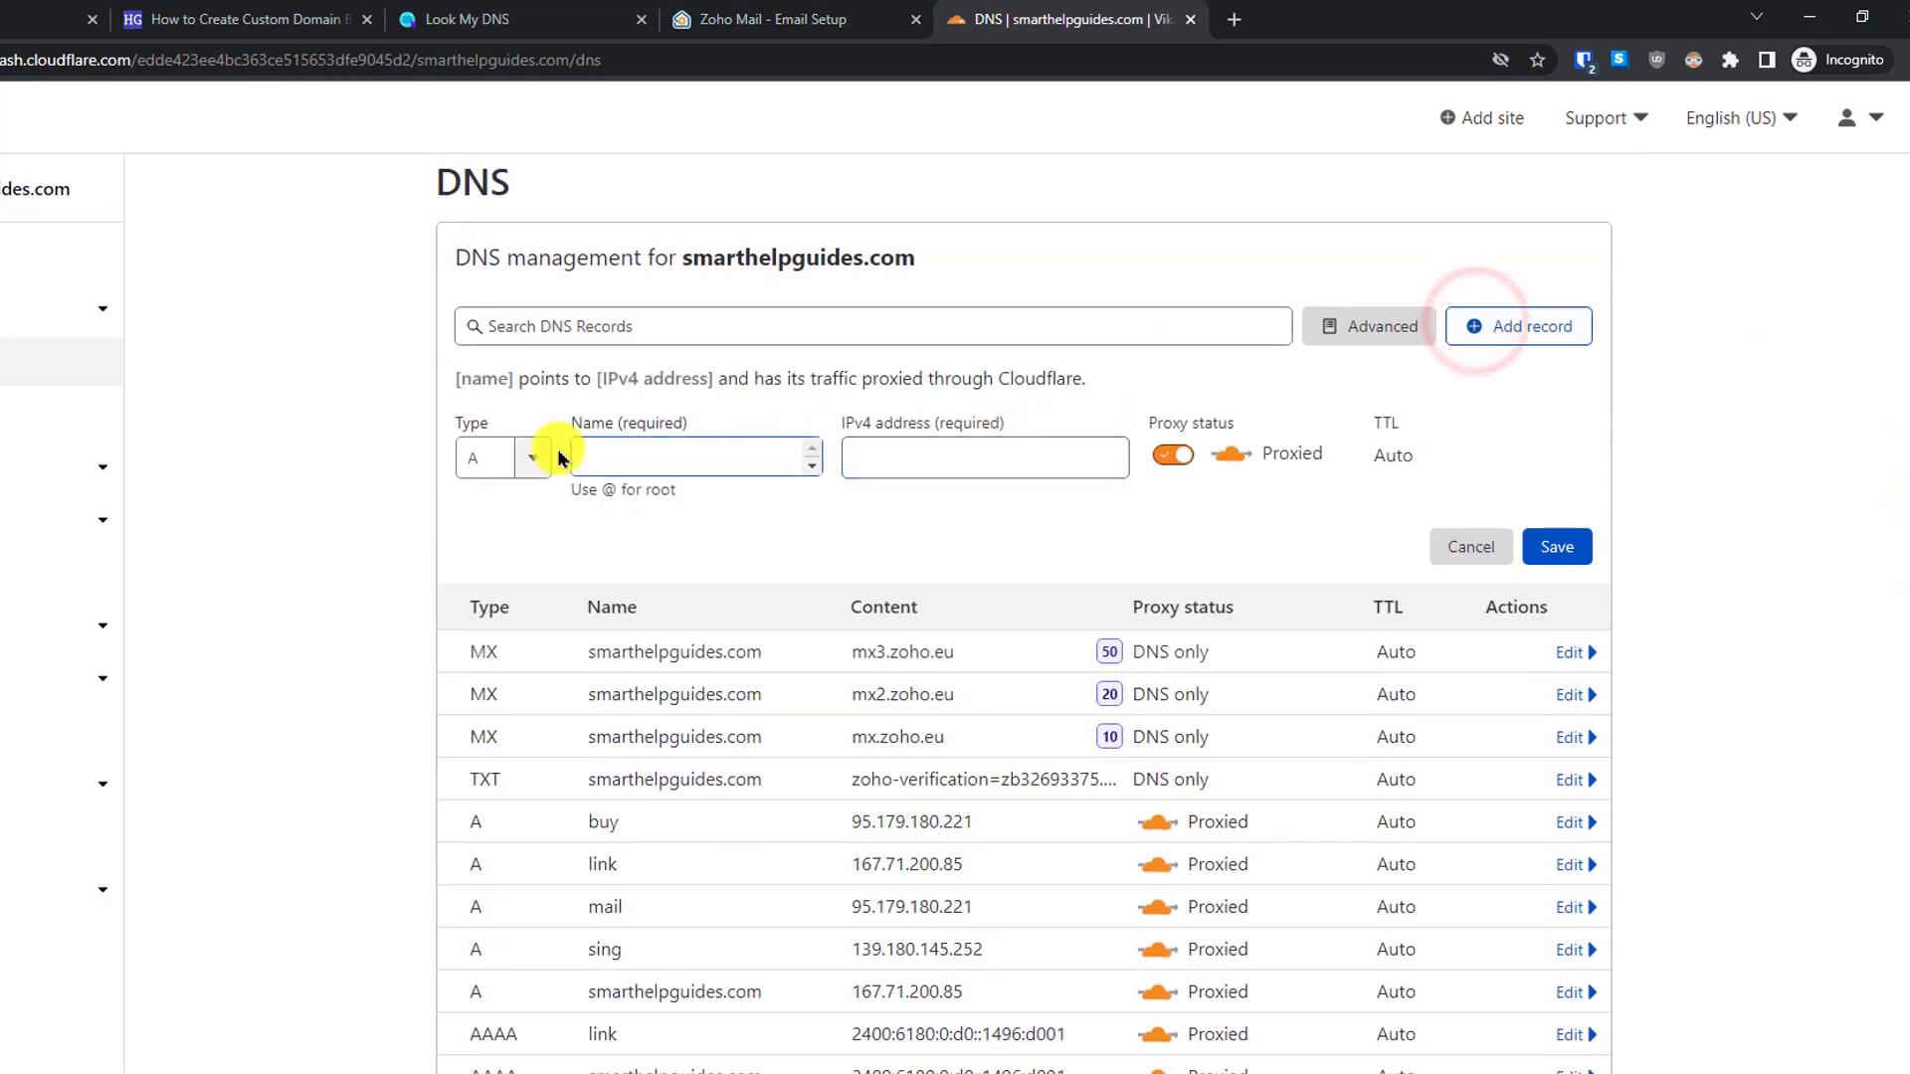
left_click(491, 458)
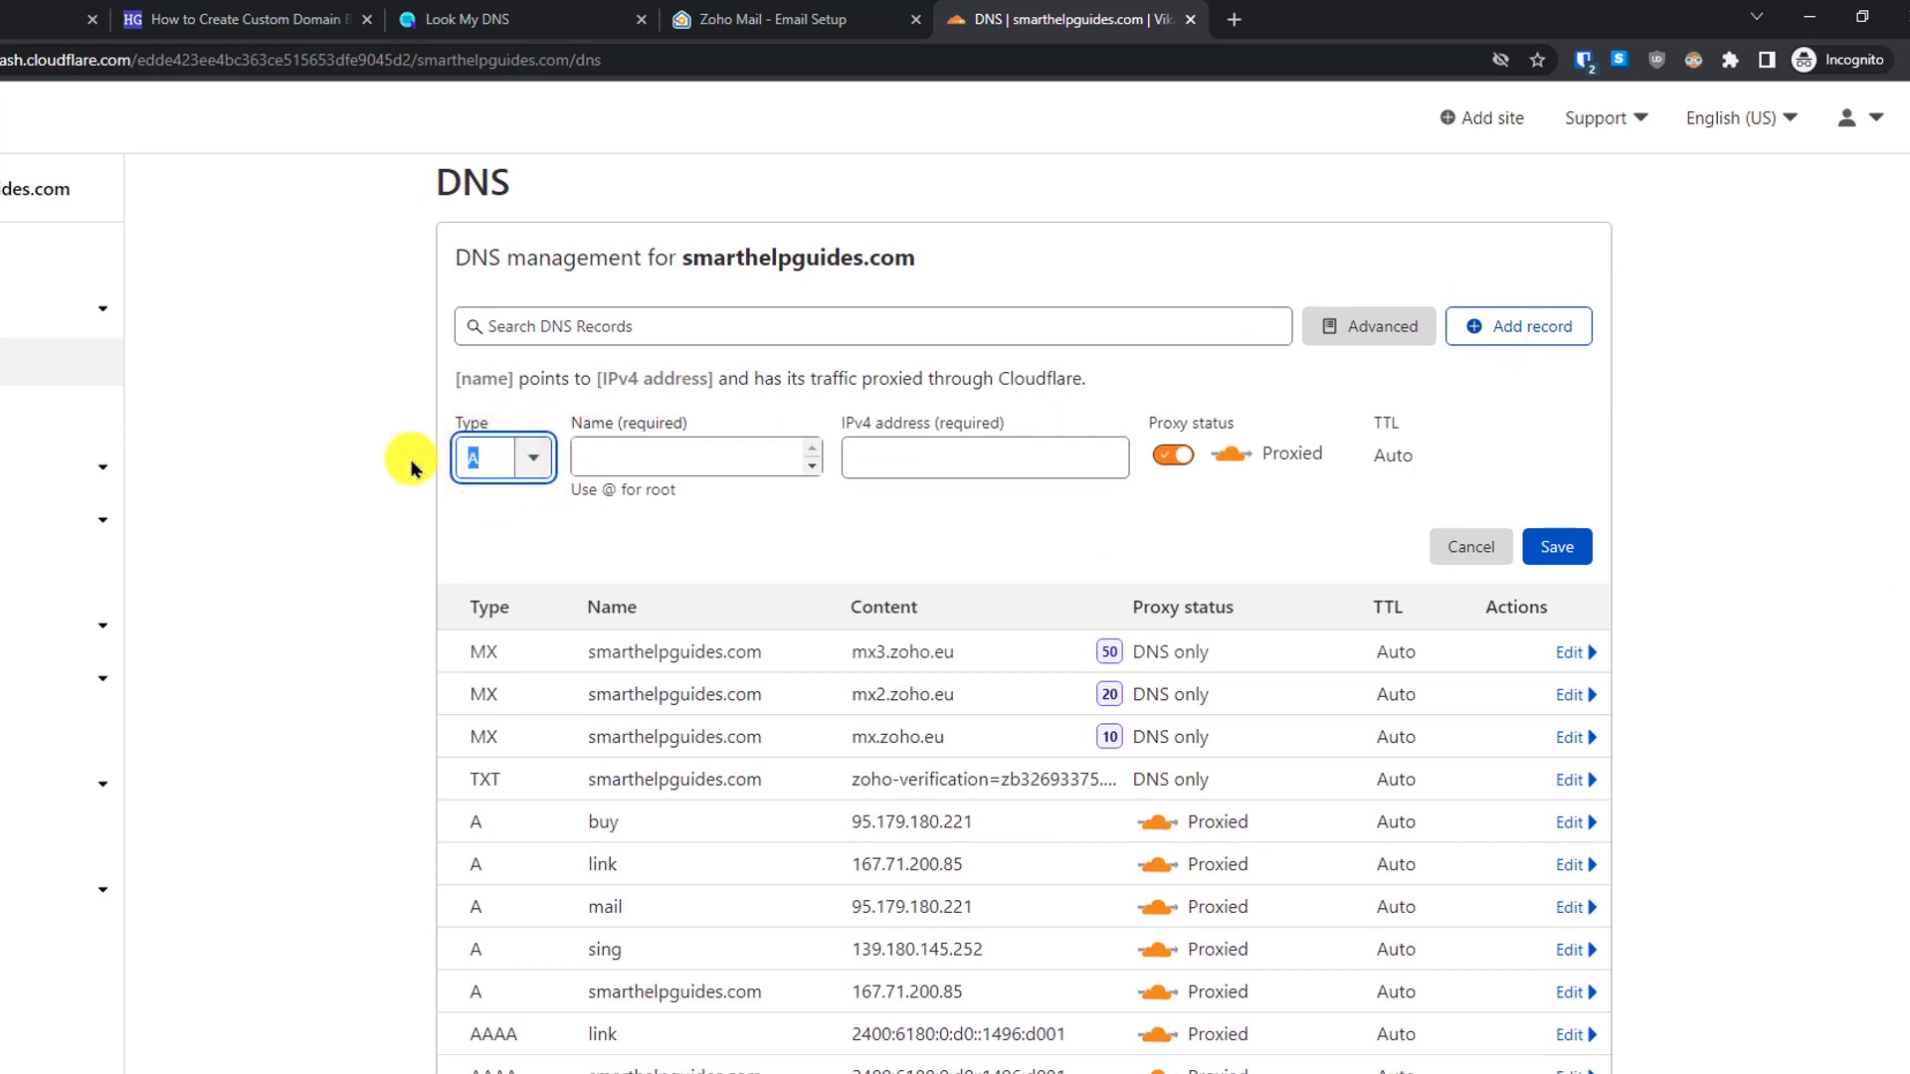
key("BackSpace")
type("txt")
left_click(502, 505)
left_click(660, 445)
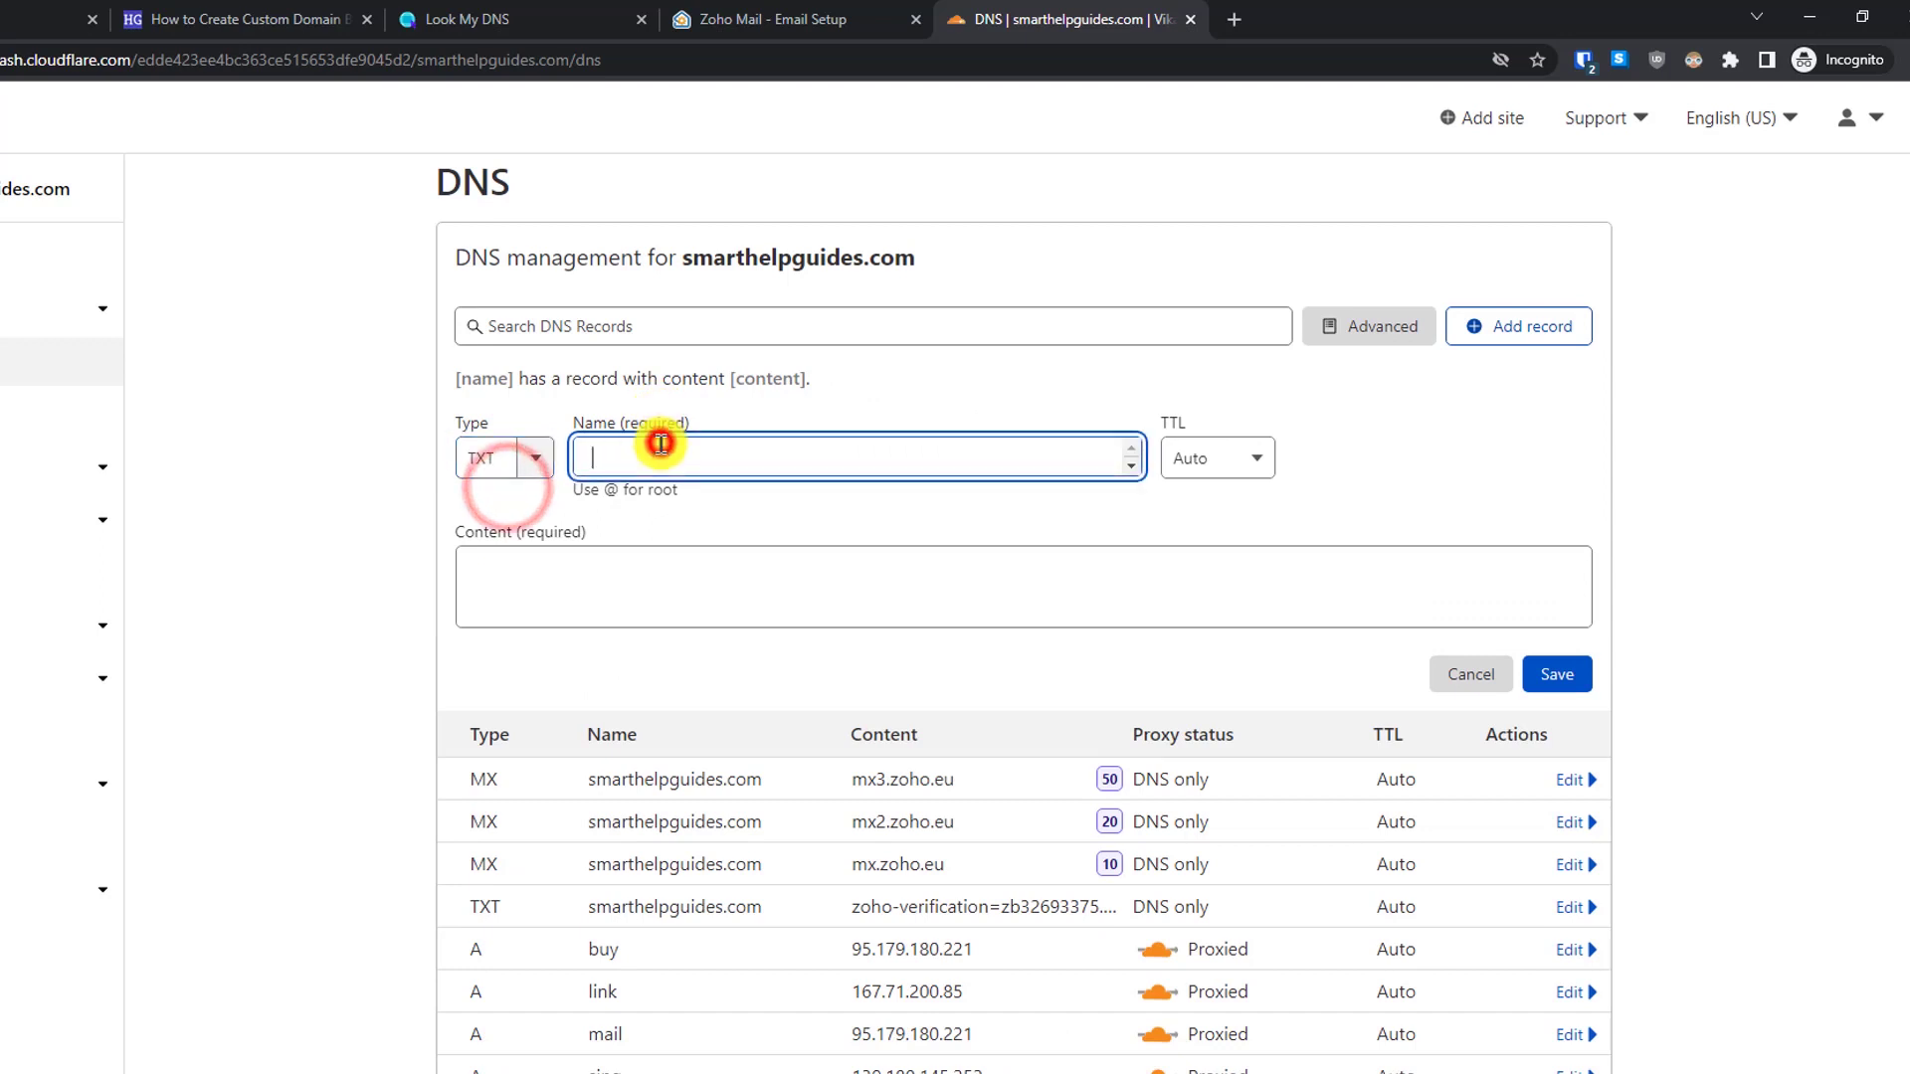
type("zmail._domainkey")
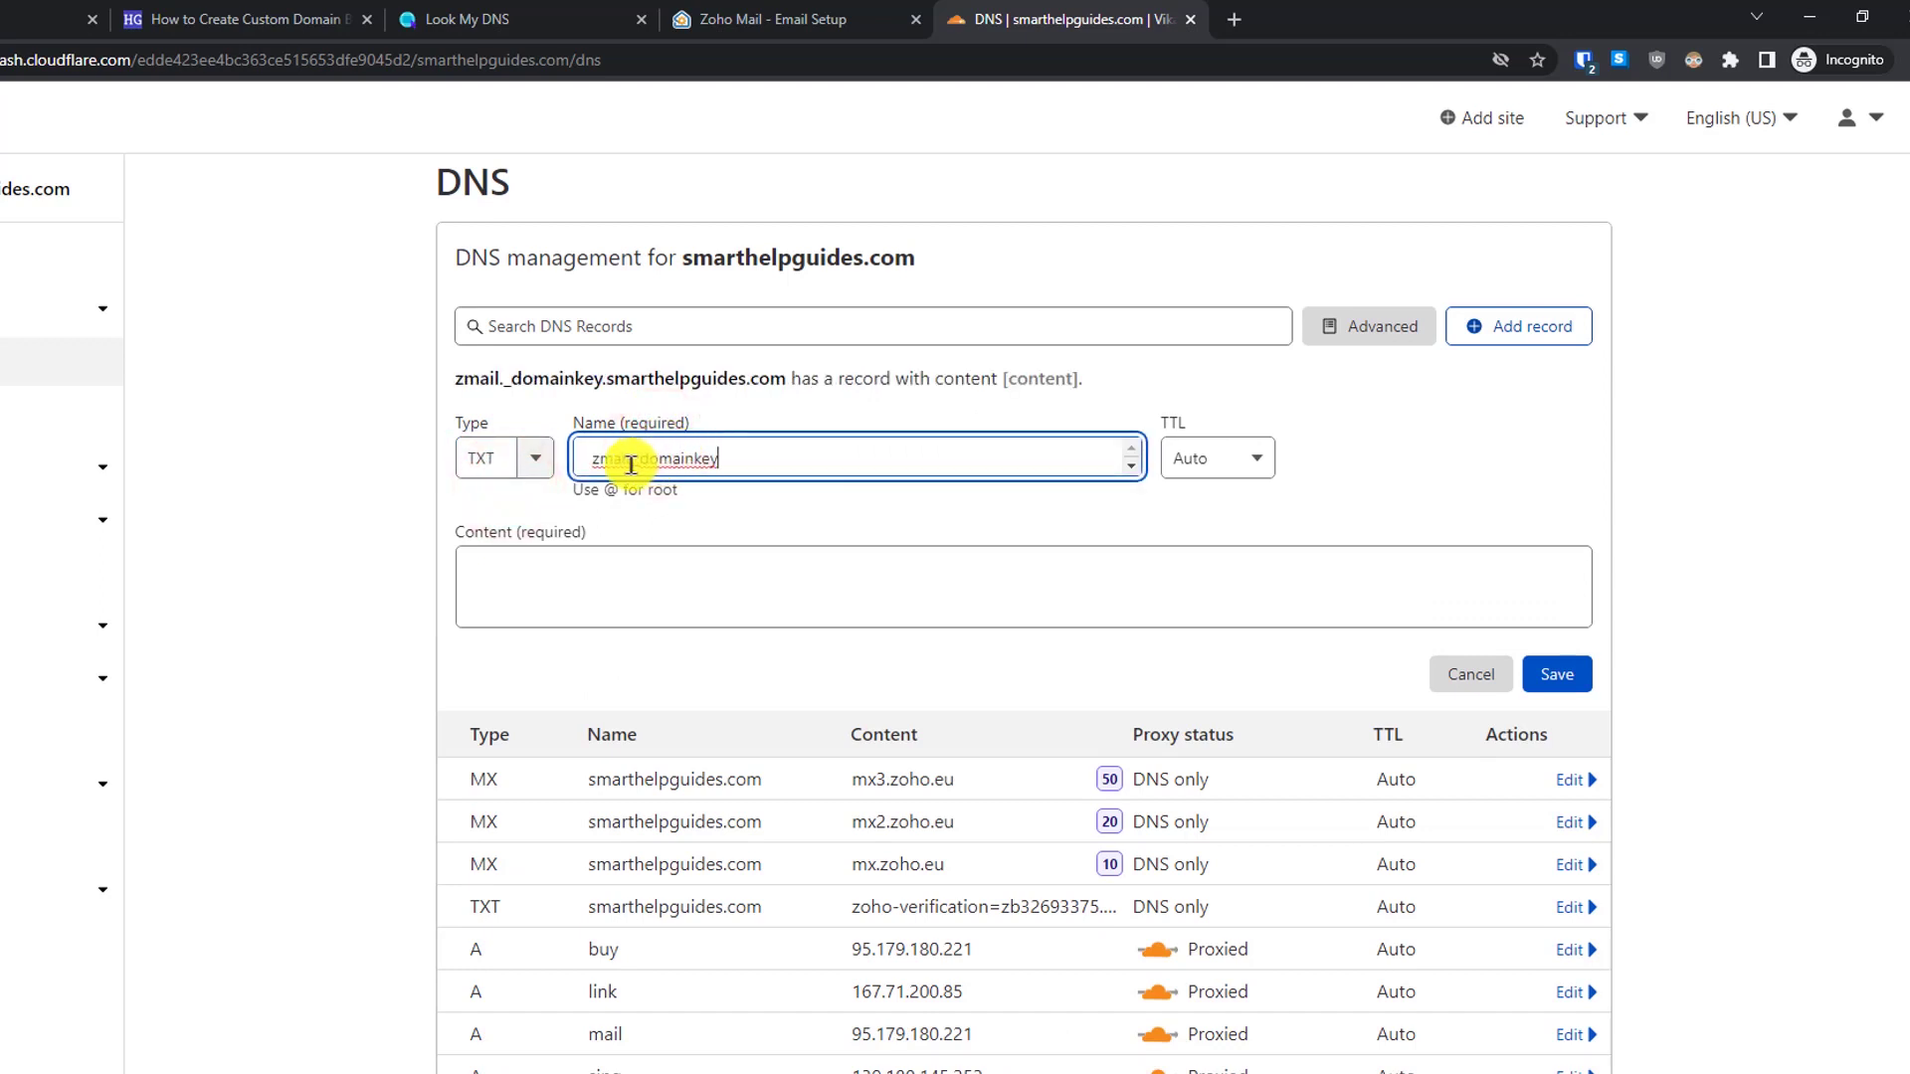
- Fill the record's content with Zoho's DKIM value and save it
left_click(774, 454)
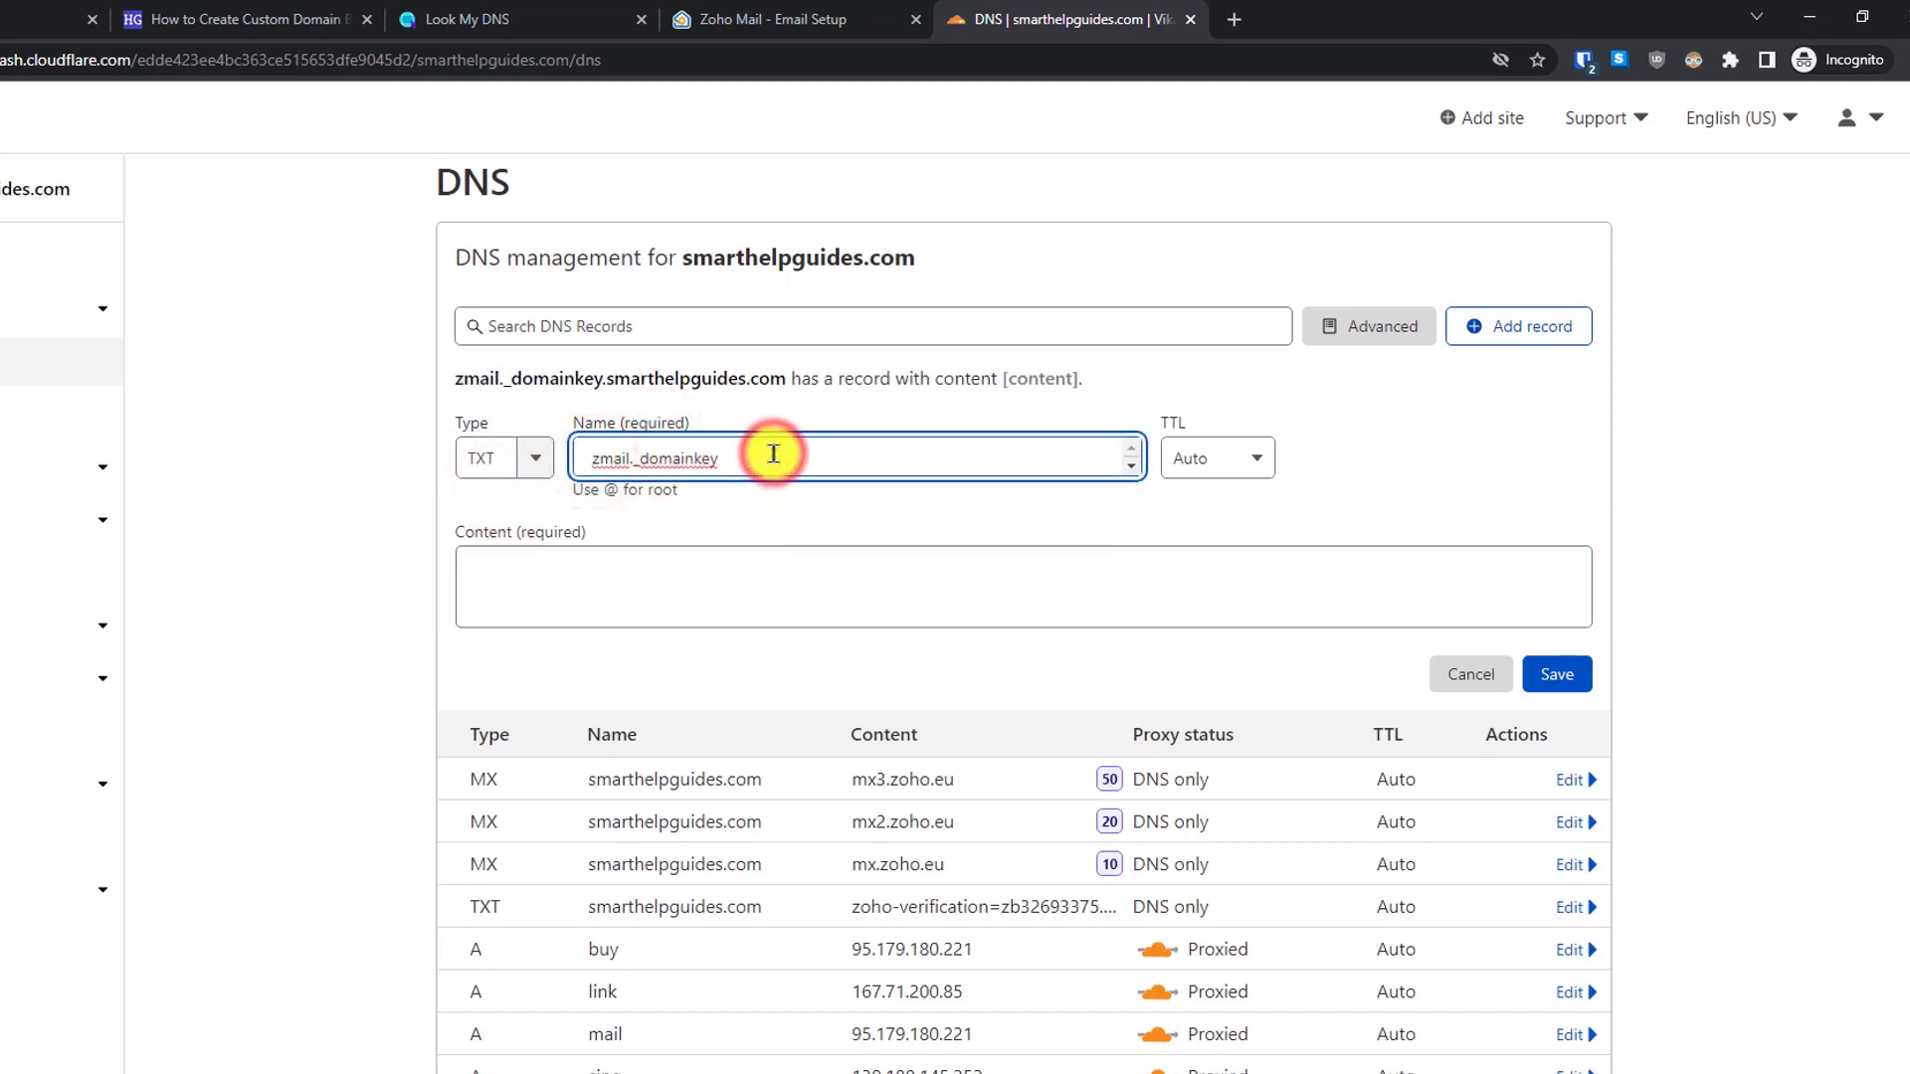
left_click(706, 19)
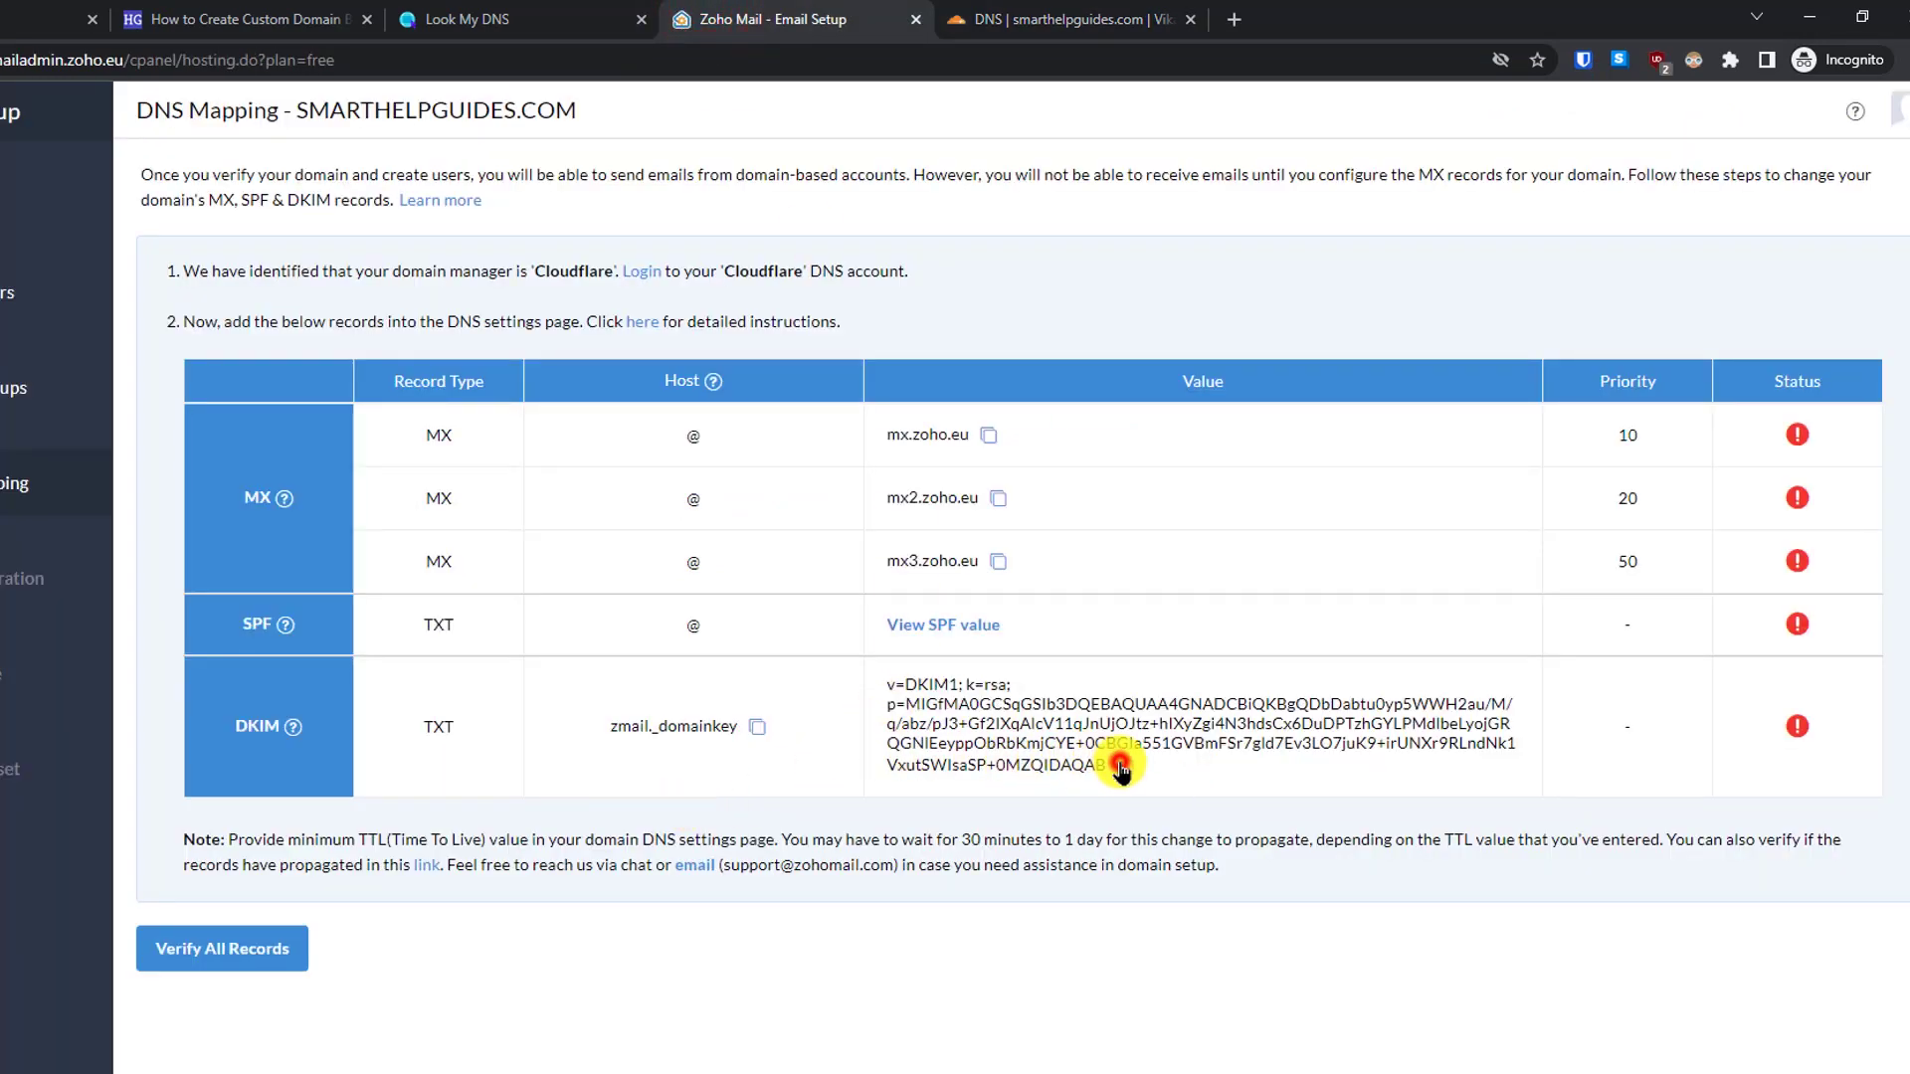
left_click(1124, 766)
left_click(991, 18)
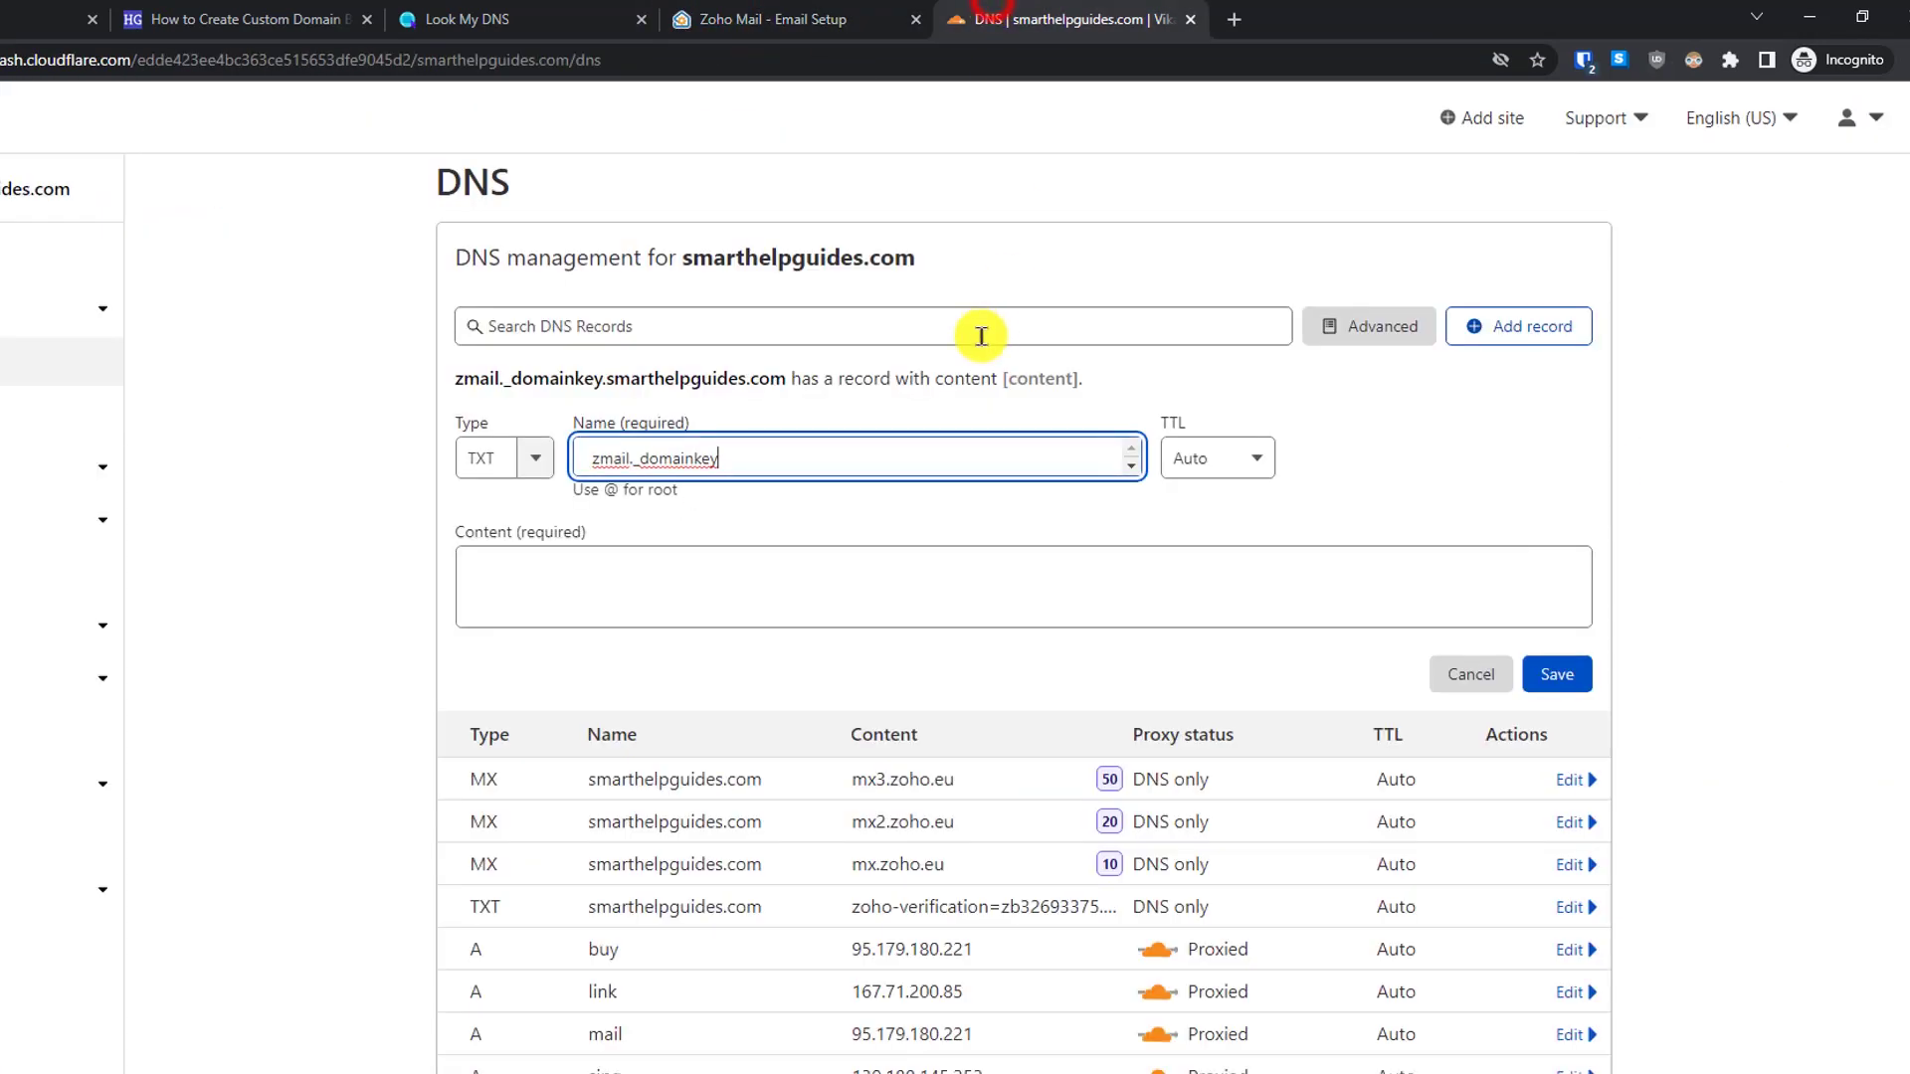
left_click(819, 571)
key("ctrl+v")
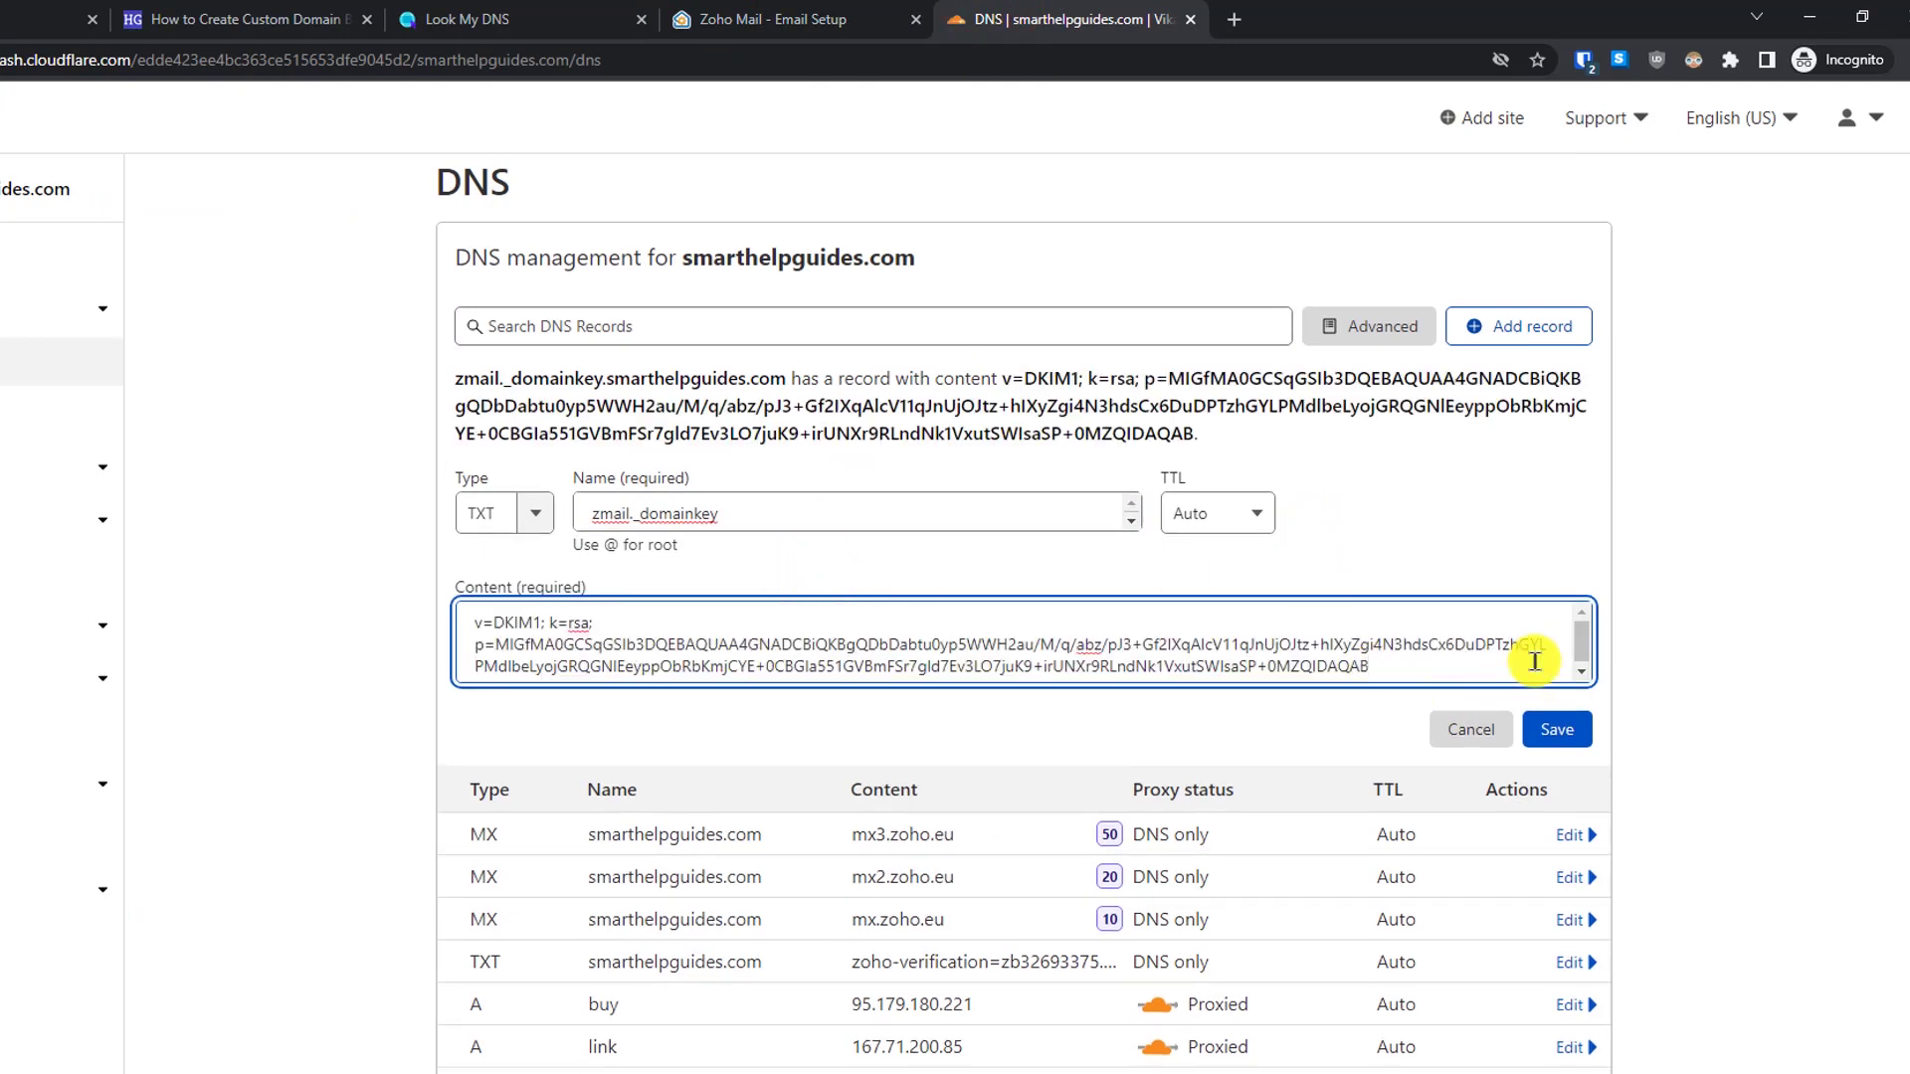
left_click(1558, 729)
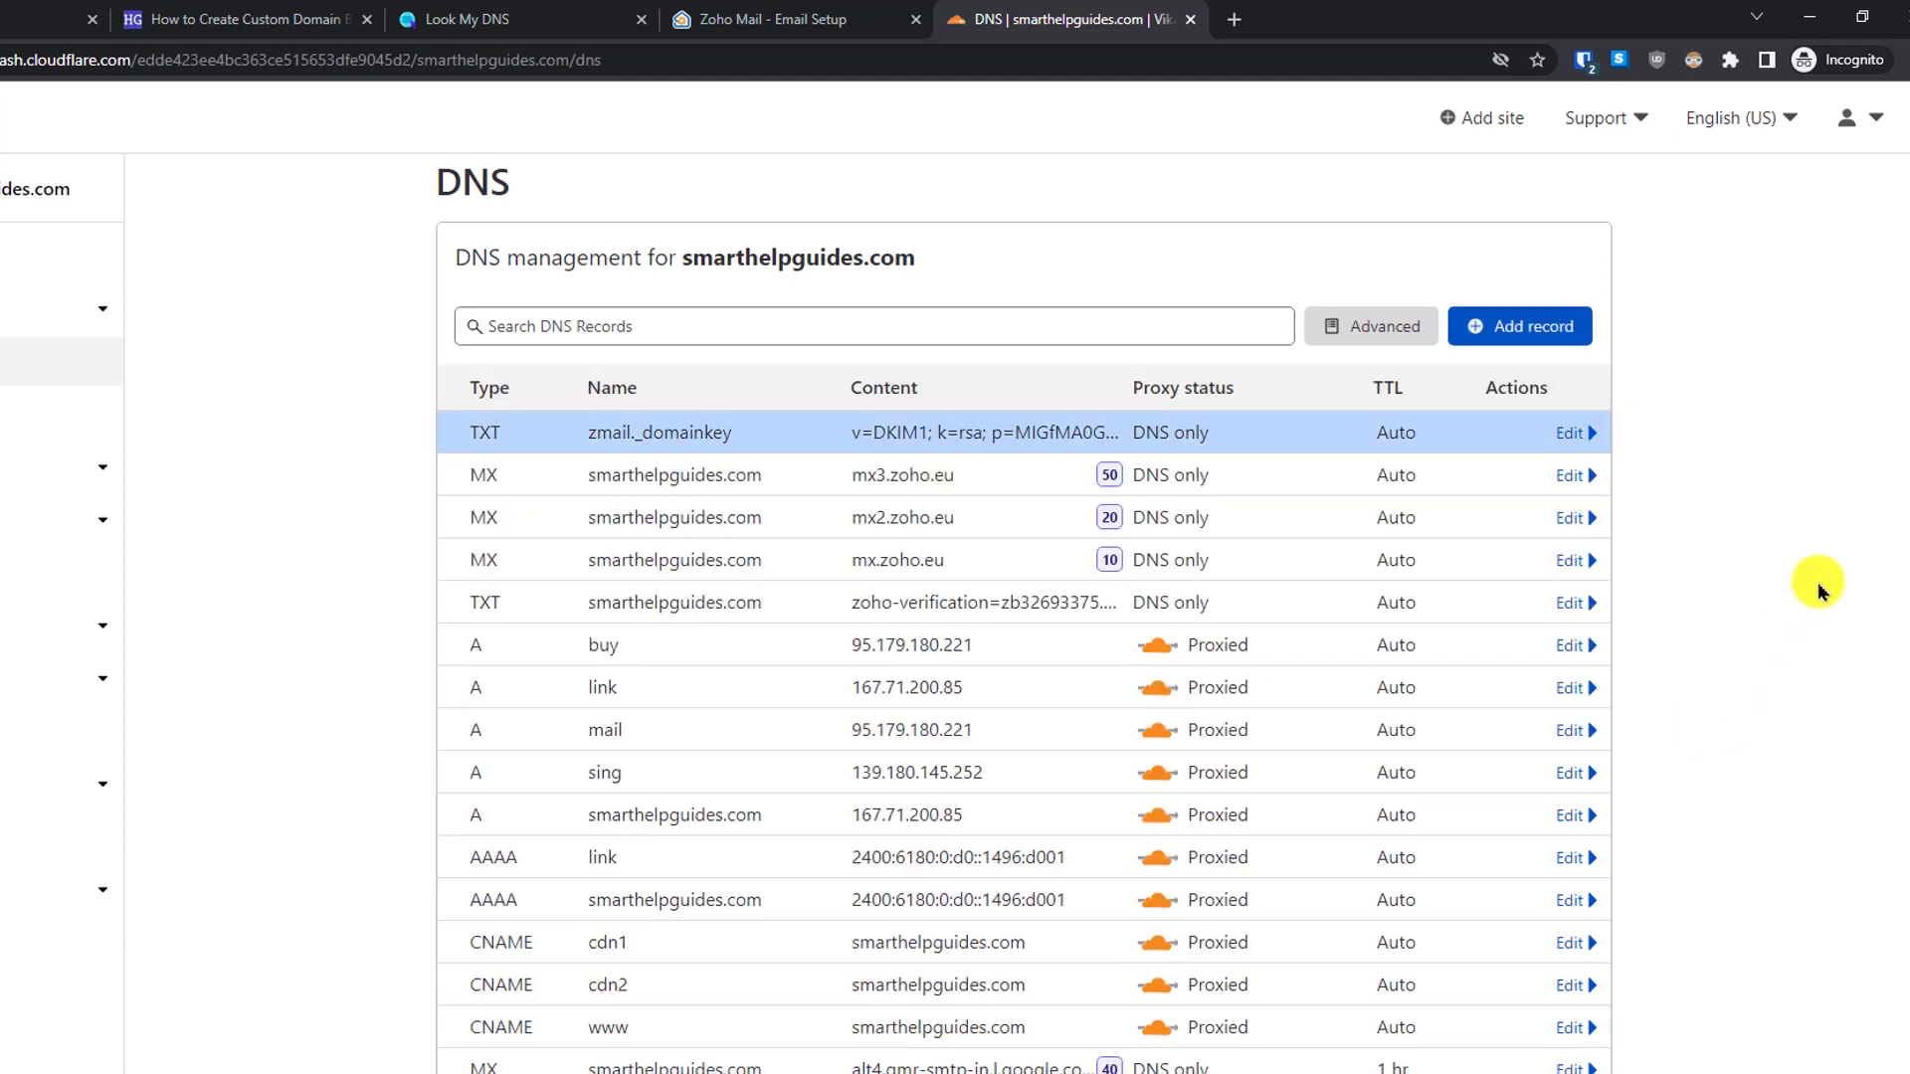
scroll(1904, 615, "down", 5)
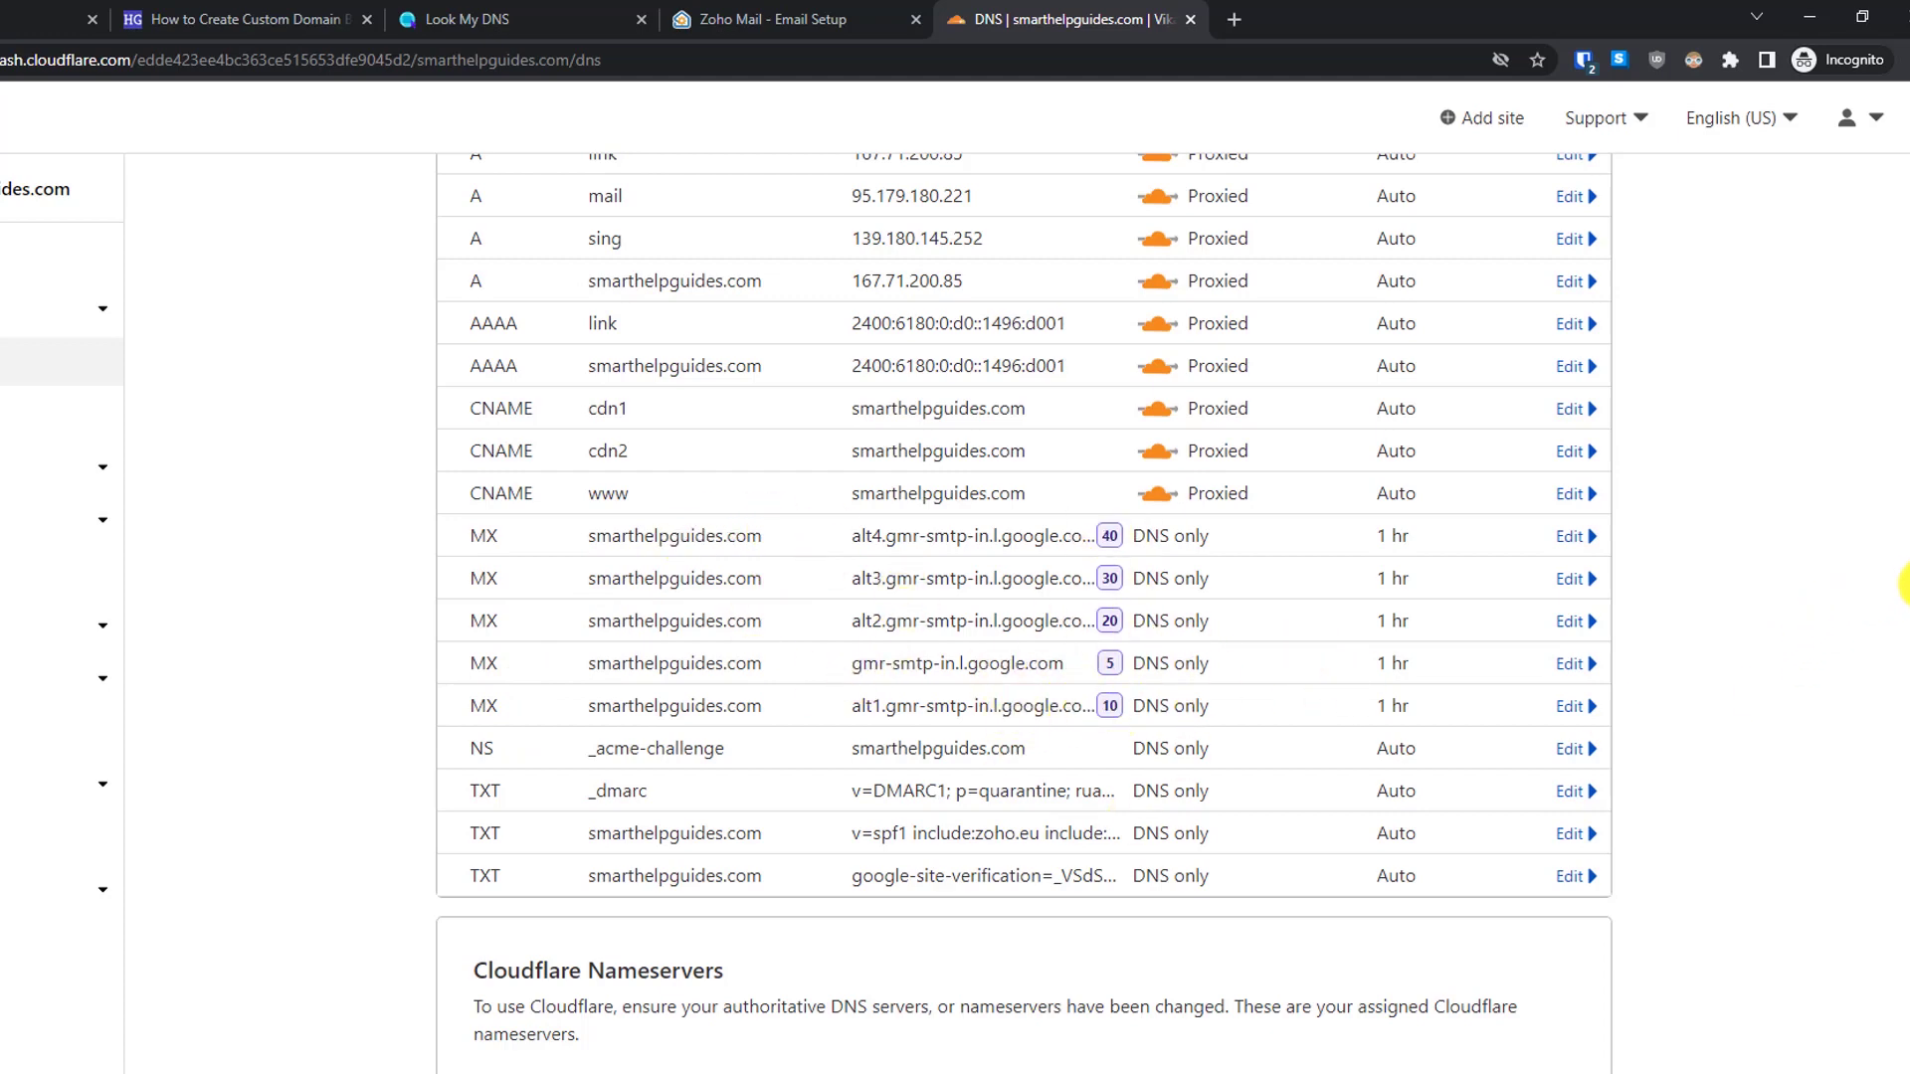
scroll(1902, 592, "up", 4)
- Delete the Google alt1 gmr-smtp MX record and open the next gmr-smtp record for removal
scroll(1902, 592, "down", 3)
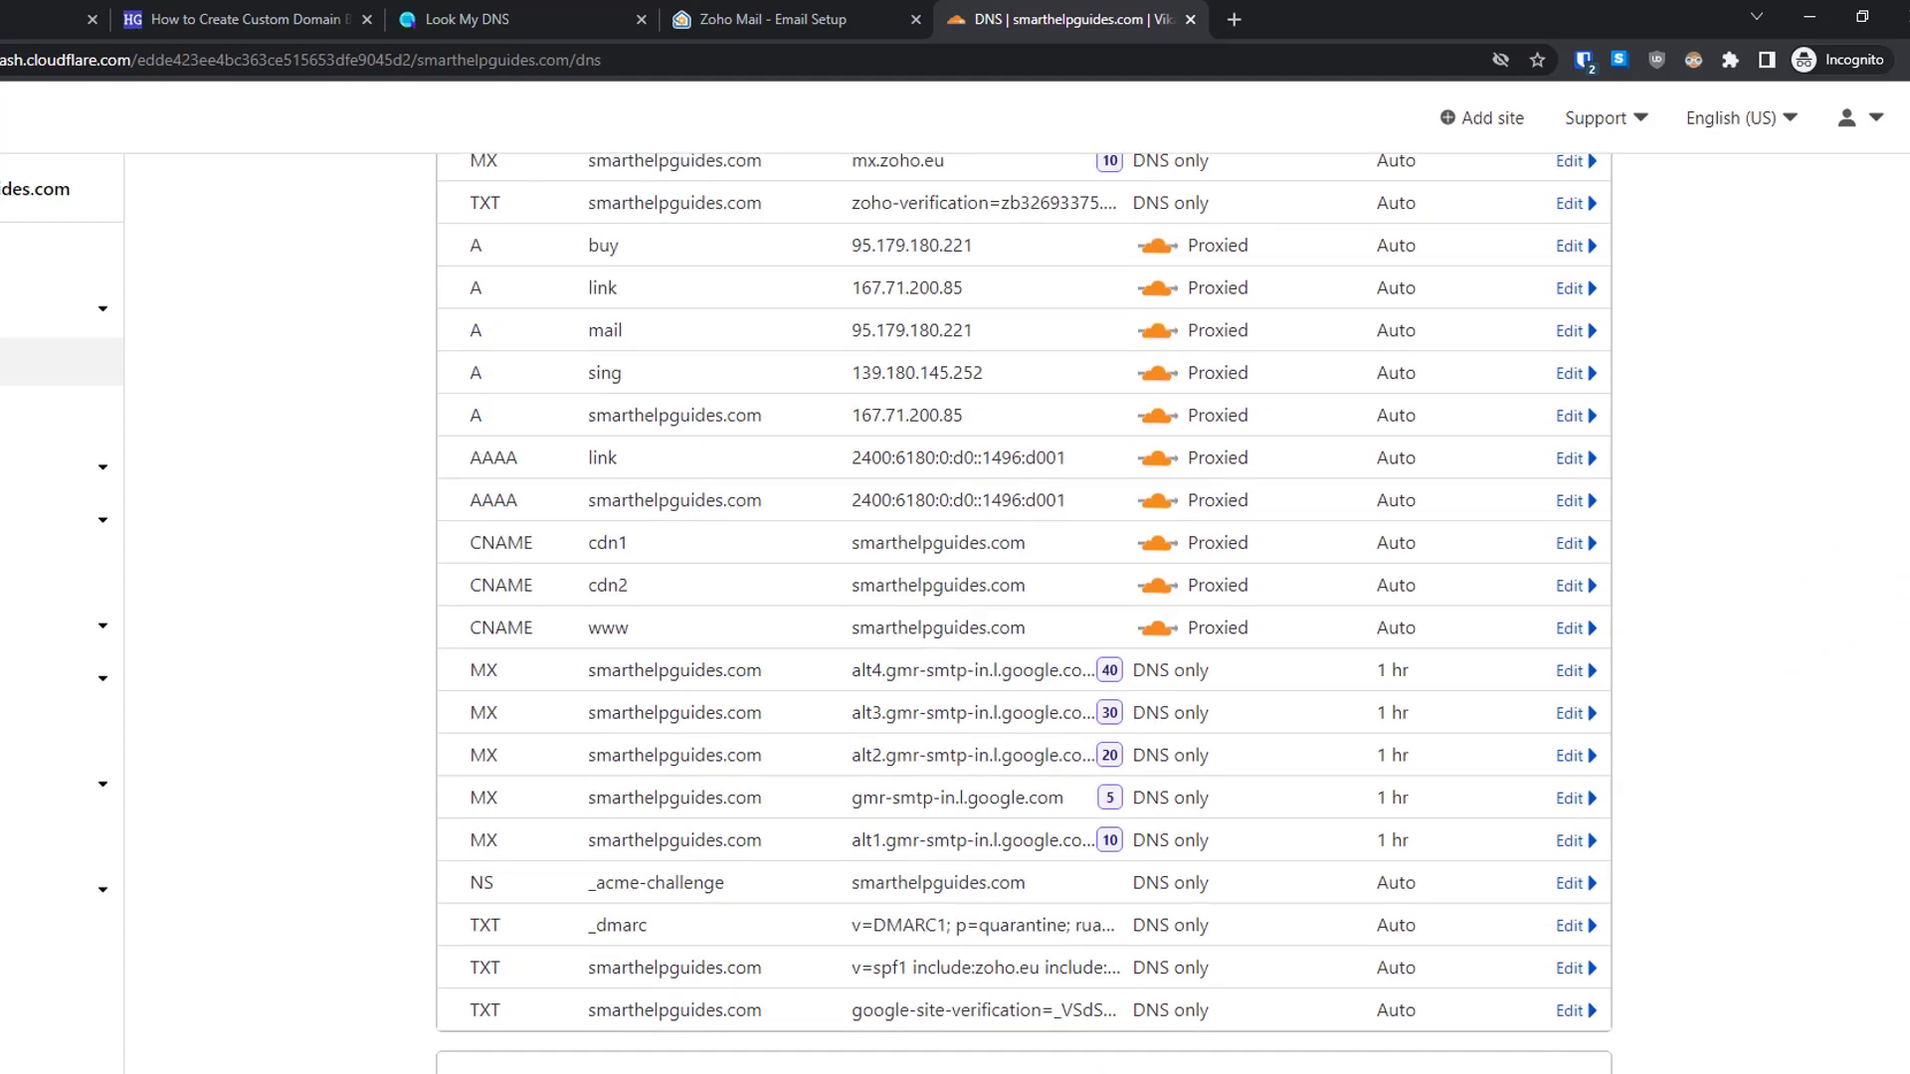
scroll(1901, 591, "up", 1)
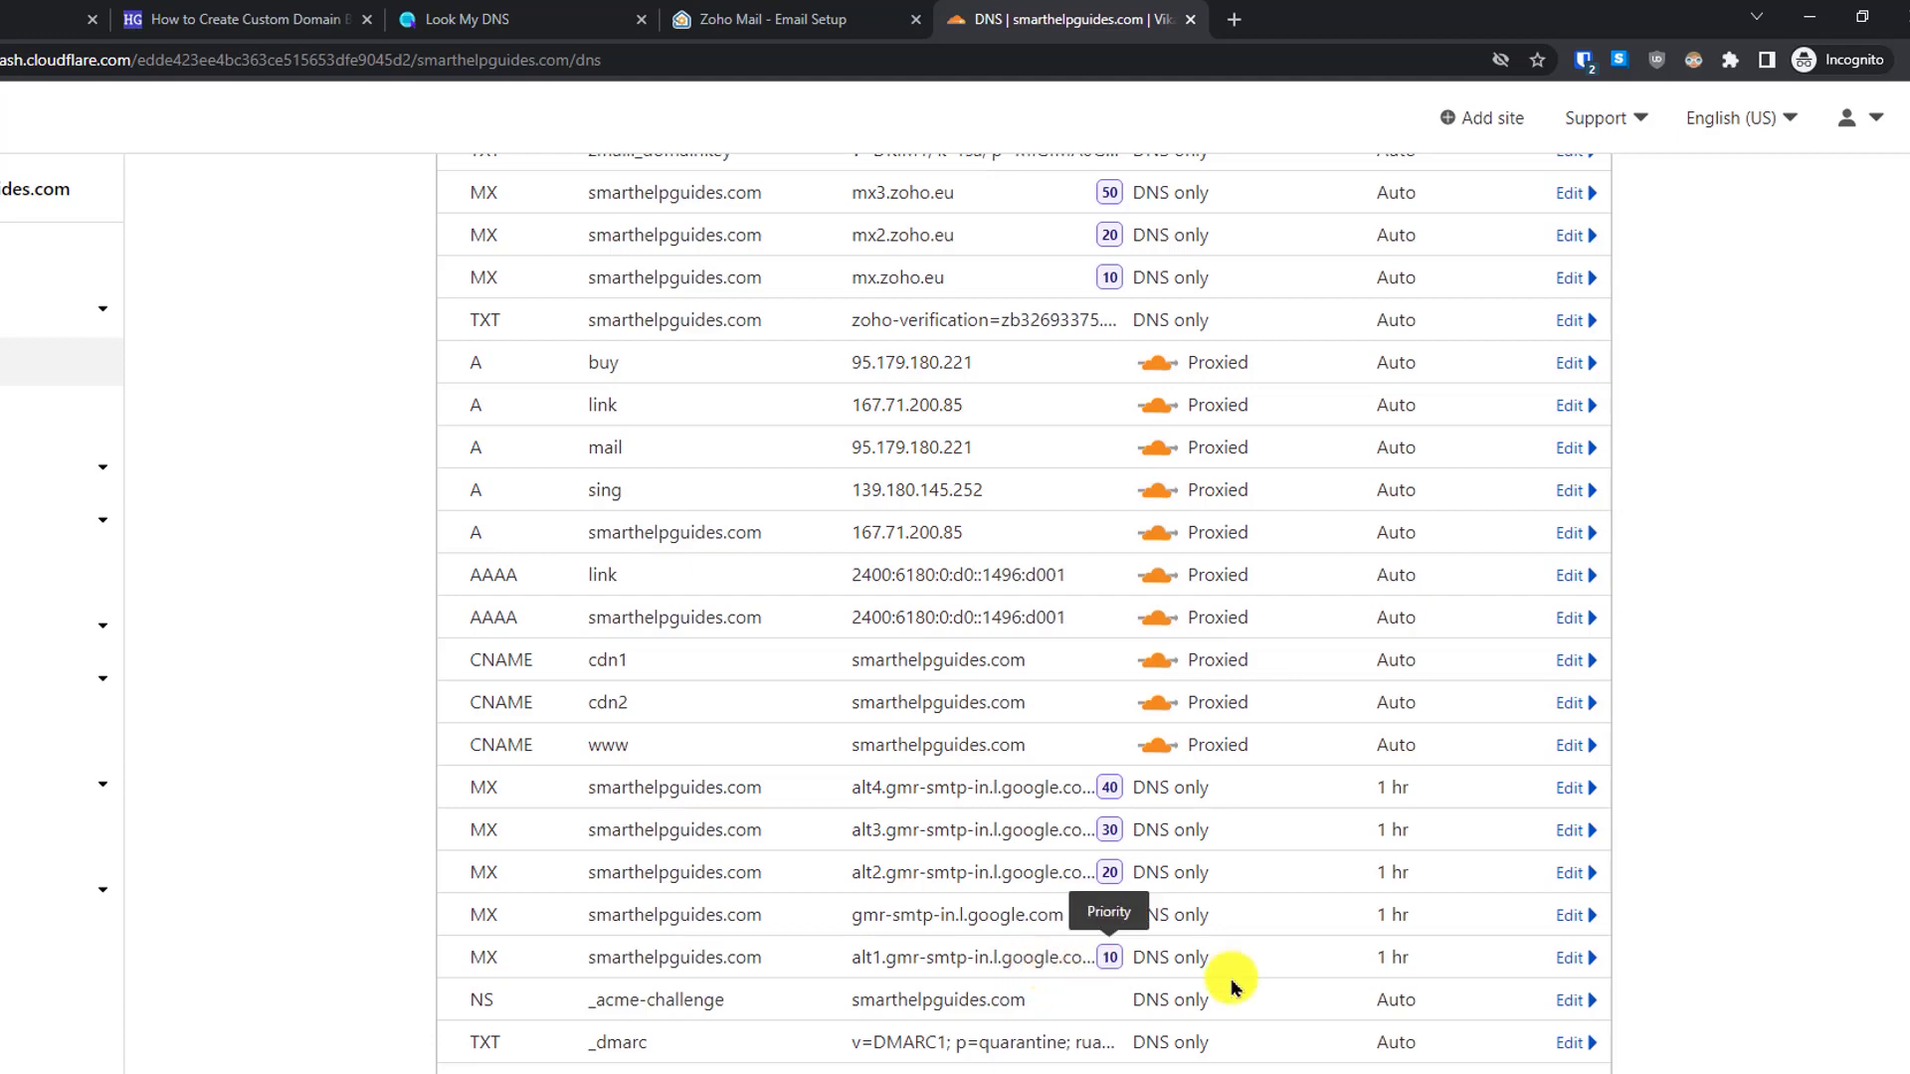
left_click(1574, 958)
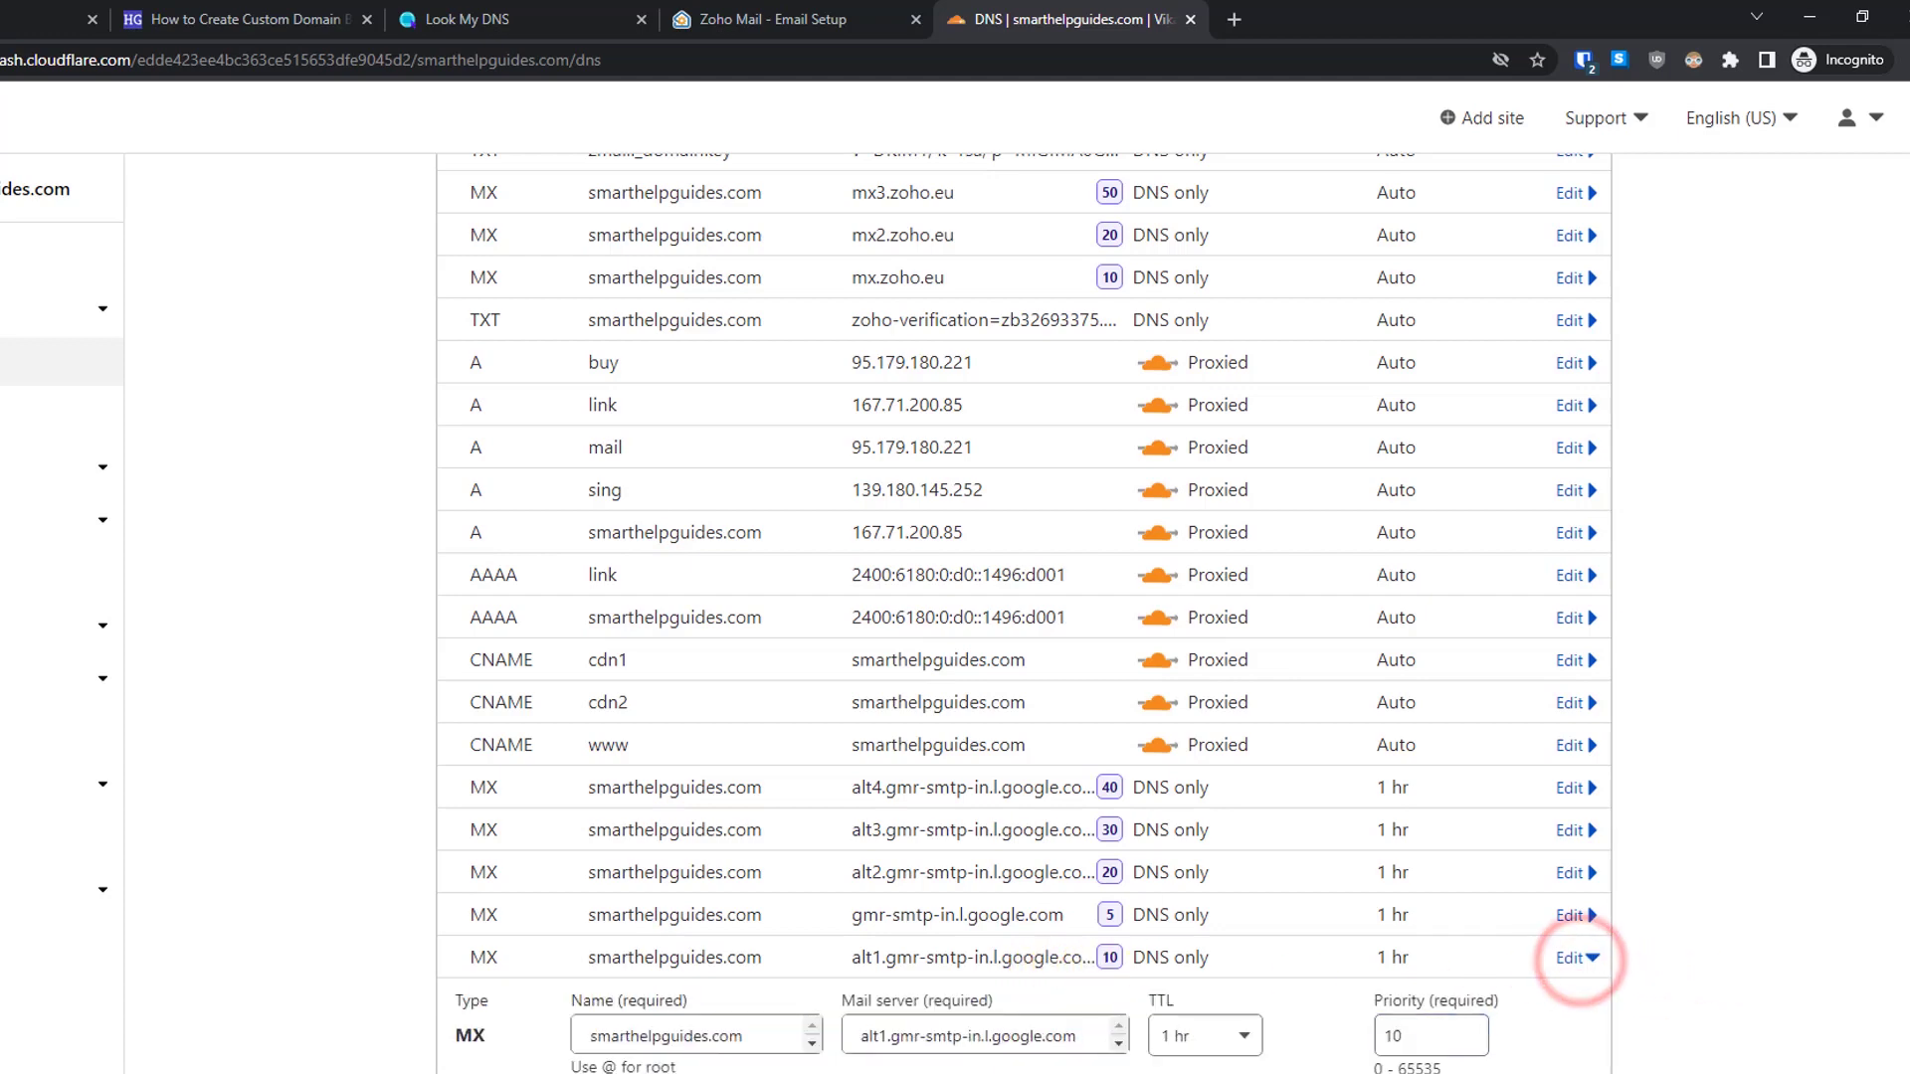
left_click(494, 1031)
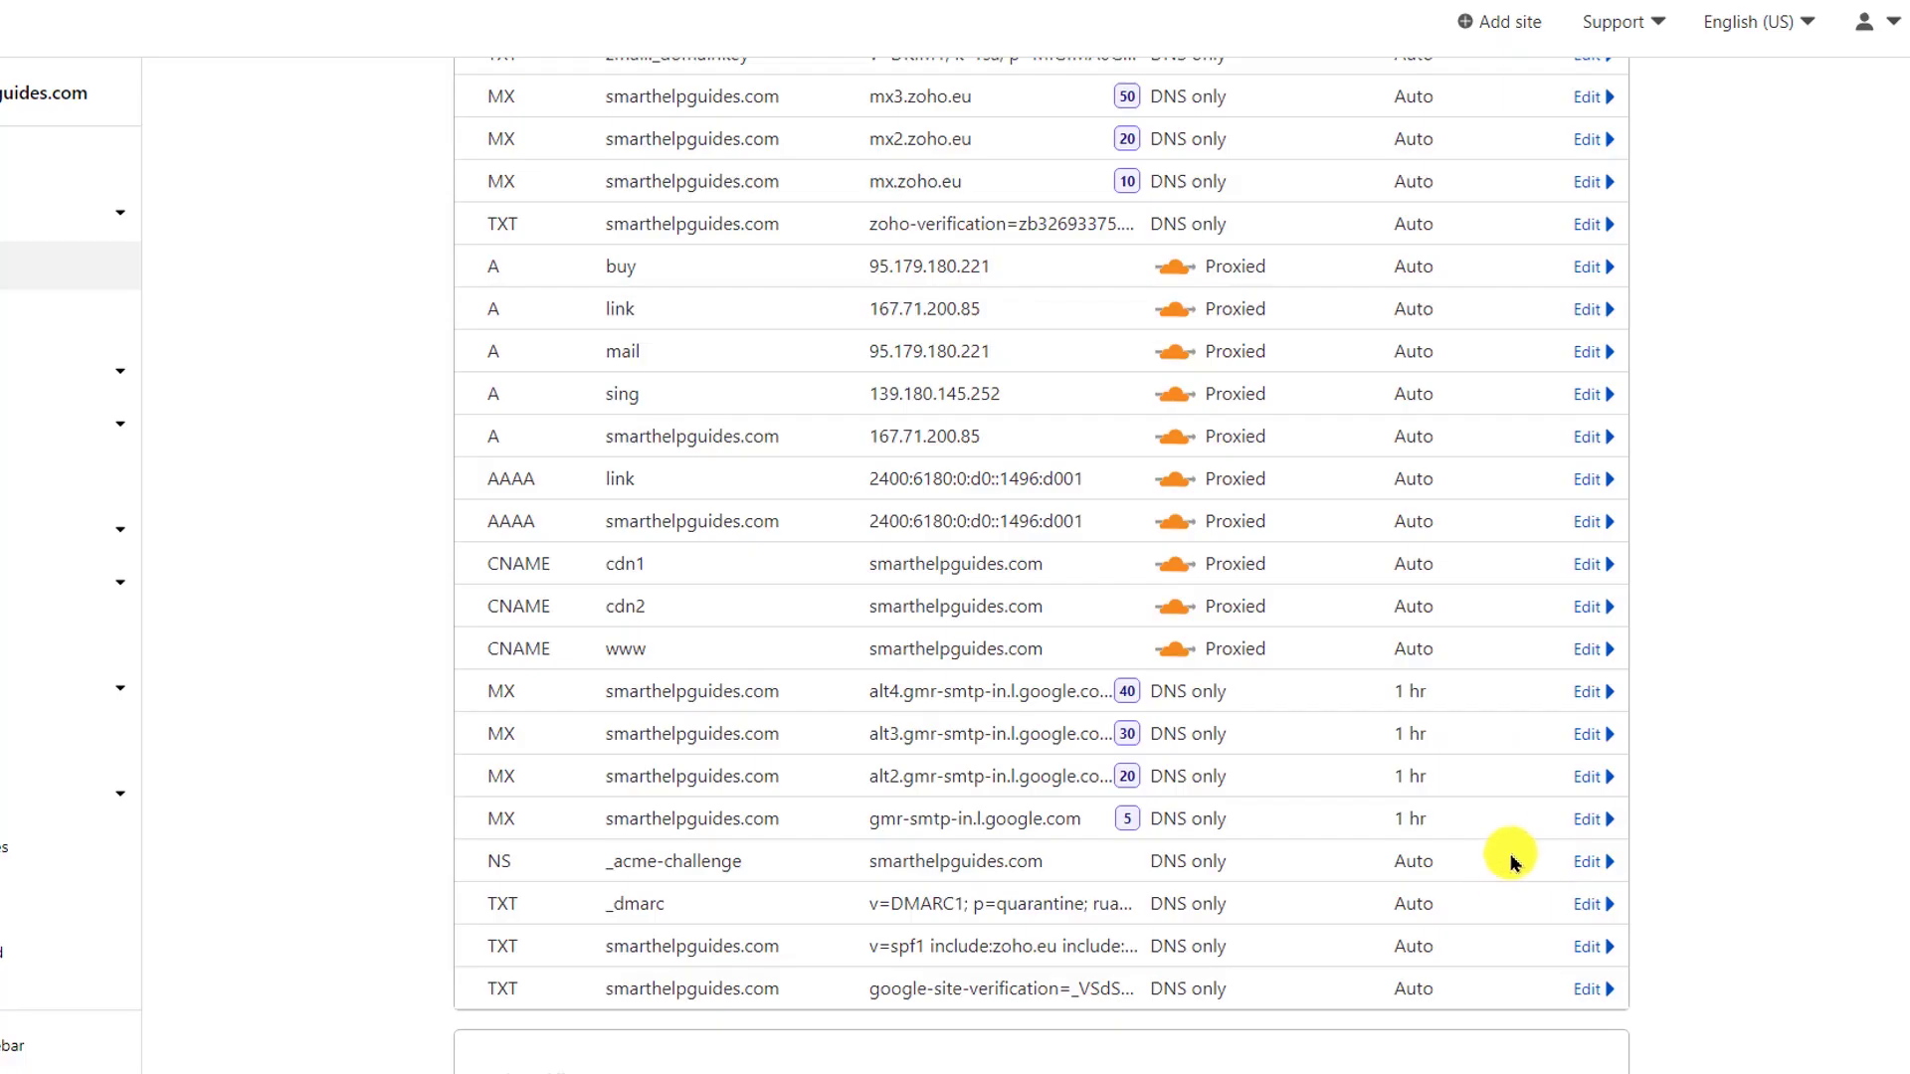
left_click(1588, 818)
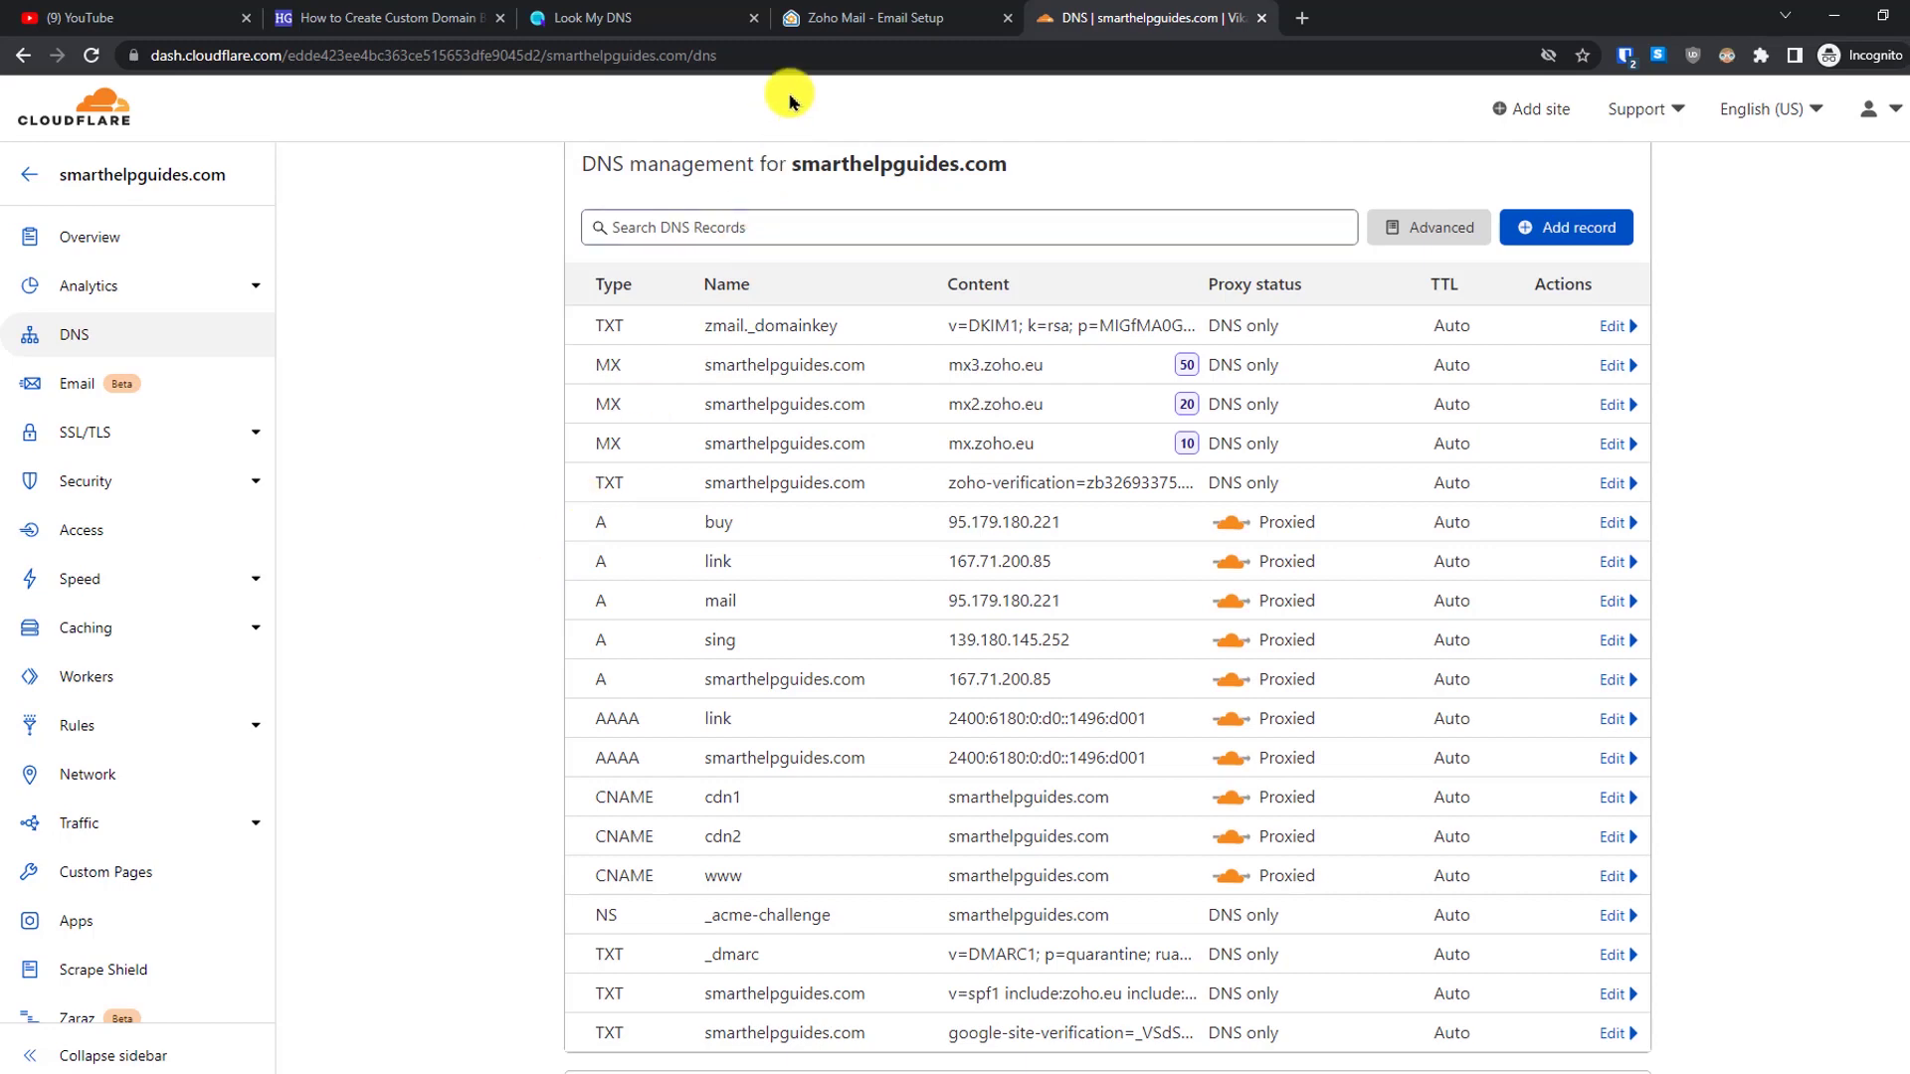
- Run a Look My DNS MX propagation check for smarthelpguides.com
left_click(830, 18)
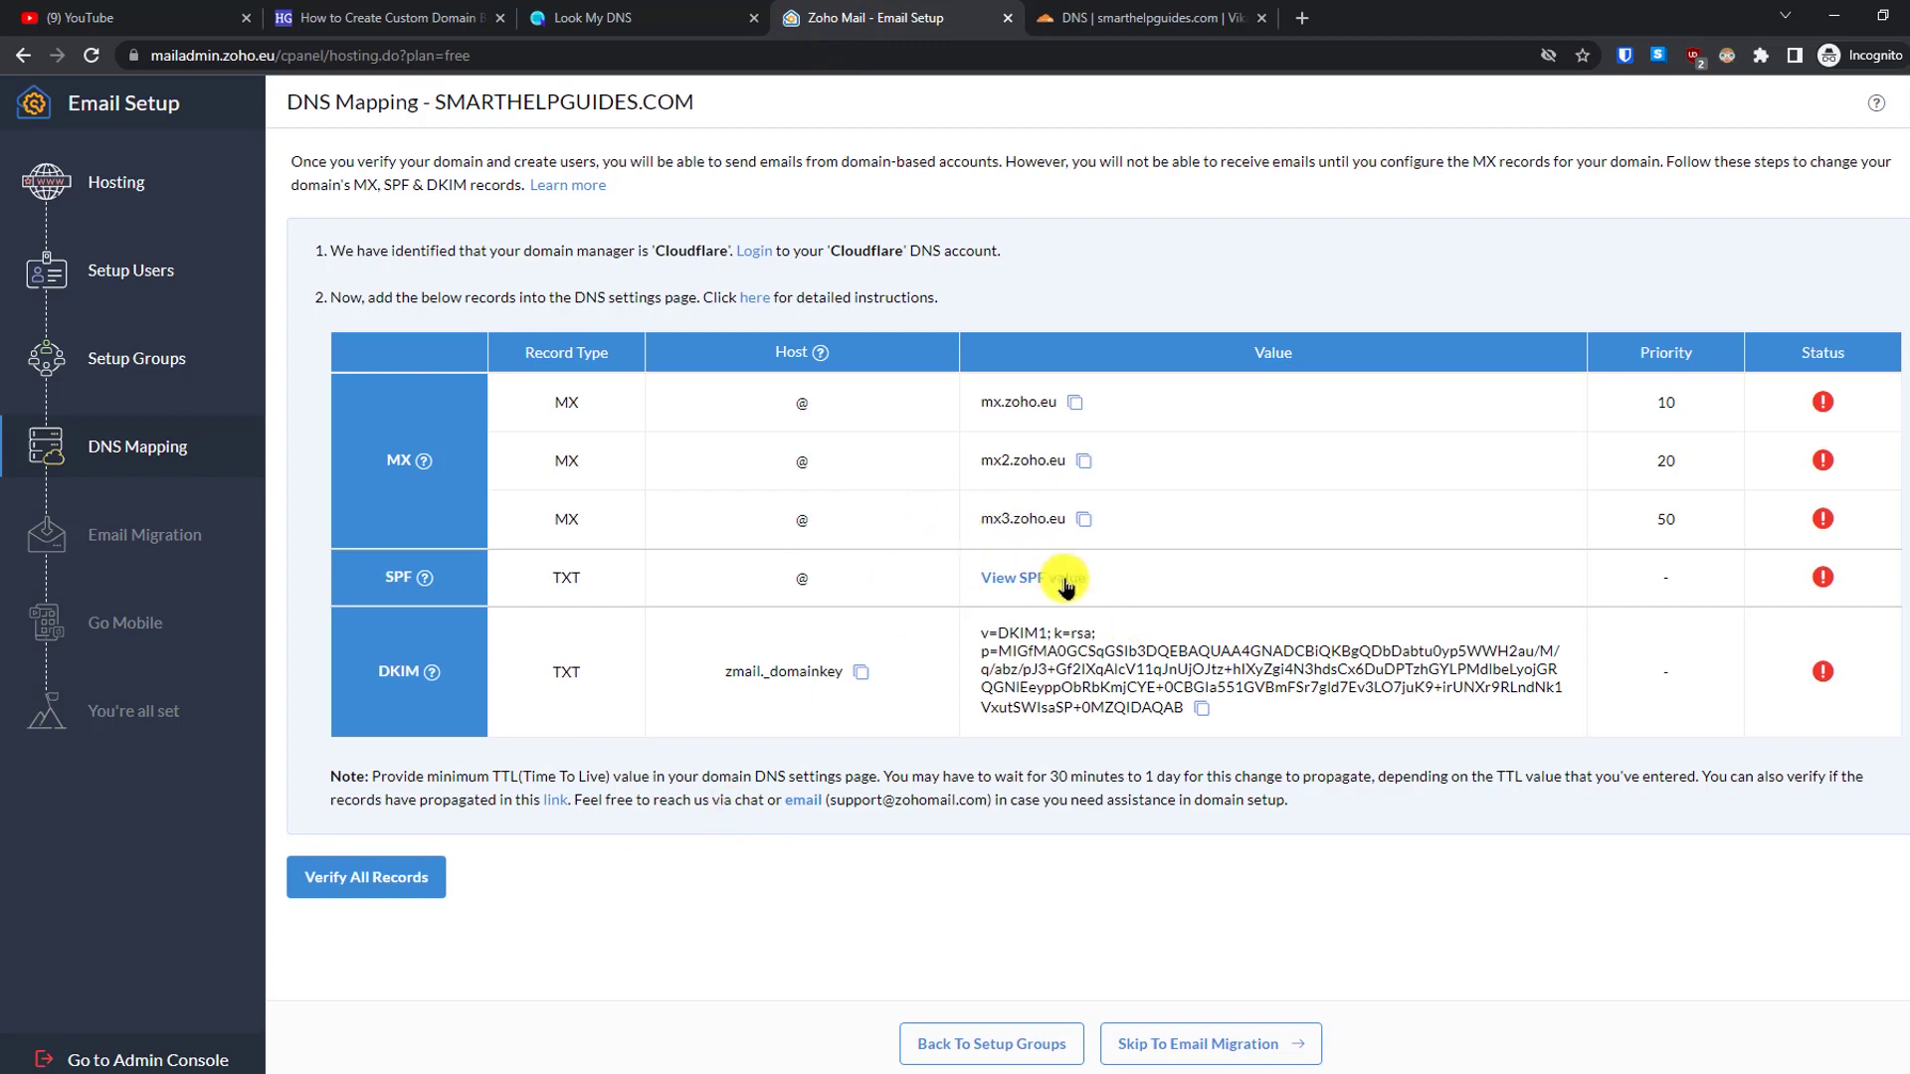
left_click(642, 30)
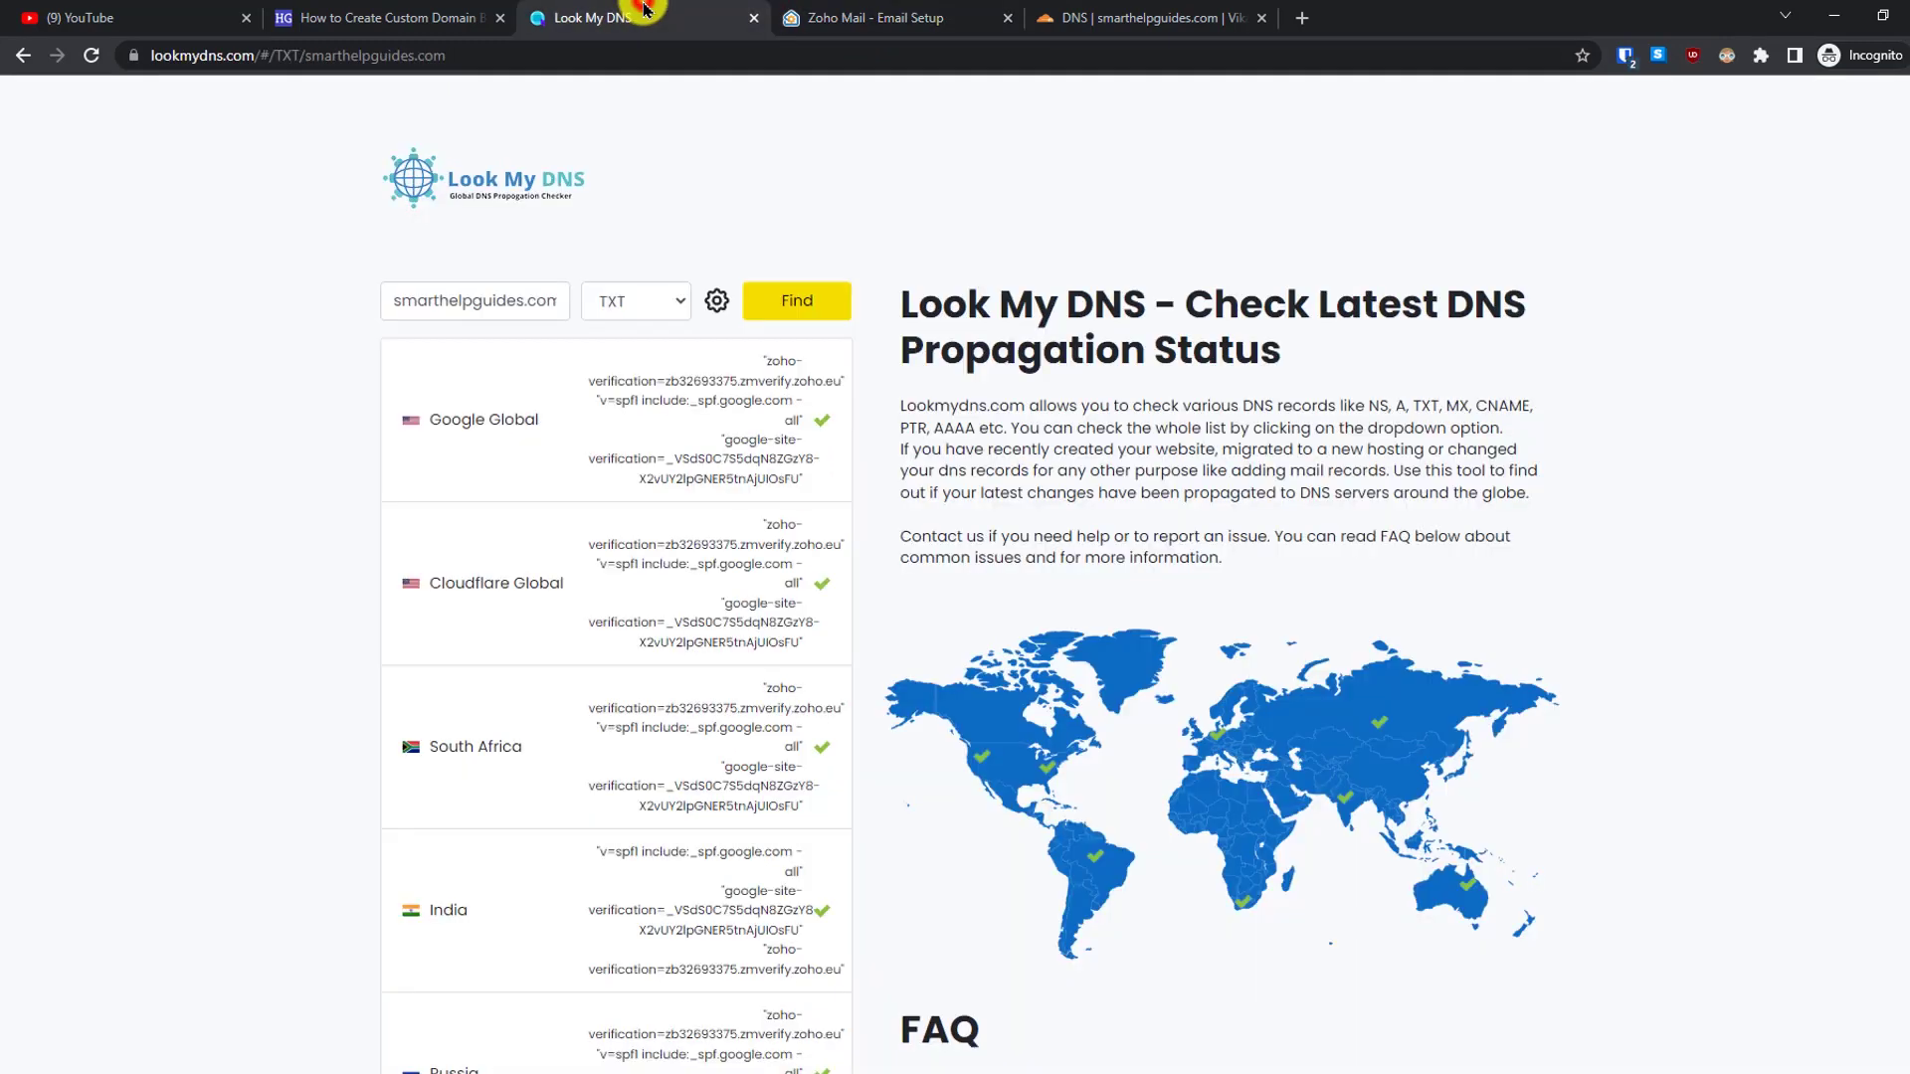
left_click(833, 24)
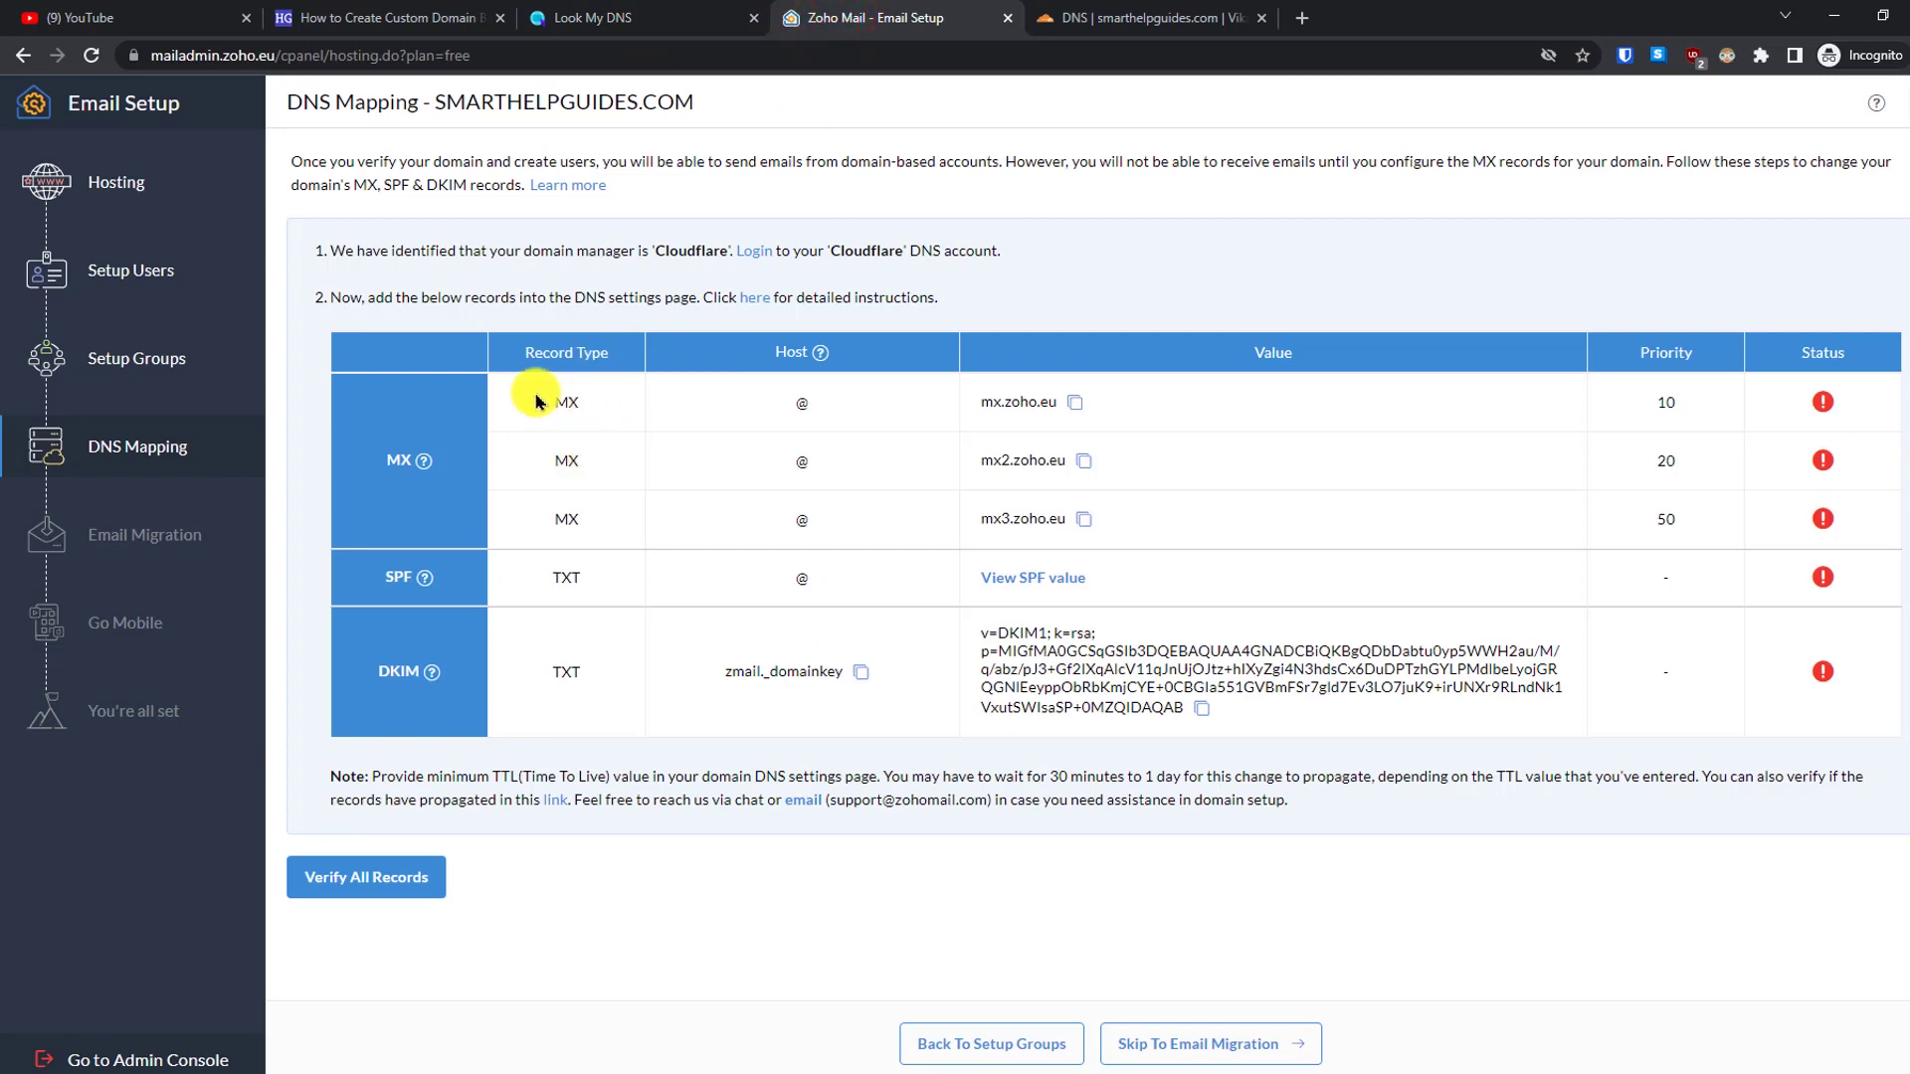
left_click(622, 12)
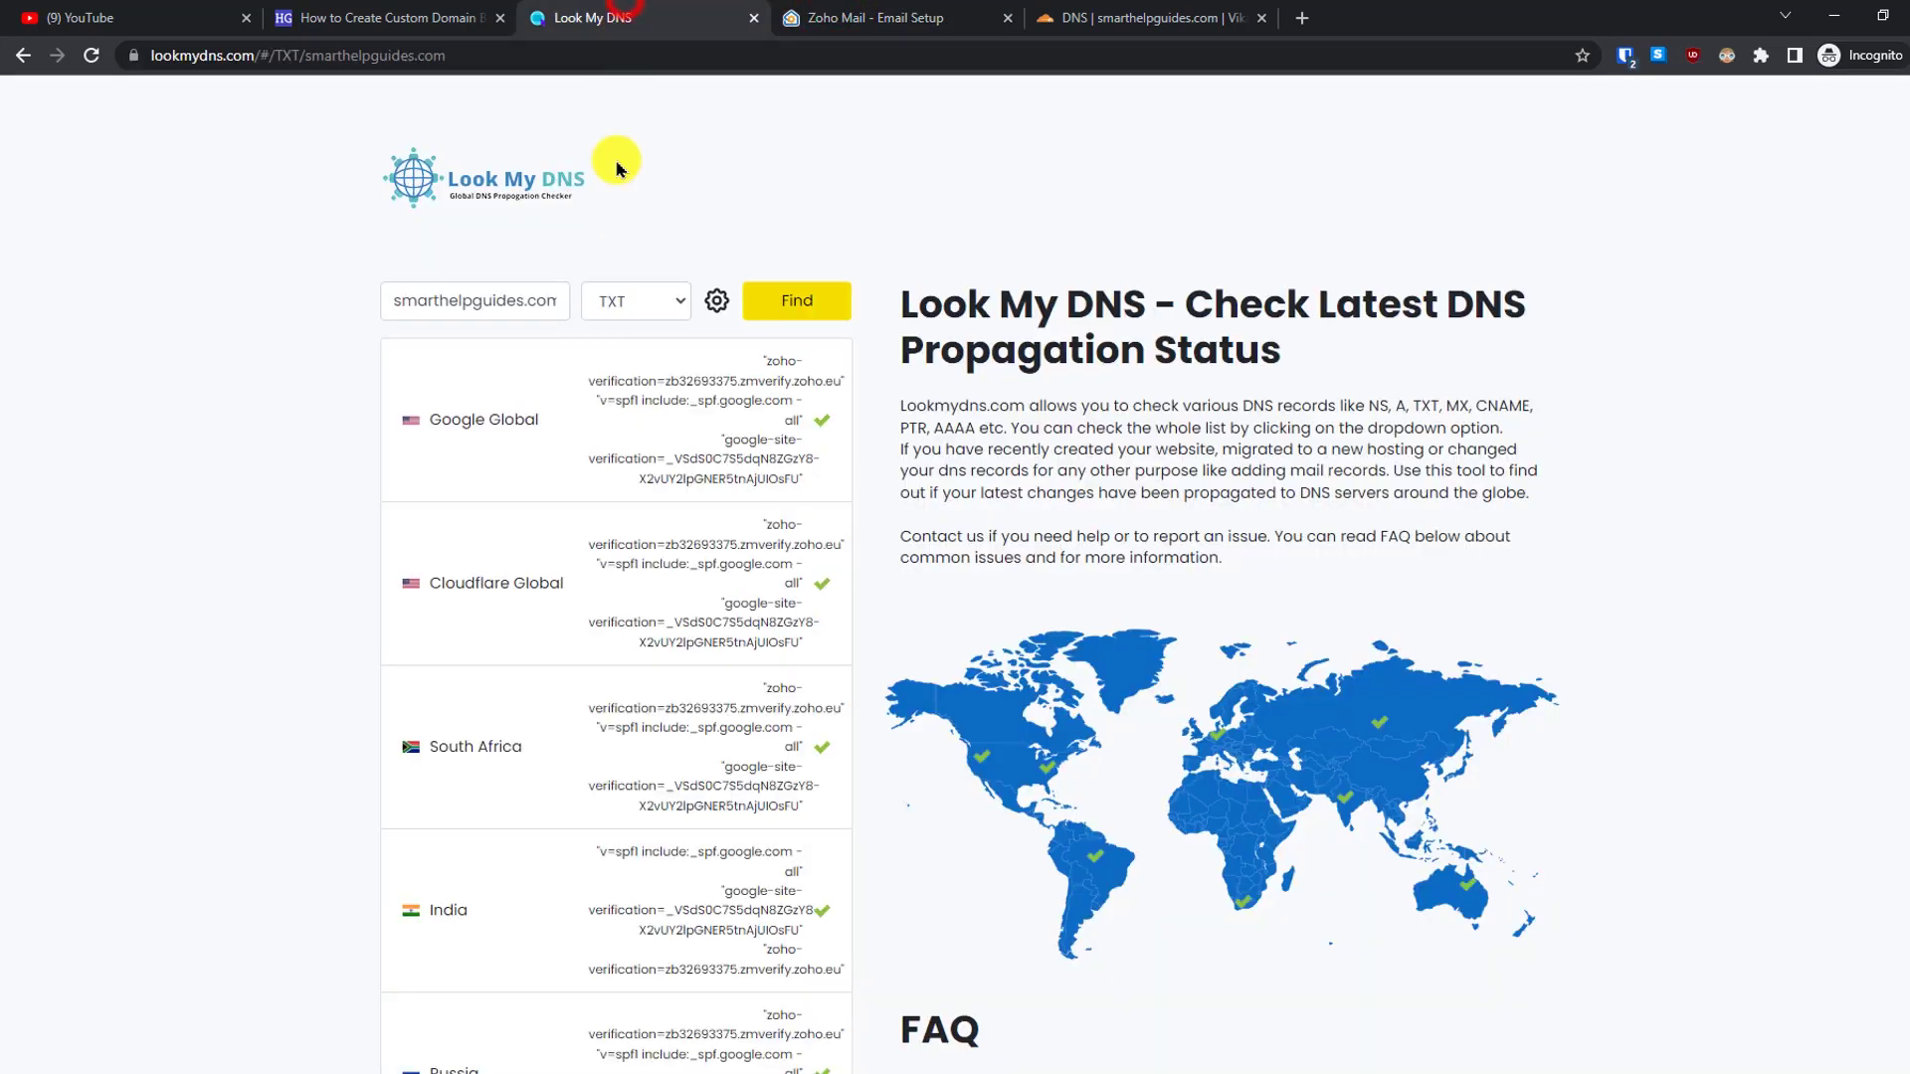
left_click(624, 300)
left_click(629, 364)
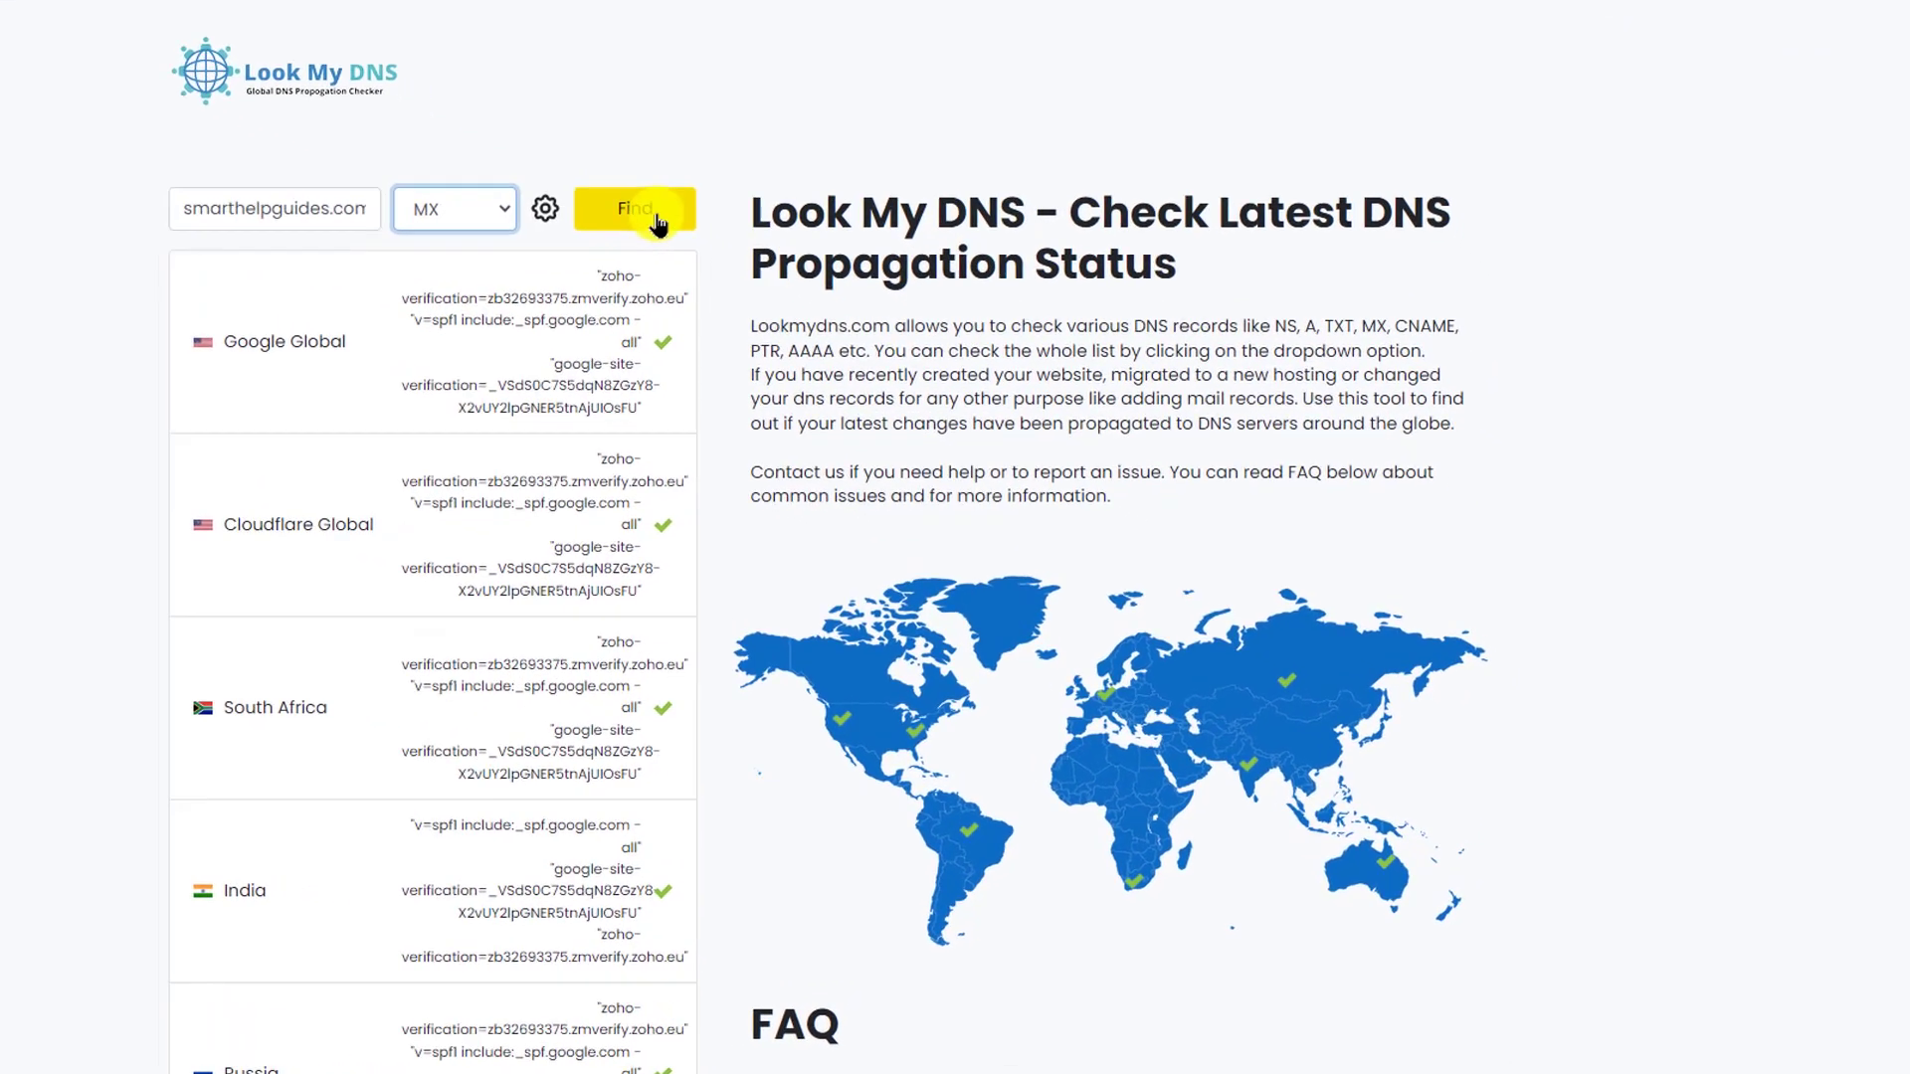
left_click(654, 216)
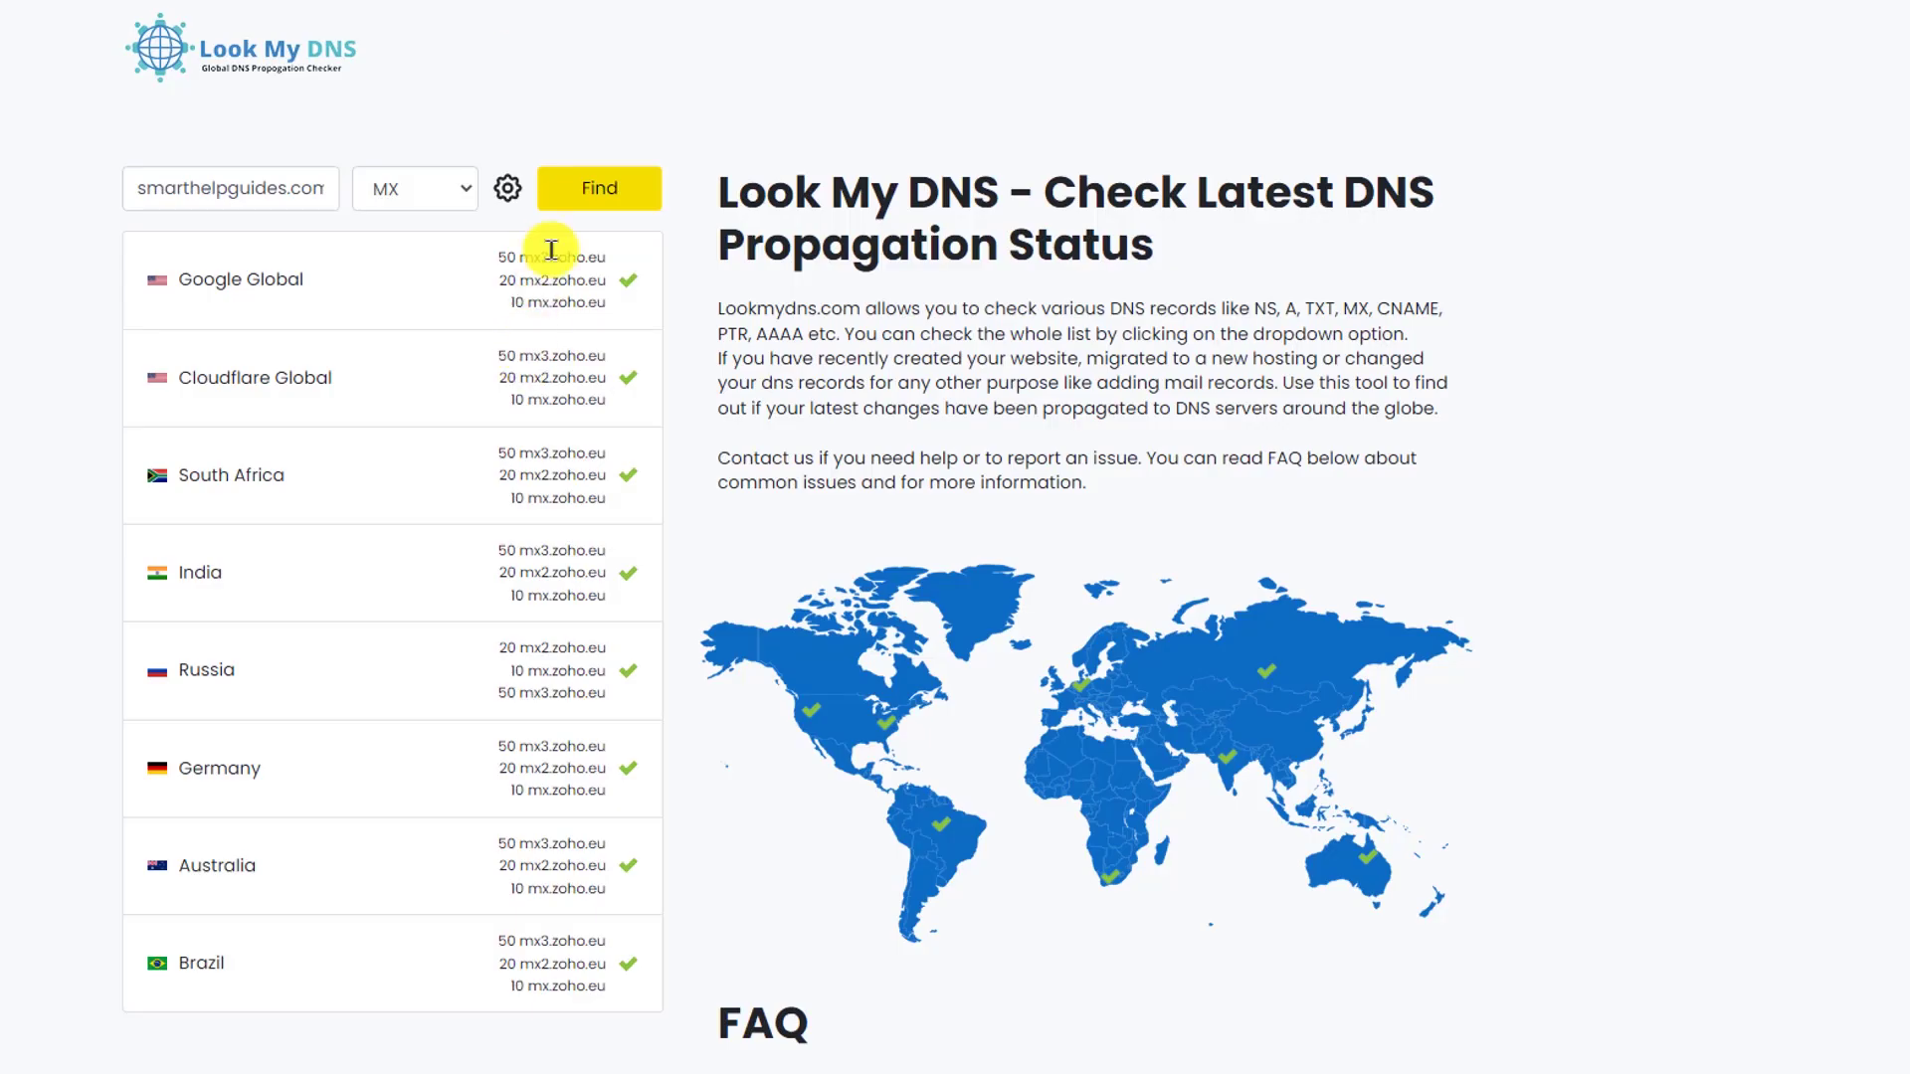
- Run a TXT propagation check and confirm the v=spf1 zoho.eu SPF value in Google Global results
left_click(414, 191)
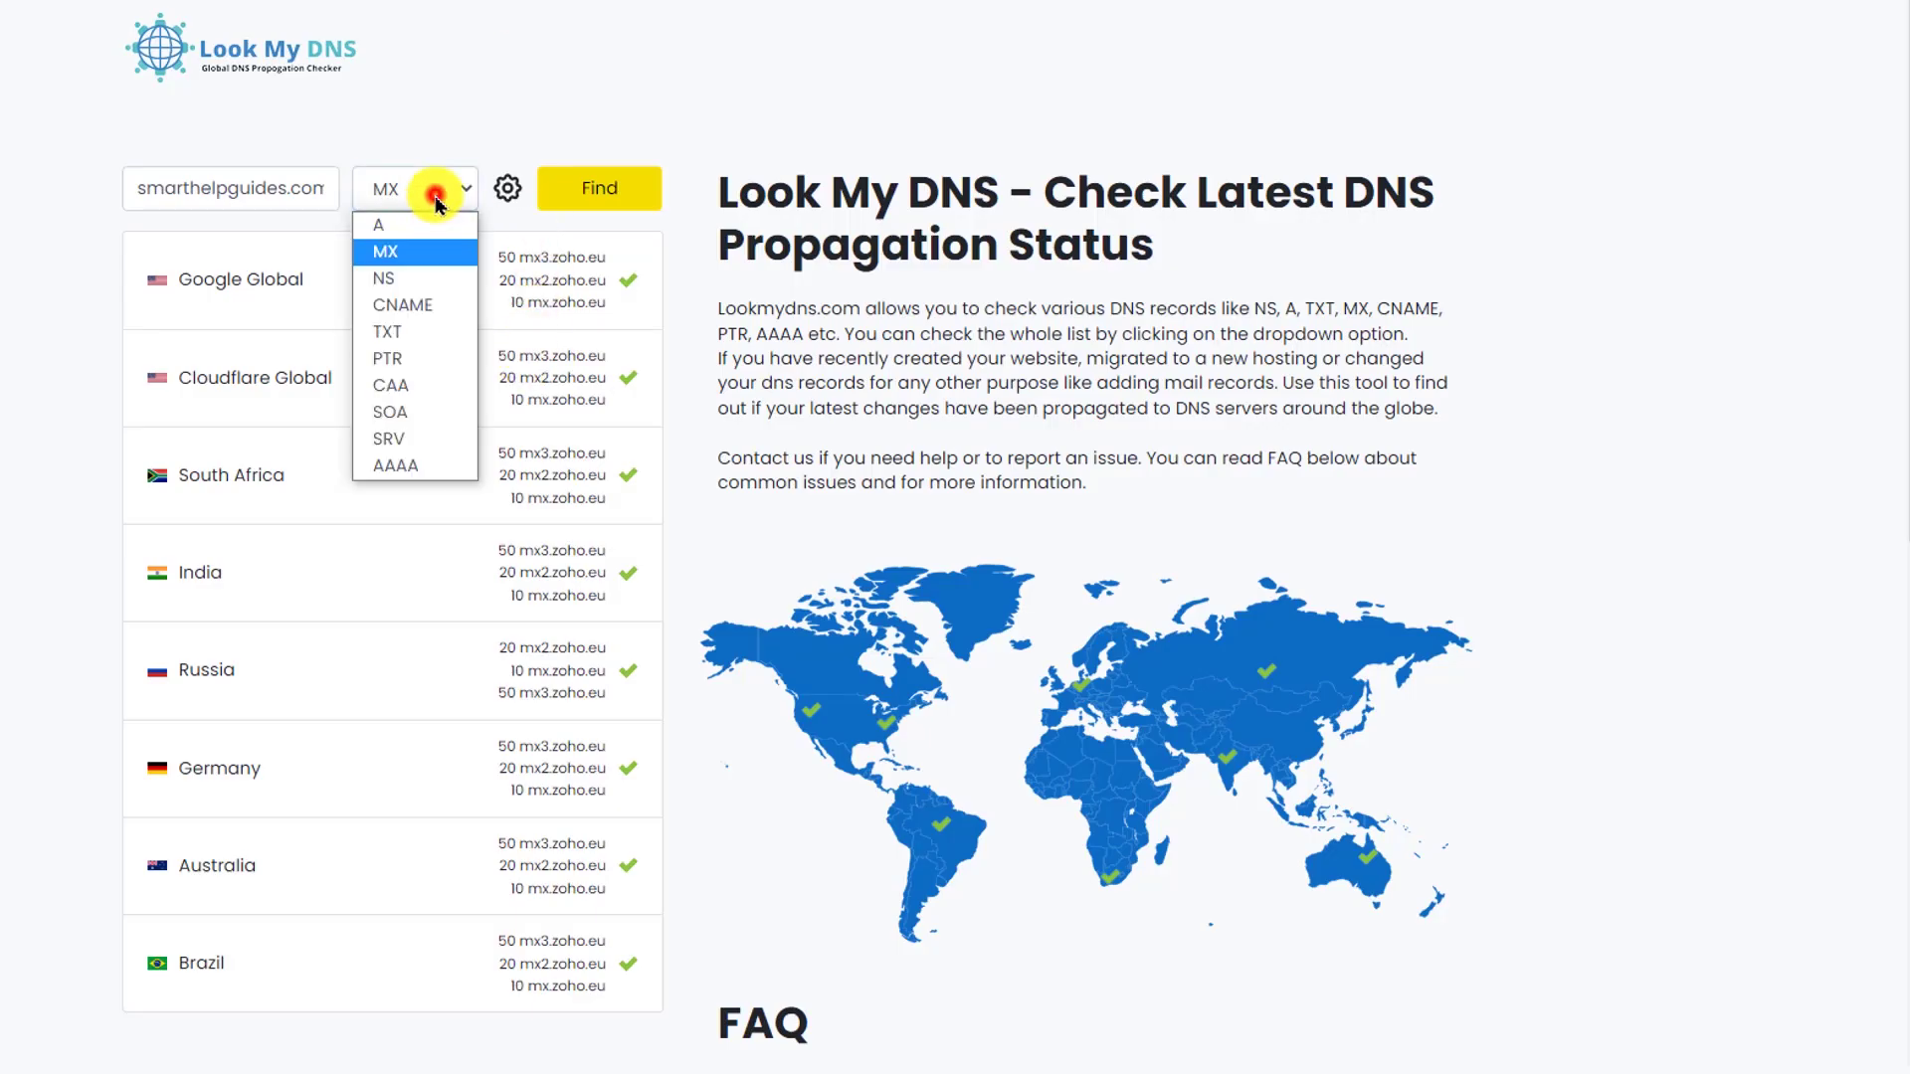
left_click(414, 331)
left_click(599, 188)
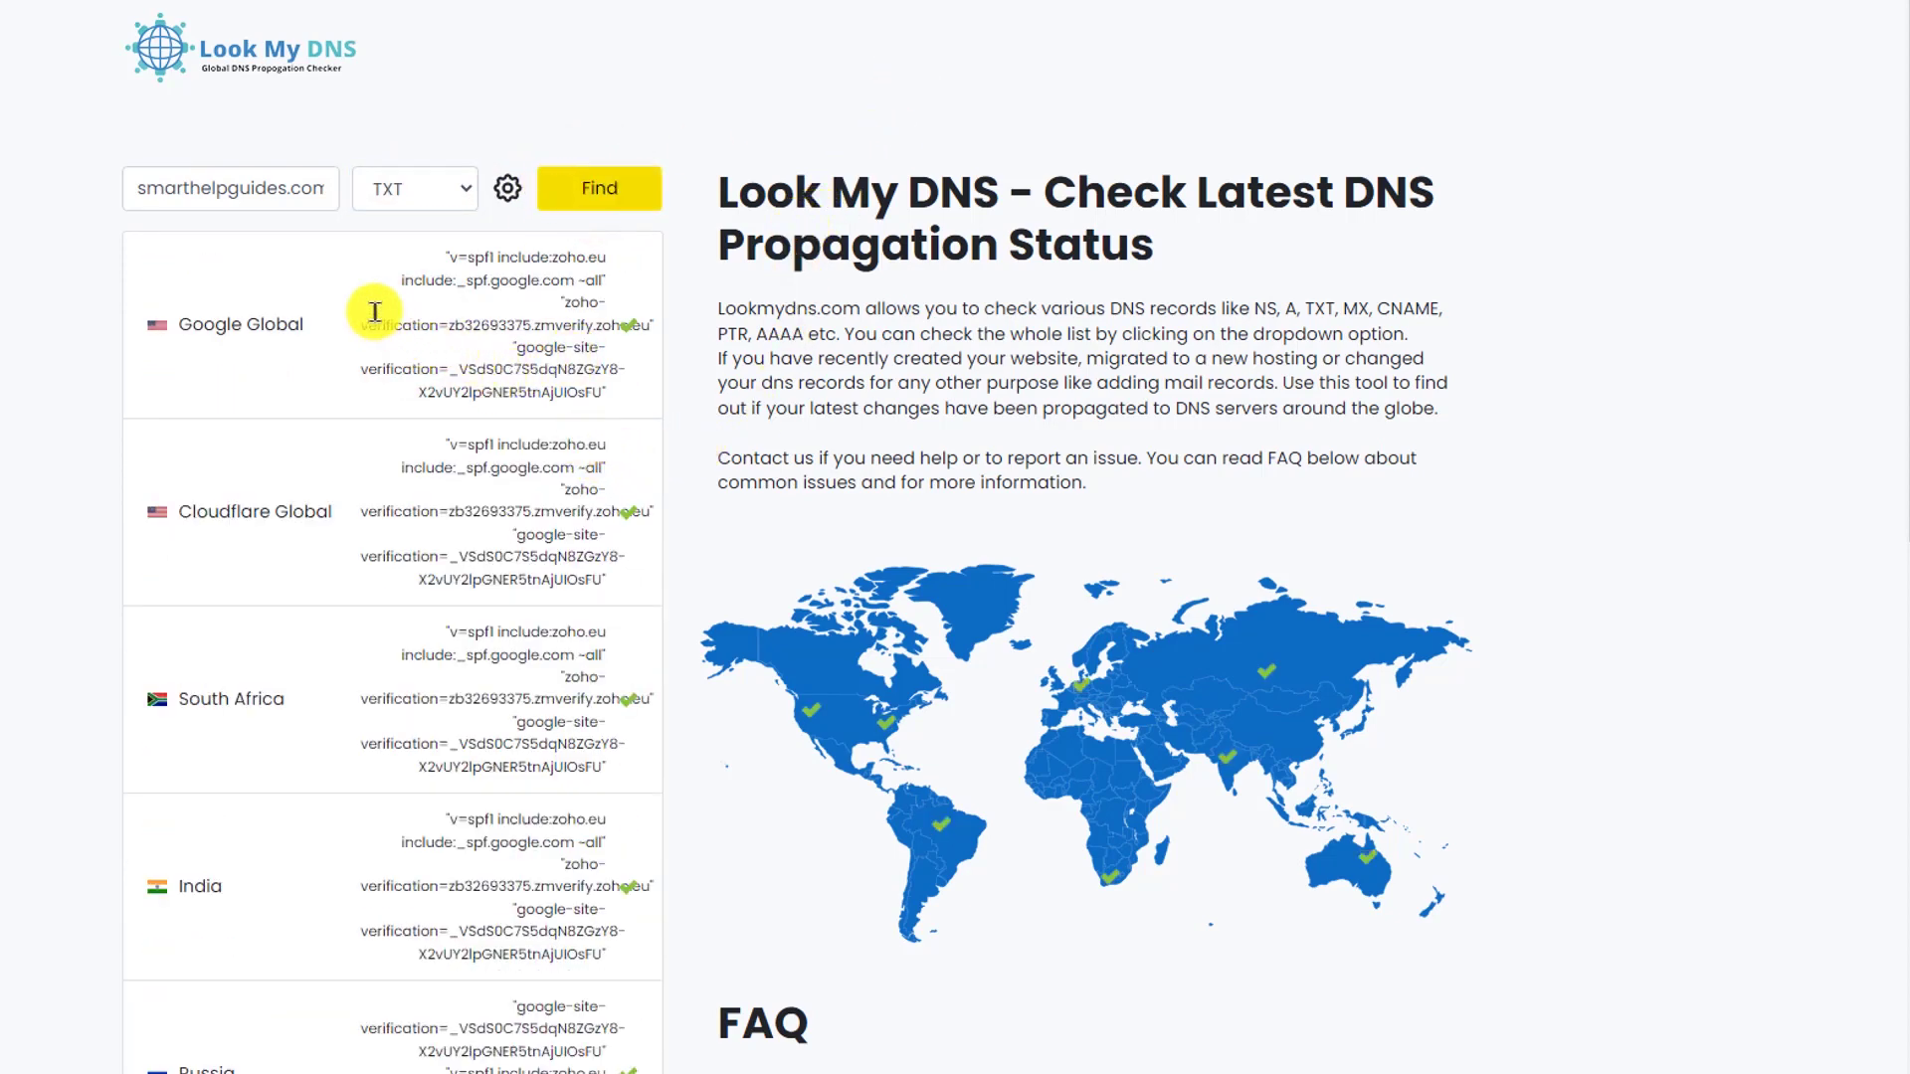
left_click_drag(354, 316, 528, 315)
left_click(445, 358)
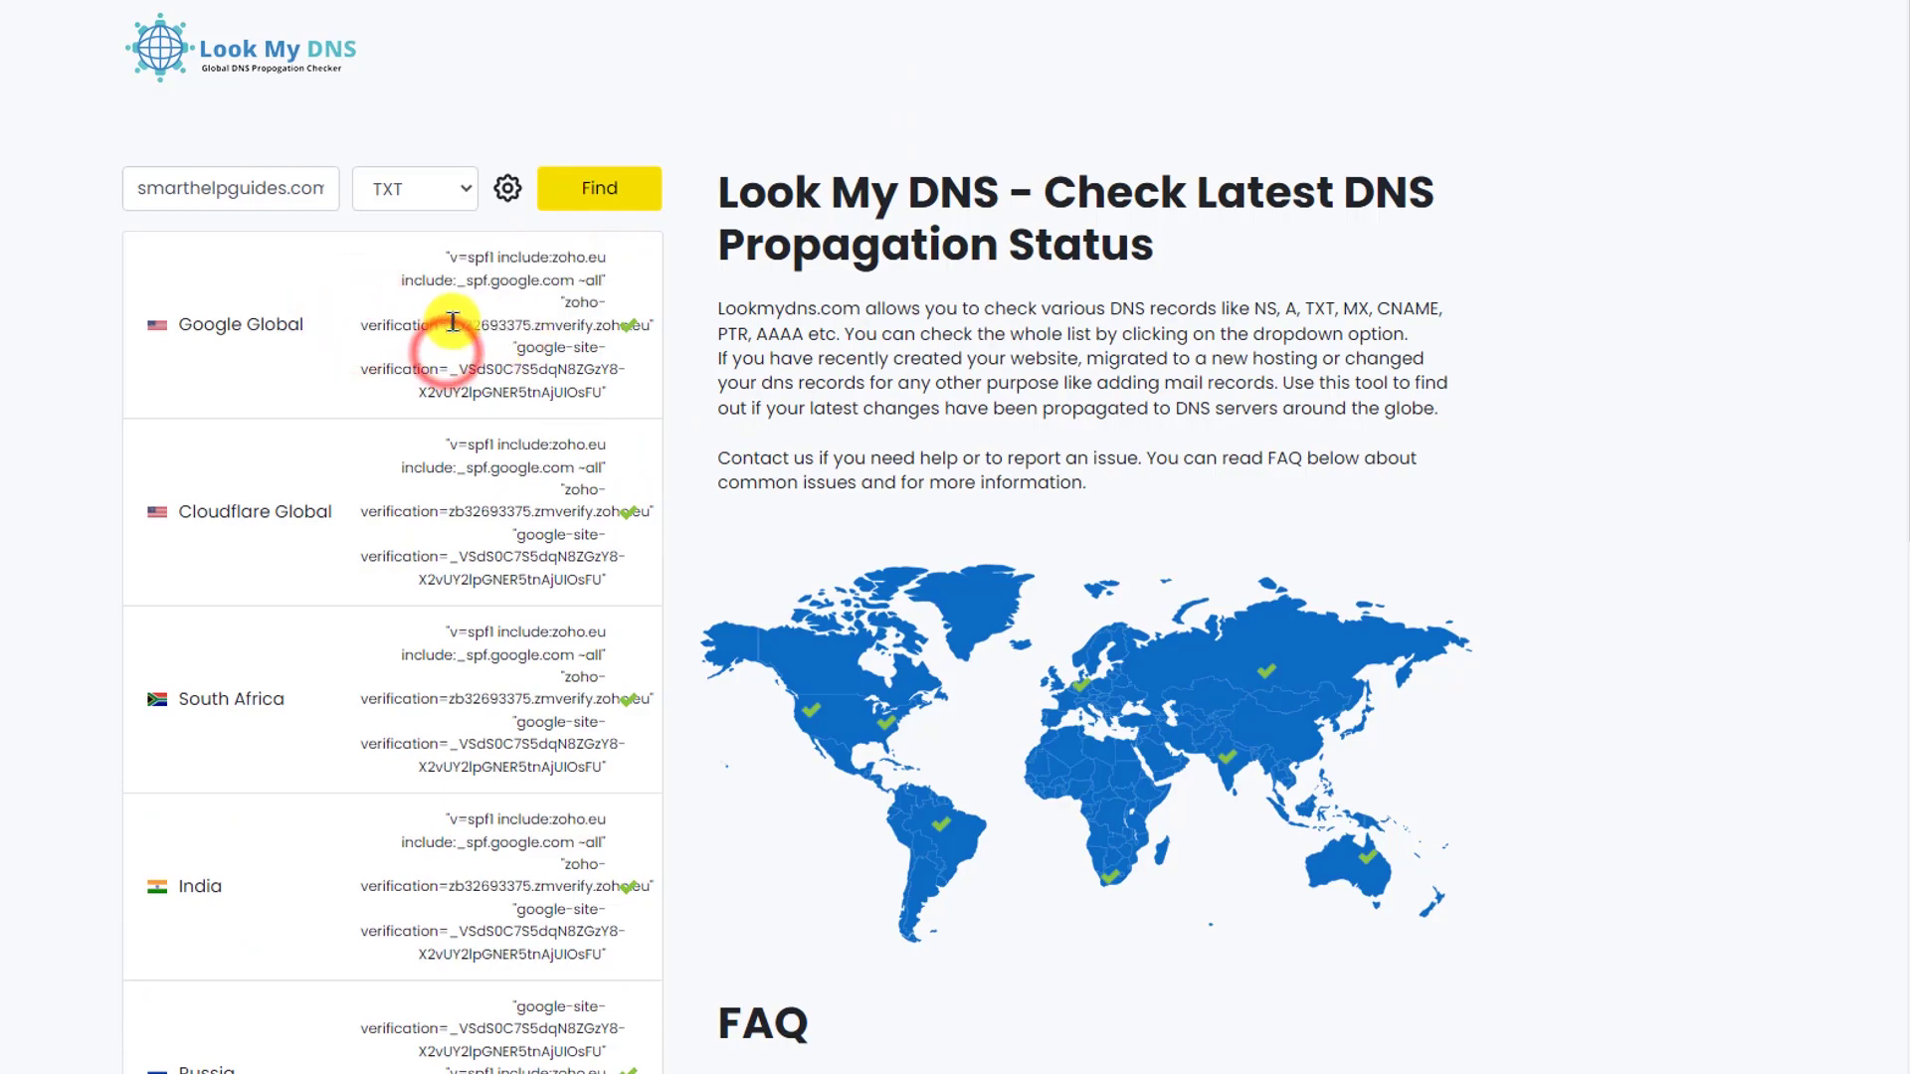
key("ctrl+Tab")
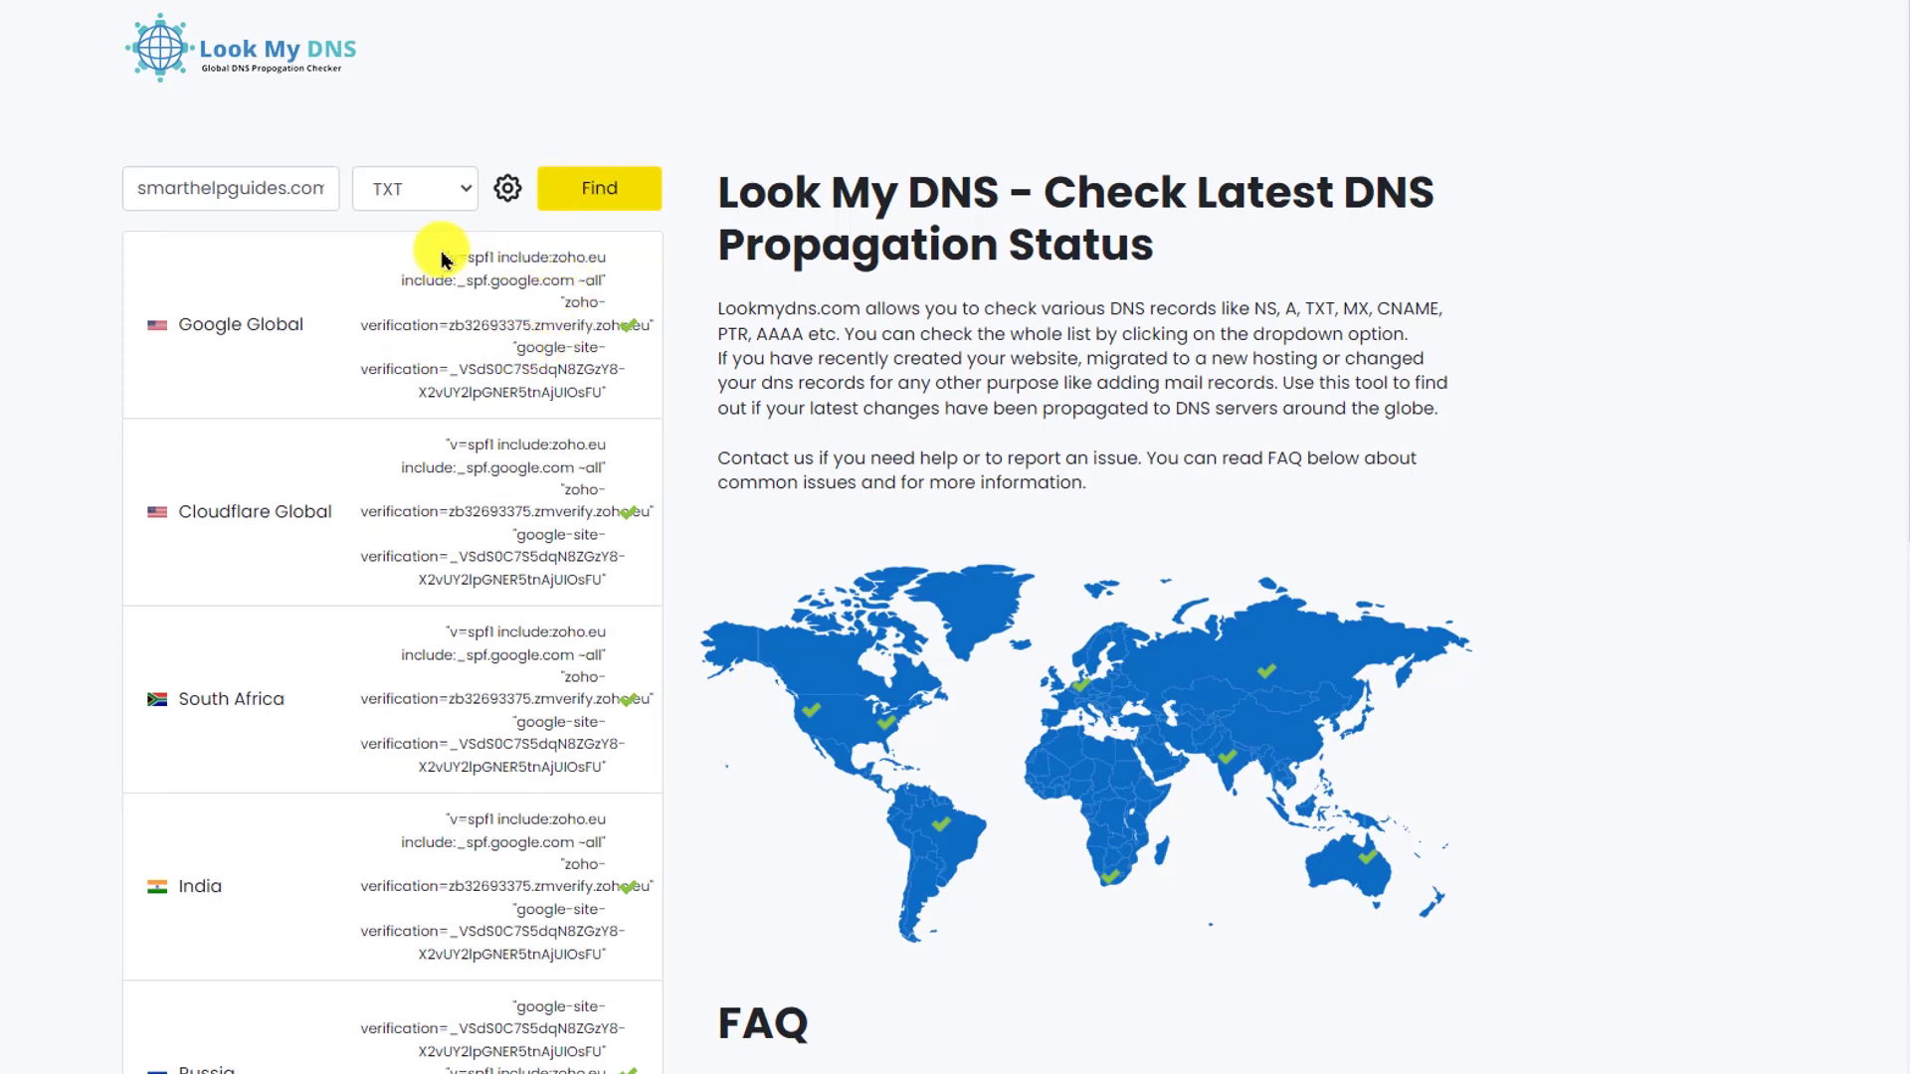
left_click_drag(444, 259, 639, 283)
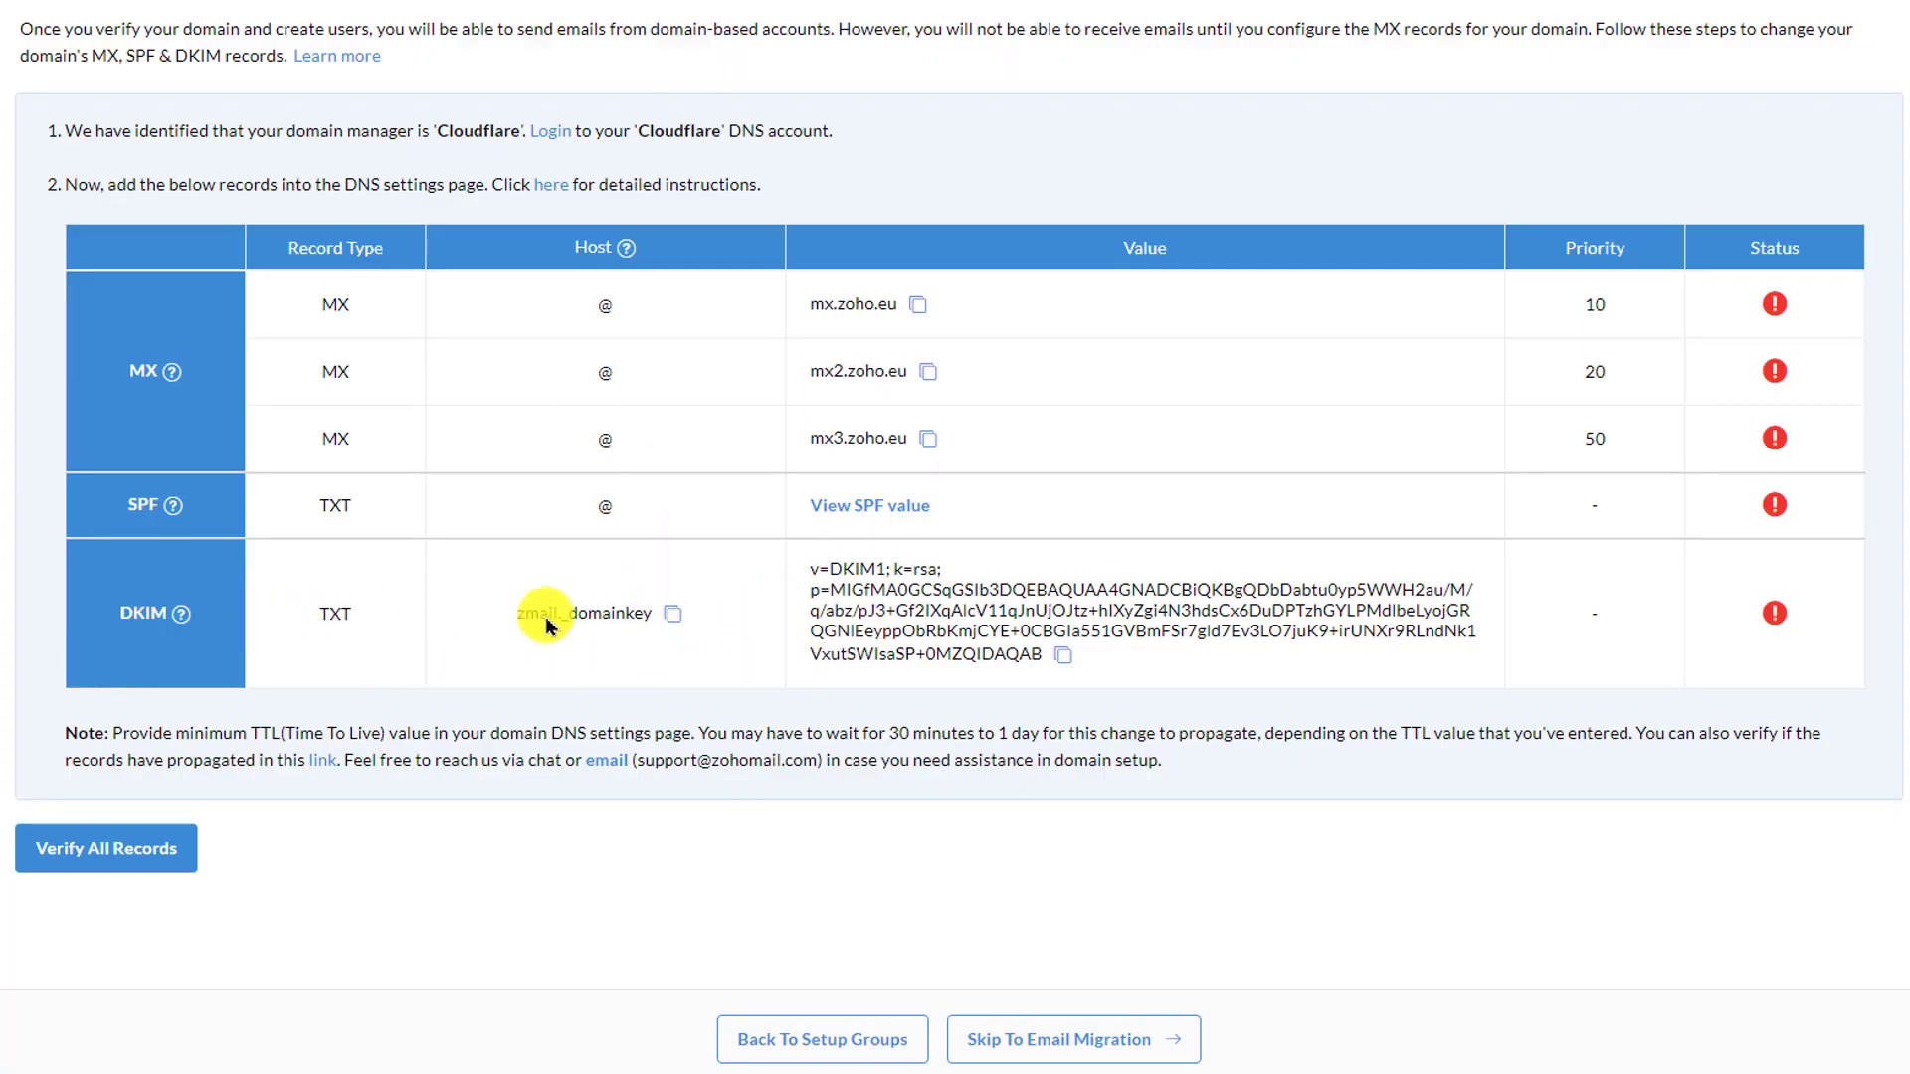
- Look up TXT records for zmail._domainkey.smarthelpguides.com in Look My DNS
left_click(673, 613)
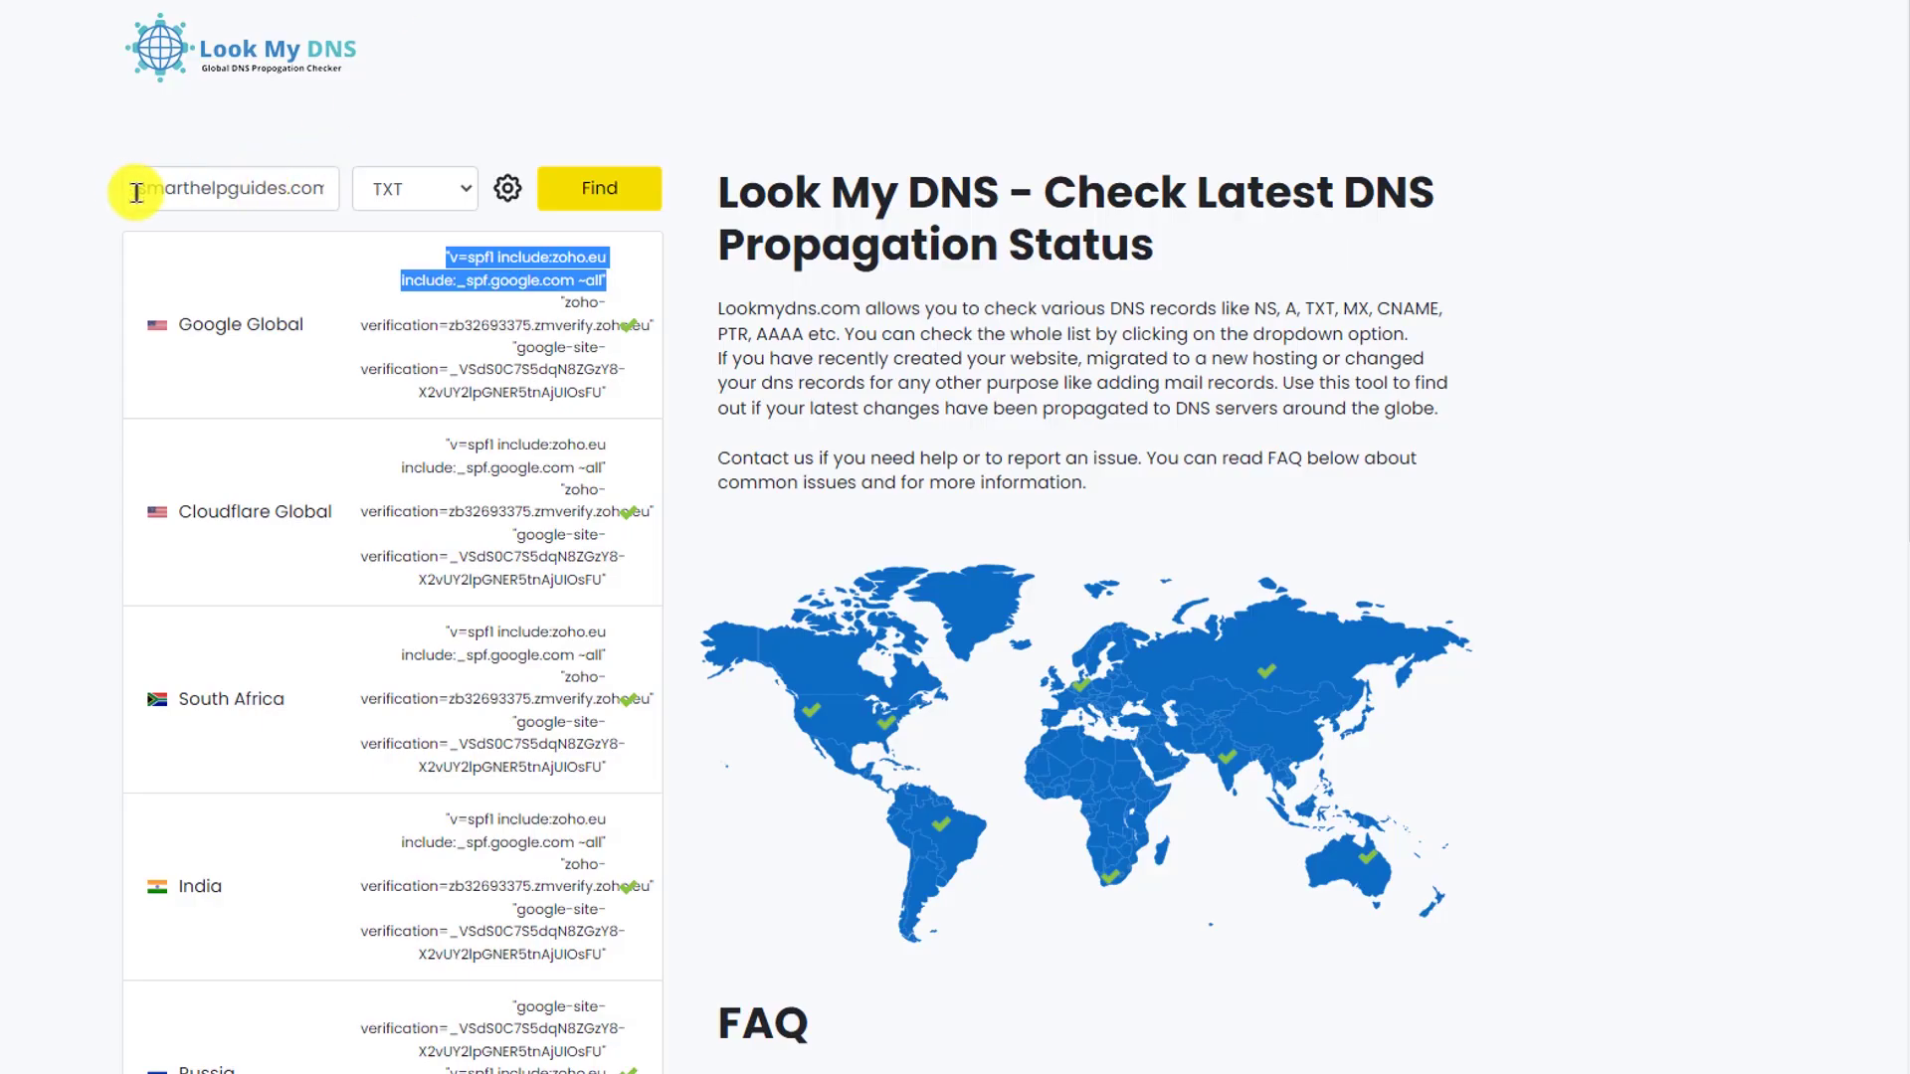
left_click(137, 192)
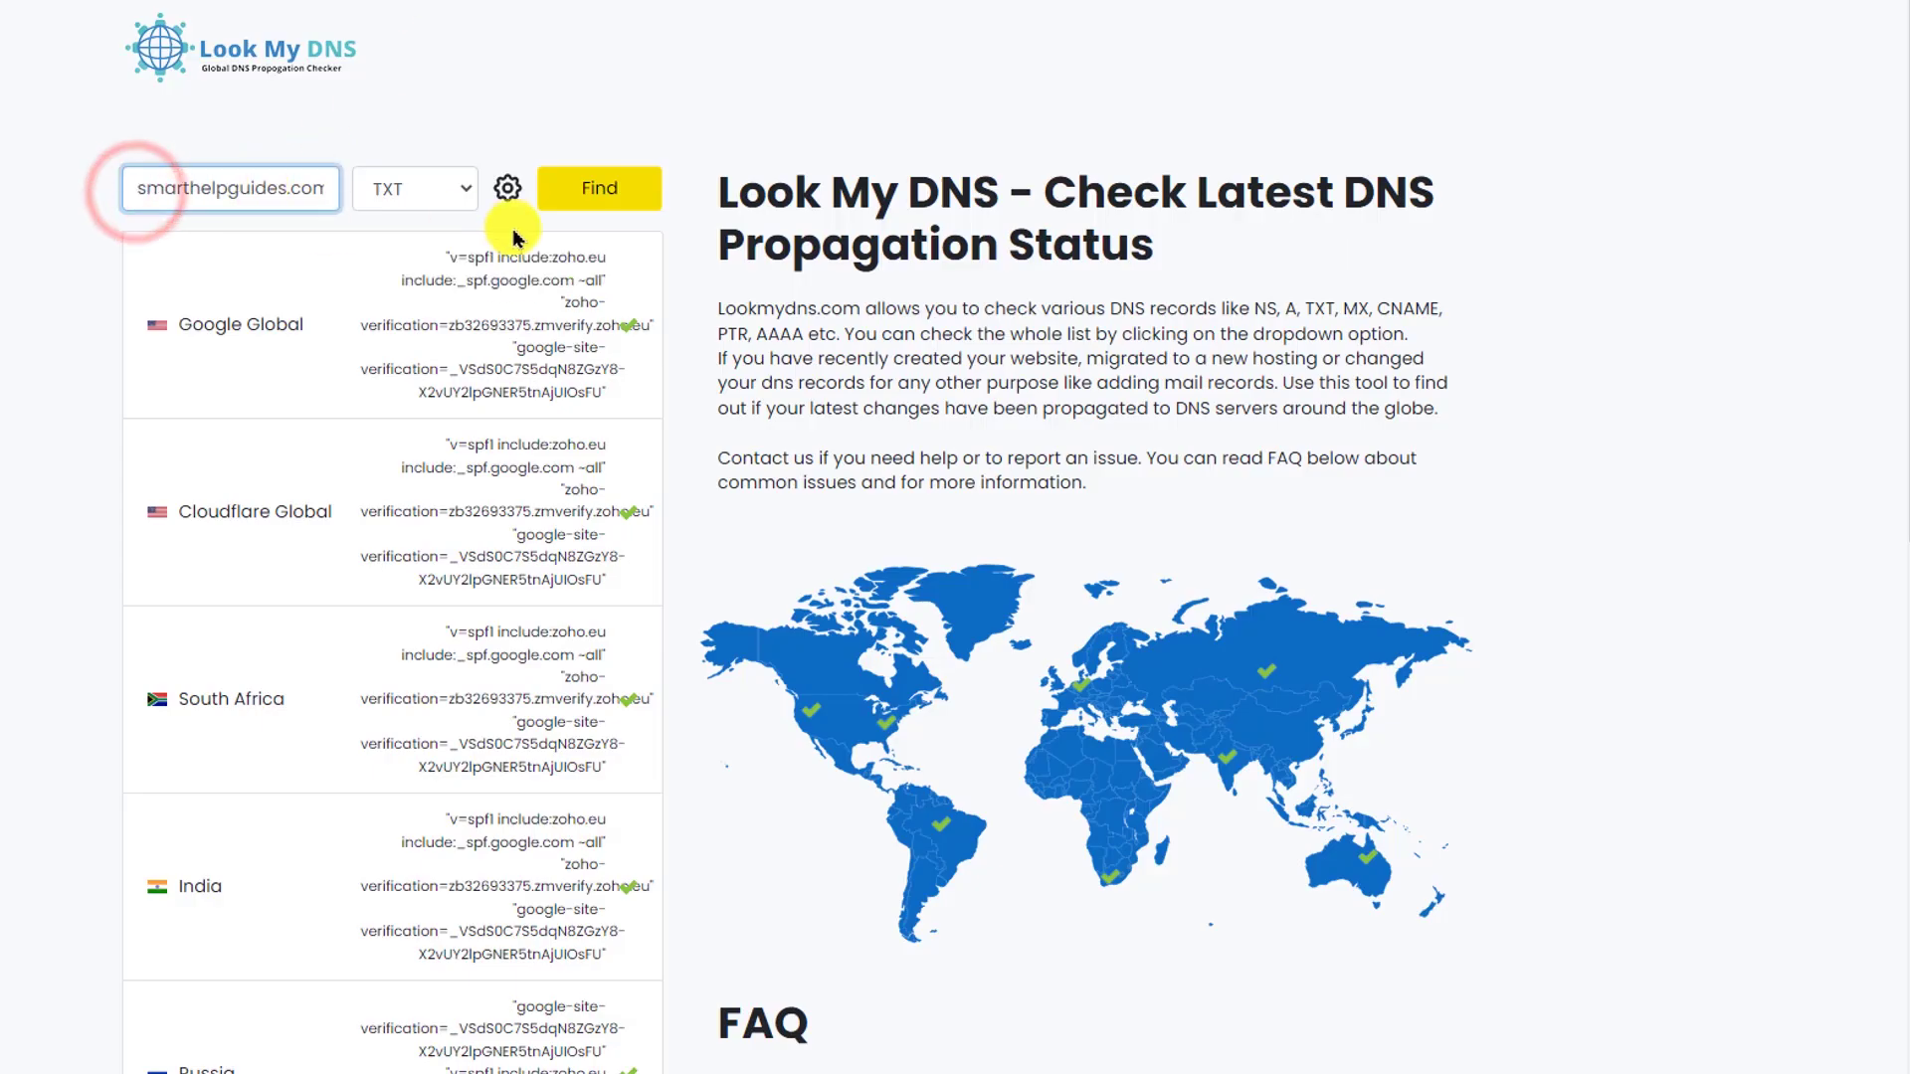
key("ctrl+v")
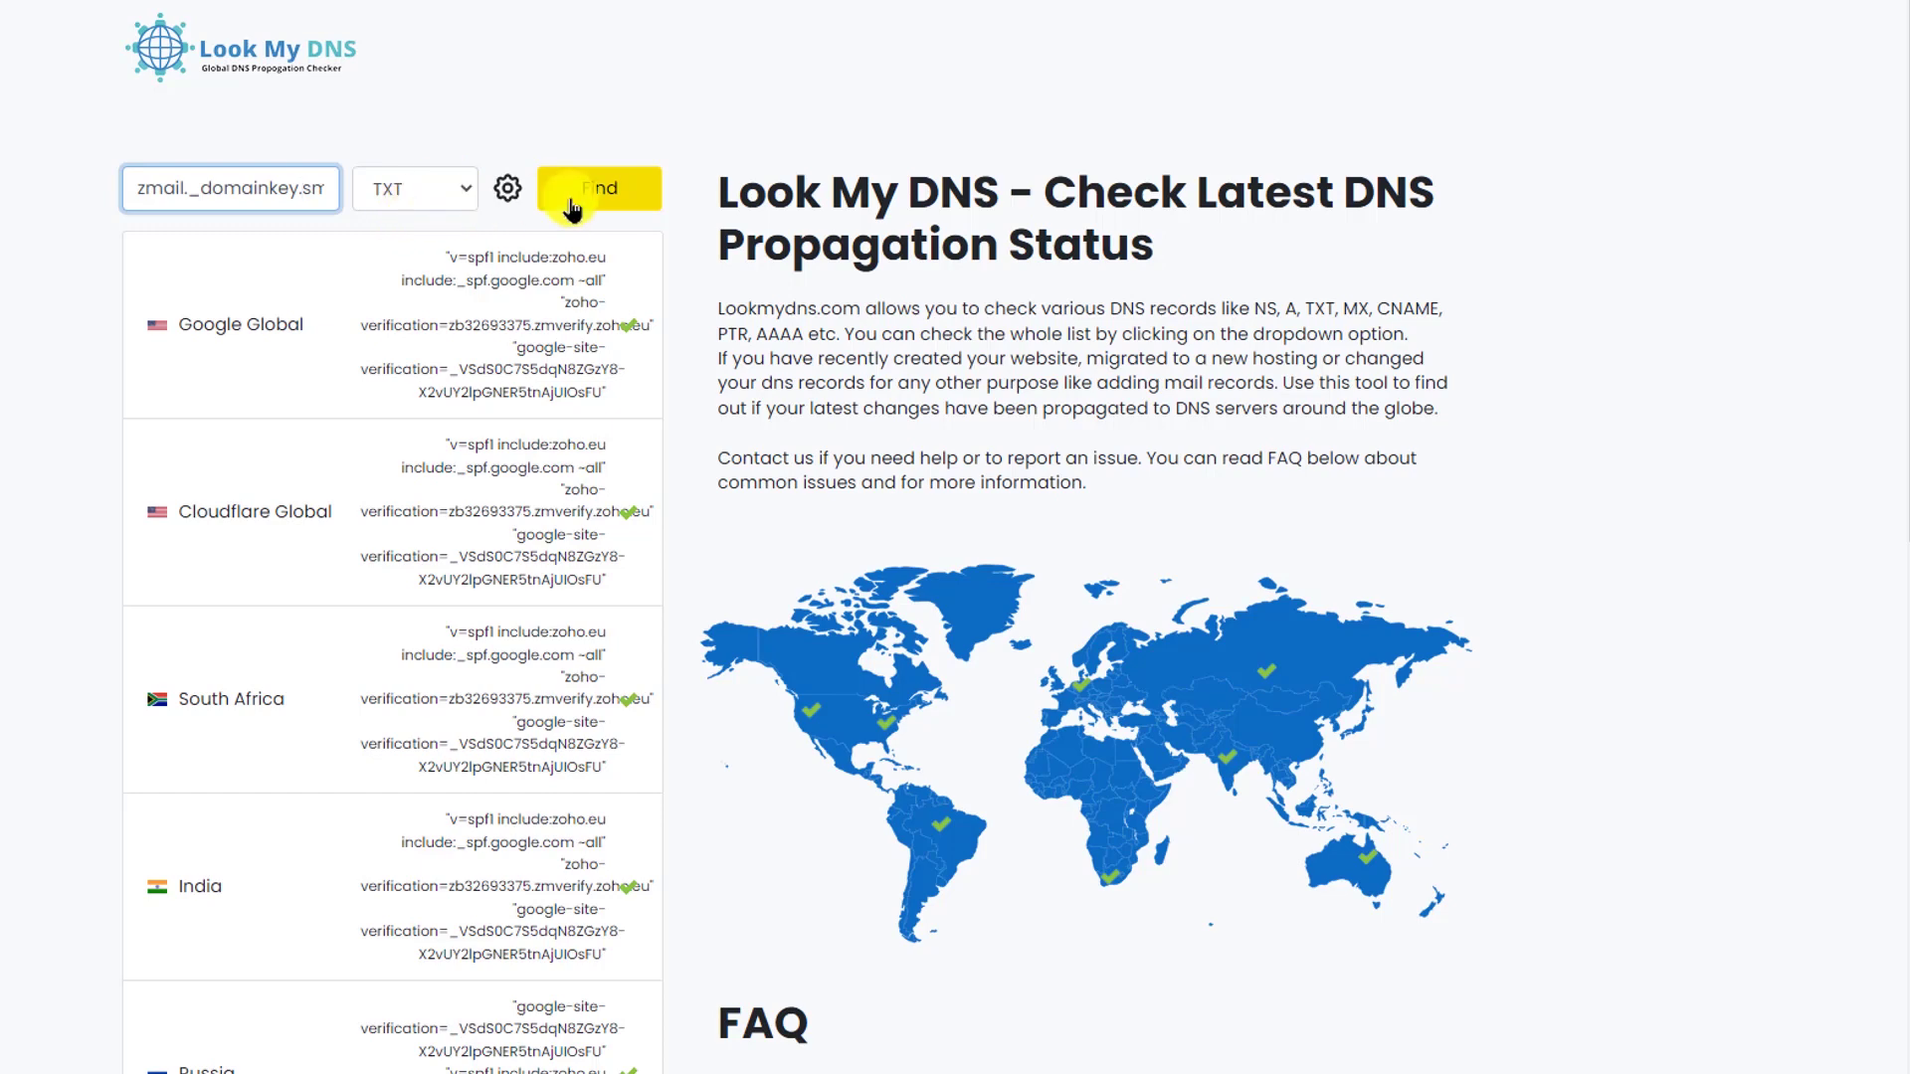
left_click(572, 204)
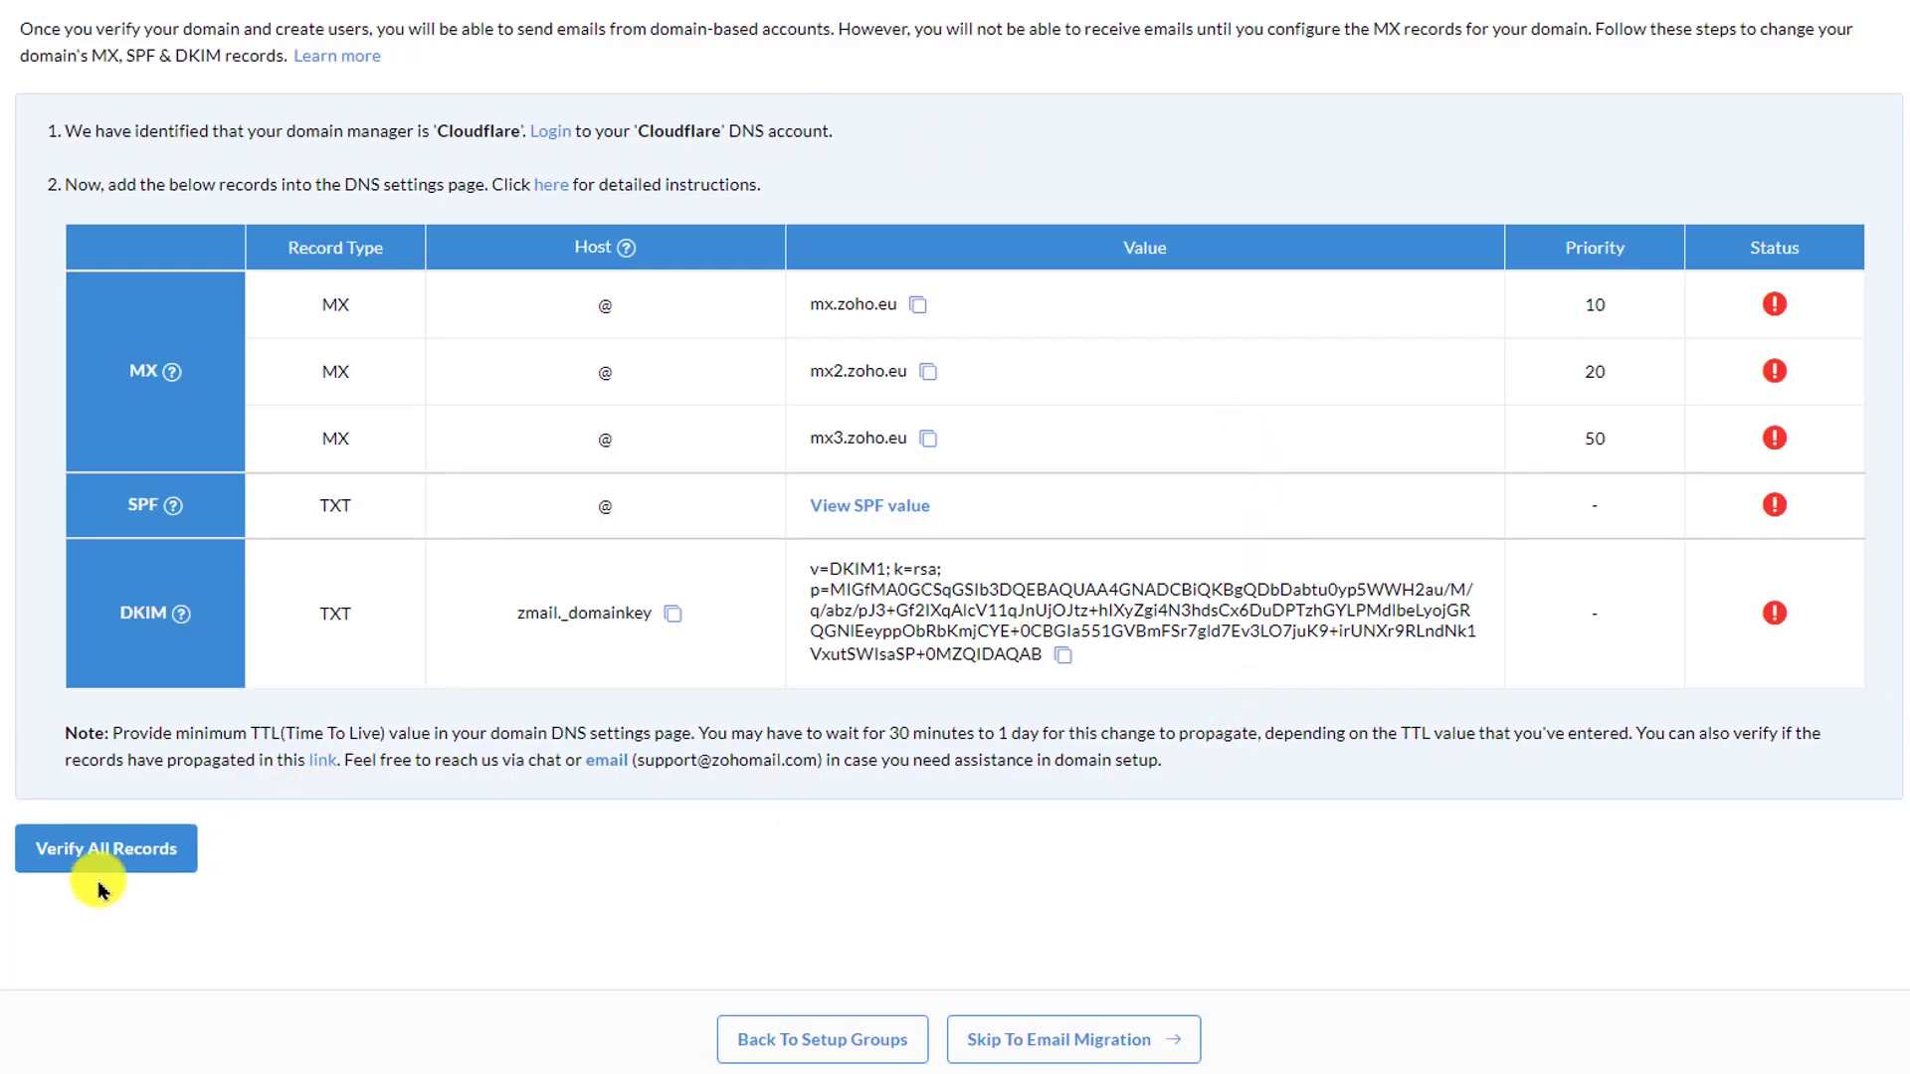
- Verify all the MX, SPF and DKIM records in Zoho, retrying after the propagation notice
left_click(93, 851)
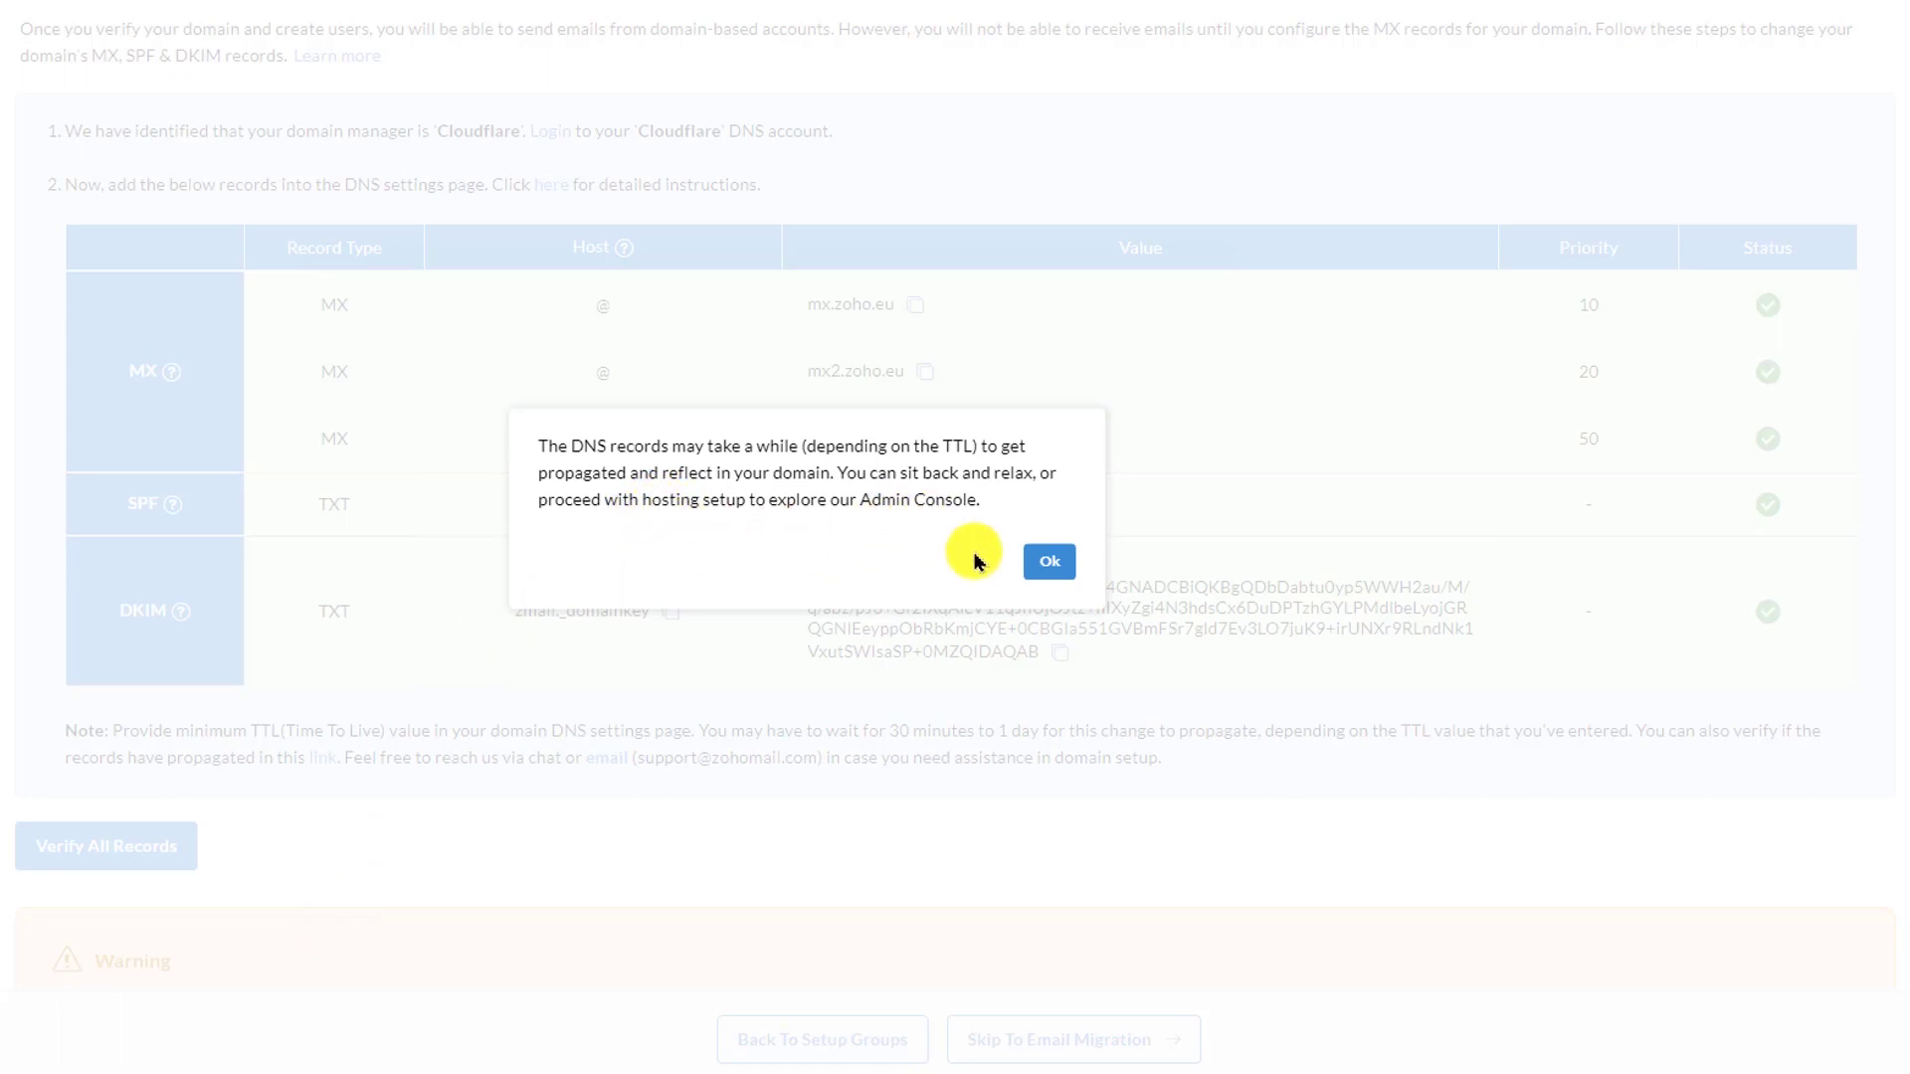
left_click(1039, 565)
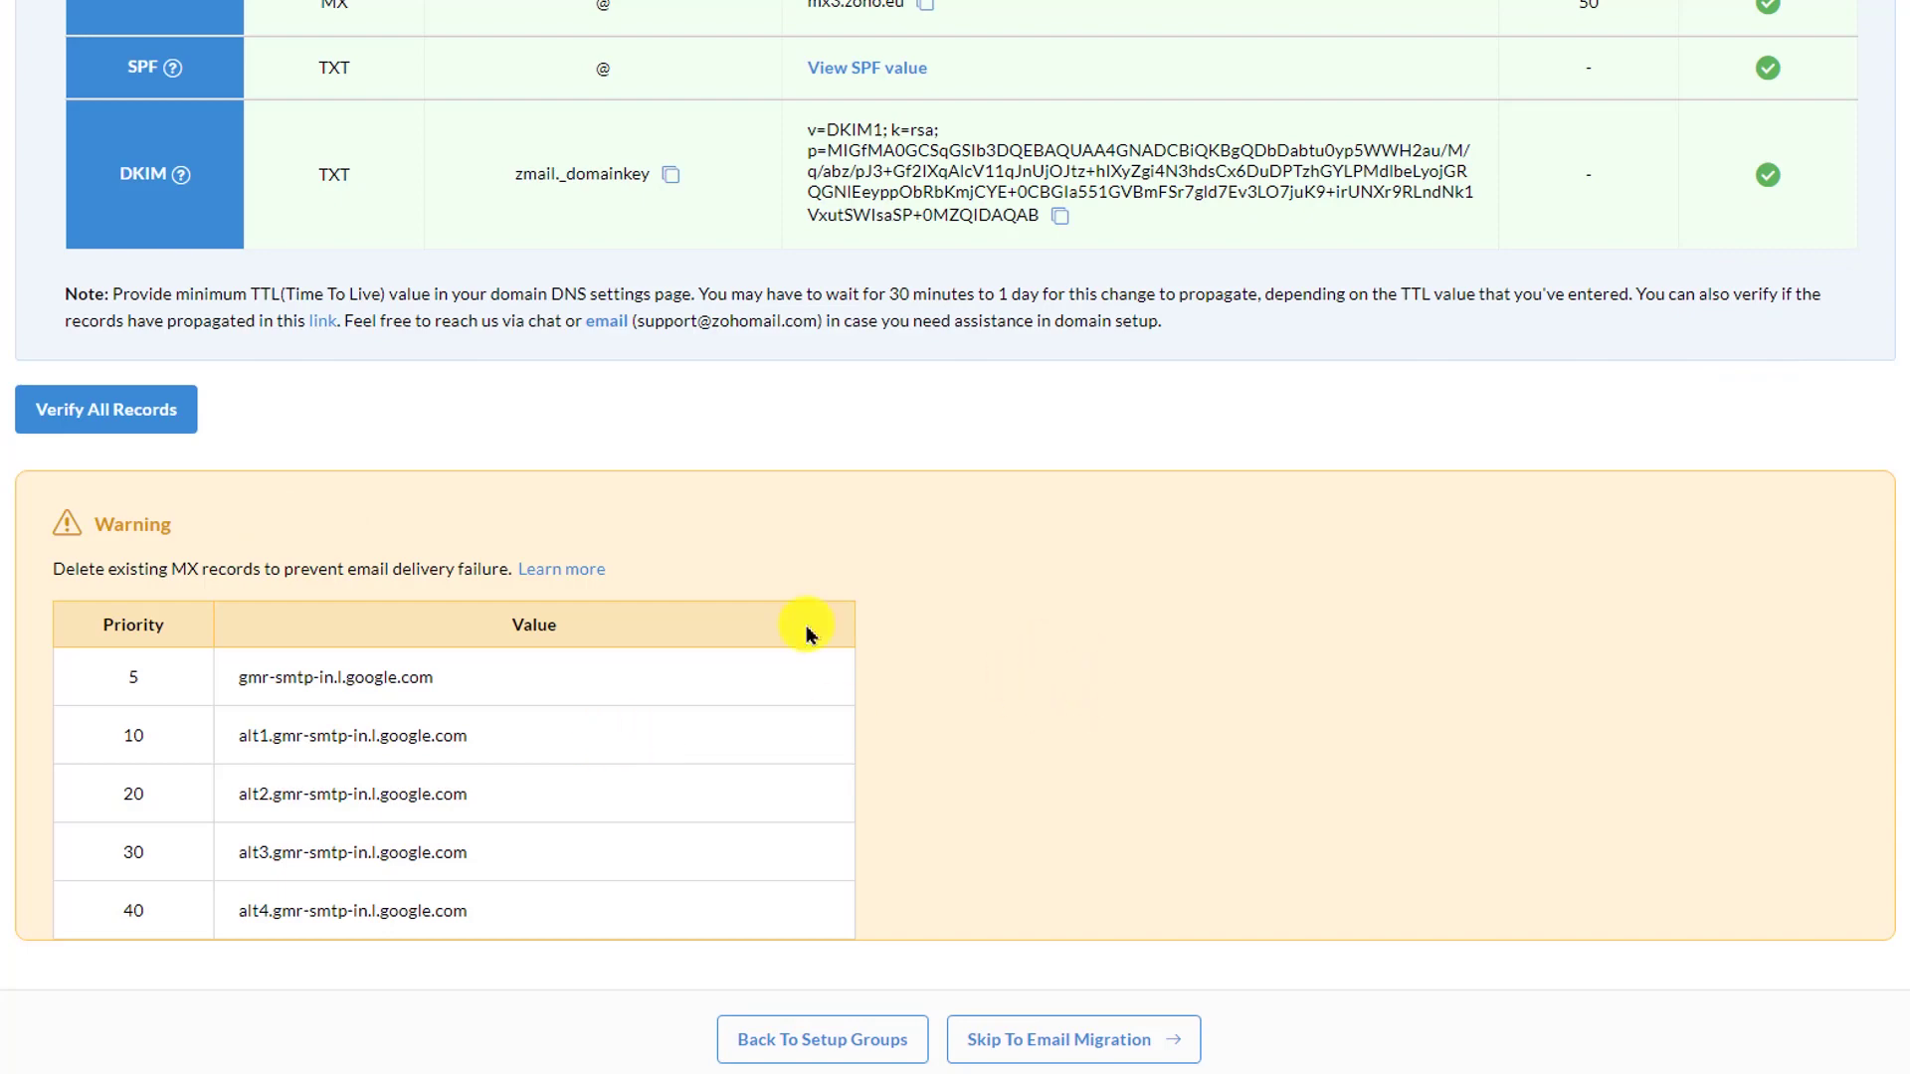
left_click(123, 416)
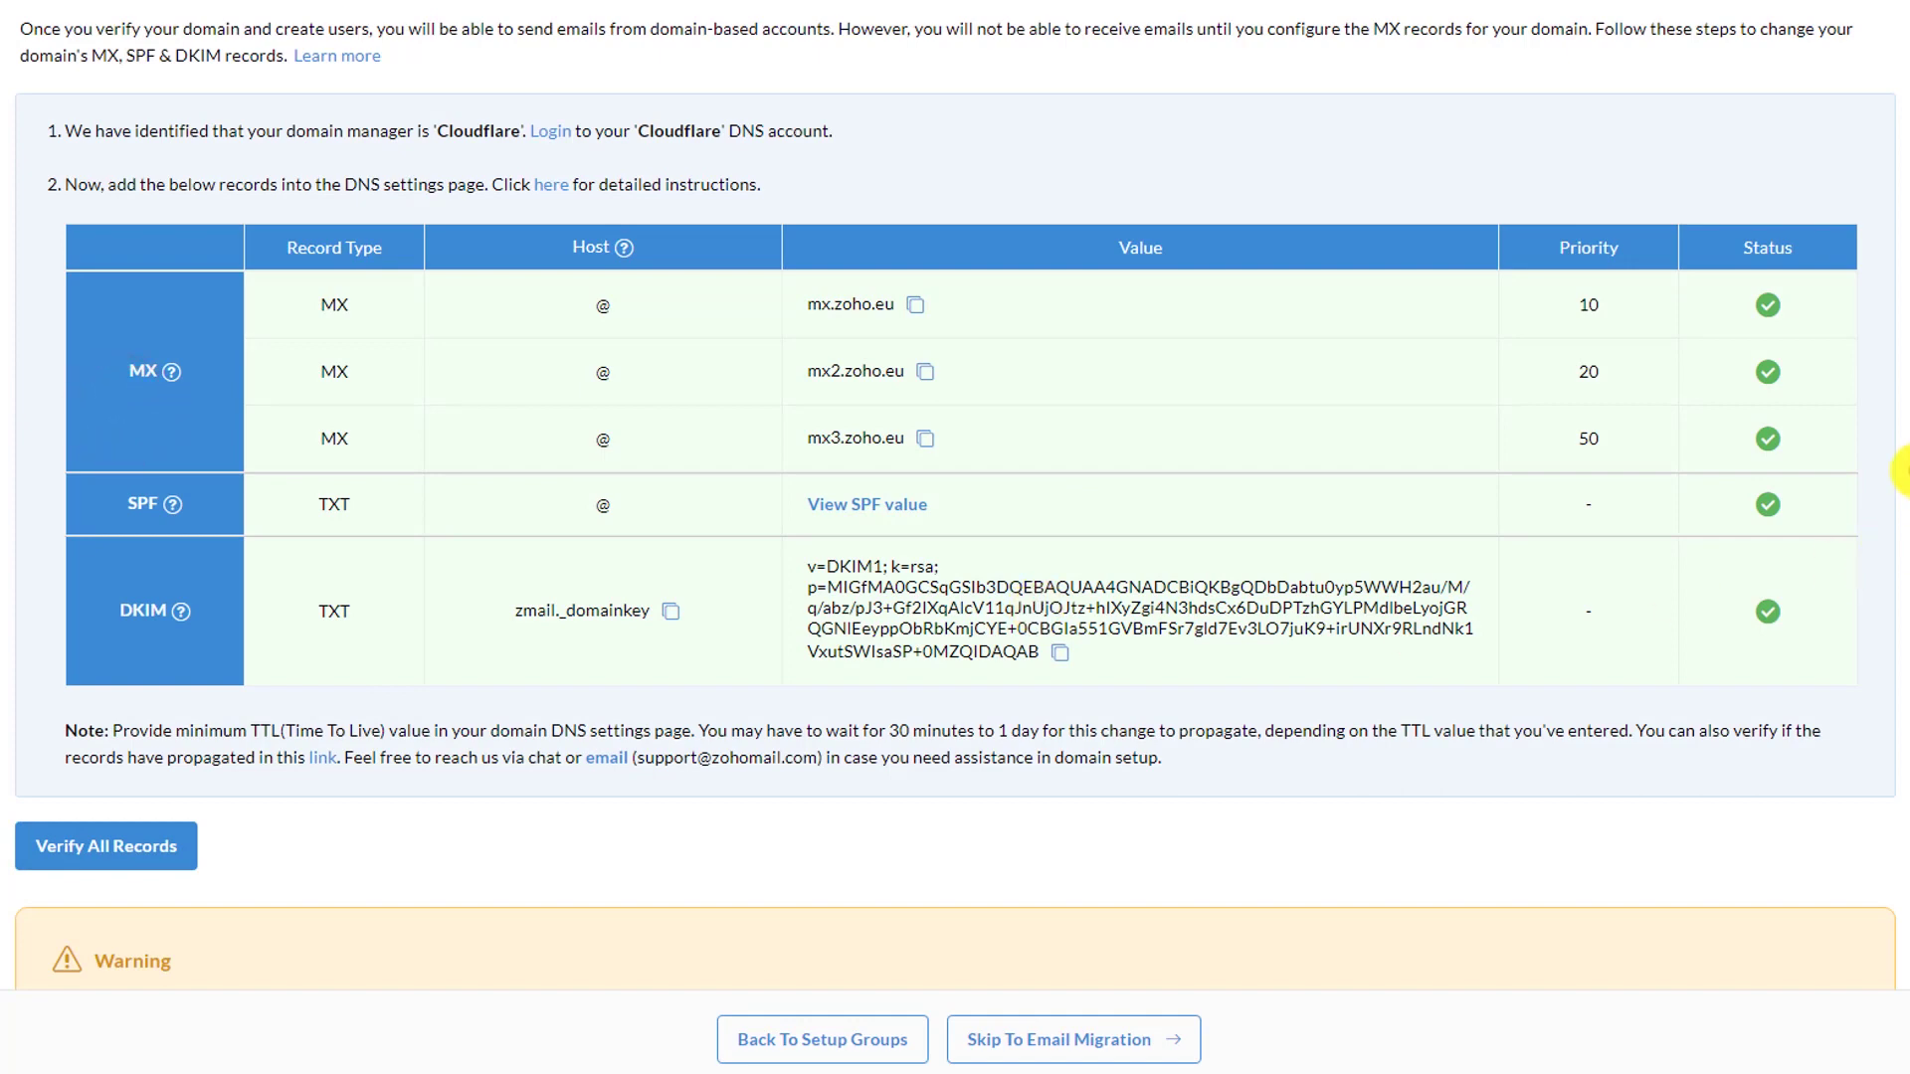
key("ctrl+a")
left_click(1868, 861)
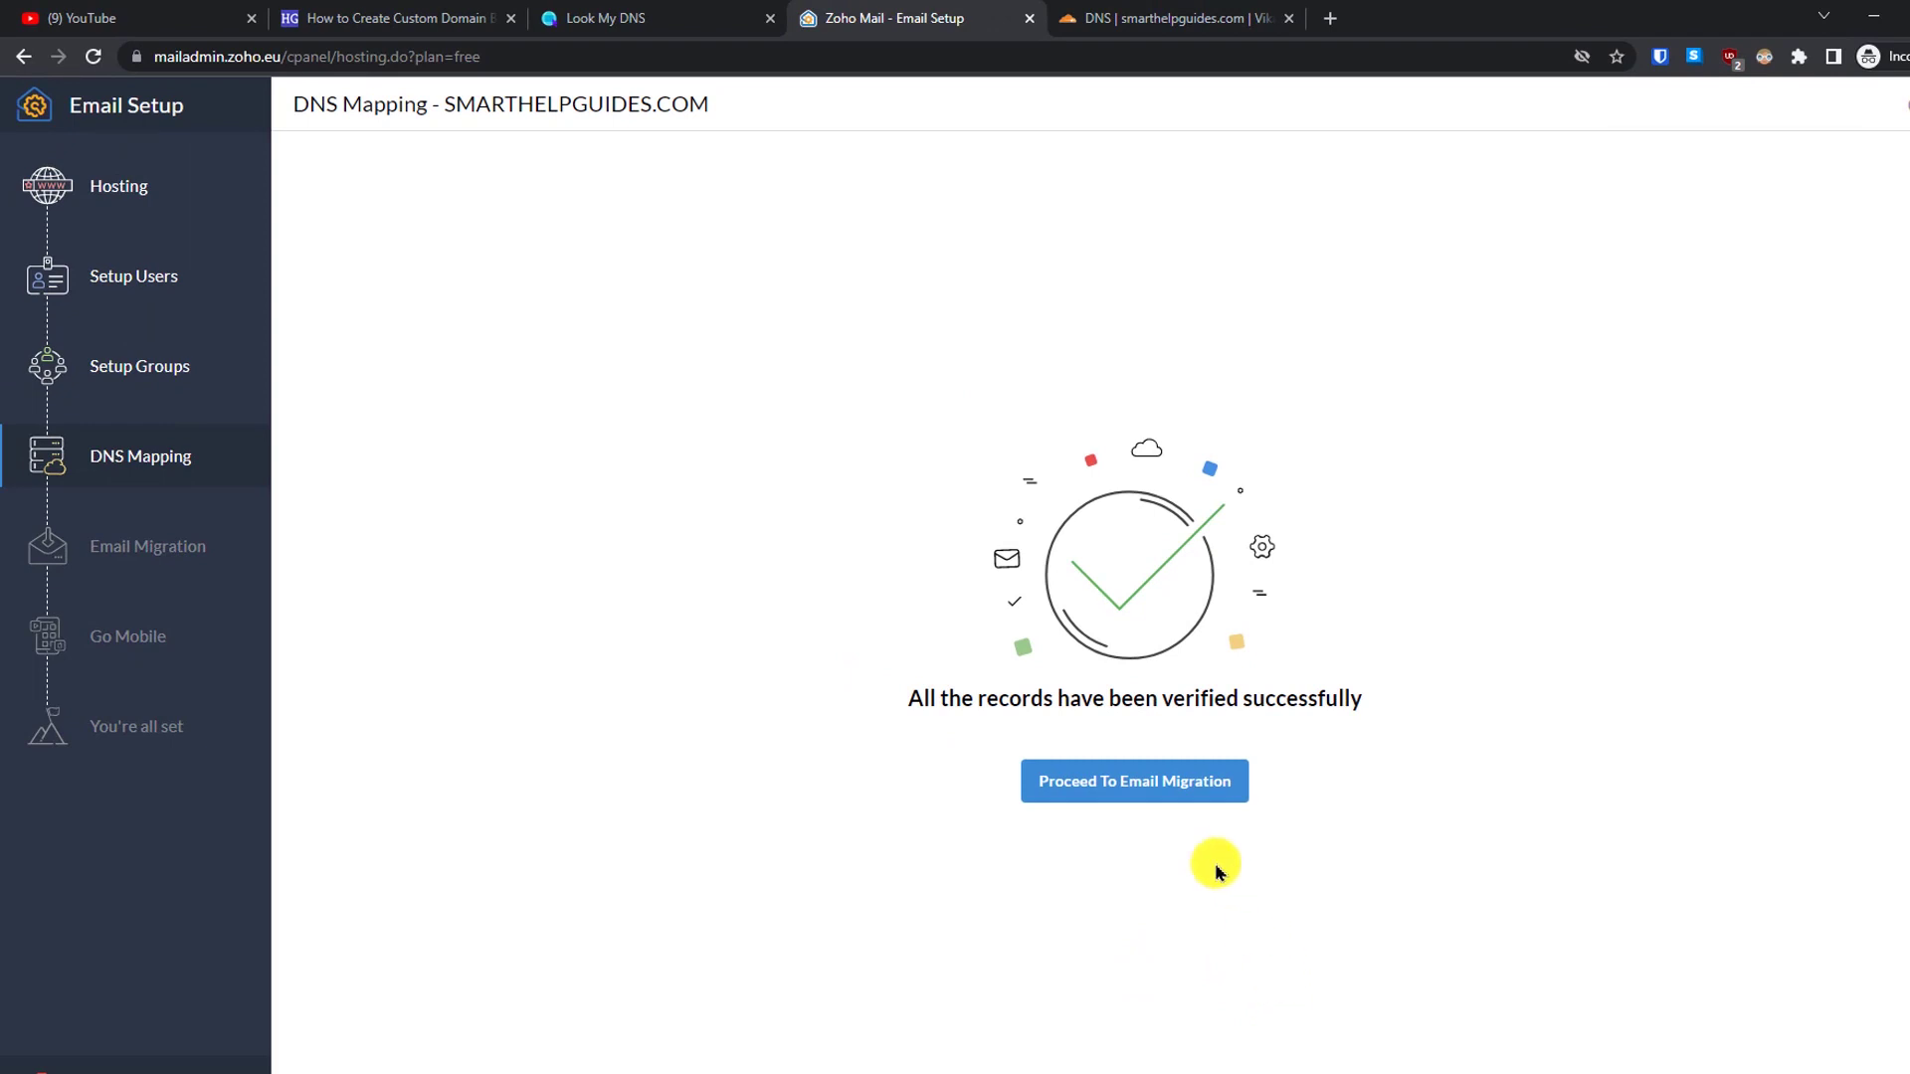
- Move to Email Migration and read the Migration to Zoho Mail help article in a new tab
left_click(1158, 785)
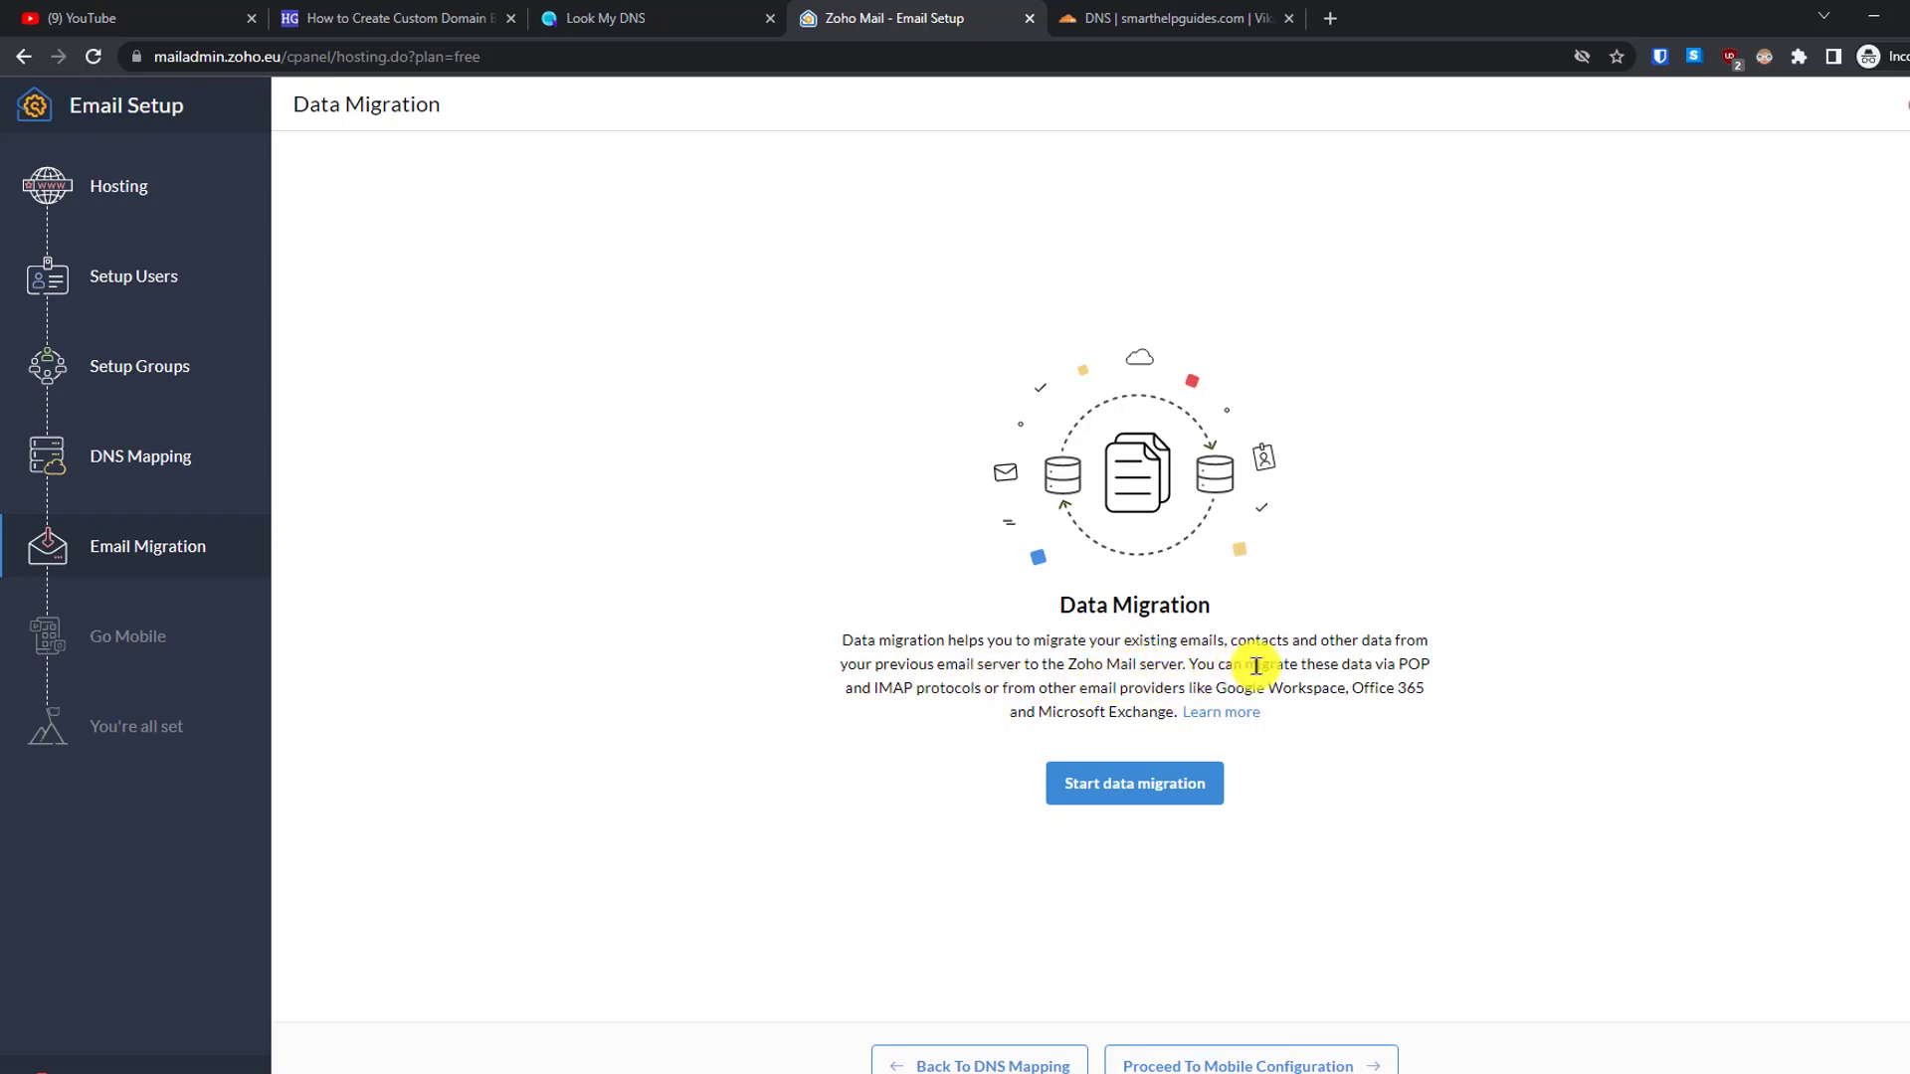
right_click(1223, 712)
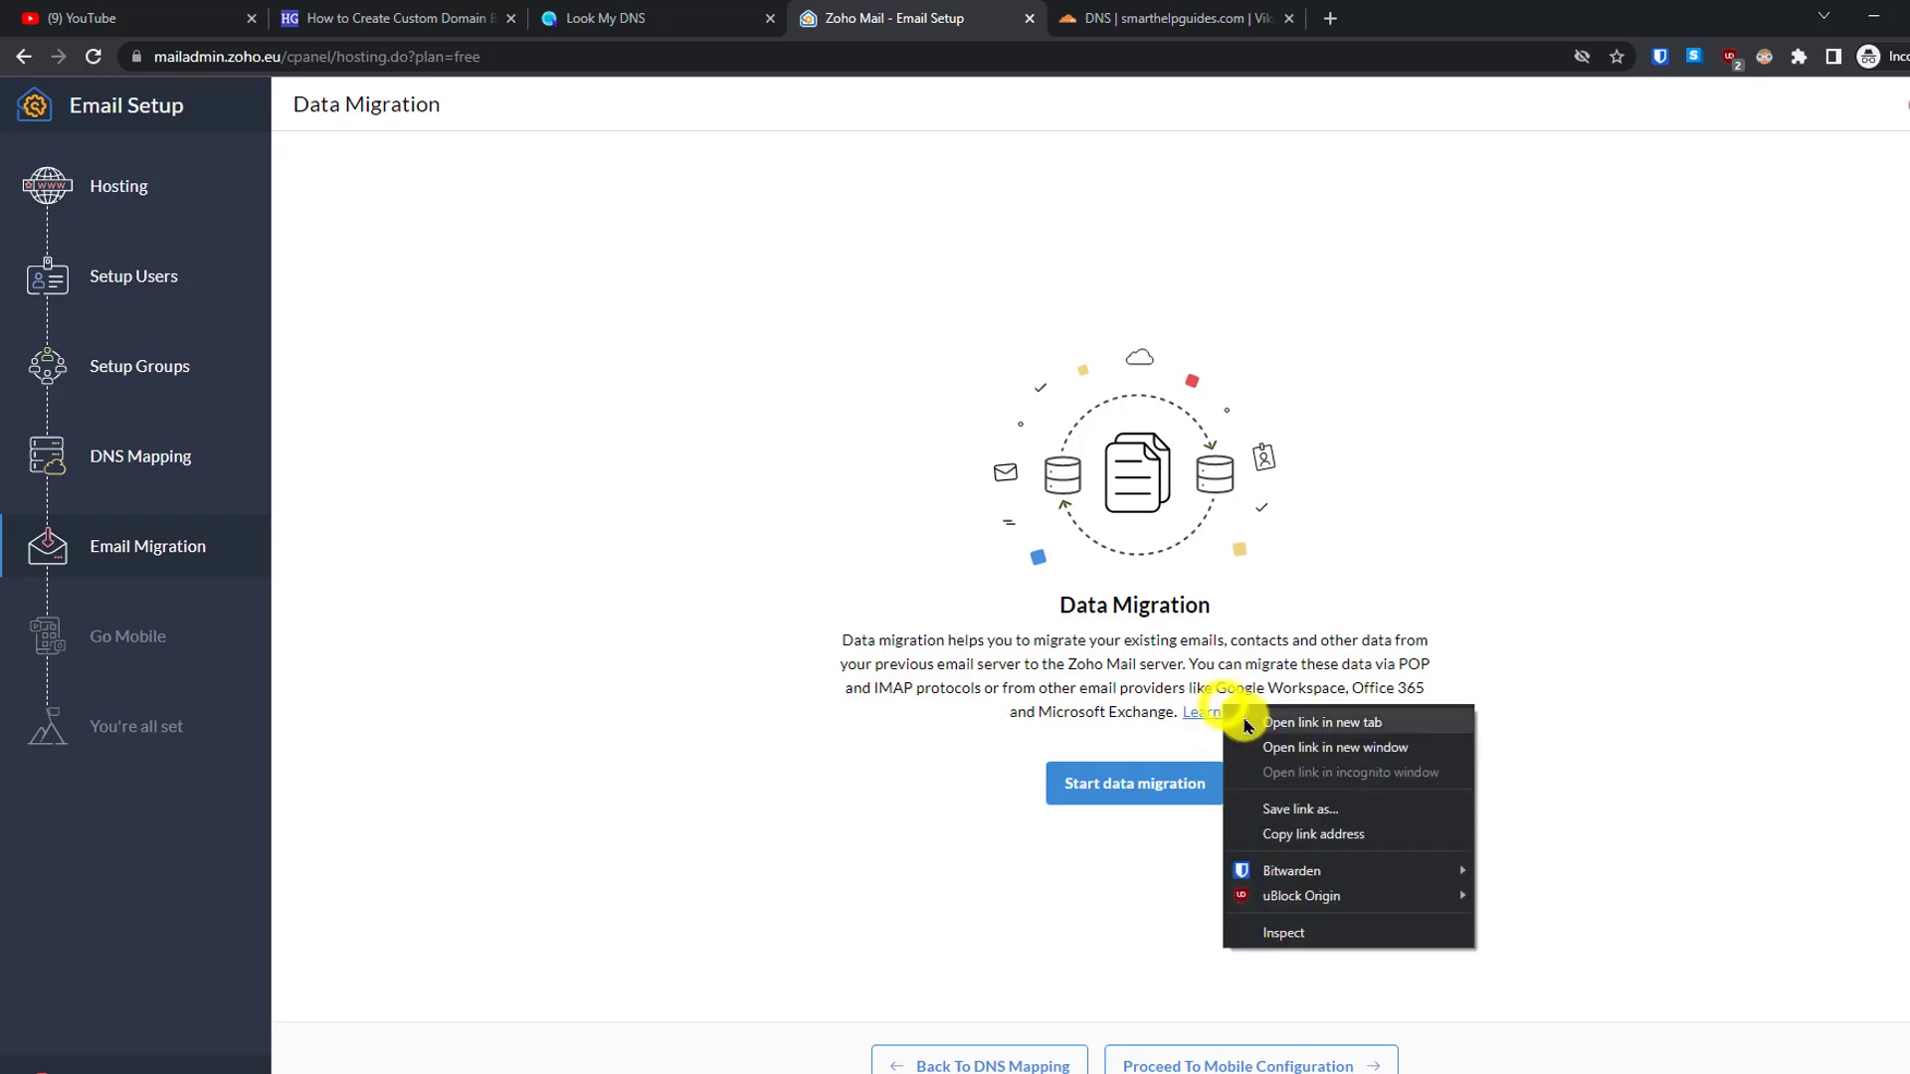
left_click(1245, 720)
left_click(1179, 20)
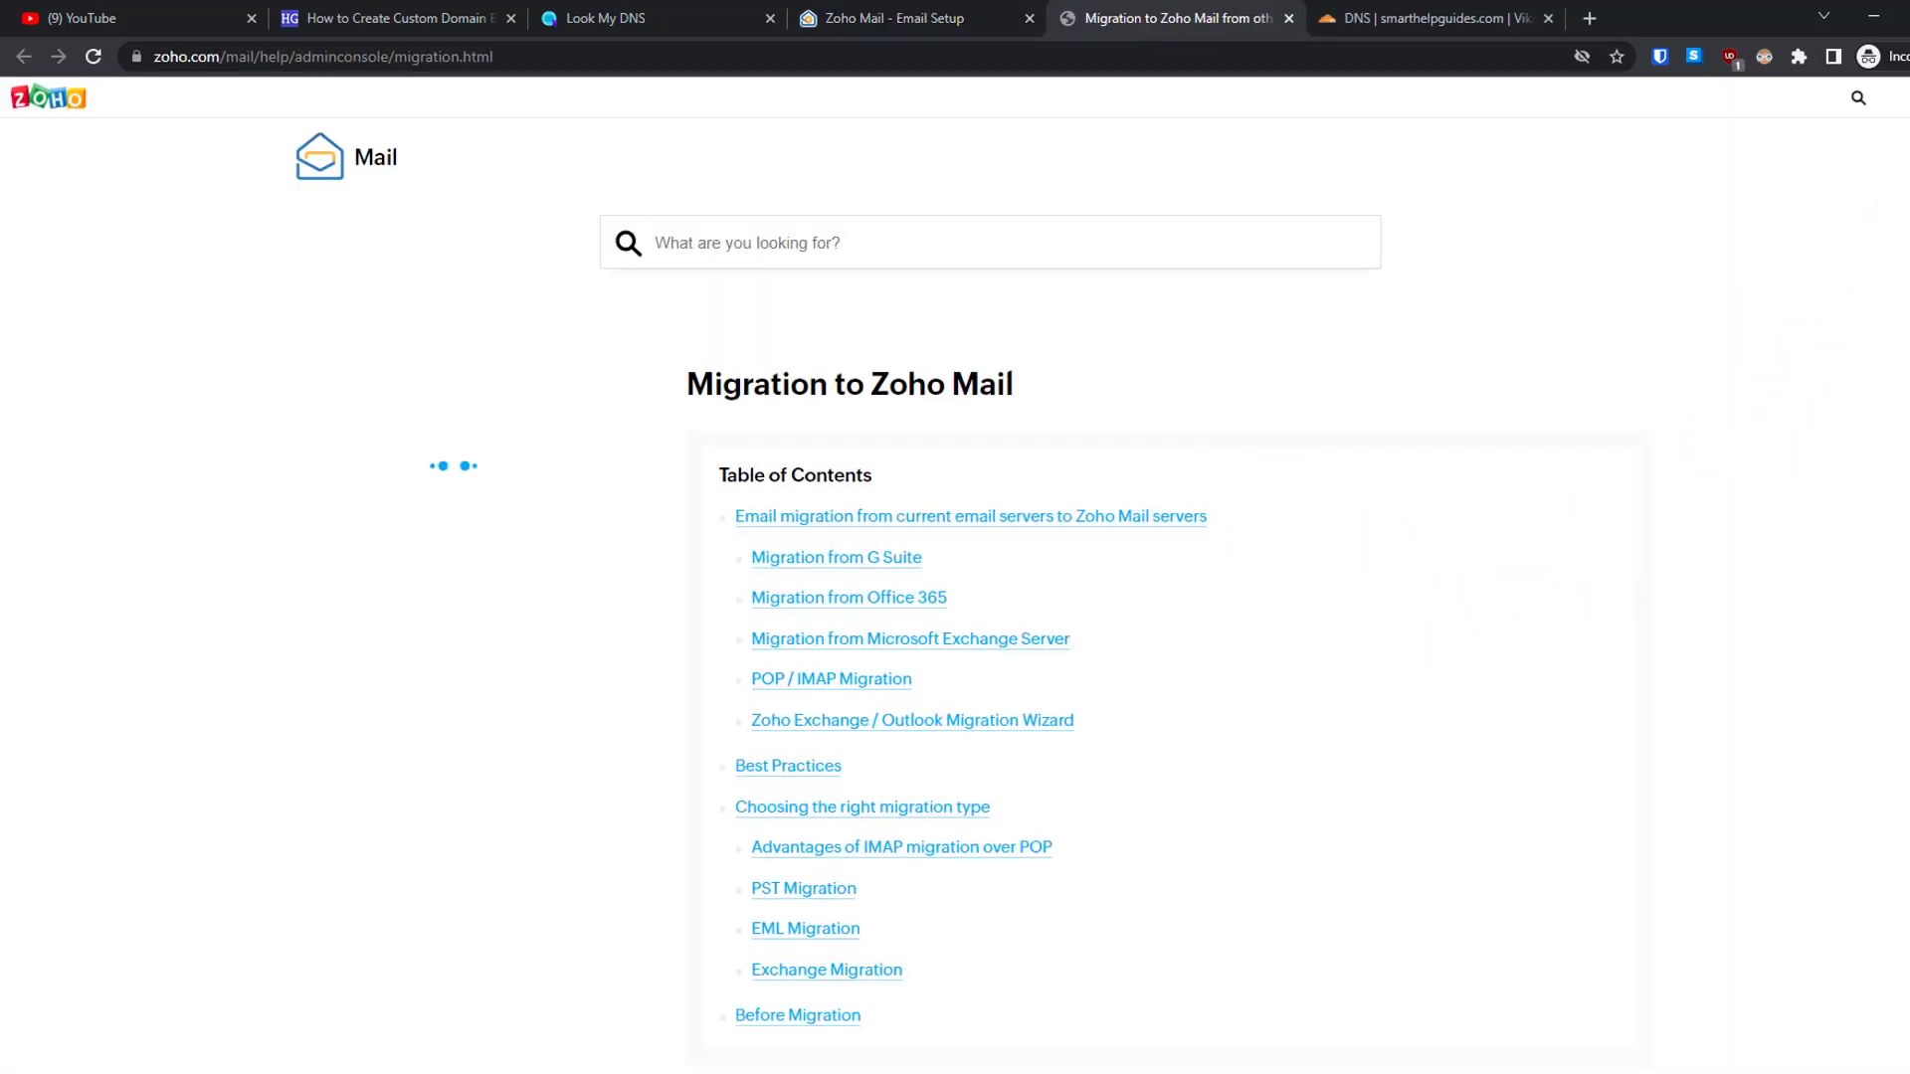
scroll(905, 586, "down", 13)
scroll(905, 587, "up", 5)
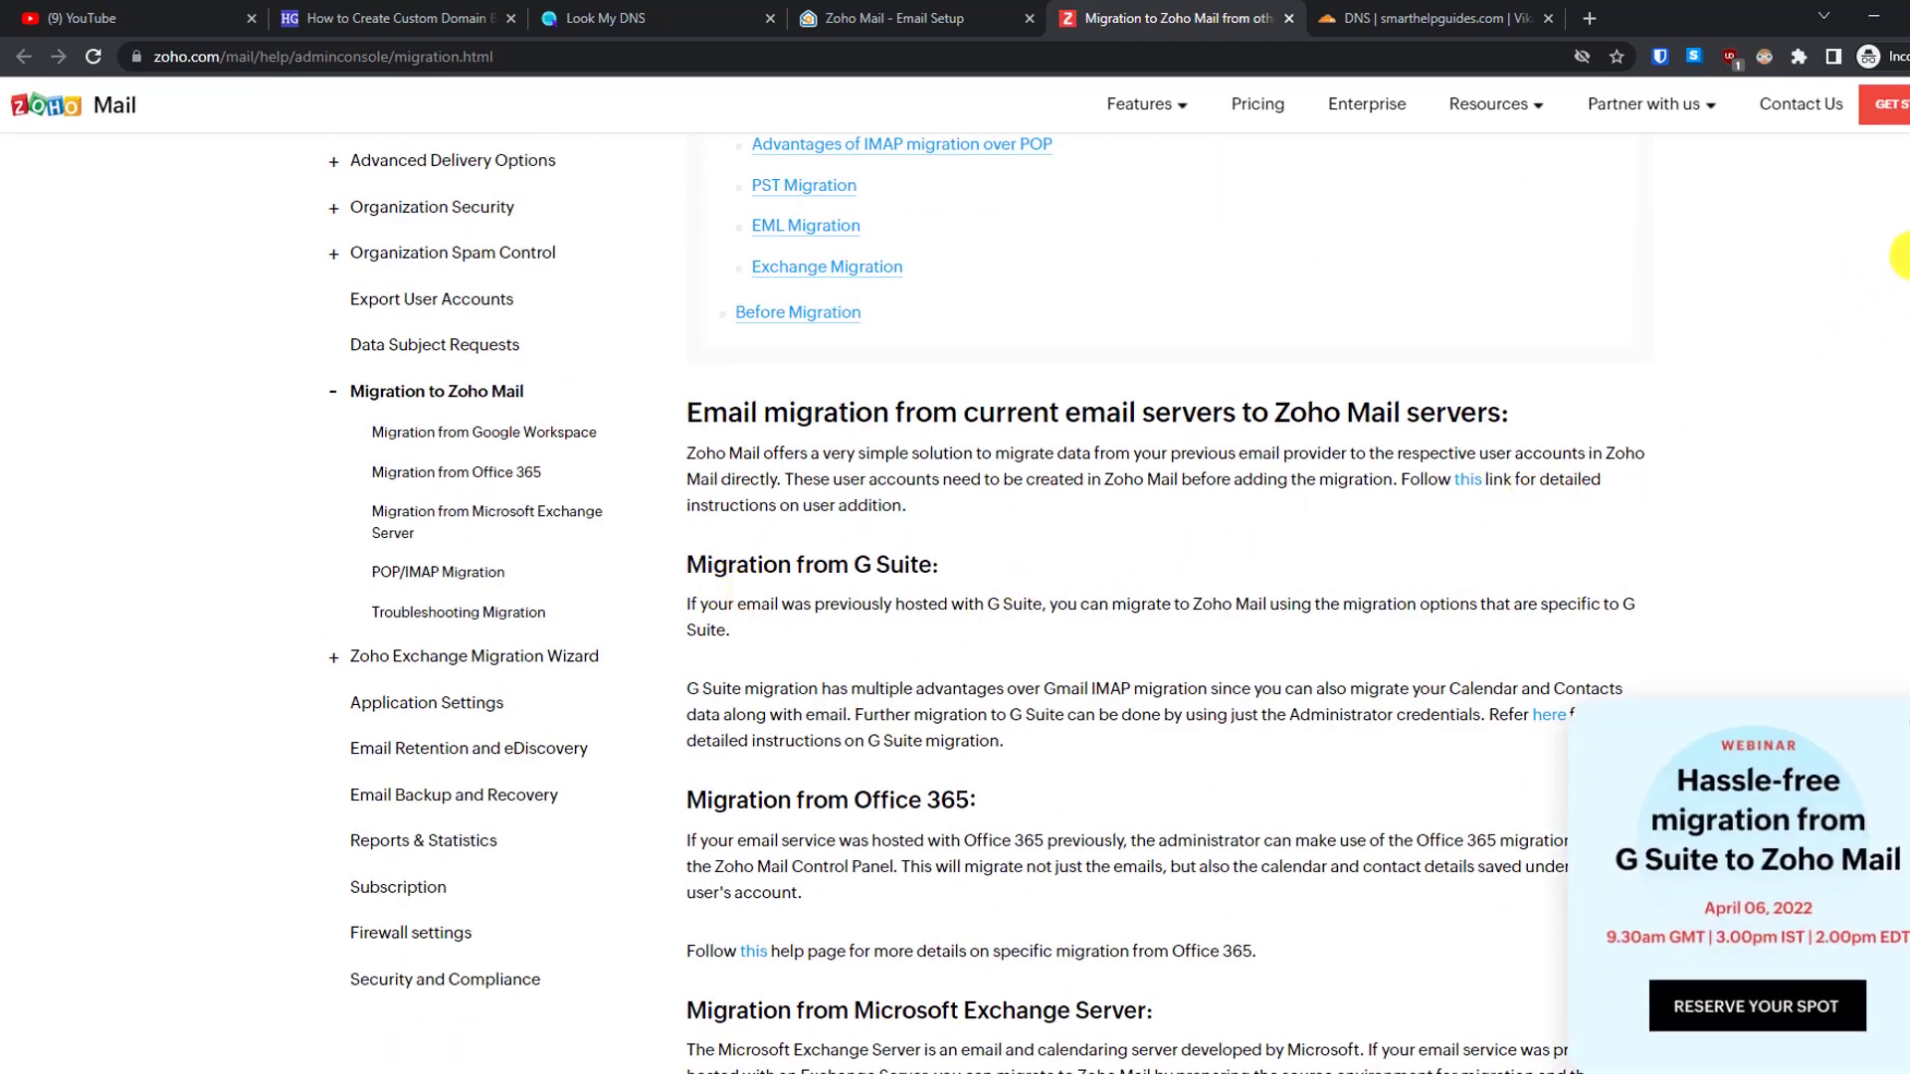
scroll(995, 596, "down", 7)
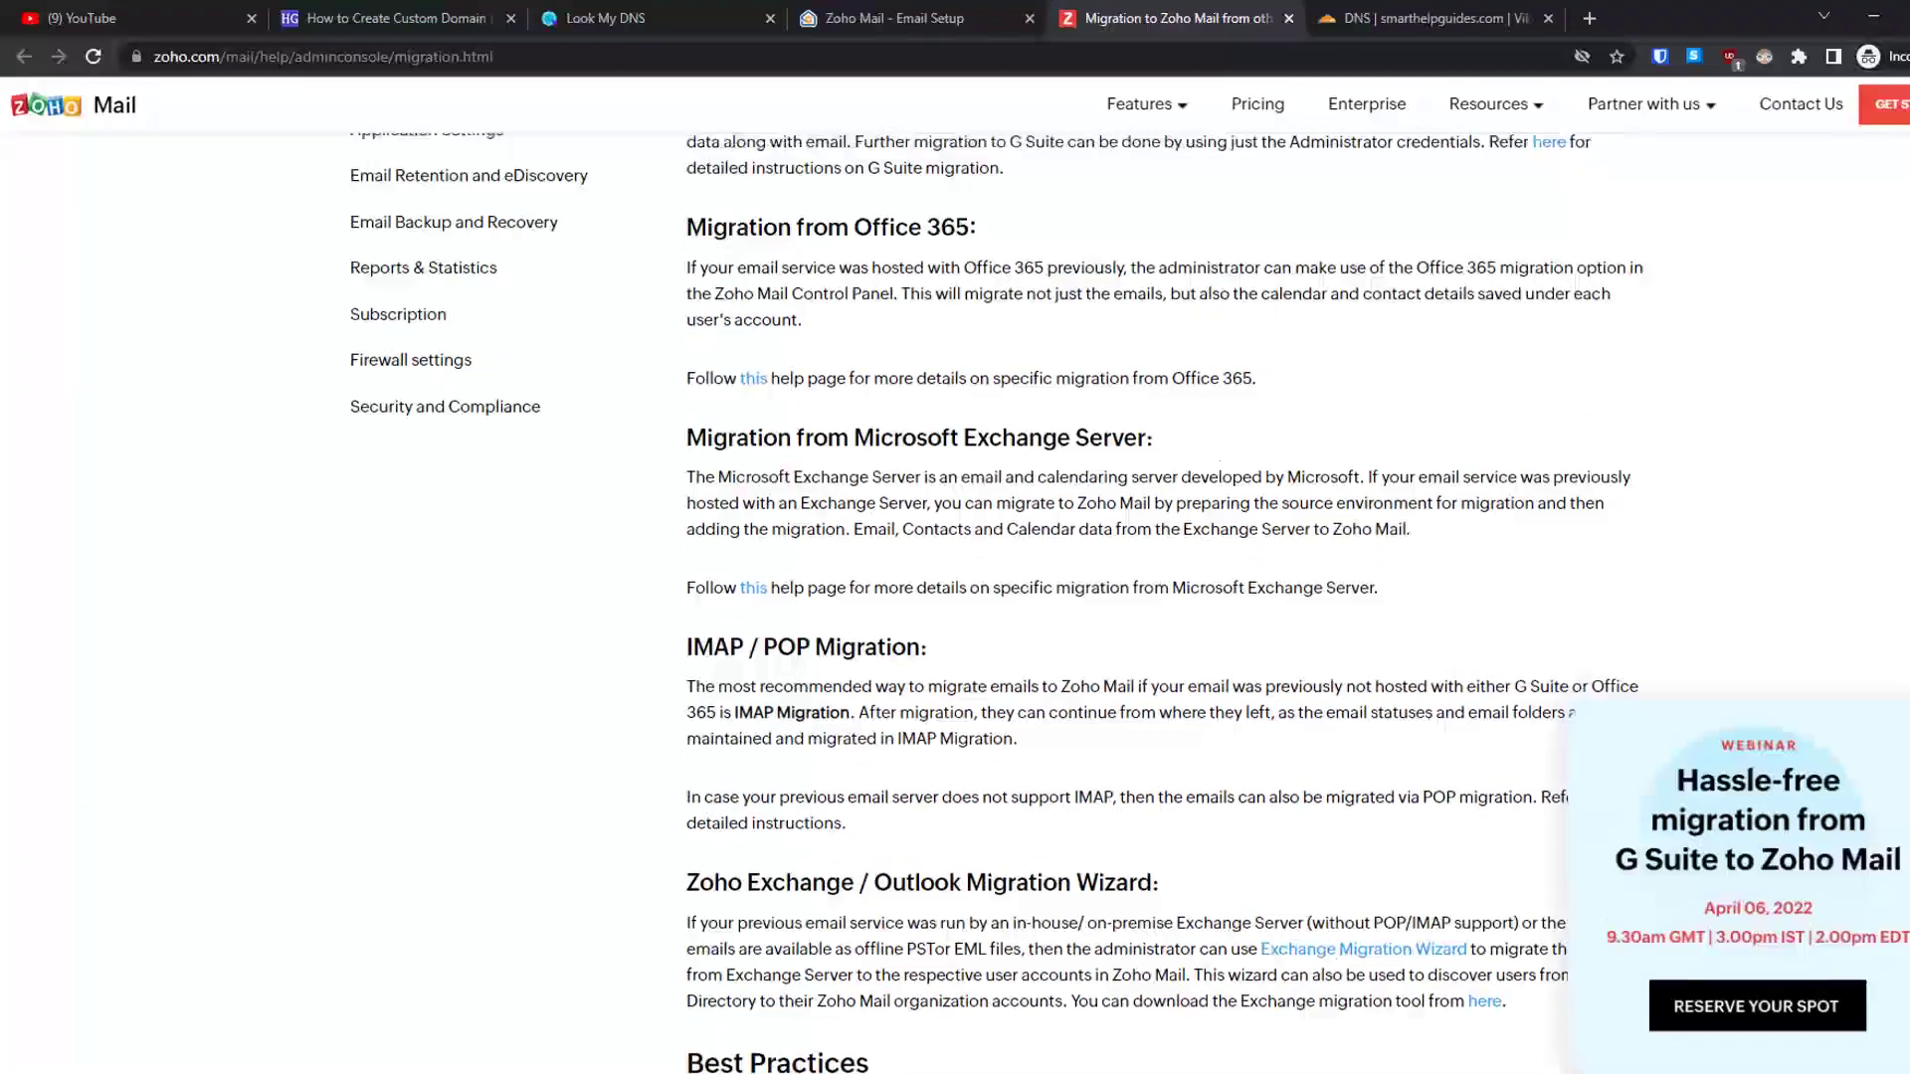
scroll(1848, 451, "down", 2)
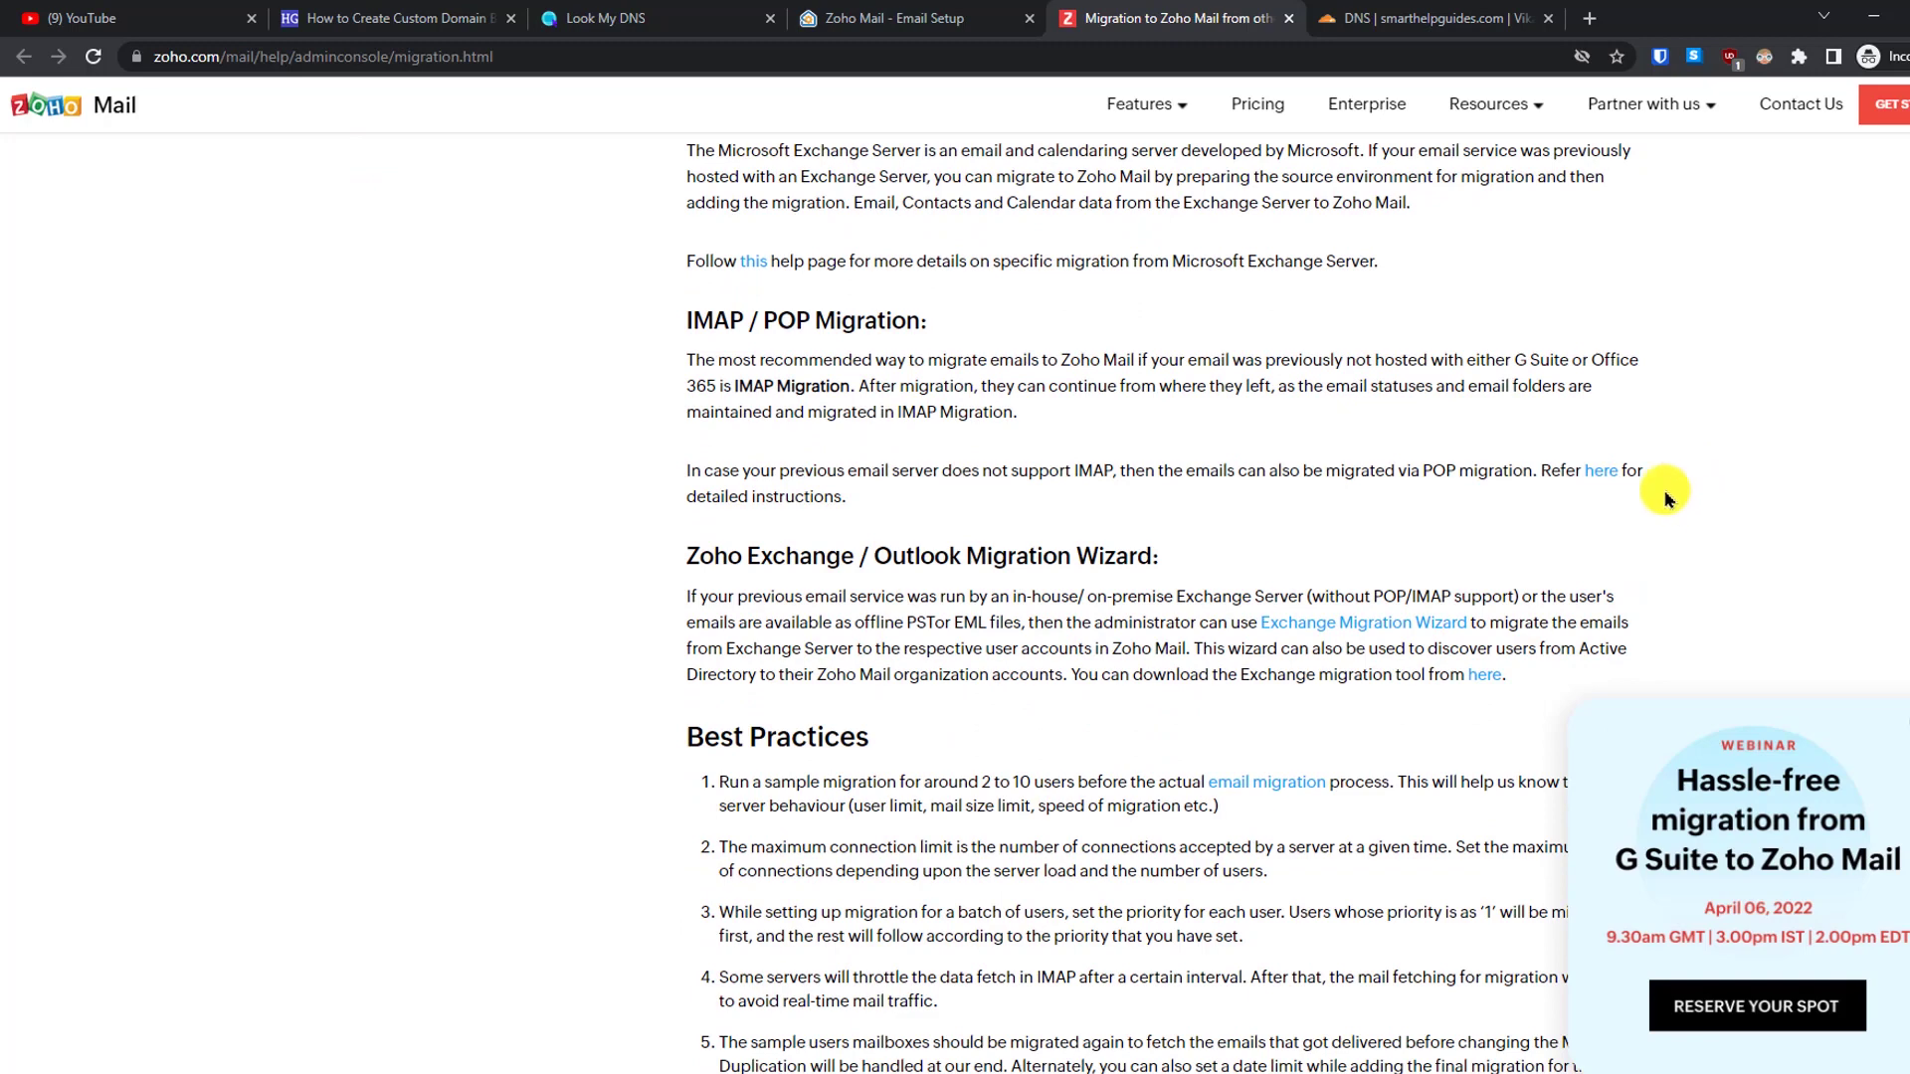
left_click(939, 15)
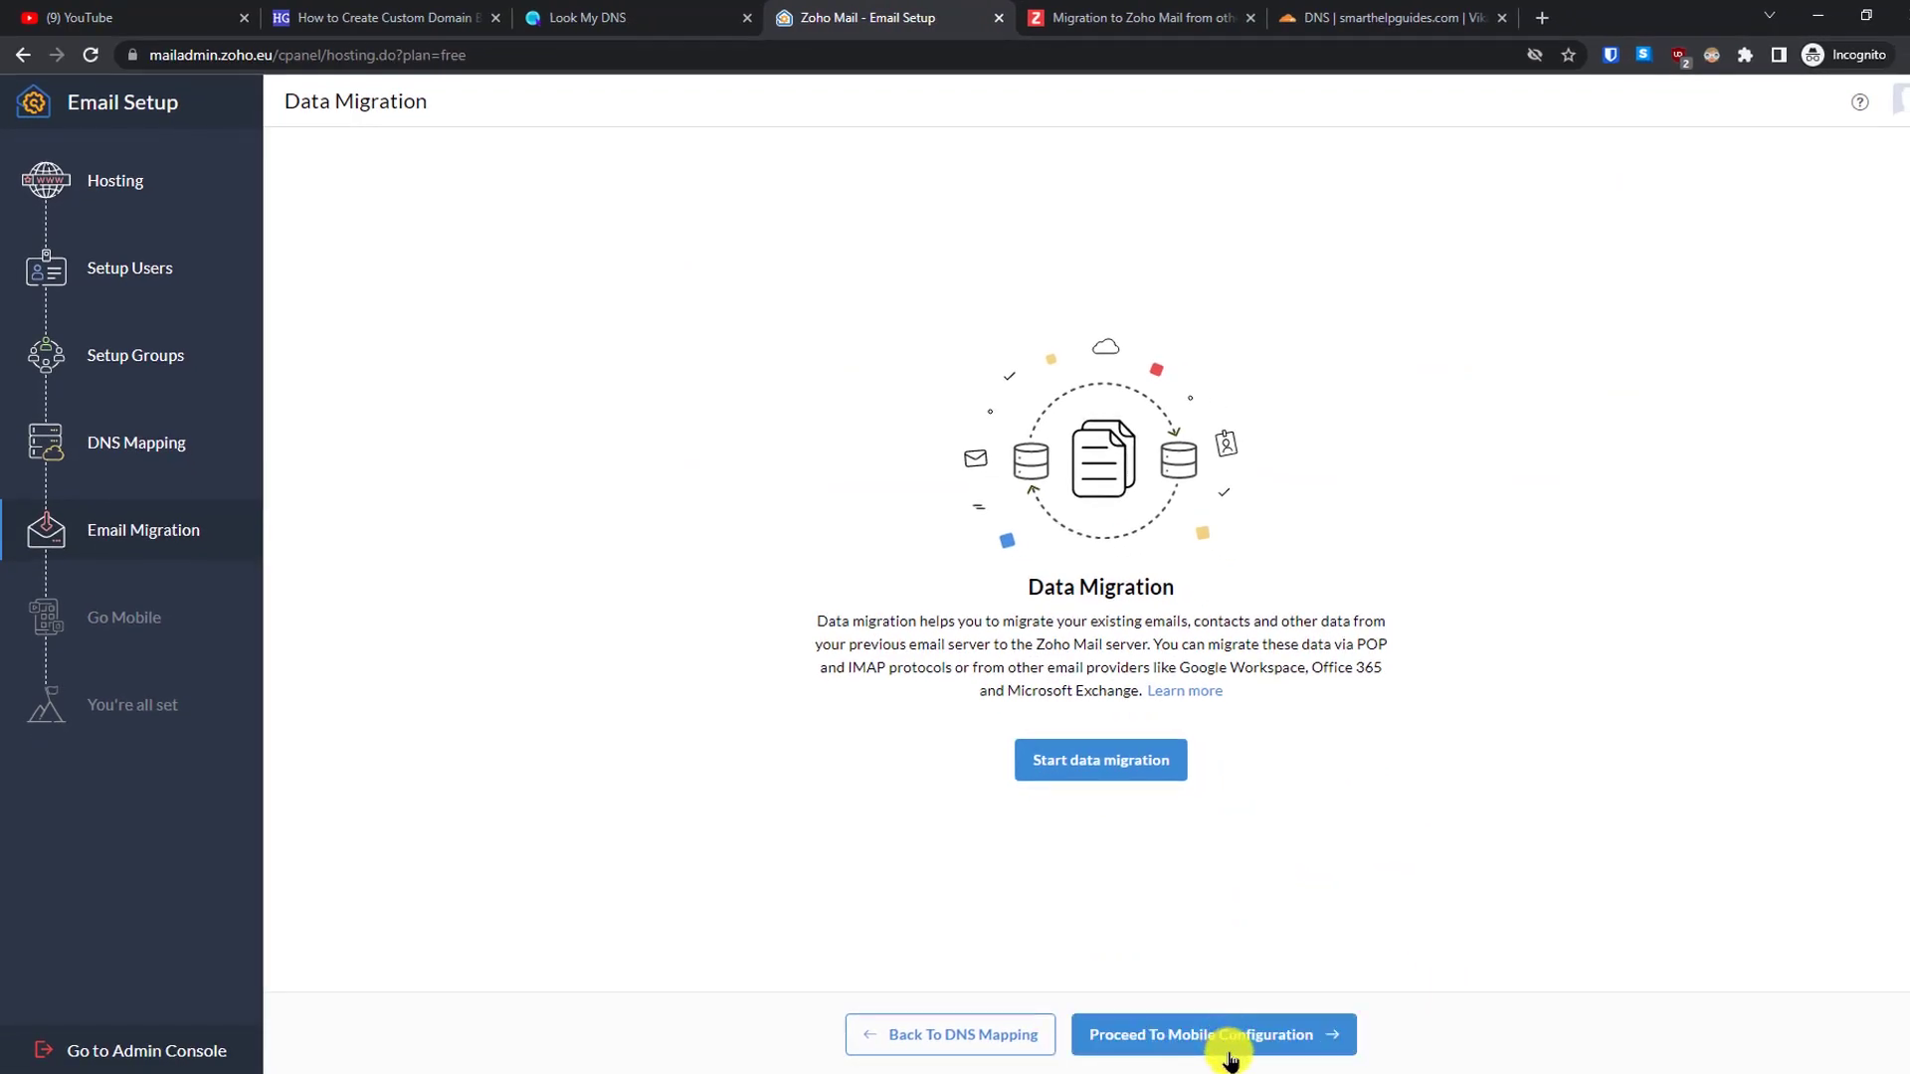
- Pass Mobile Configuration, opening the Zoho Mail Mobile Apps page in a new tab, then finish setup
left_click(1230, 1056)
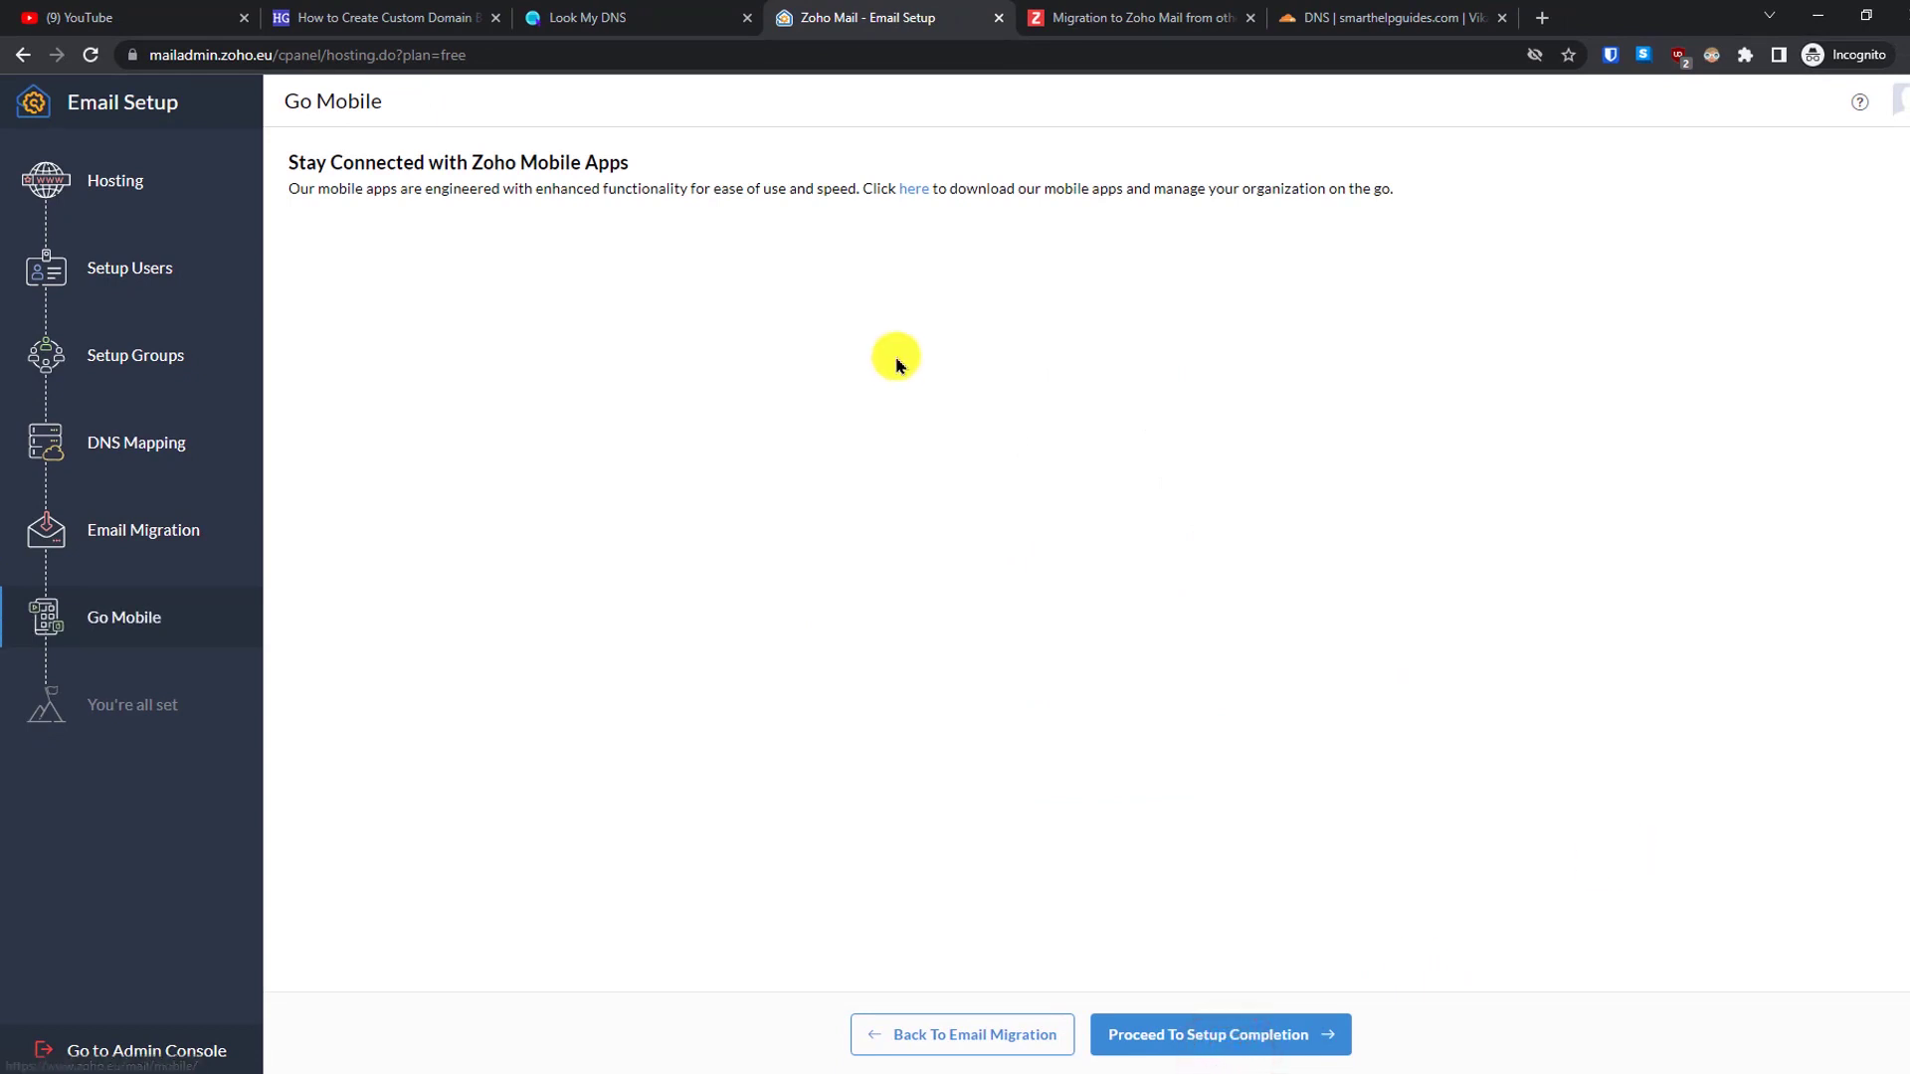
right_click(930, 201)
left_click(1004, 210)
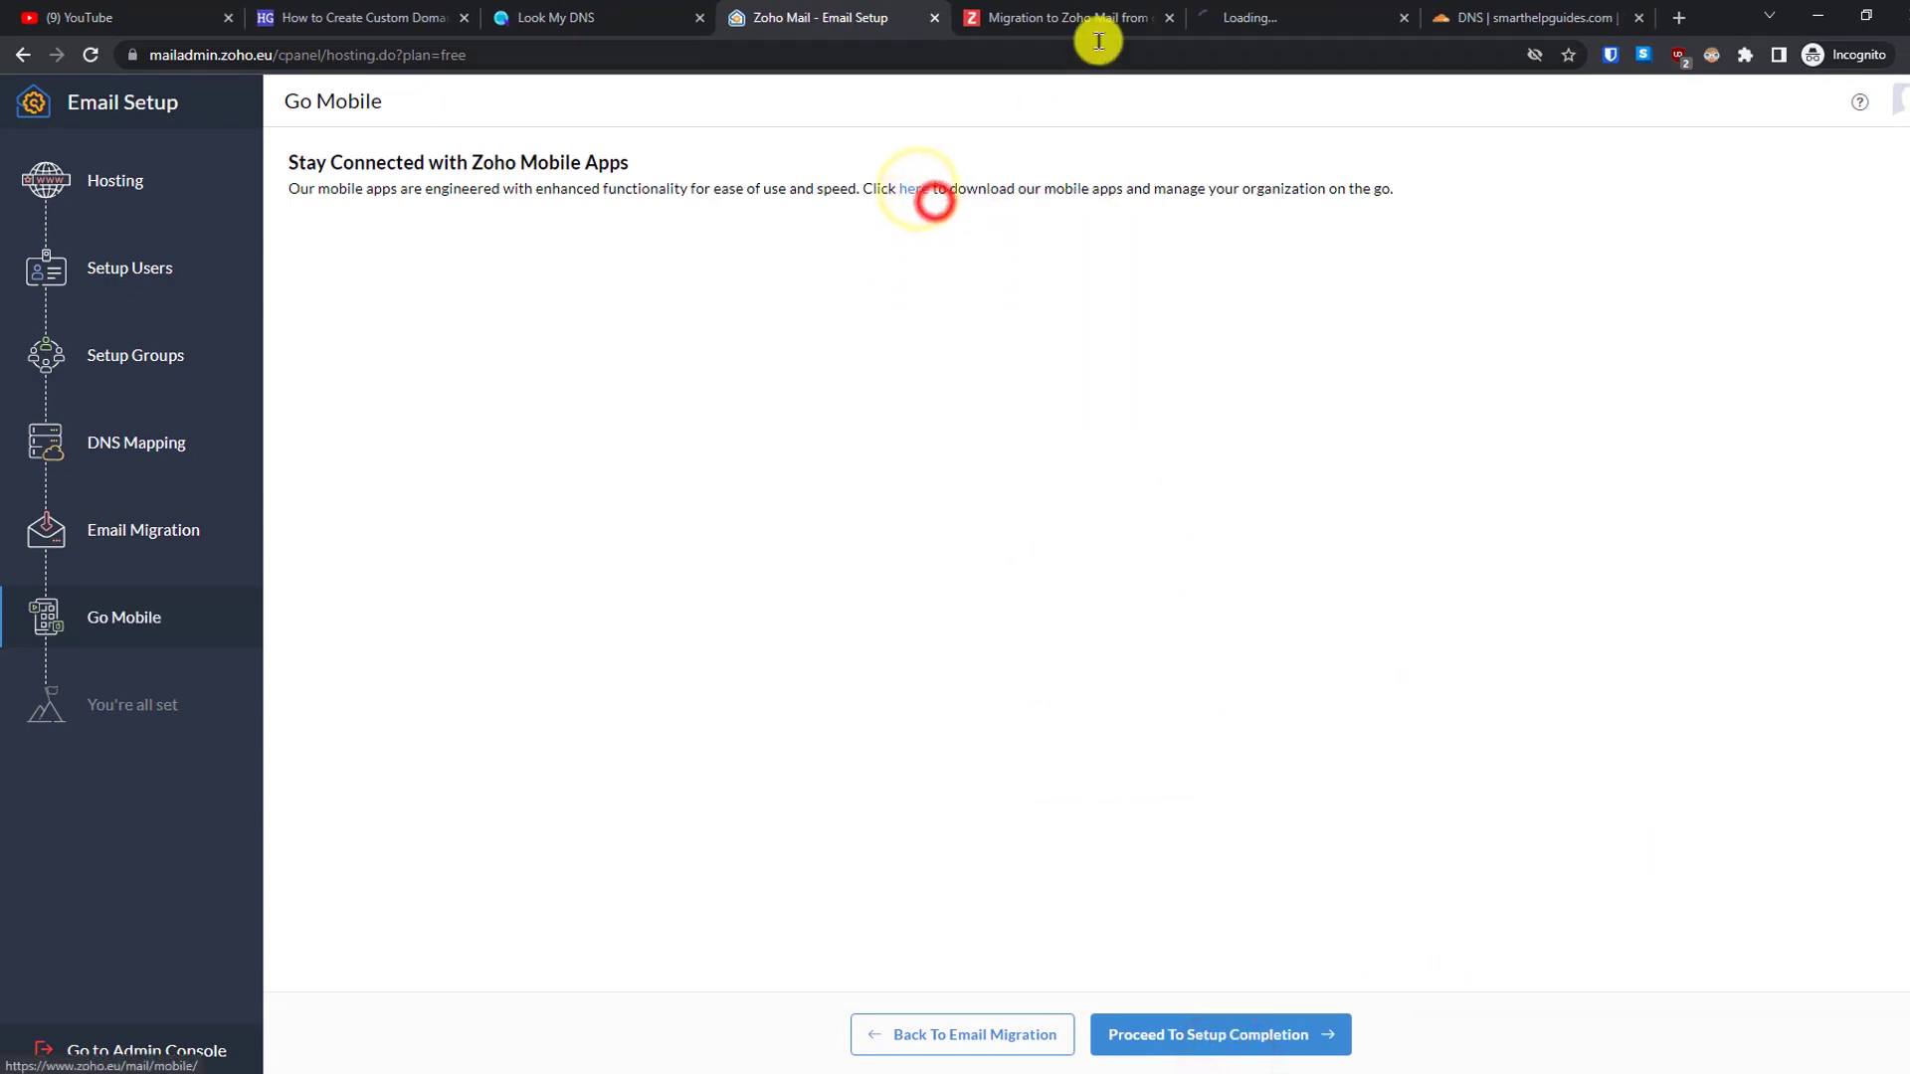
left_click(1283, 17)
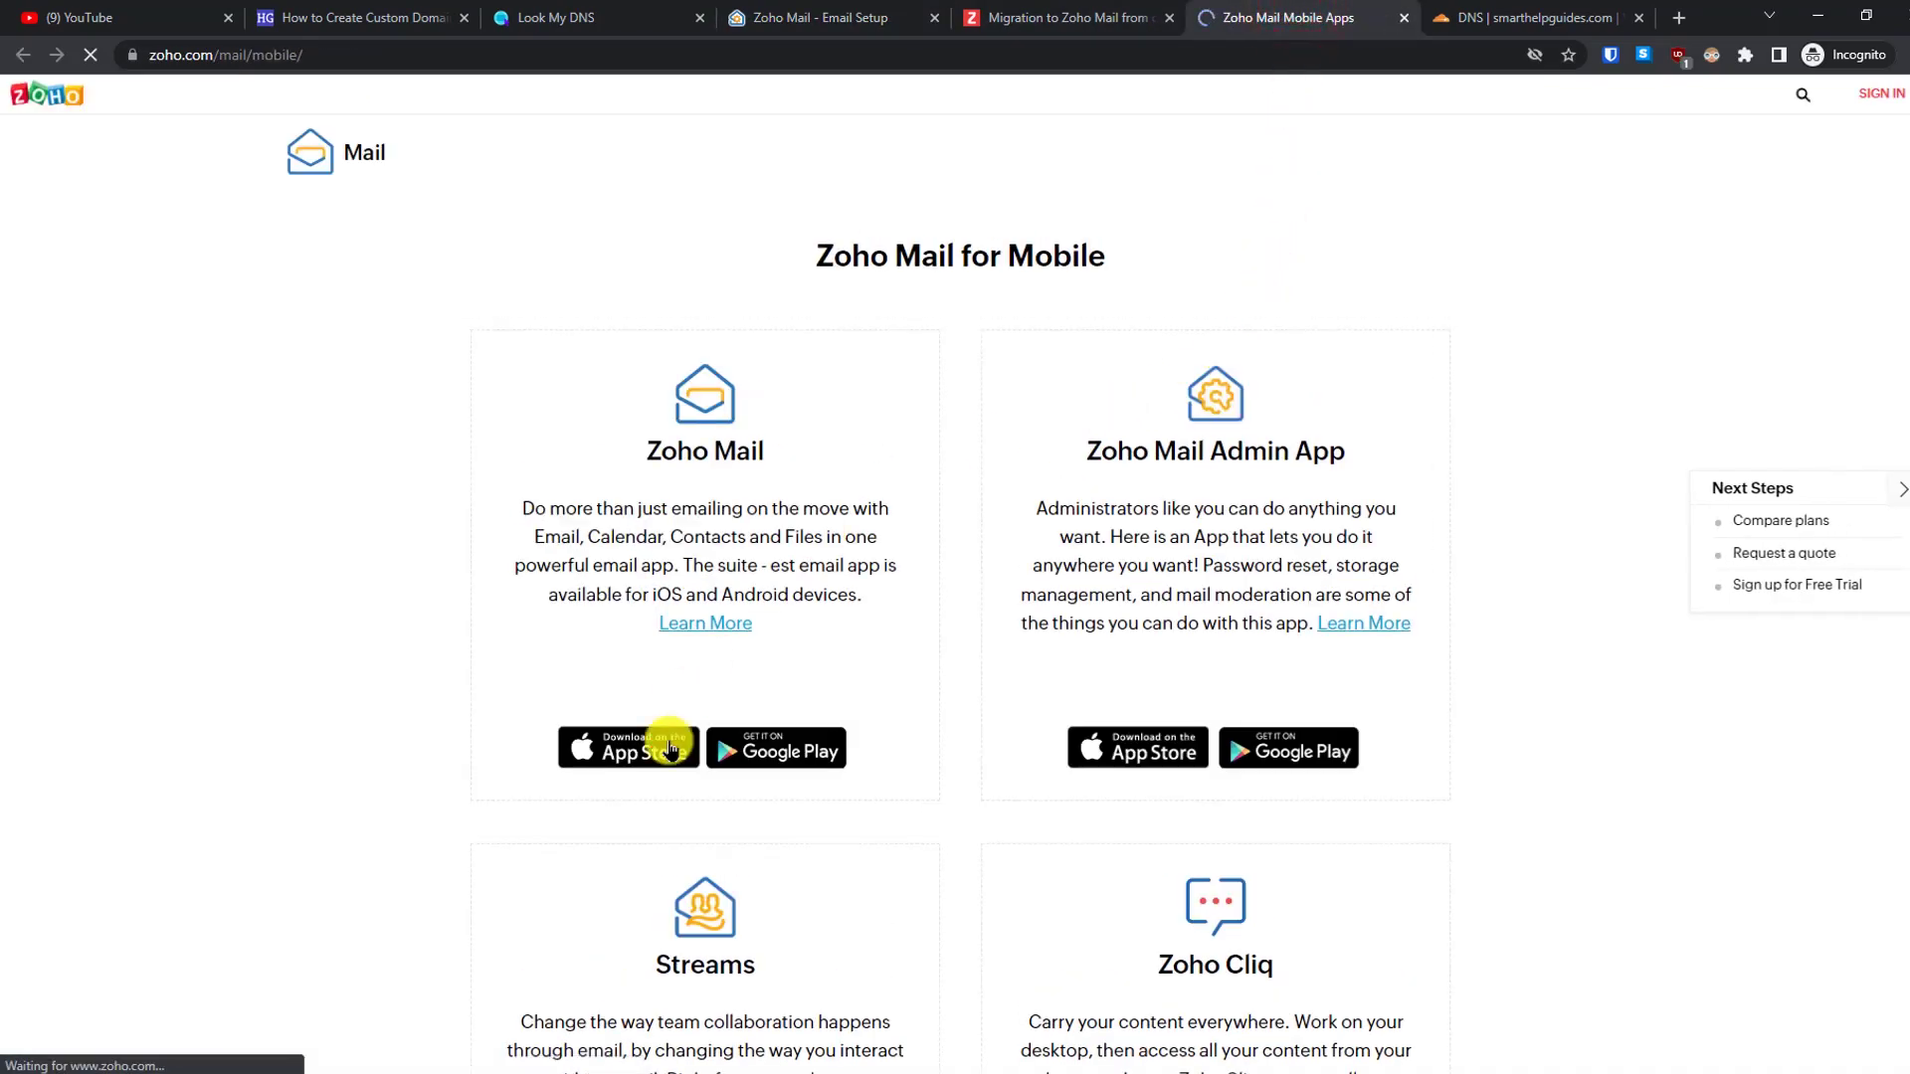
scroll(1905, 448, "down", 2)
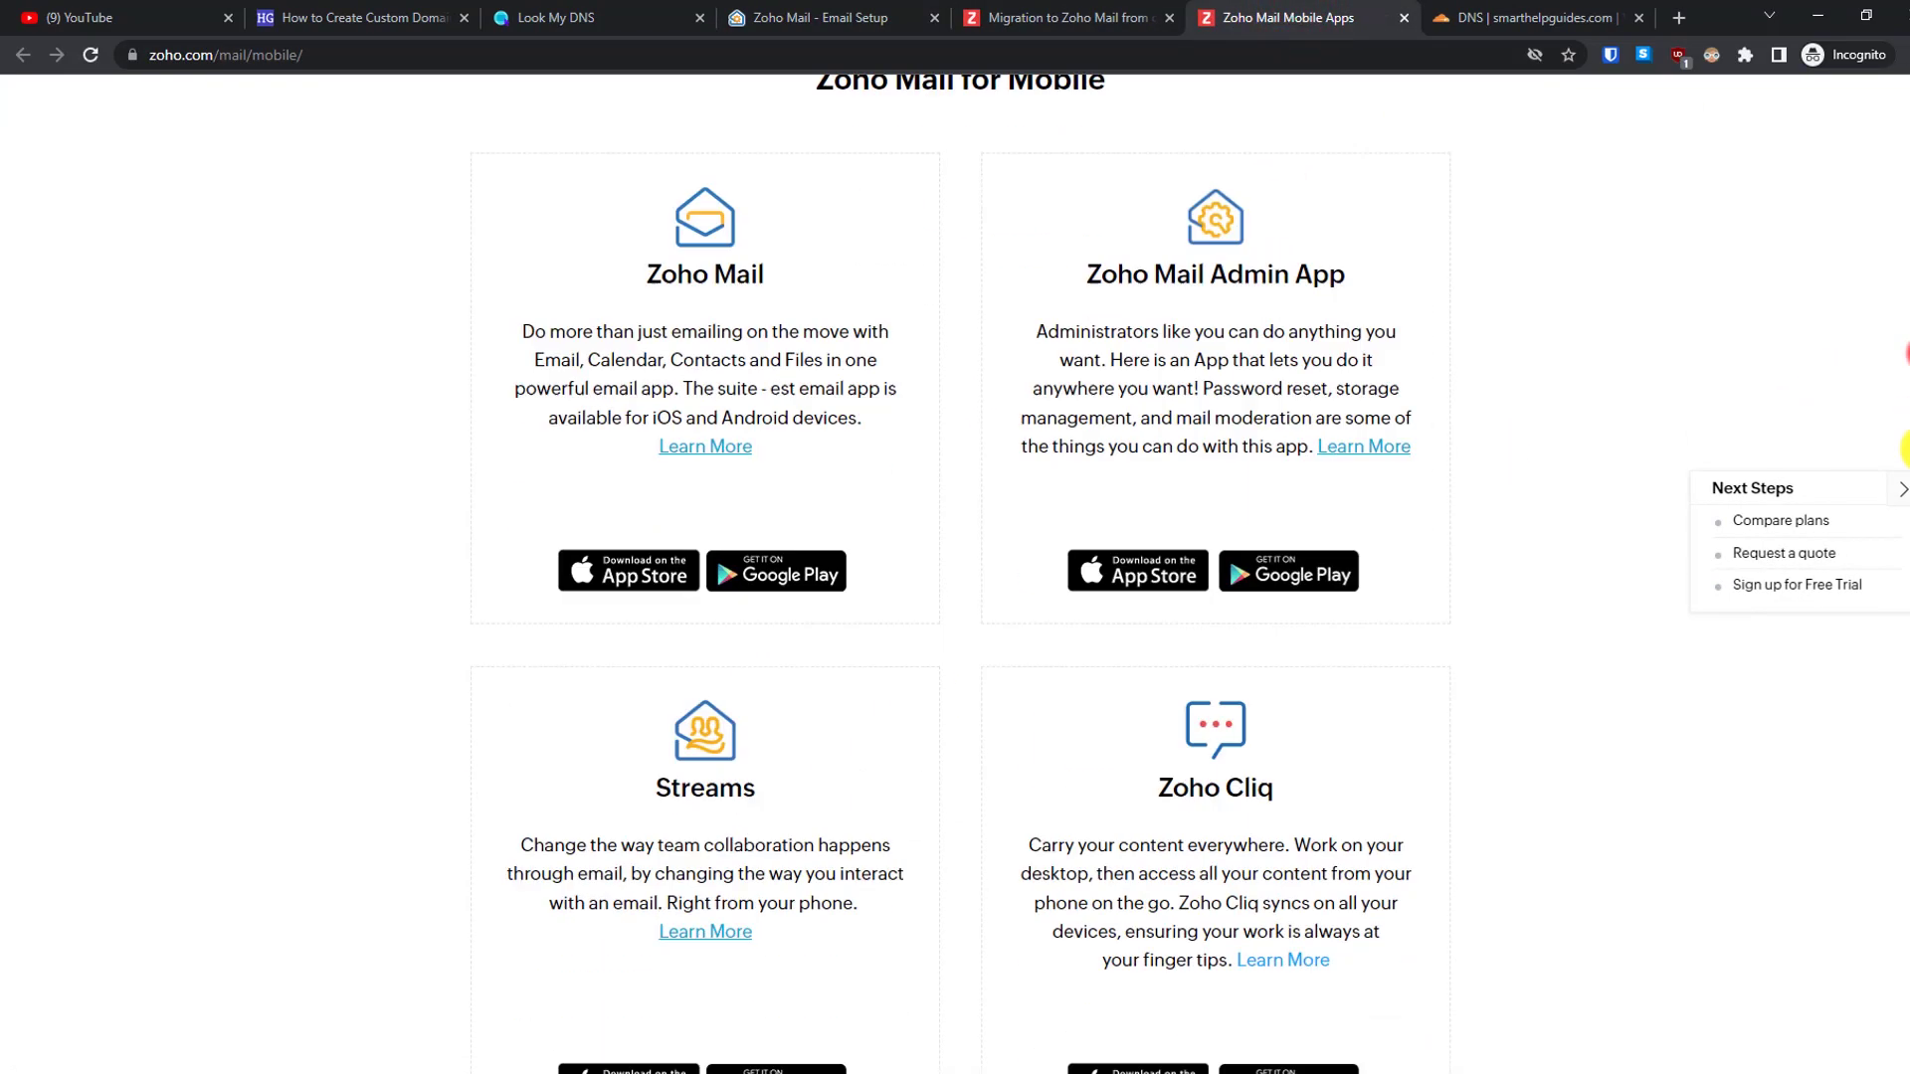
scroll(1904, 448, "down", 5)
scroll(1905, 448, "up", 8)
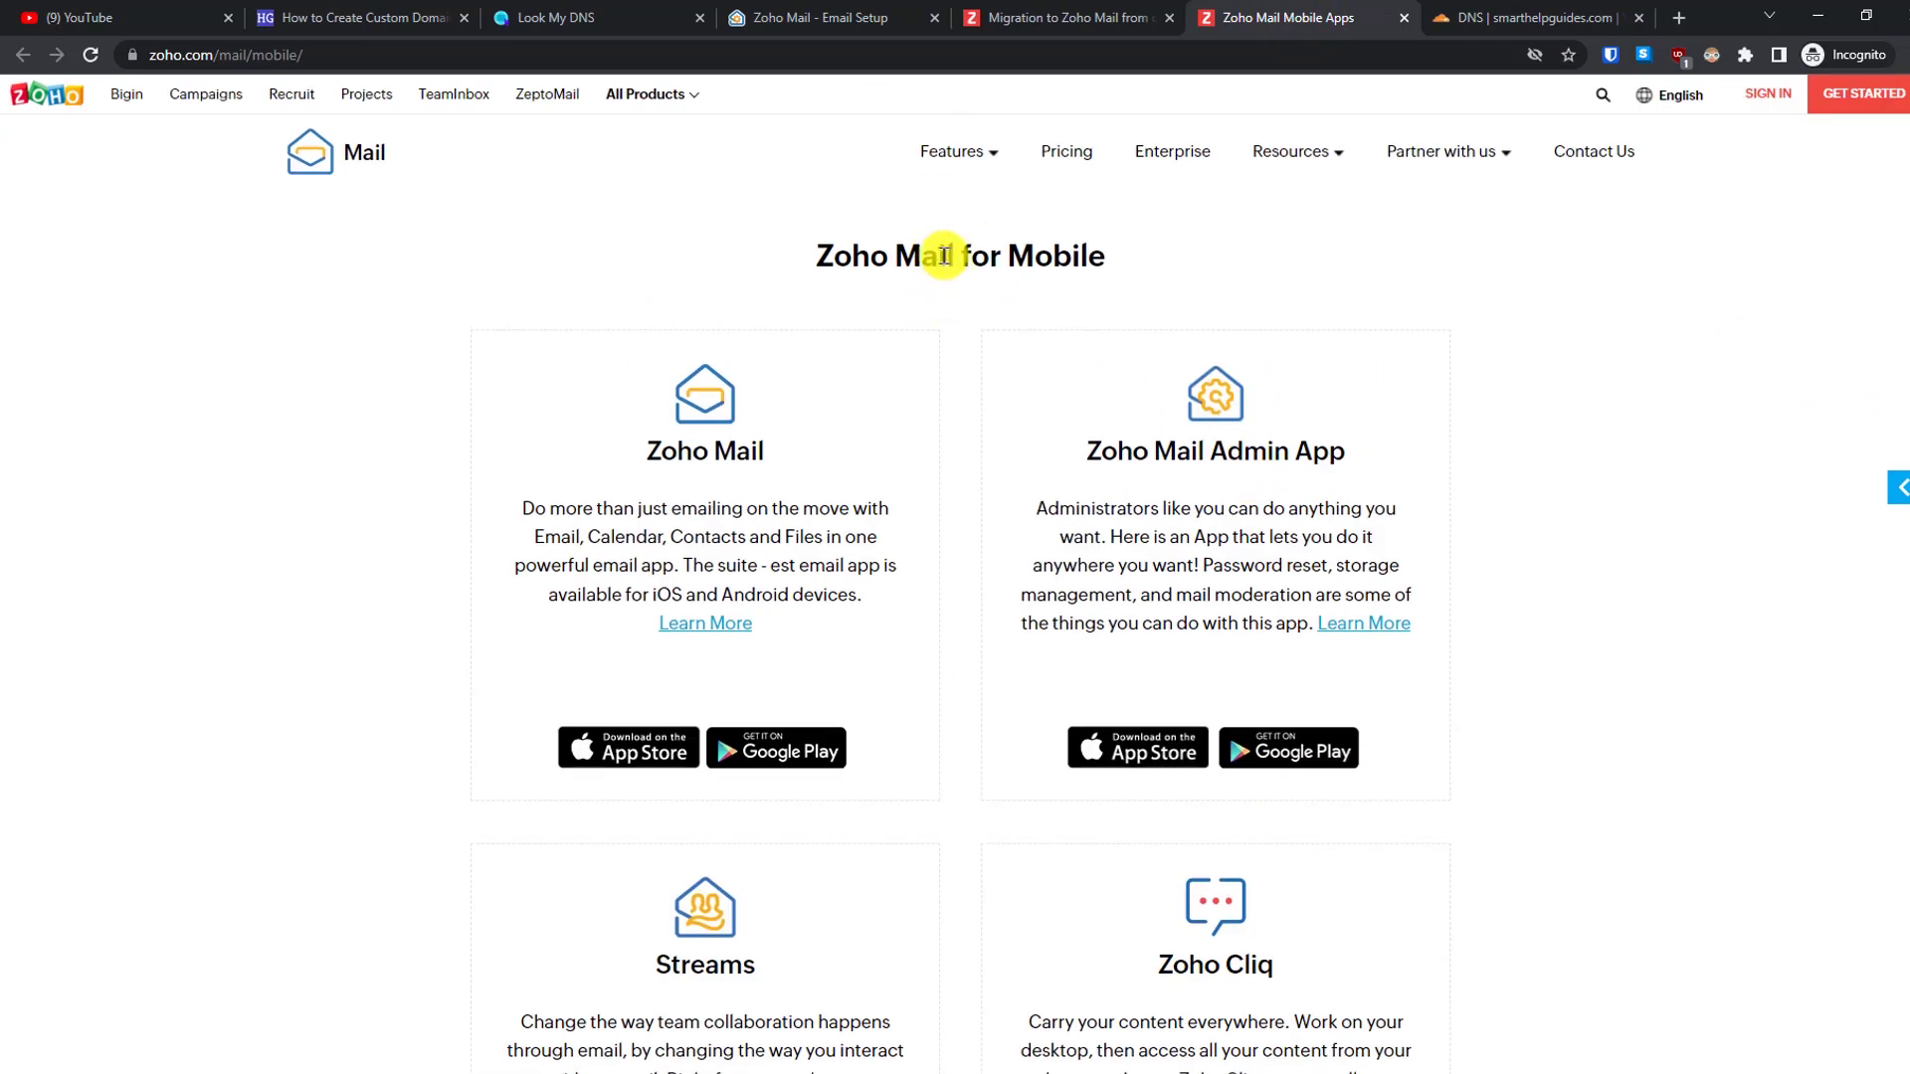
left_click(840, 12)
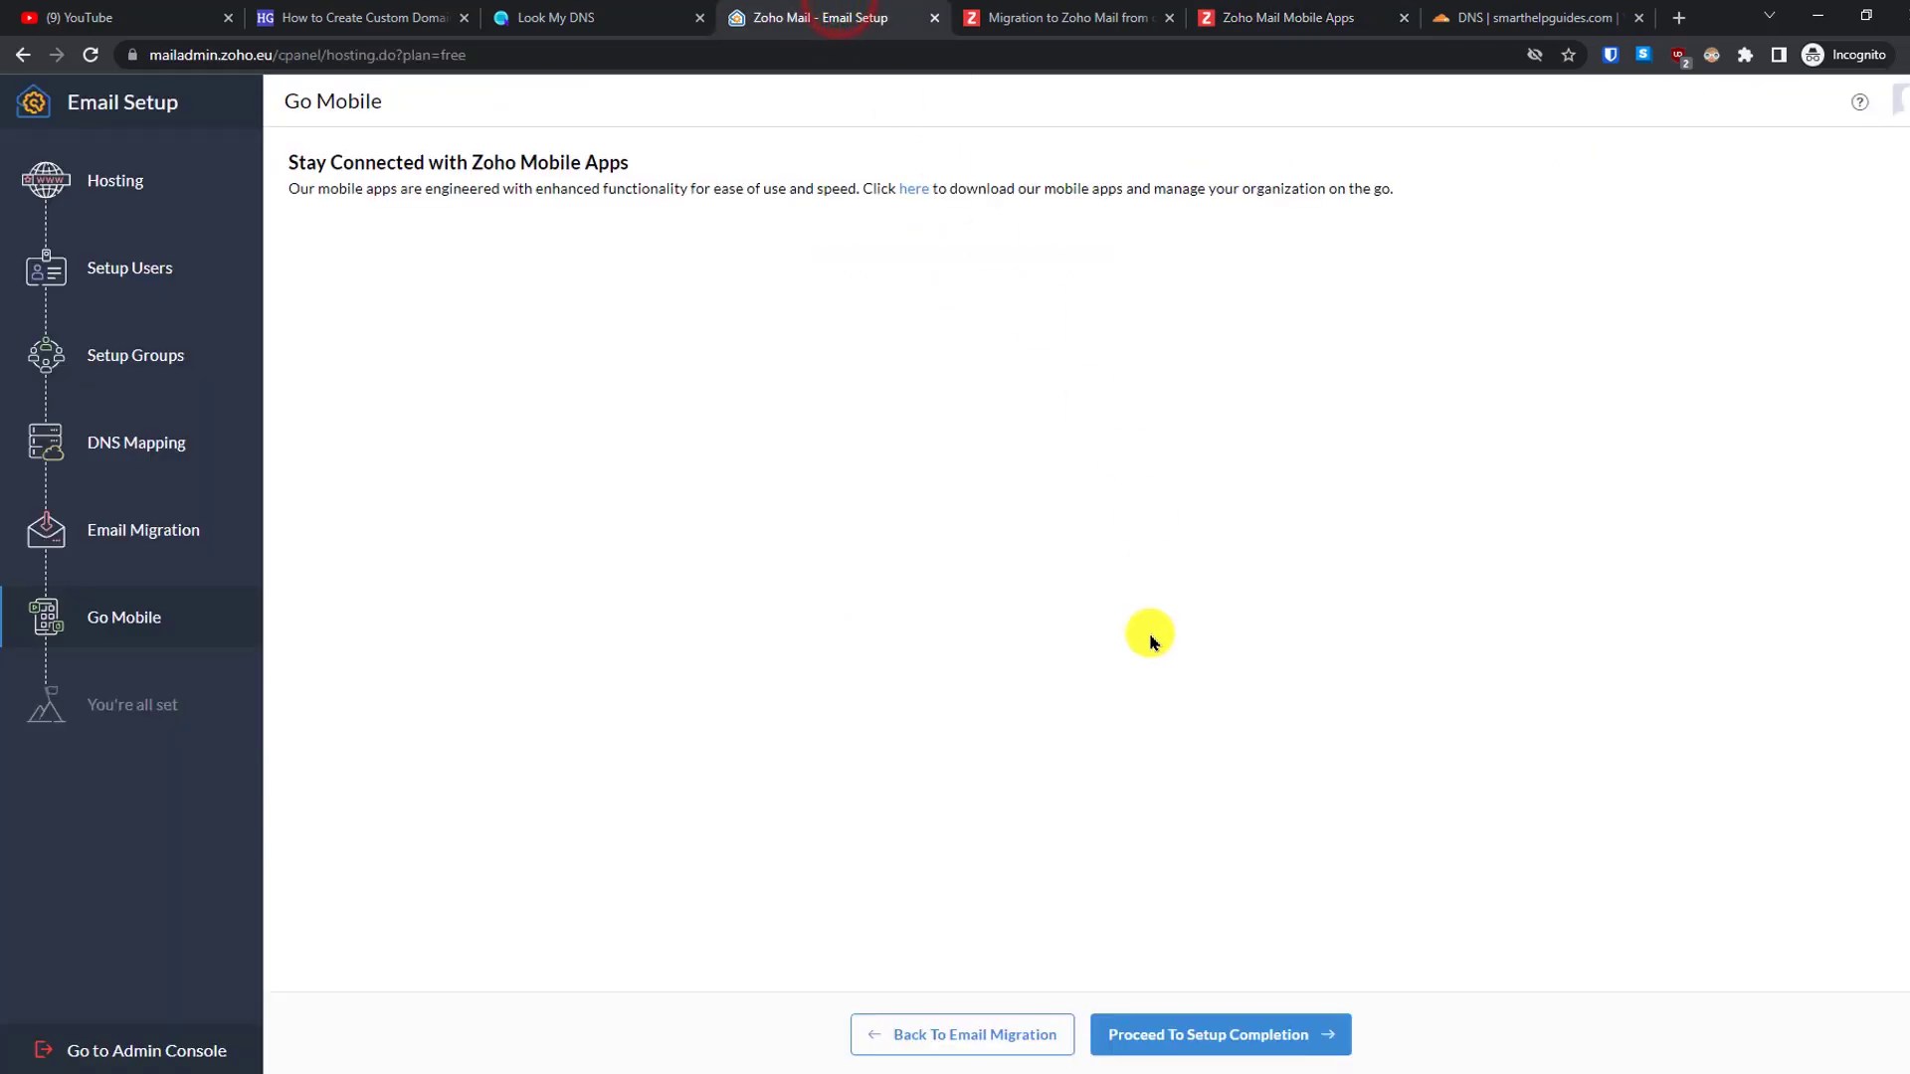
left_click(1268, 1040)
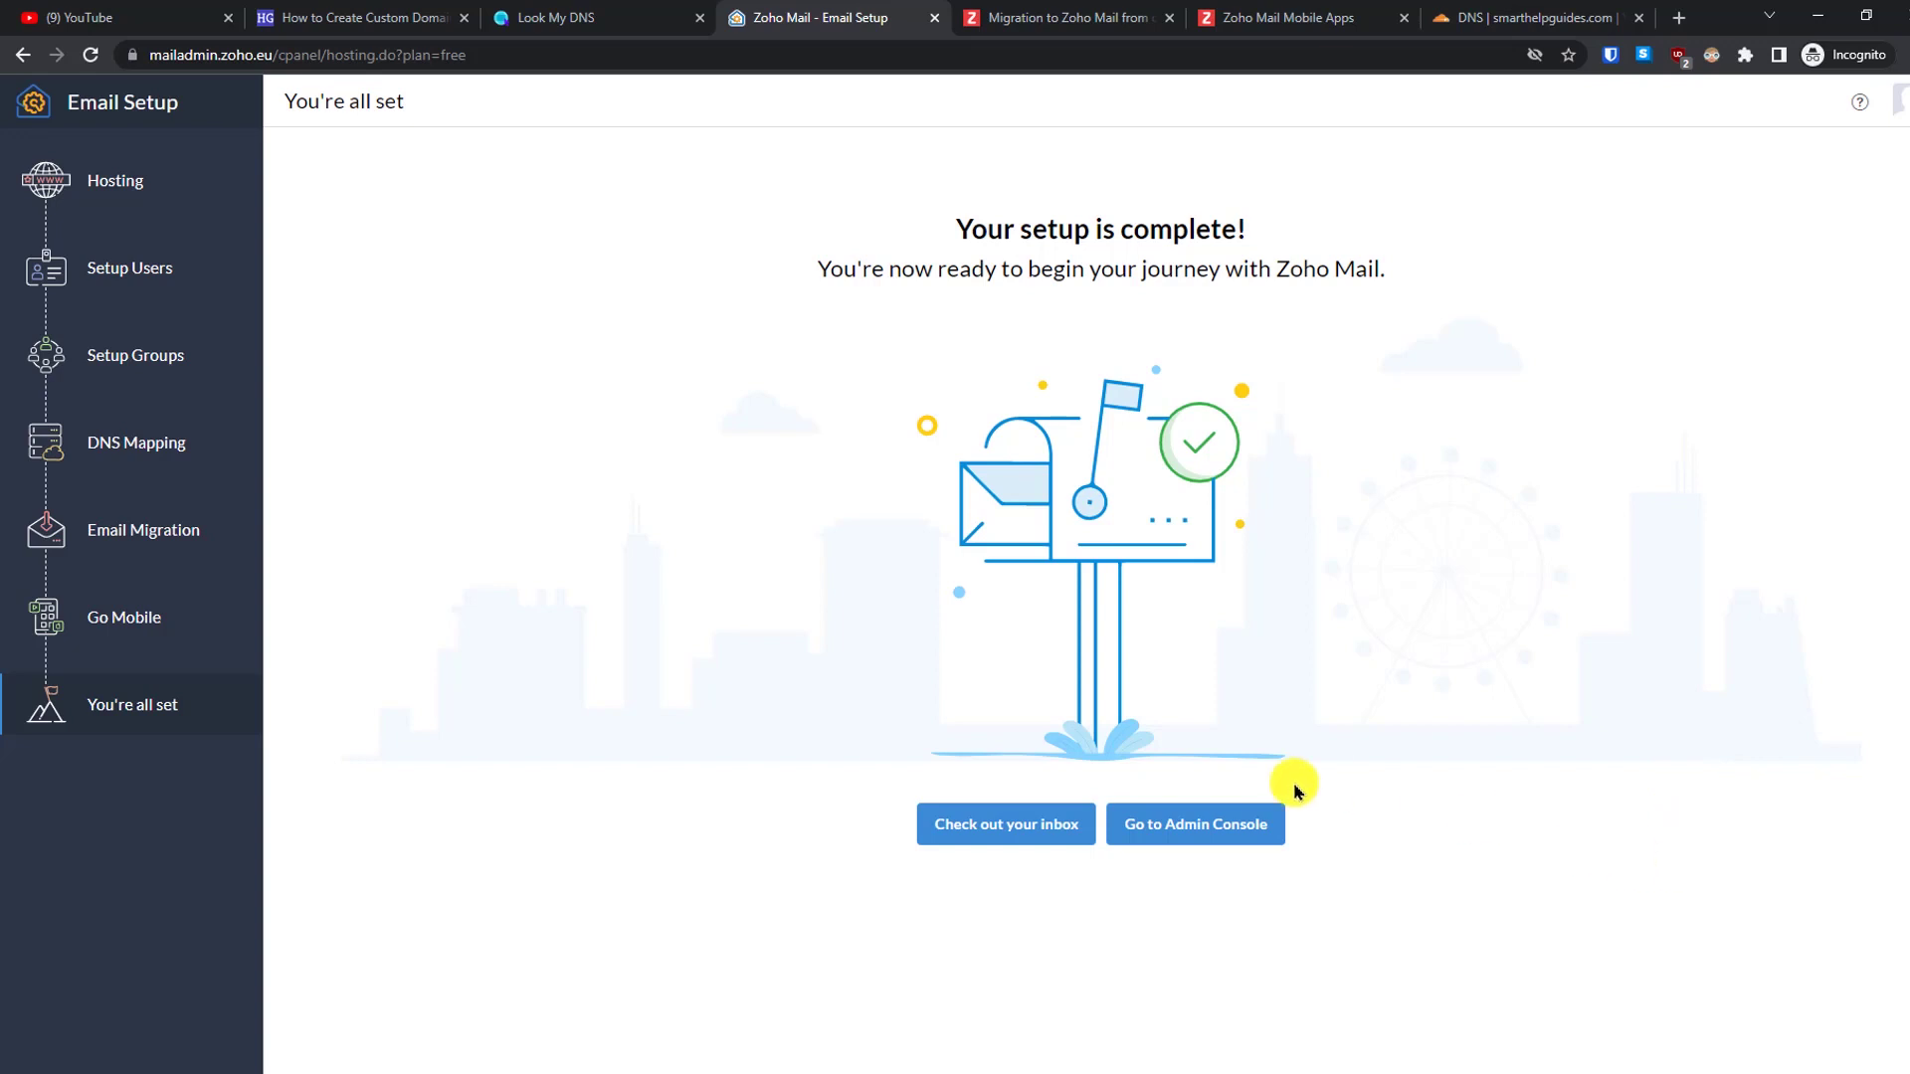
- Enter the Admin Console and go through every tip of the introductory tour until it finishes
left_click(1230, 839)
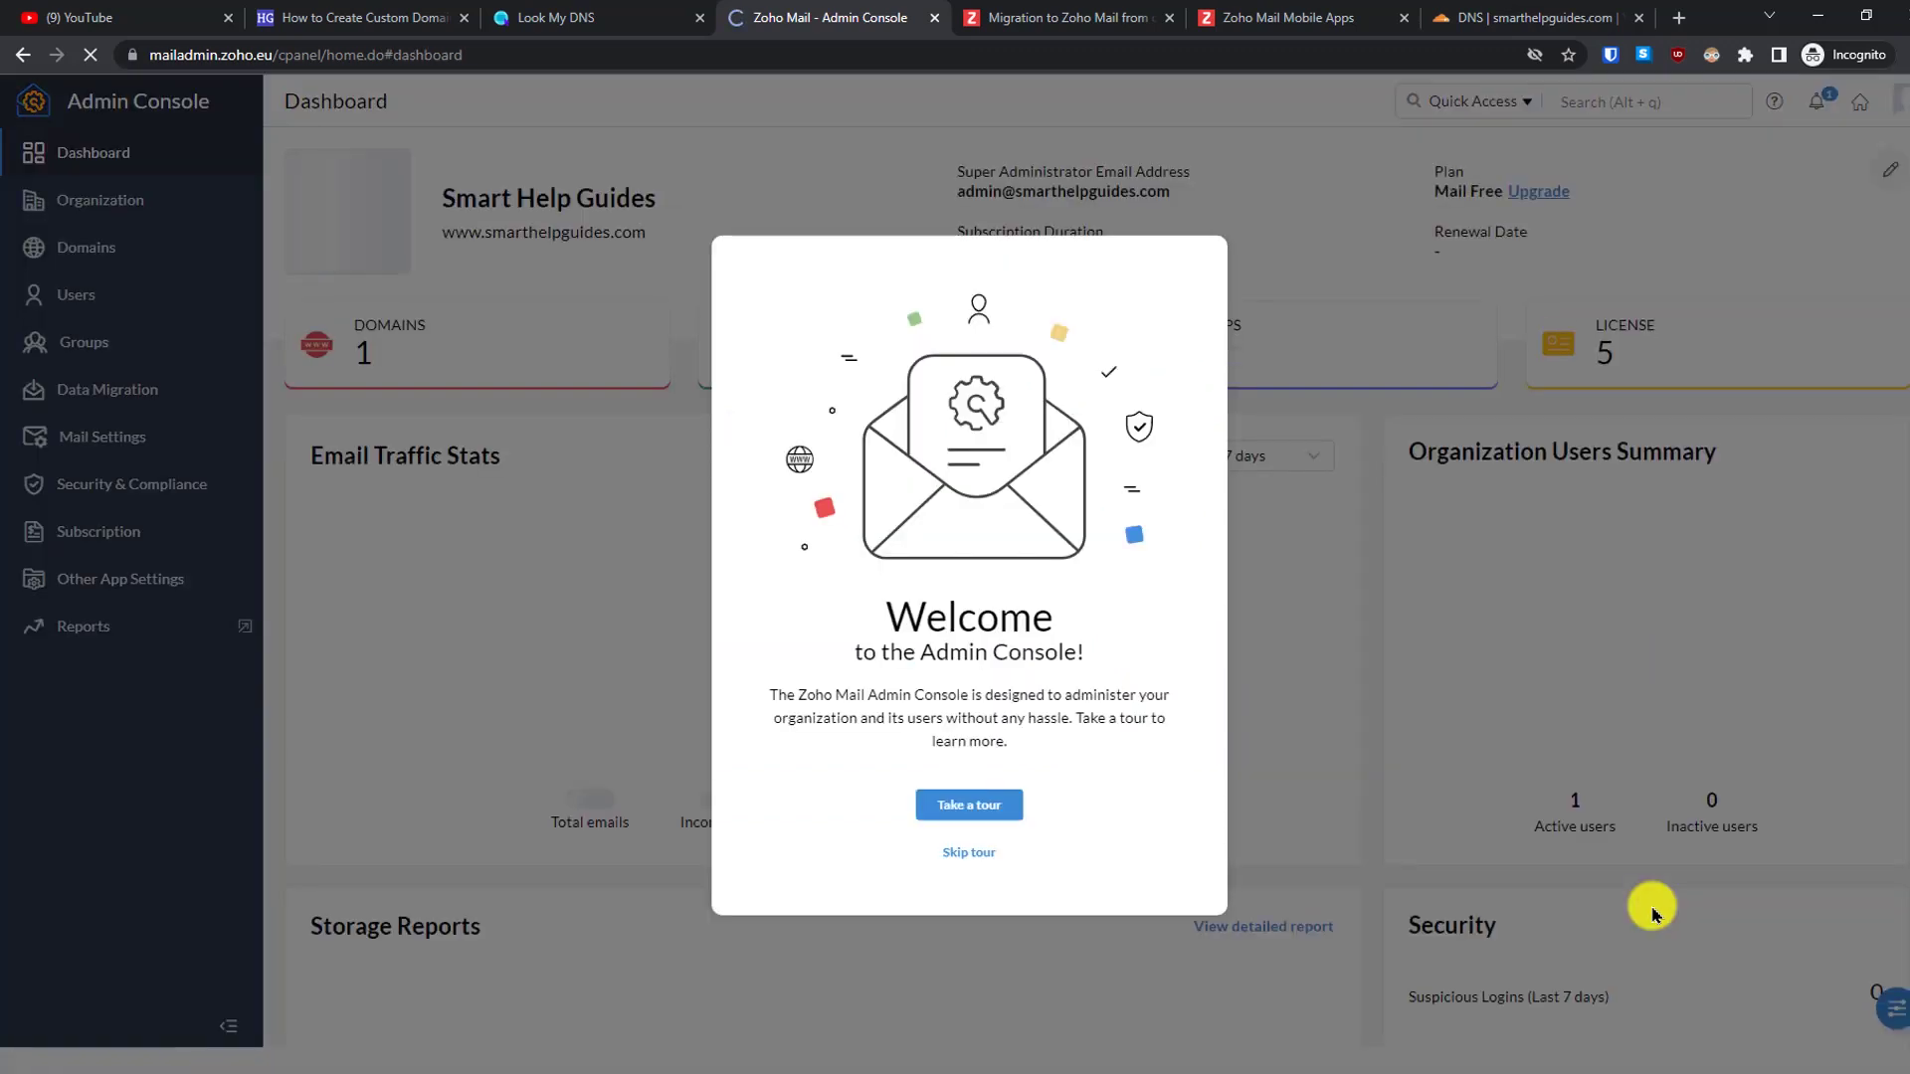
left_click(970, 806)
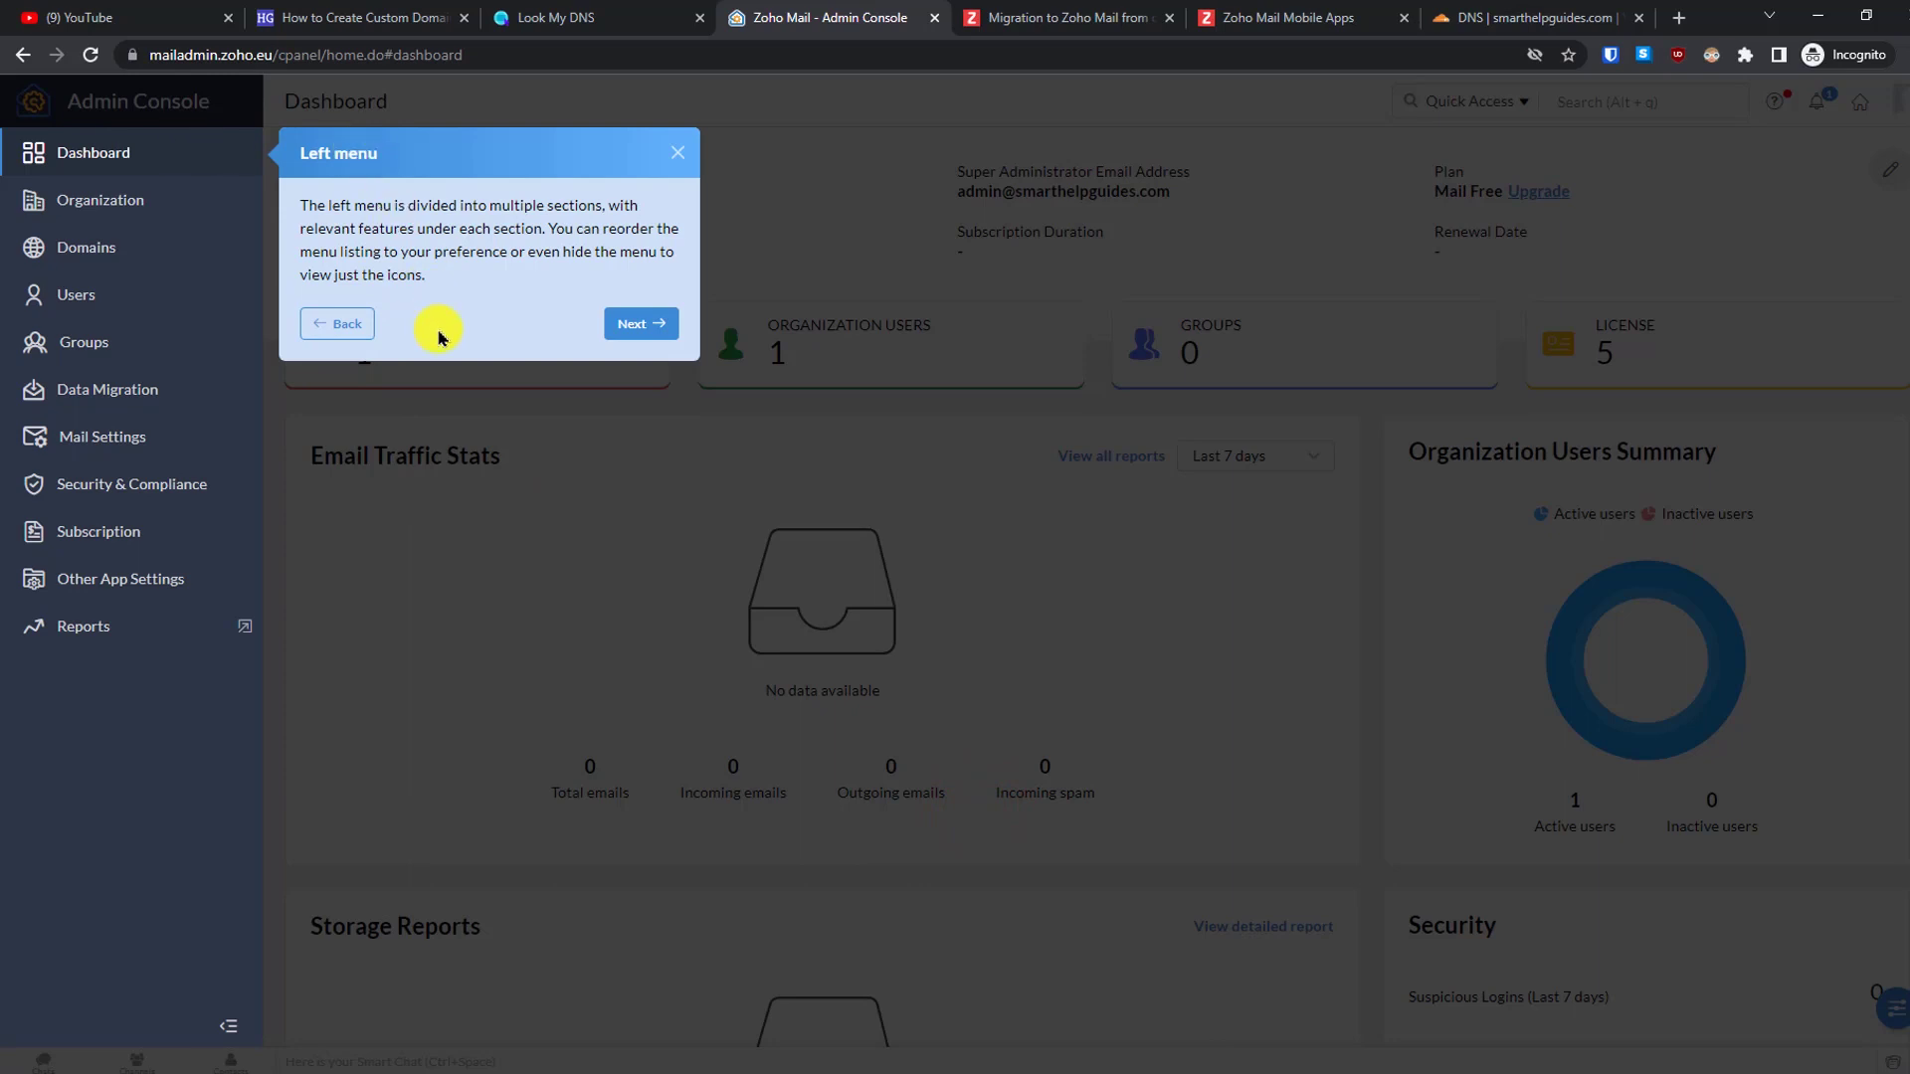
left_click(617, 329)
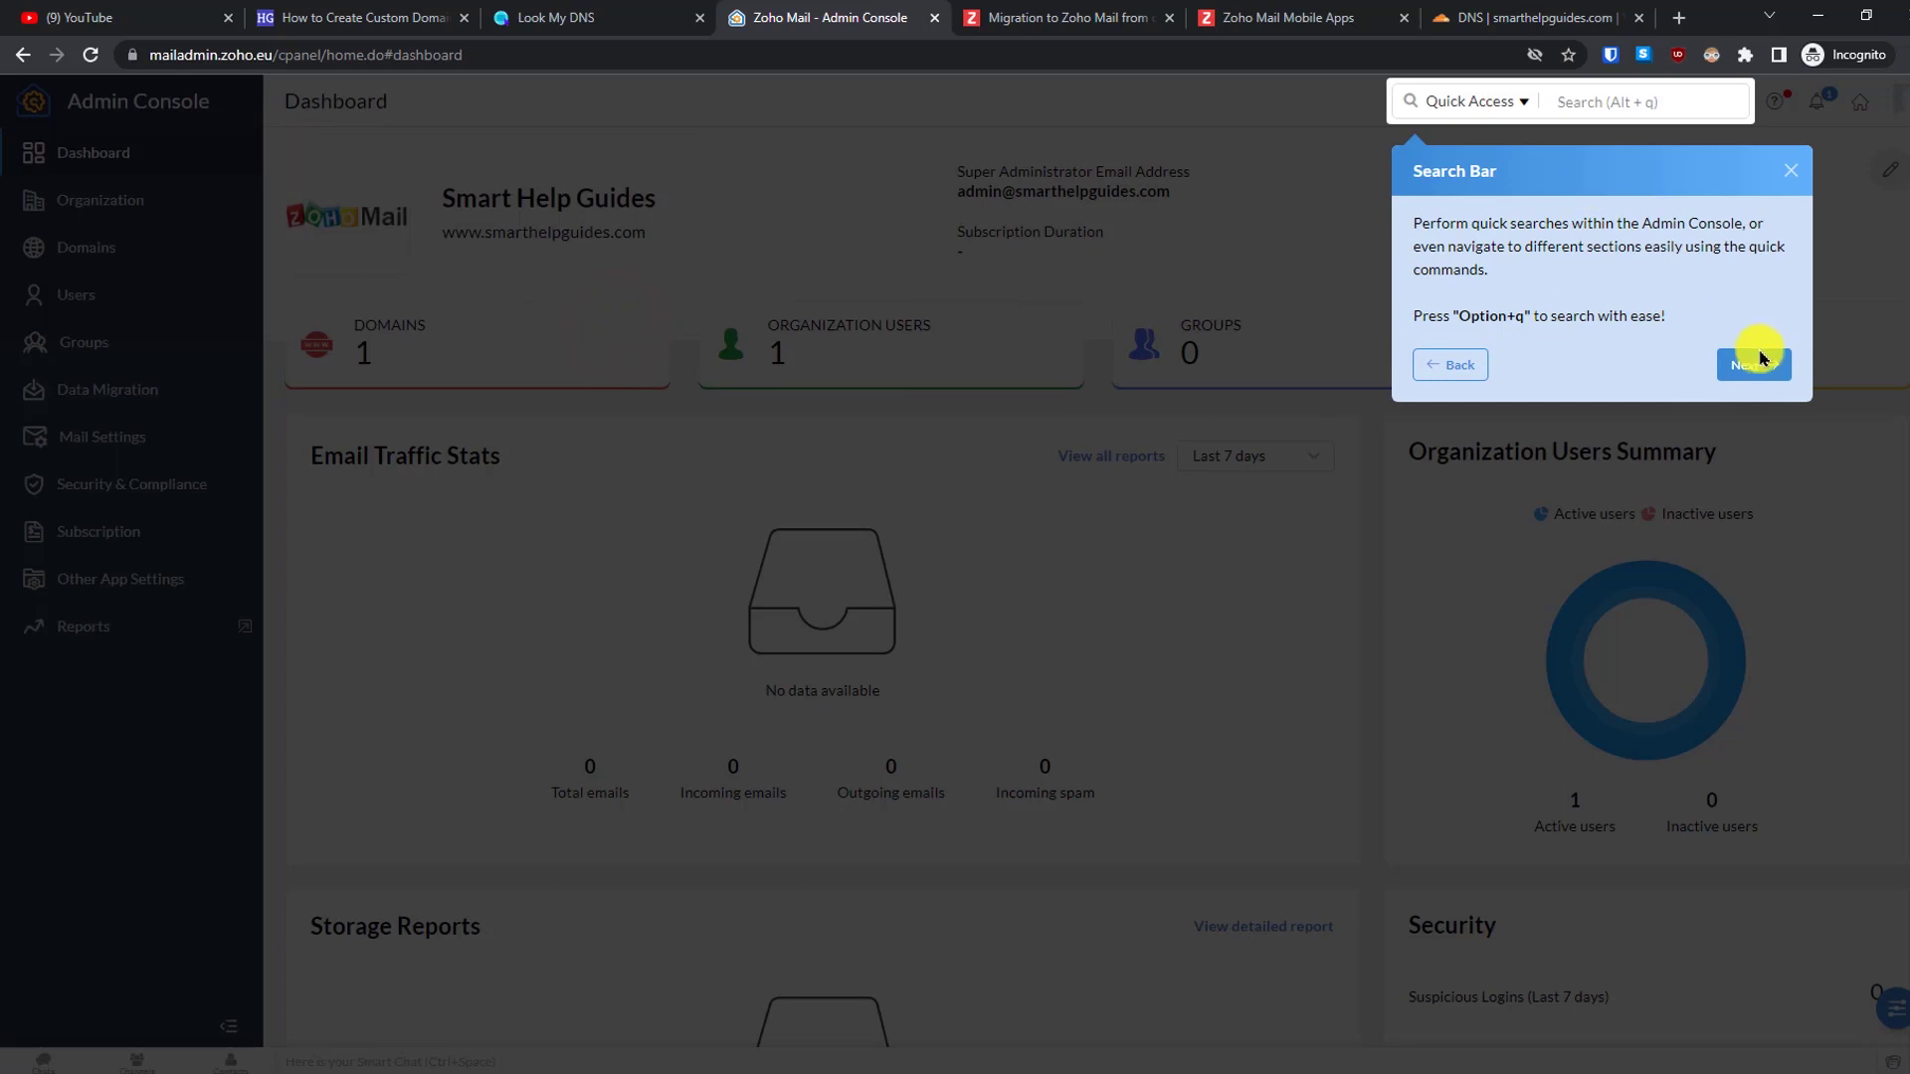
left_click(1756, 364)
left_click(1253, 489)
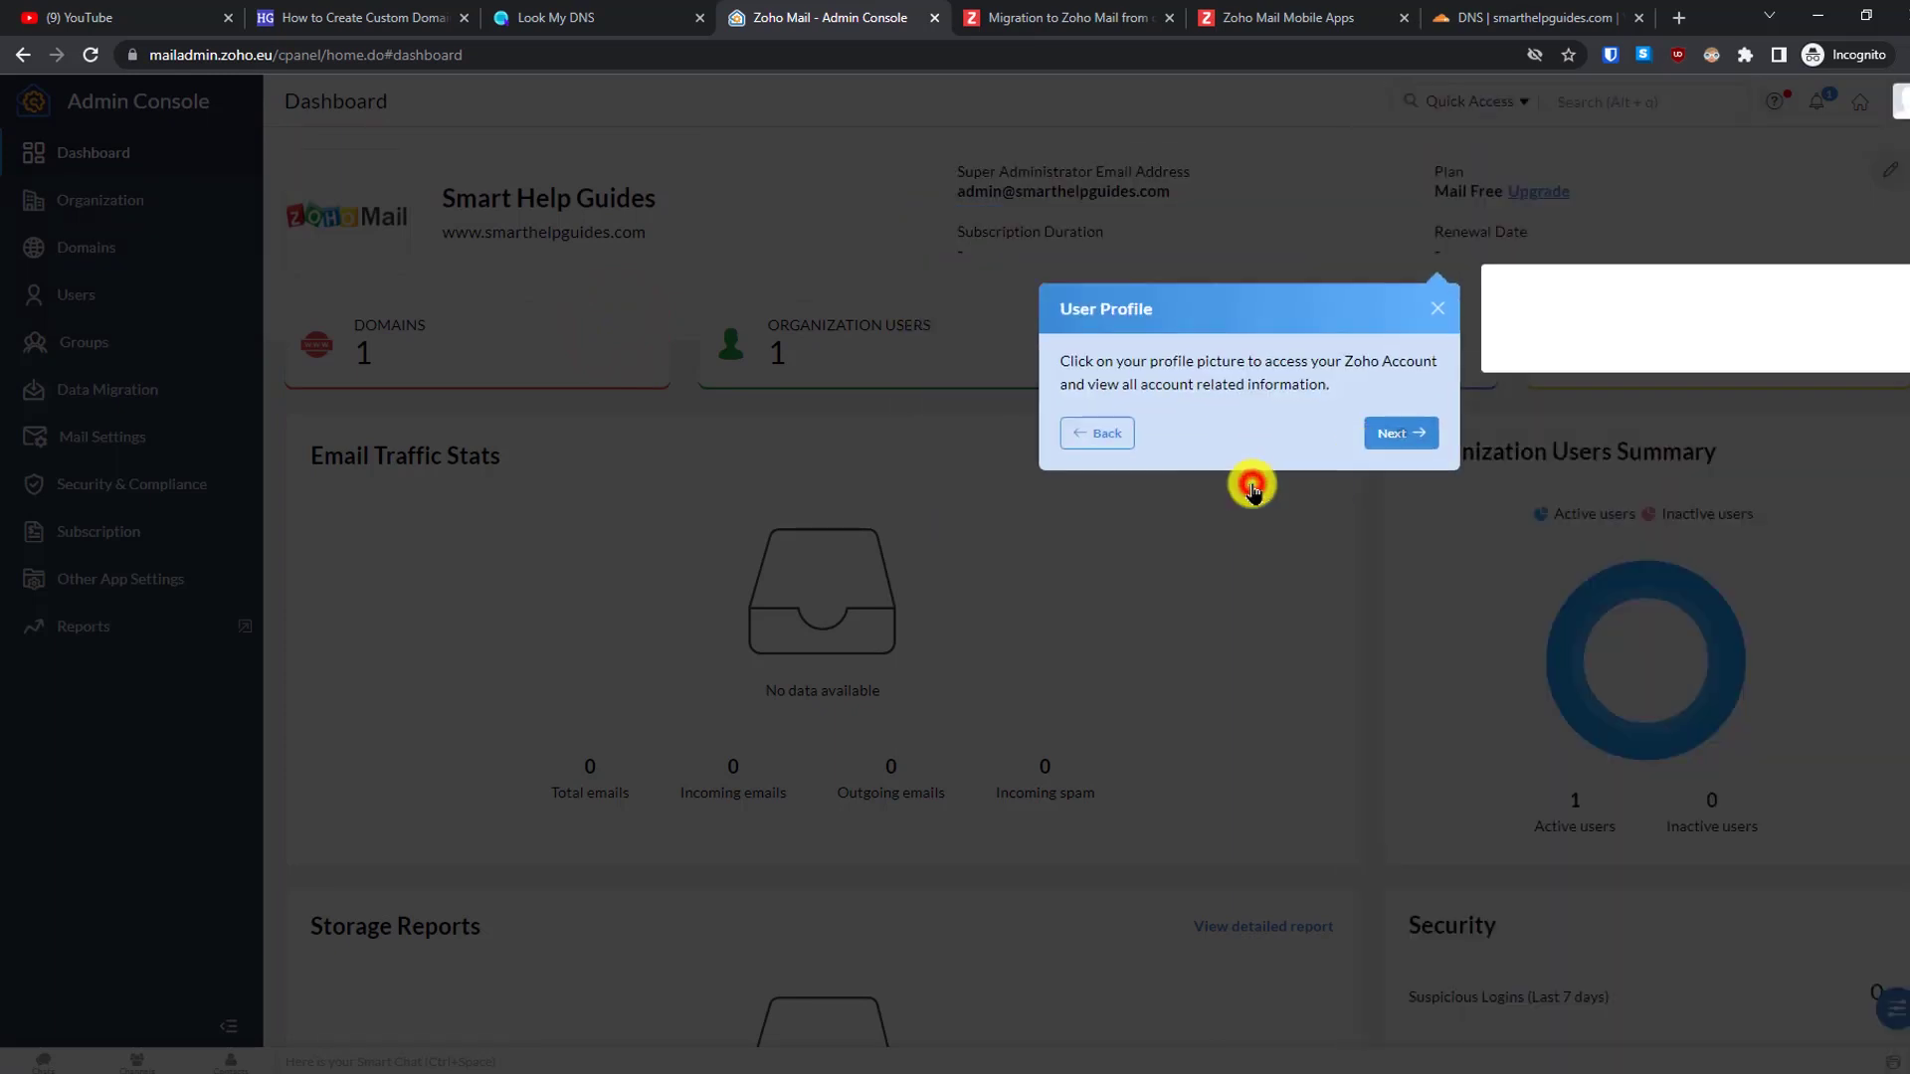
left_click(1875, 295)
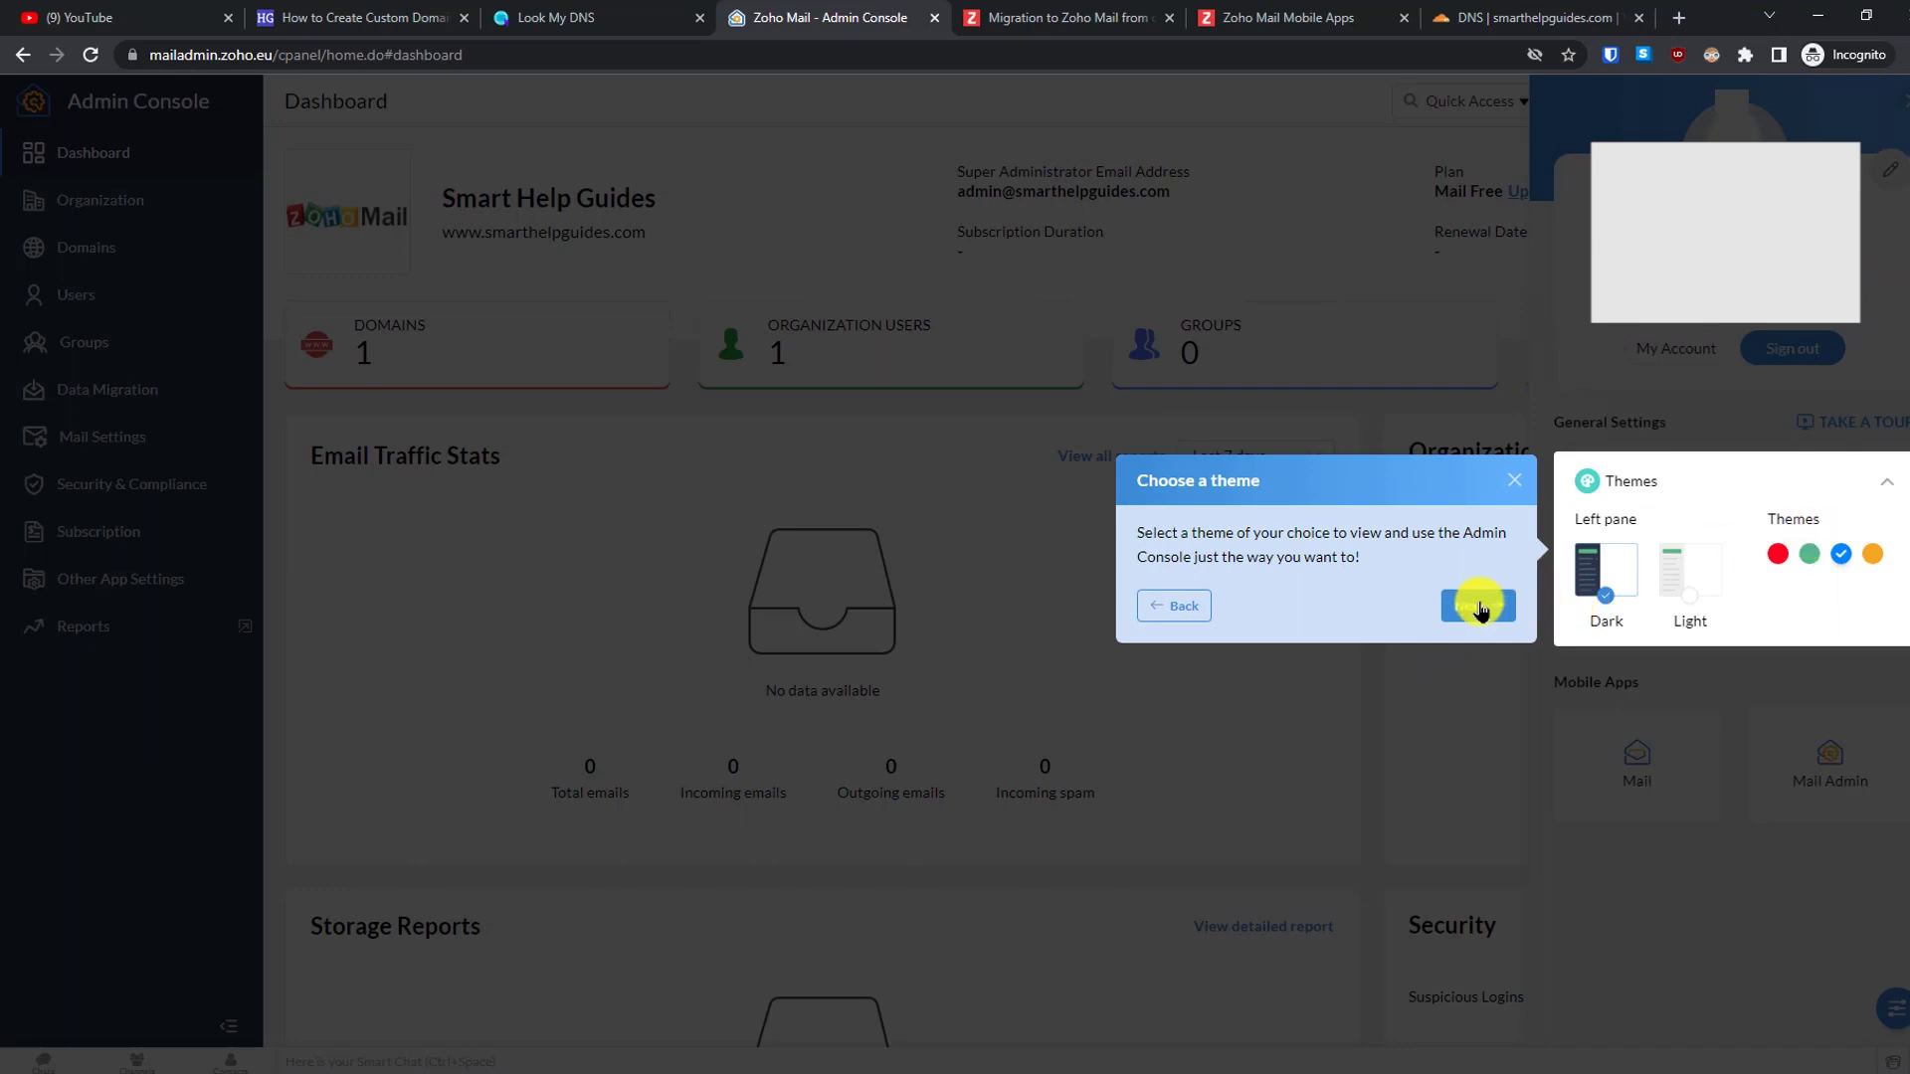
left_click(1477, 606)
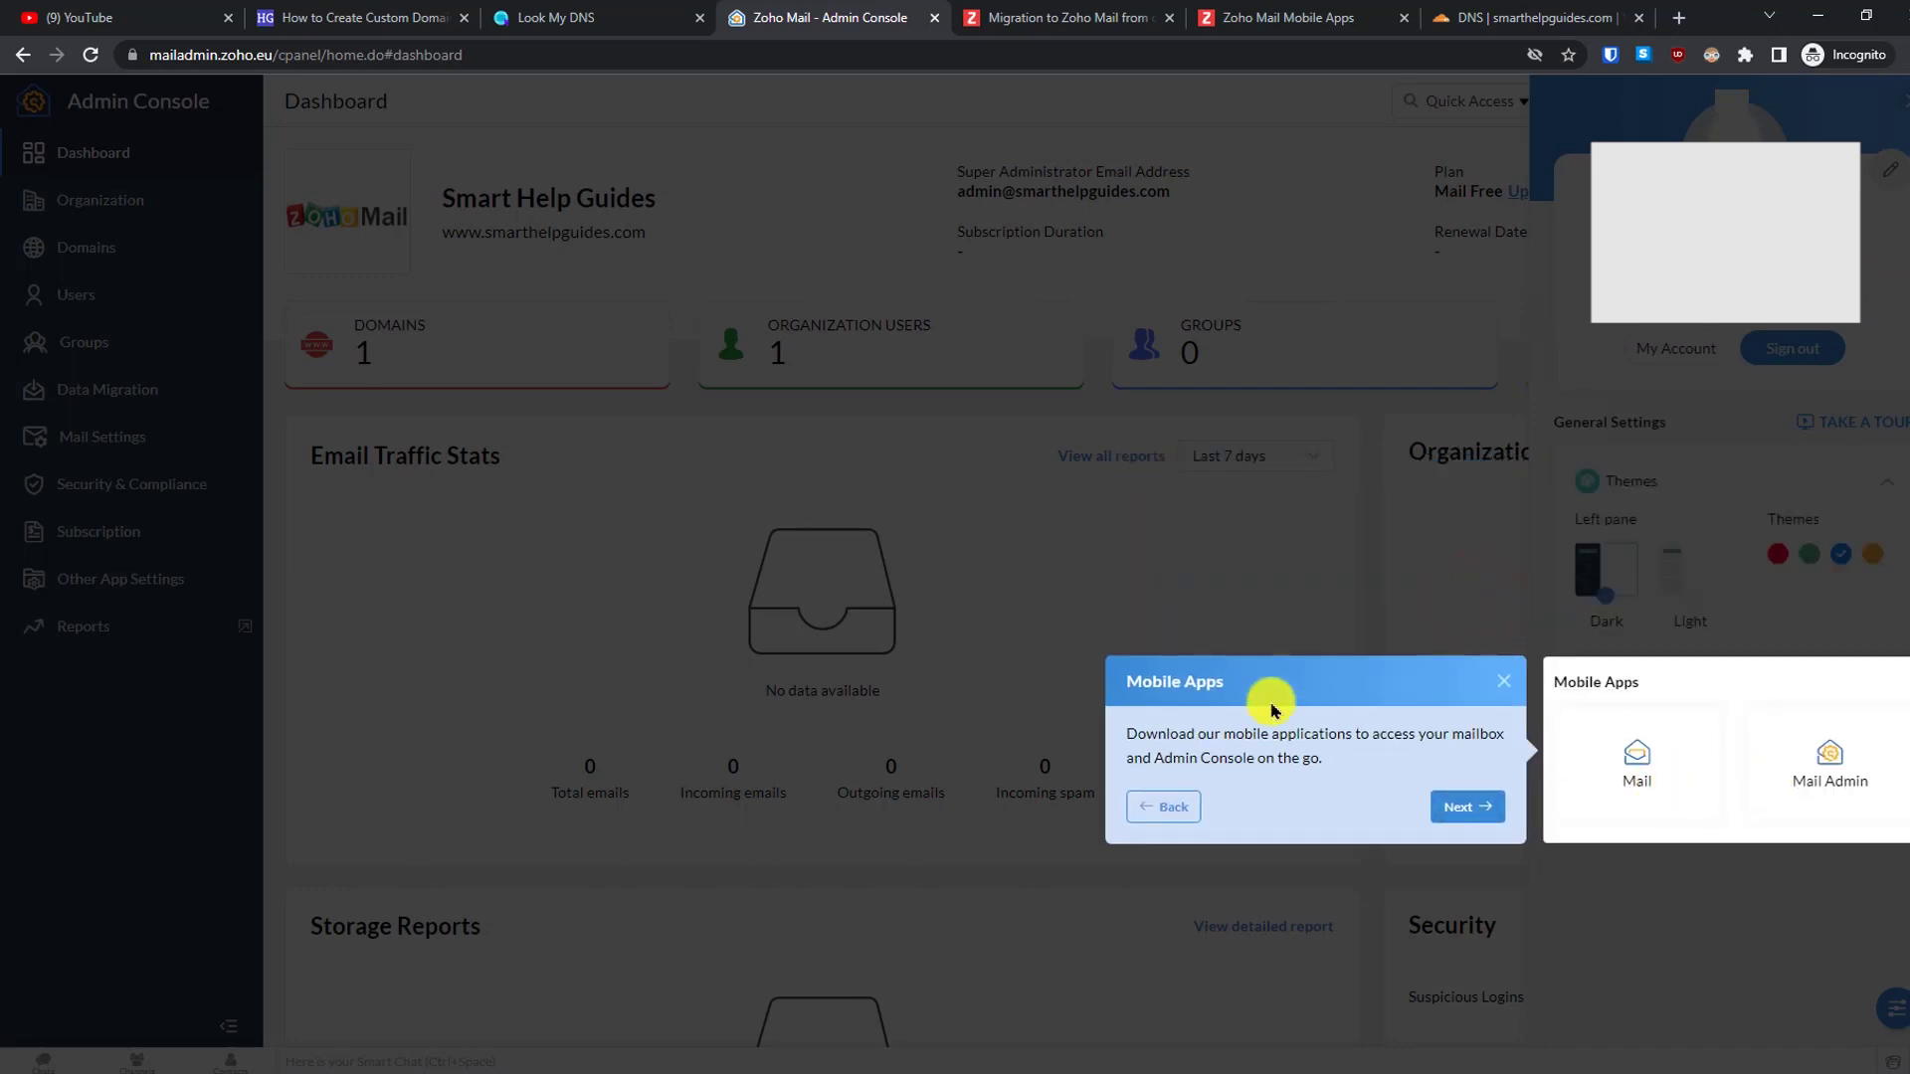
left_click(1453, 816)
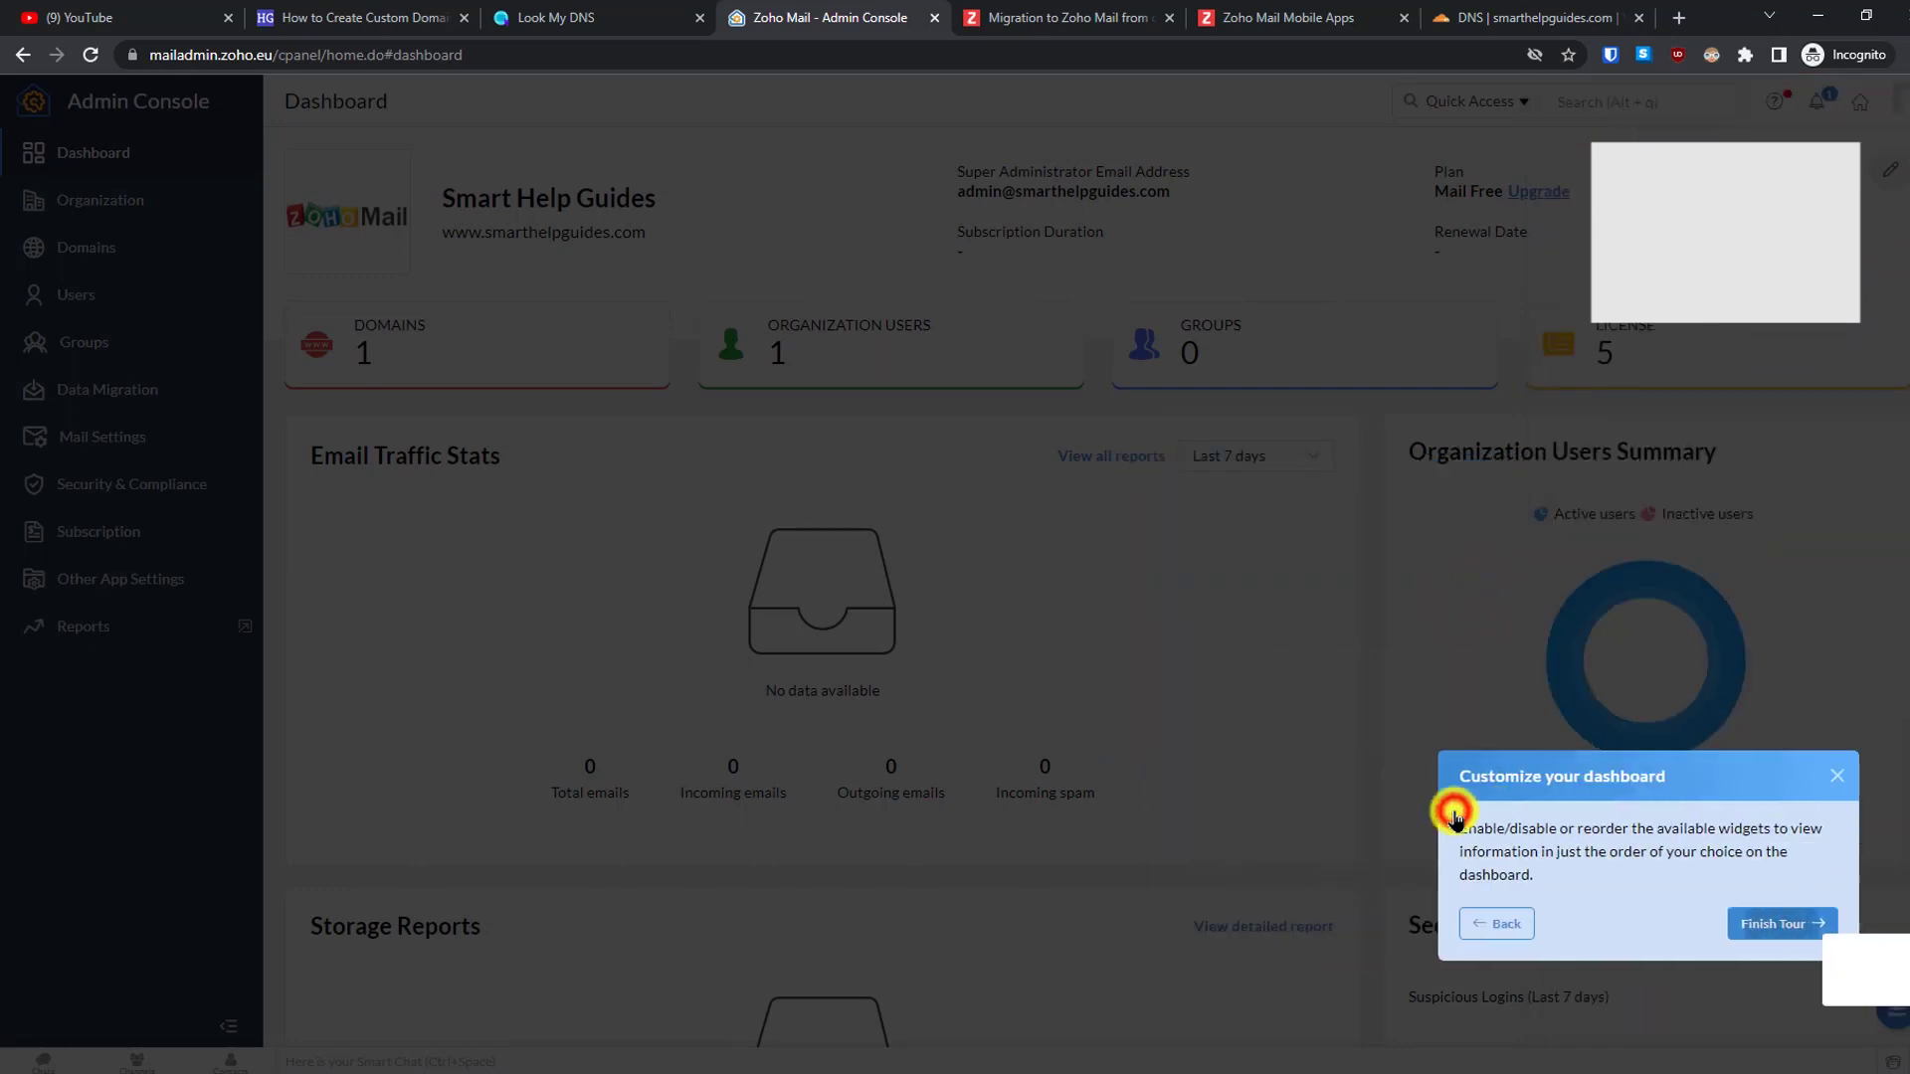
left_click(1841, 938)
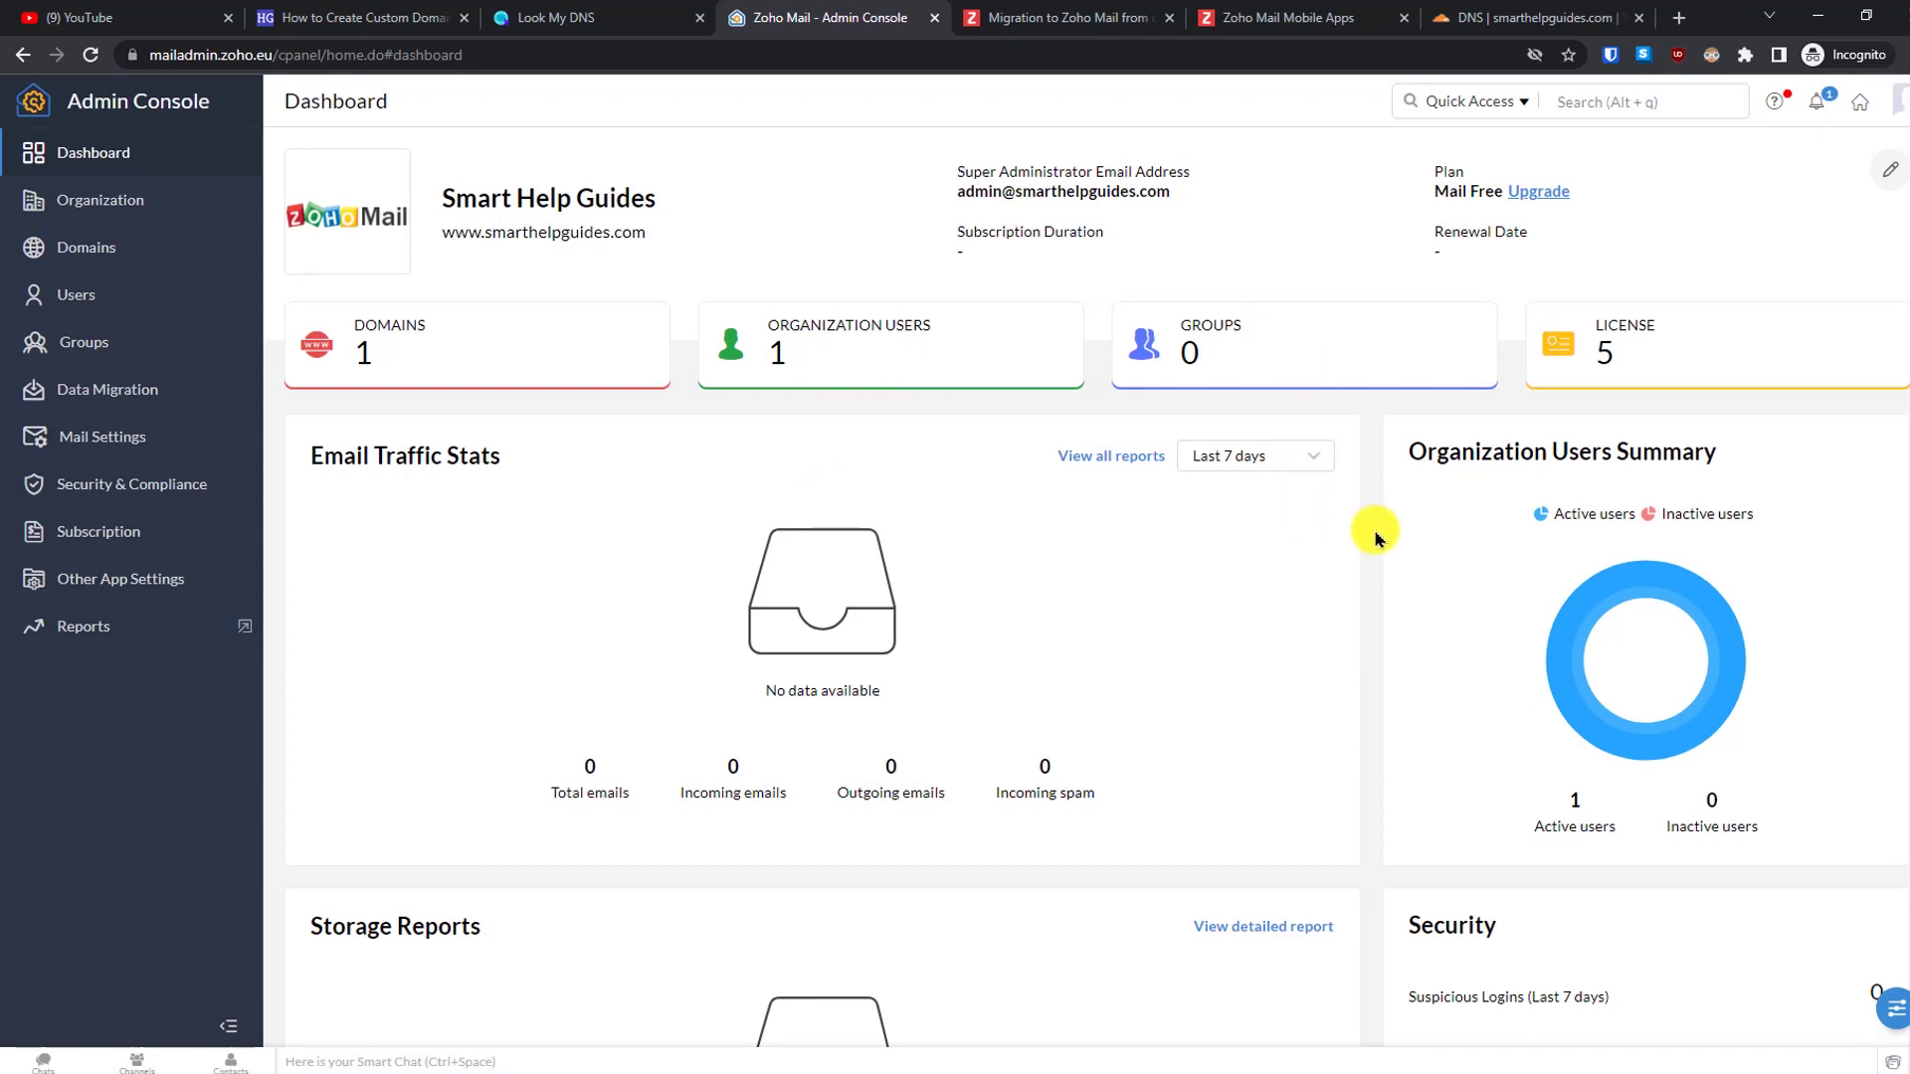
scroll(1791, 397, "down", 6)
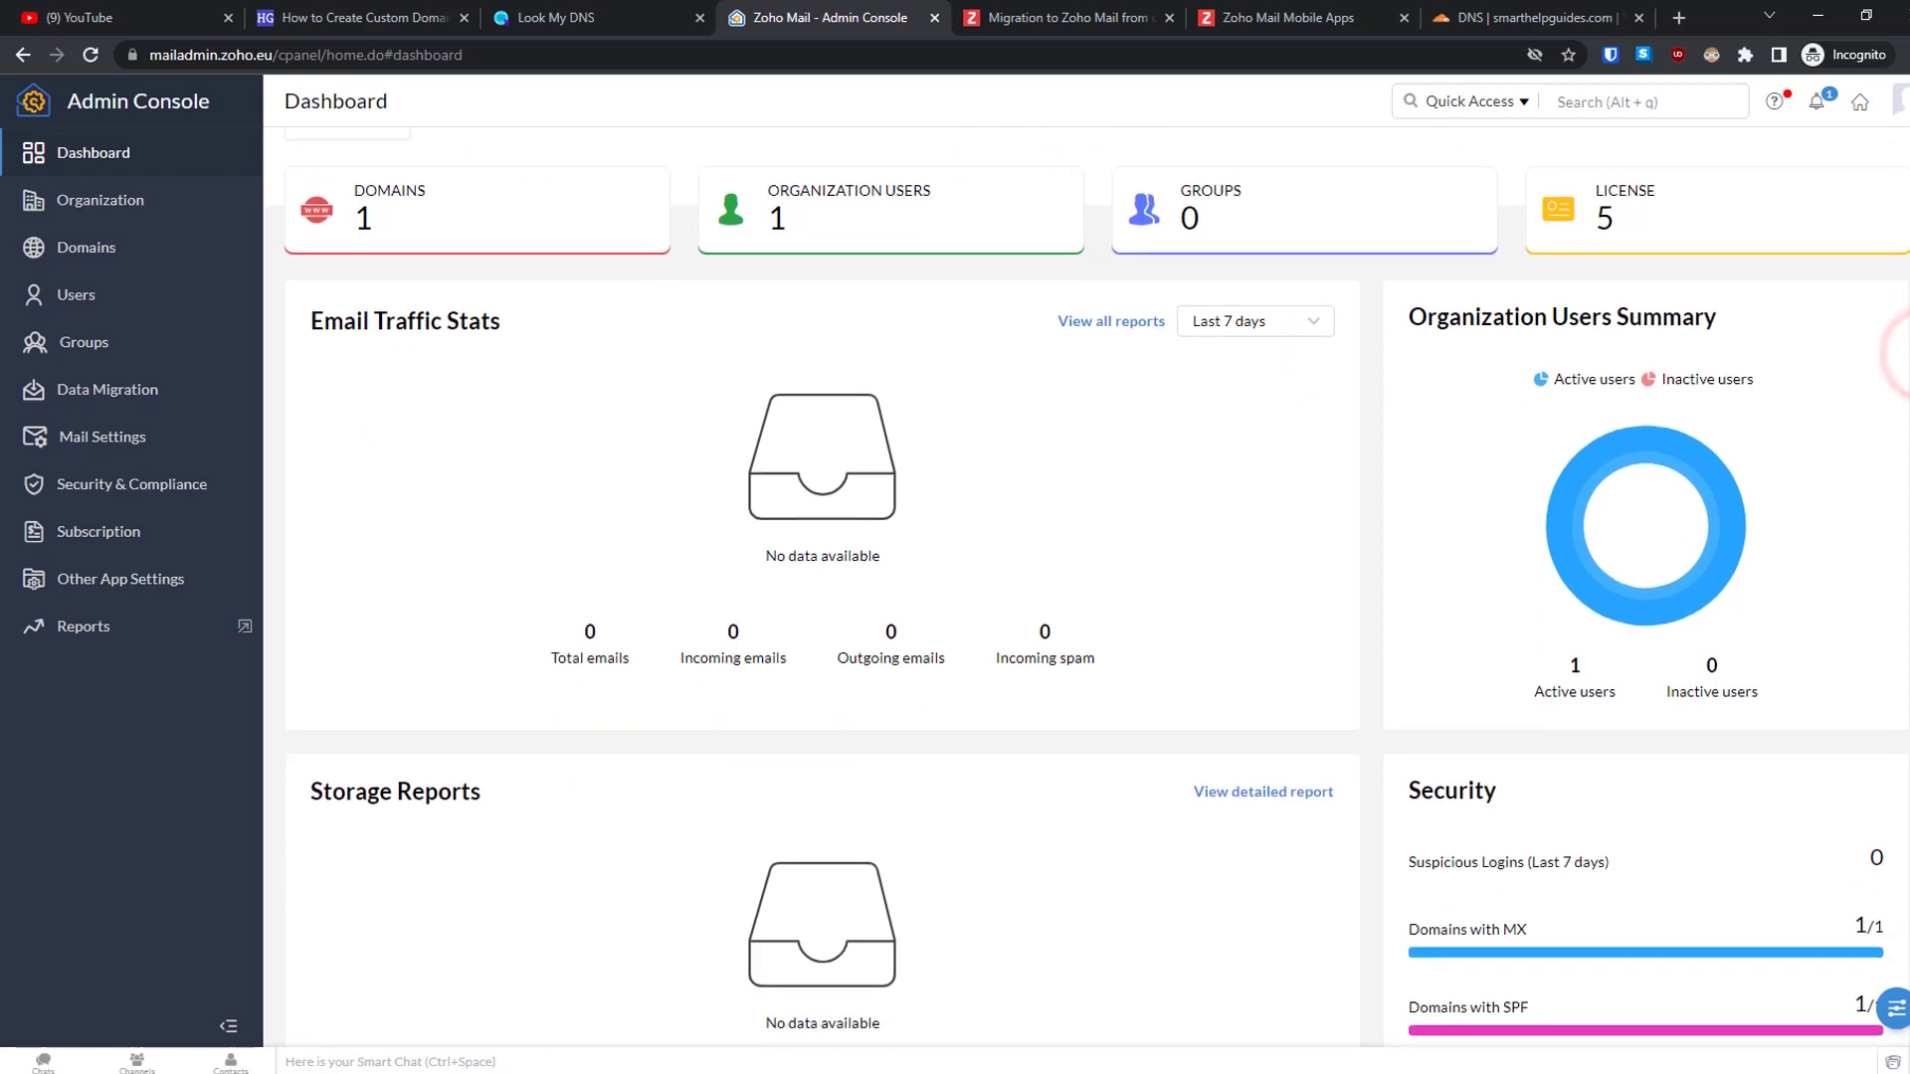
scroll(1701, 436, "up", 6)
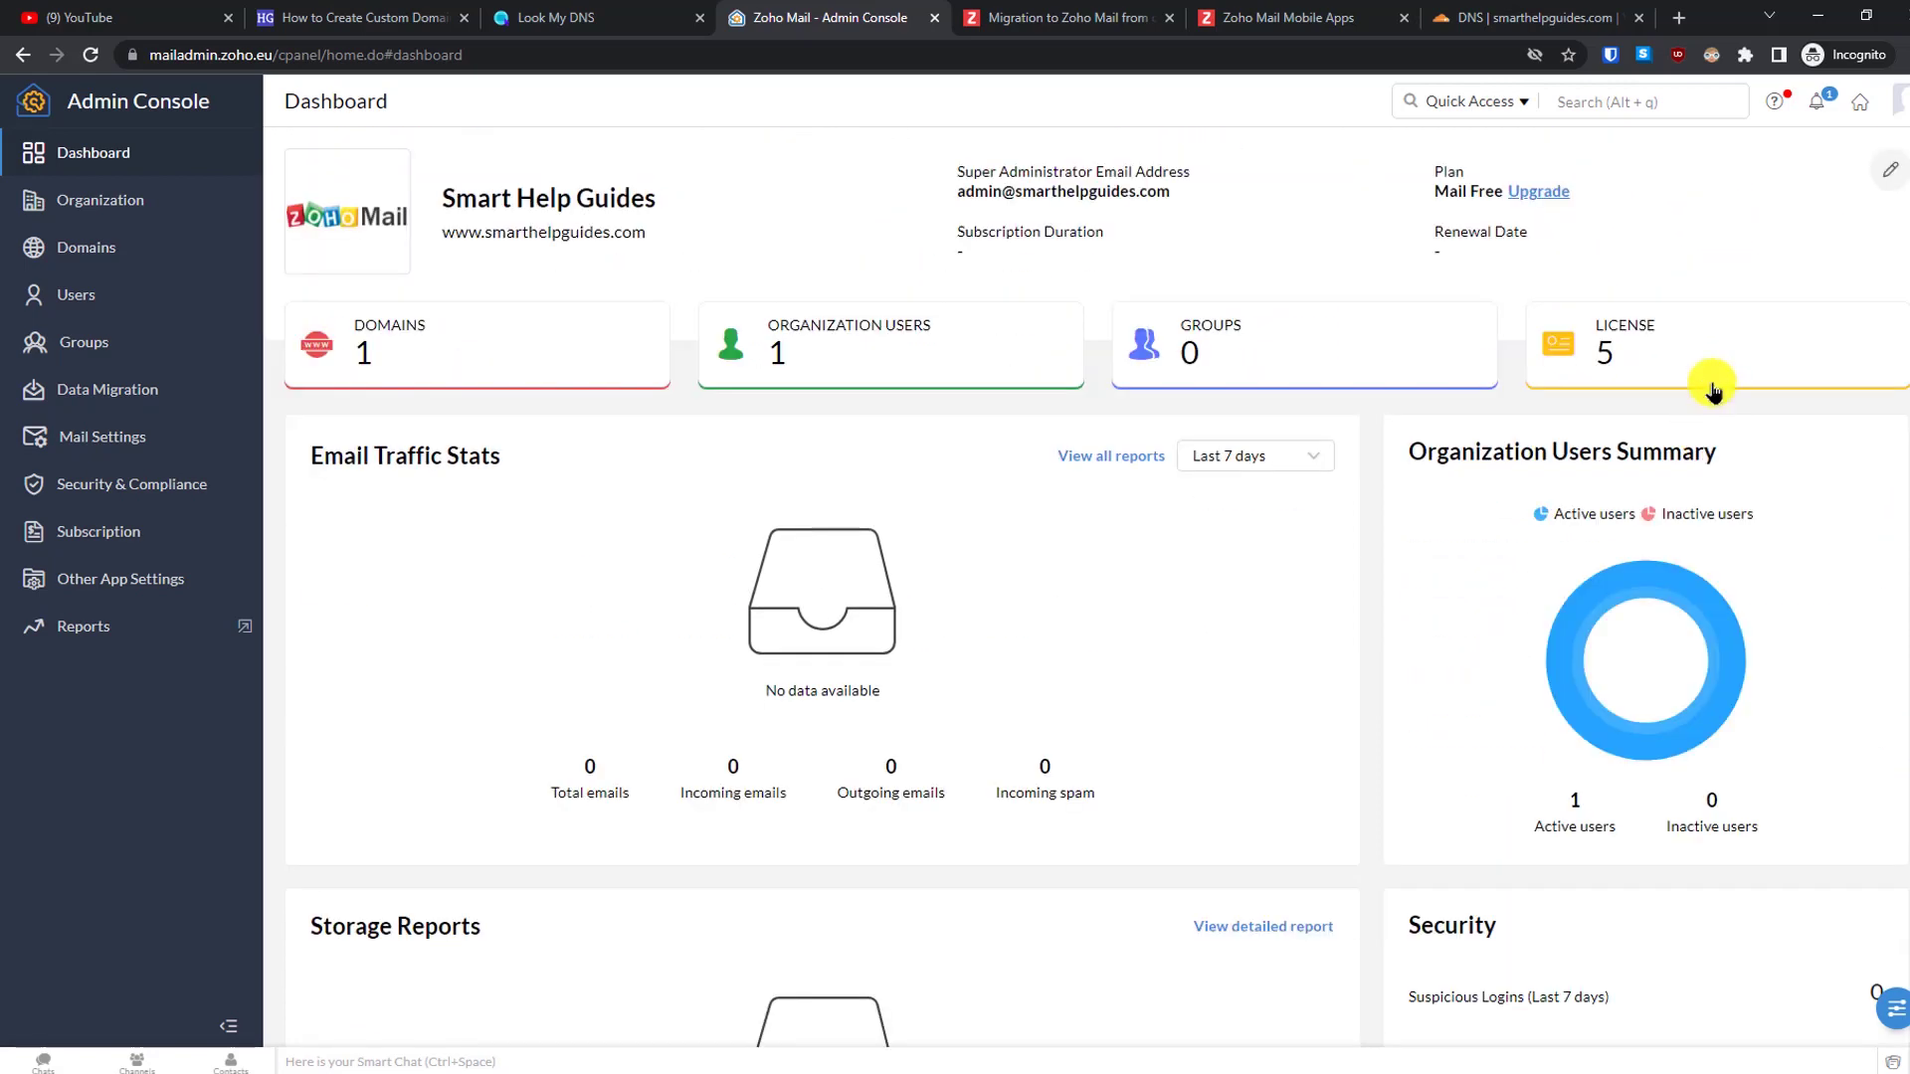
- Open the Zoho Mail inbox and skip through the onboarding slides to dismiss them
left_click(1852, 110)
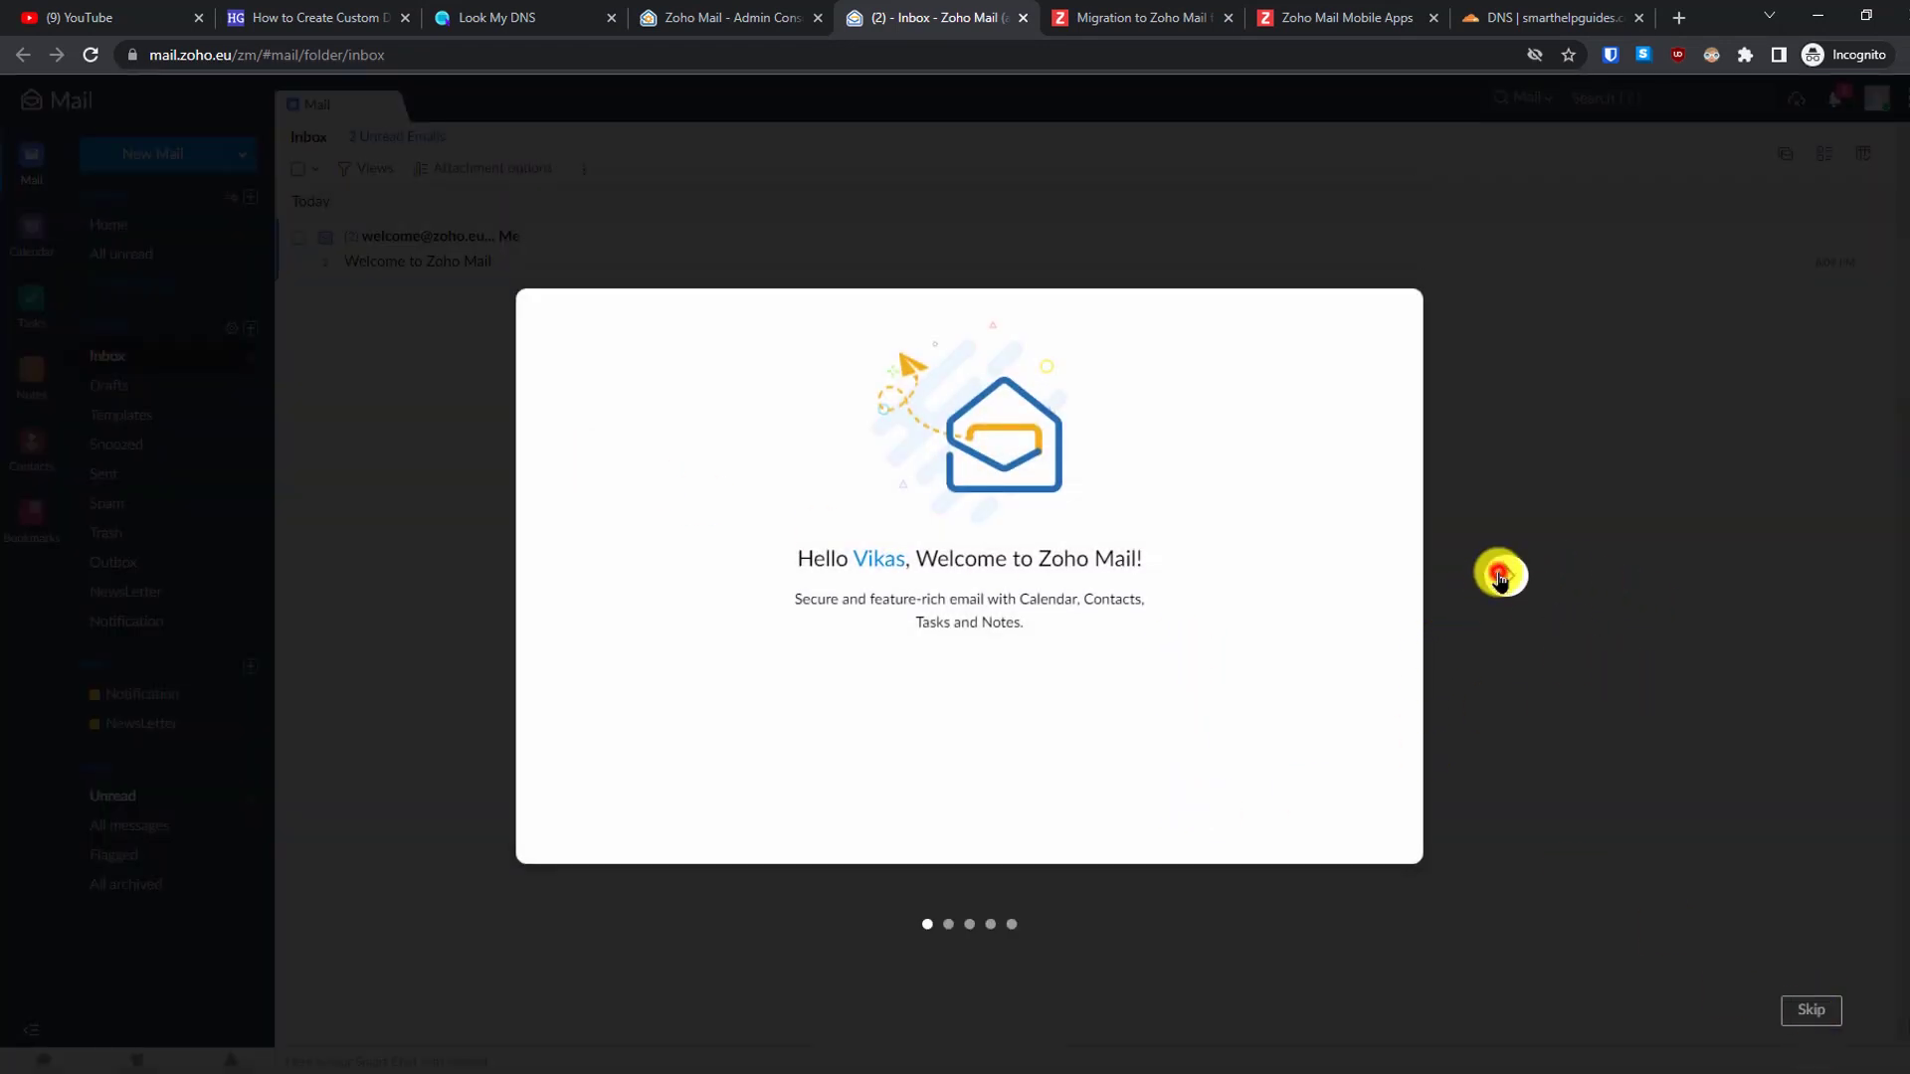
left_click(1504, 575)
left_click(1502, 576)
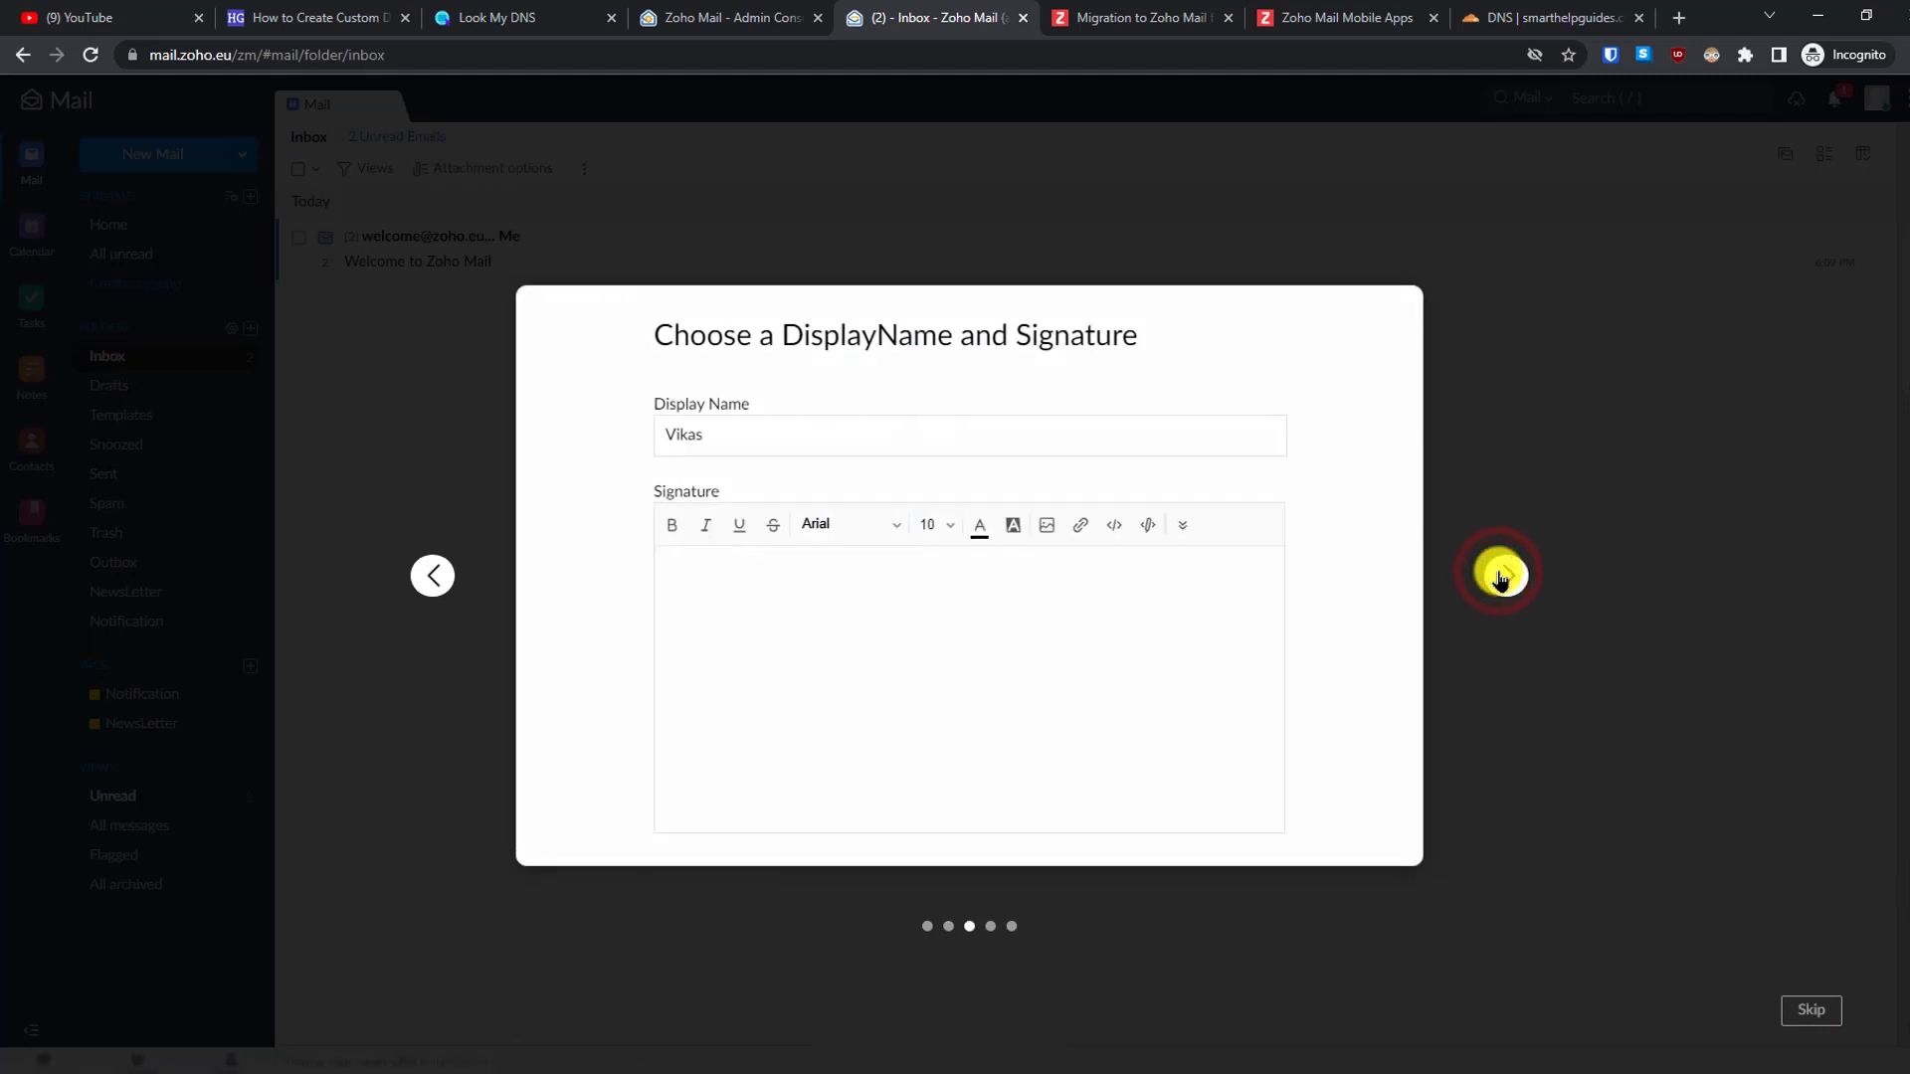
left_click(1502, 579)
left_click(1502, 582)
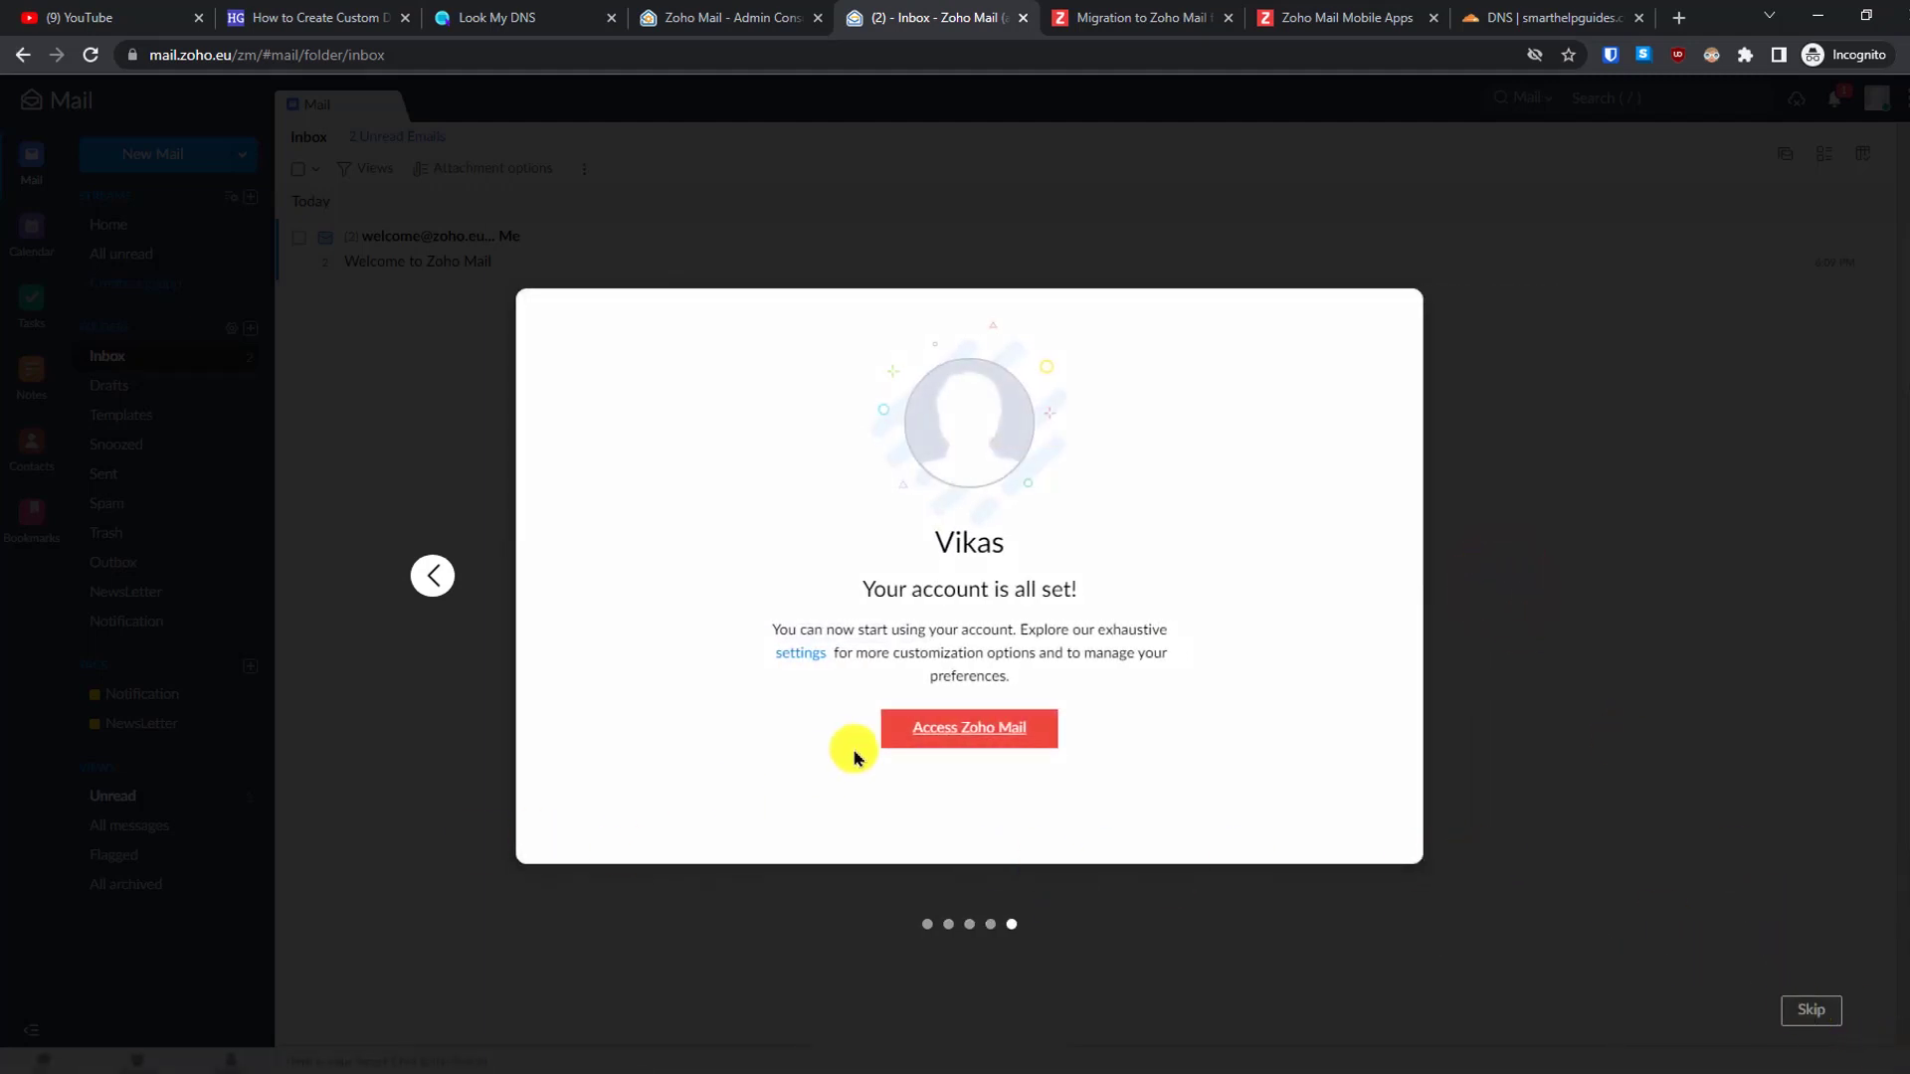
left_click(993, 716)
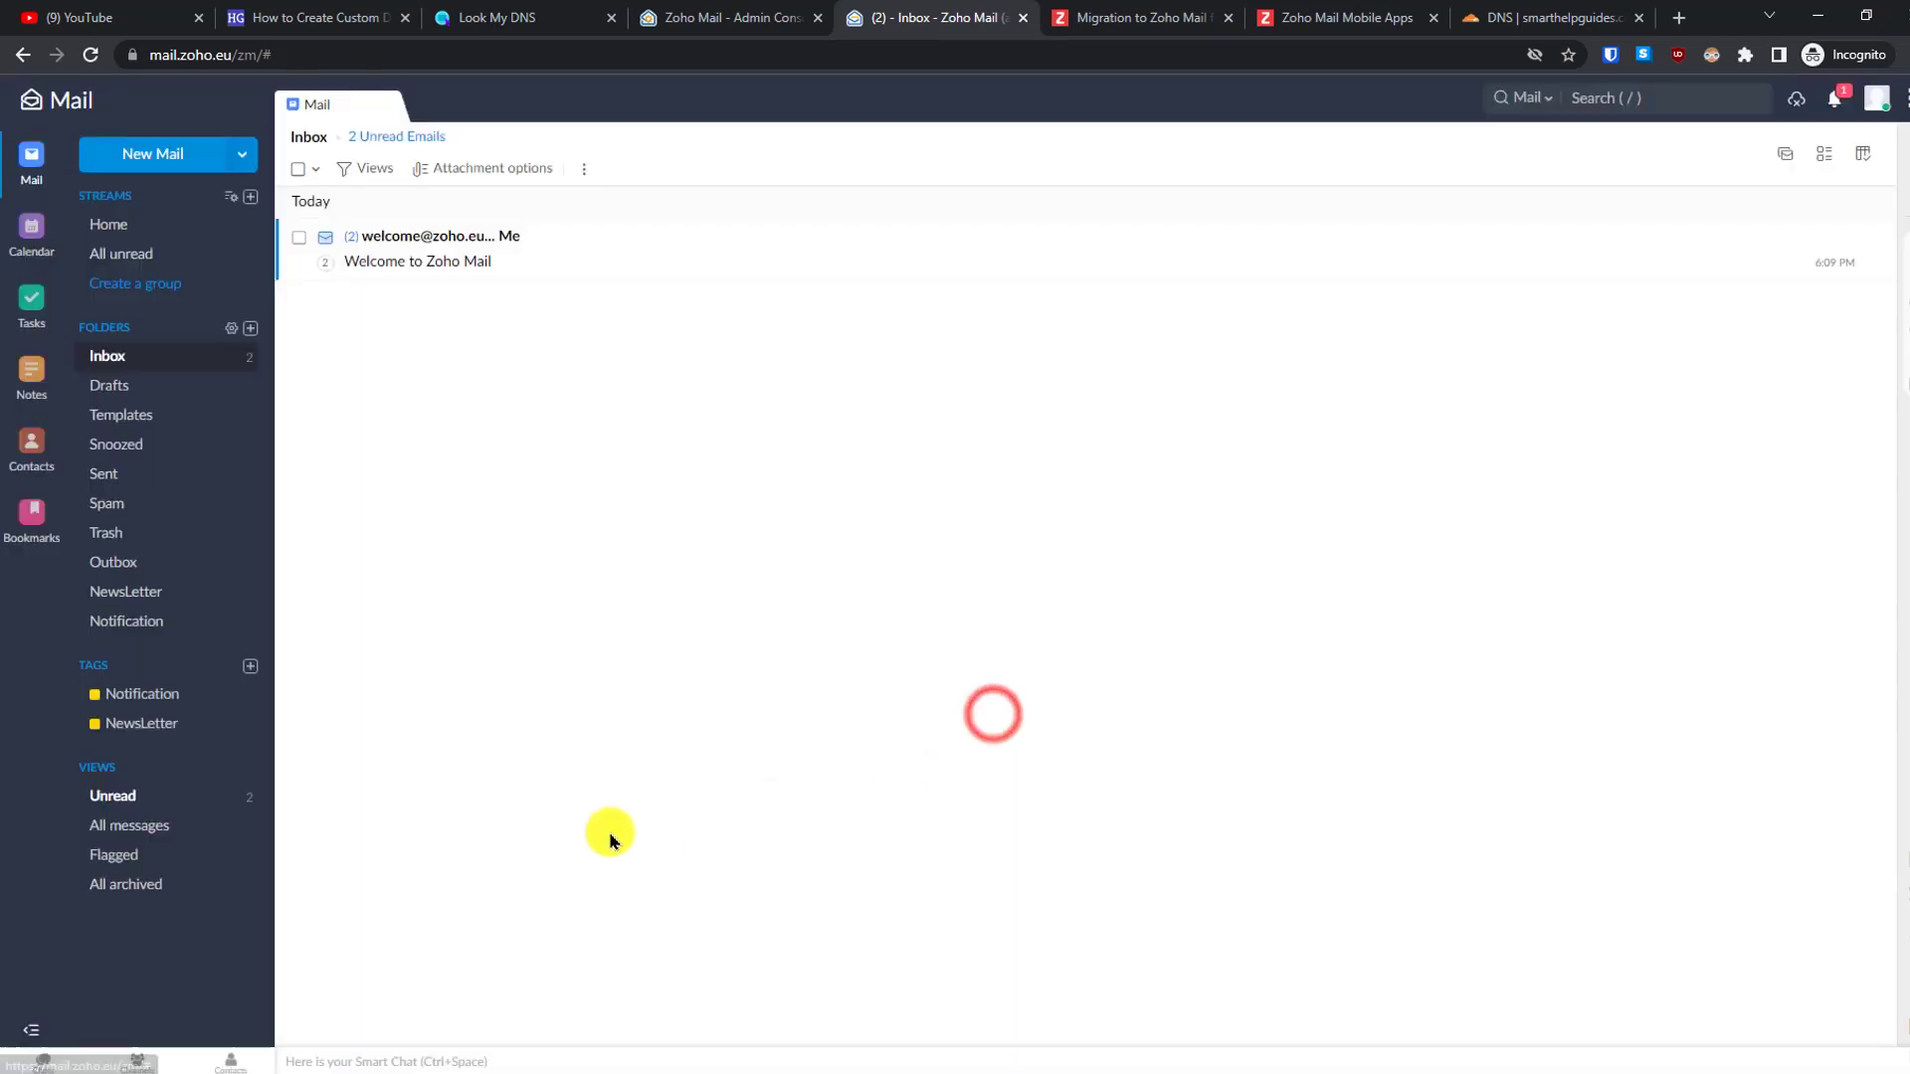
- Open the Welcome to Zoho Mail message and scroll through it
left_click(427, 263)
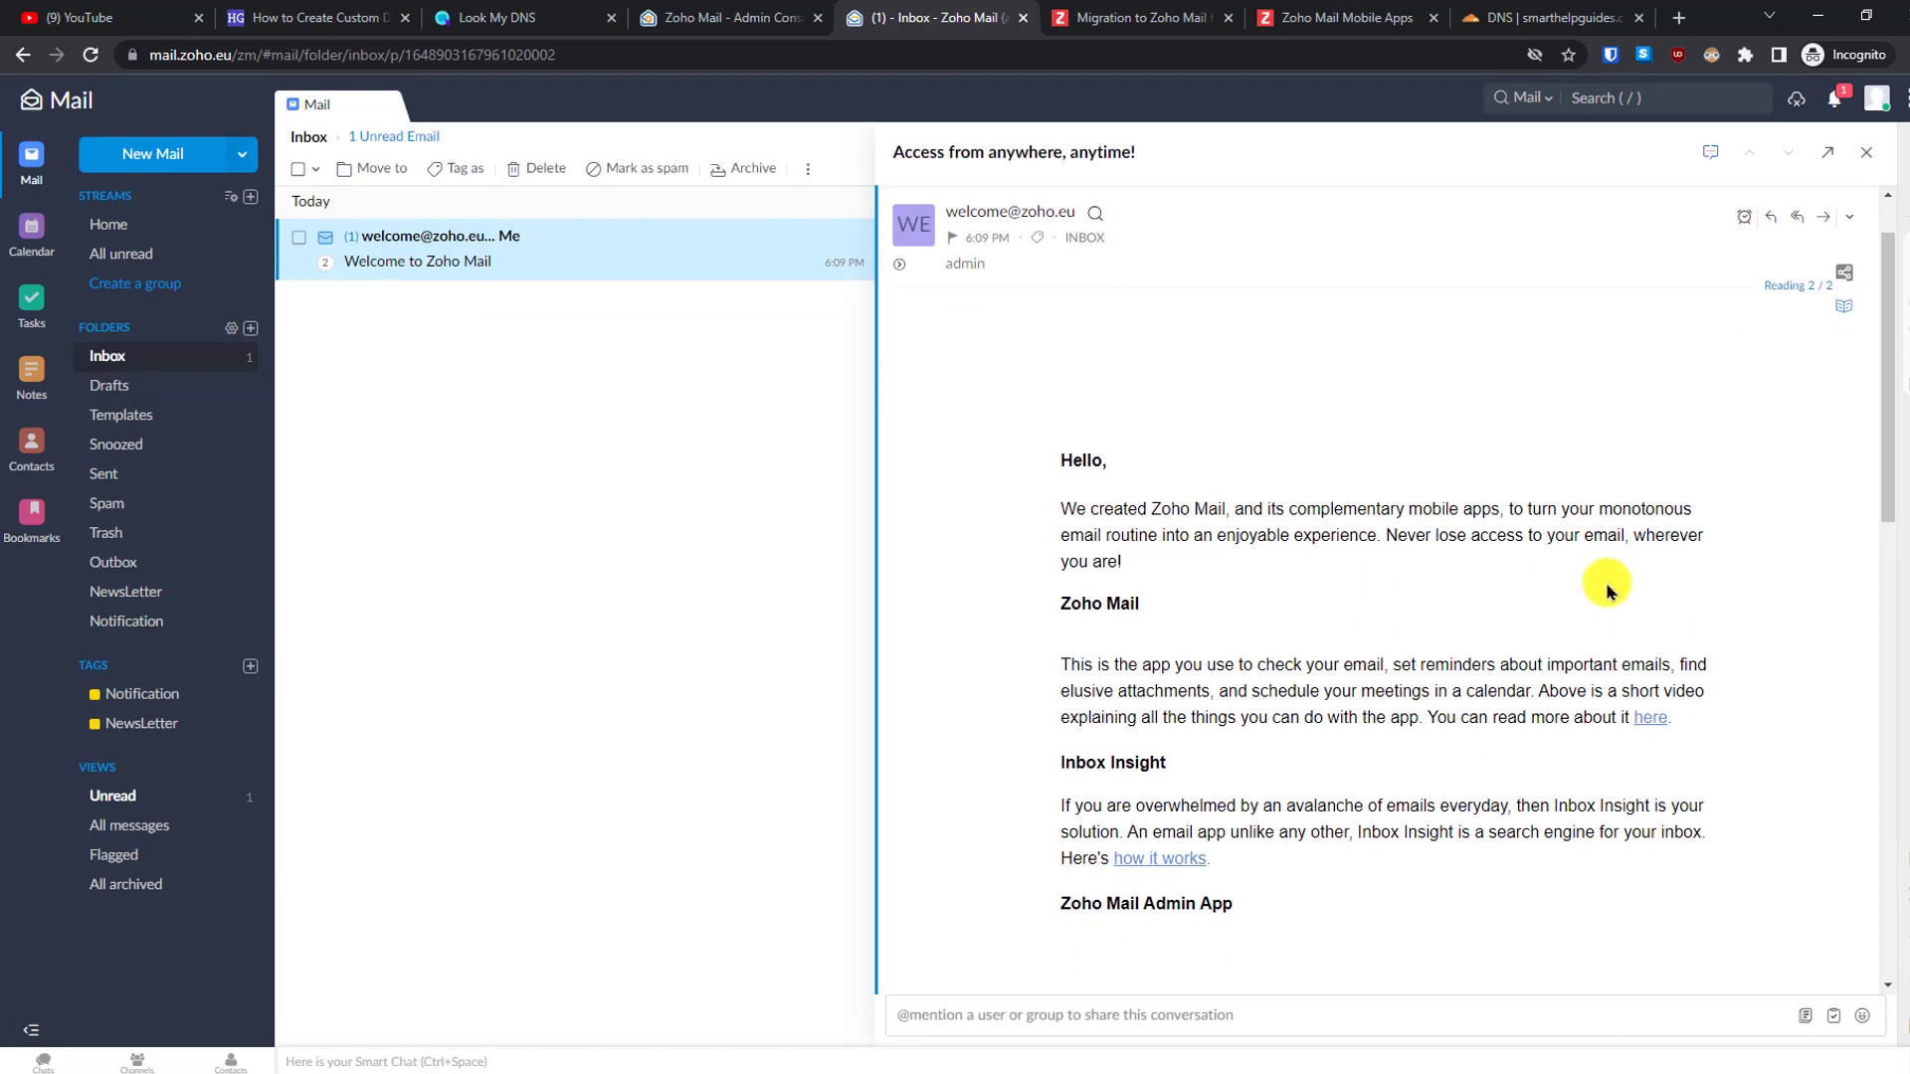
left_click_drag(1880, 393, 1896, 890)
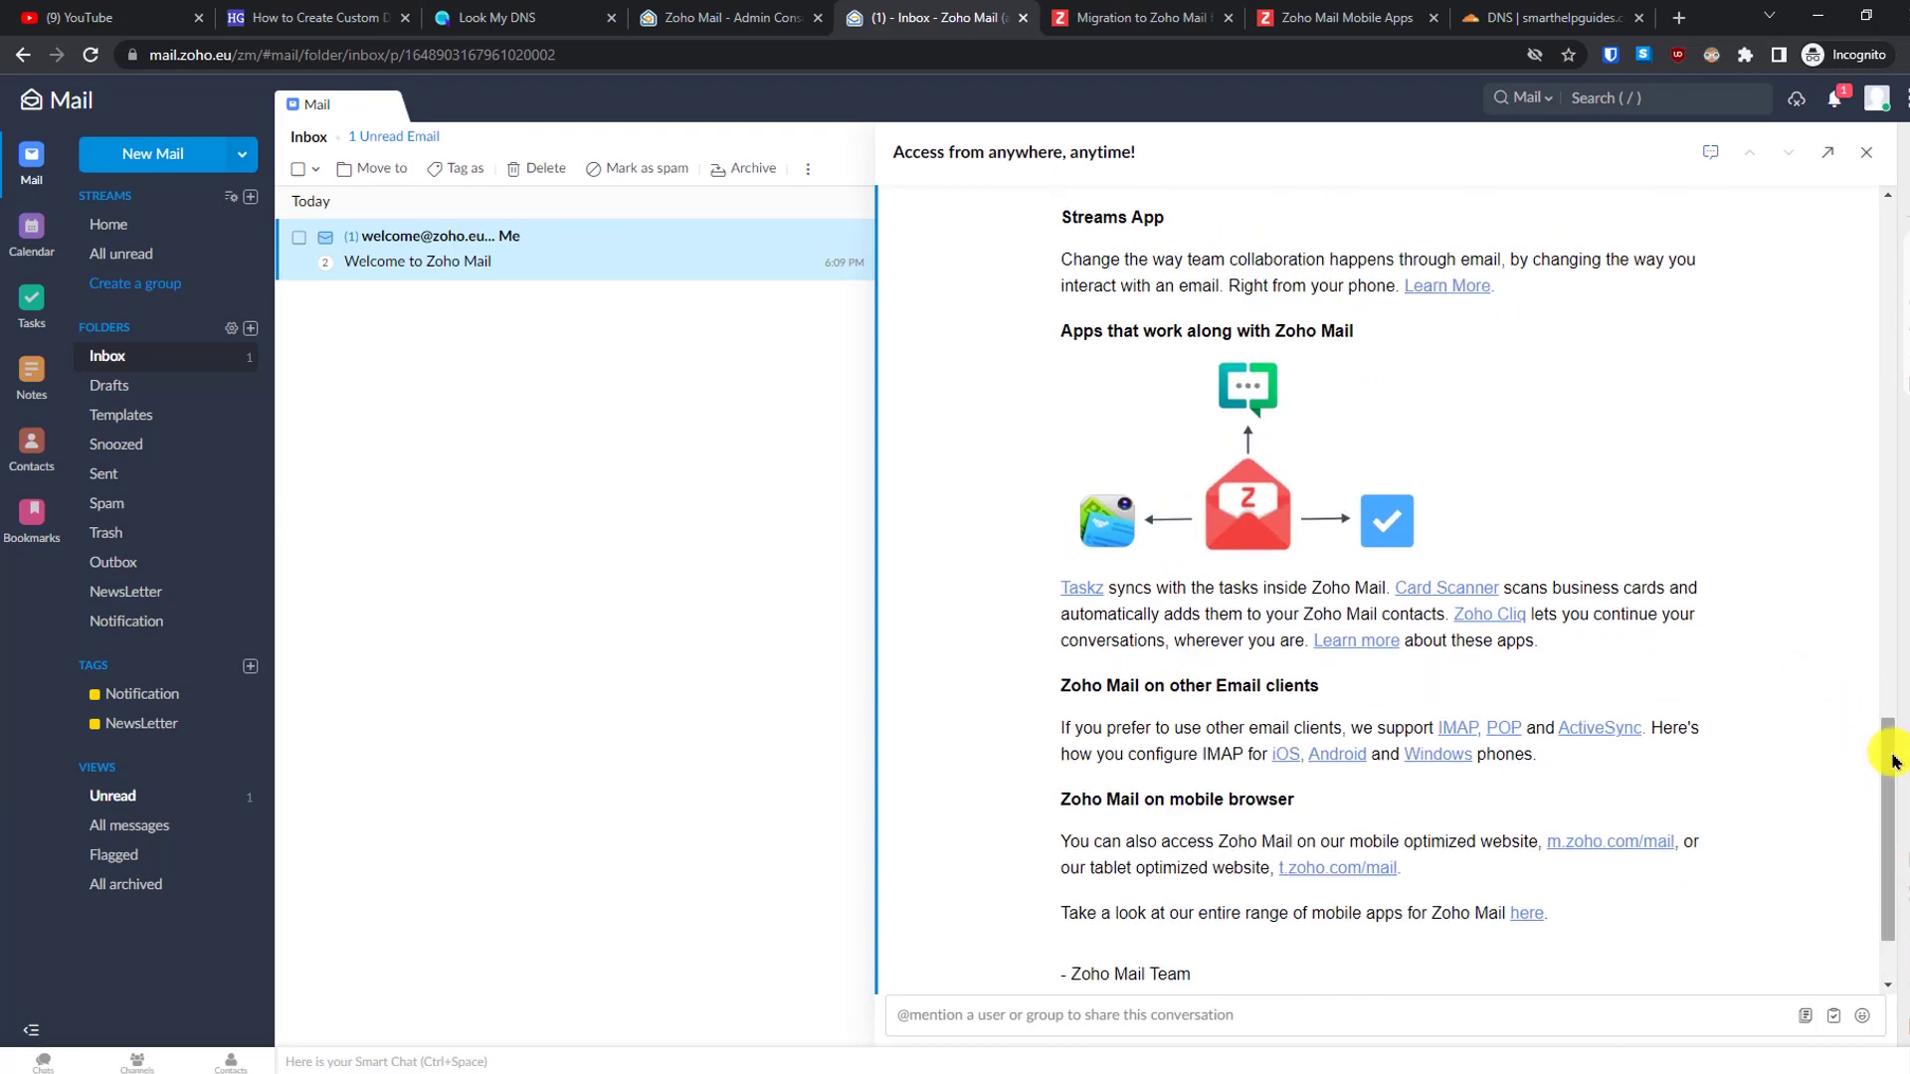
left_click_drag(1890, 752, 1875, 235)
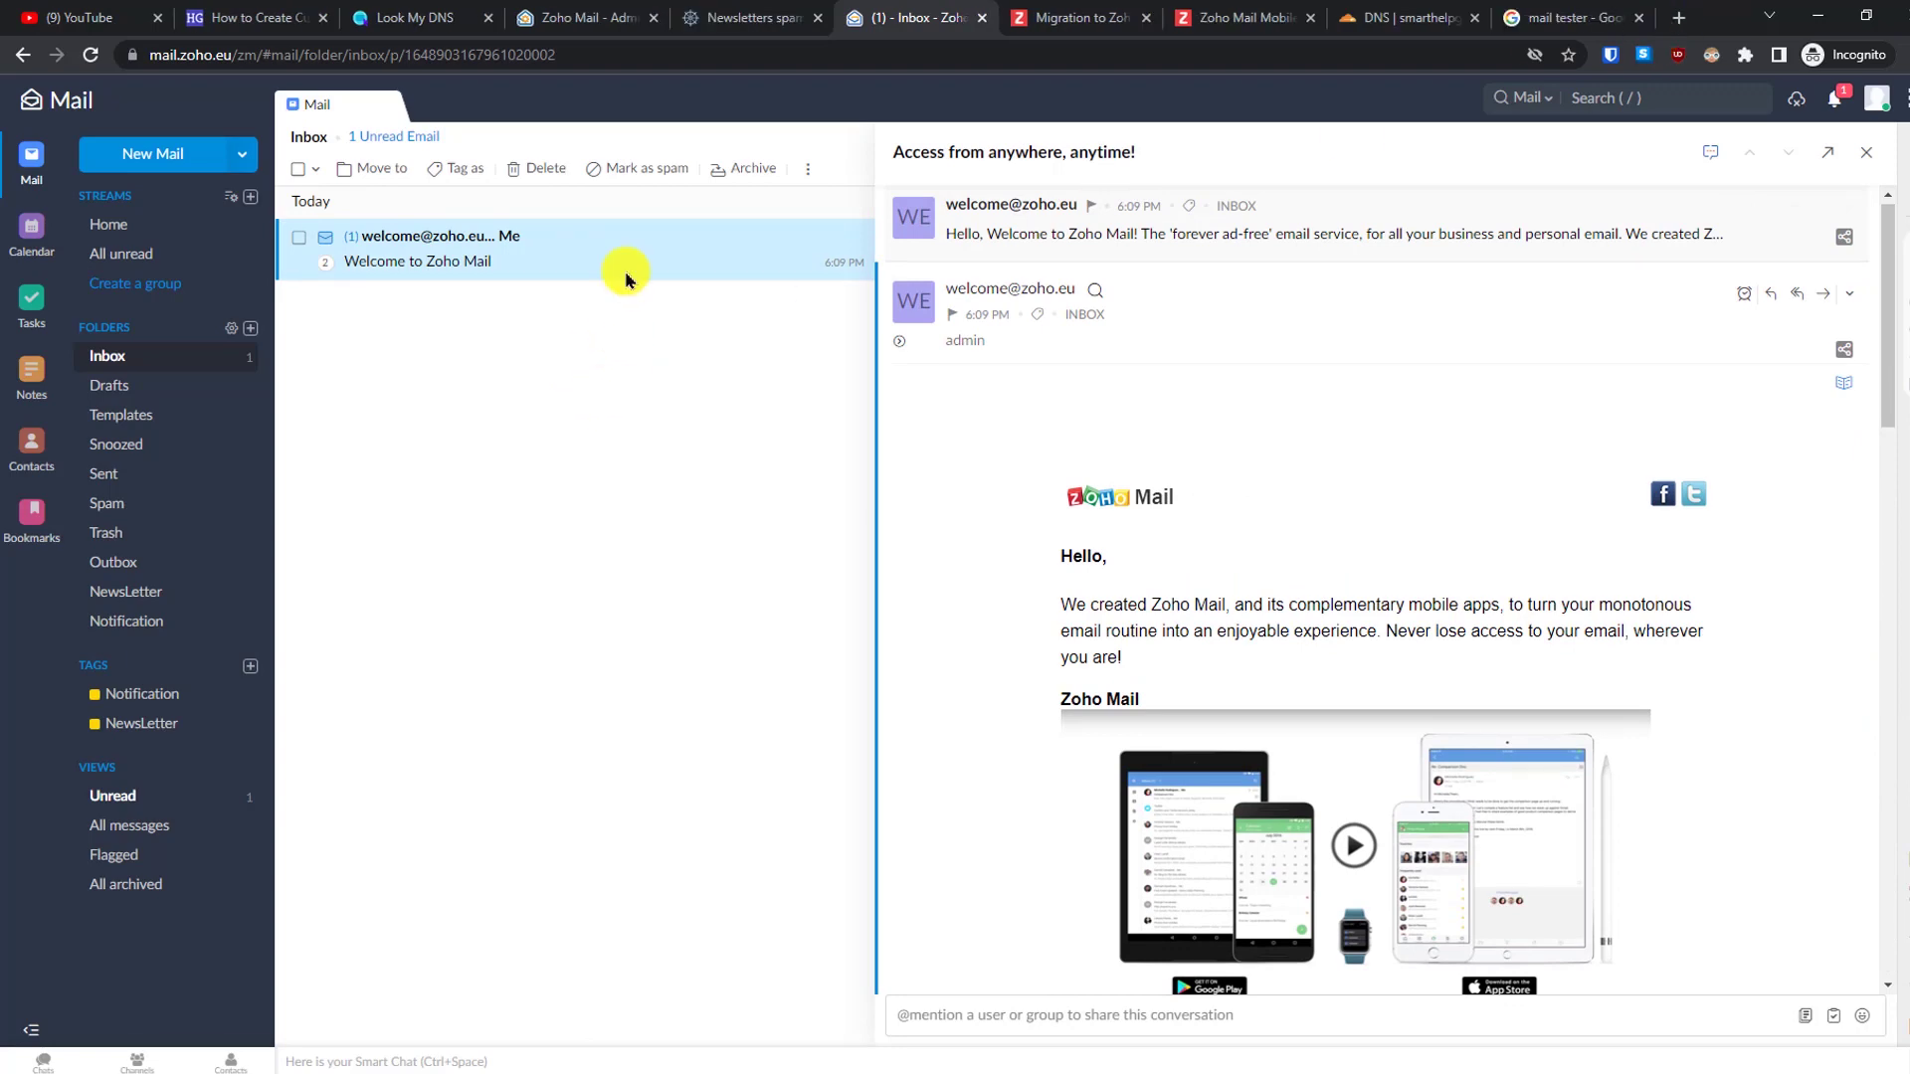
- Start a new email addressed to the copied mail-tester address and the Gmail contact
left_click(702, 12)
left_click(1210, 310)
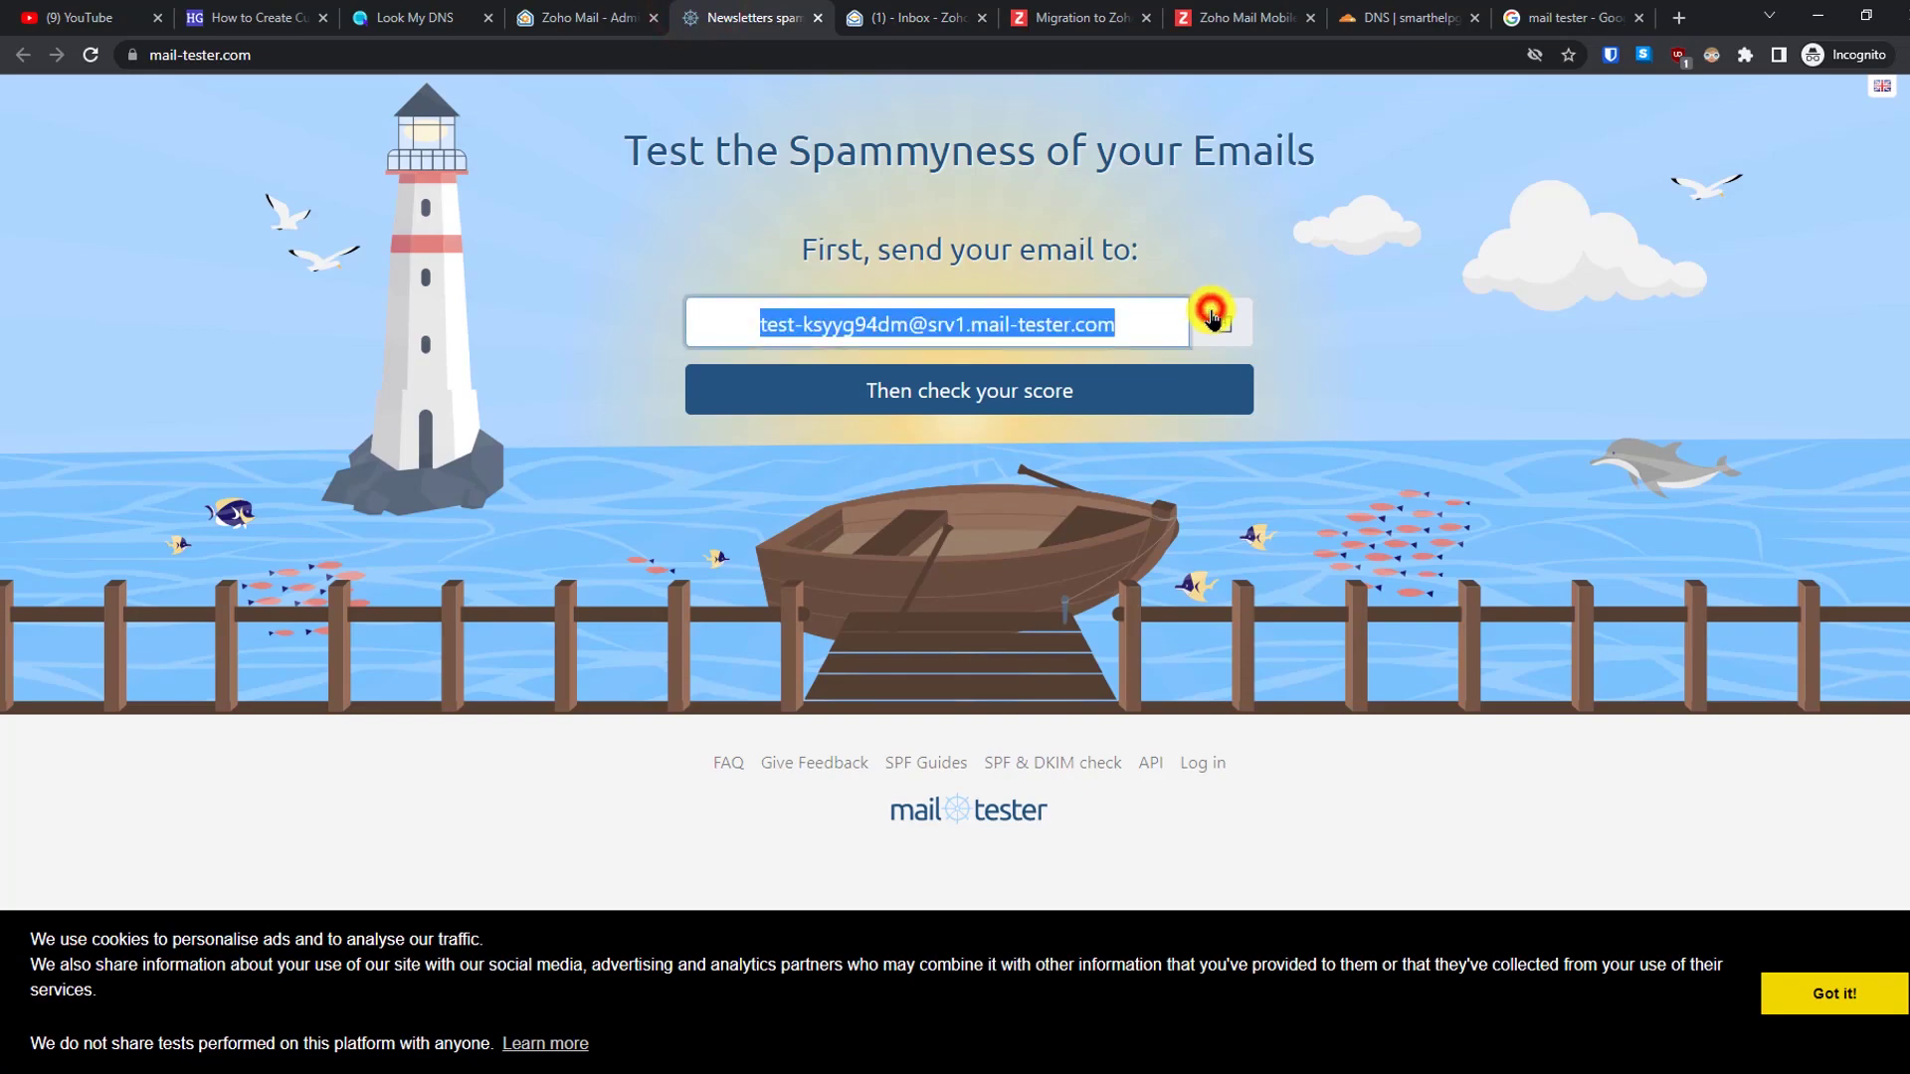
left_click(875, 17)
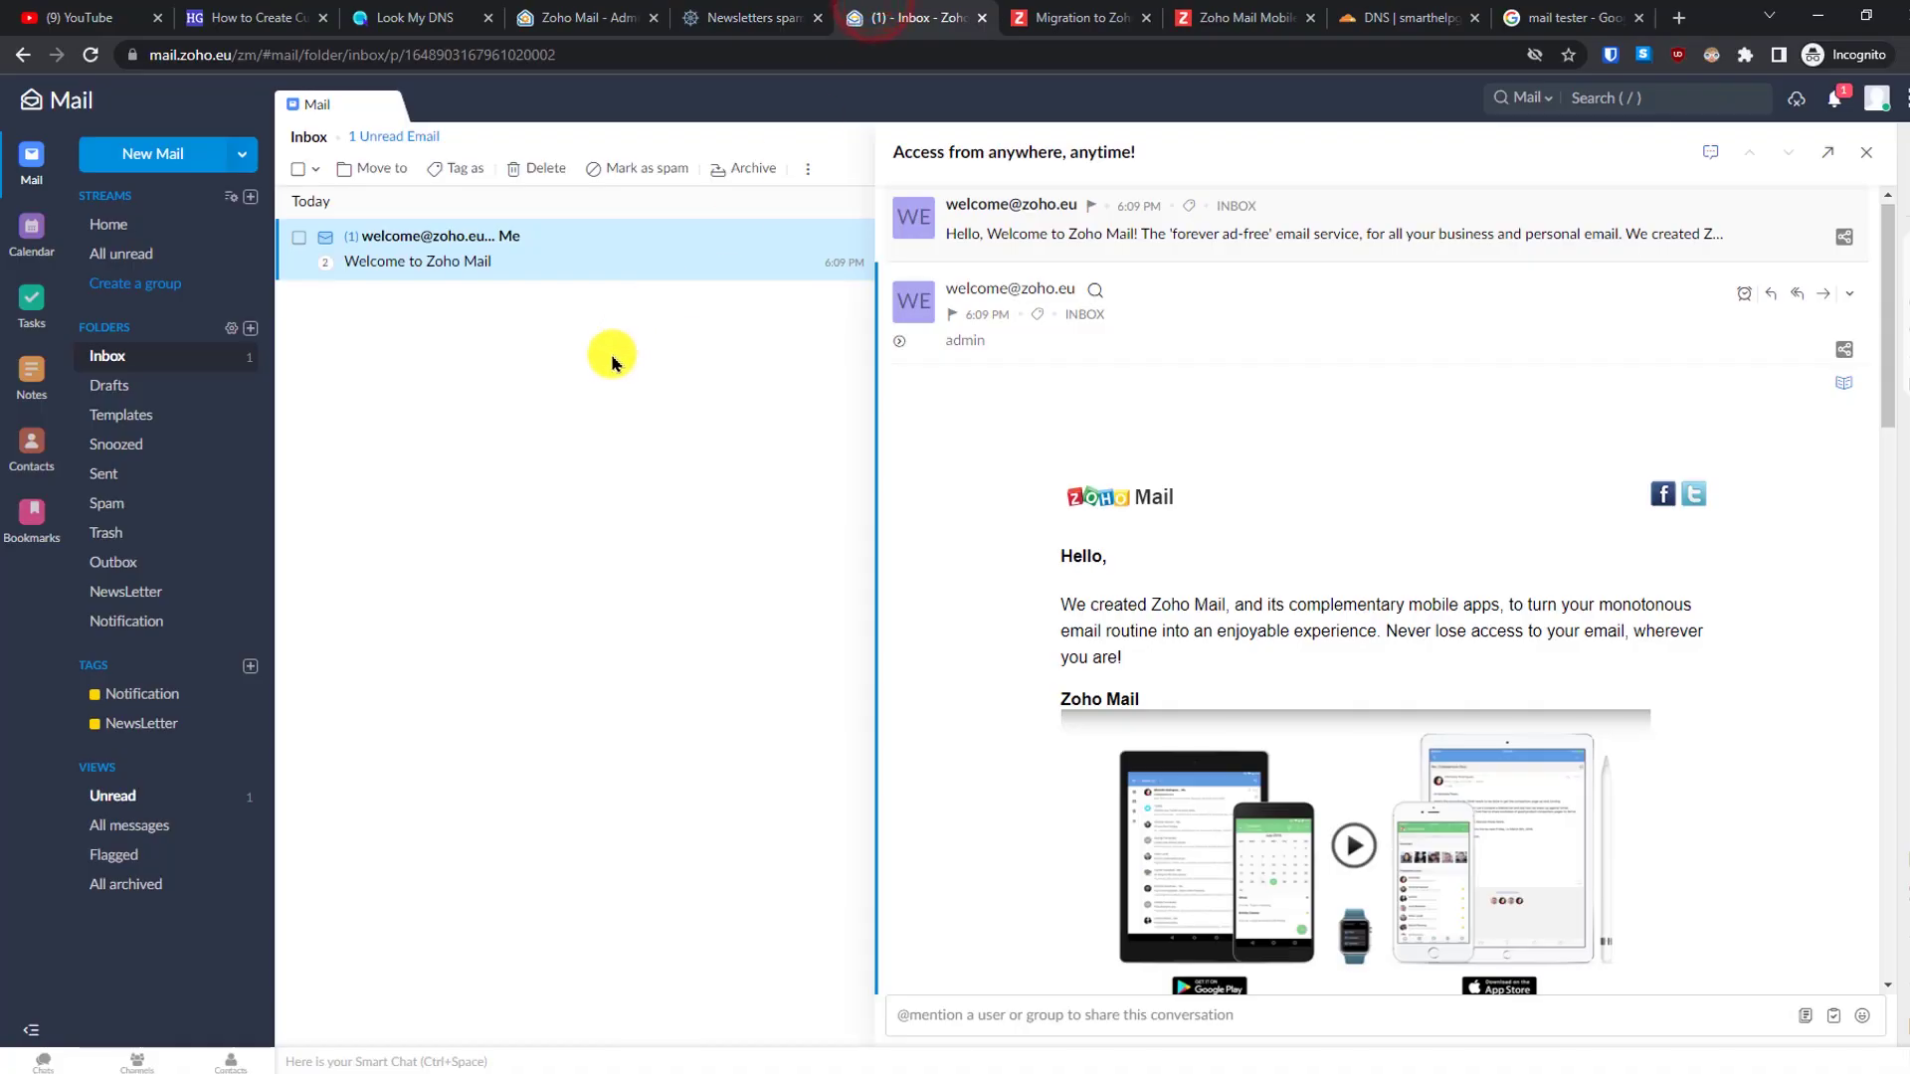
left_click(152, 156)
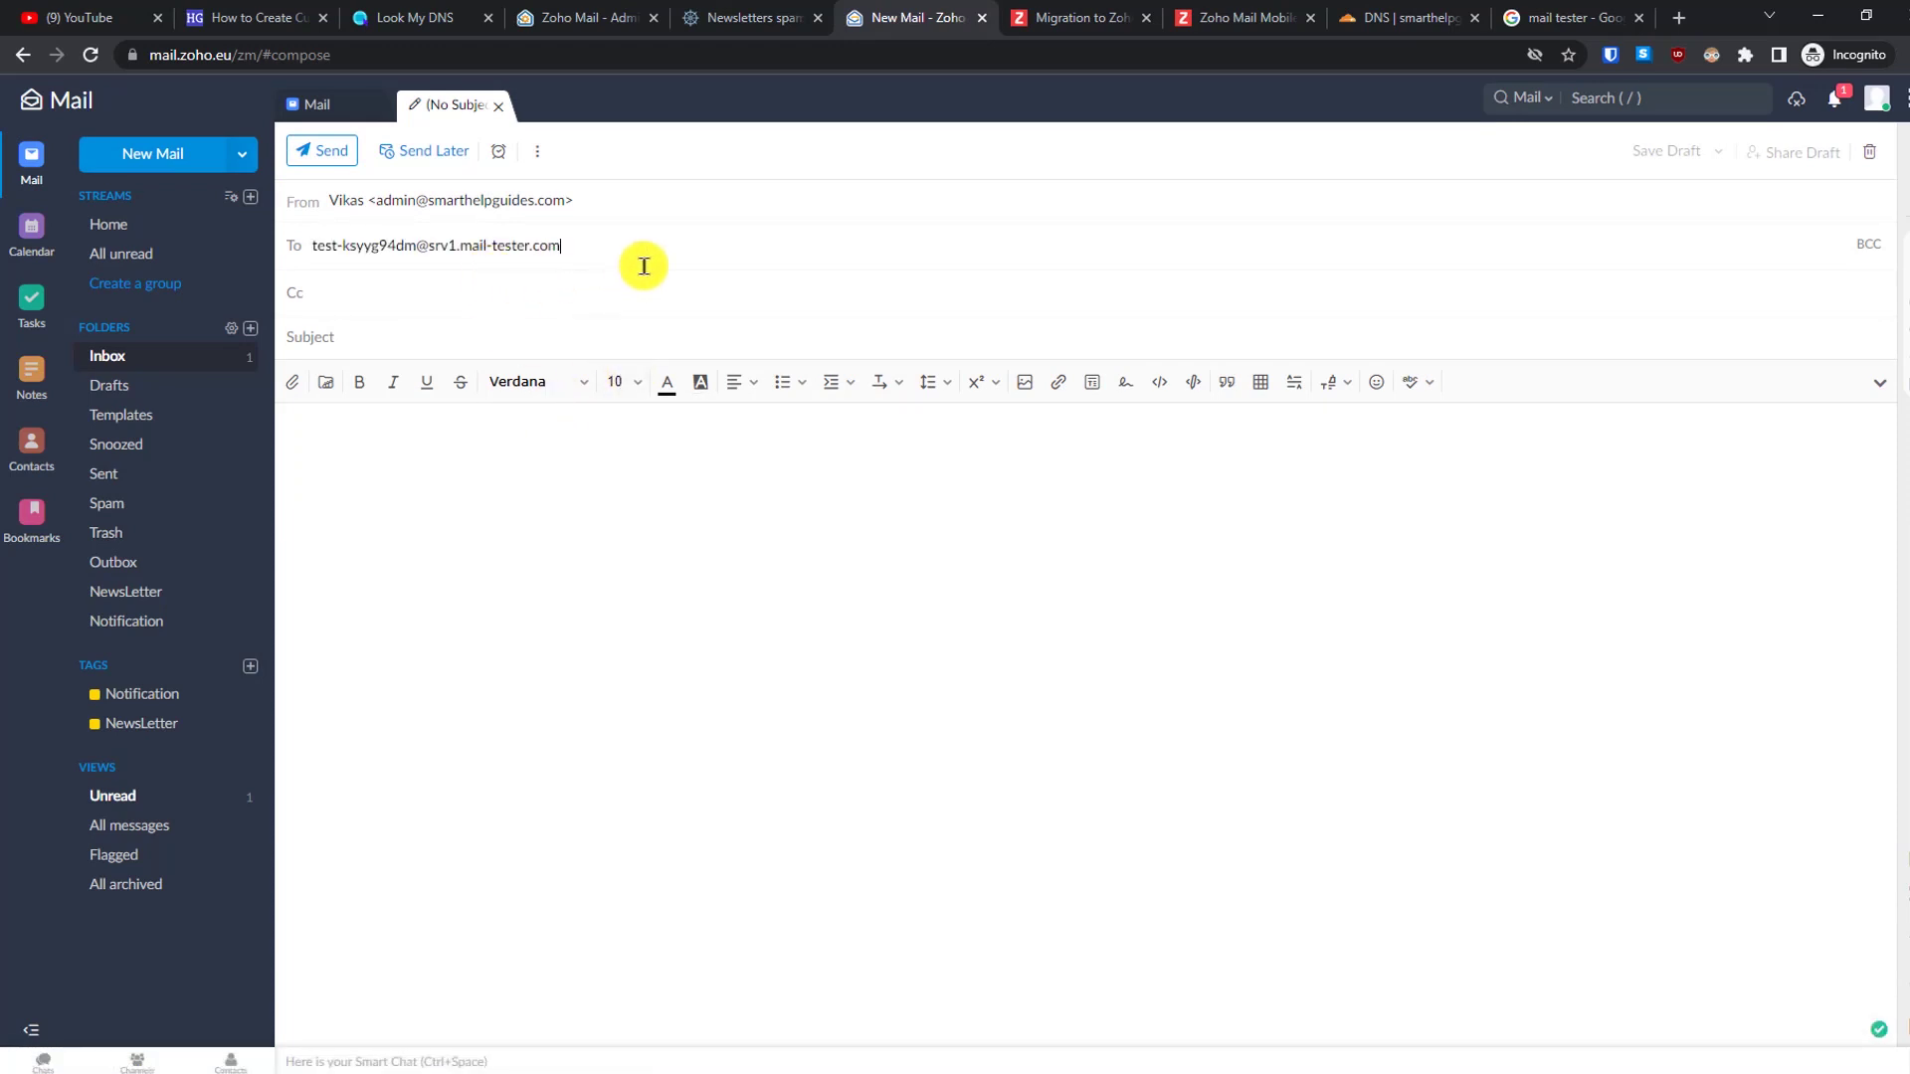
key("Return")
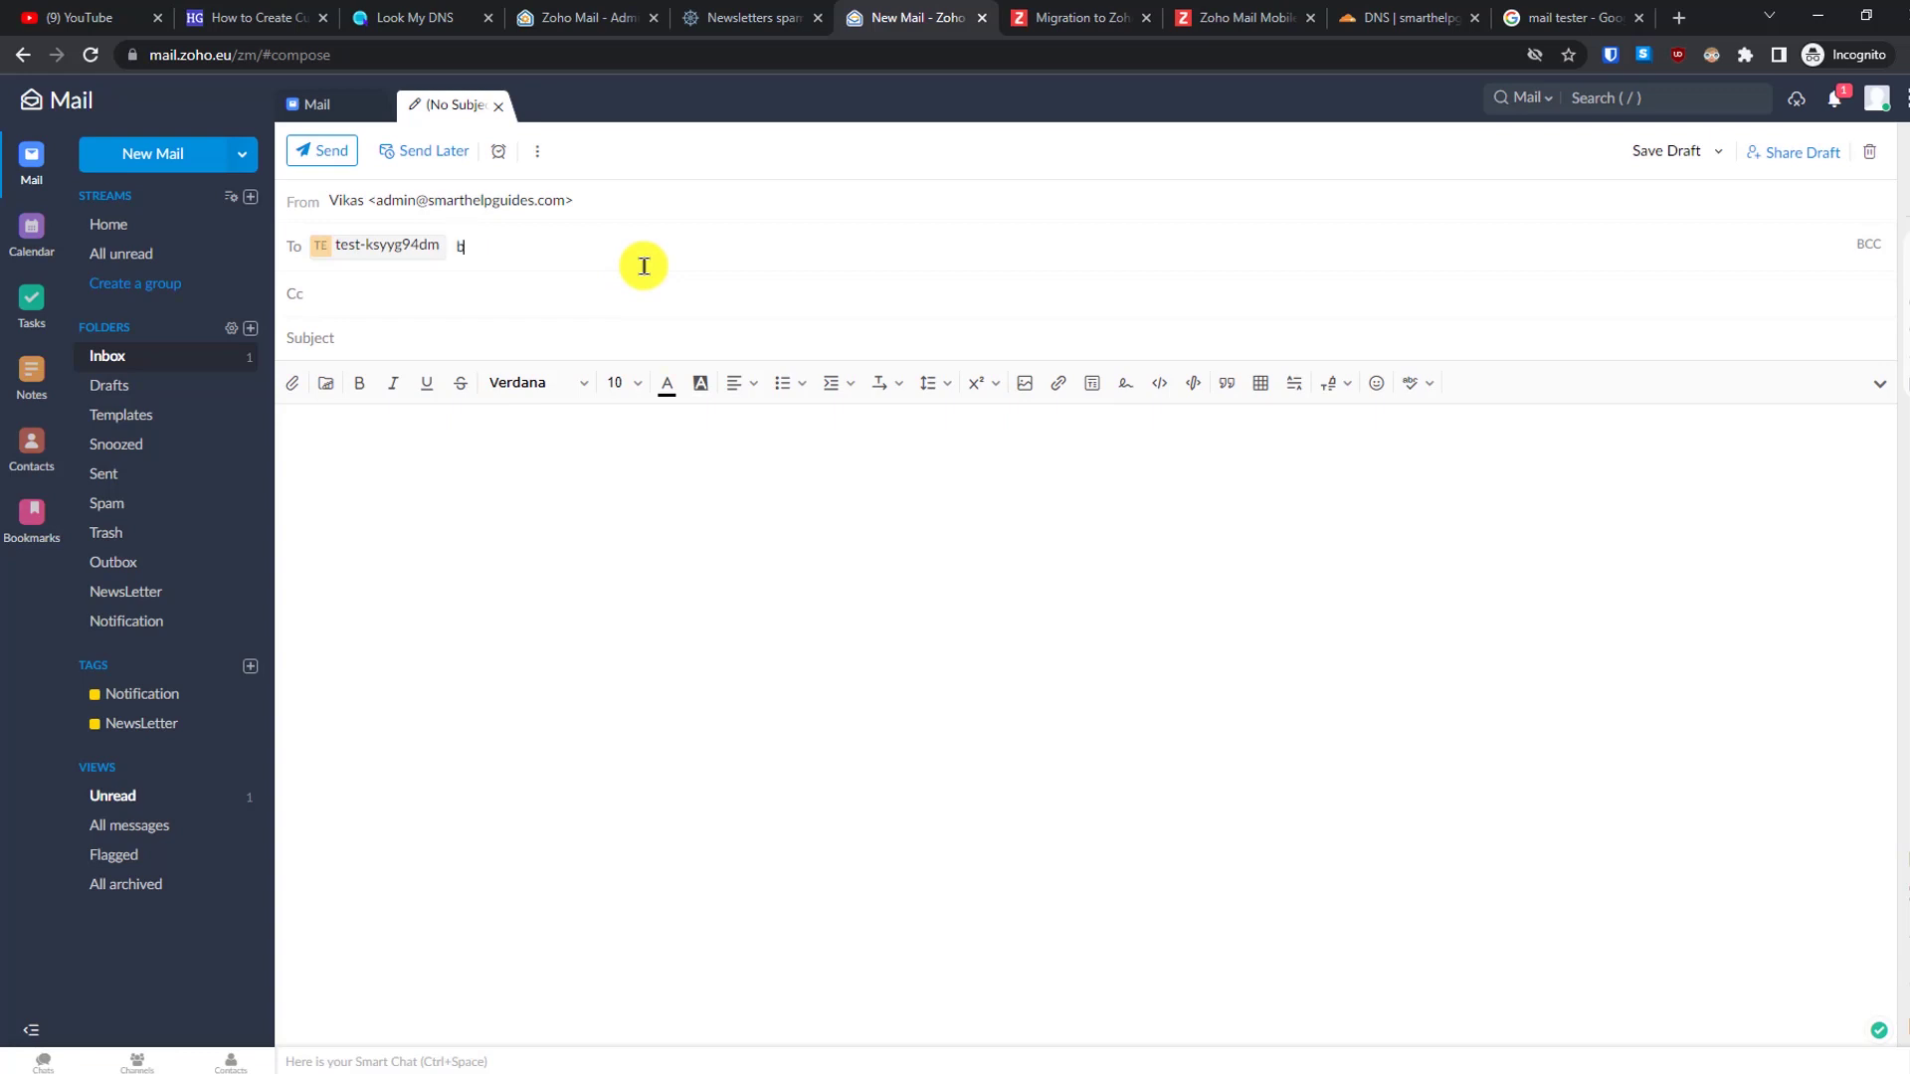
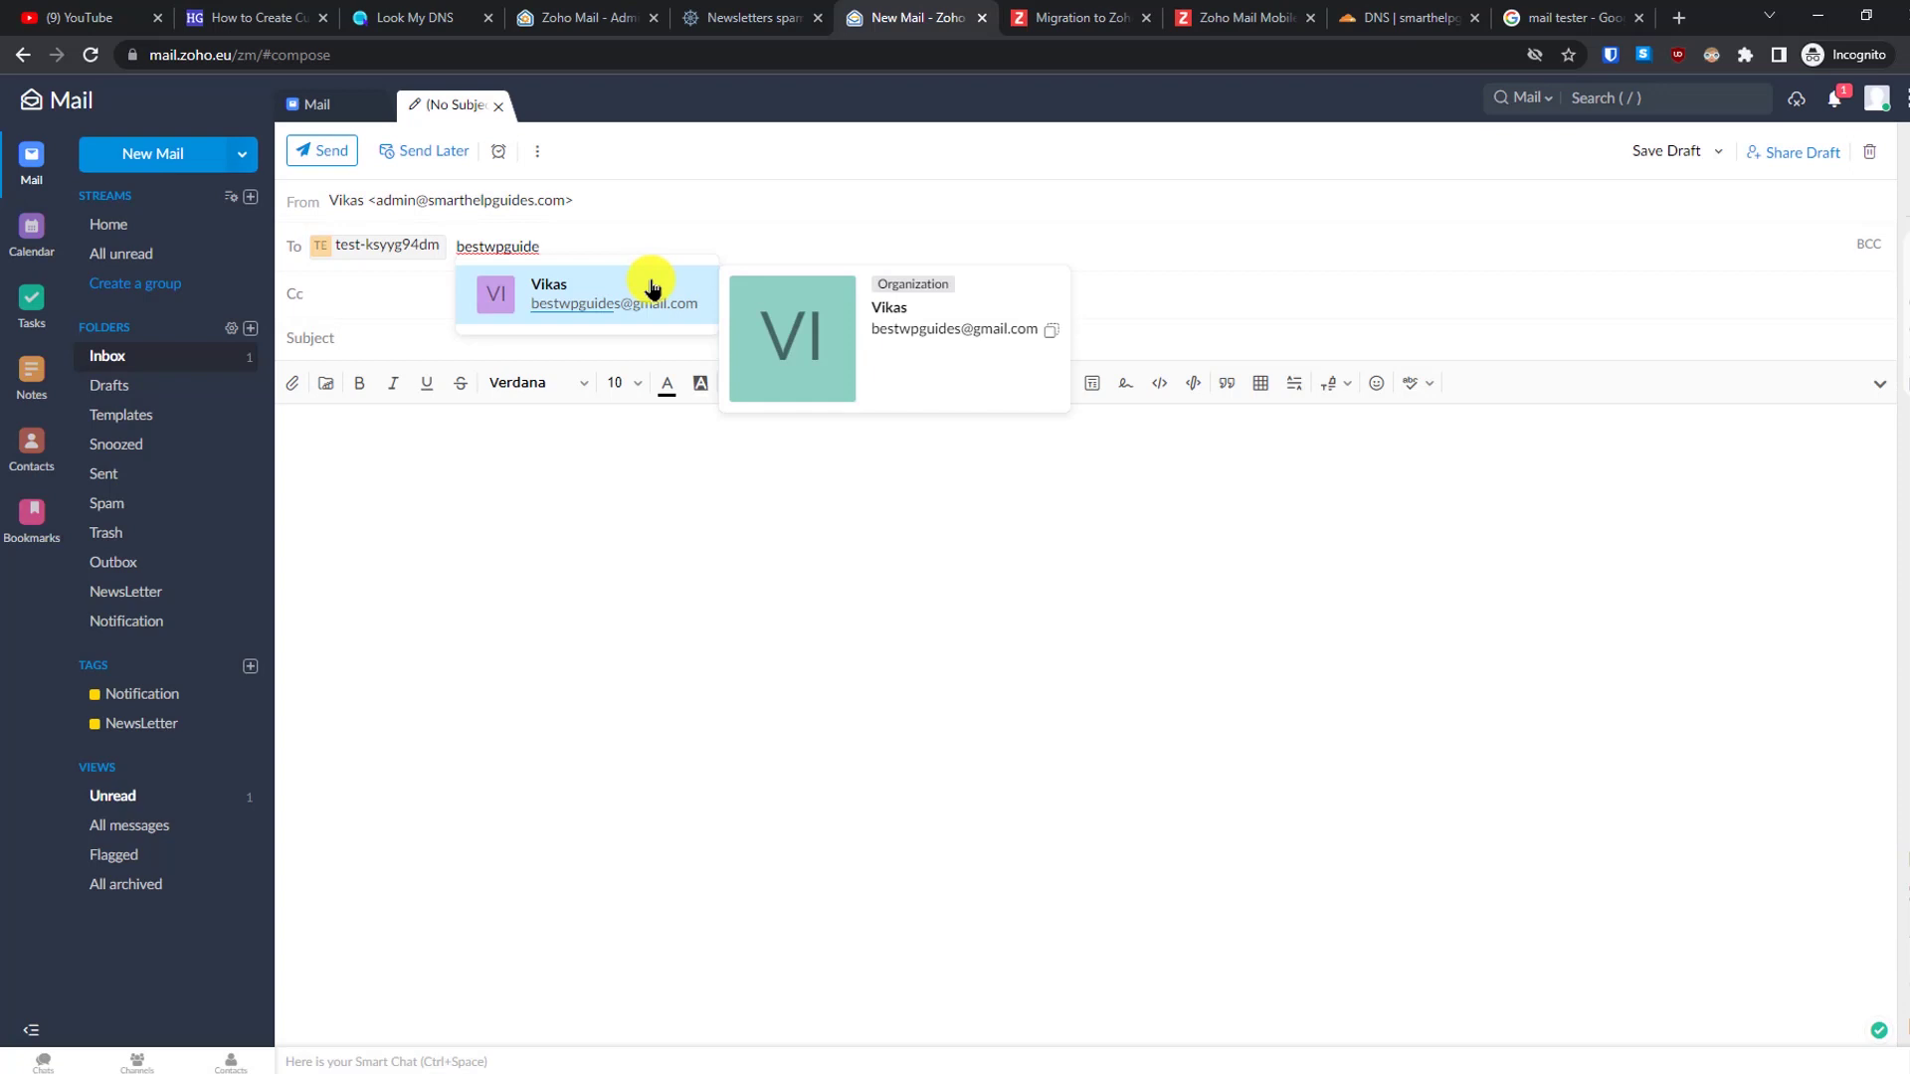
left_click(651, 288)
left_click(584, 306)
- Give the email the subject 'Hello Test Email' and send it
left_click(570, 337)
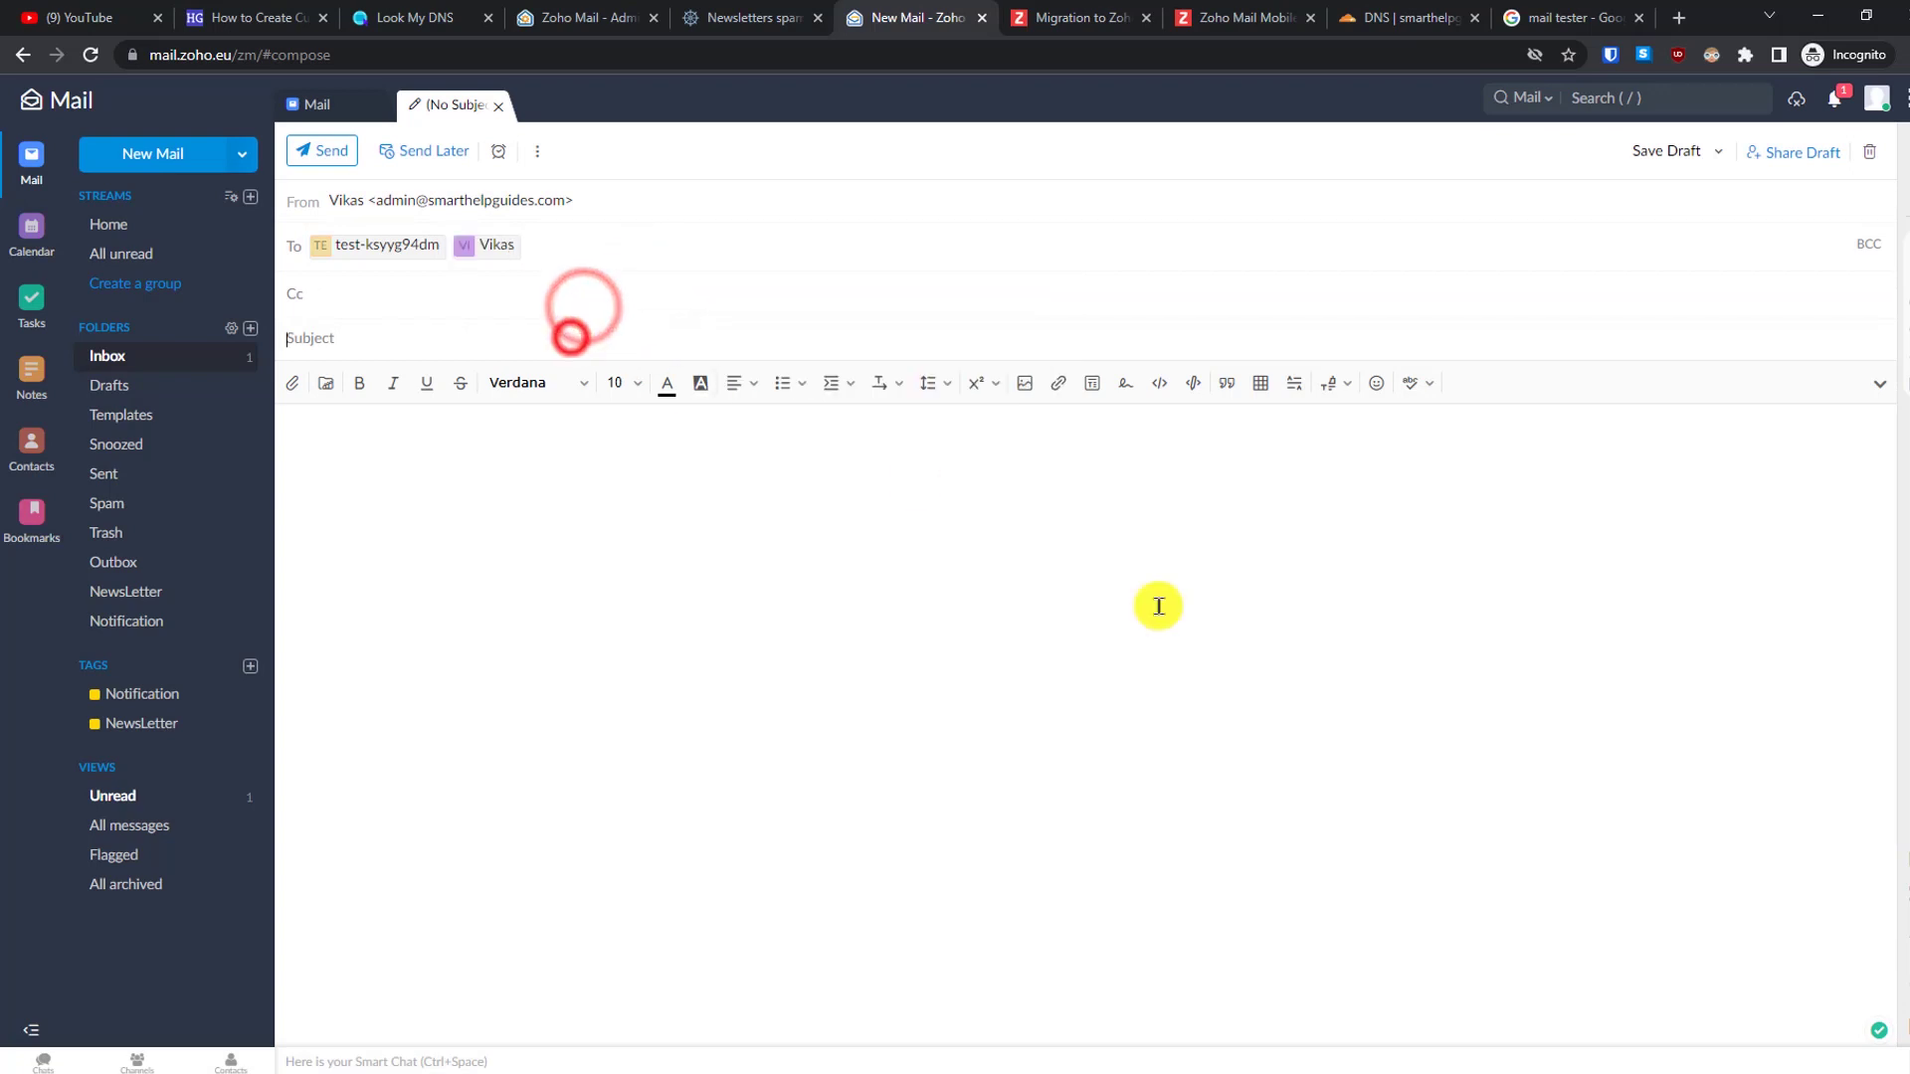
type("Hello Test email from zoho email")
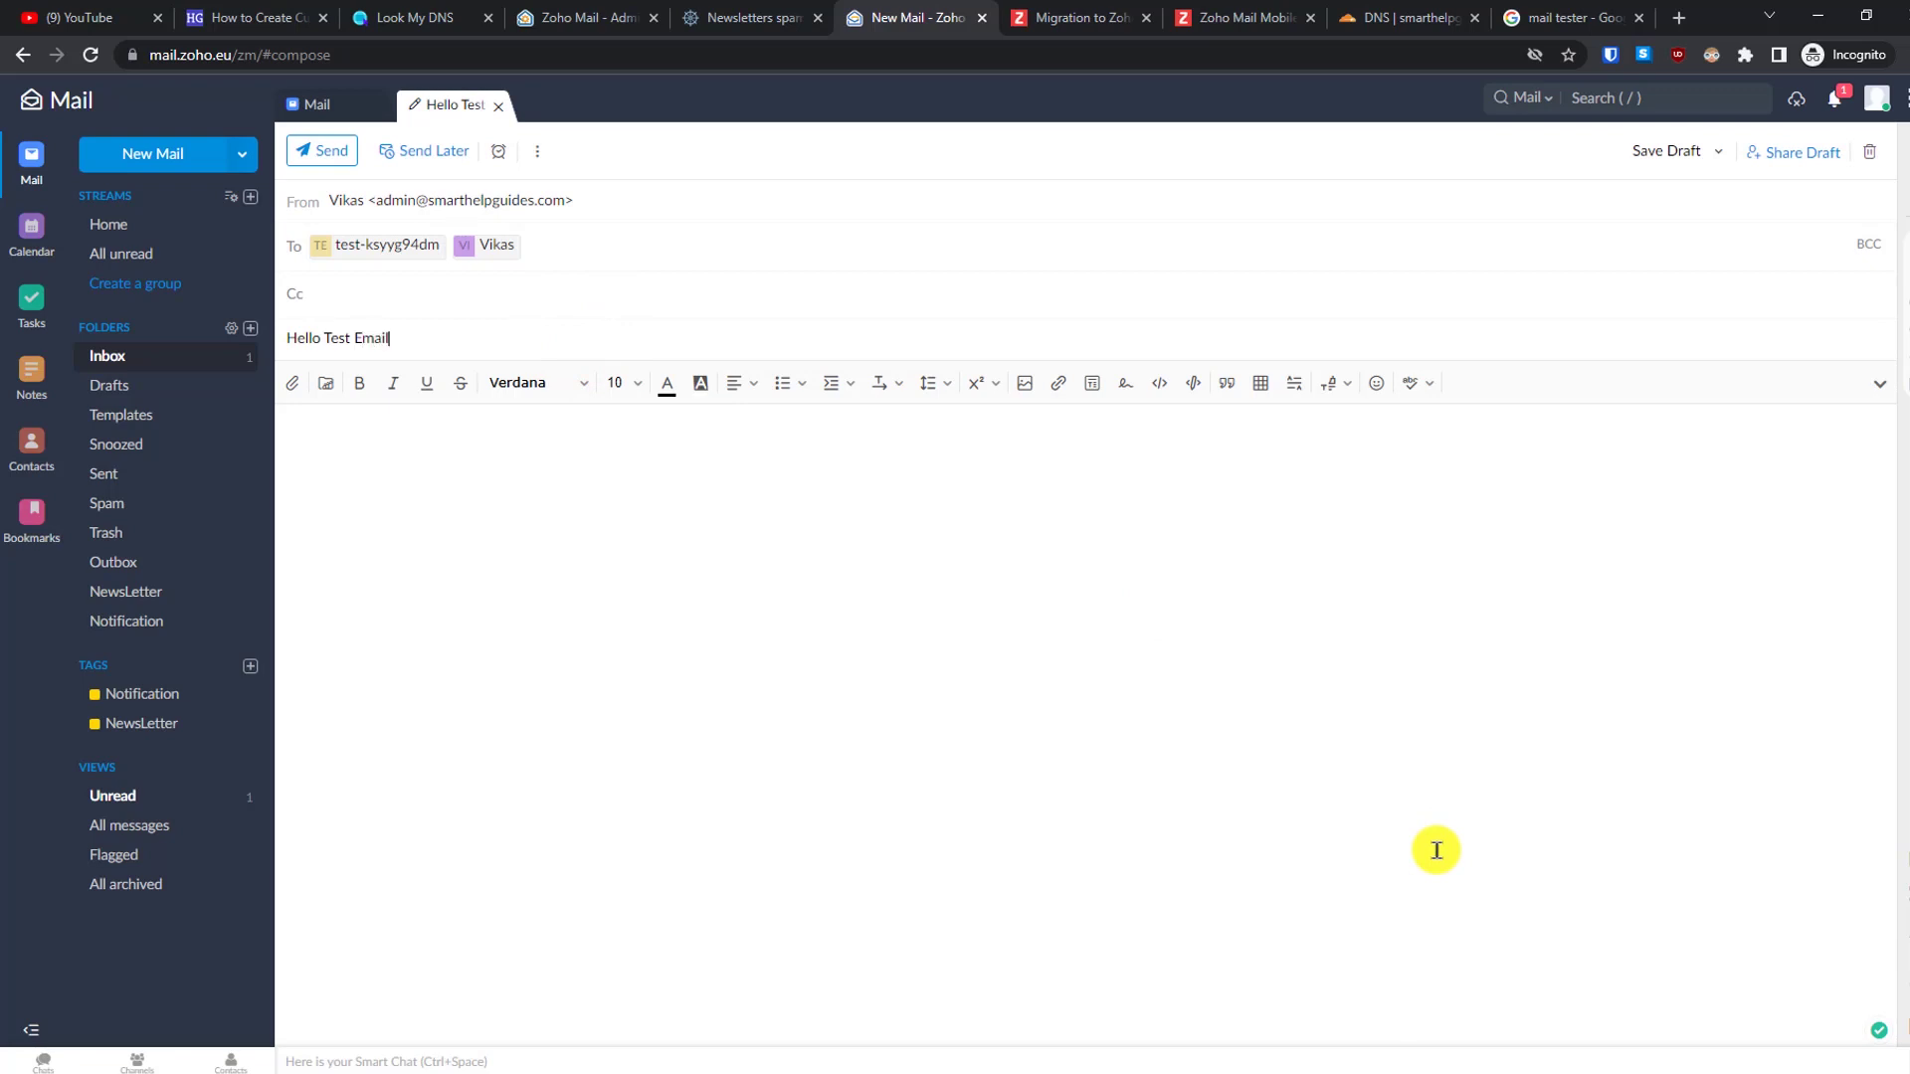
left_click(333, 151)
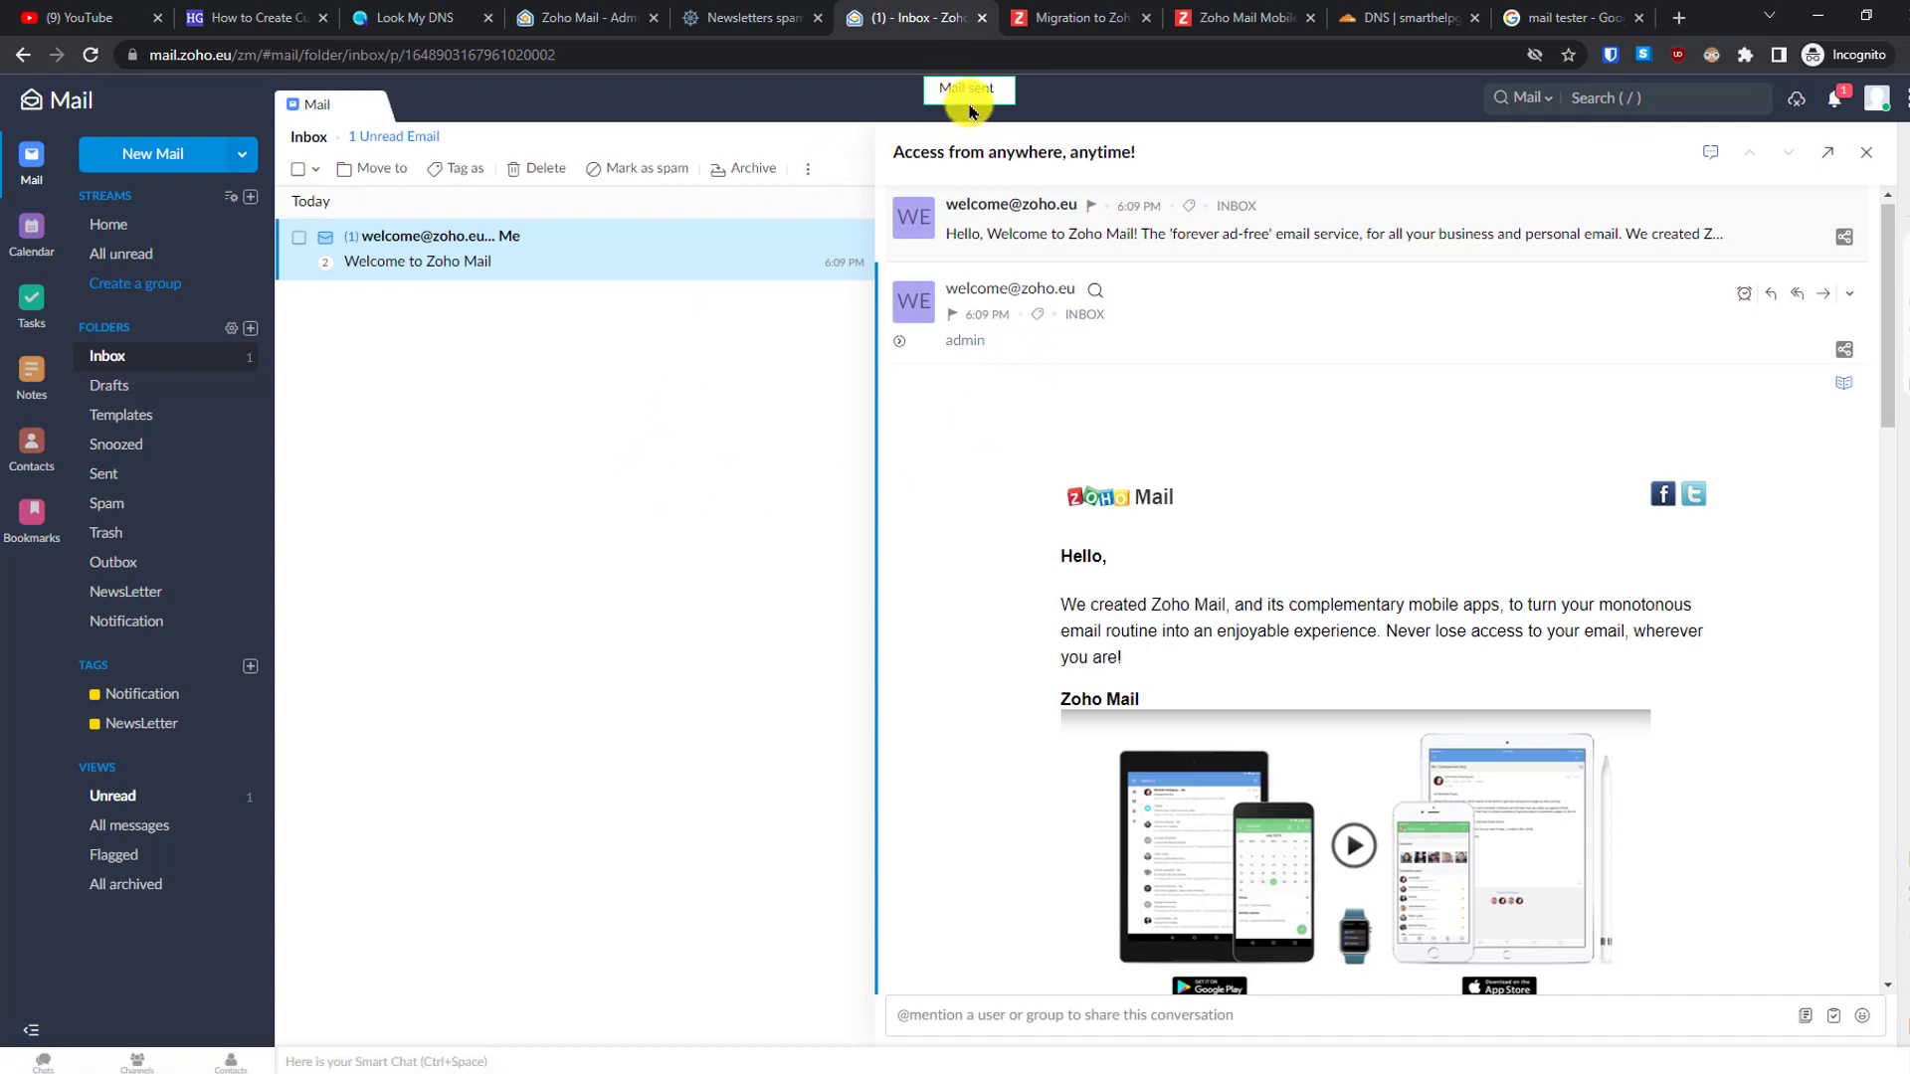
left_click(744, 14)
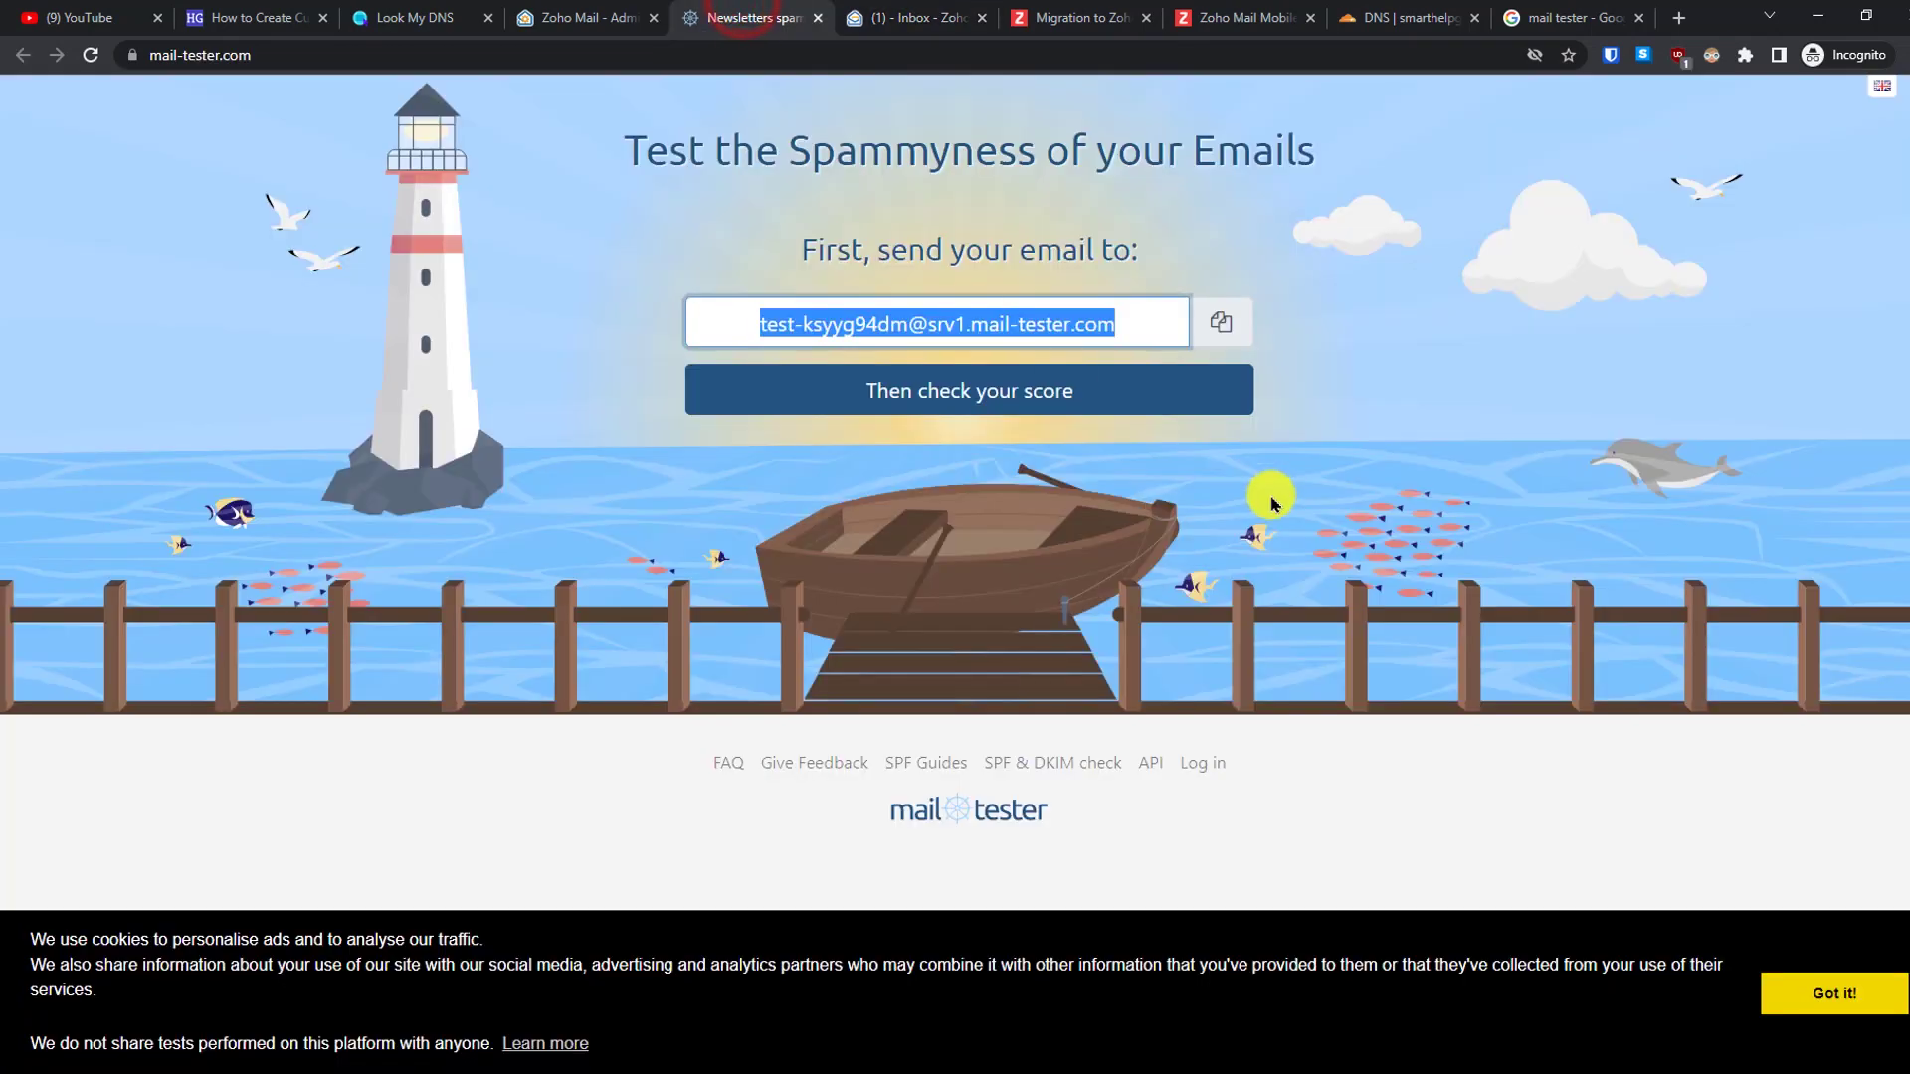
- Check the test email's mail-tester score and review the 9/10 report details
left_click(1007, 398)
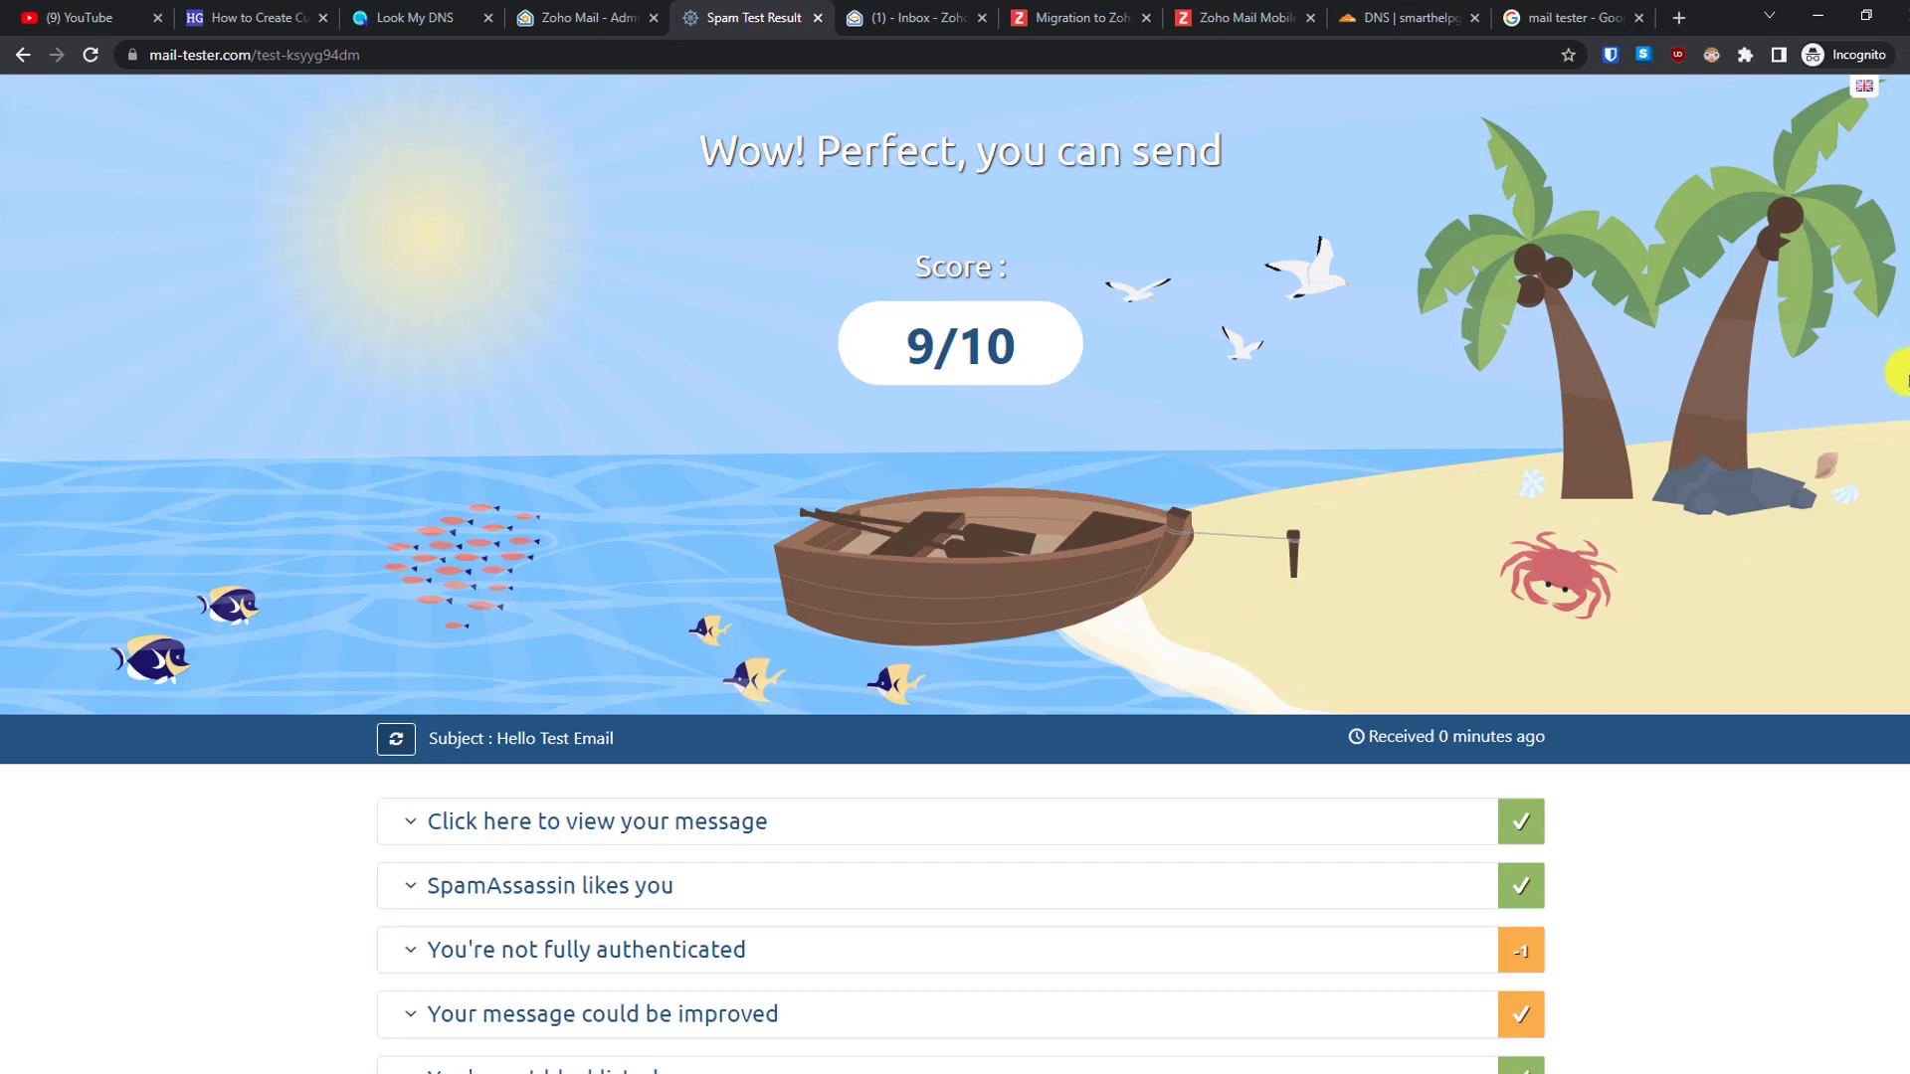
scroll(1900, 497, "down", 2)
scroll(1901, 577, "down", 2)
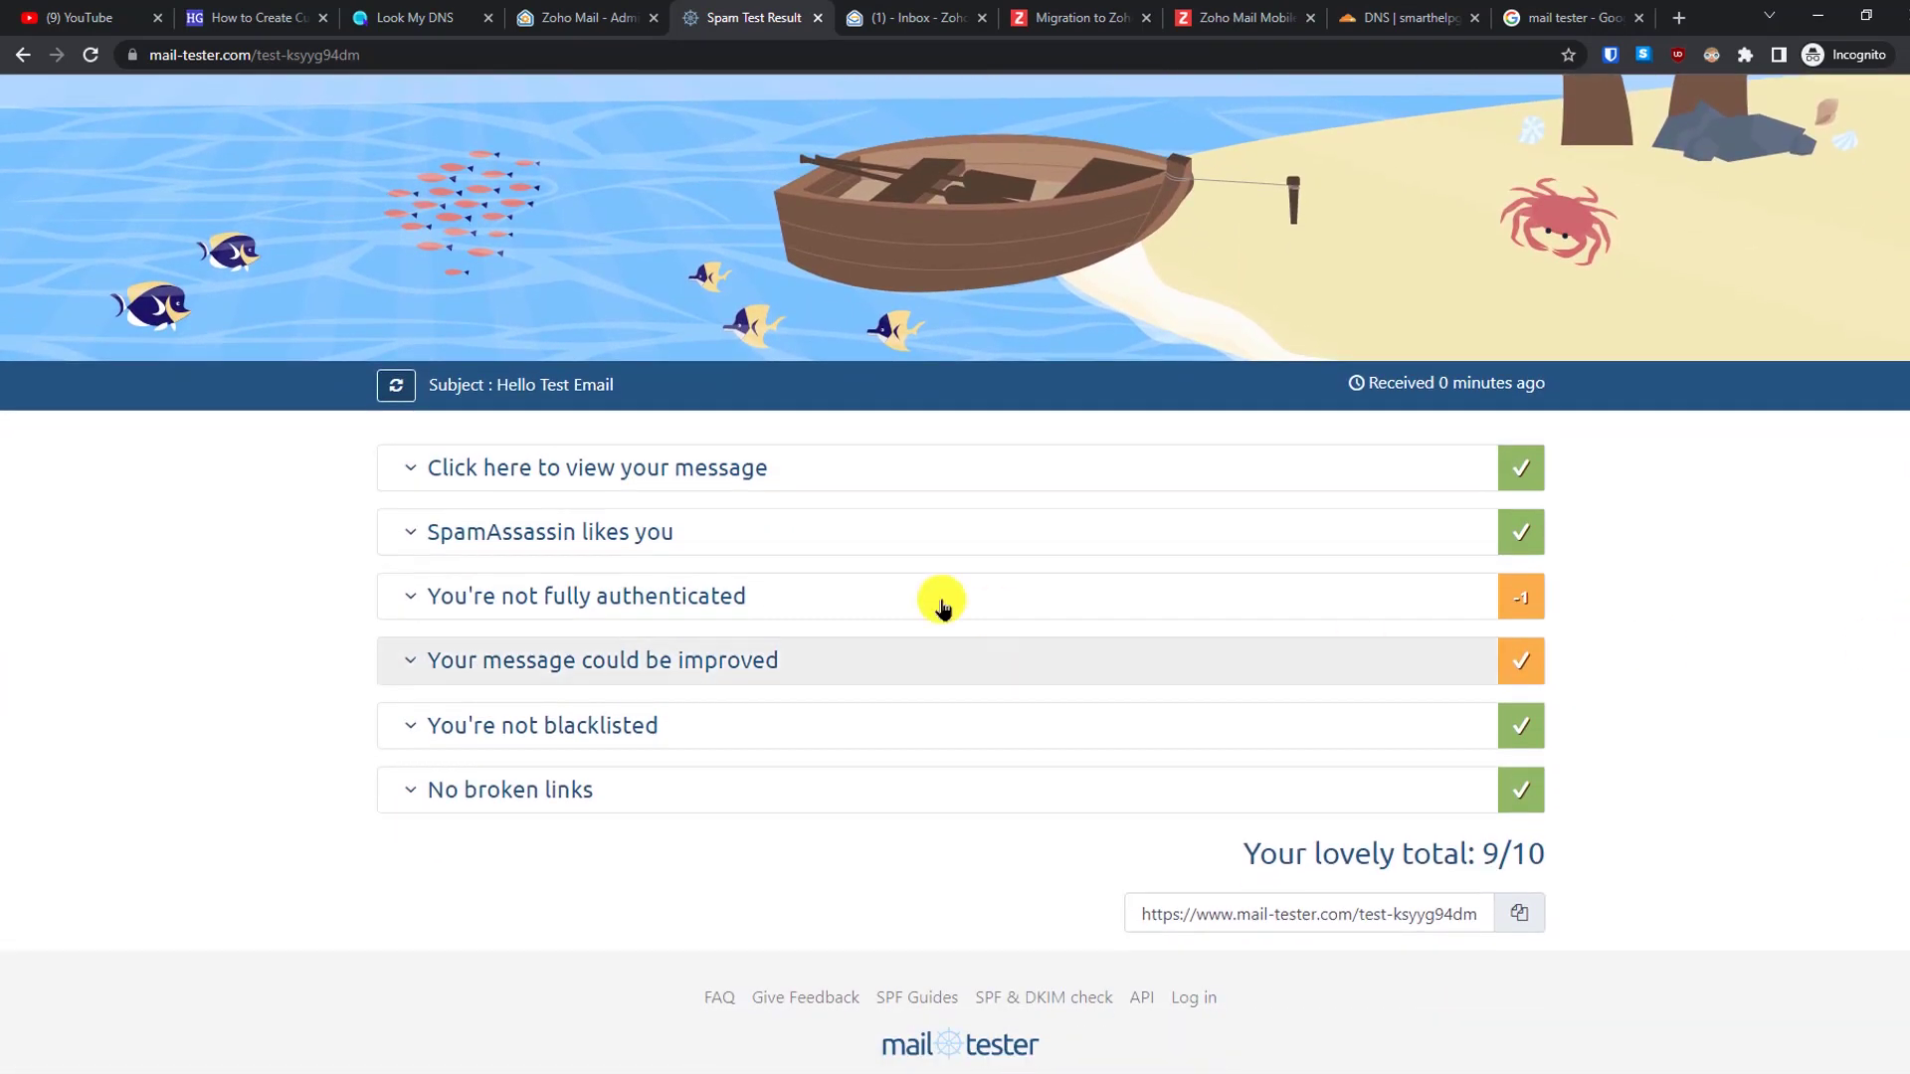
left_click(669, 476)
left_click(669, 476)
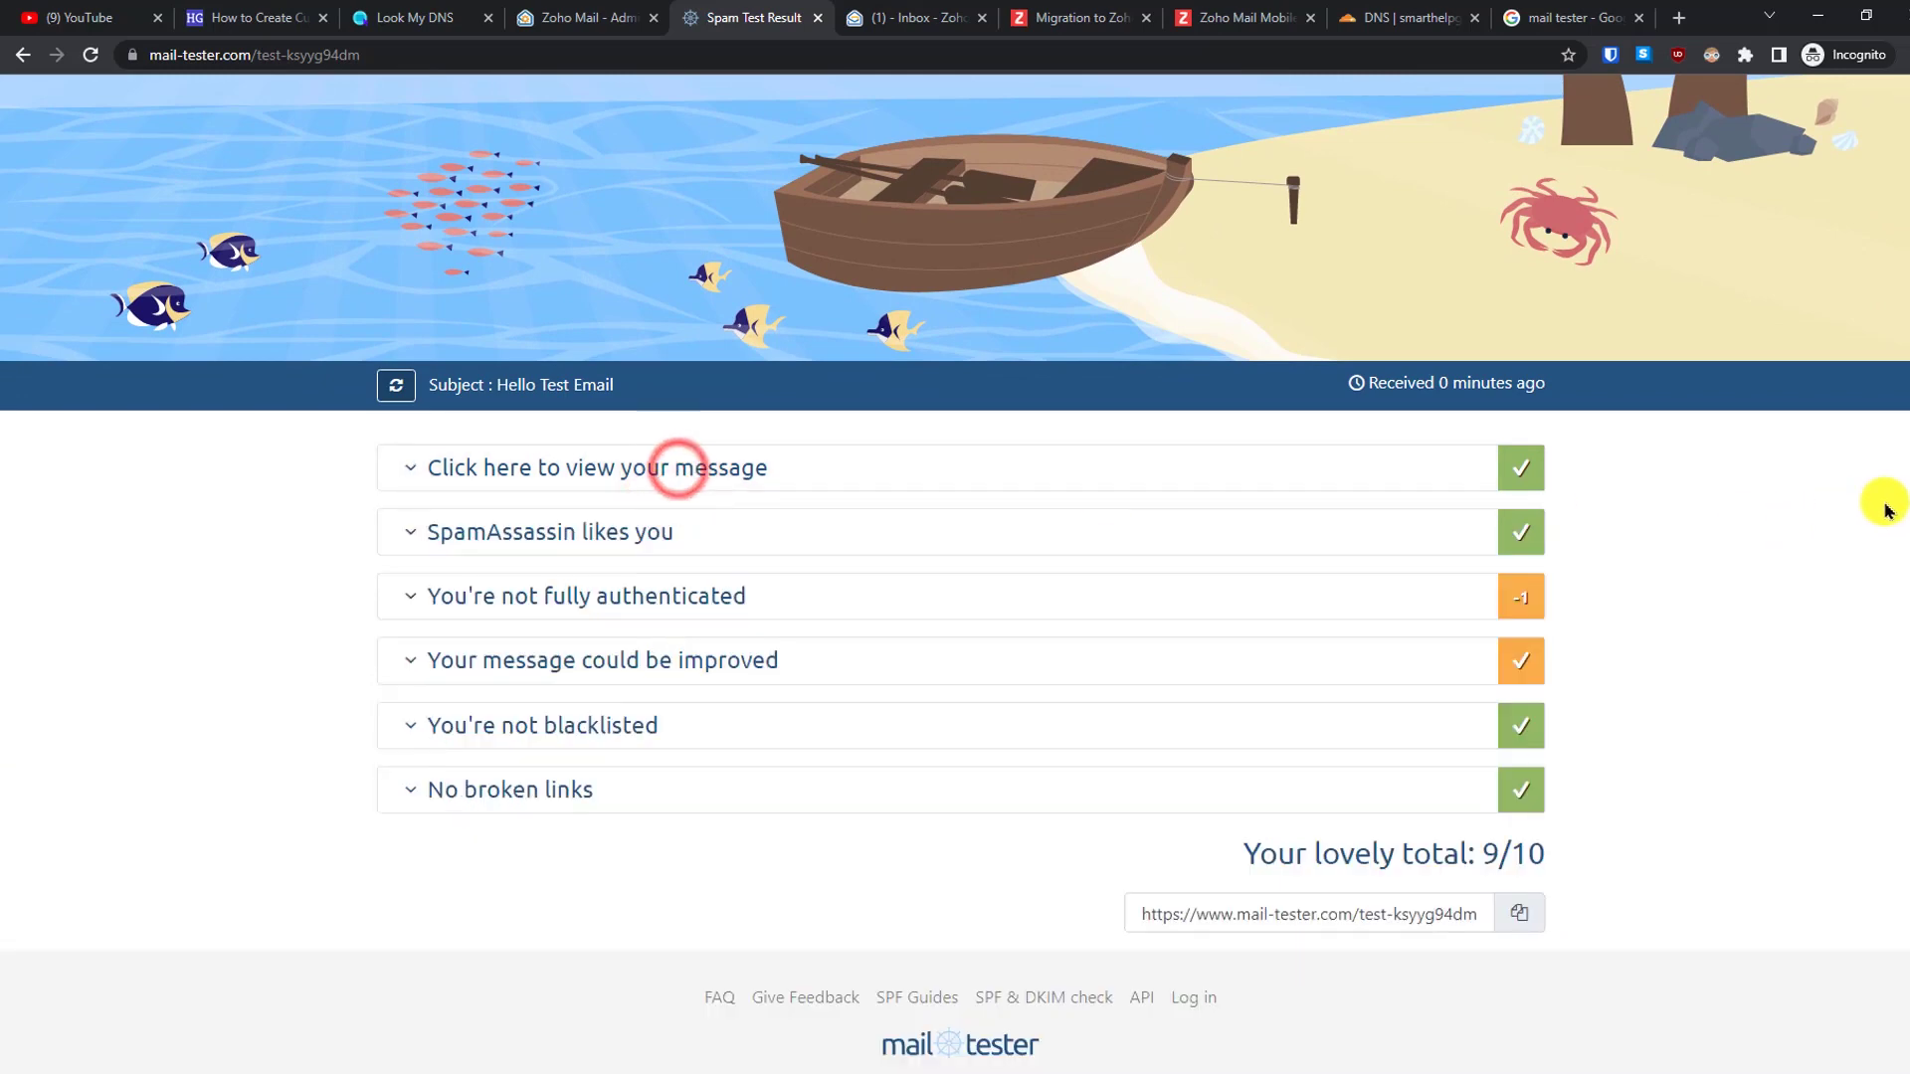
left_click_drag(1903, 503, 1900, 289)
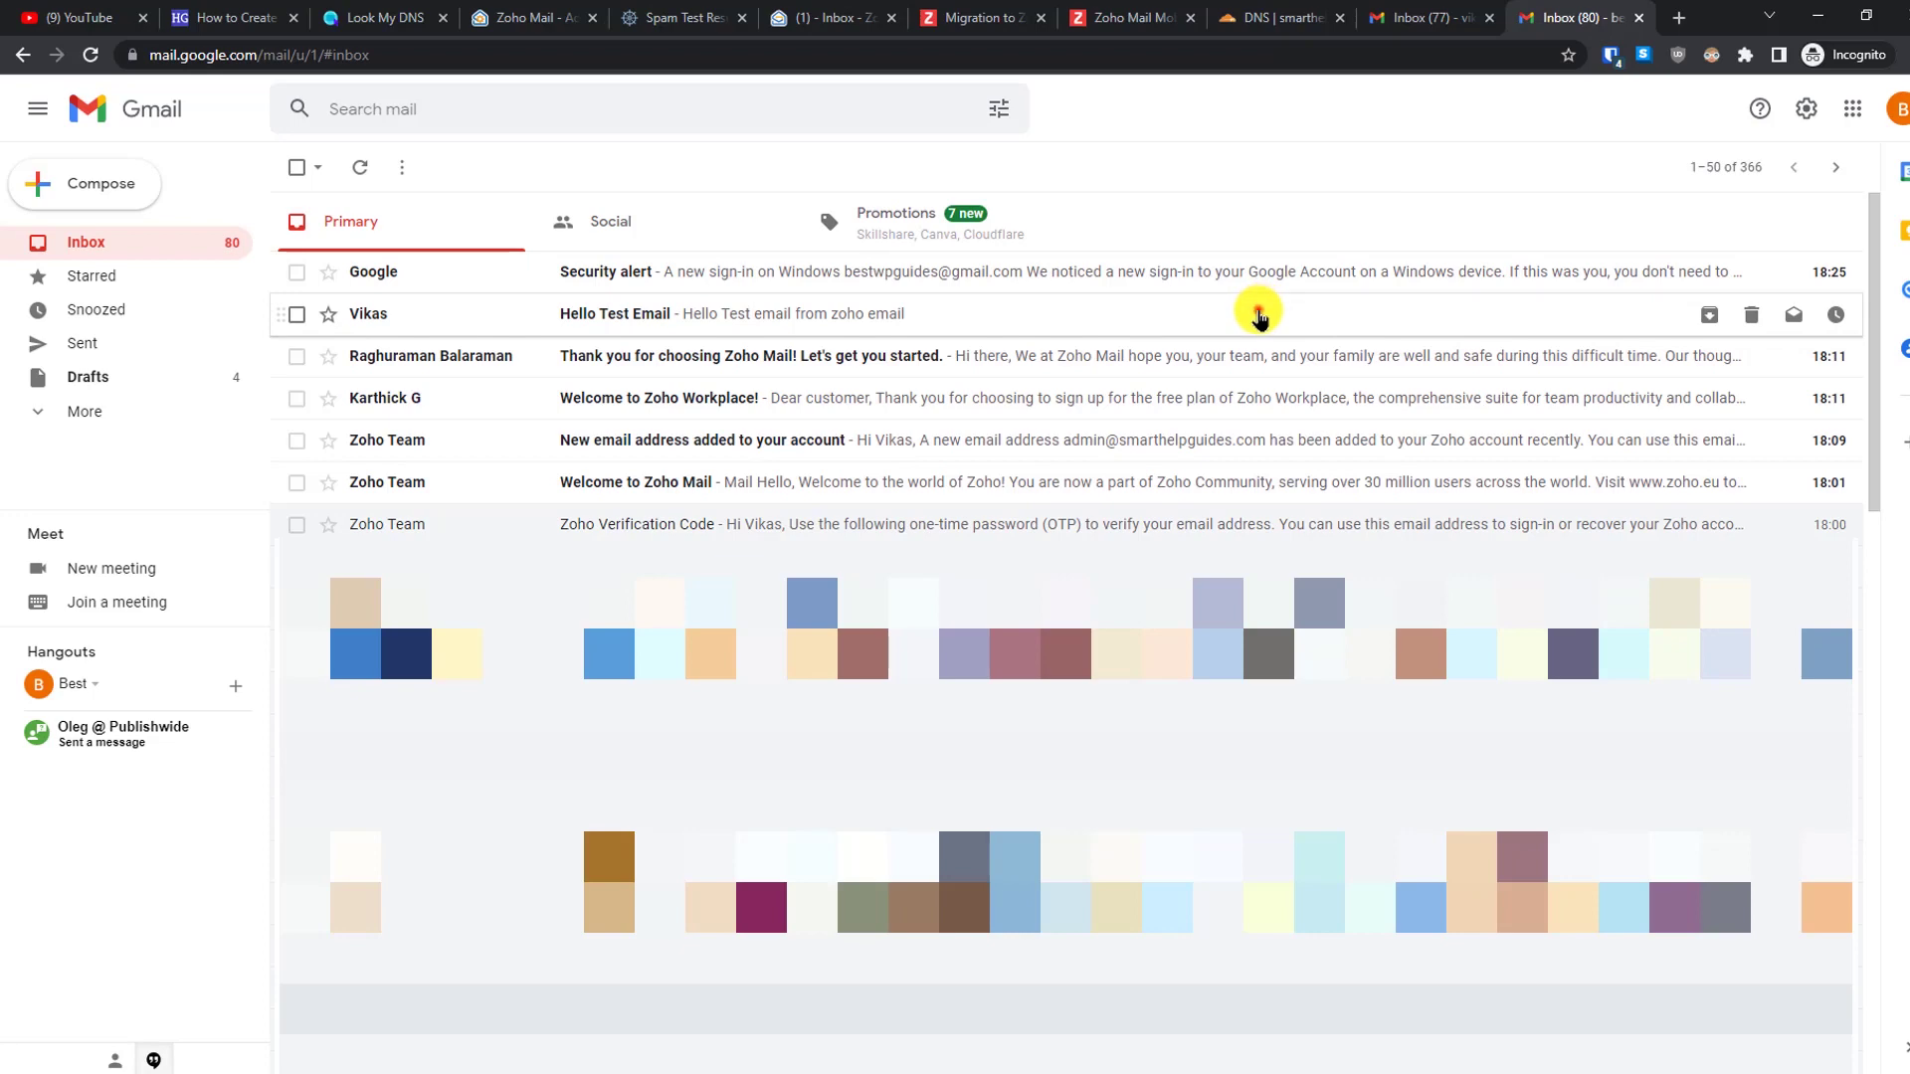
- Open Hello Test Email in Gmail, inspect its sender details, and view the original headers
left_click(1259, 317)
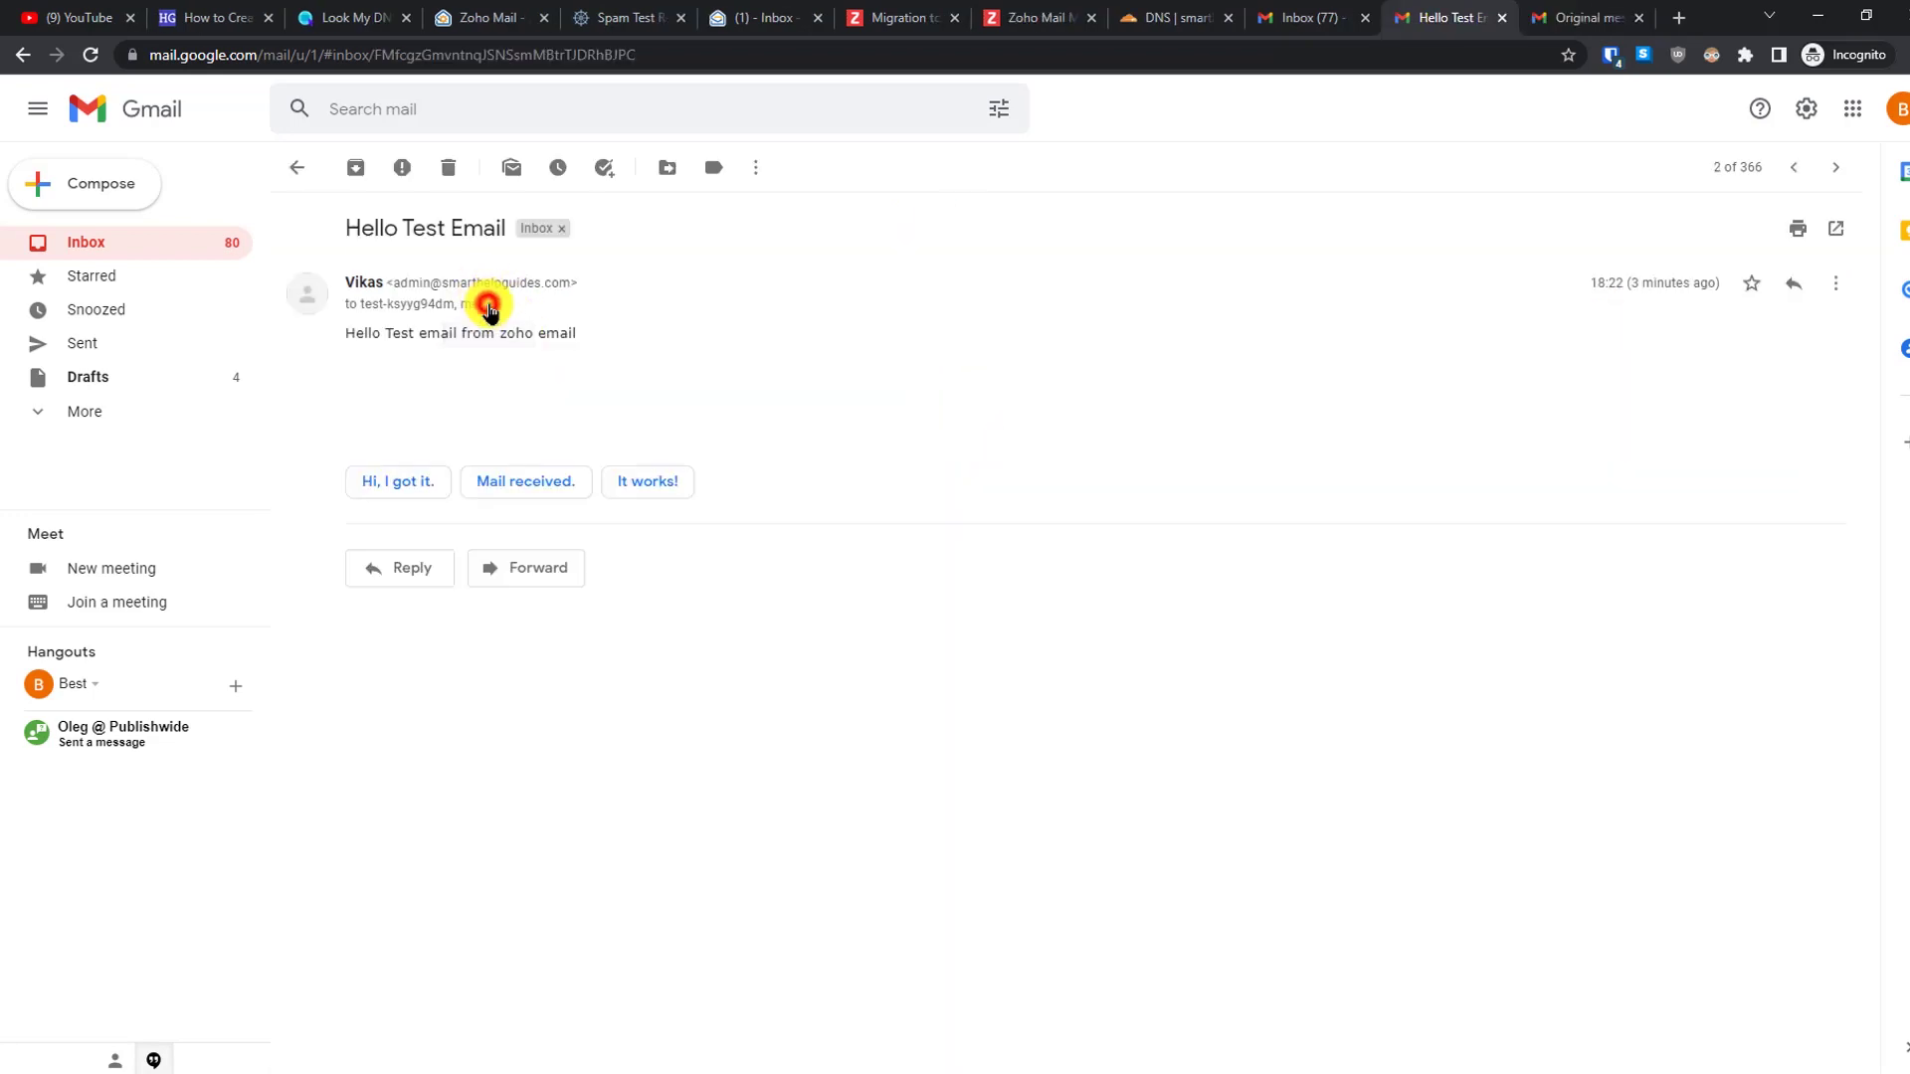
left_click(489, 306)
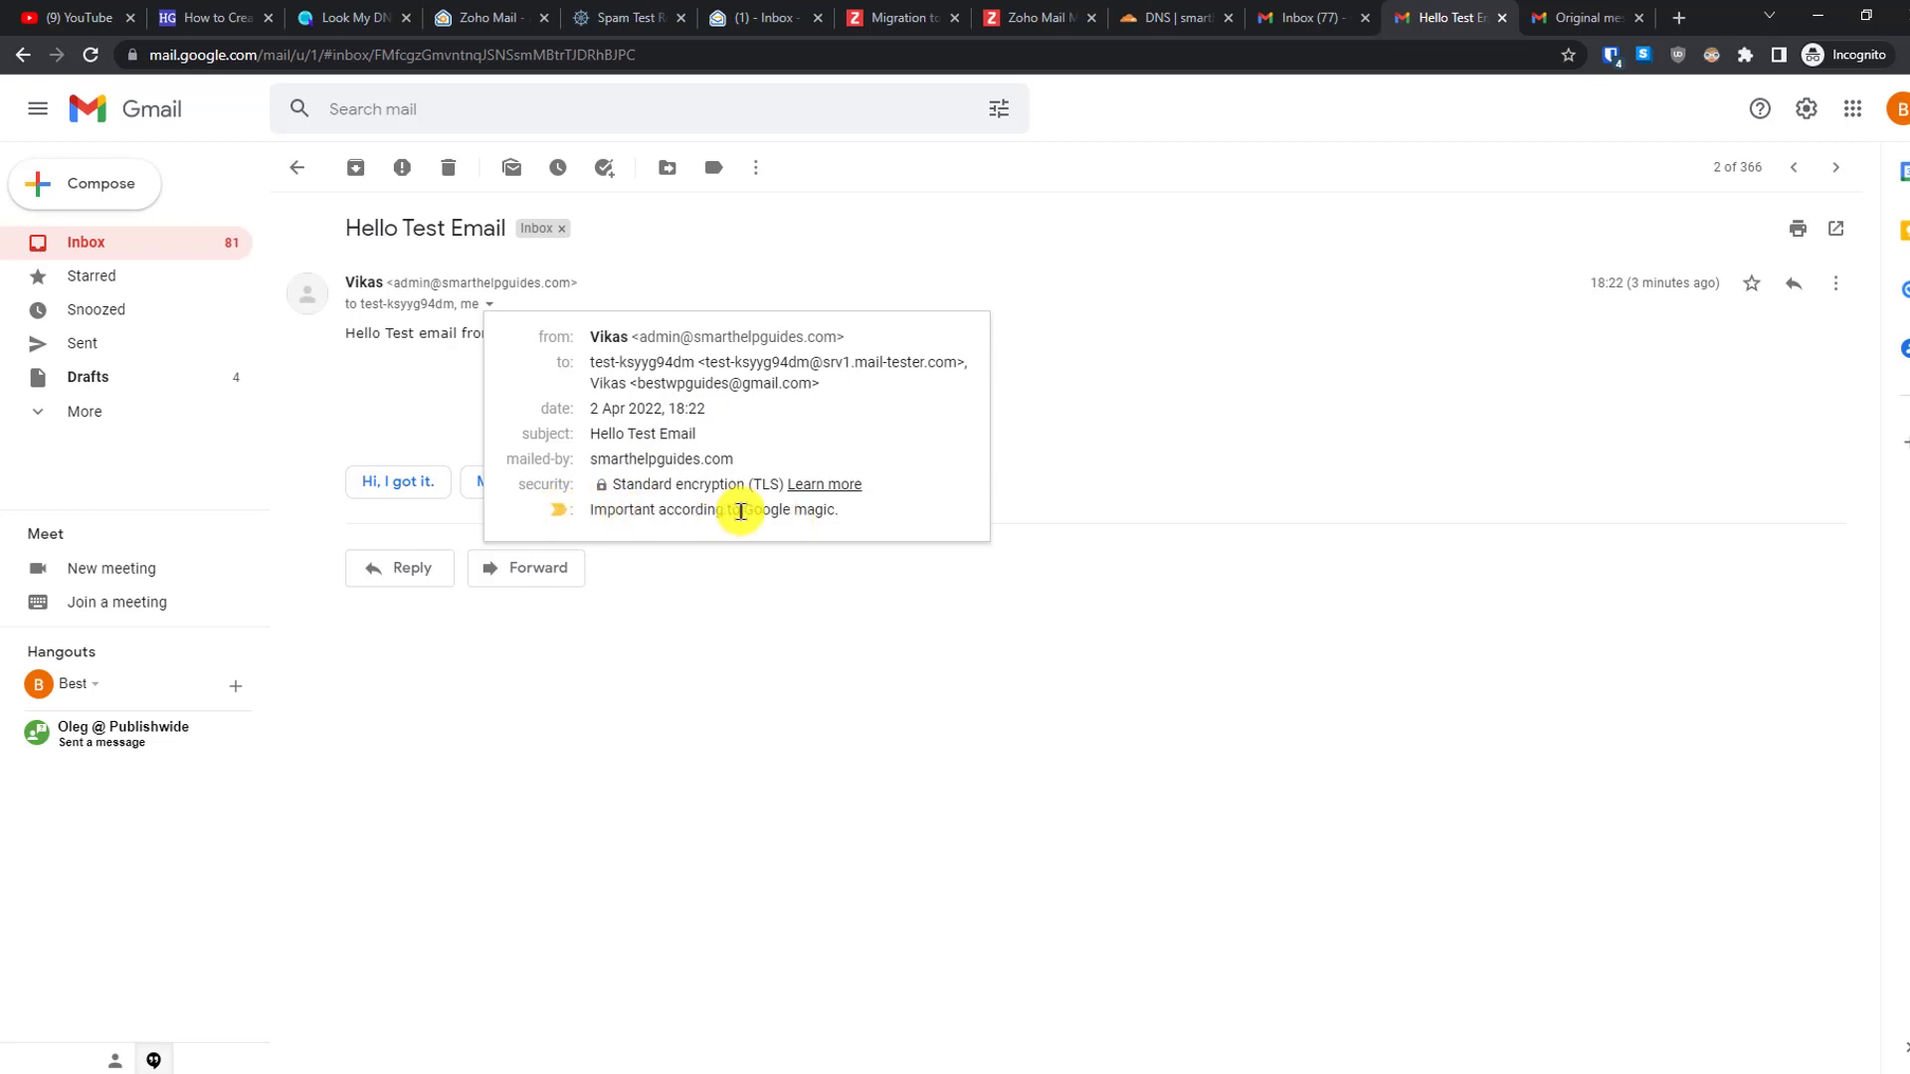
left_click(1127, 397)
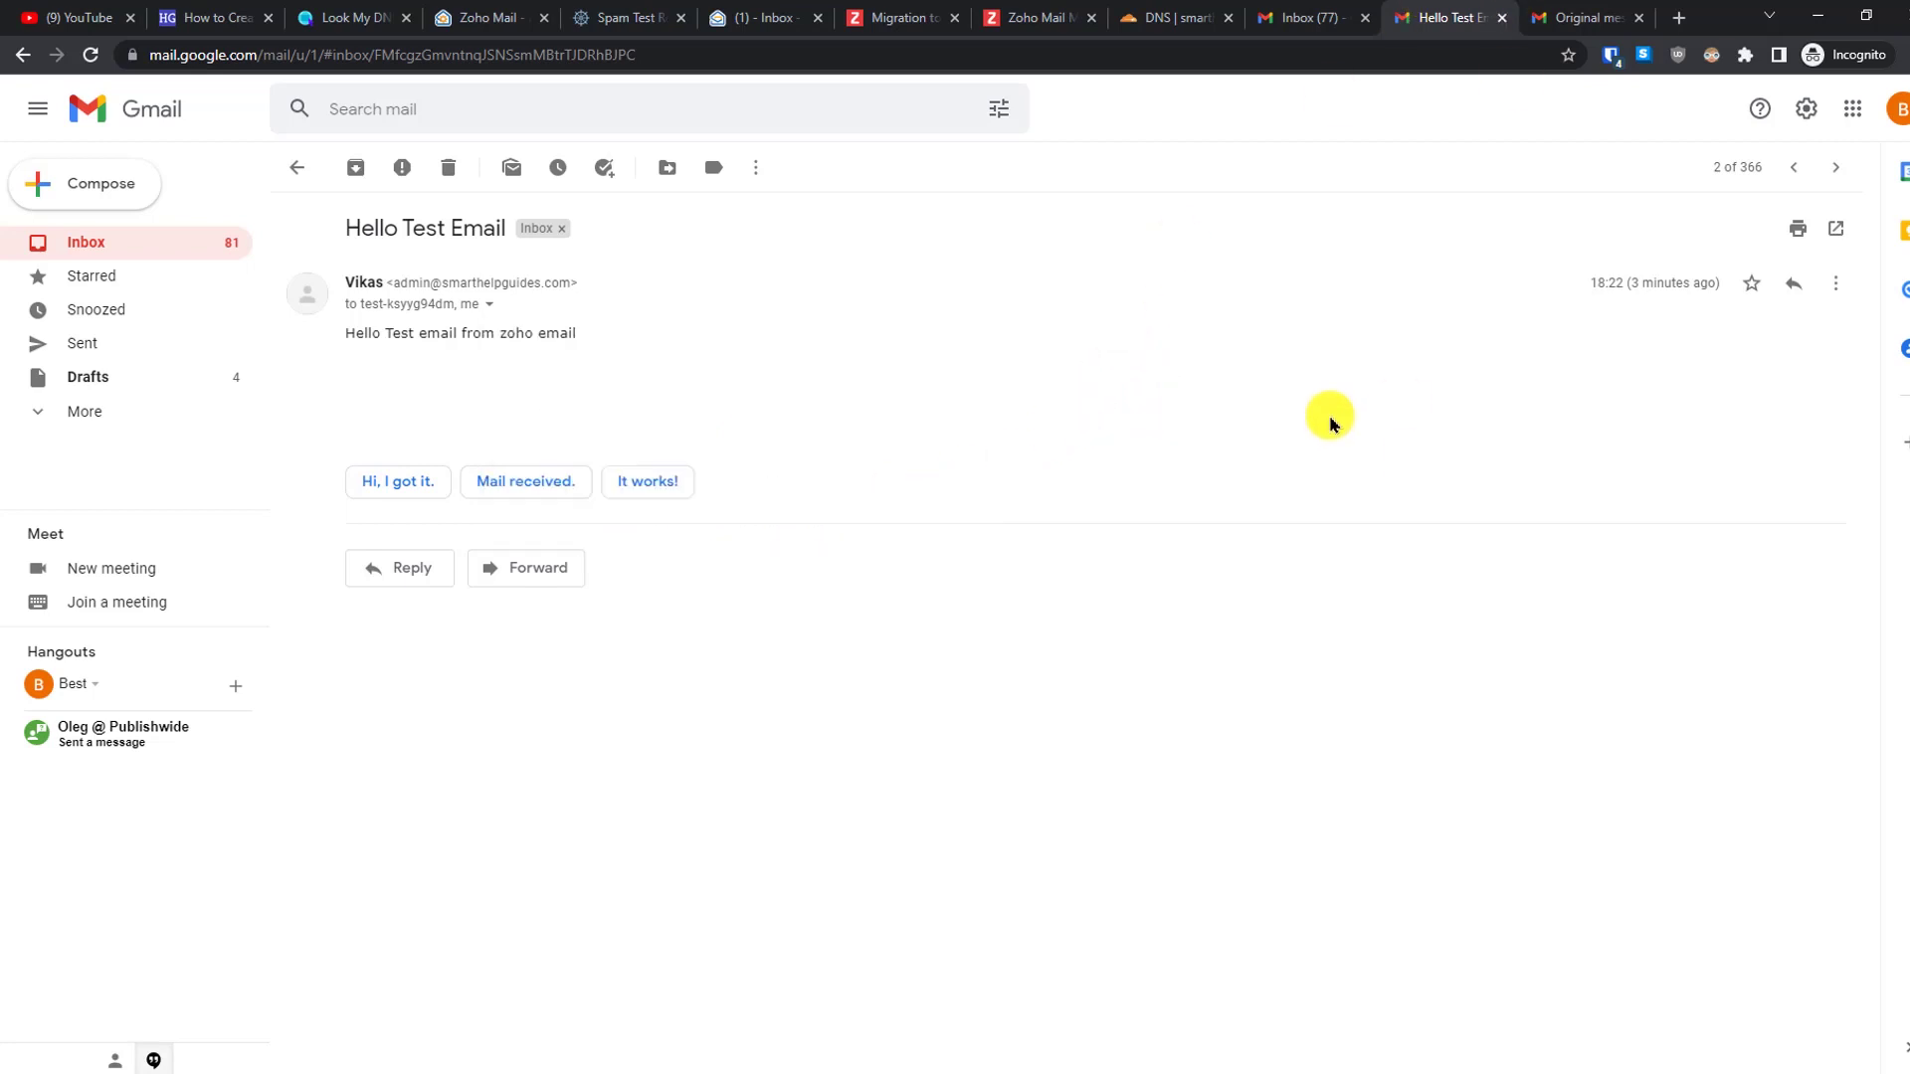
left_click(1565, 10)
- Highlight the spf=pass and dmarc=pass header lines, then go back to the message
scroll(1902, 544, "down", 3)
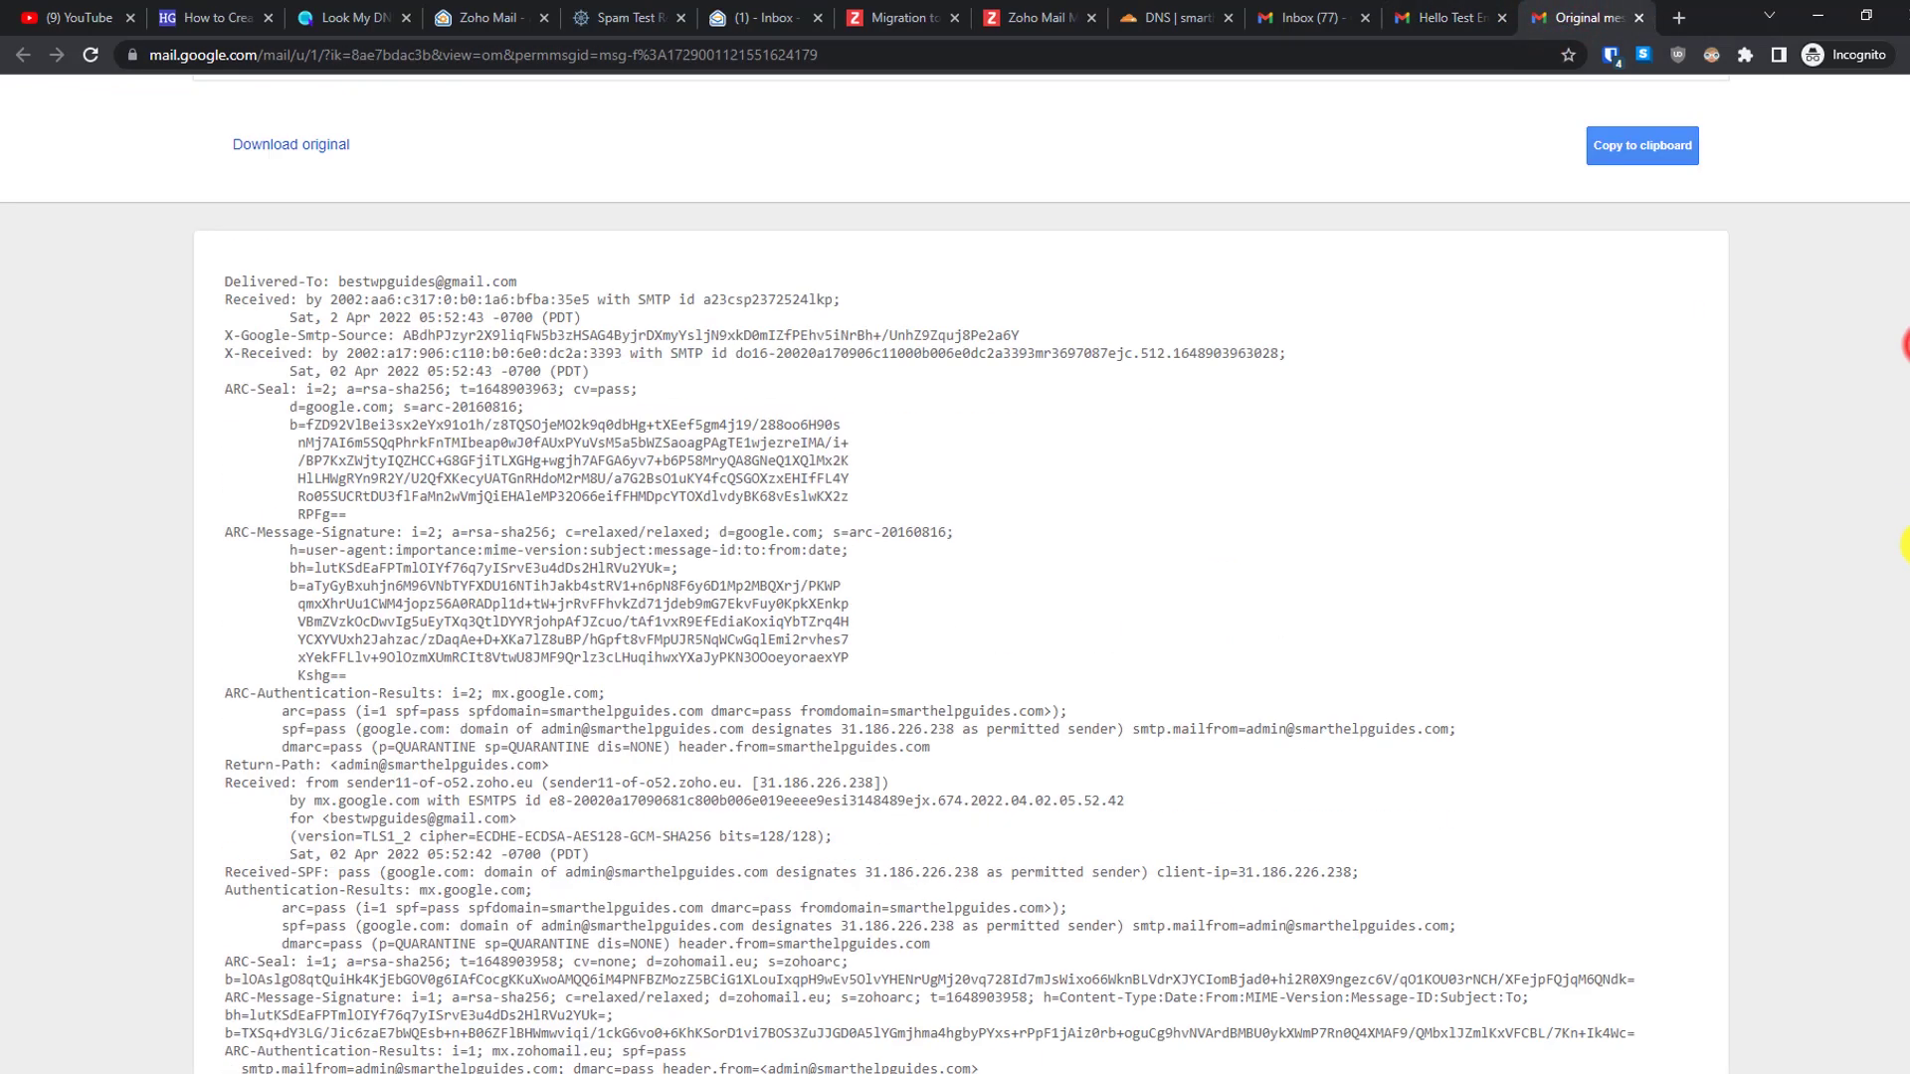
scroll(1903, 544, "down", 1)
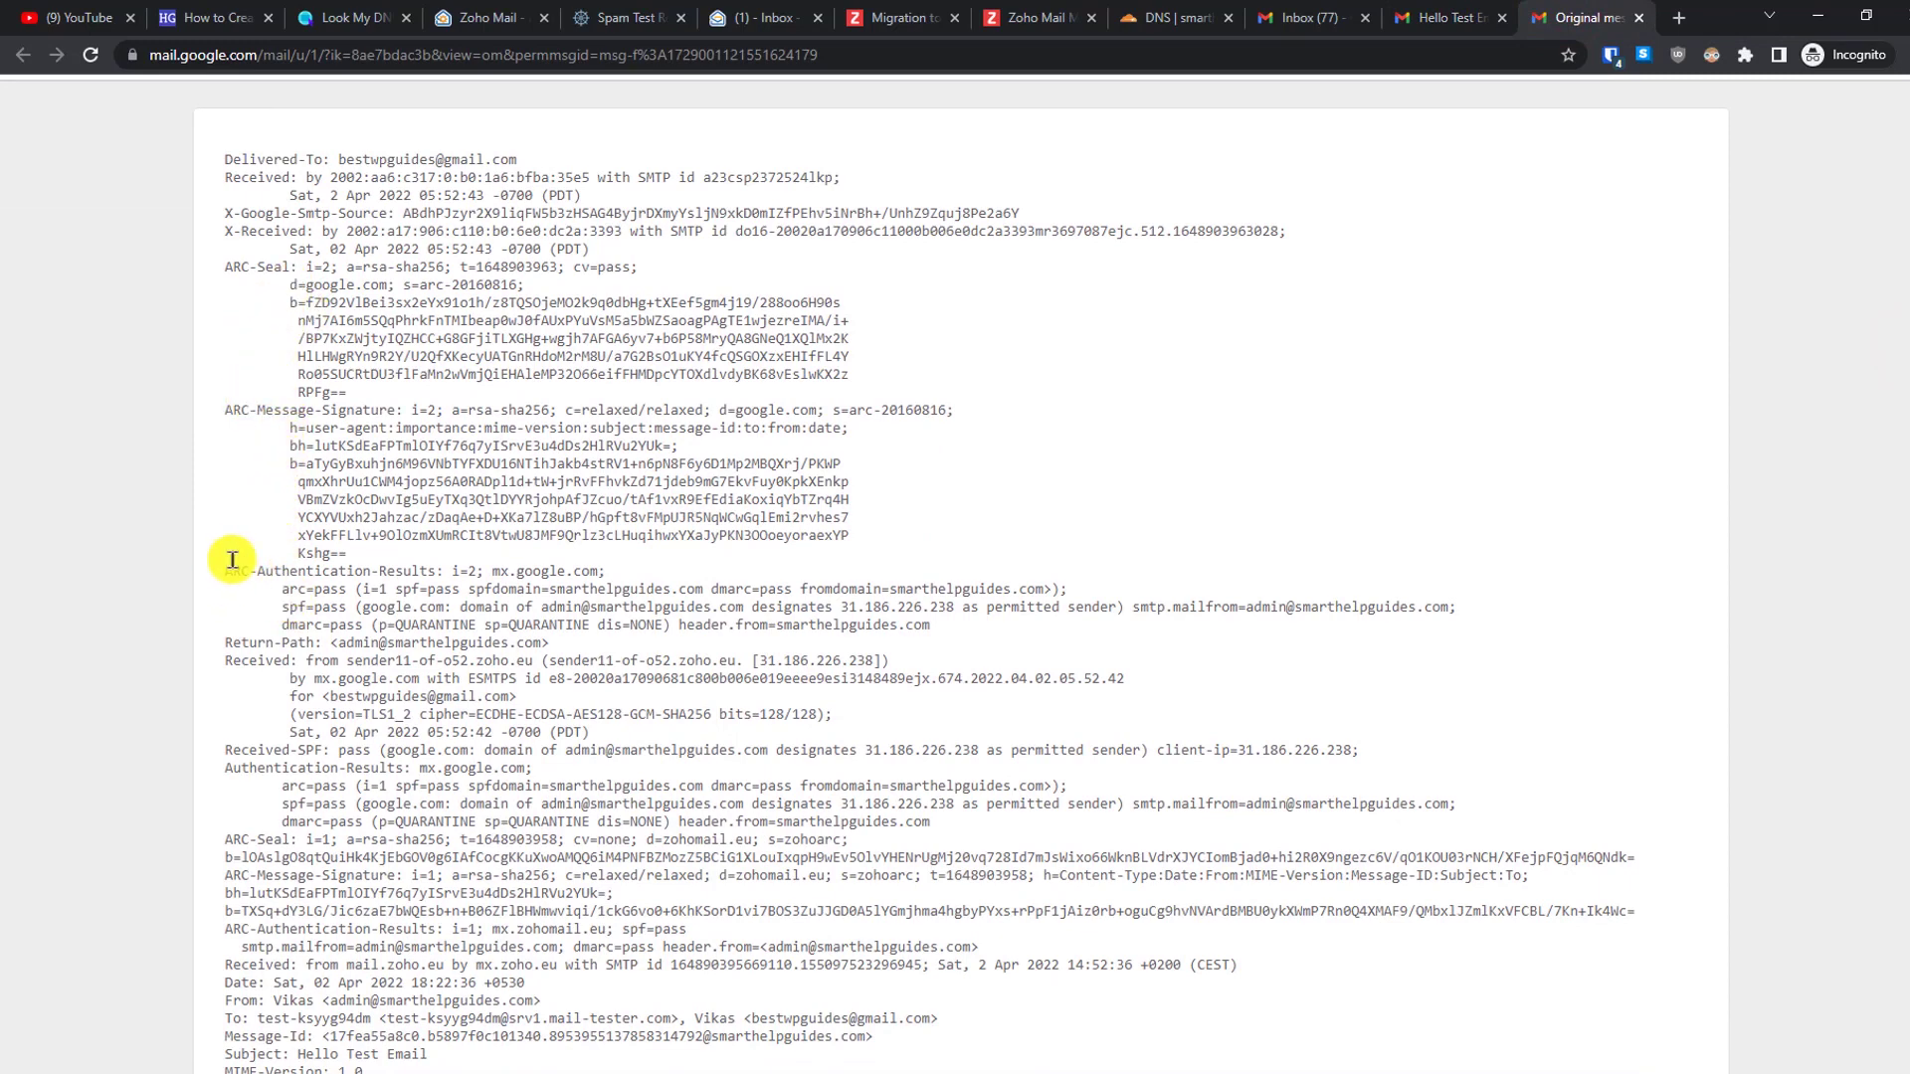
left_click_drag(281, 589, 395, 588)
triple_click(290, 608)
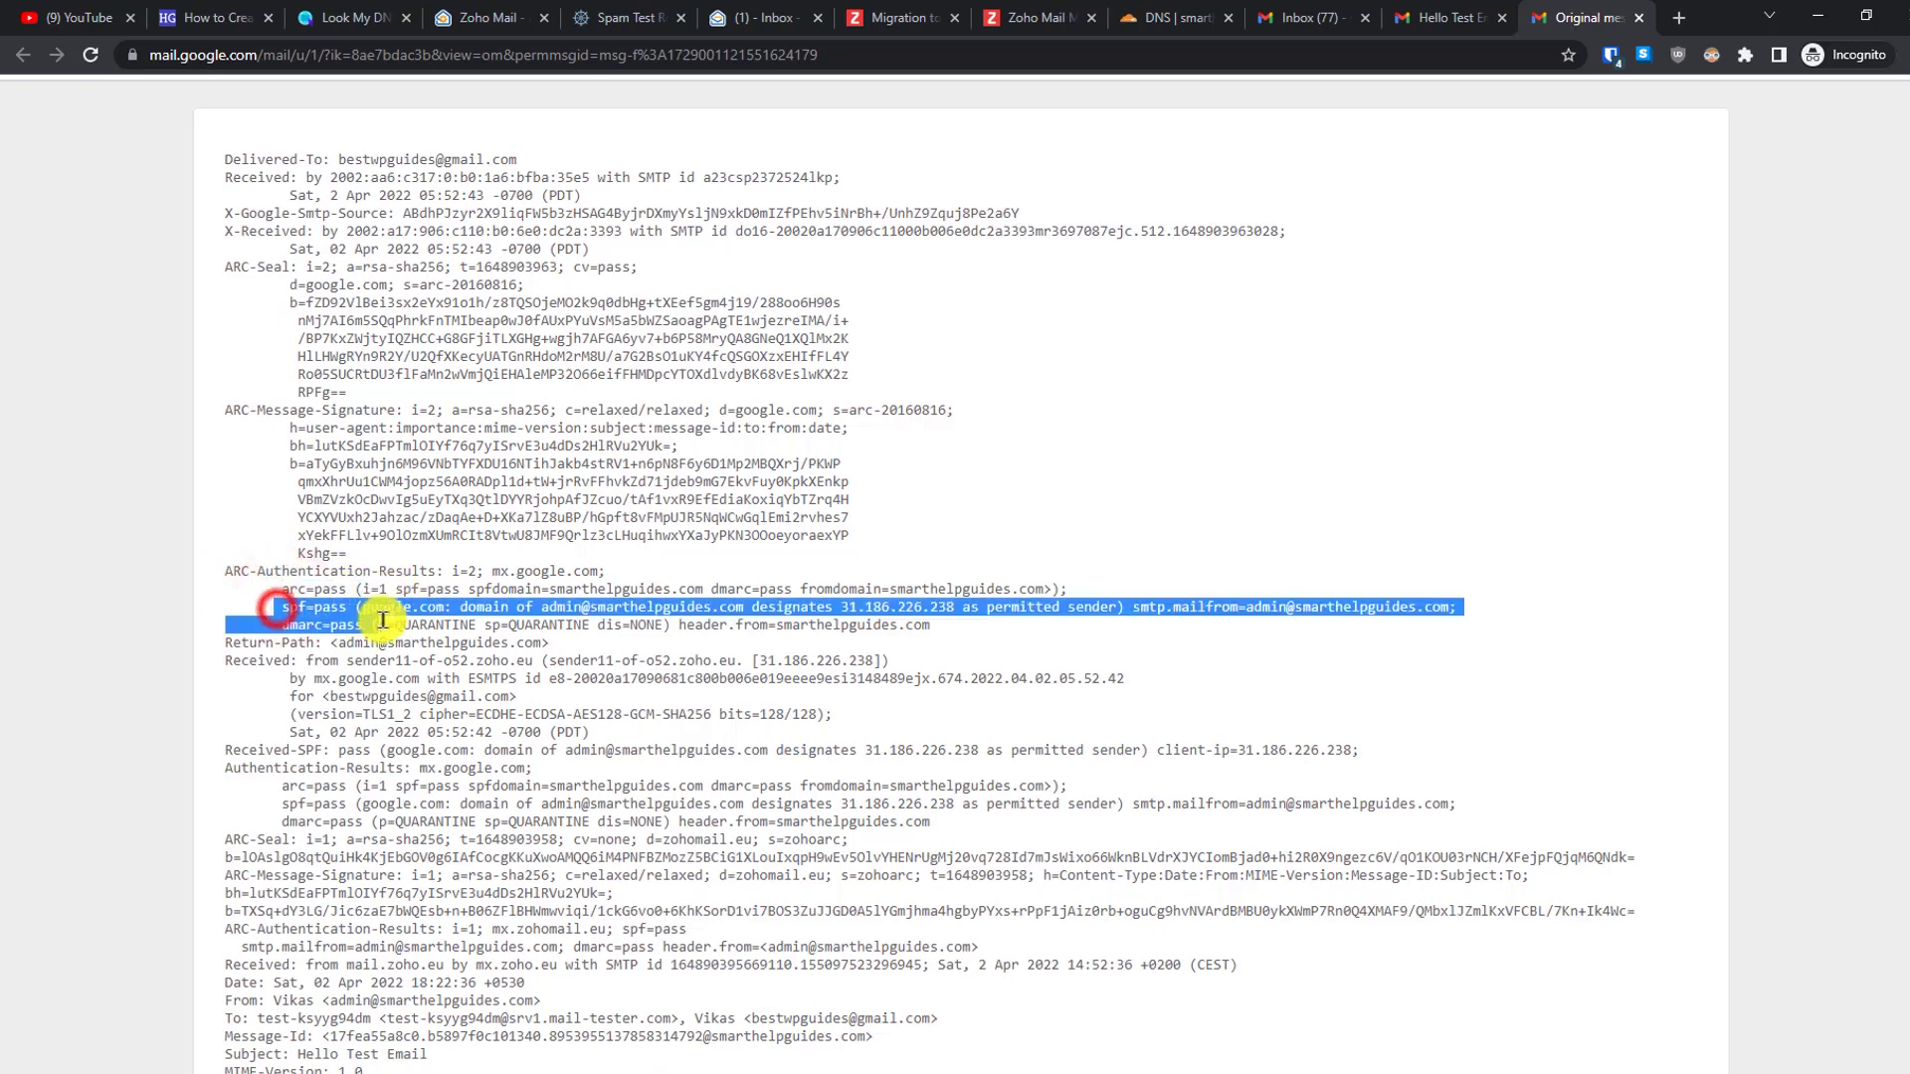
left_click(317, 659)
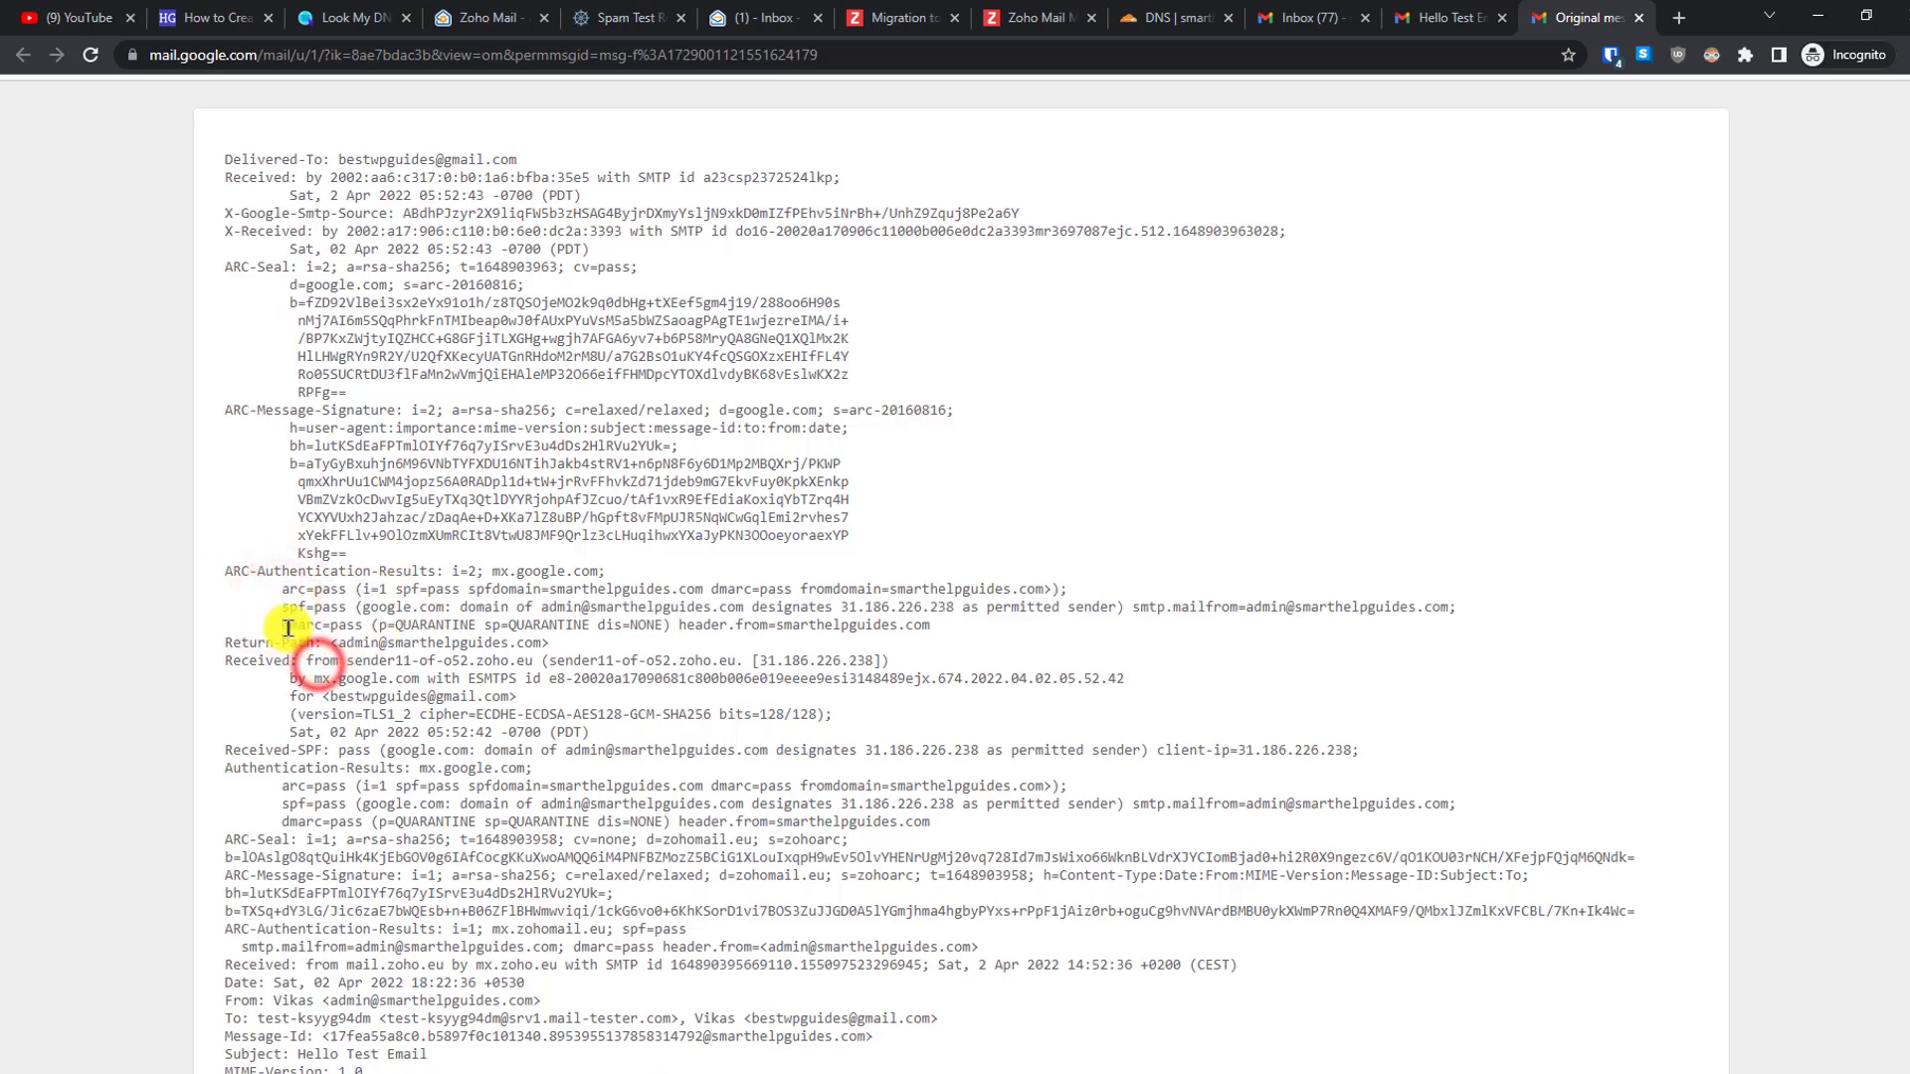
left_click(519, 733)
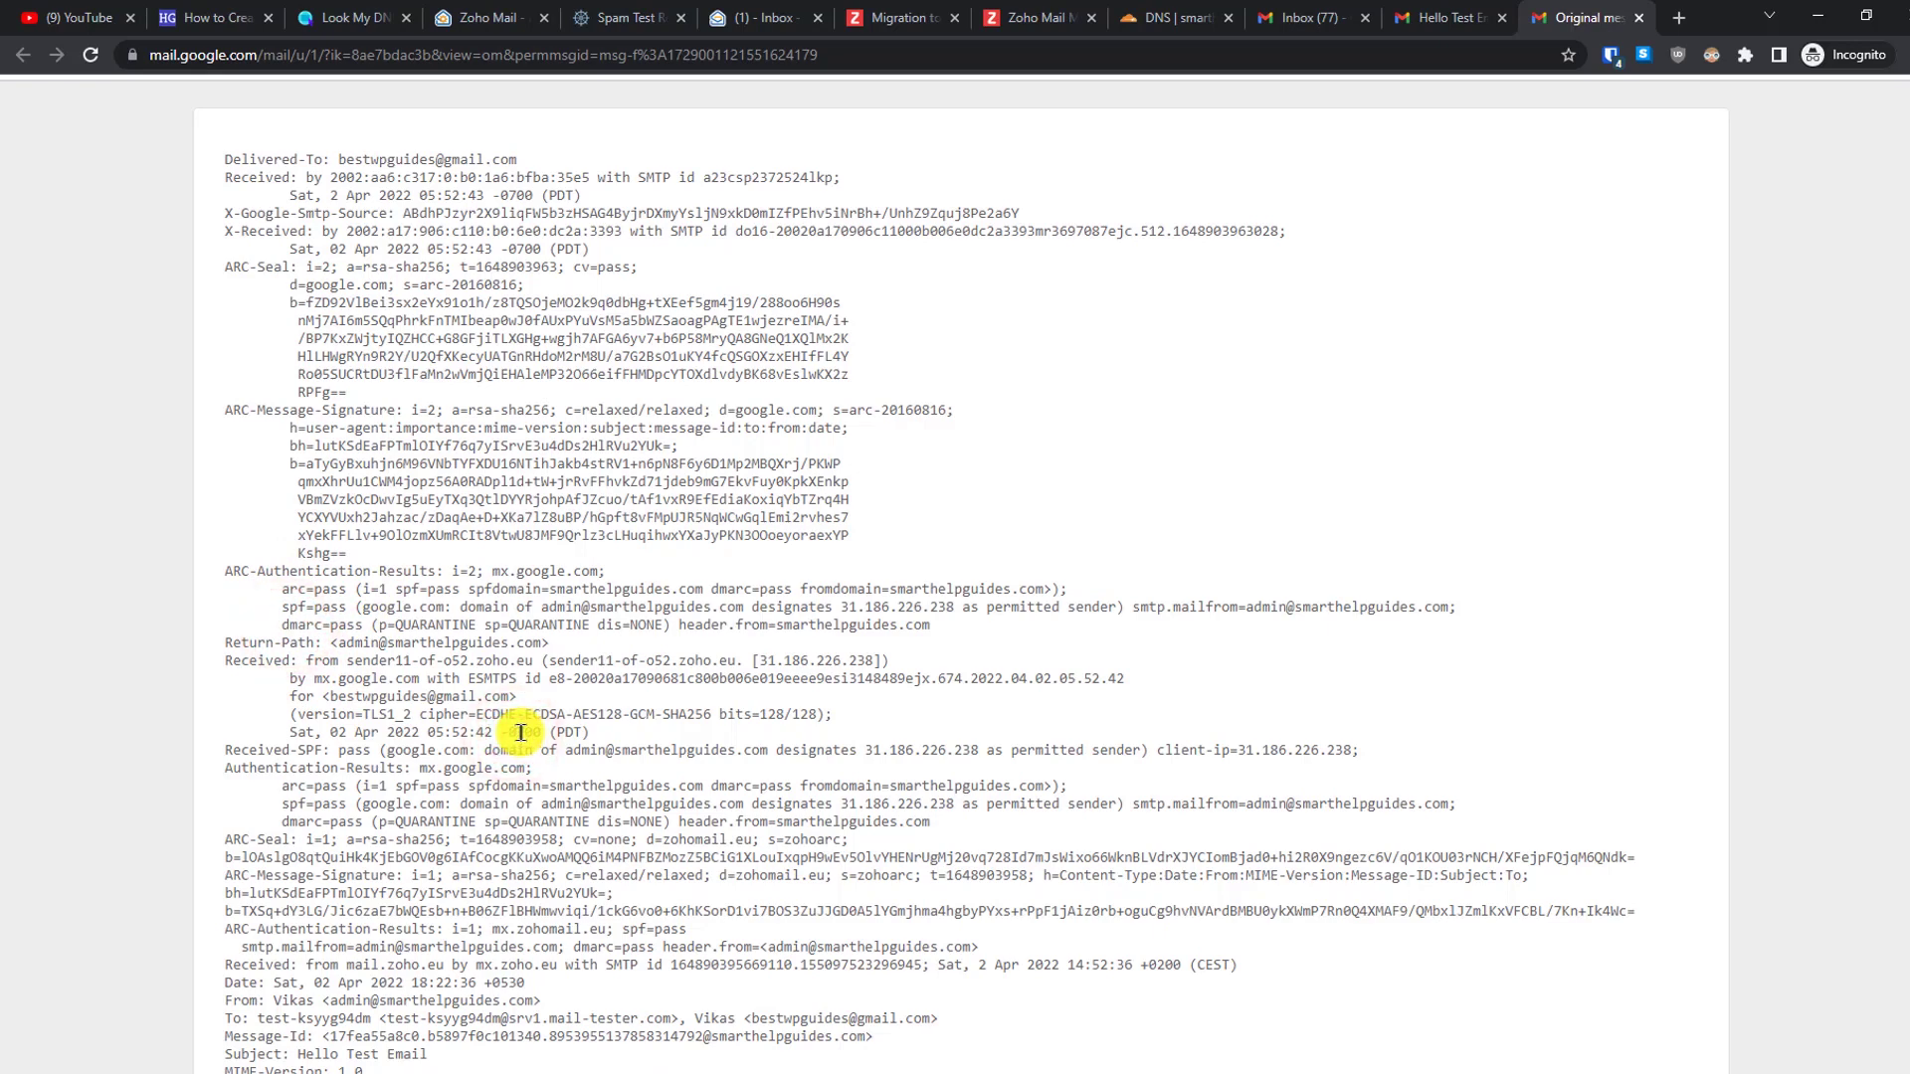
left_click(1439, 17)
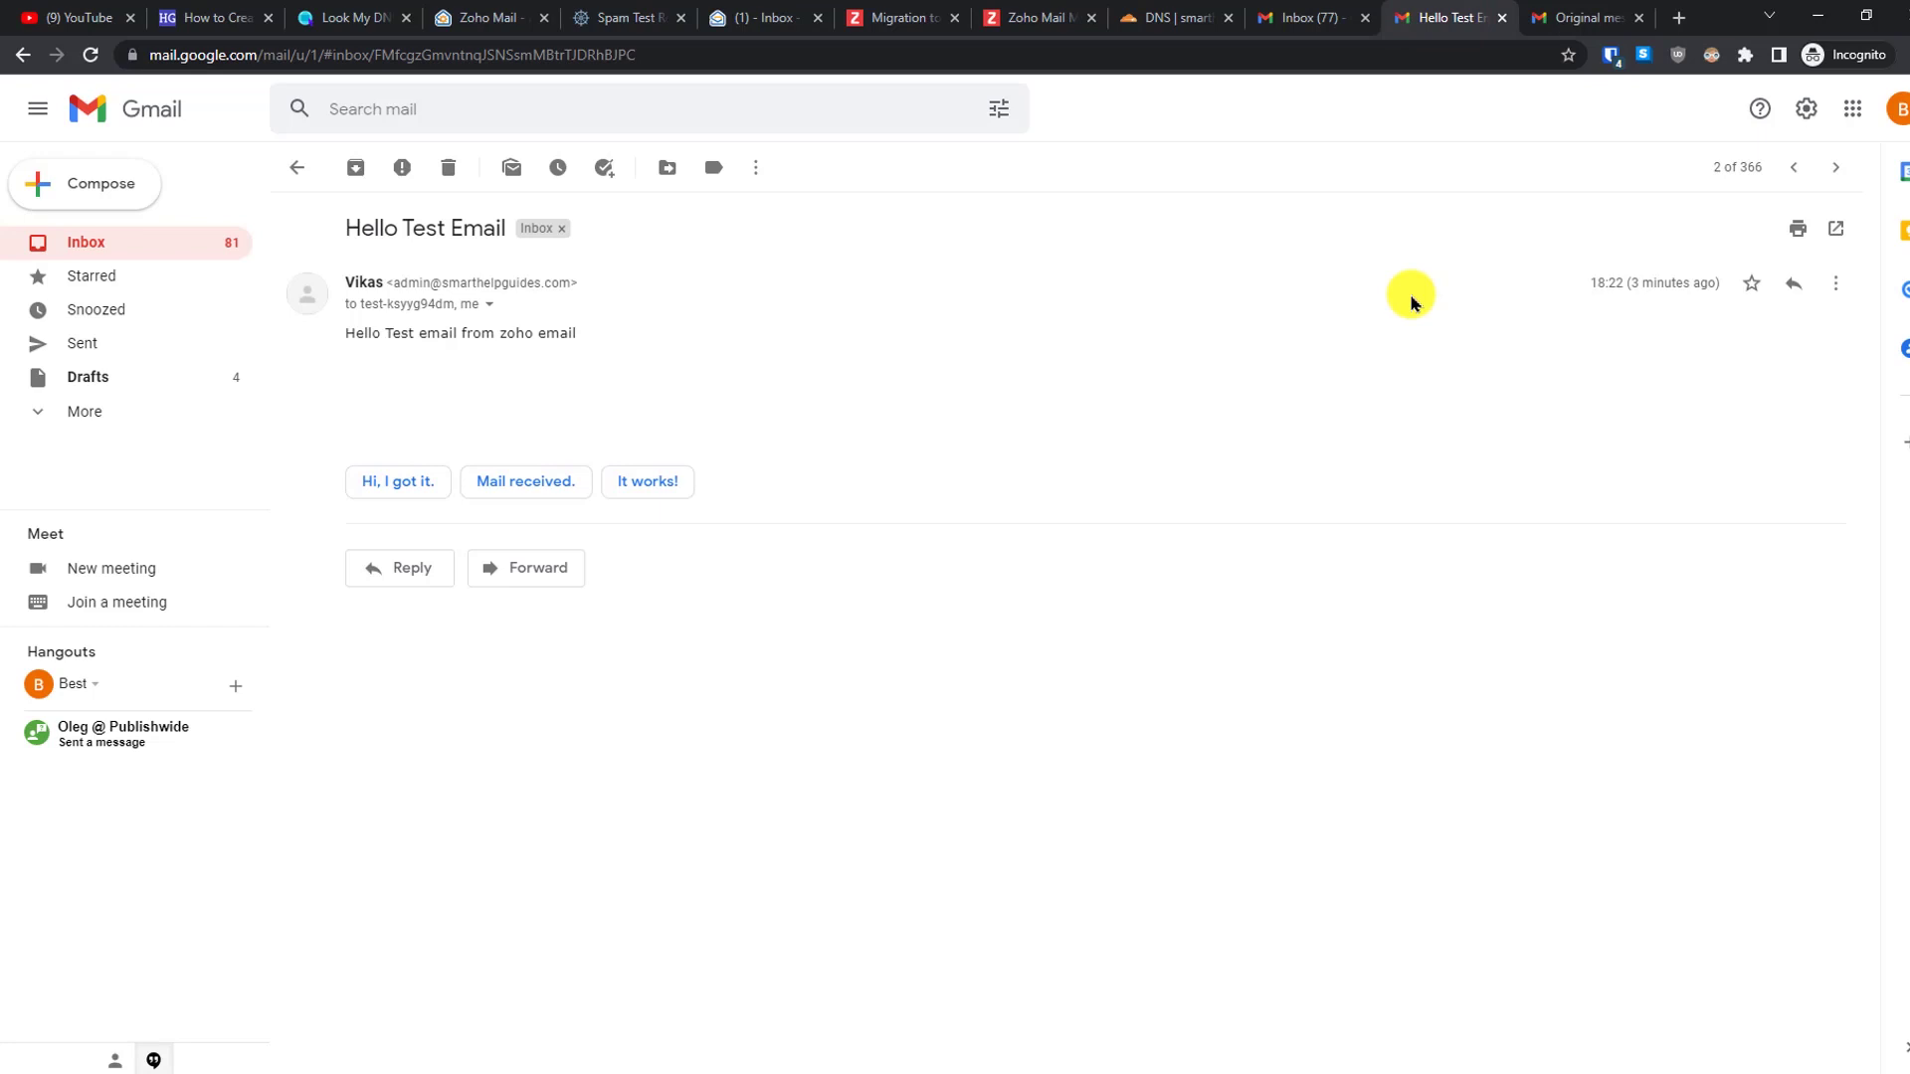
- Move through the inbox and article tabs back to the Smart Help Guides Admin Console
left_click(733, 15)
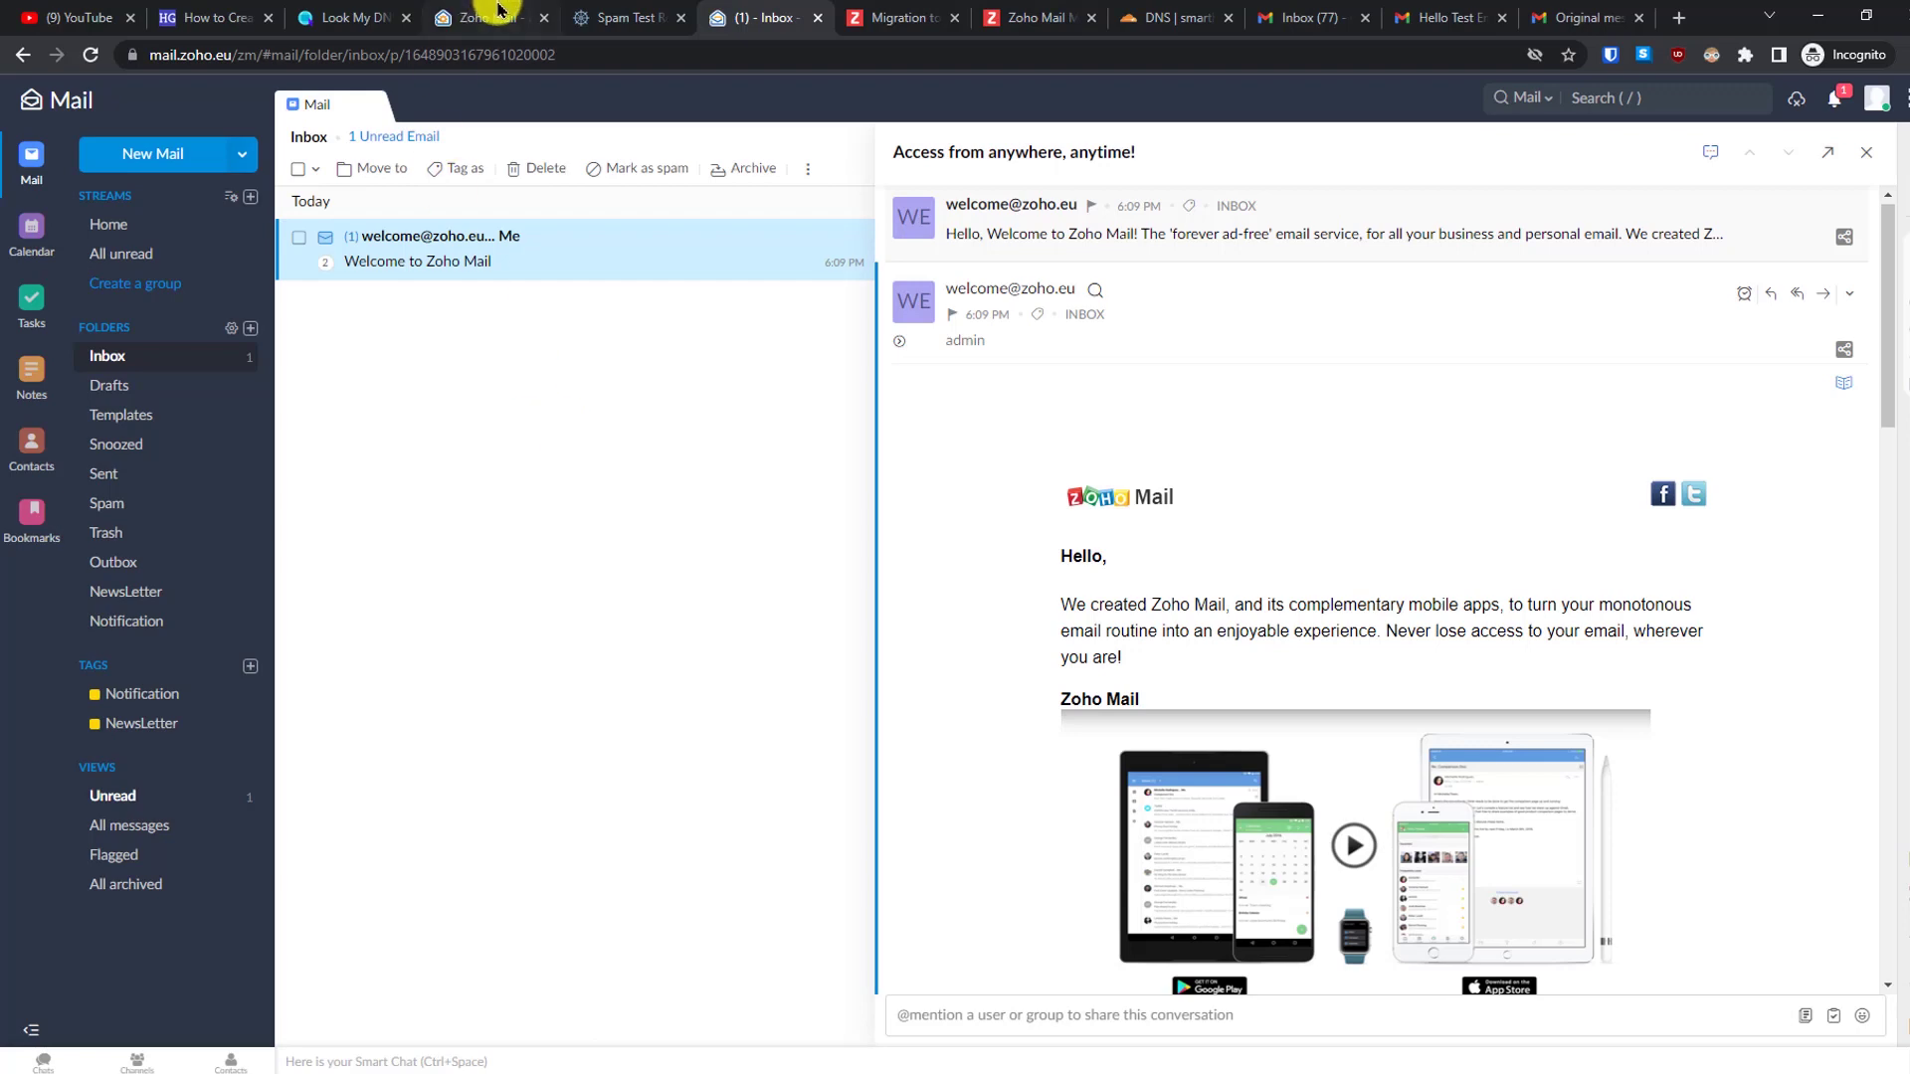
left_click(239, 16)
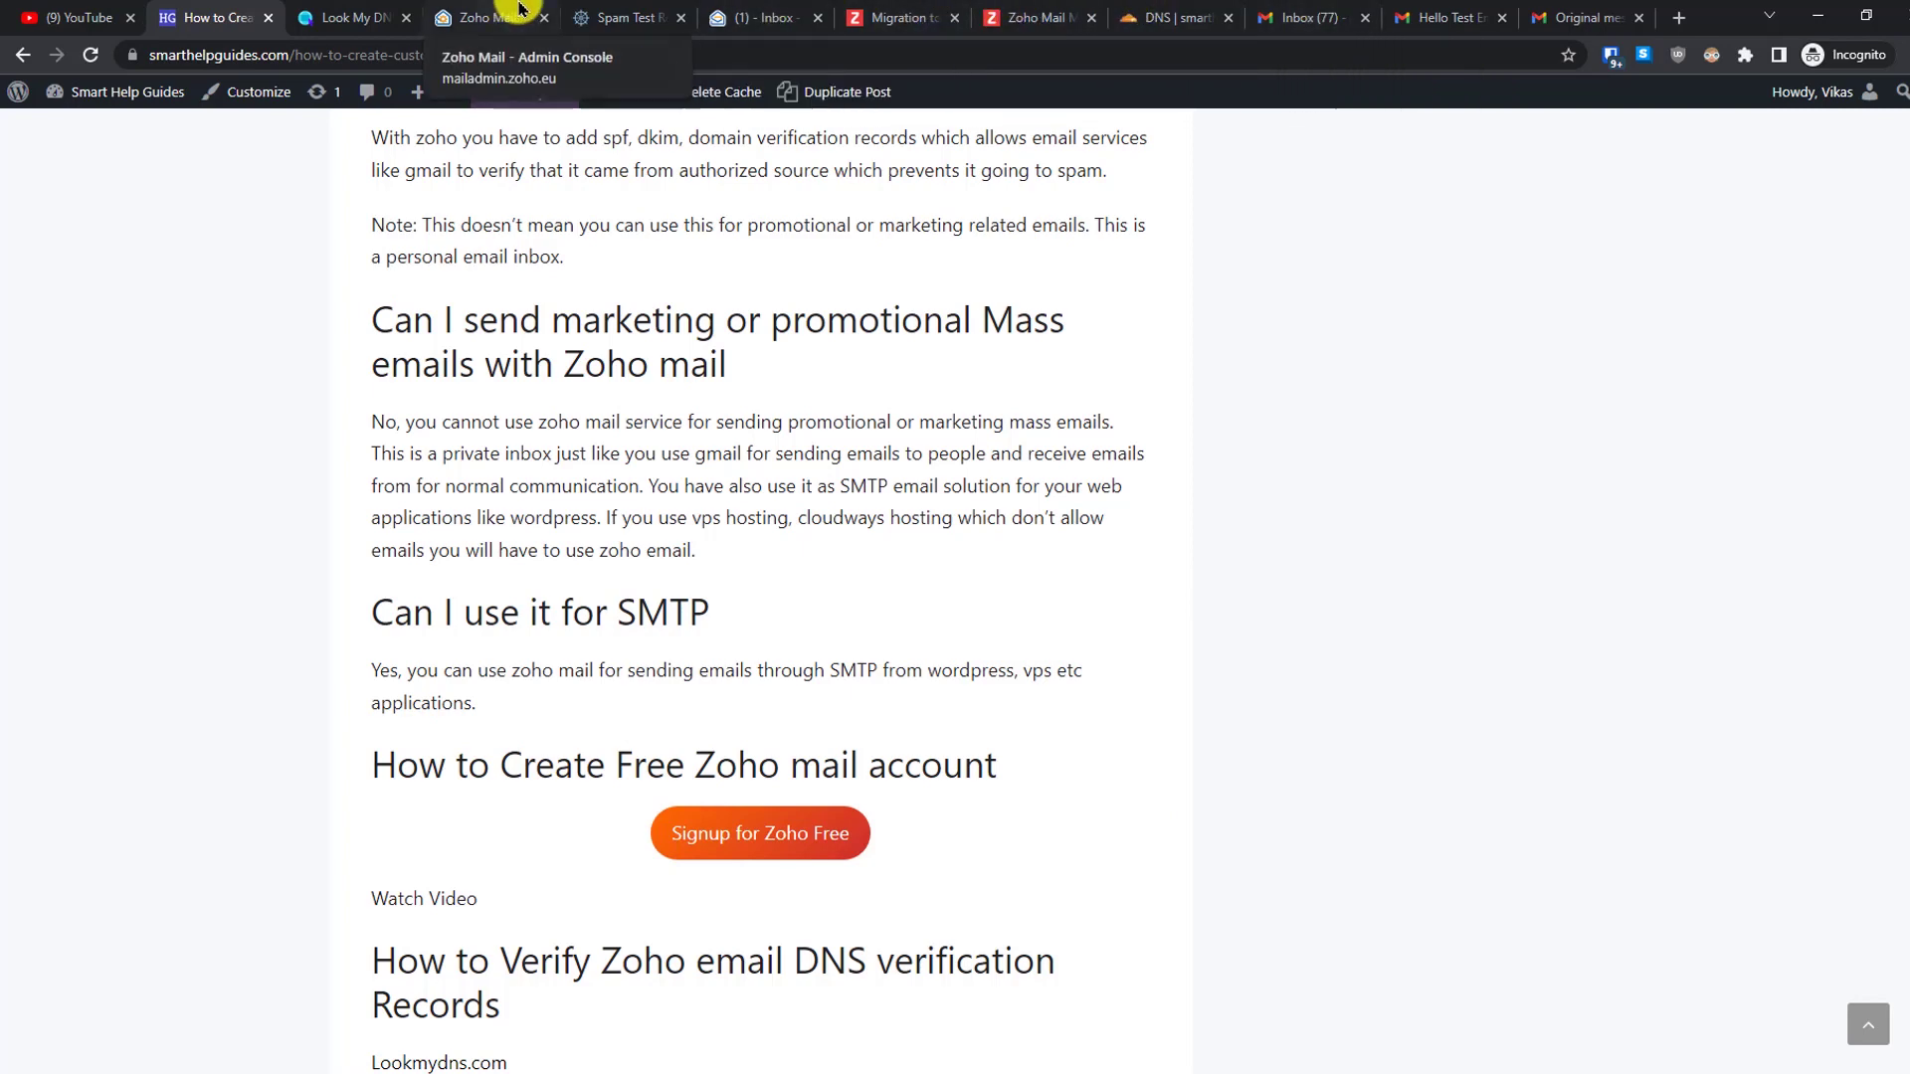
left_click(492, 17)
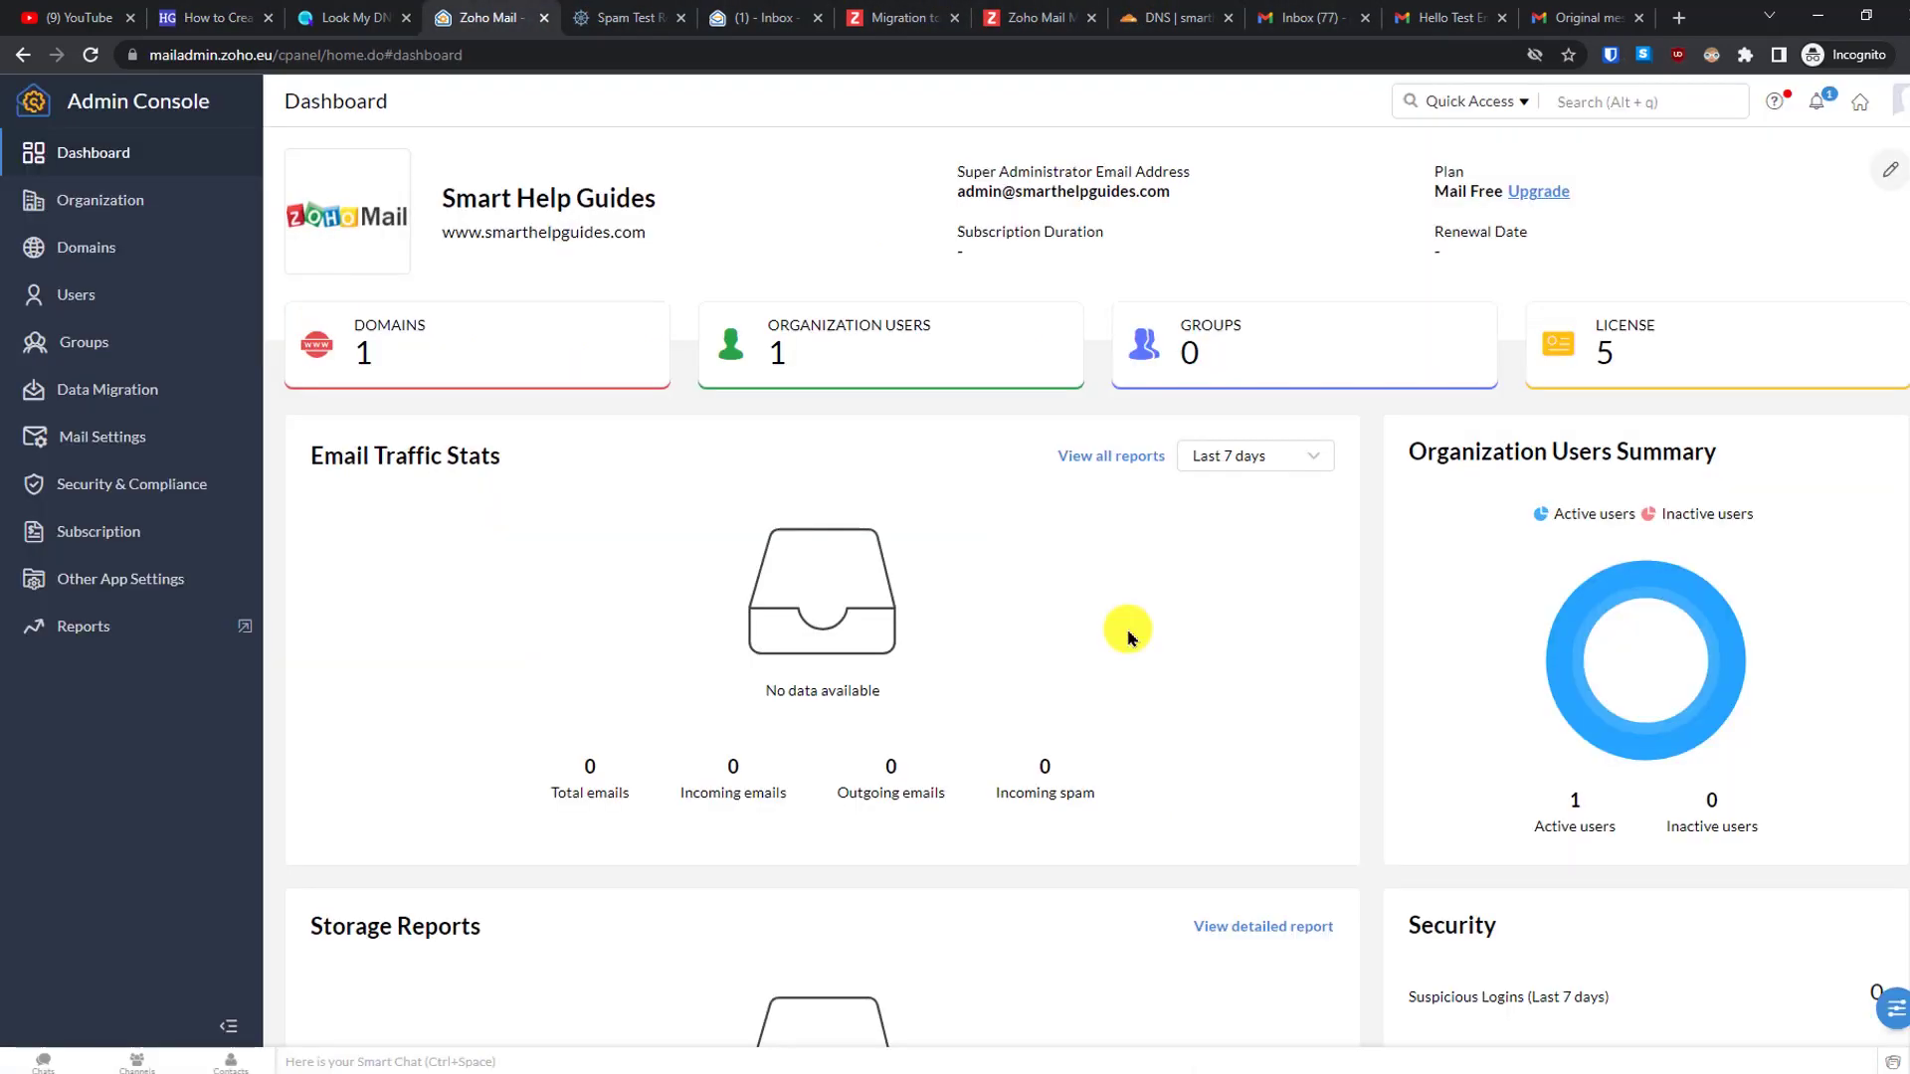